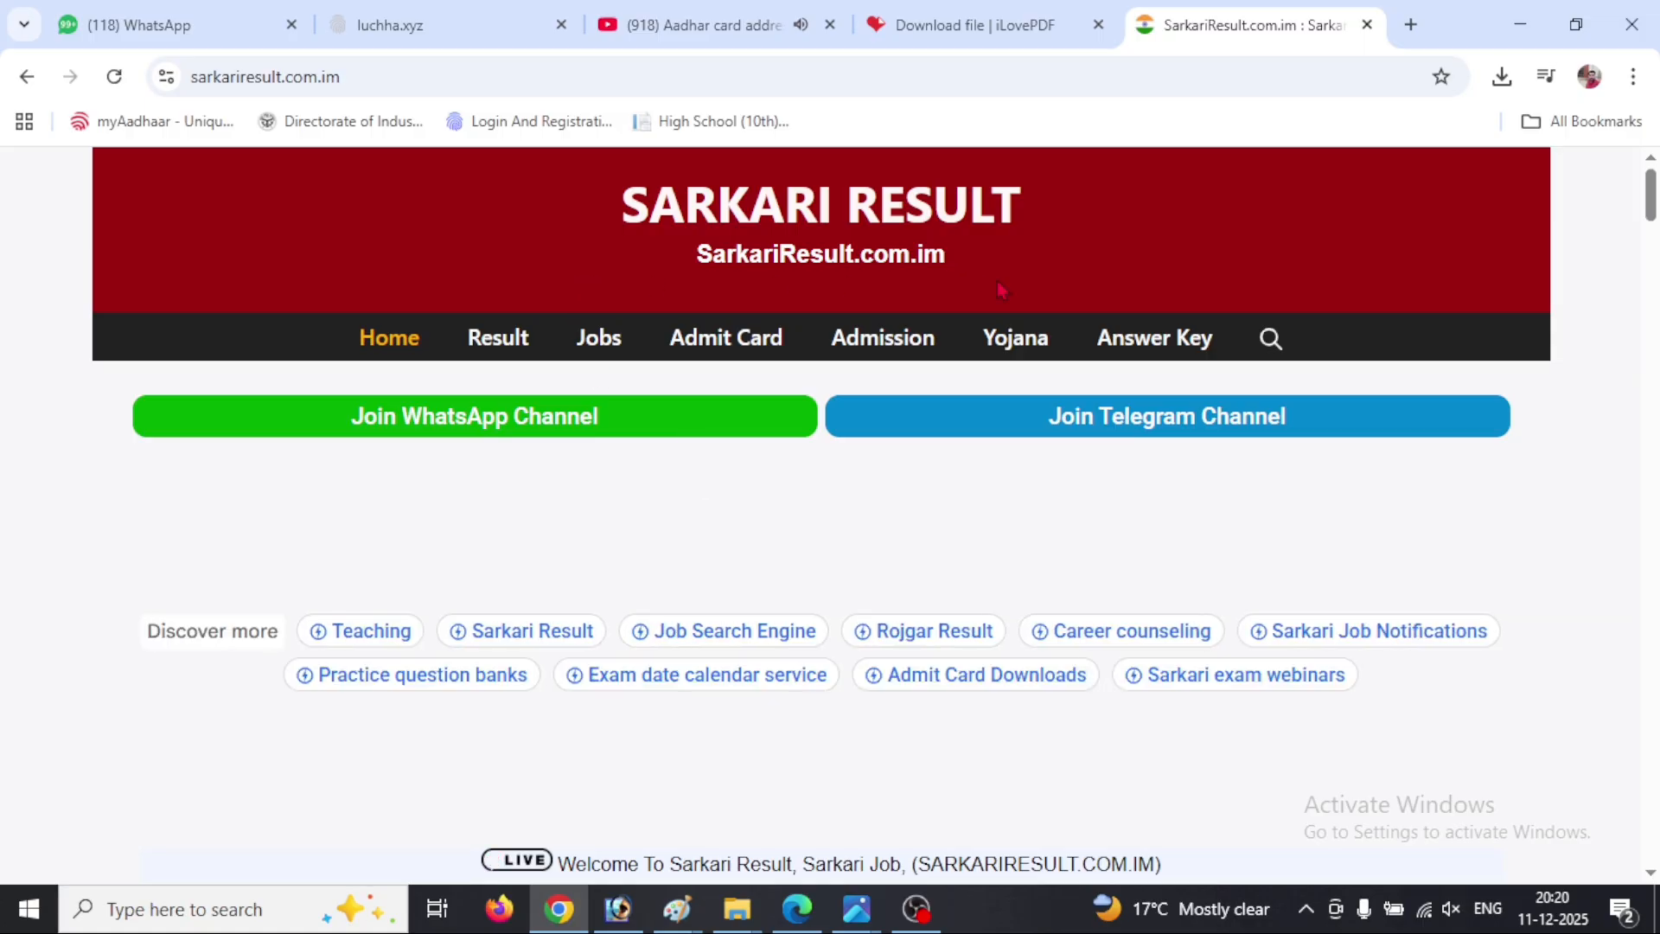
Open the UP Home Guard Recruitment 2025 page and review its dates, fees, 18–30 age limits and 41424 posts
{"action": "left_click_drag", "start_coordinate": [1653, 187], "coordinate": [1655, 249]}
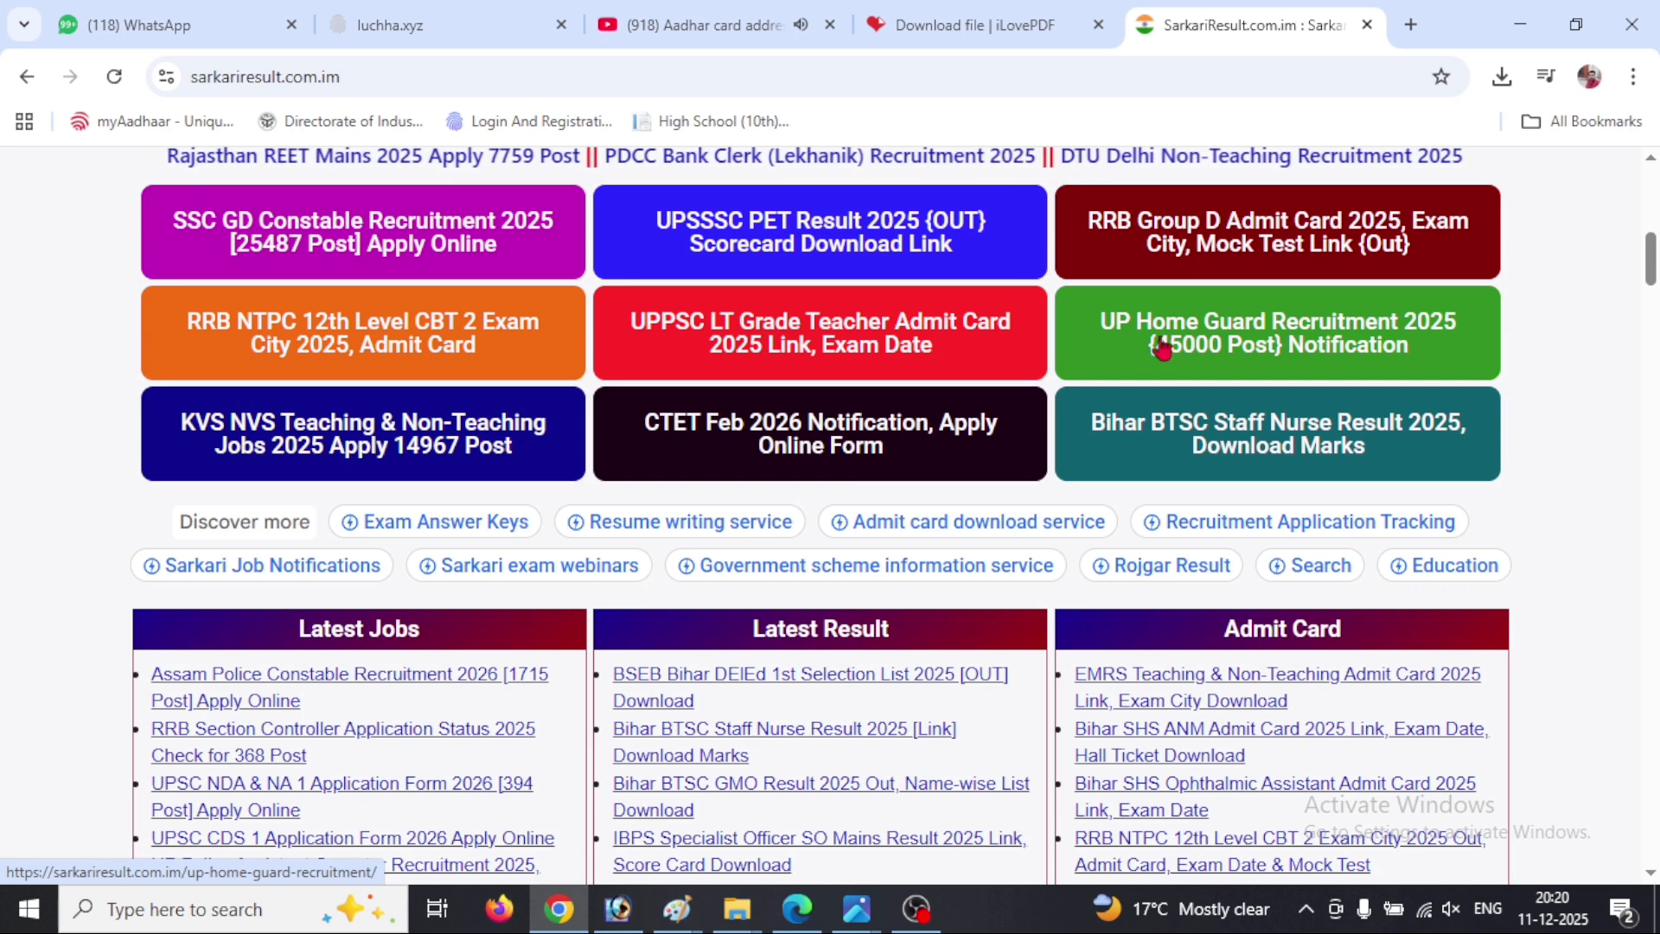
{"action": "left_click", "coordinate": [1271, 348]}
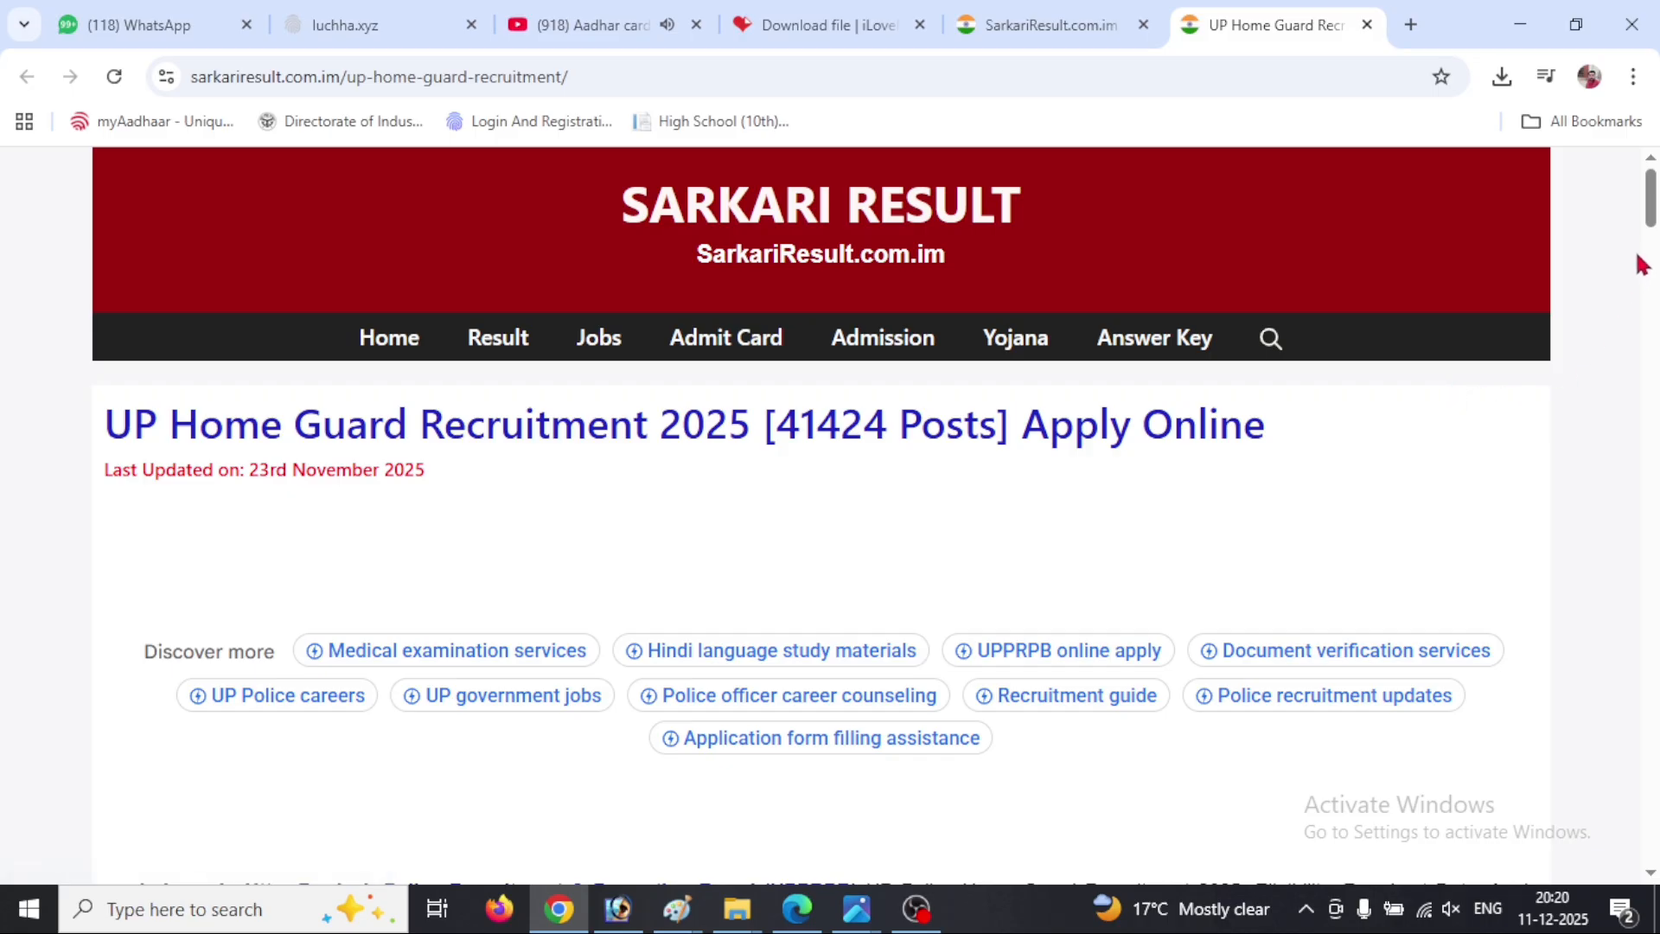
{"action": "scroll", "coordinate": [1648, 259], "scroll_direction": "down", "scroll_amount": 5}
{"action": "scroll", "coordinate": [1647, 260], "scroll_direction": "down", "scroll_amount": 5}
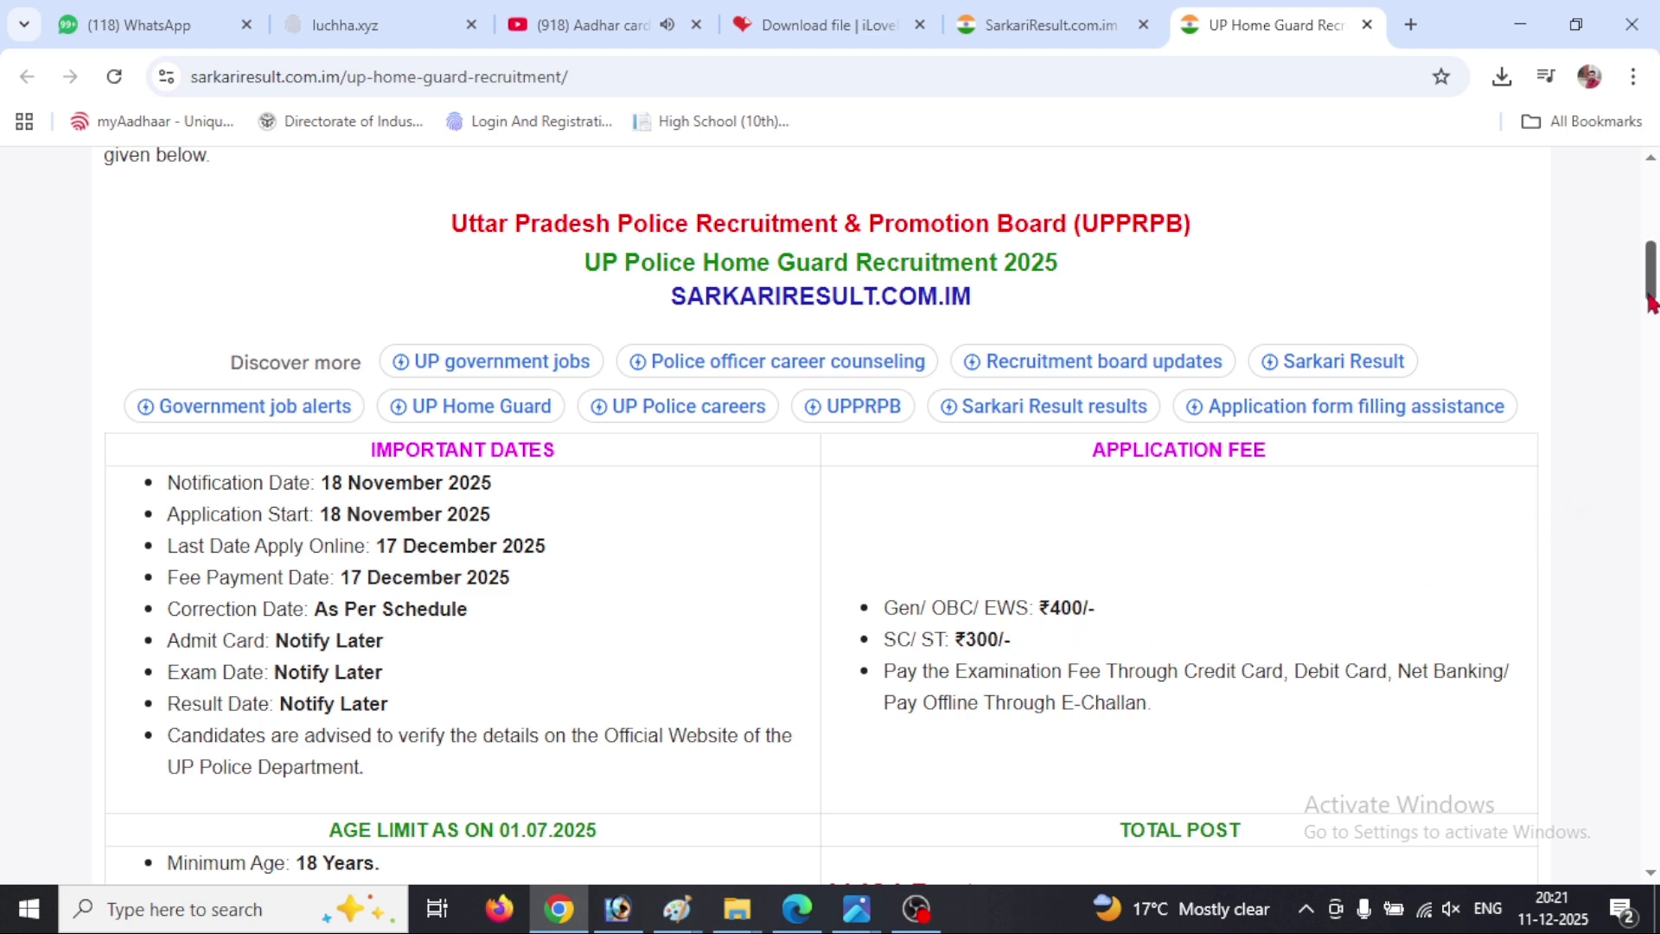
{"action": "left_click_drag", "start_coordinate": [1651, 285], "coordinate": [1652, 349]}
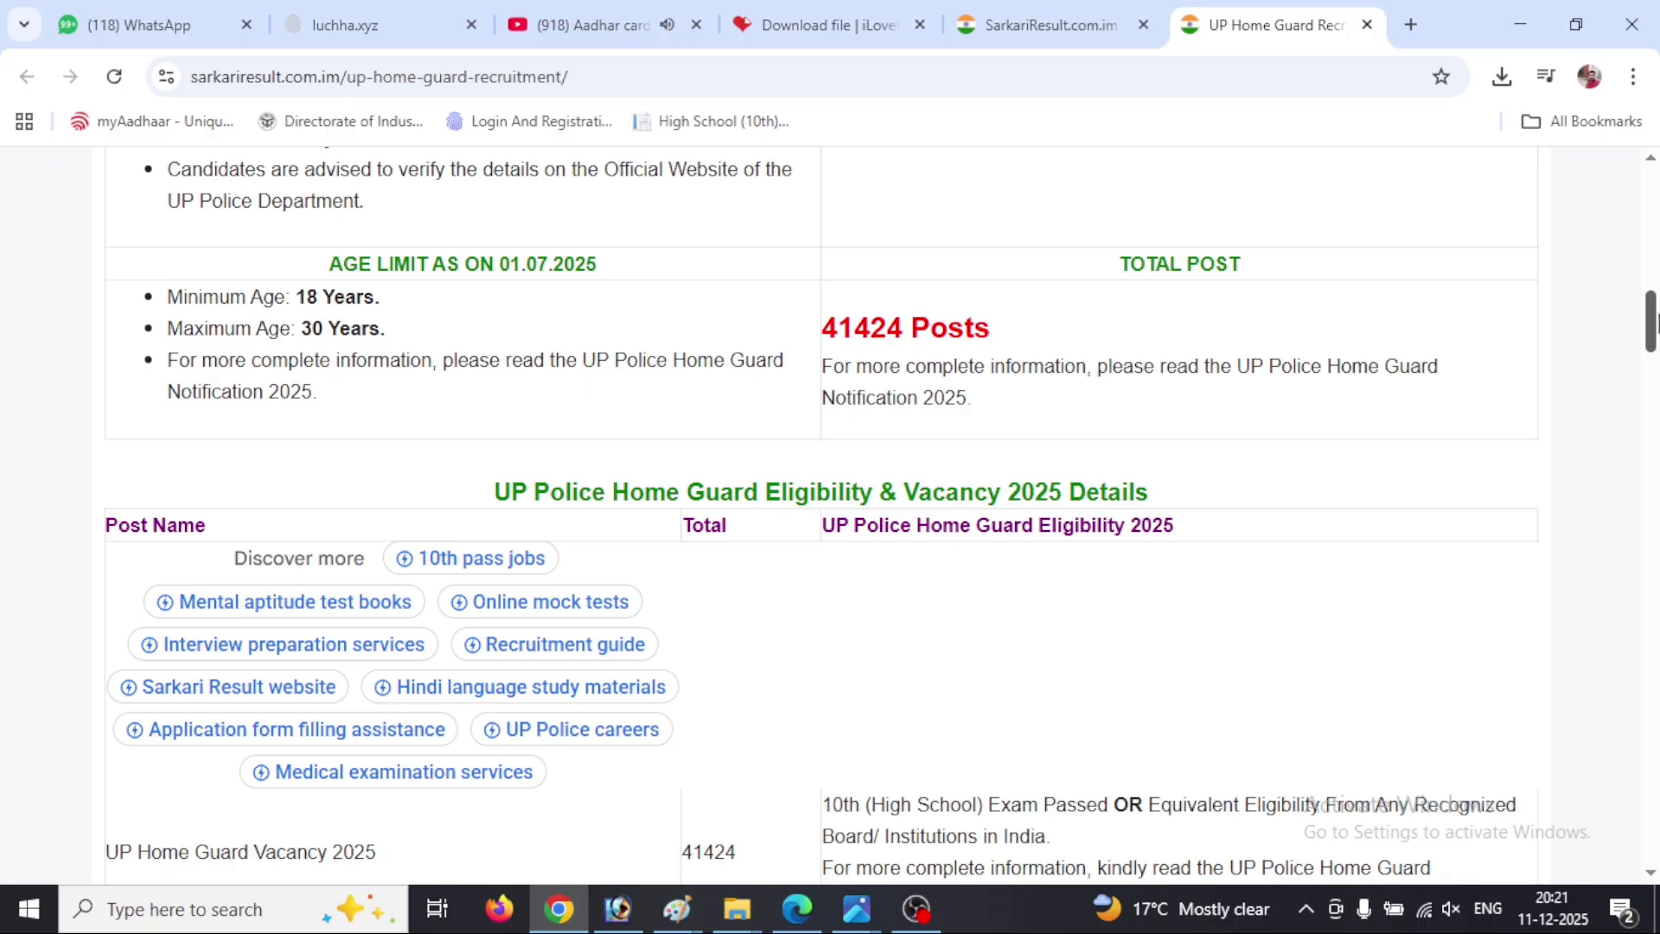
{"action": "left_click_drag", "start_coordinate": [1654, 321], "coordinate": [1654, 418]}
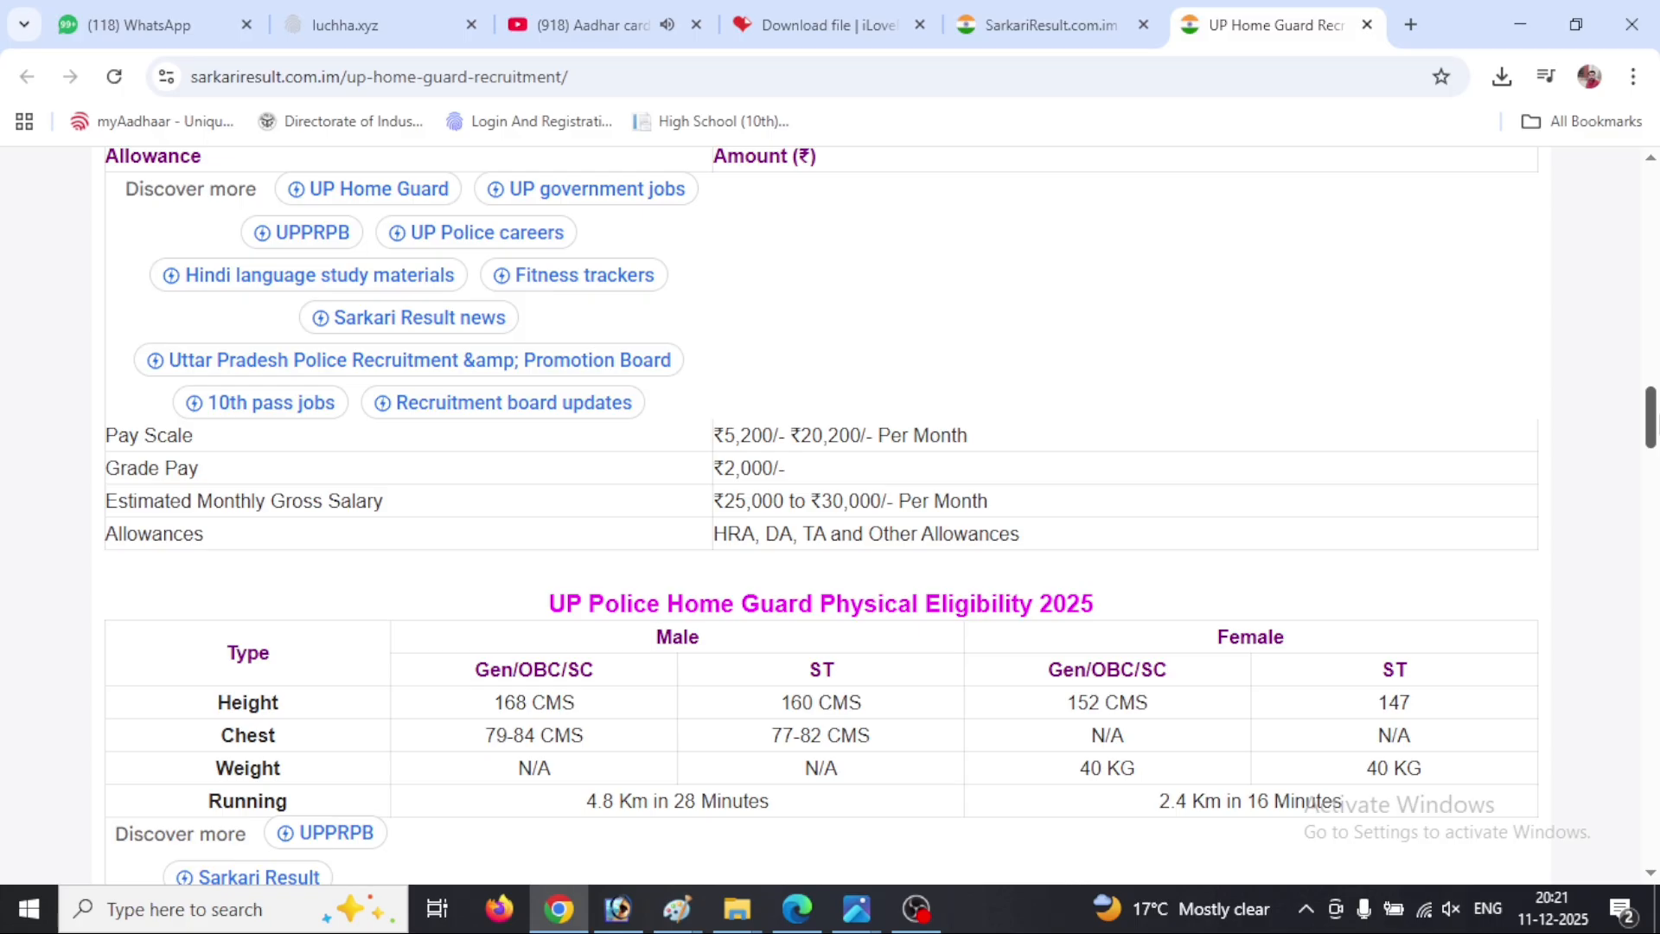
{"action": "left_click_drag", "start_coordinate": [1654, 418], "coordinate": [1654, 423]}
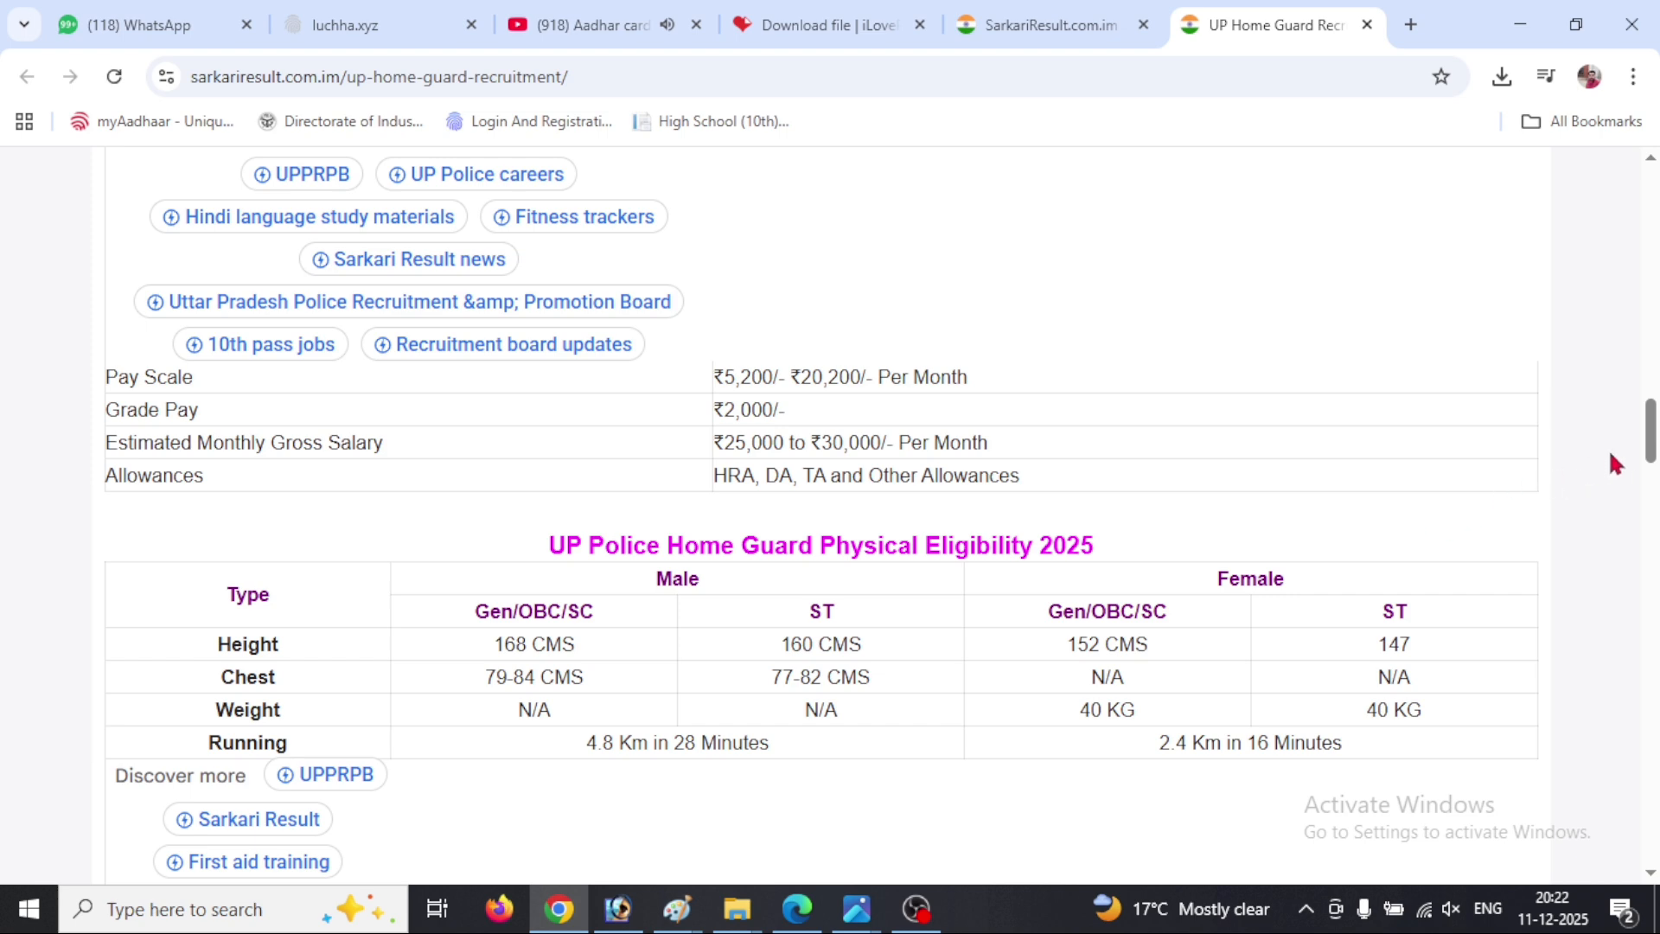
{"action": "left_click_drag", "start_coordinate": [1650, 456], "coordinate": [1653, 549]}
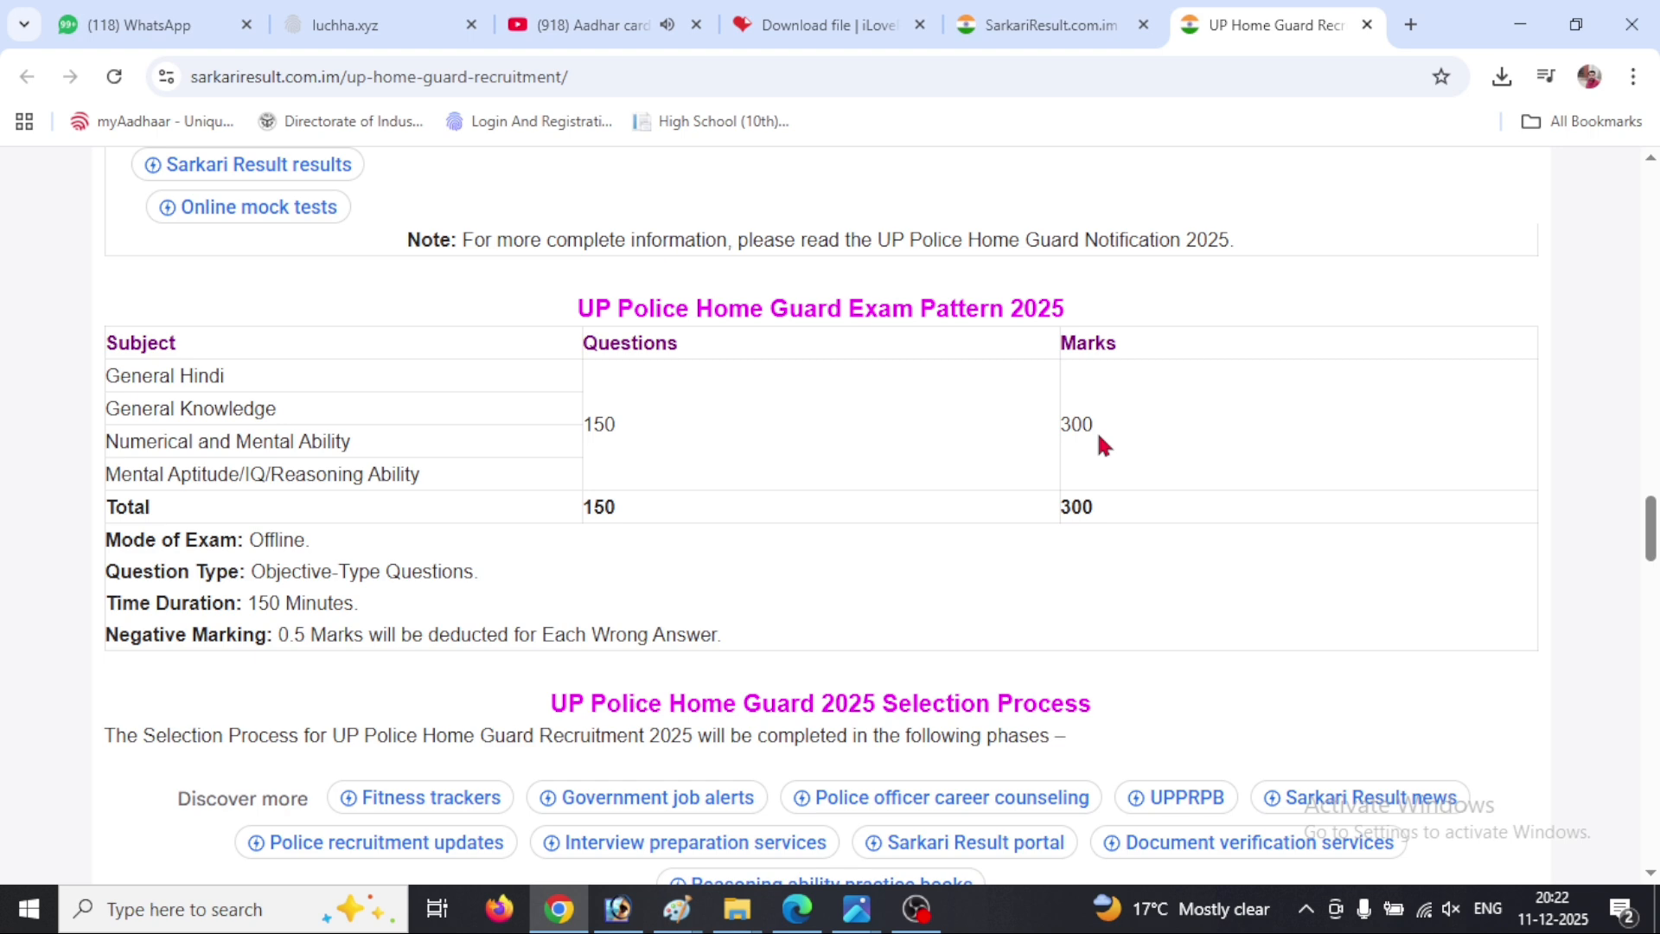
{"action": "left_click_drag", "start_coordinate": [1650, 528], "coordinate": [1653, 629]}
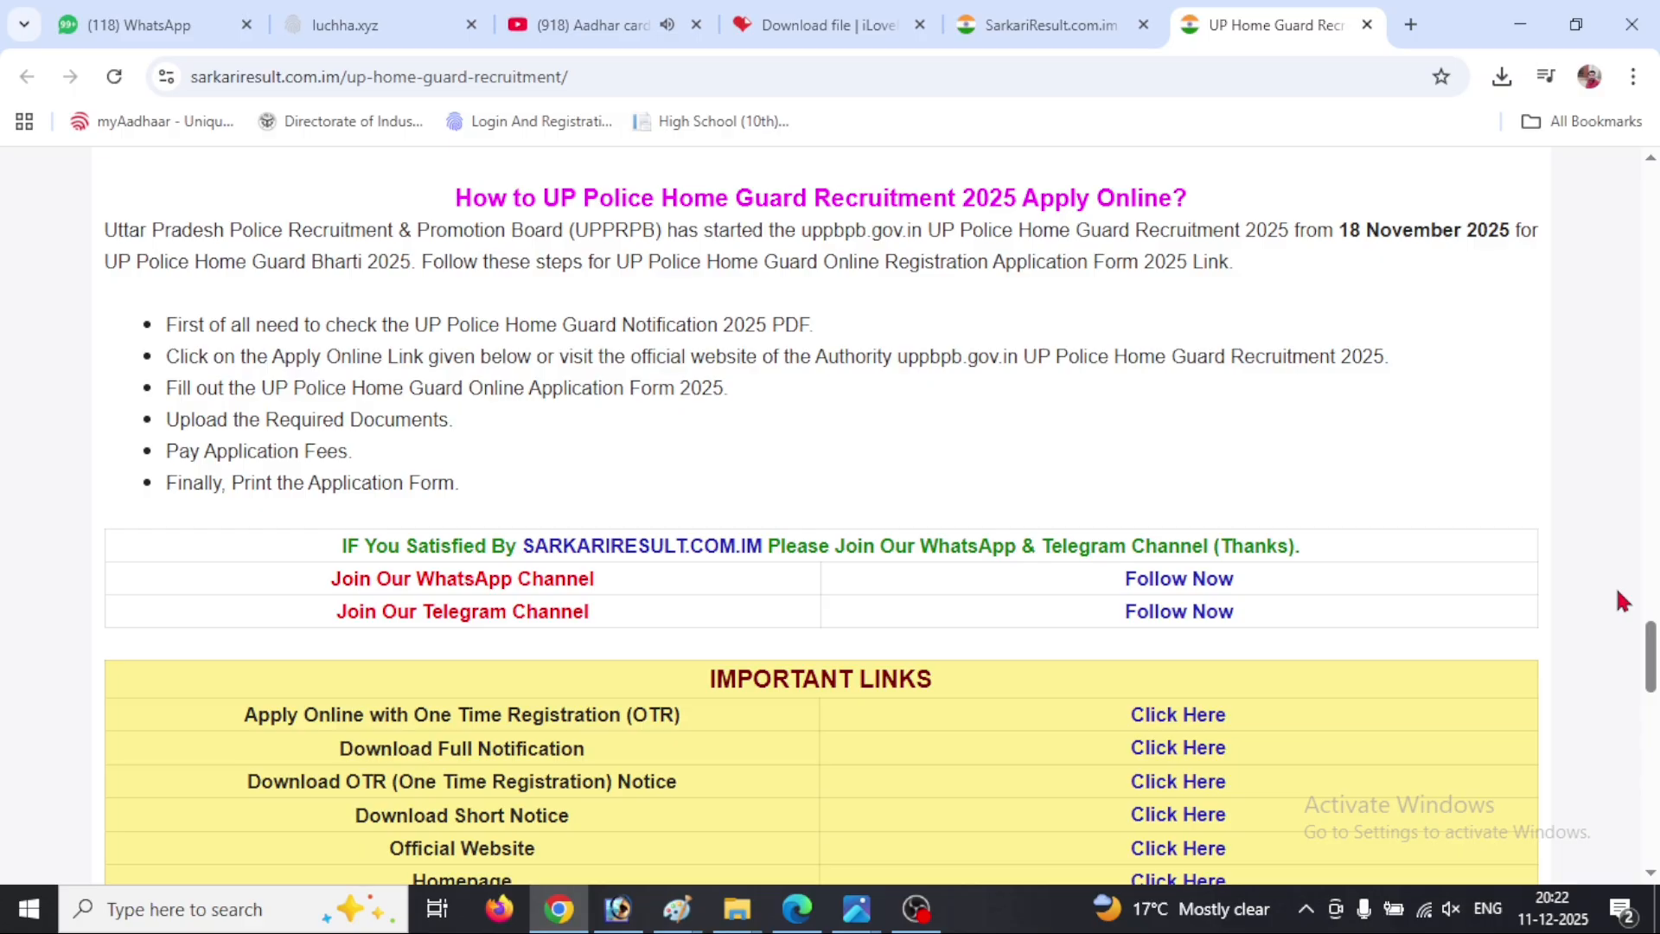
{"action": "left_click_drag", "start_coordinate": [1653, 654], "coordinate": [1654, 688]}
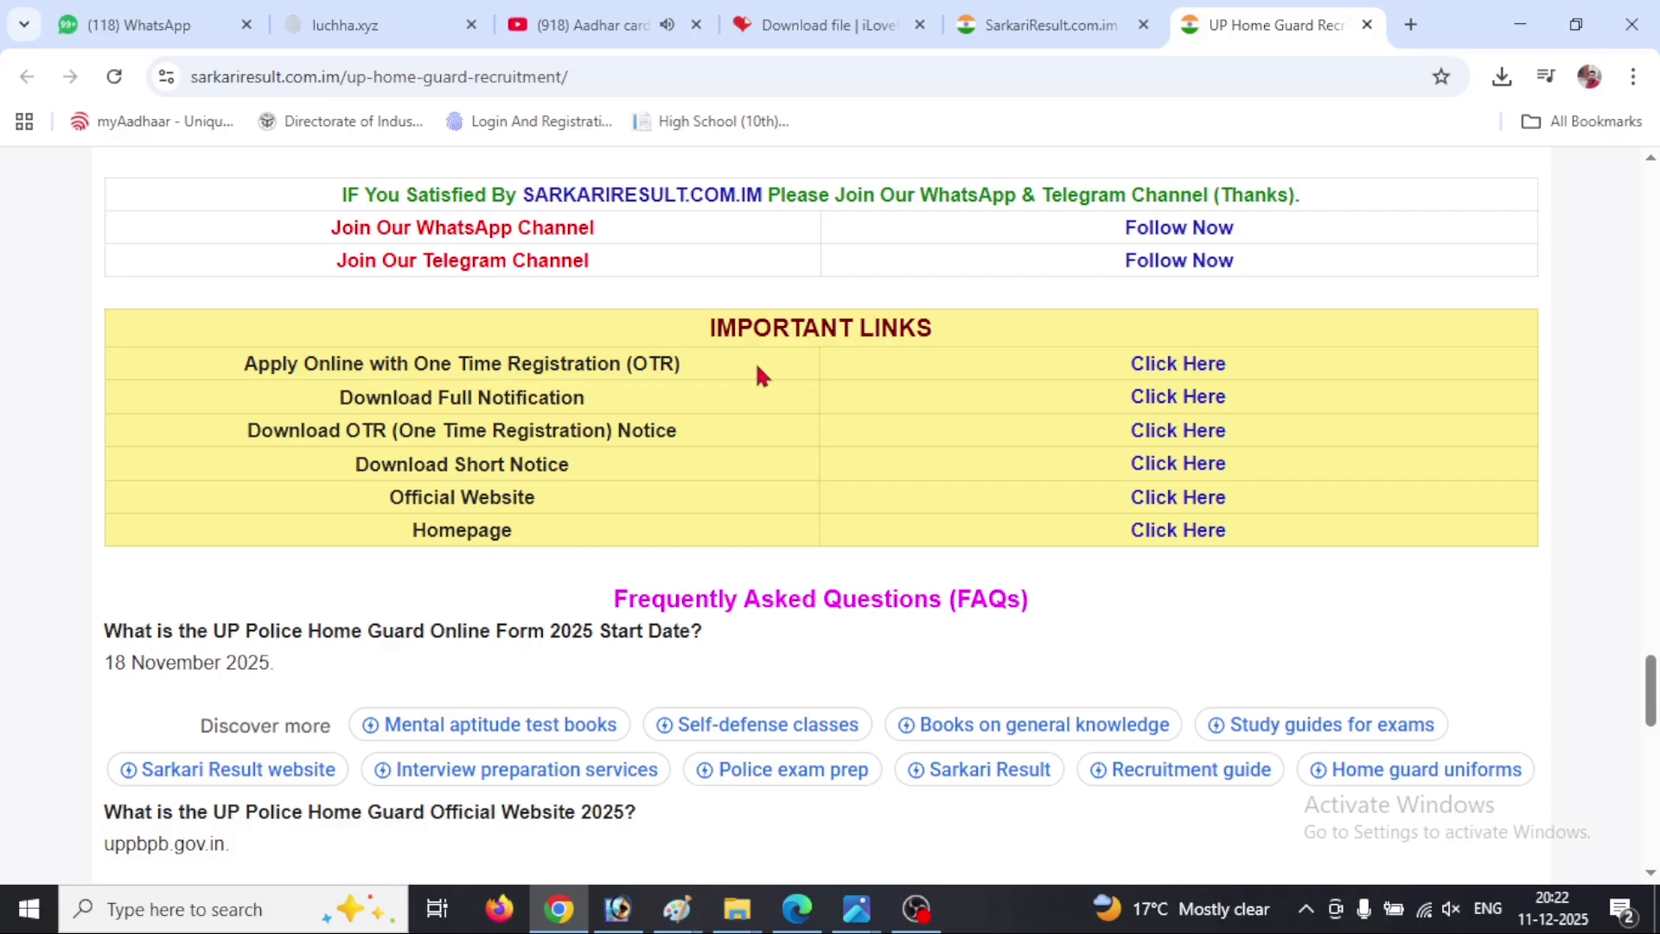
On the OTR Create an Account form, enter the candidate's e-mail address and generate the email OTP
{"action": "left_click", "coordinate": [1161, 367]}
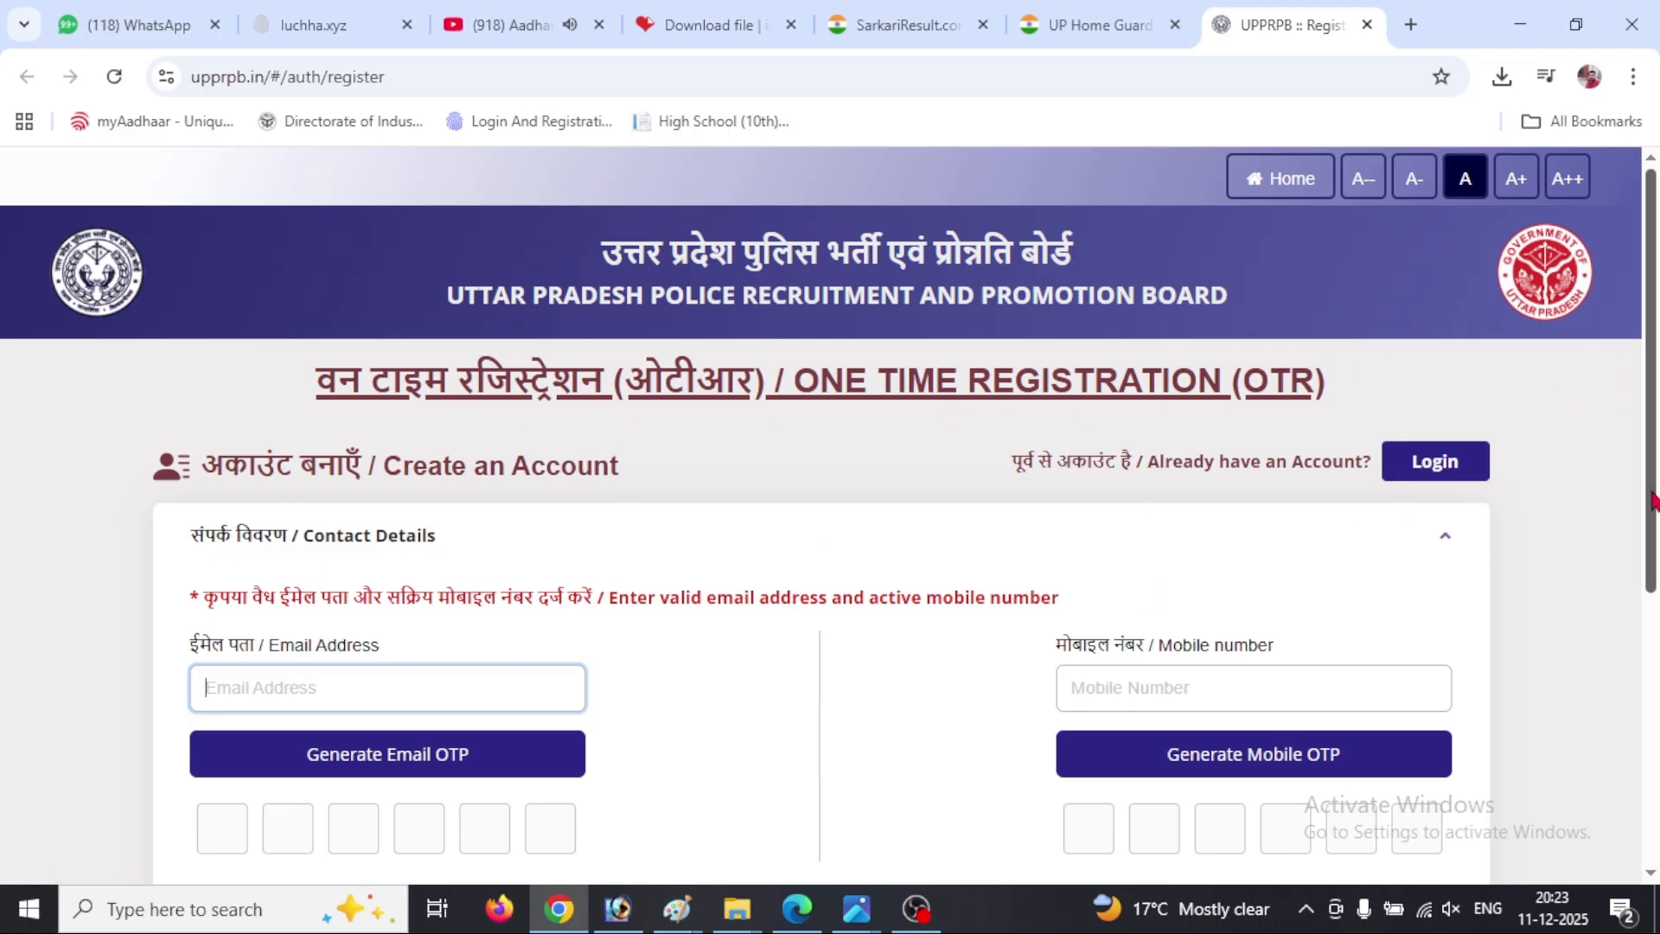
{"action": "scroll", "coordinate": [1651, 500], "scroll_direction": "down", "scroll_amount": 2}
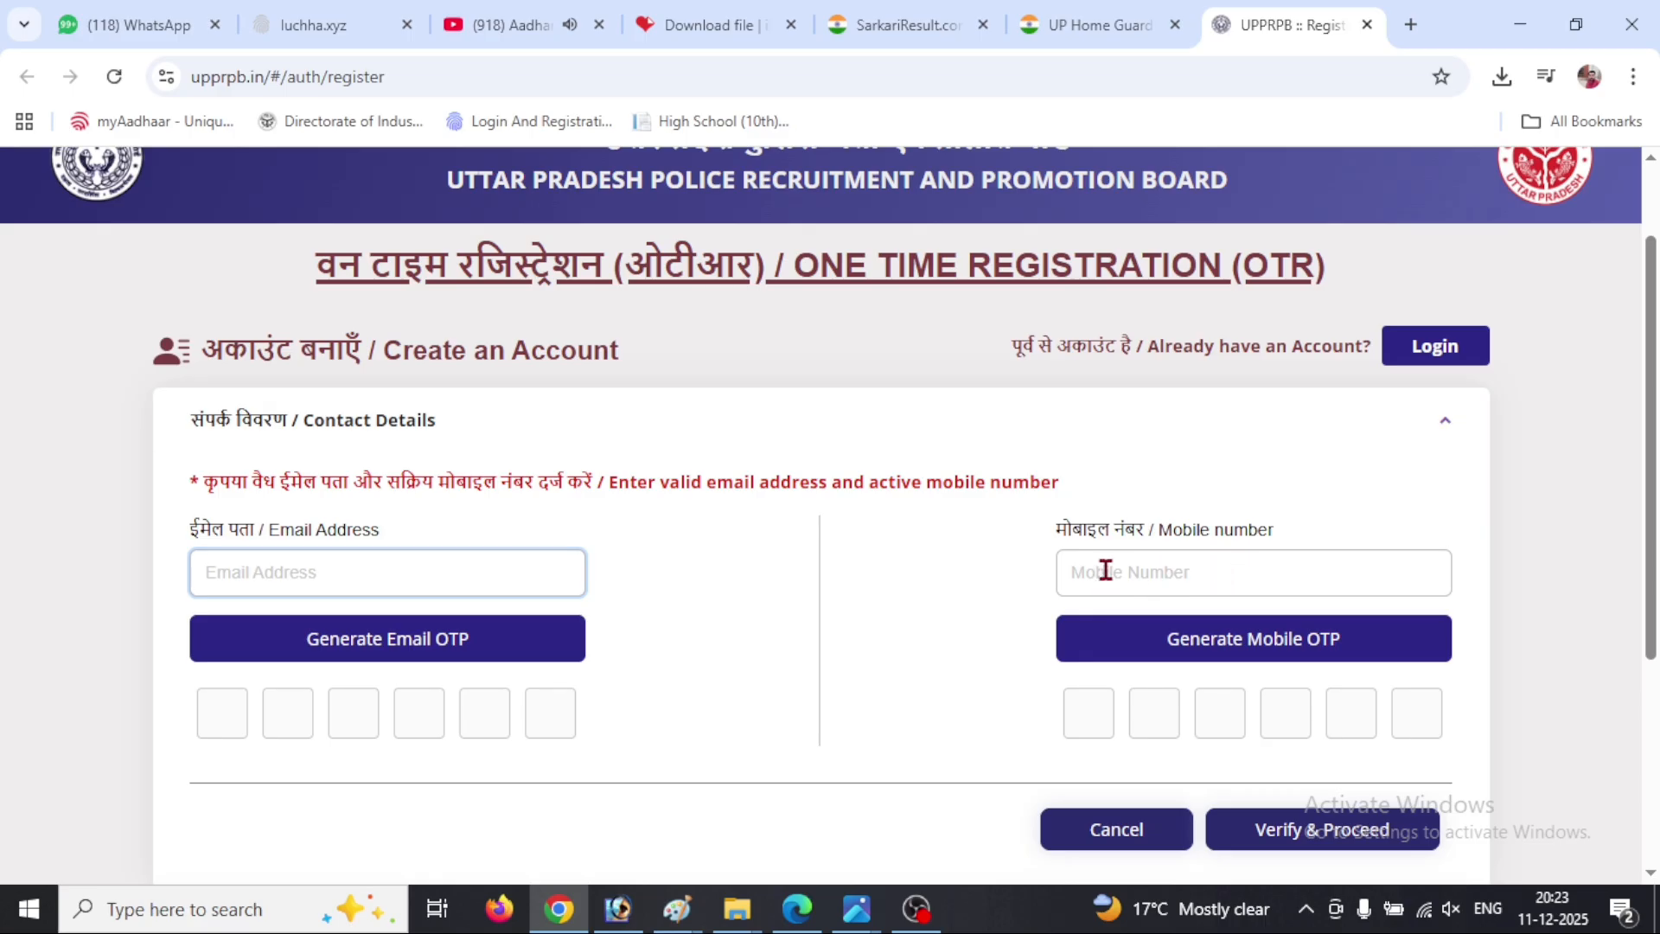
{"action": "left_click", "coordinate": [432, 575]}
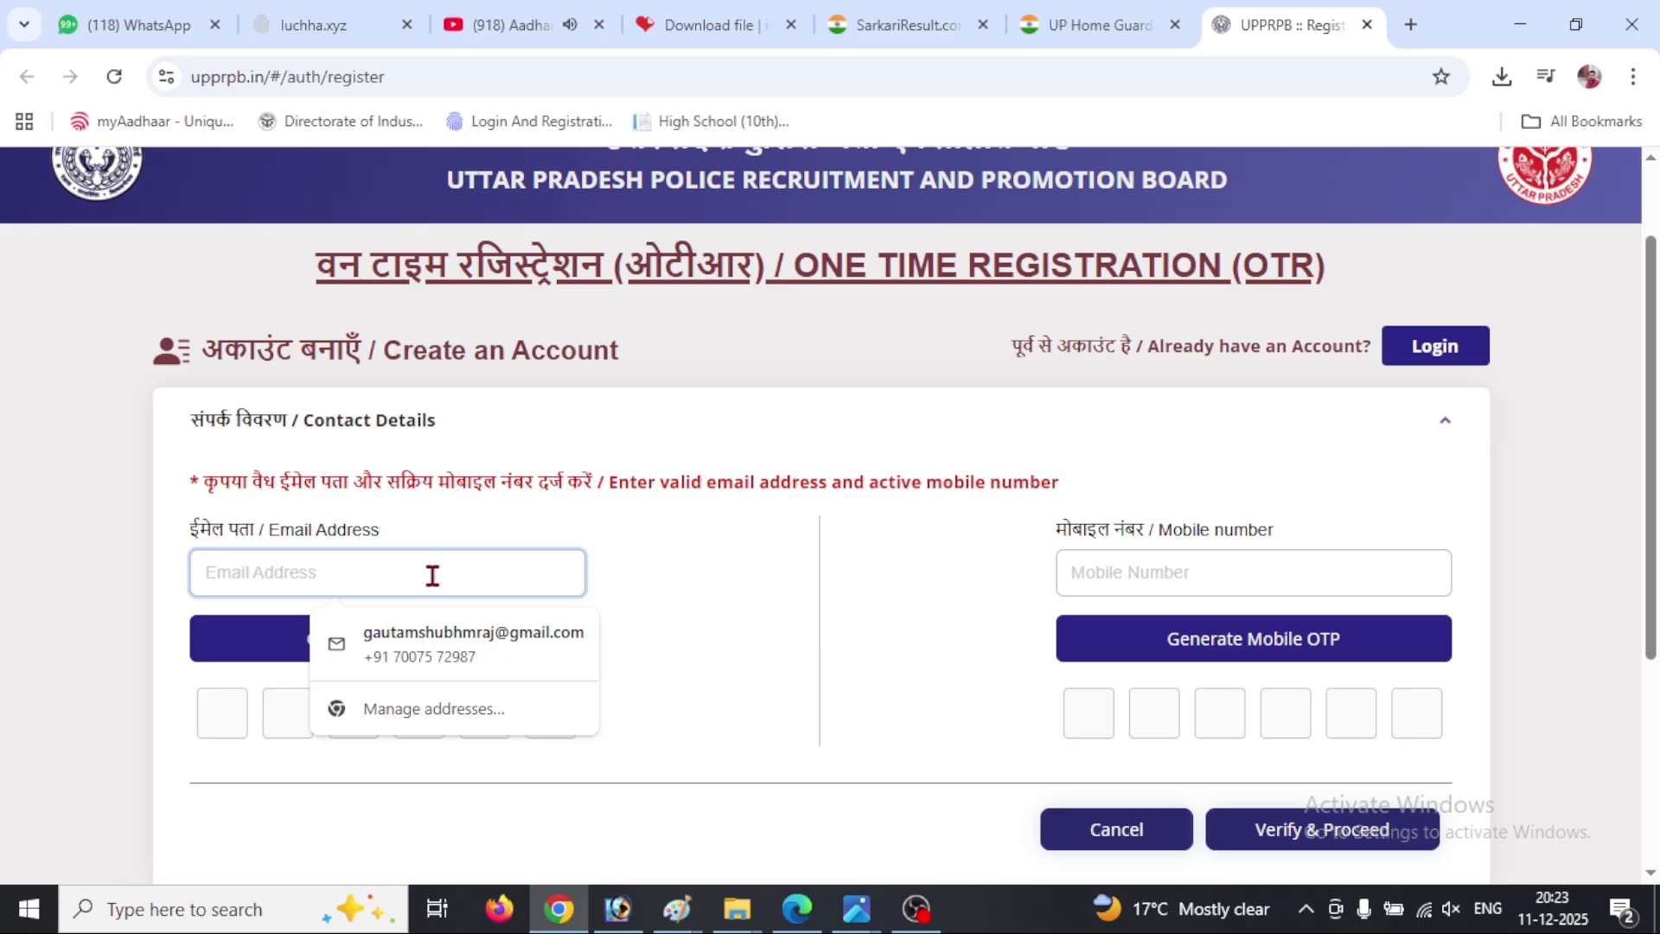
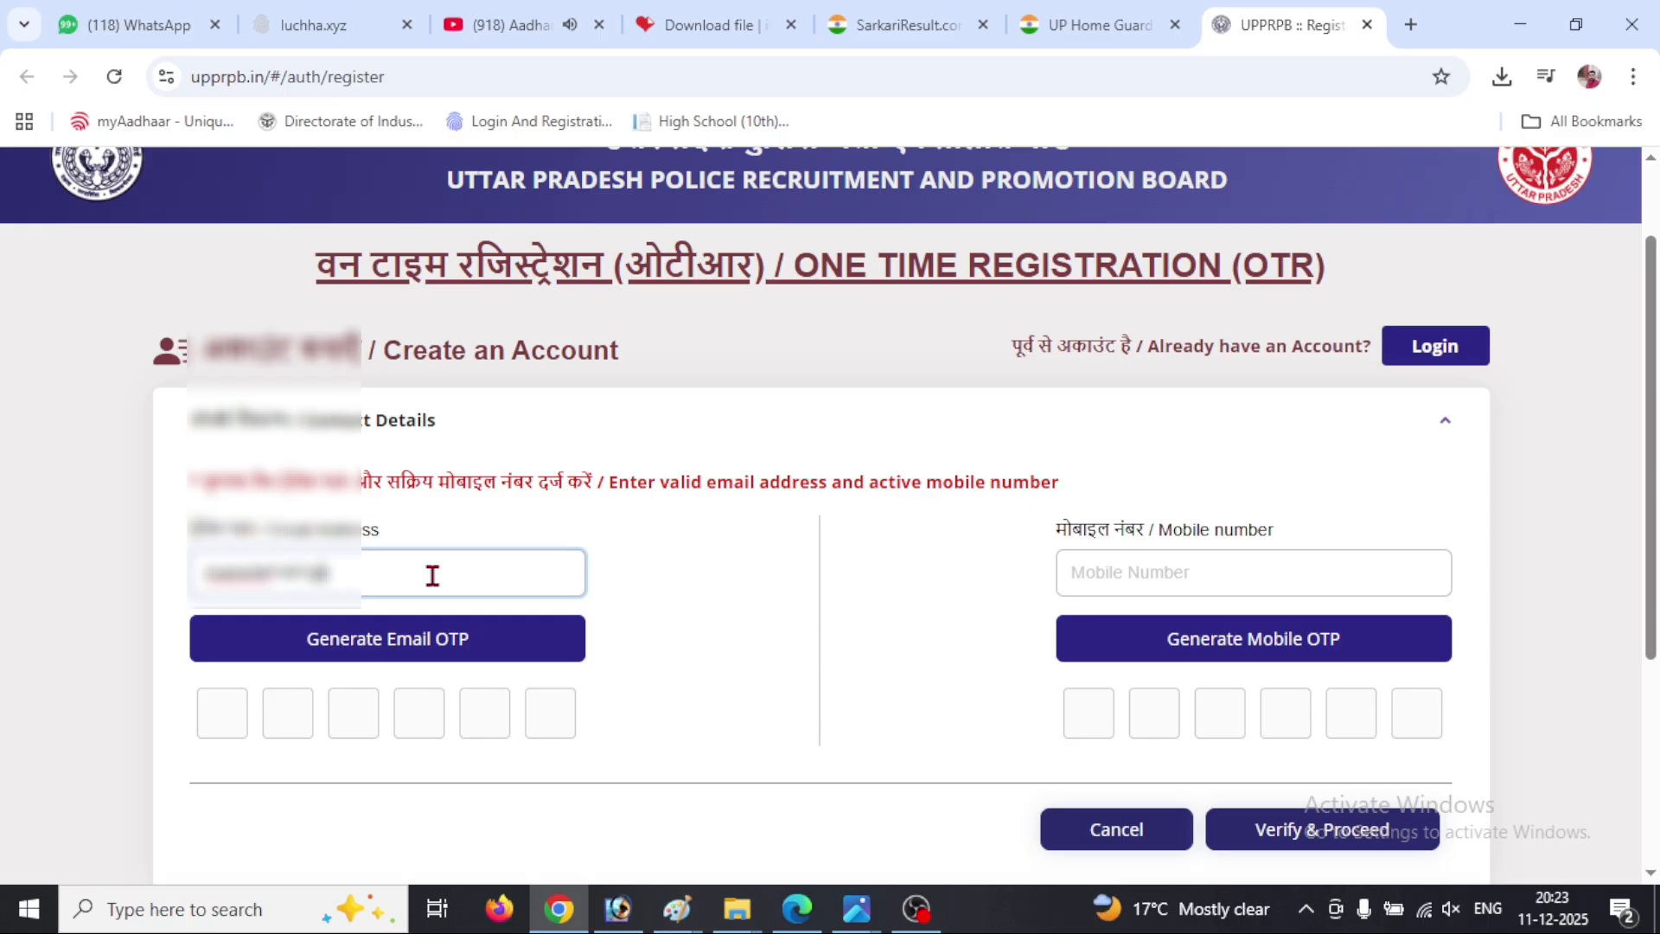
{"action": "left_click", "coordinate": [369, 651]}
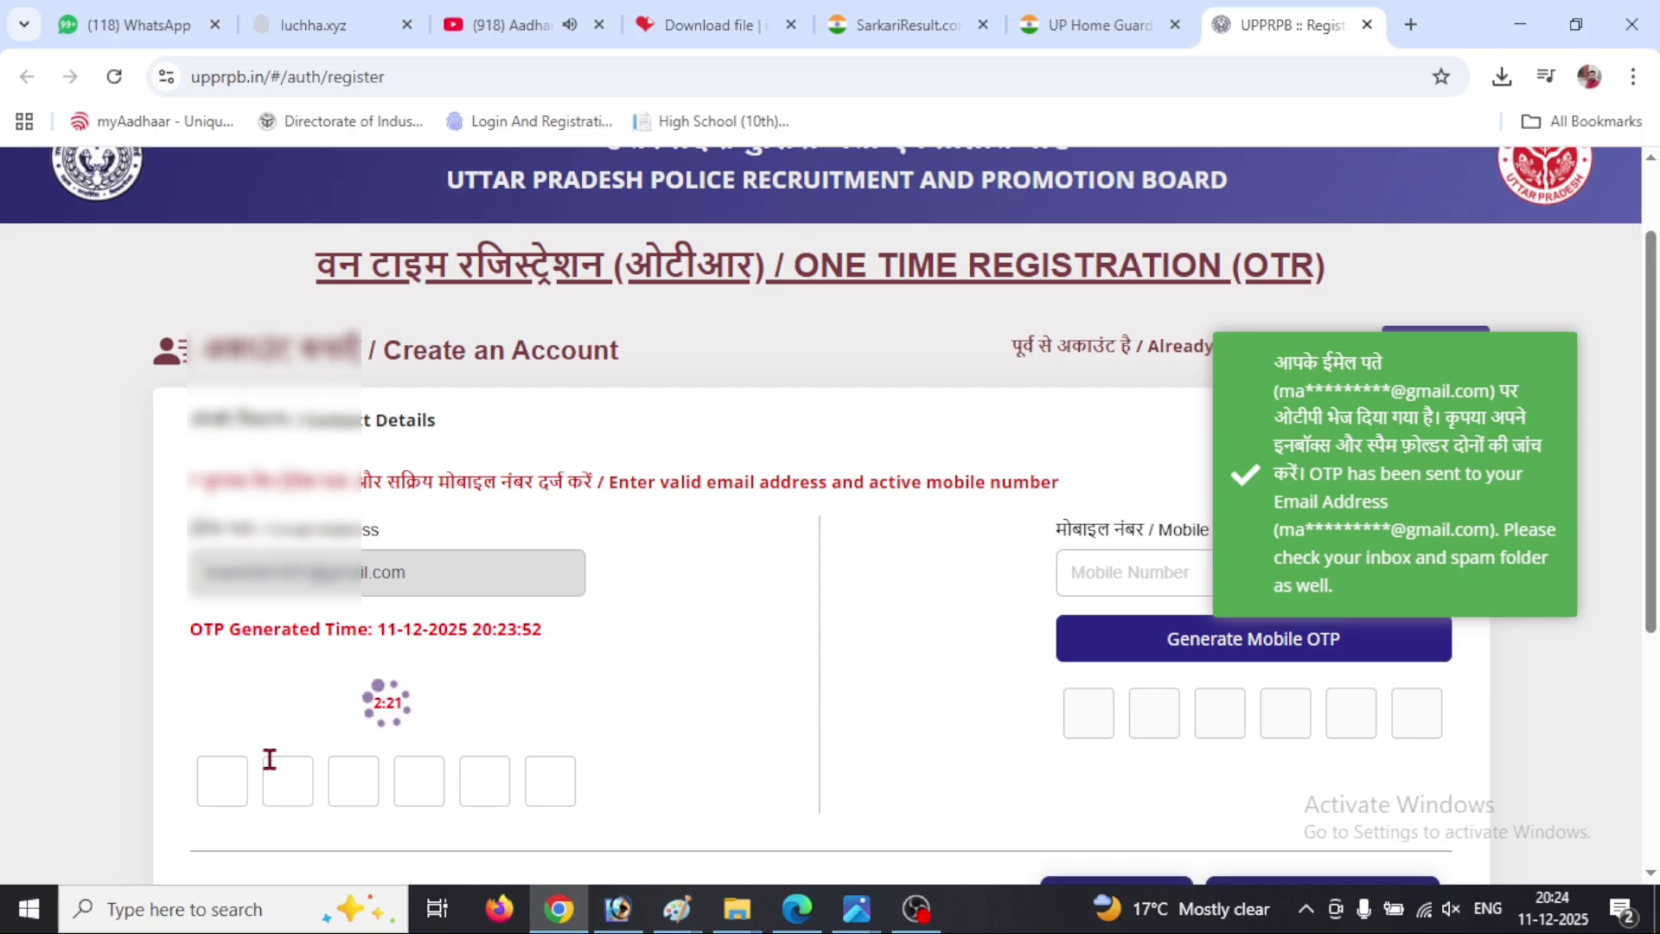
Enter the six-digit verification code received by email, correcting the mistyped digits
{"action": "left_click", "coordinate": [241, 780]}
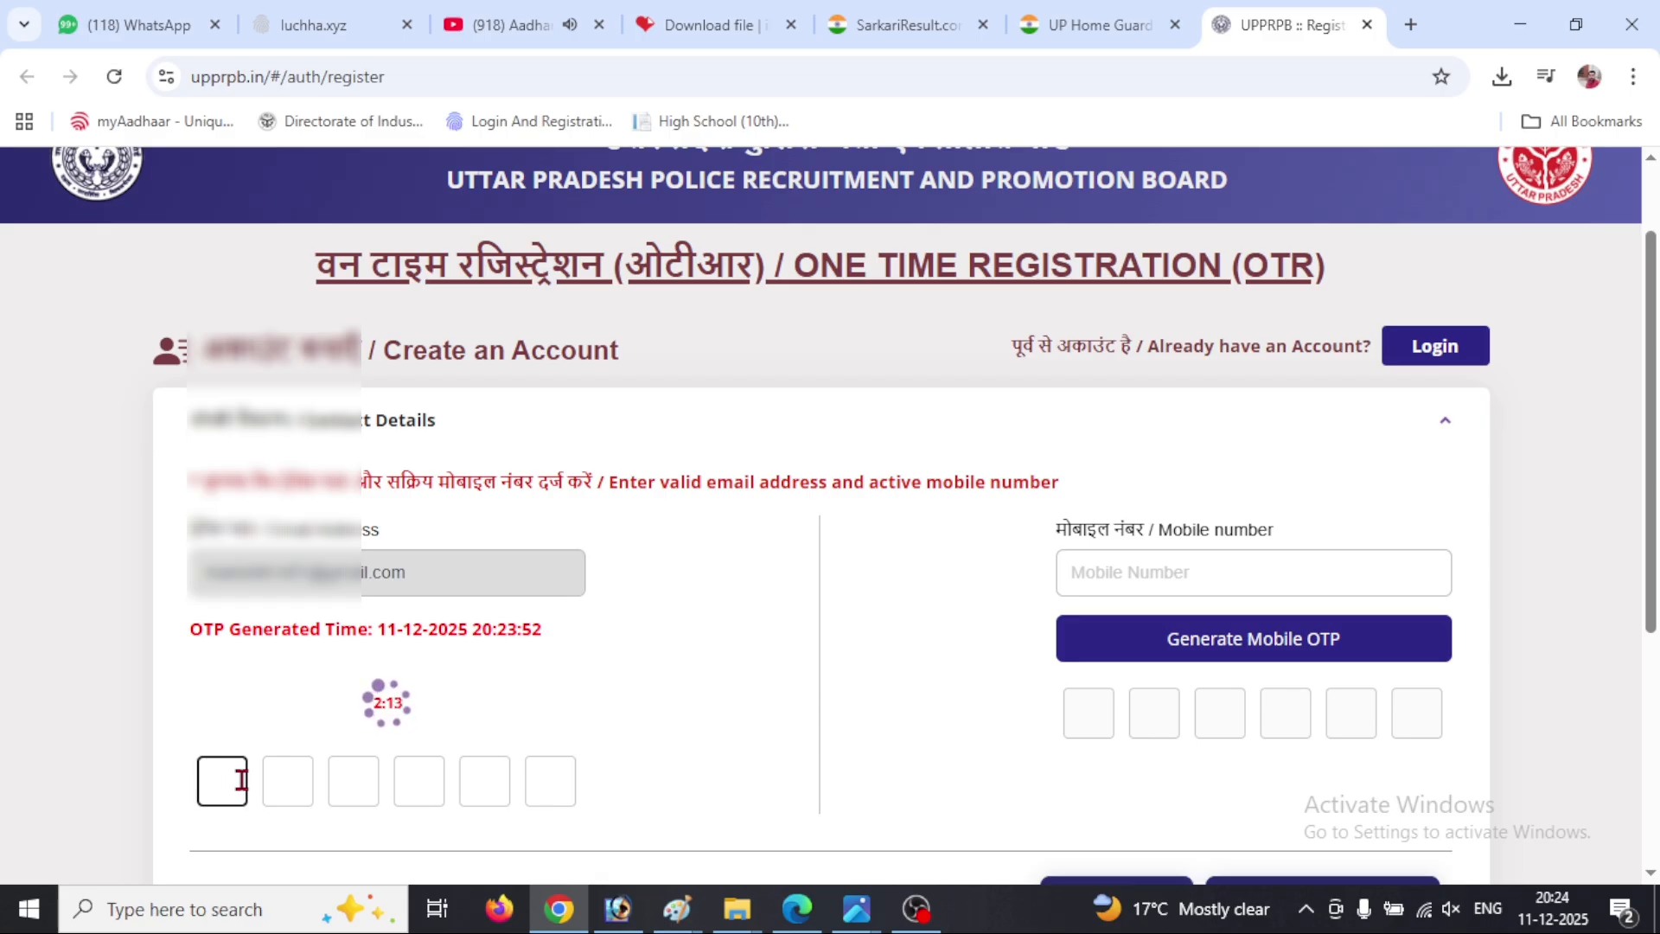
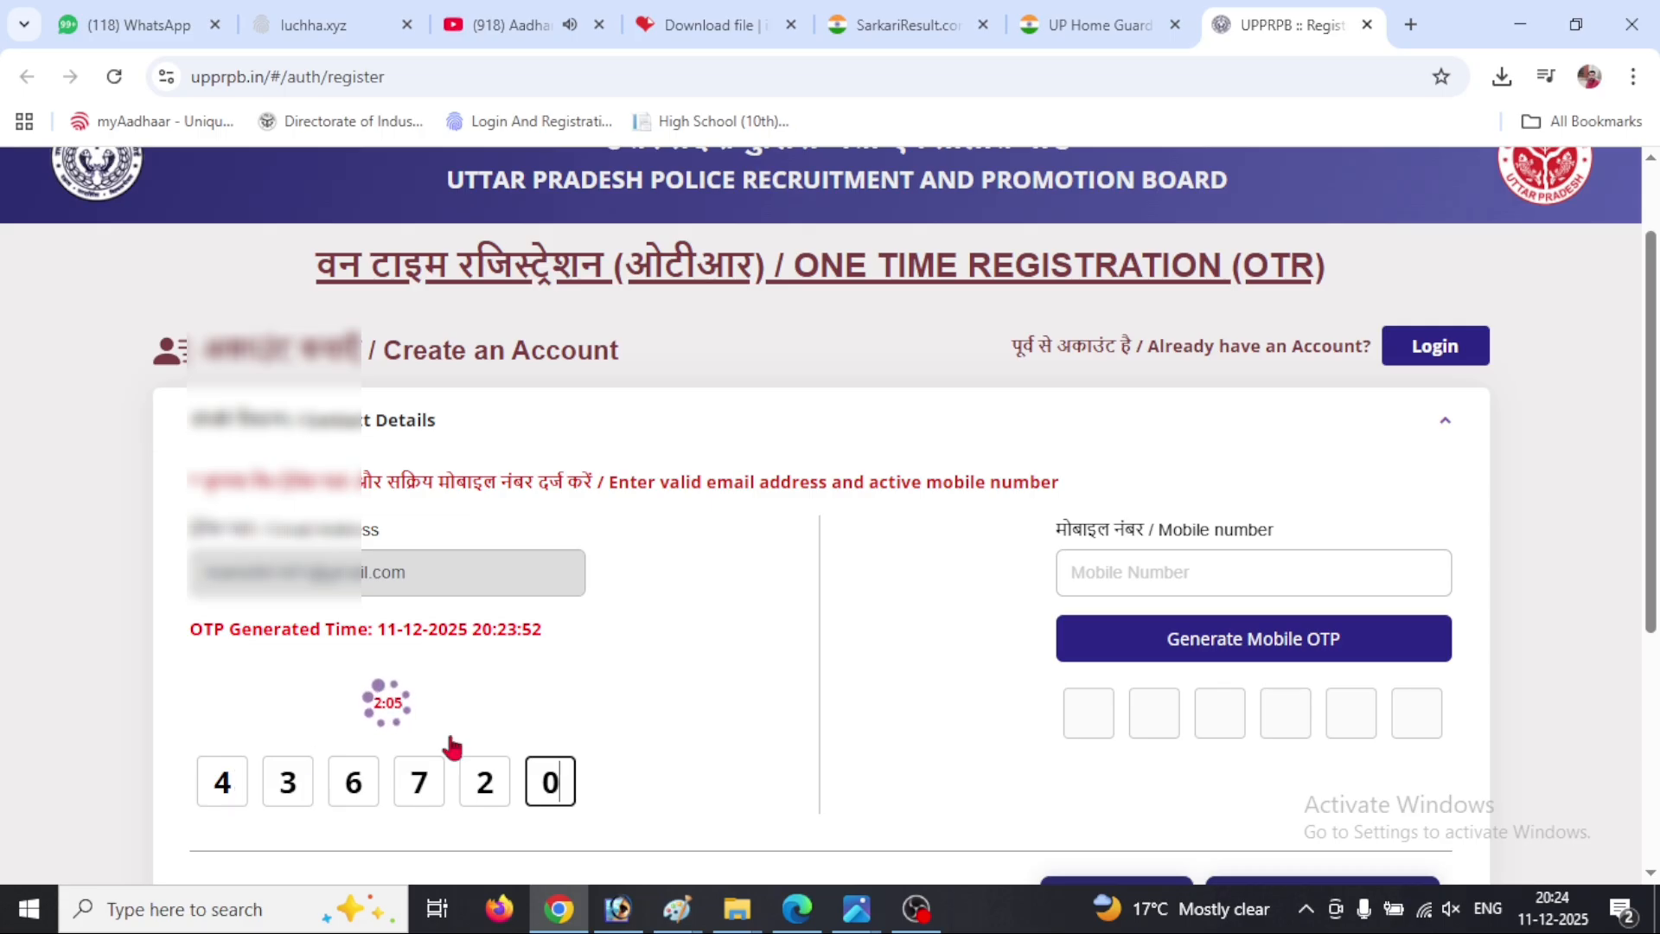
Enter the candidate's mobile number in the Mobile Number field
{"action": "scroll", "coordinate": [1651, 432], "scroll_direction": "down", "scroll_amount": 2}
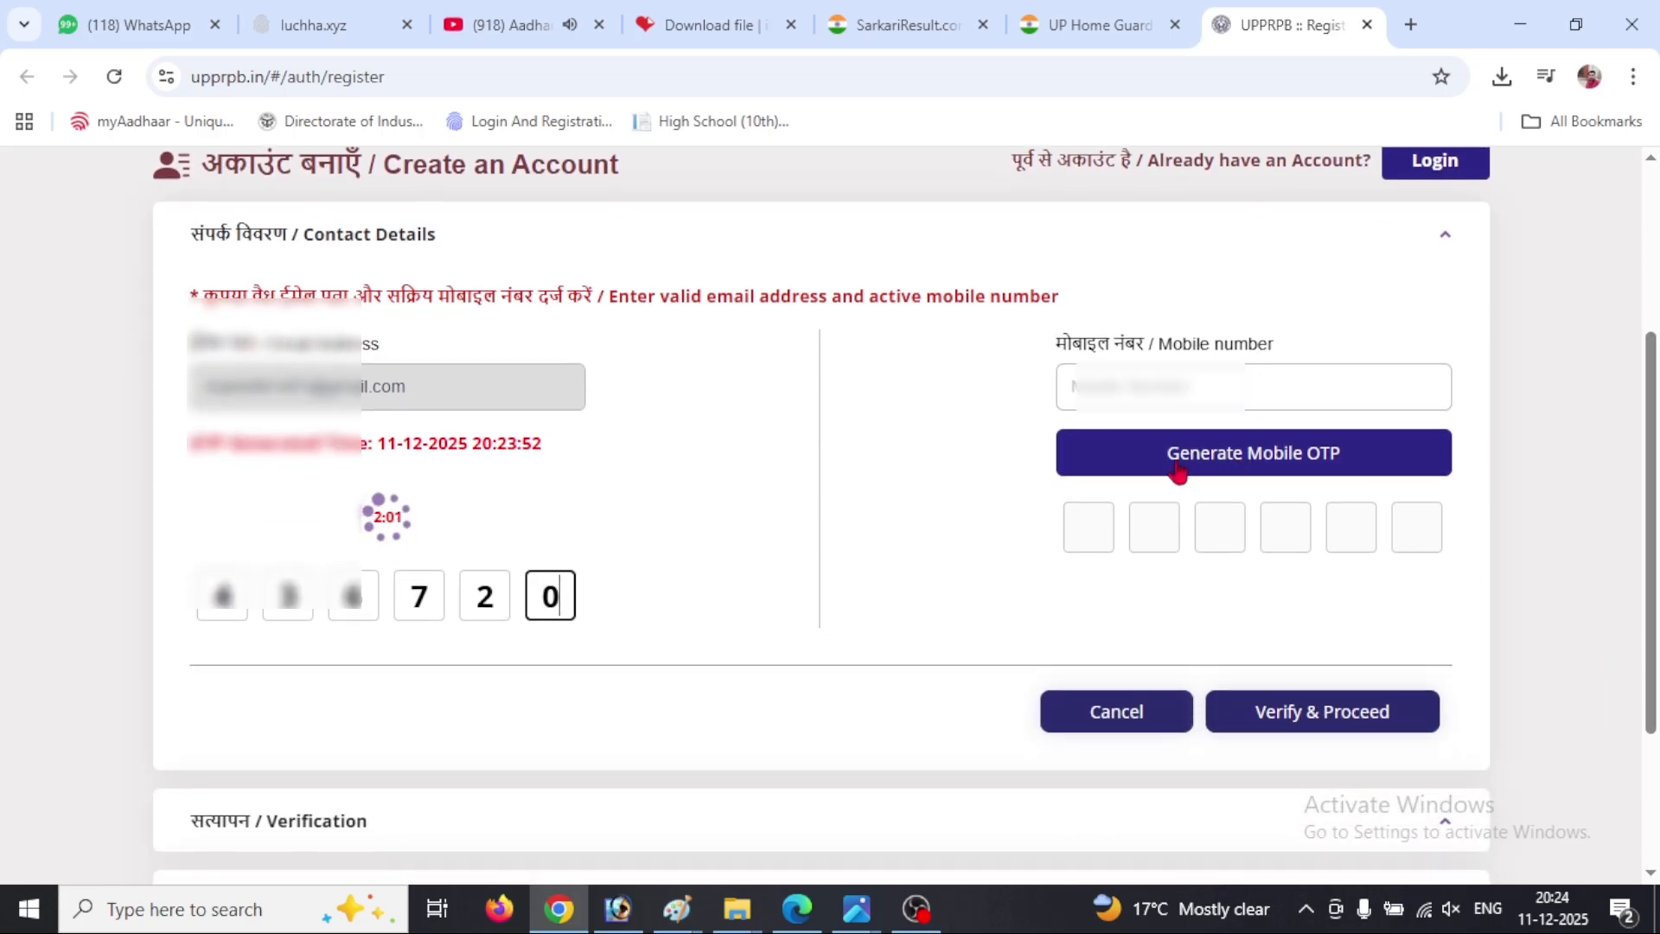
{"action": "left_click", "coordinate": [1178, 390]}
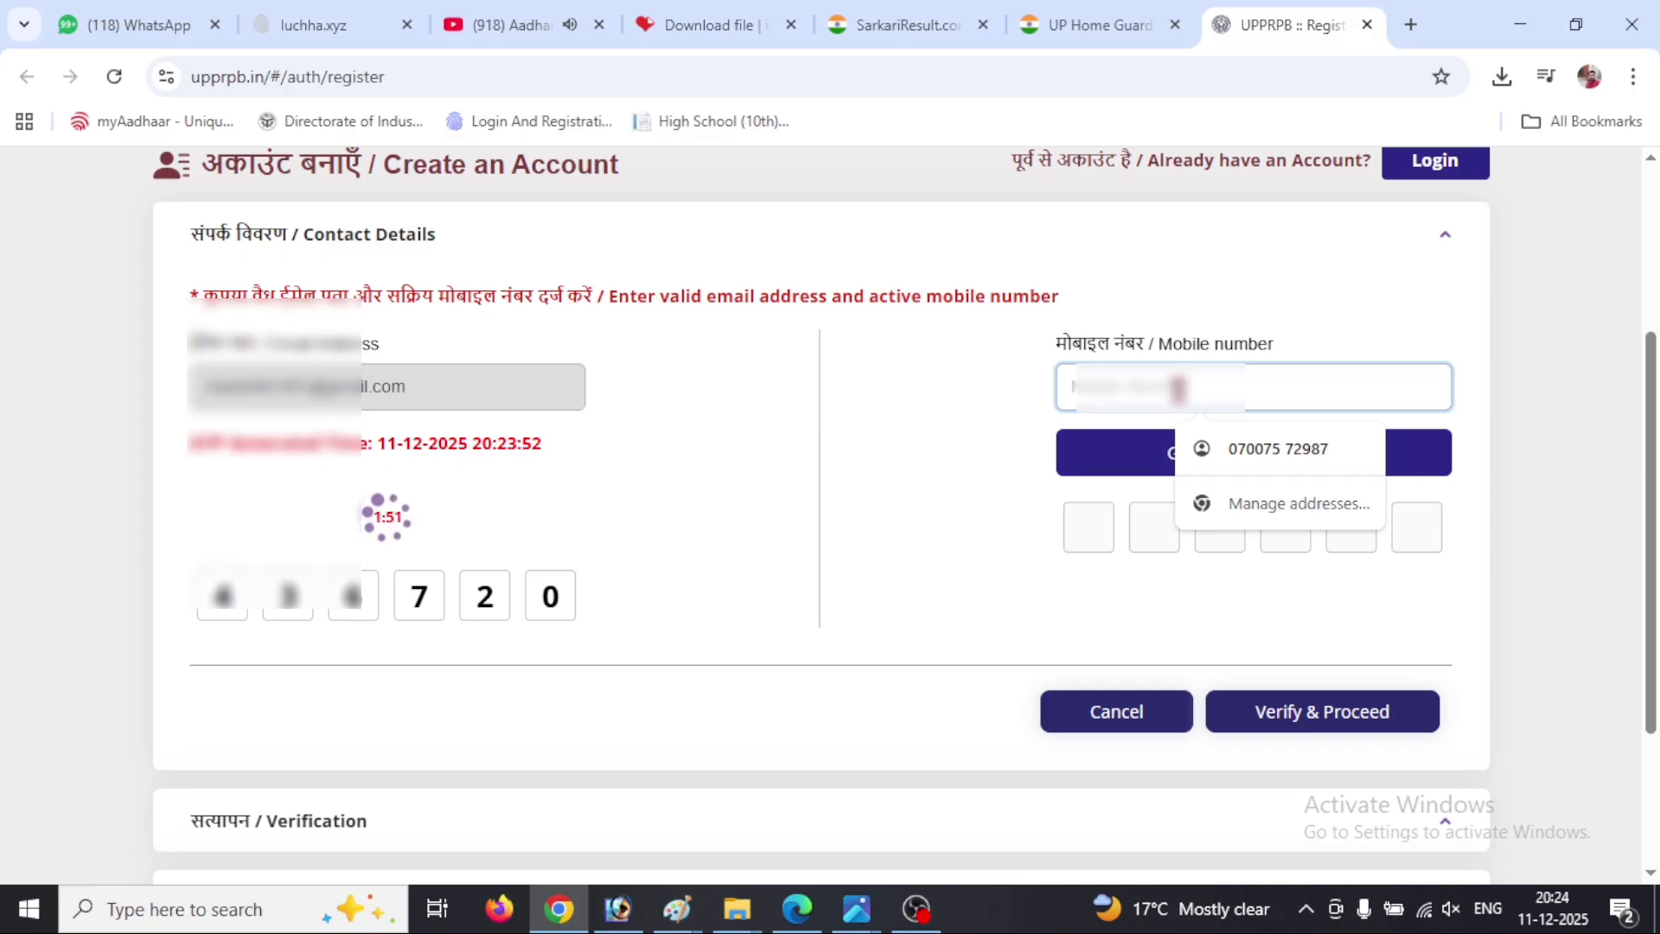
{"action": "type", "text": "9"}
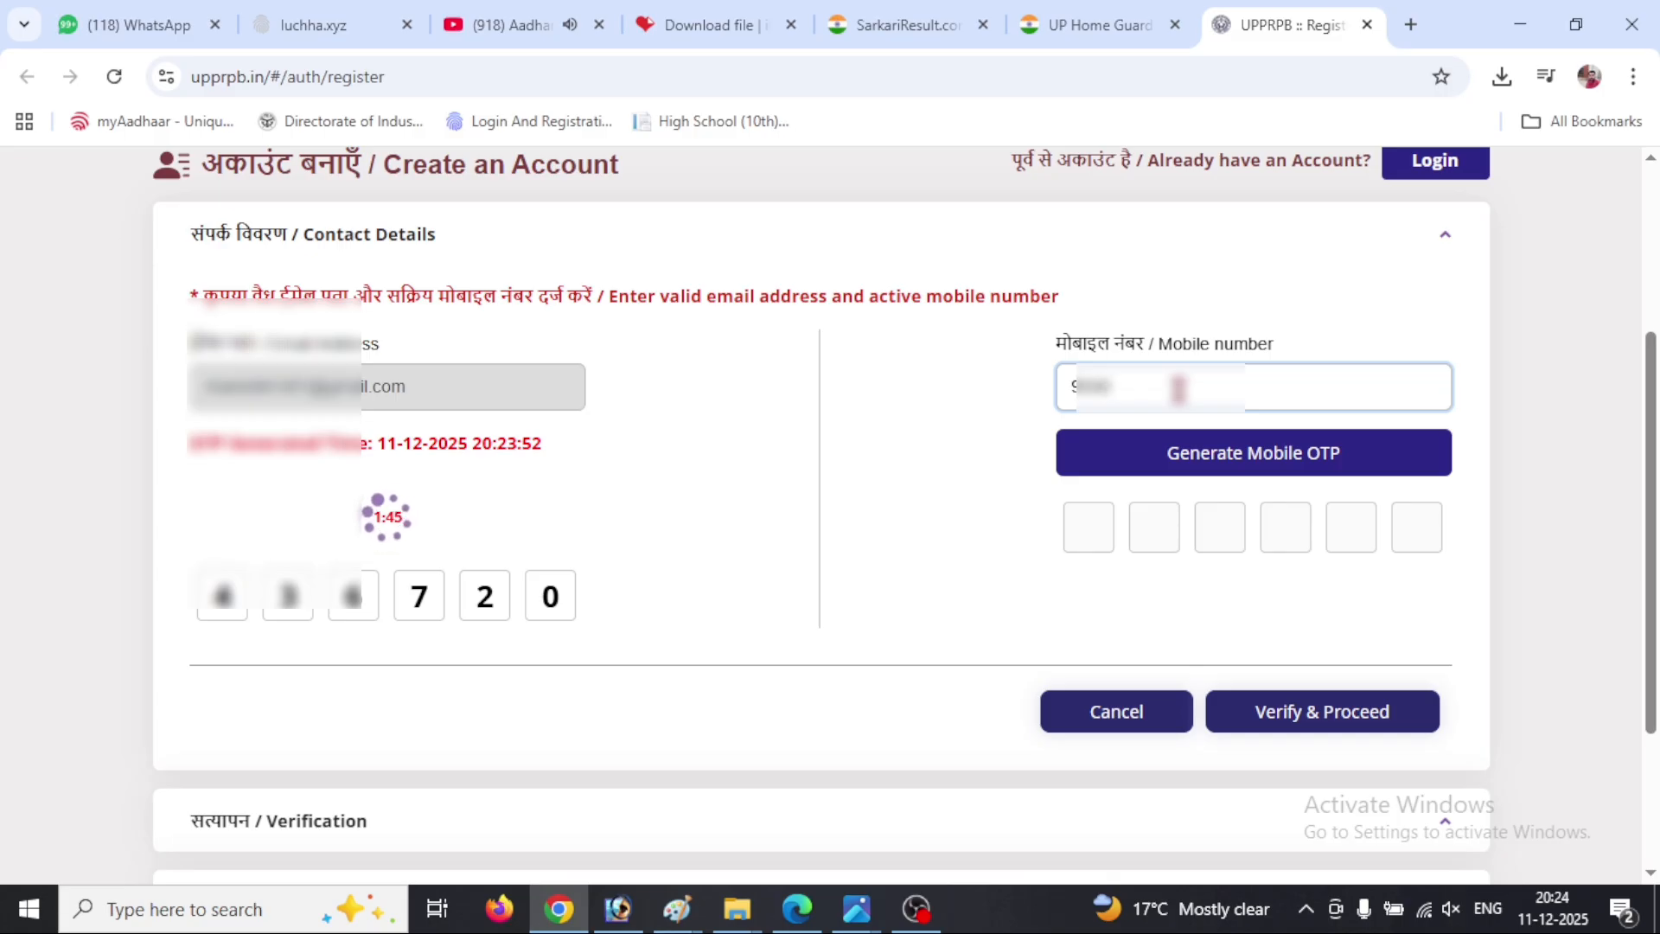
{"action": "type", "text": "******"}
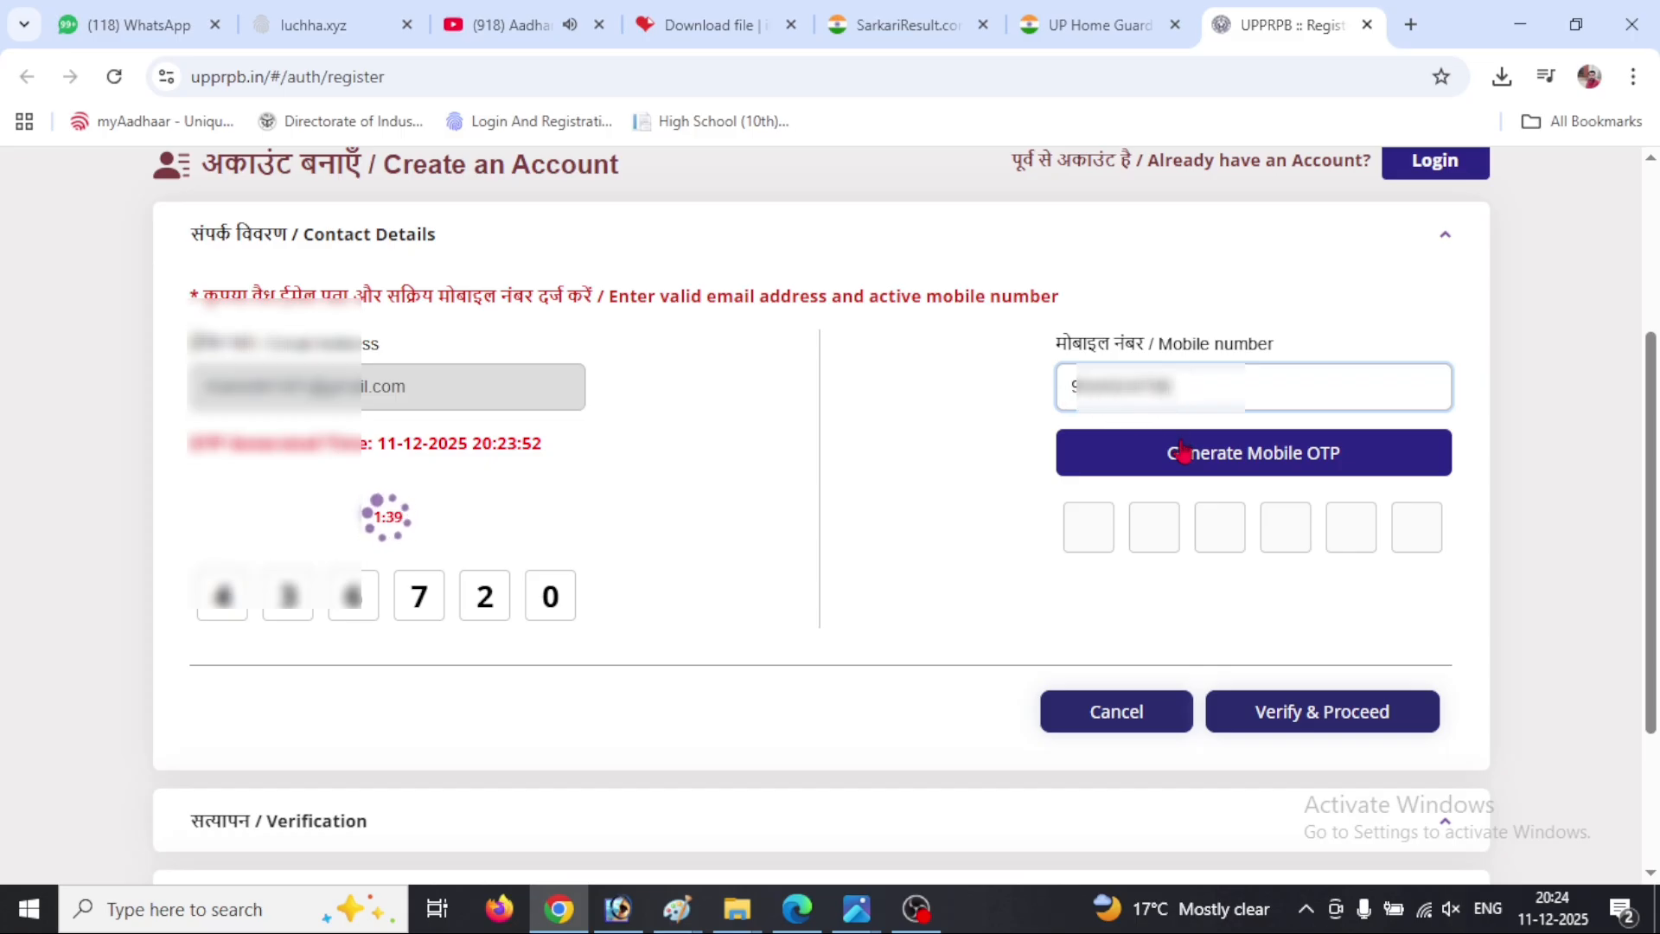
Generate the mobile OTP, enter the received code, and verify both contacts with Verify & Proceed
{"action": "left_click", "coordinate": [1329, 447]}
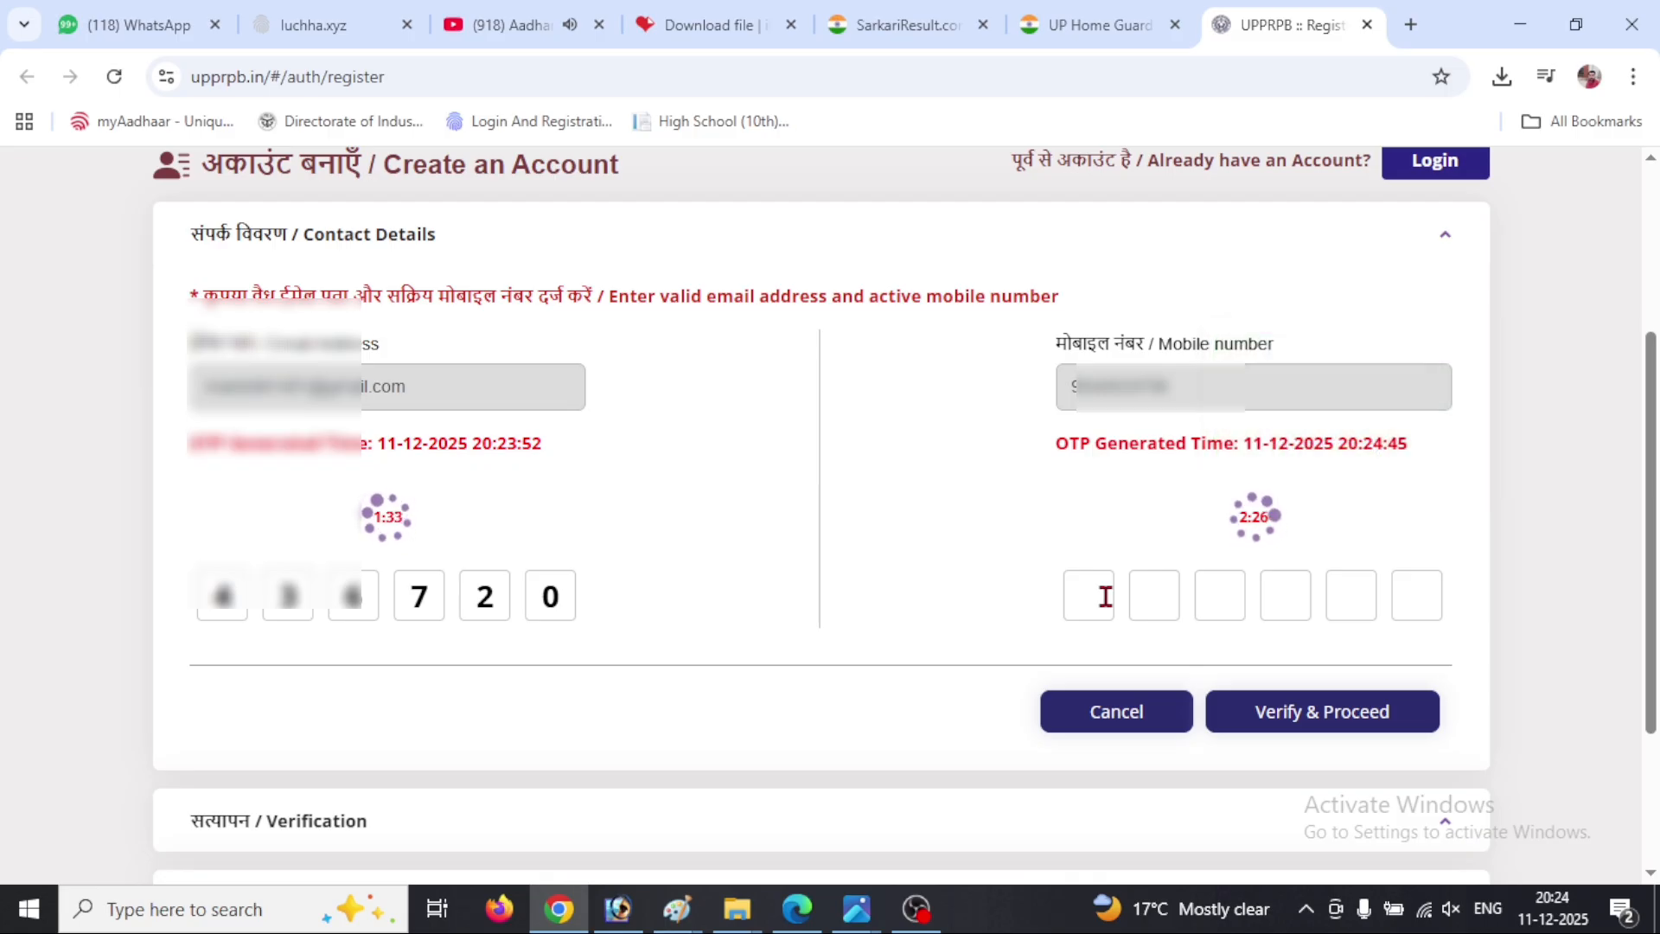
{"action": "left_click", "coordinate": [1105, 595]}
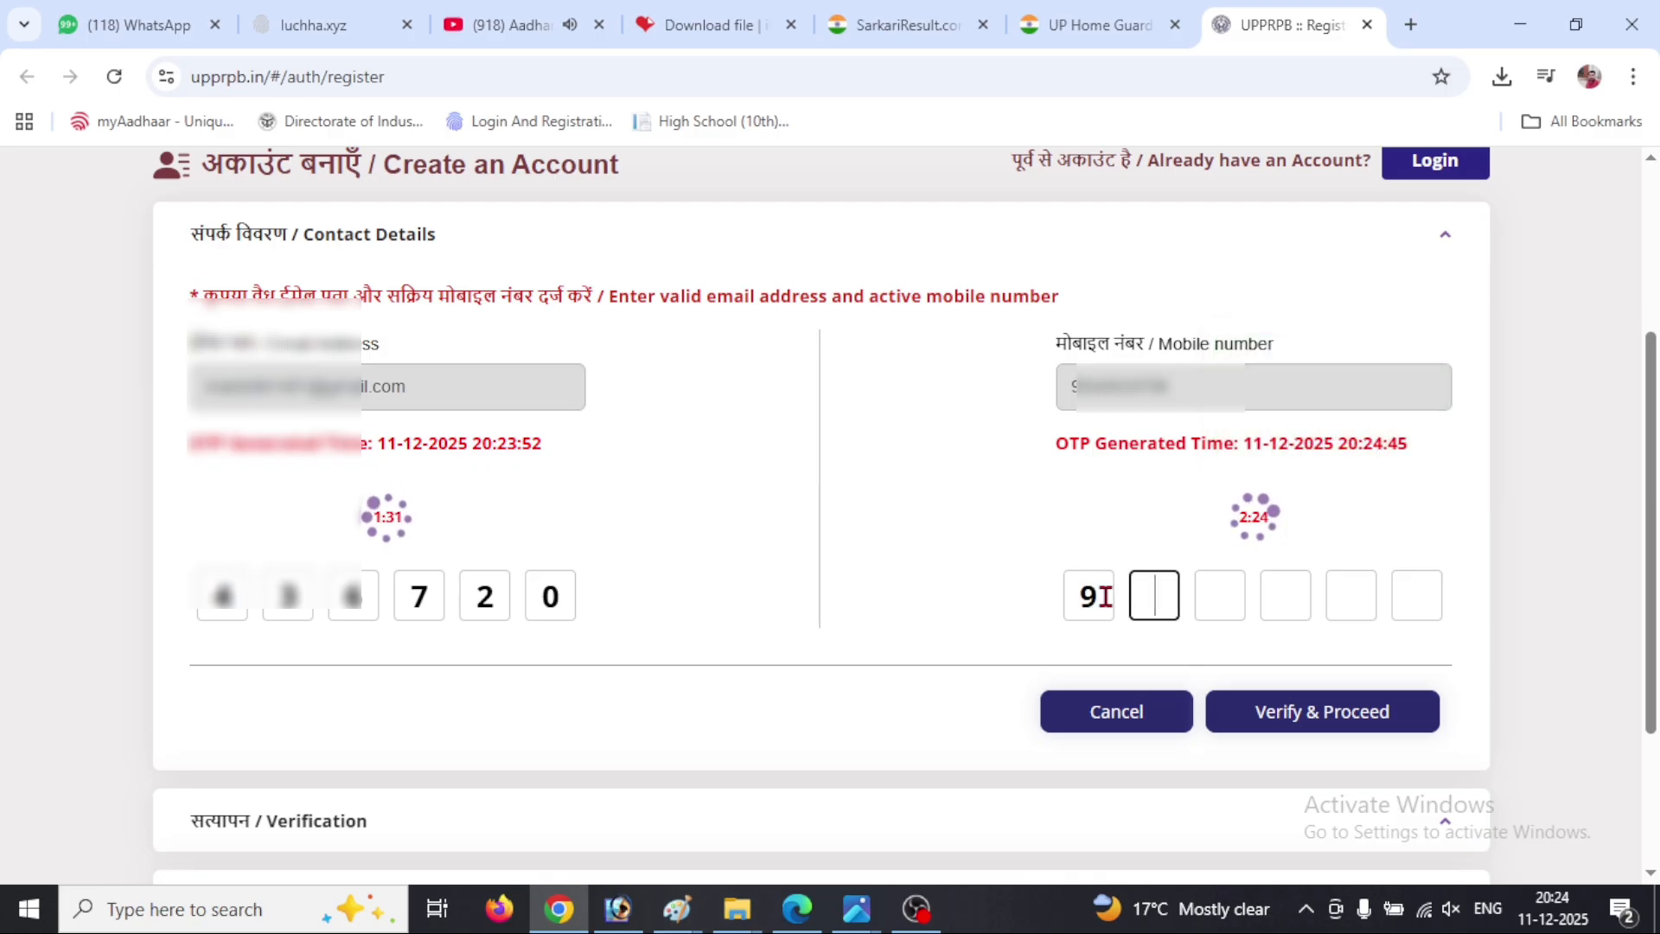
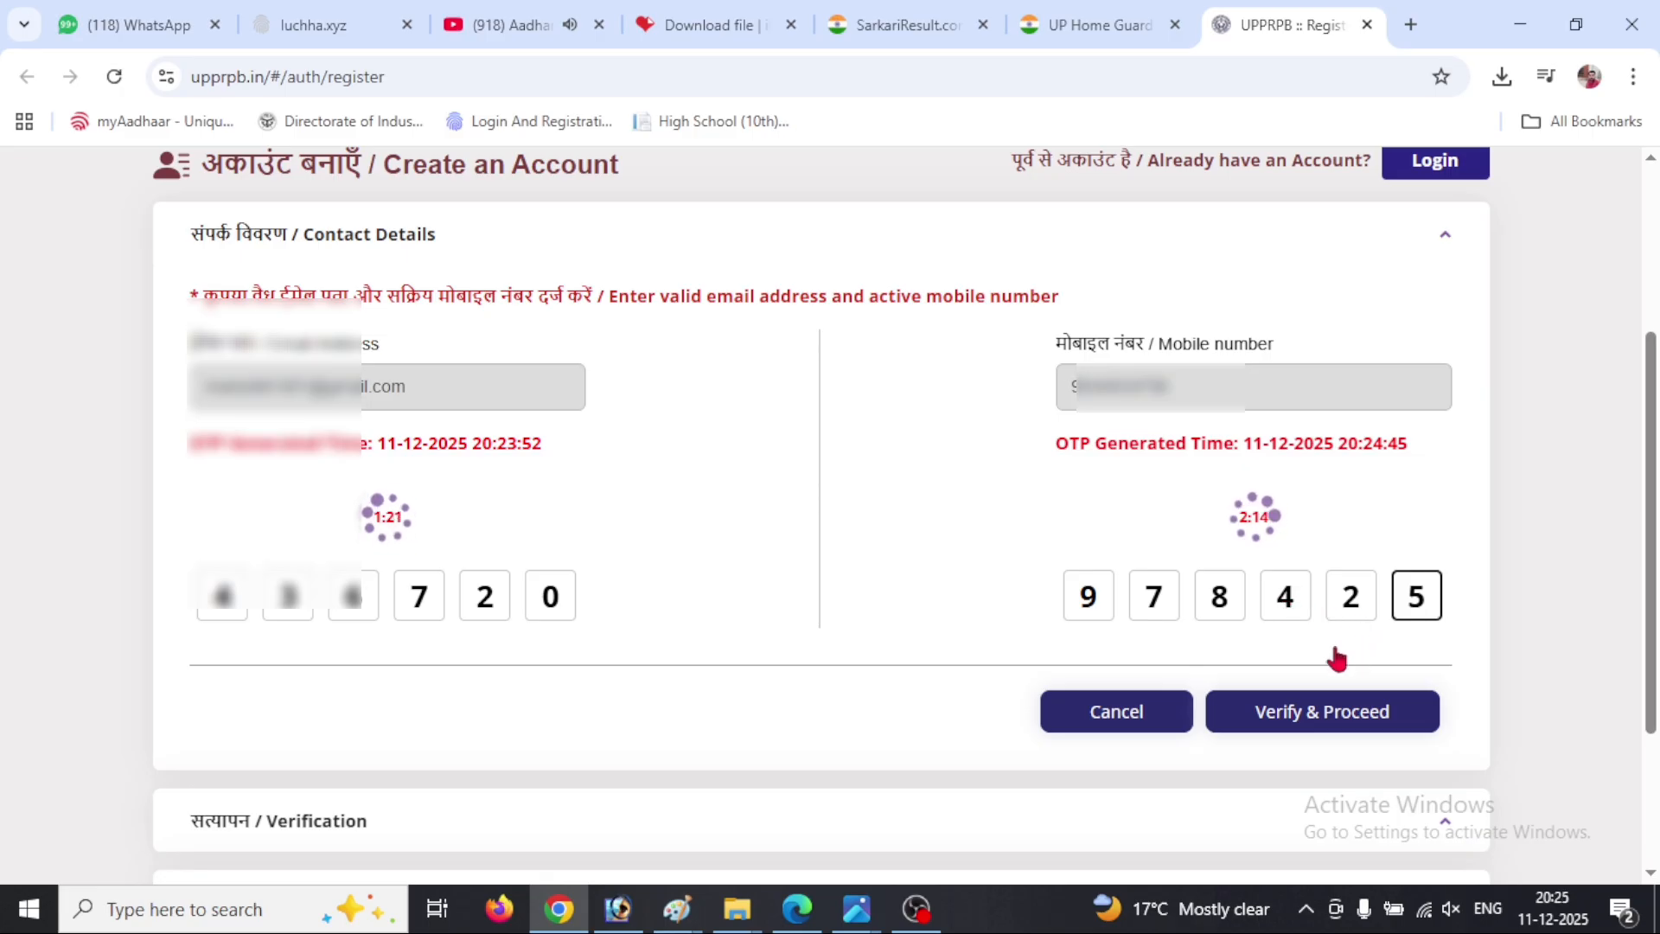
{"action": "left_click", "coordinate": [1297, 716]}
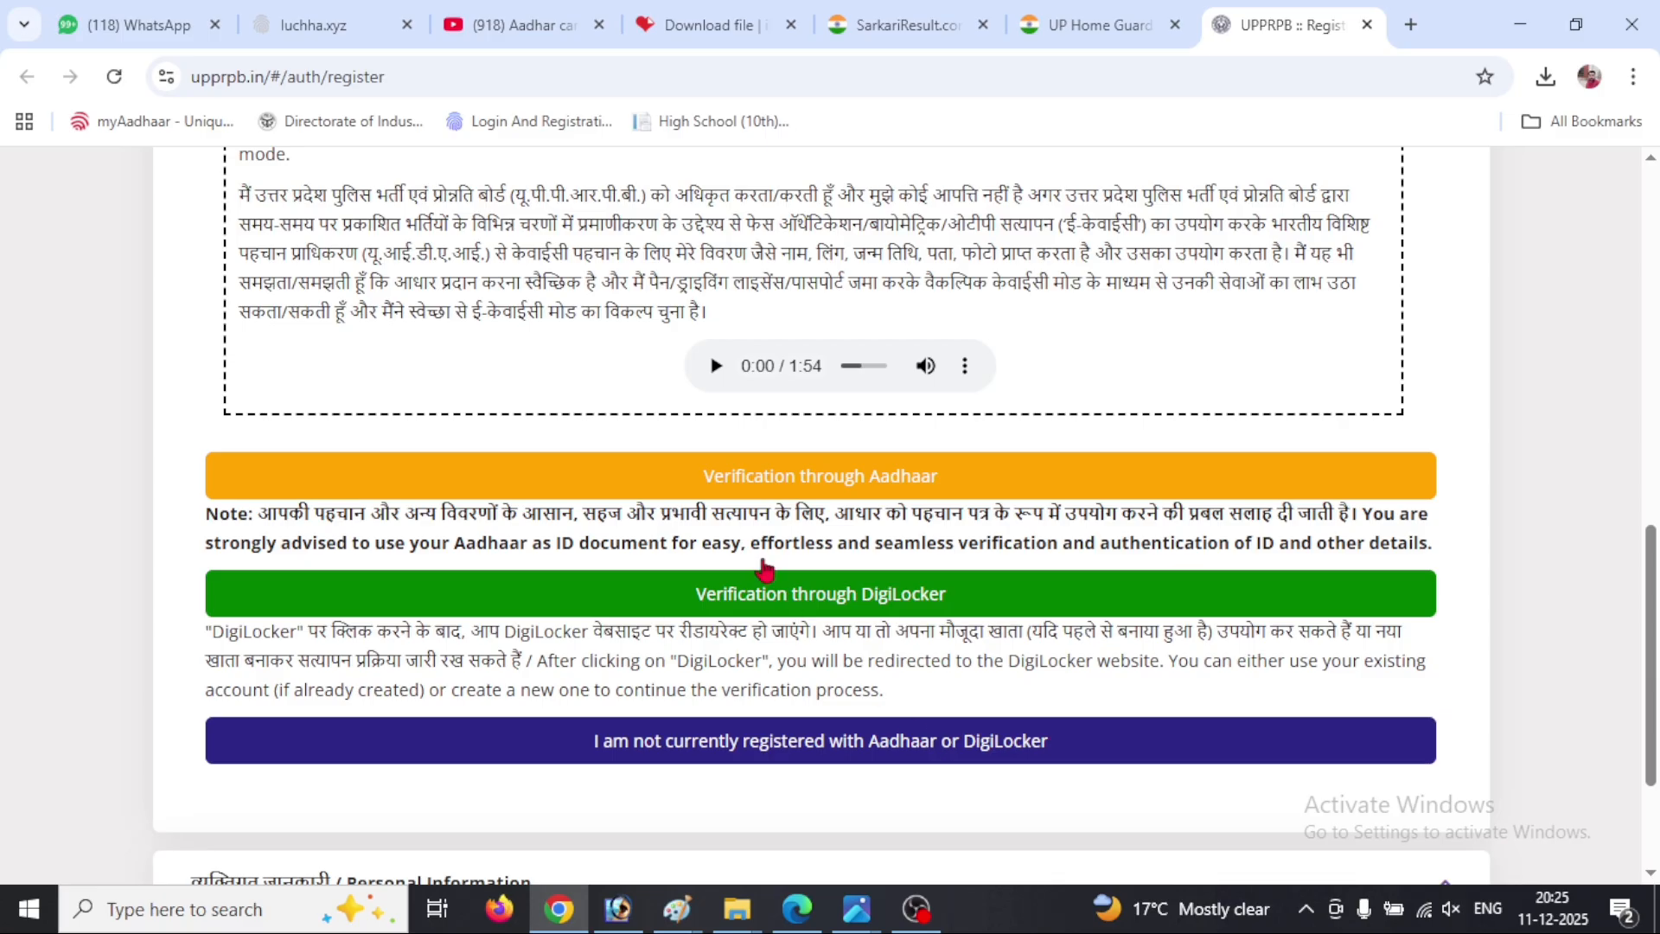
Choose DigiLocker verification, confirm being at least 18, and start the DigiLocker verification
{"action": "left_click", "coordinate": [804, 605]}
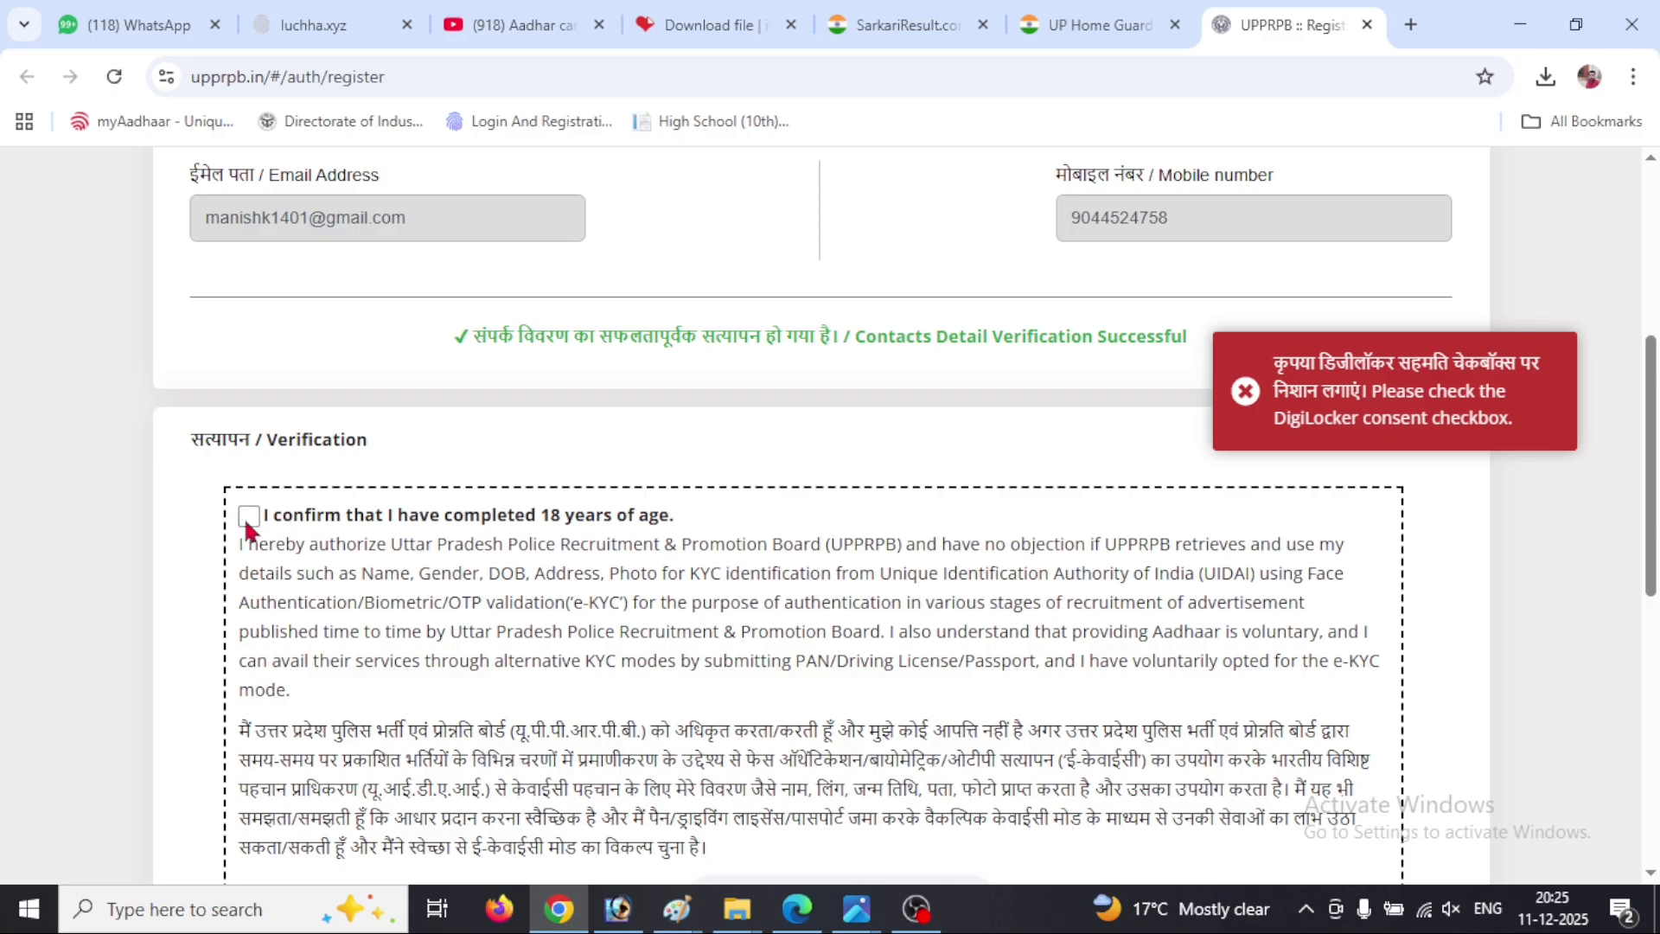
{"action": "left_click", "coordinate": [251, 519]}
{"action": "left_click_drag", "start_coordinate": [1652, 544], "coordinate": [1658, 734]}
{"action": "left_click", "coordinate": [819, 612]}
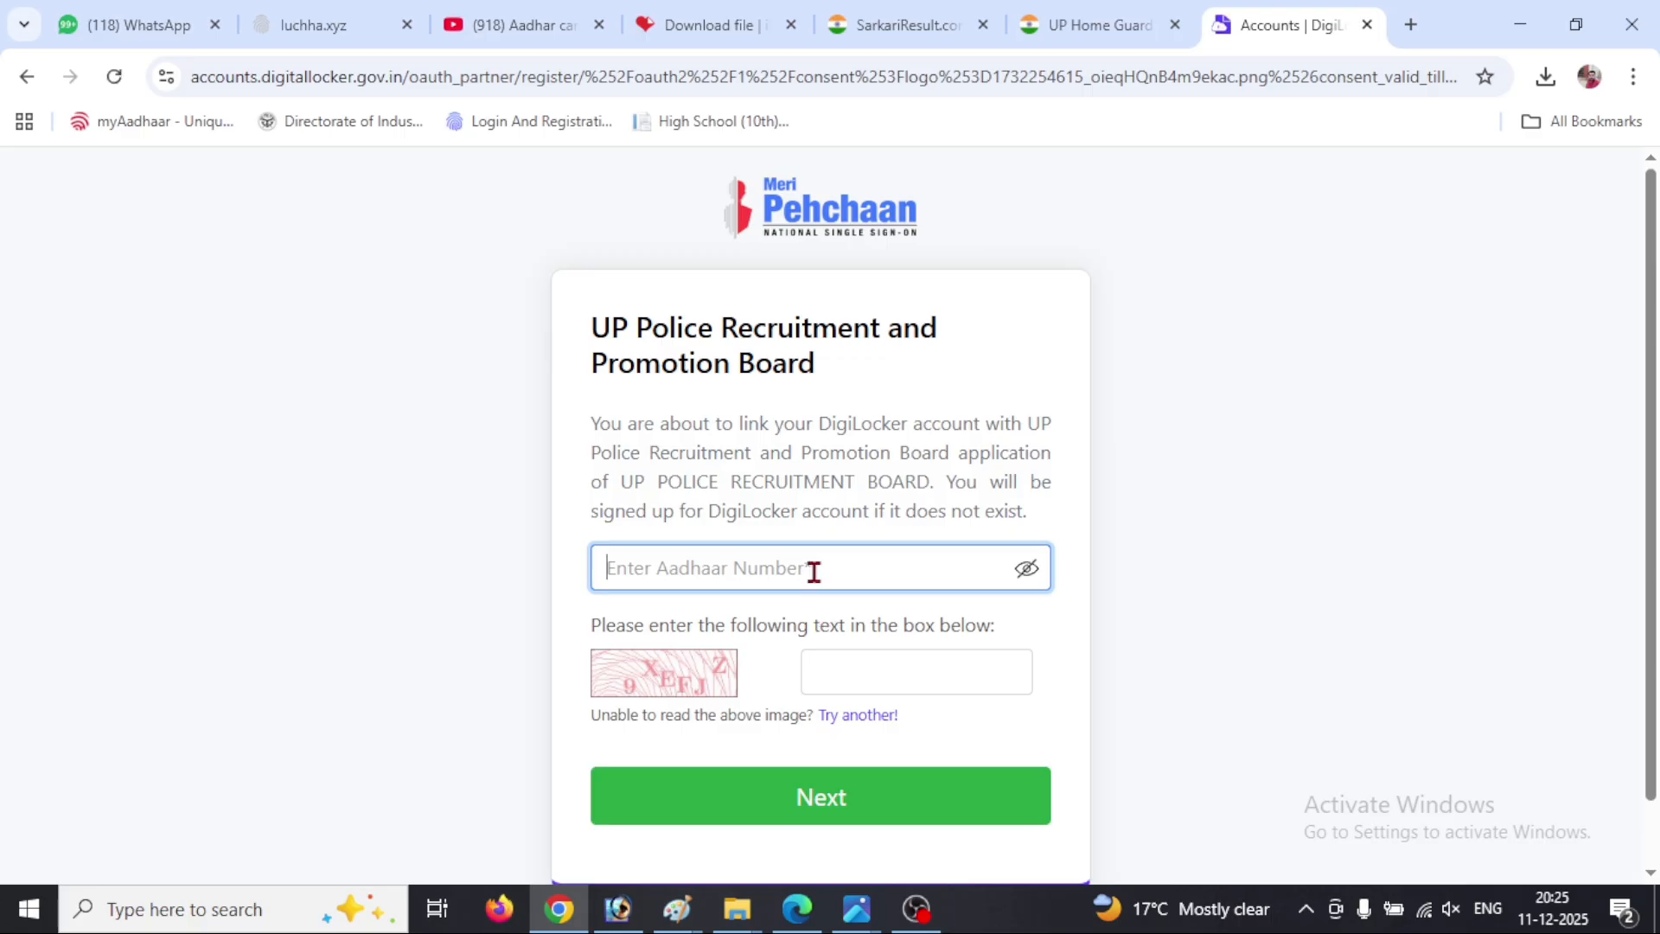
Enter the candidate's Aadhaar number and the captcha characters shown in the image
{"action": "type", "text": "42"}
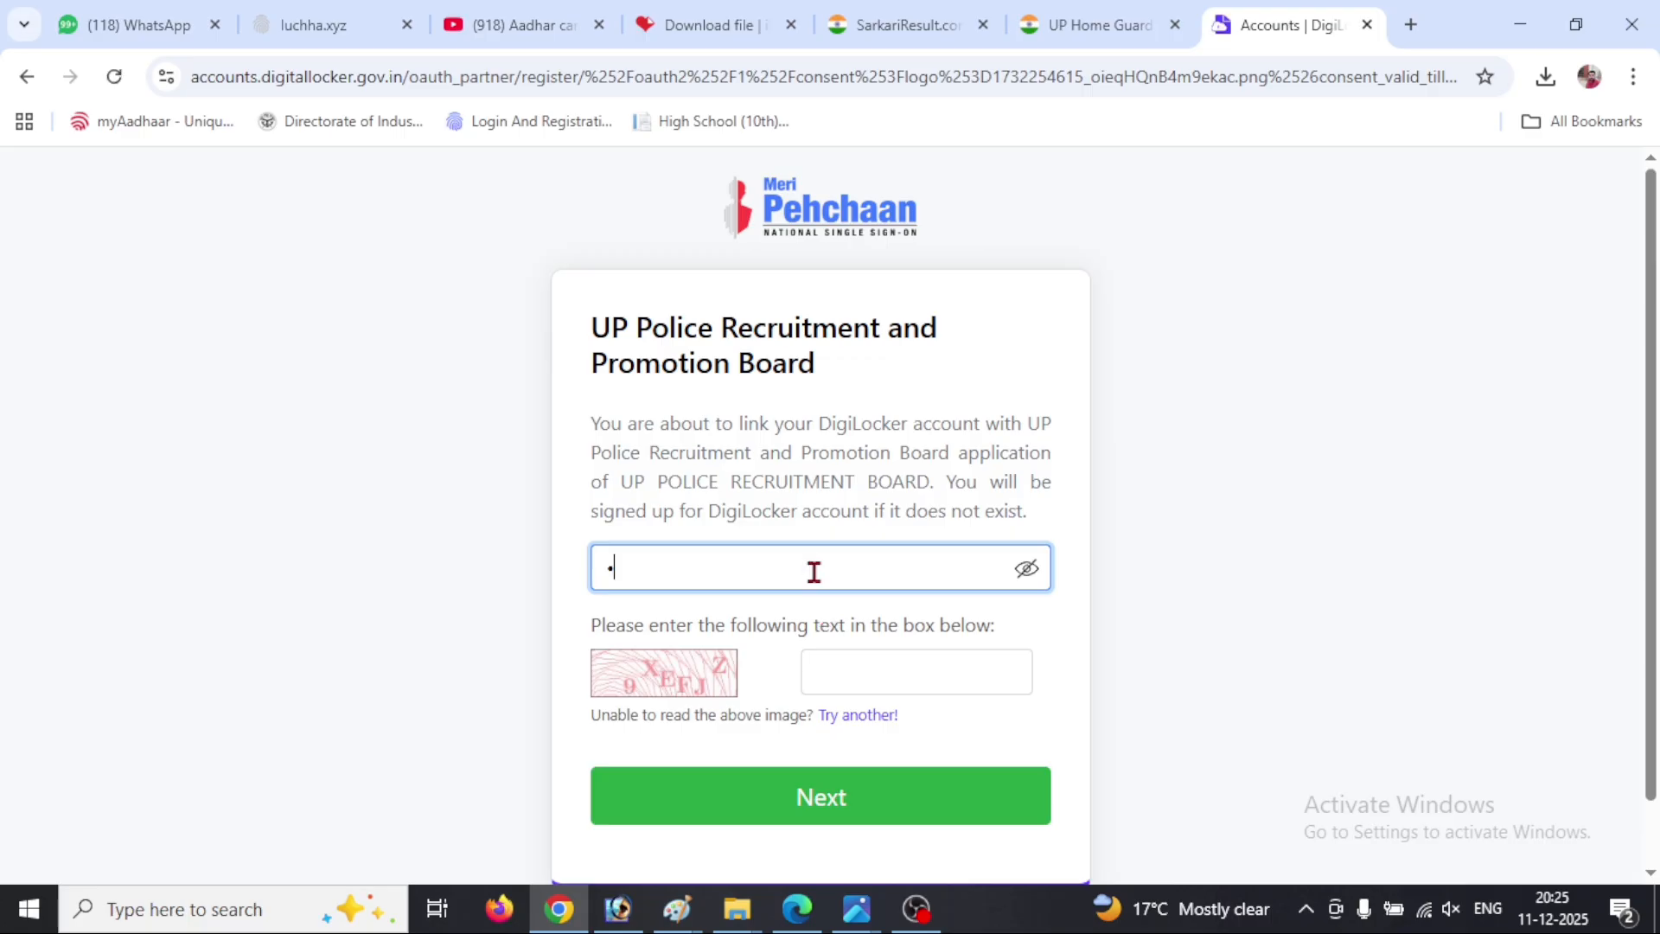
{"action": "key", "text": "BackSpace"}
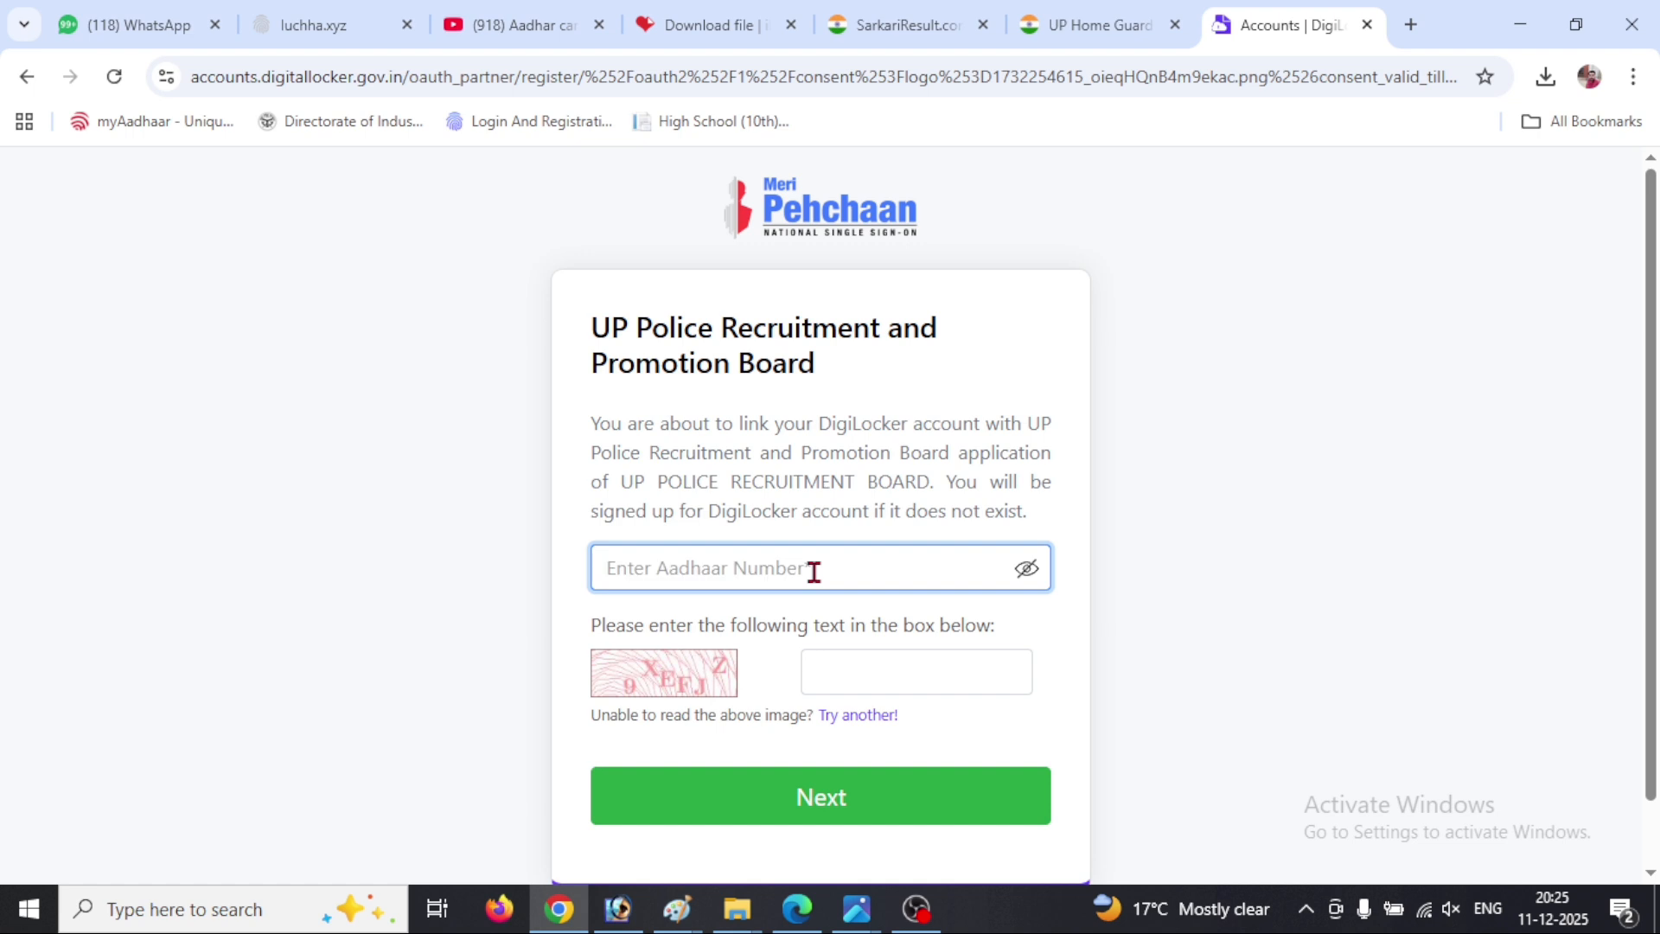
{"action": "type", "text": "••••••"}
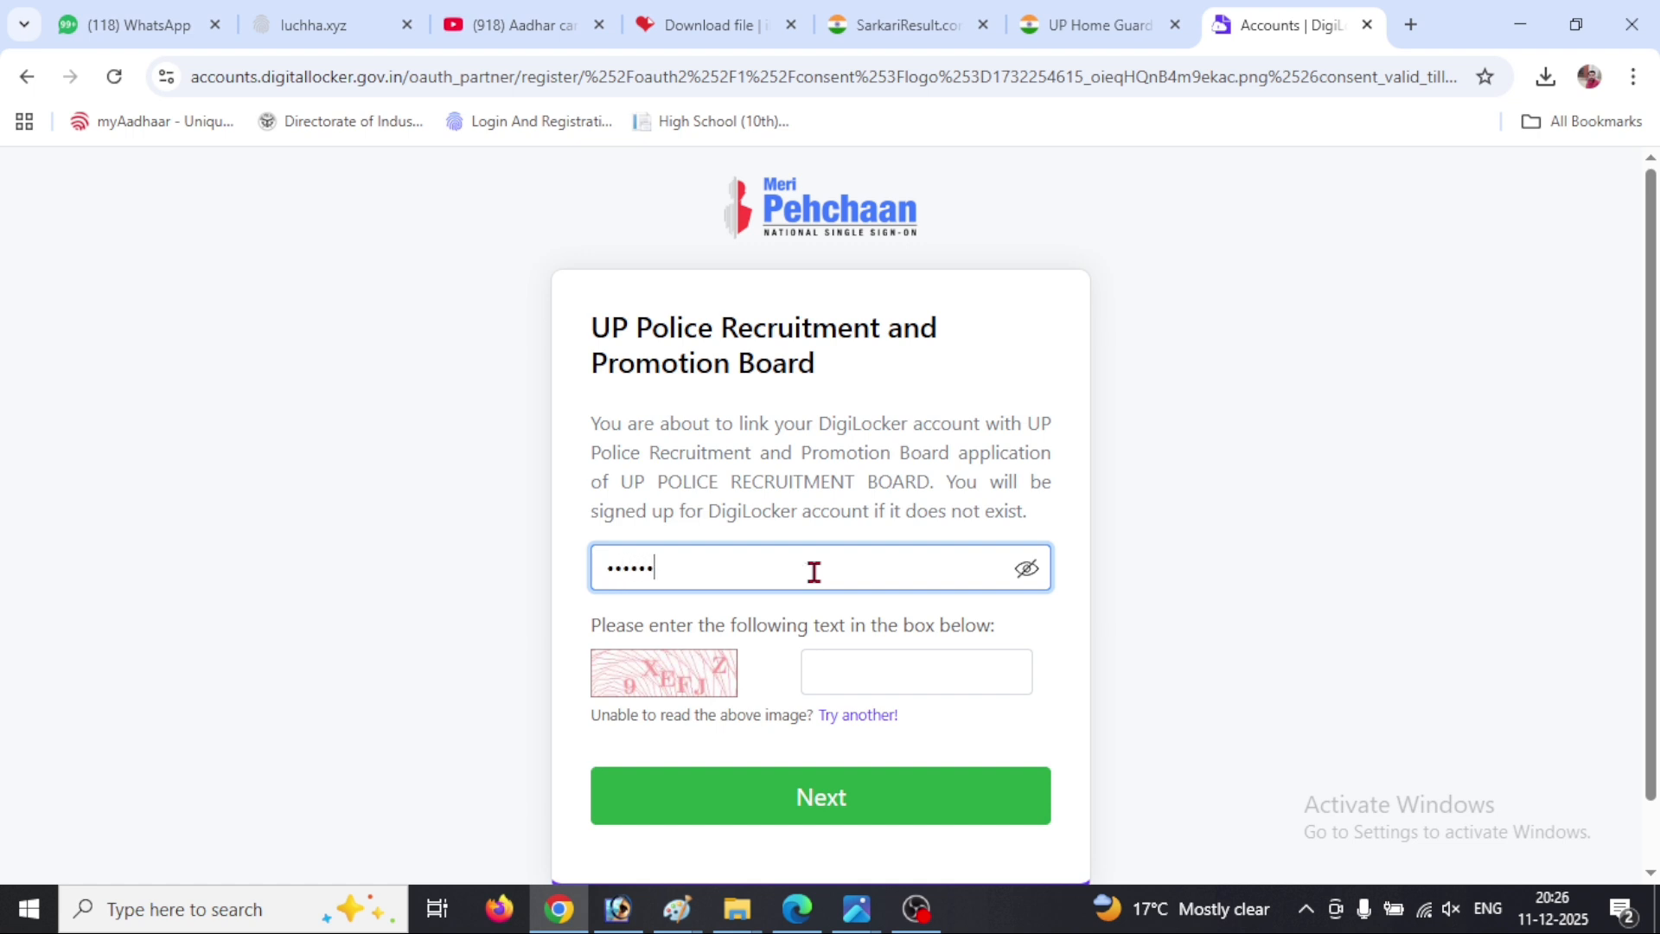
{"action": "type", "text": "••••"}
{"action": "left_click", "coordinate": [846, 671]}
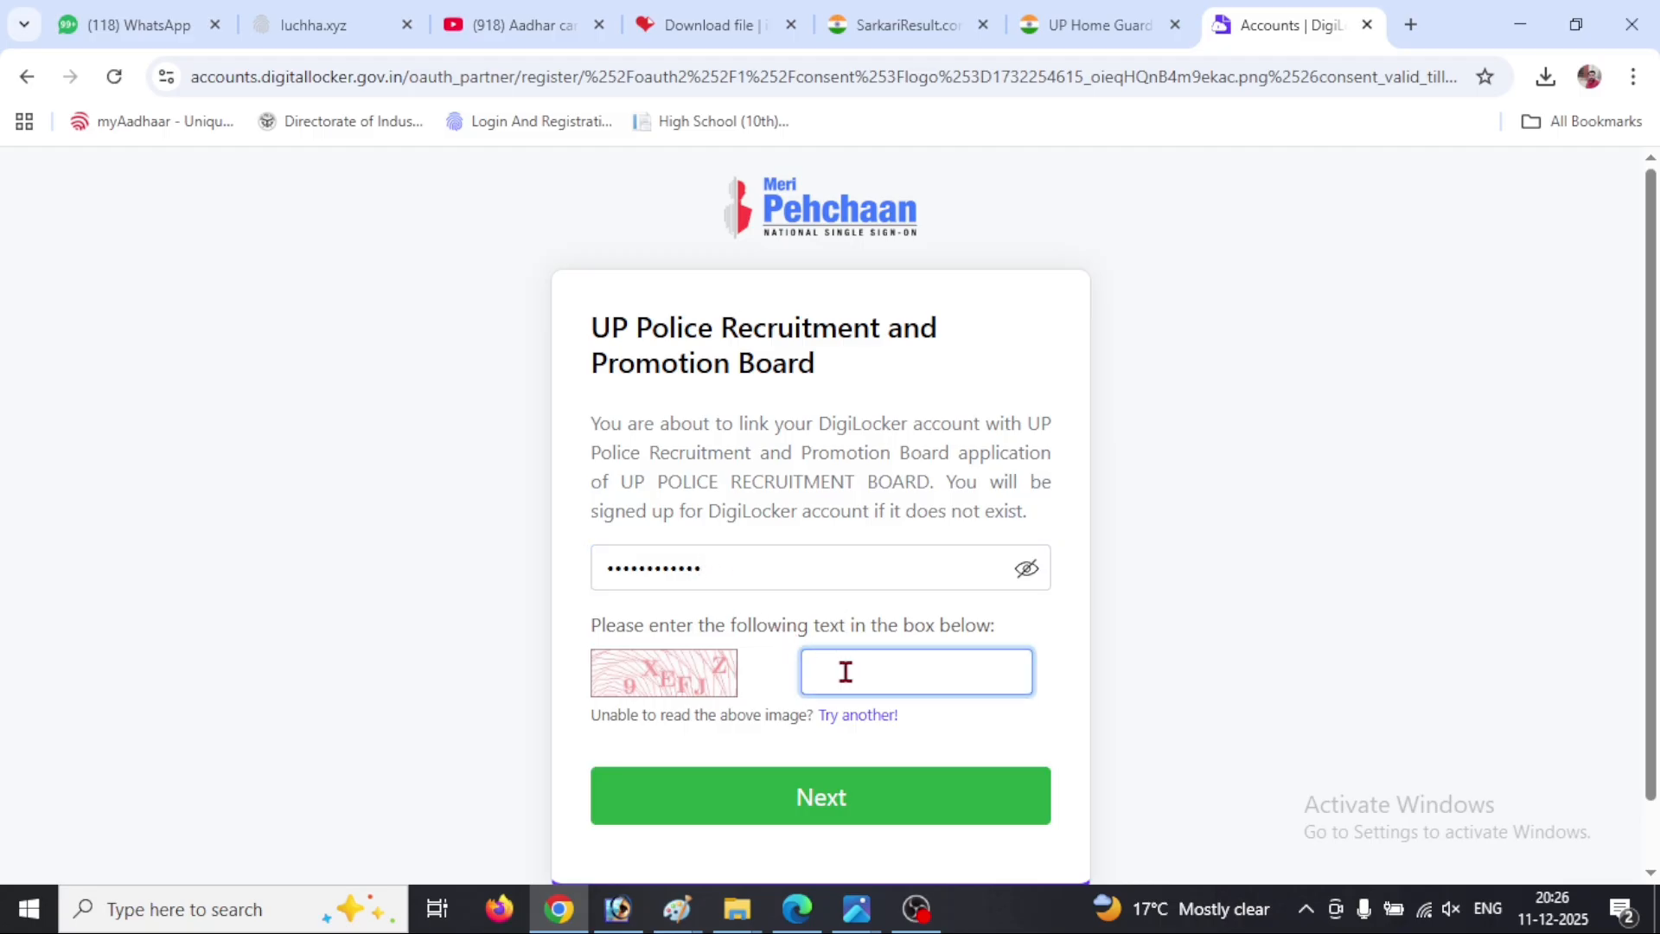
{"action": "type", "text": "9XEFJZ"}
Submit the Aadhaar details, enter the received Aadhaar OTP and continue, declining Chrome's password update
{"action": "left_click", "coordinate": [808, 813]}
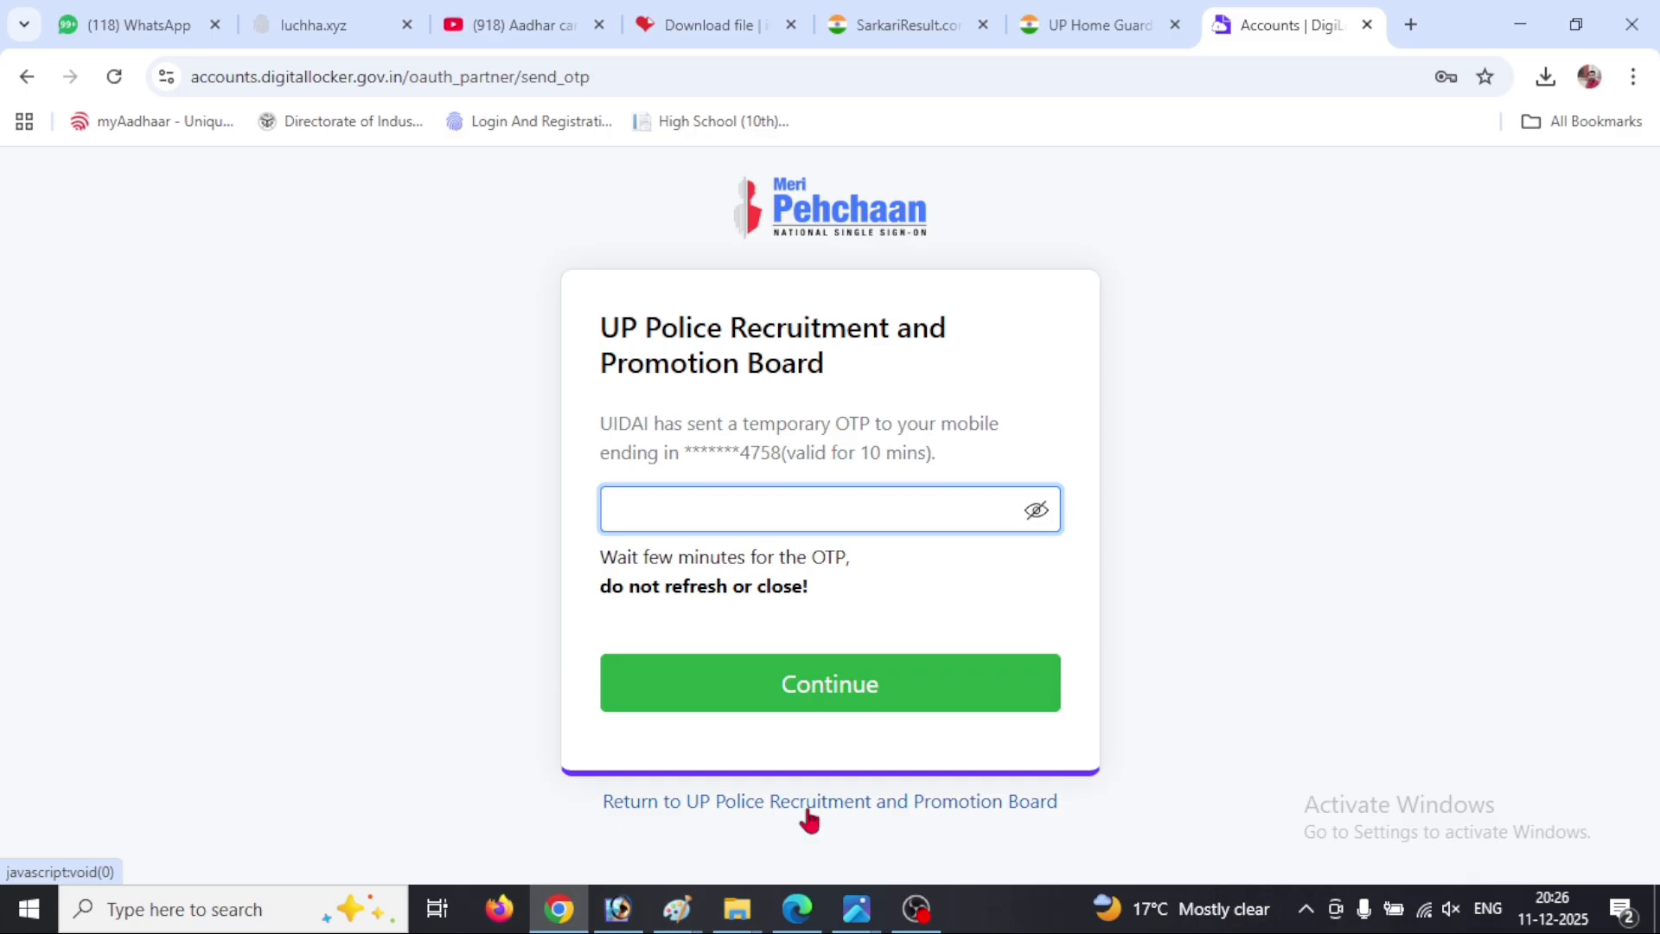
{"action": "left_click", "coordinate": [771, 512]}
{"action": "type", "text": "••••"}
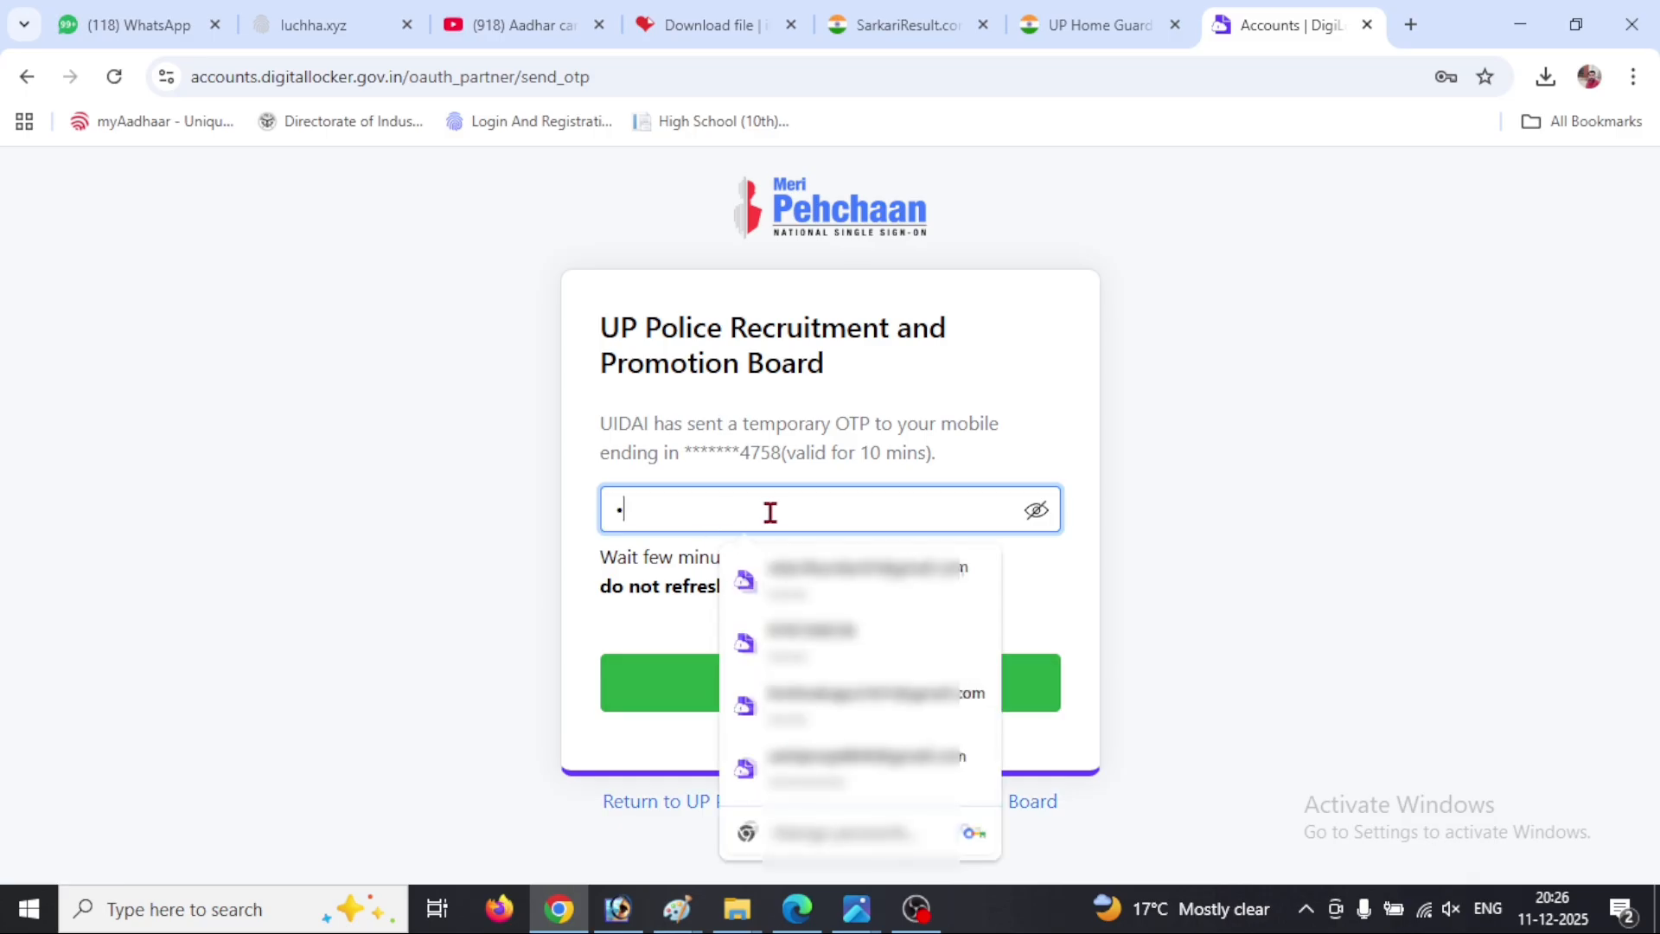
{"action": "type", "text": "••"}
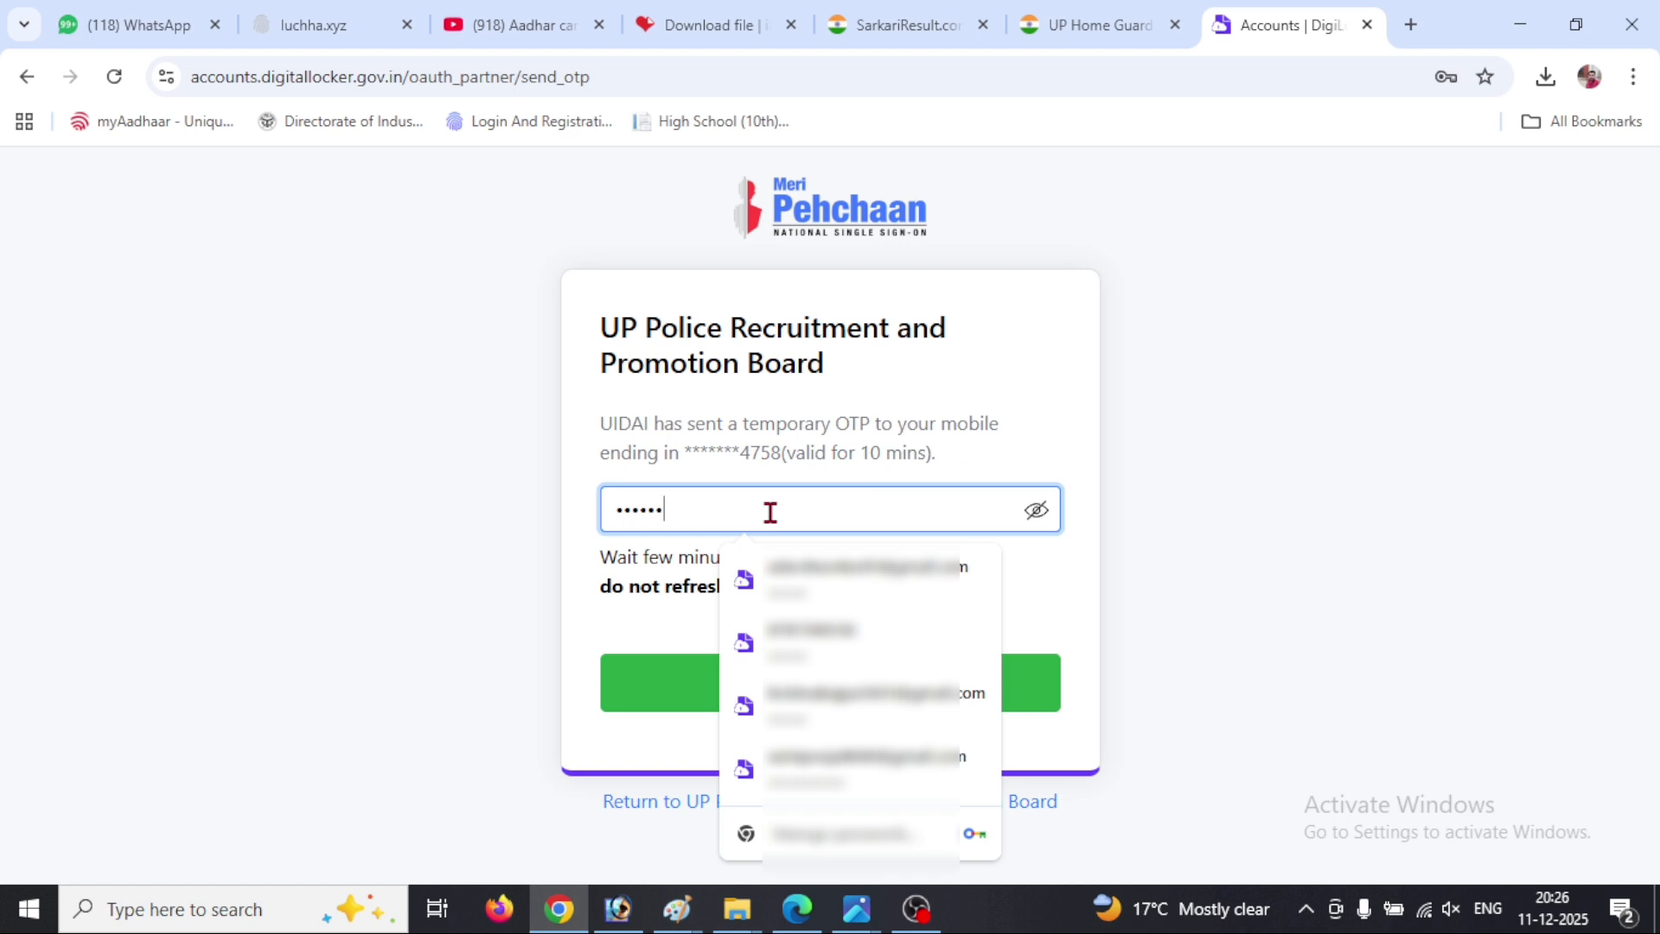
{"action": "left_click", "coordinate": [650, 611]}
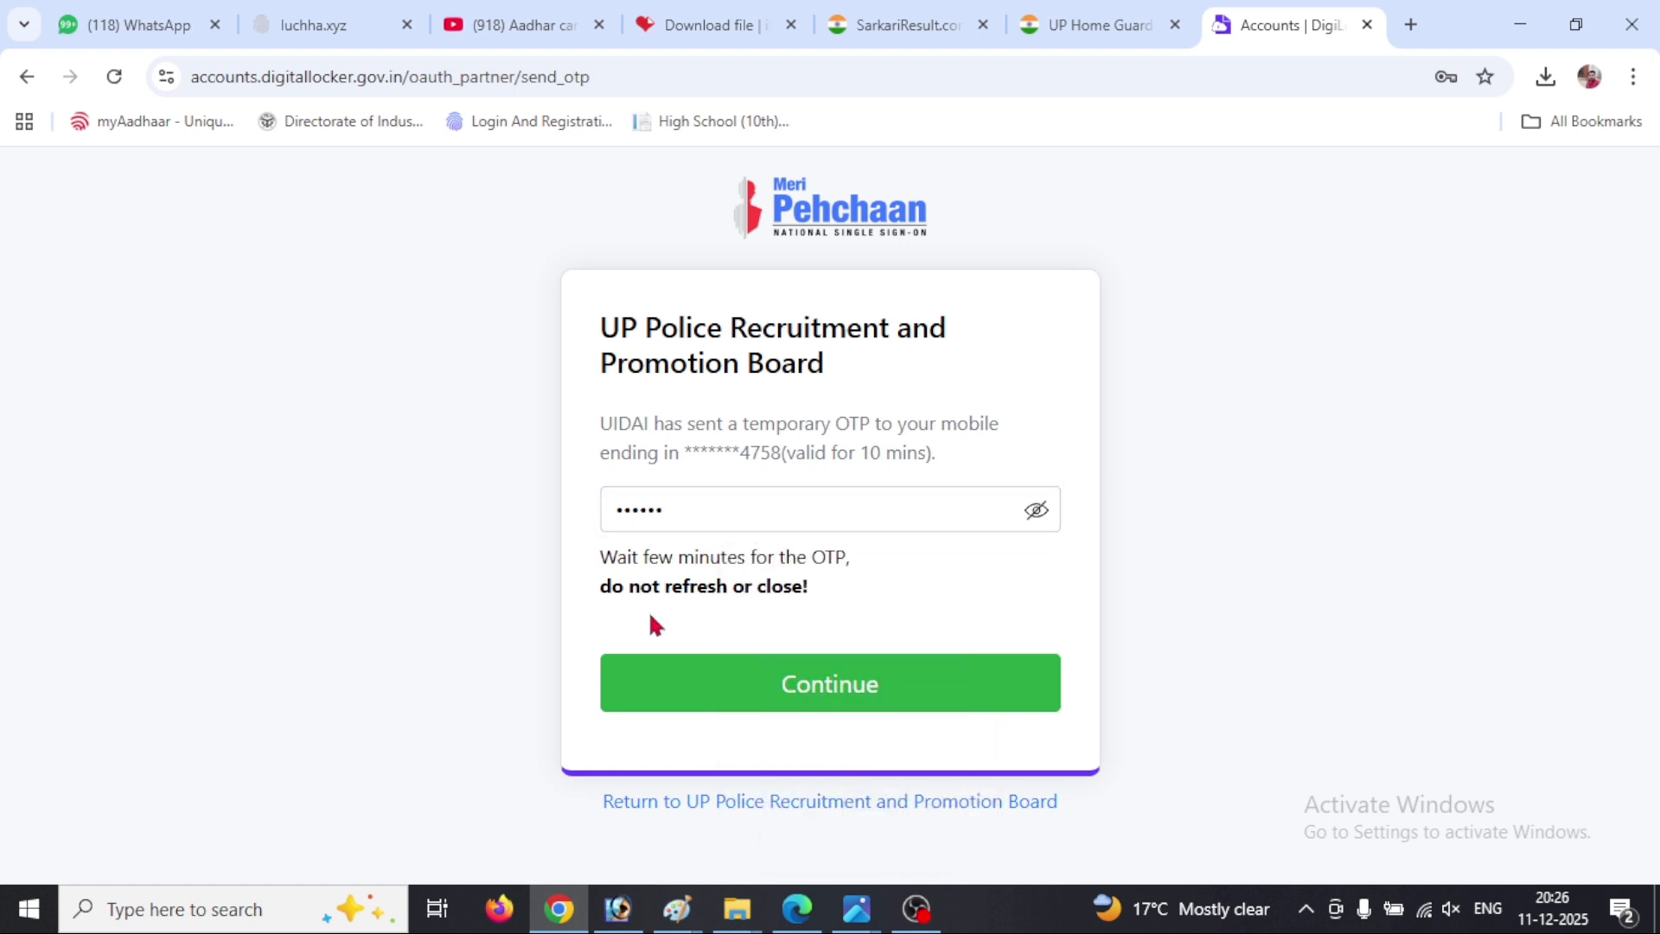
{"action": "left_click", "coordinate": [841, 689]}
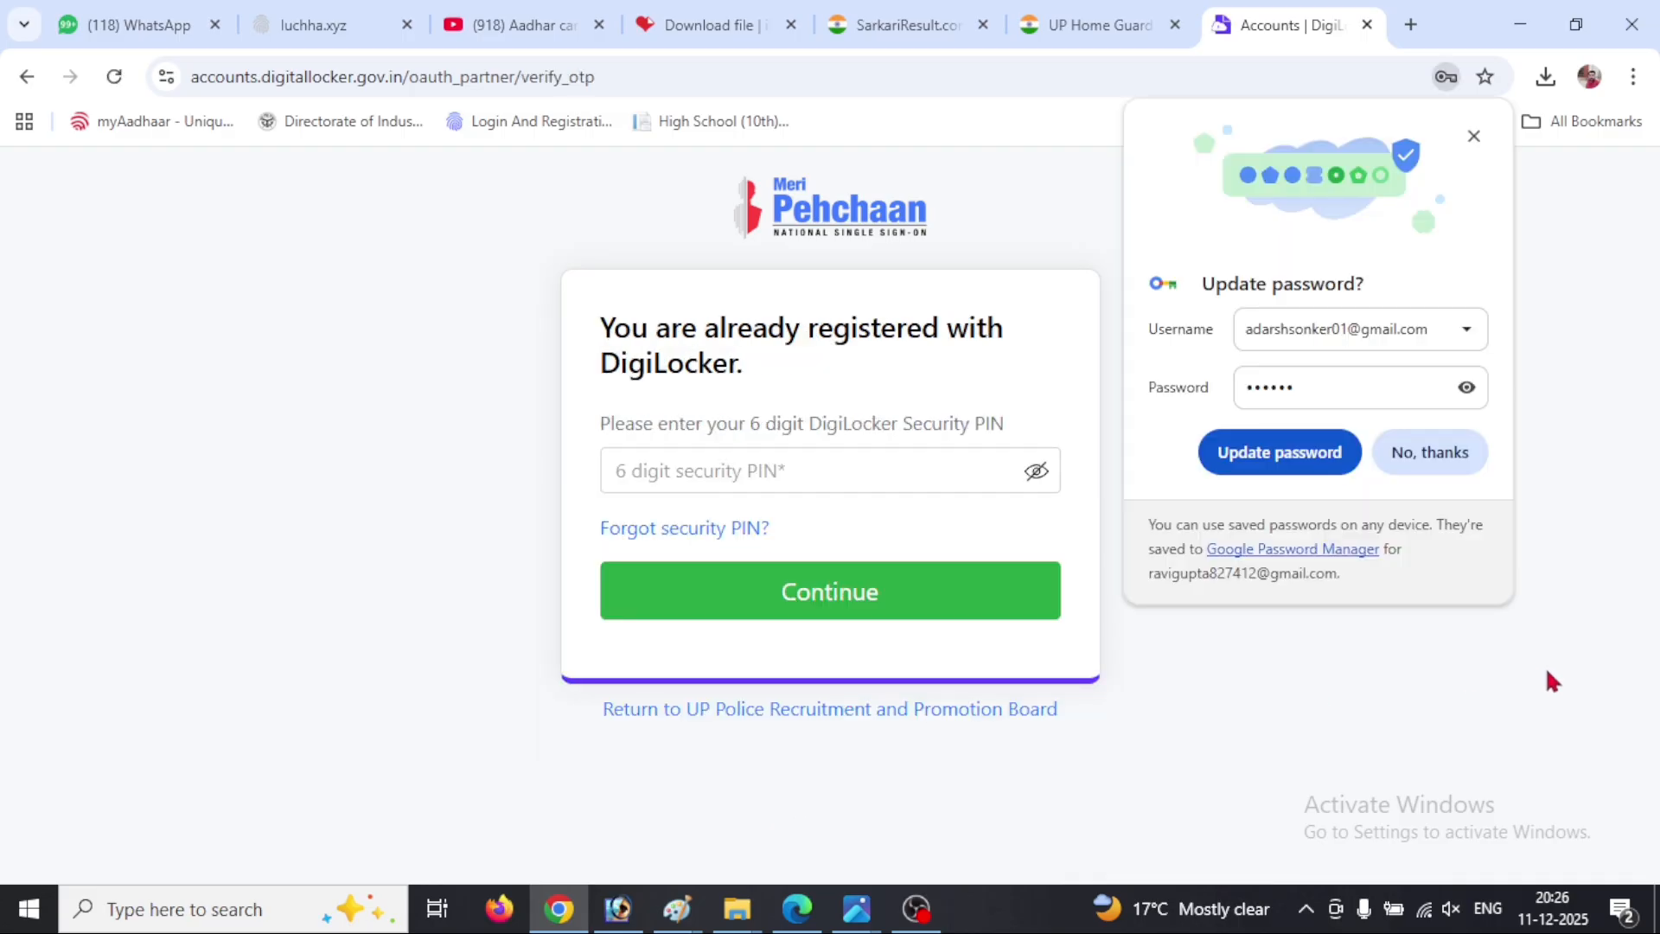
{"action": "left_click", "coordinate": [1442, 456]}
Enter the 6-digit DigiLocker security PIN and submit it
{"action": "left_click", "coordinate": [874, 476]}
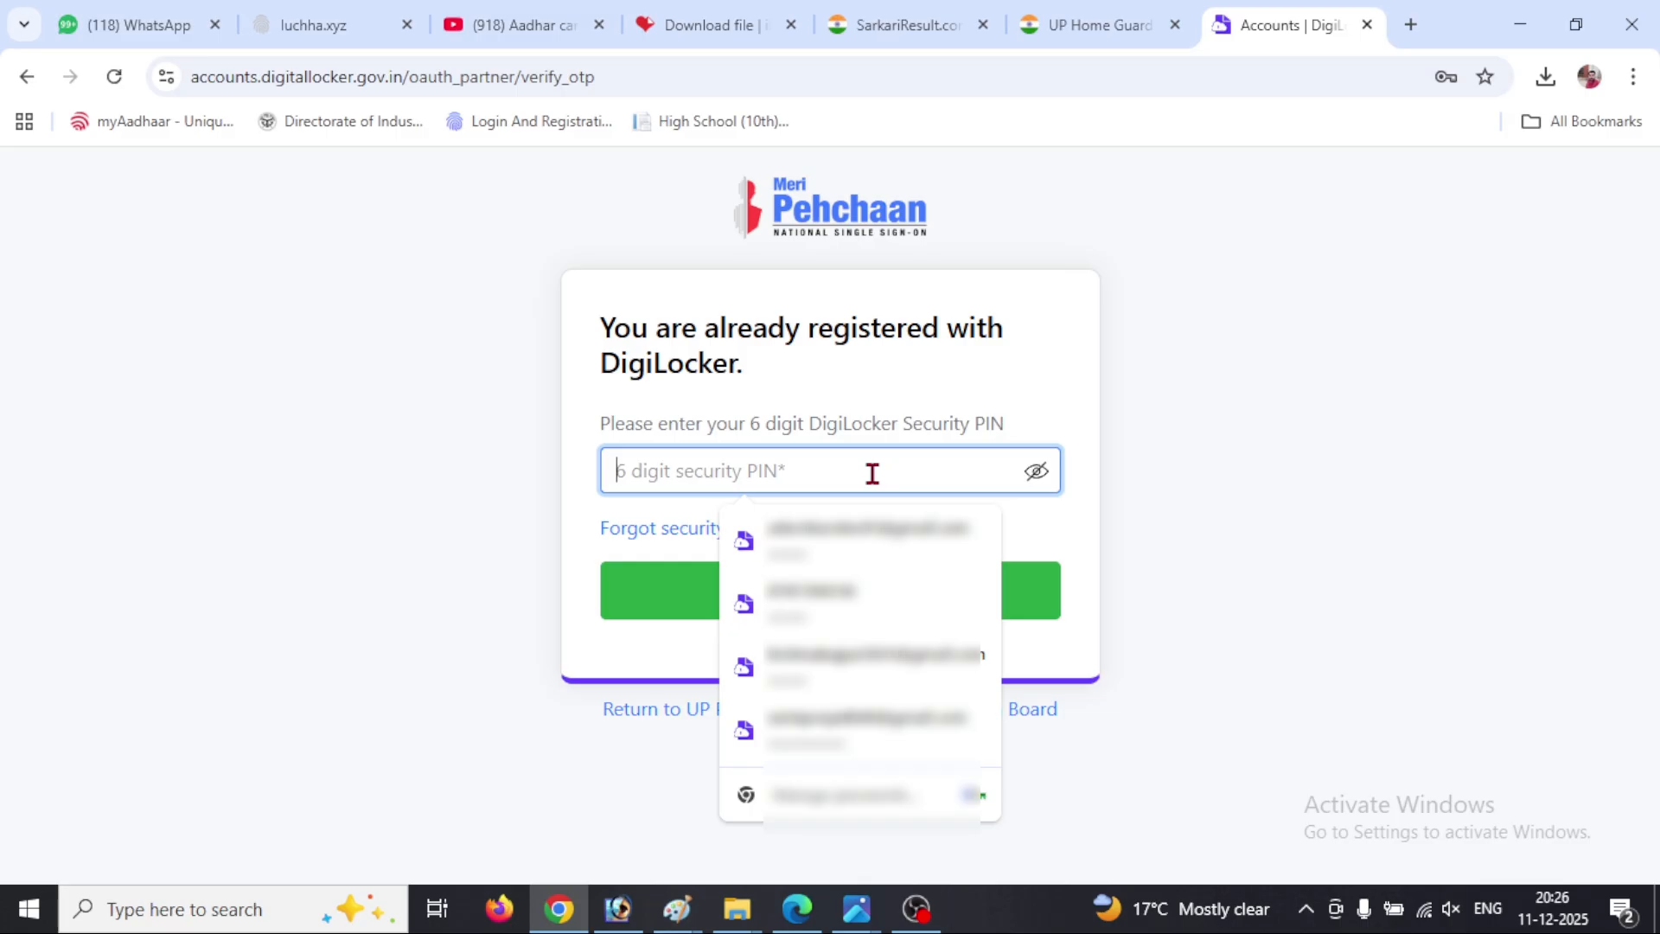
{"action": "type", "text": "••••••"}
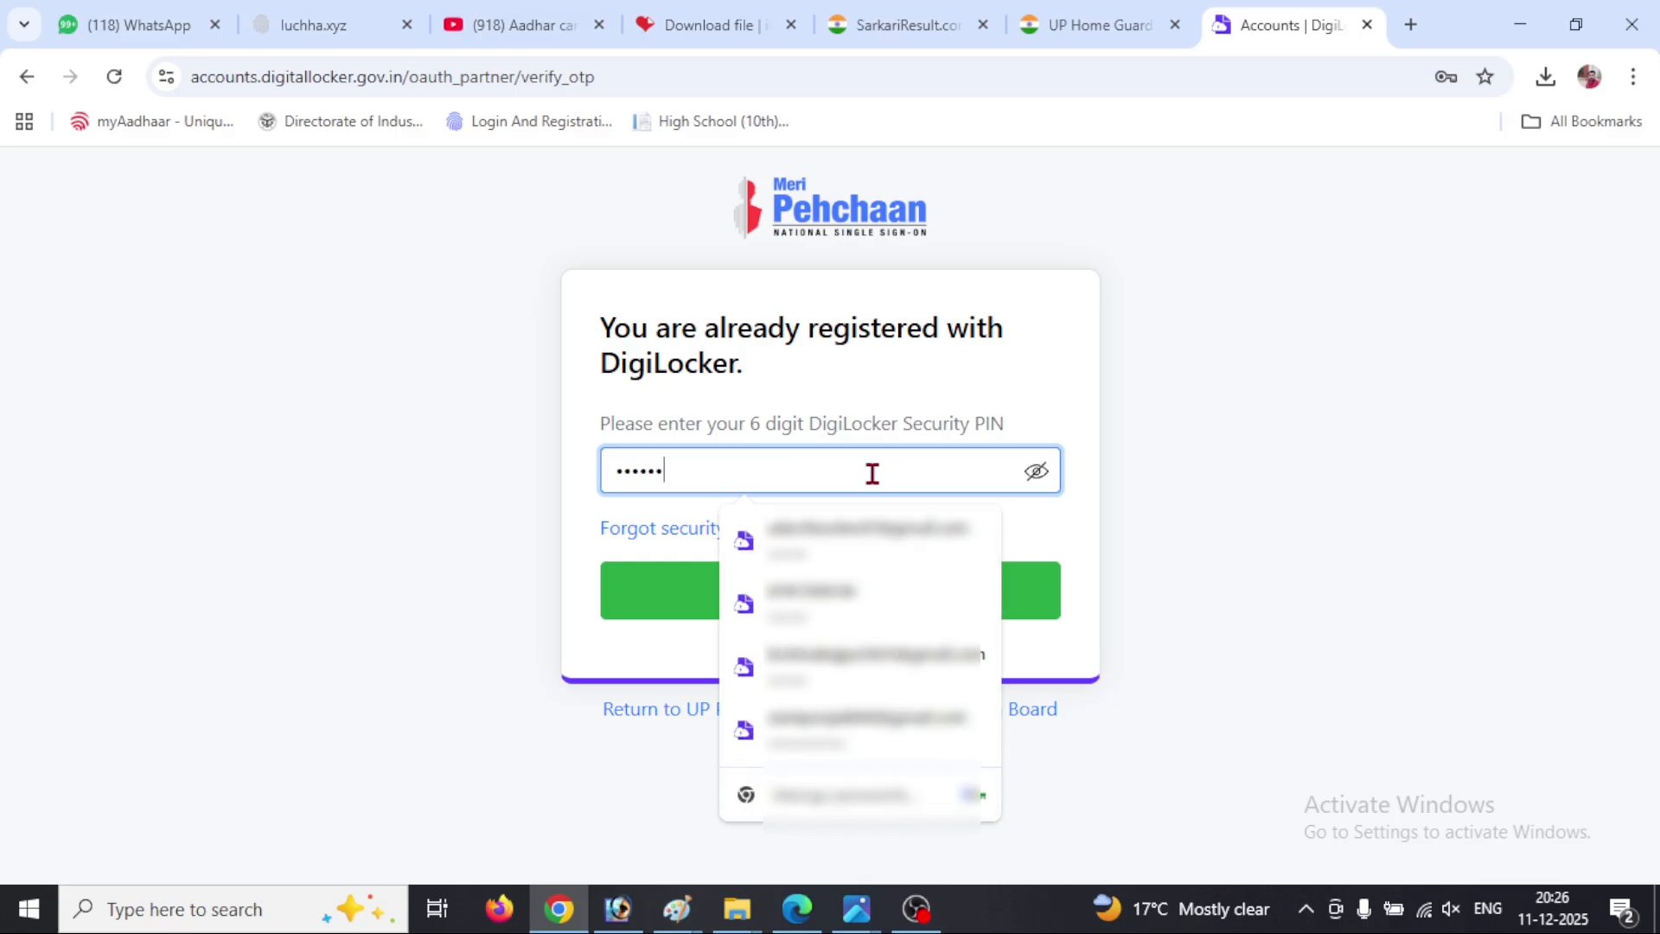
{"action": "left_click", "coordinate": [673, 584]}
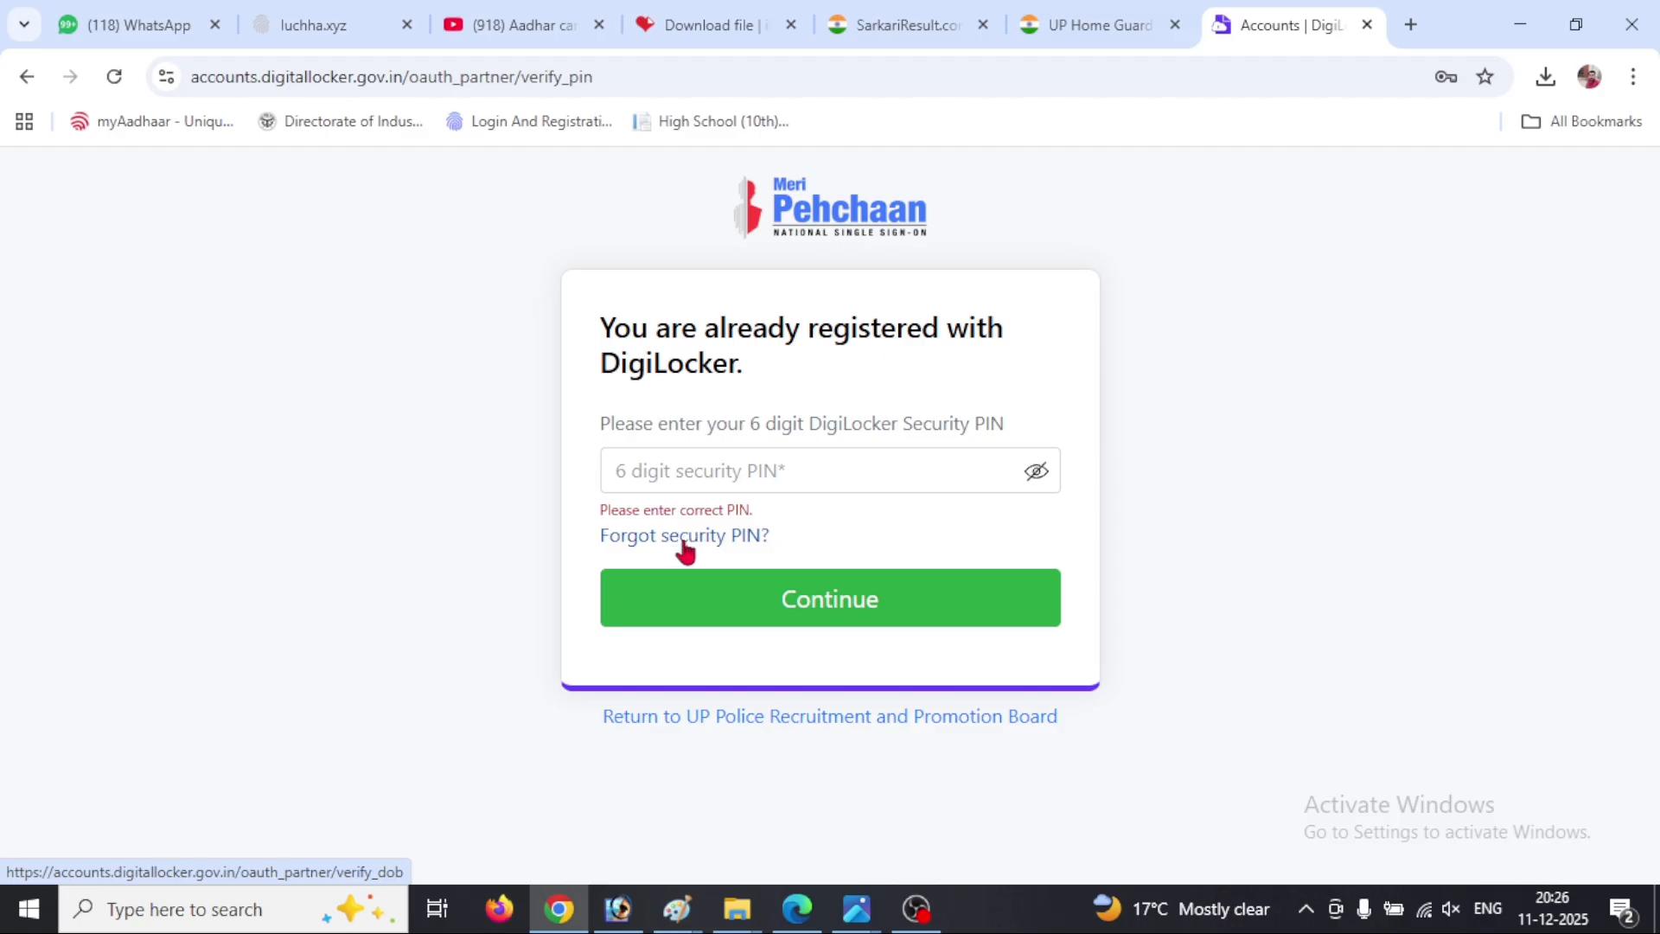
Start Forgot security PIN and verify the candidate's date of birth via the Date, Month, Year lists
{"action": "left_click", "coordinate": [689, 539]}
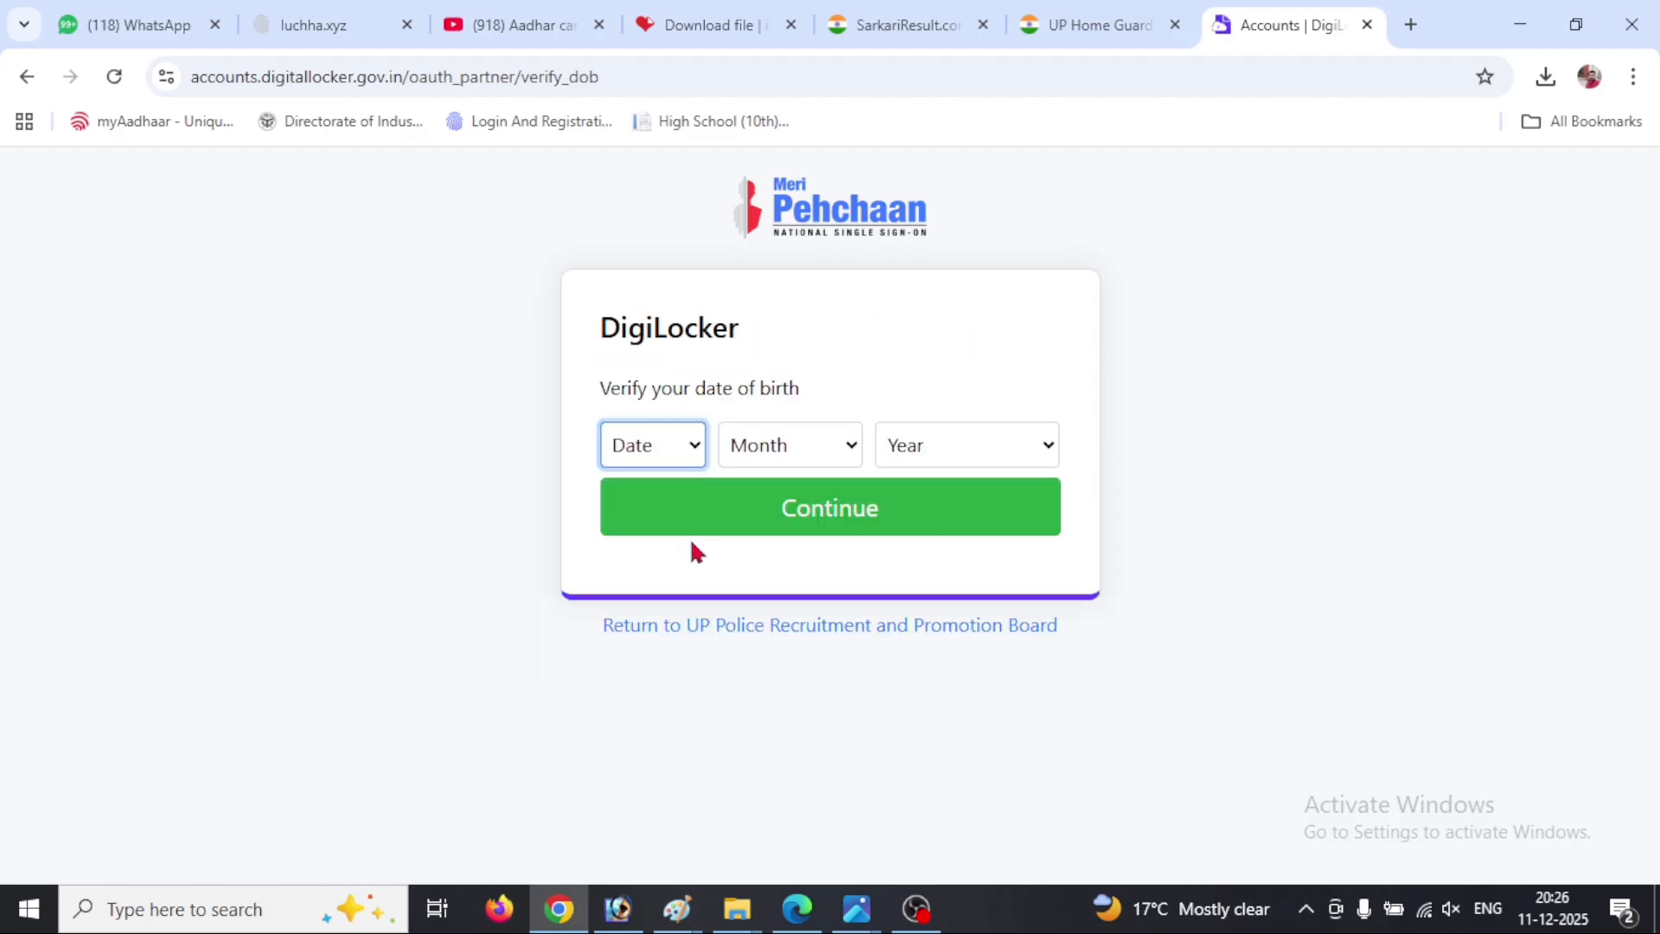
{"action": "left_click", "coordinate": [687, 454]}
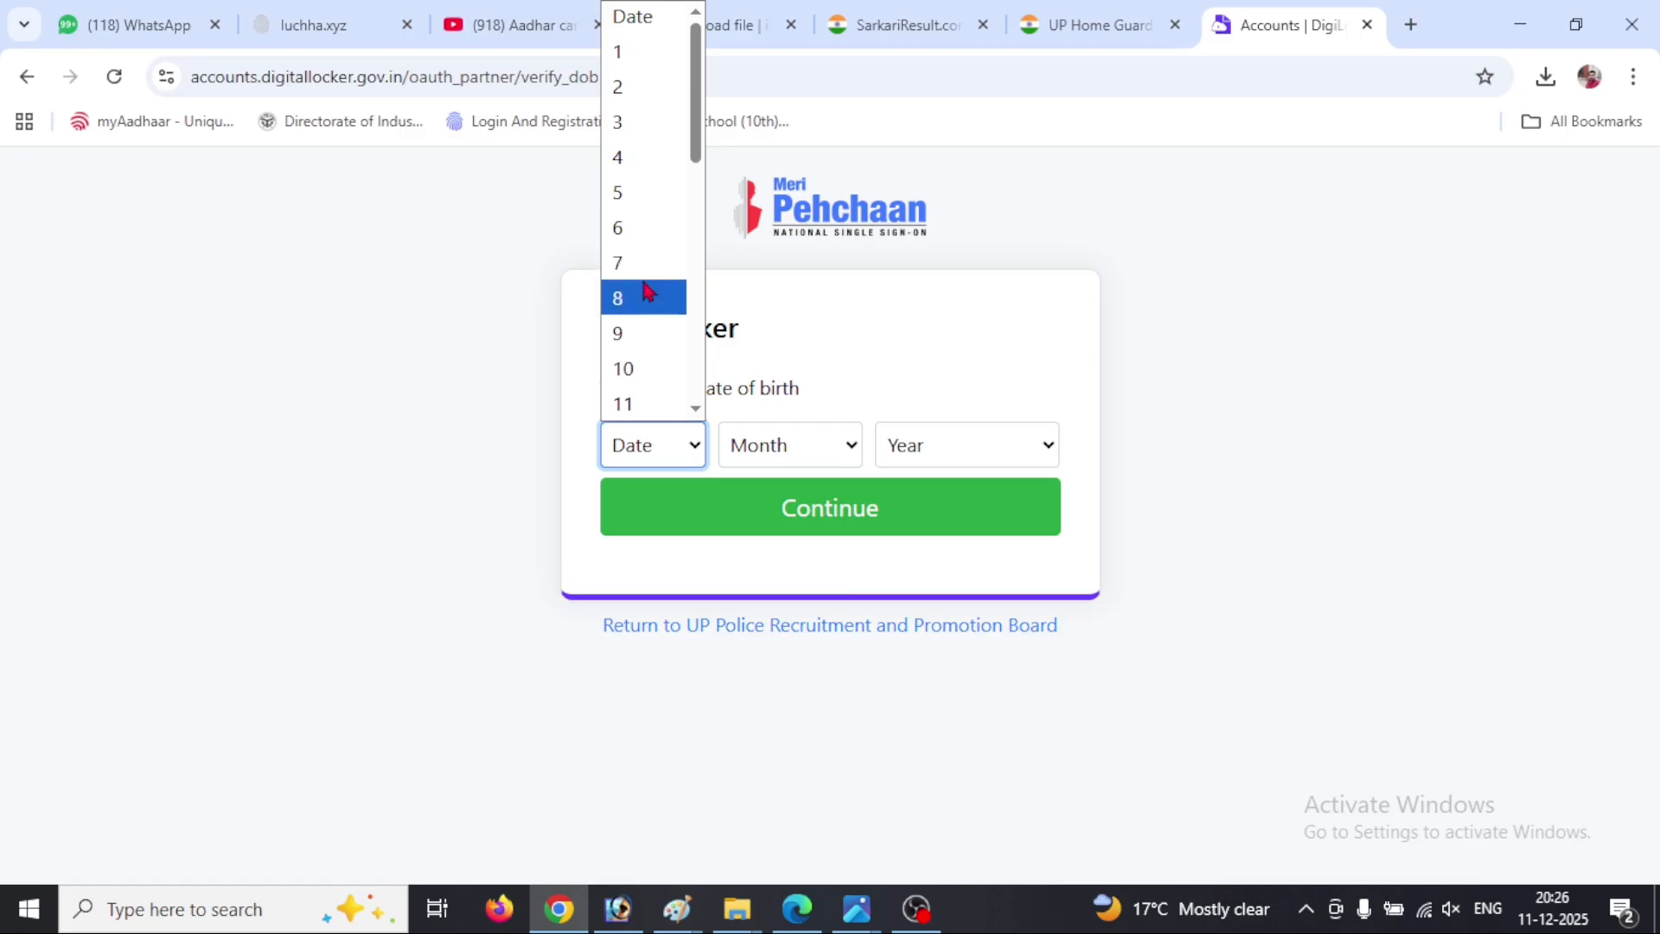
{"action": "left_click", "coordinate": [647, 161]}
{"action": "left_click", "coordinate": [783, 458]}
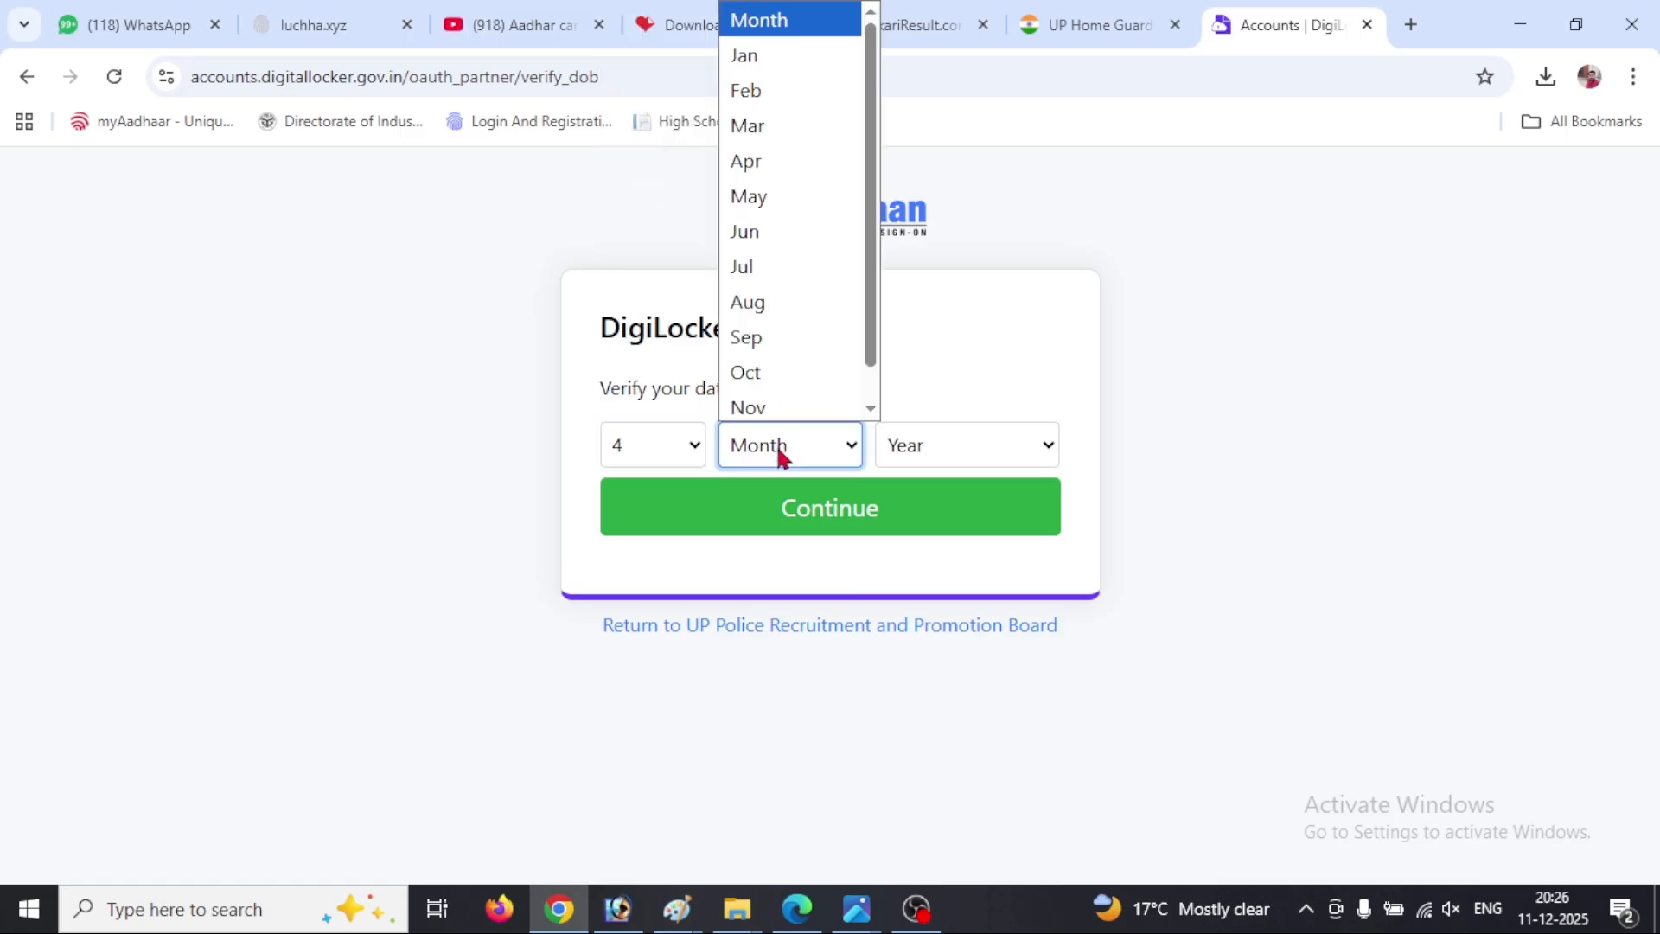
{"action": "left_click", "coordinate": [778, 297]}
{"action": "left_click", "coordinate": [935, 442]}
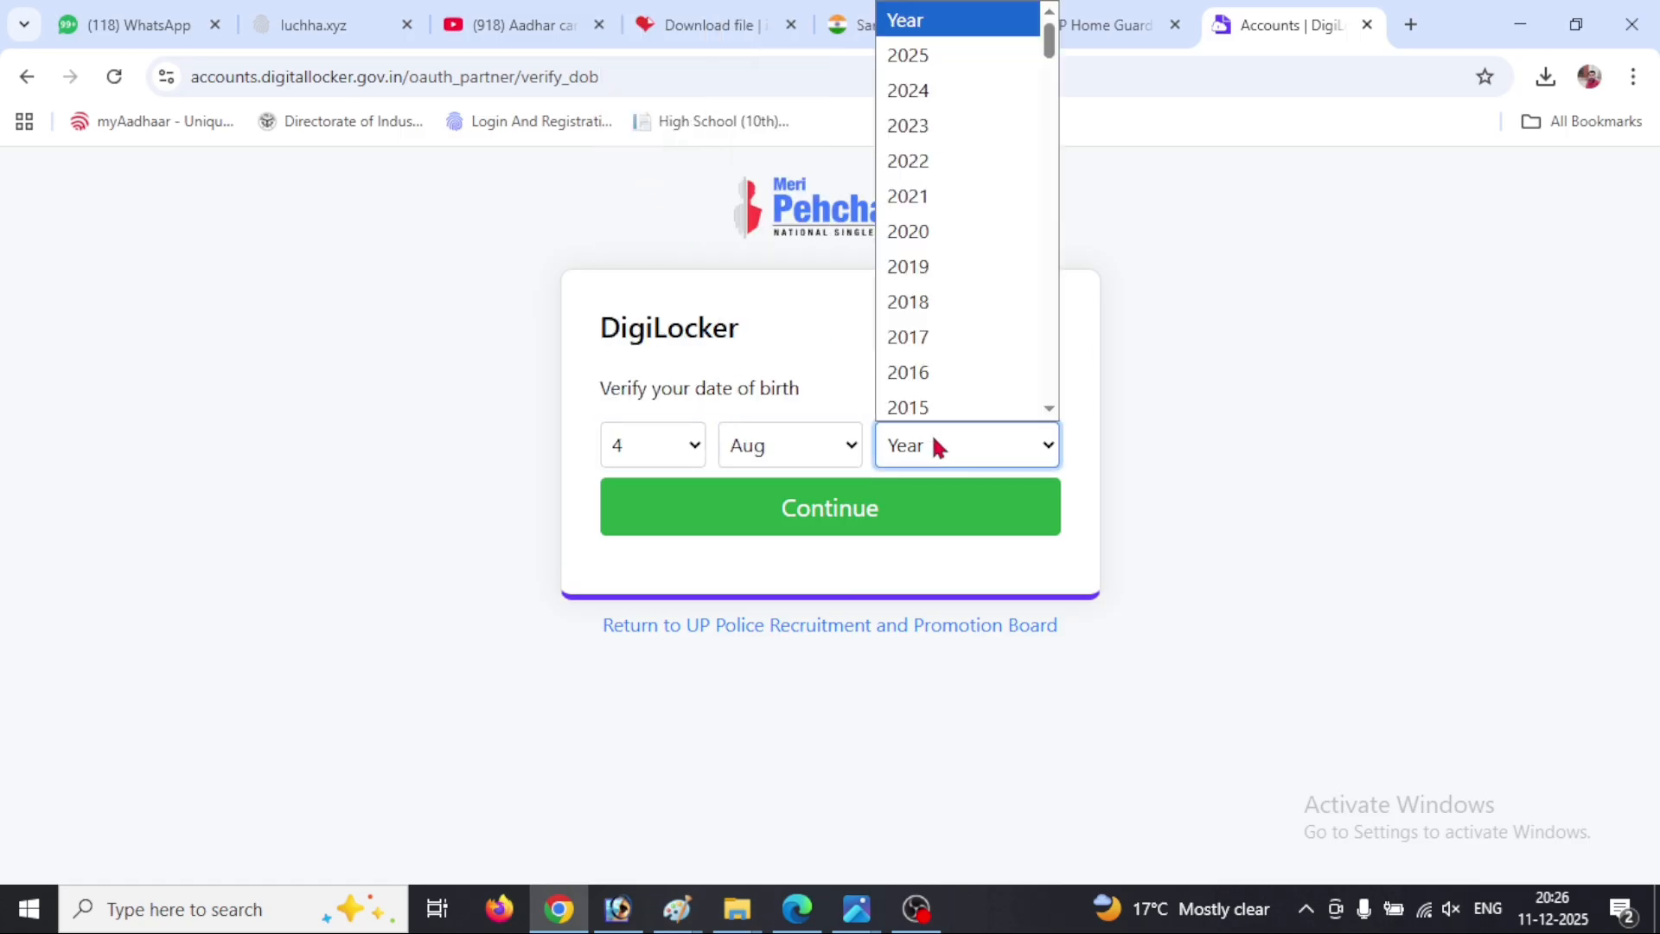
{"action": "left_click_drag", "start_coordinate": [1054, 51], "coordinate": [1050, 87]}
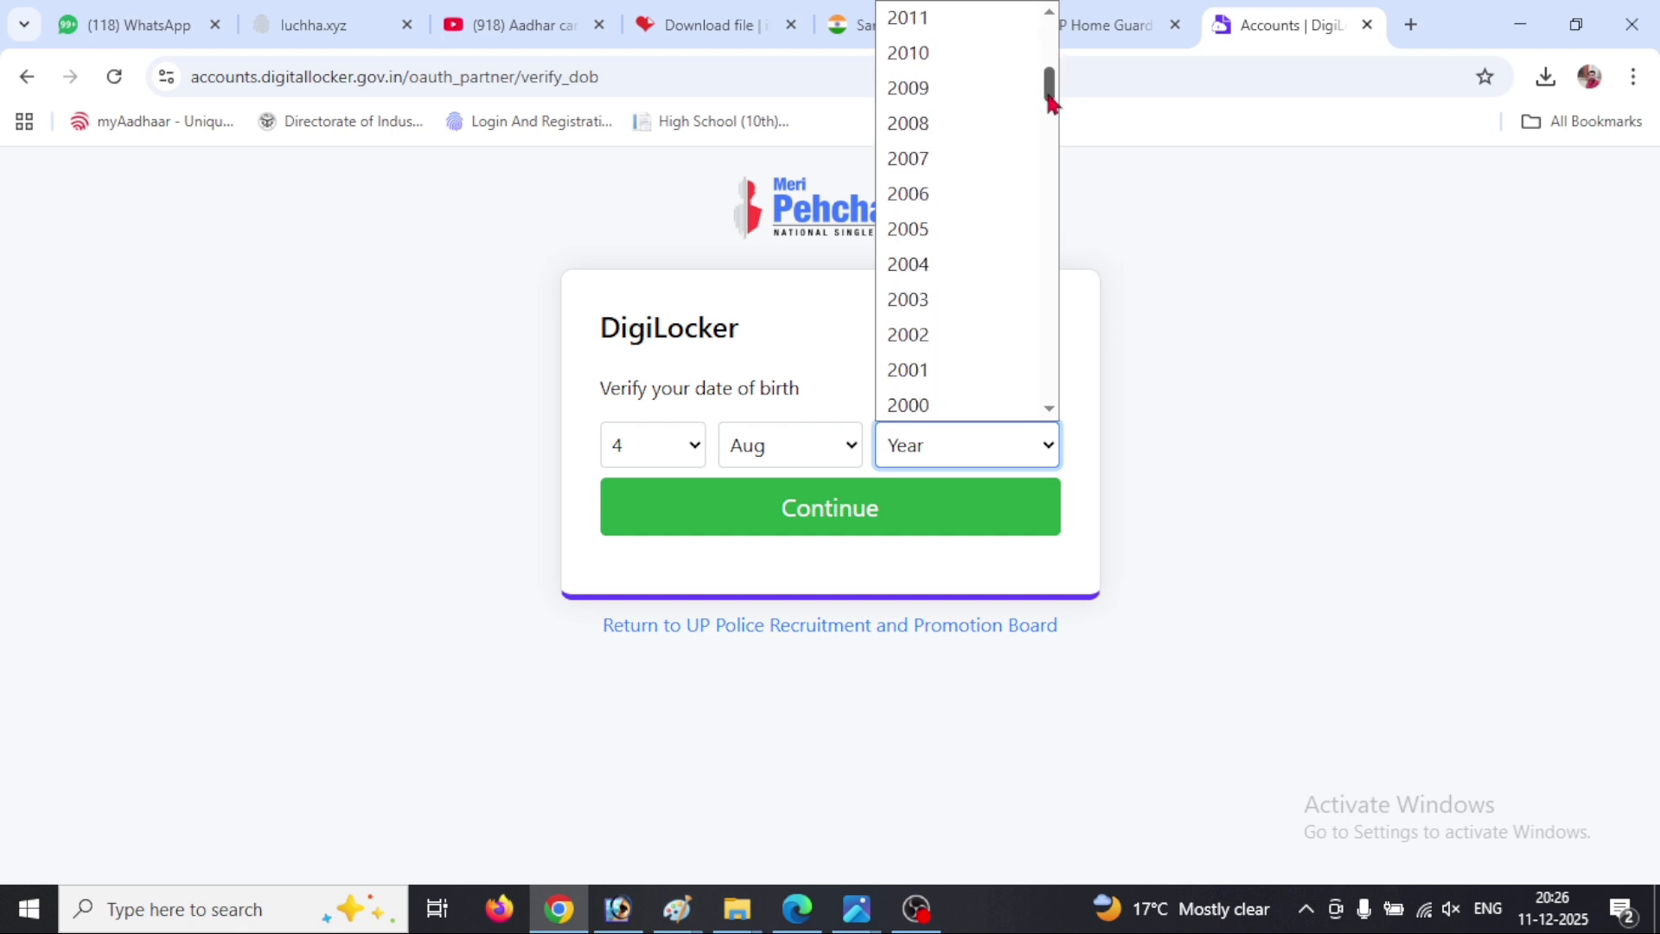
{"action": "left_click", "coordinate": [941, 302]}
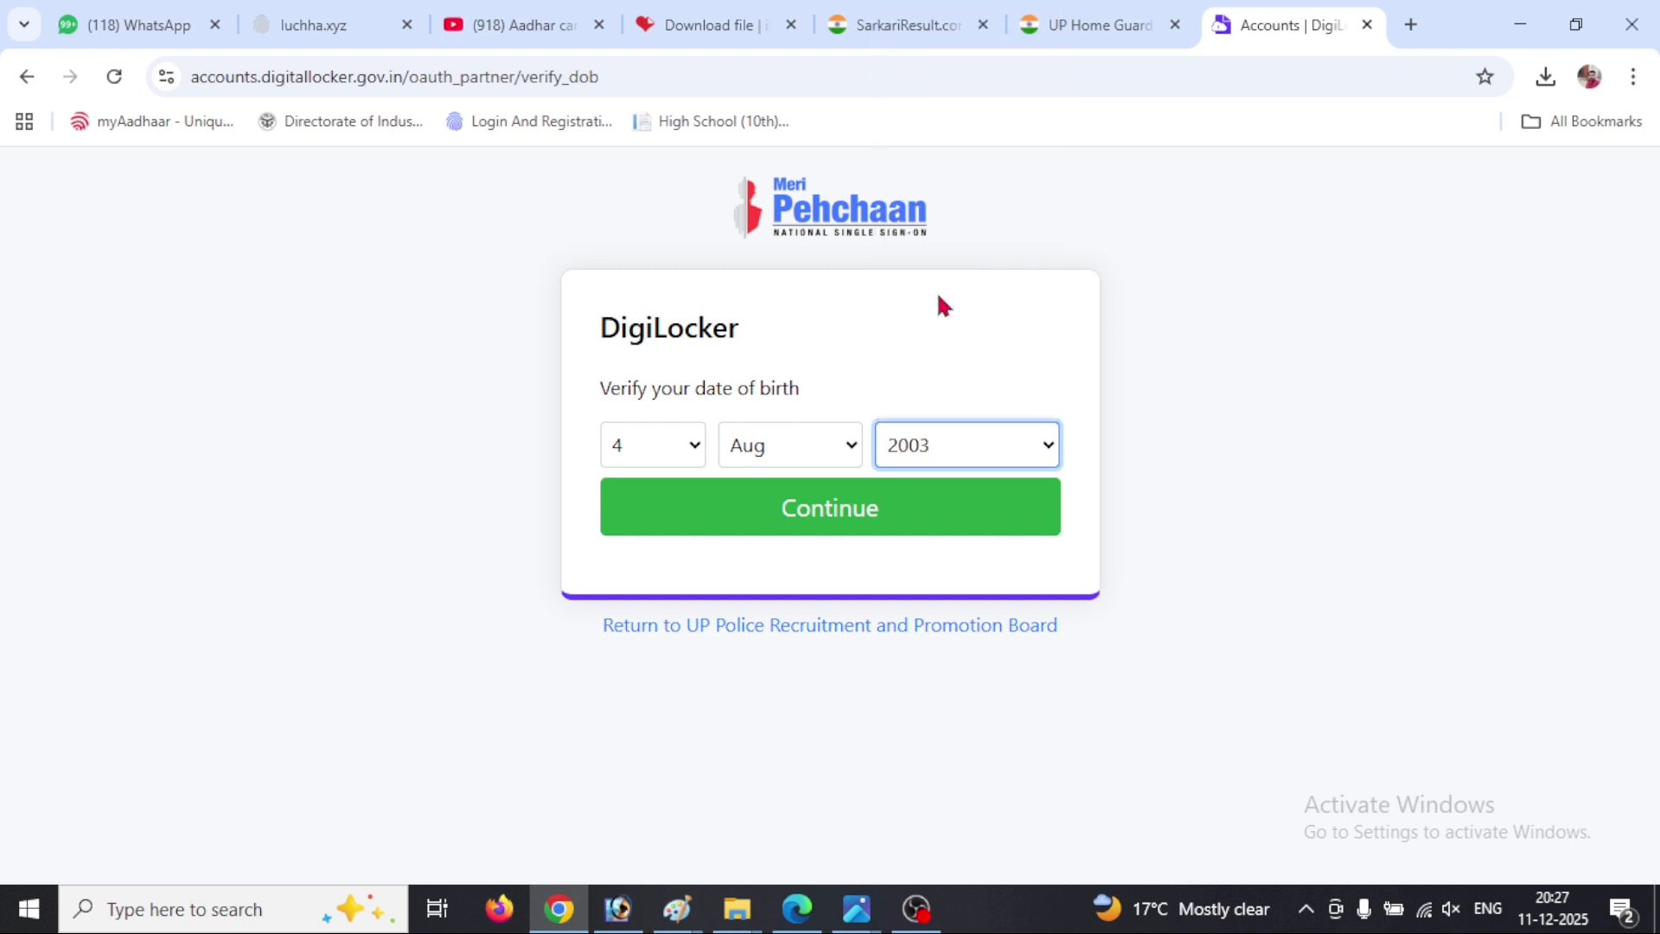
{"action": "left_click", "coordinate": [841, 514]}
Set a new 6-digit DigiLocker security PIN and confirm it
{"action": "left_click", "coordinate": [841, 513]}
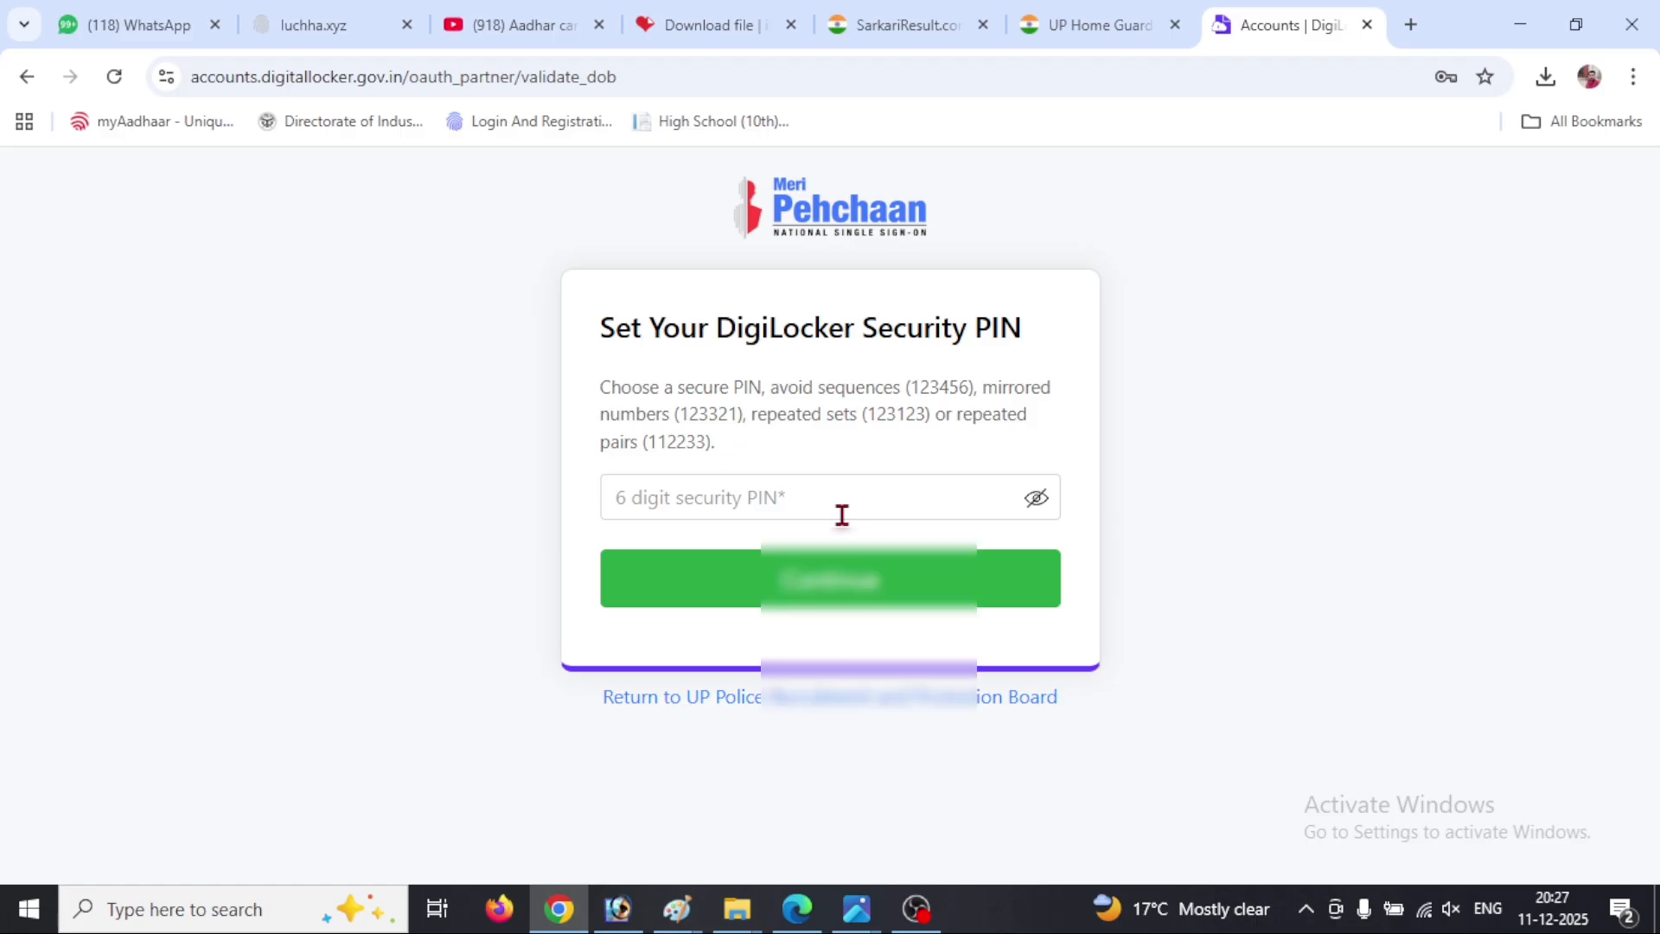
{"action": "type", "text": "••••"}
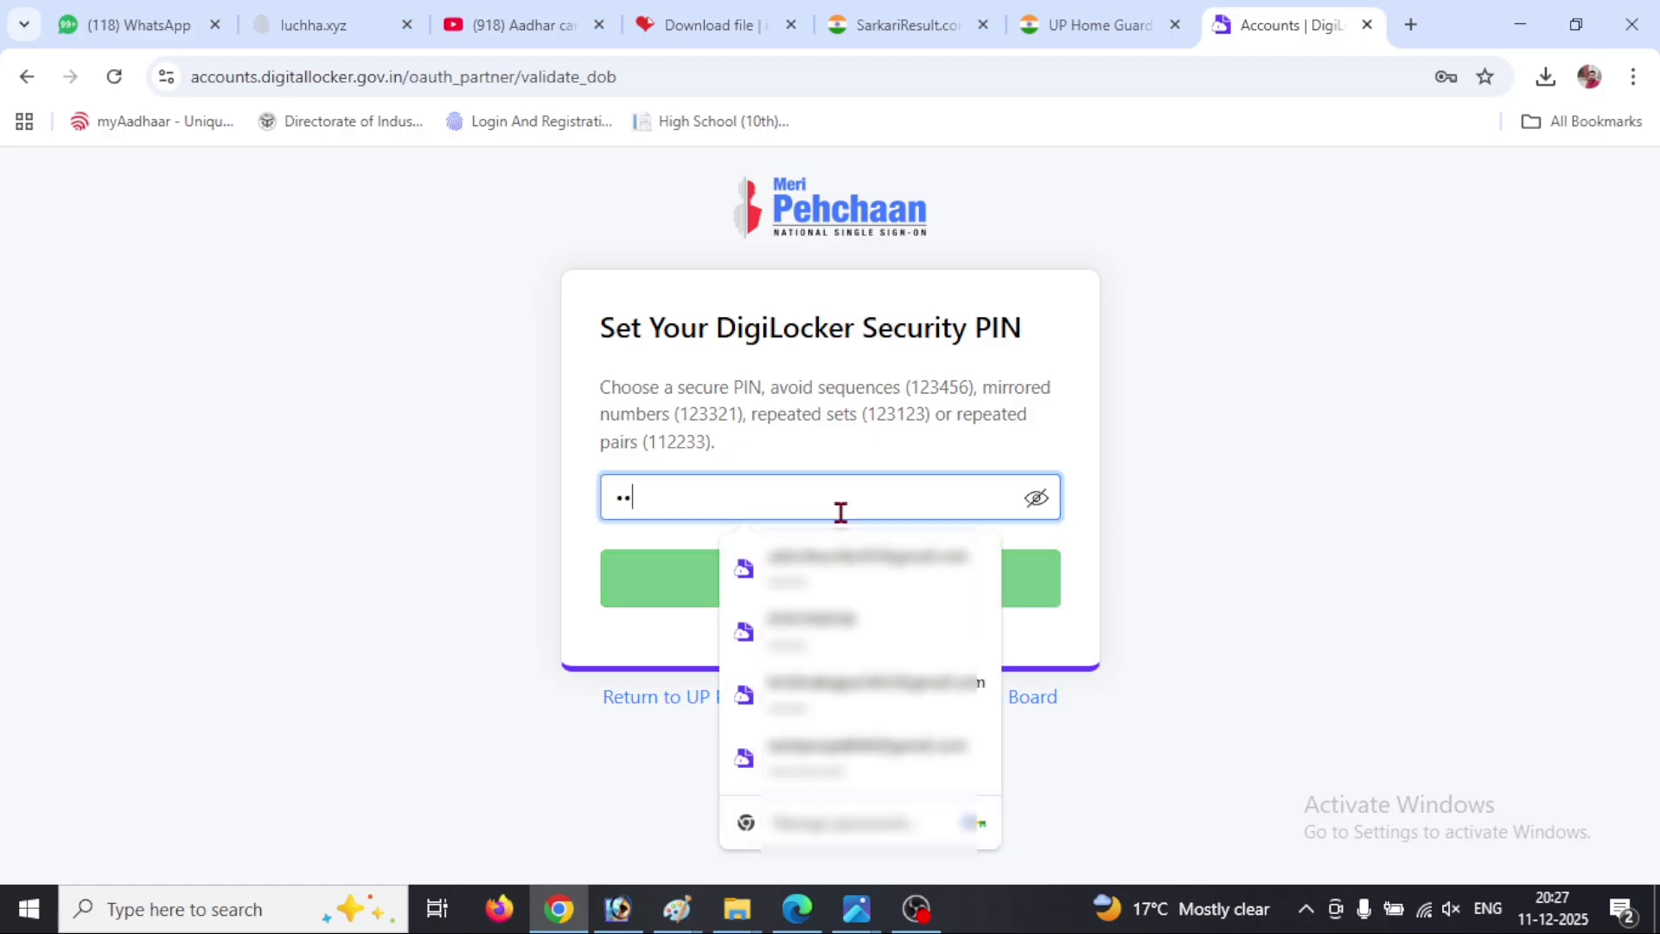
{"action": "type", "text": "••"}
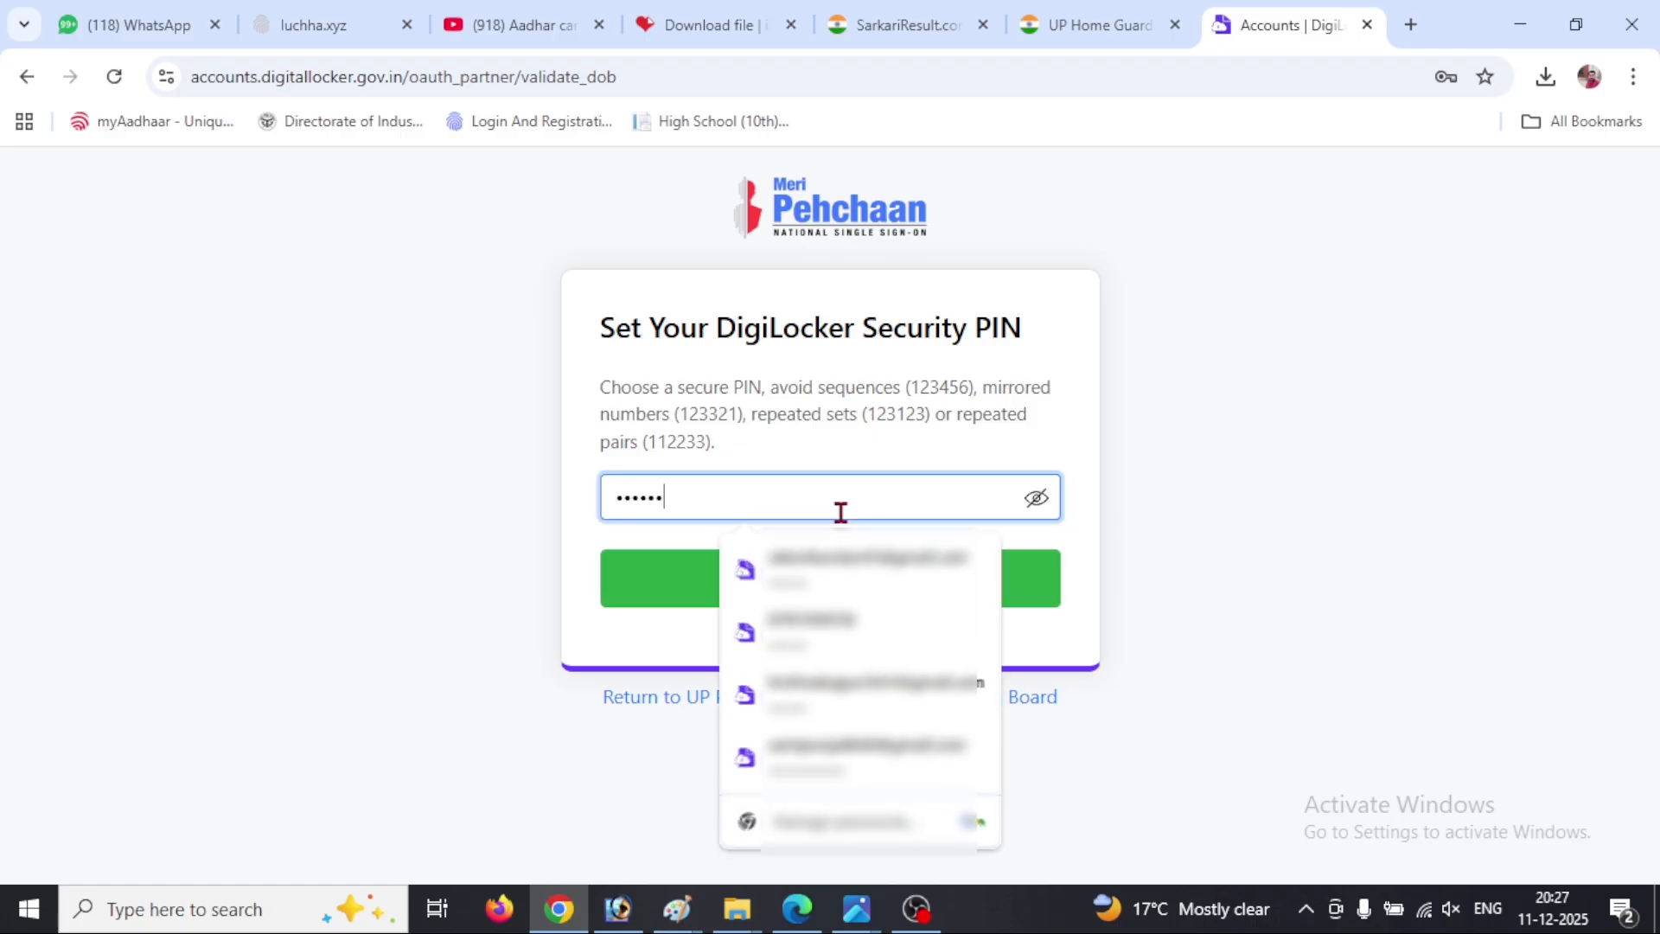
{"action": "left_click", "coordinate": [659, 620]}
{"action": "left_click", "coordinate": [754, 593]}
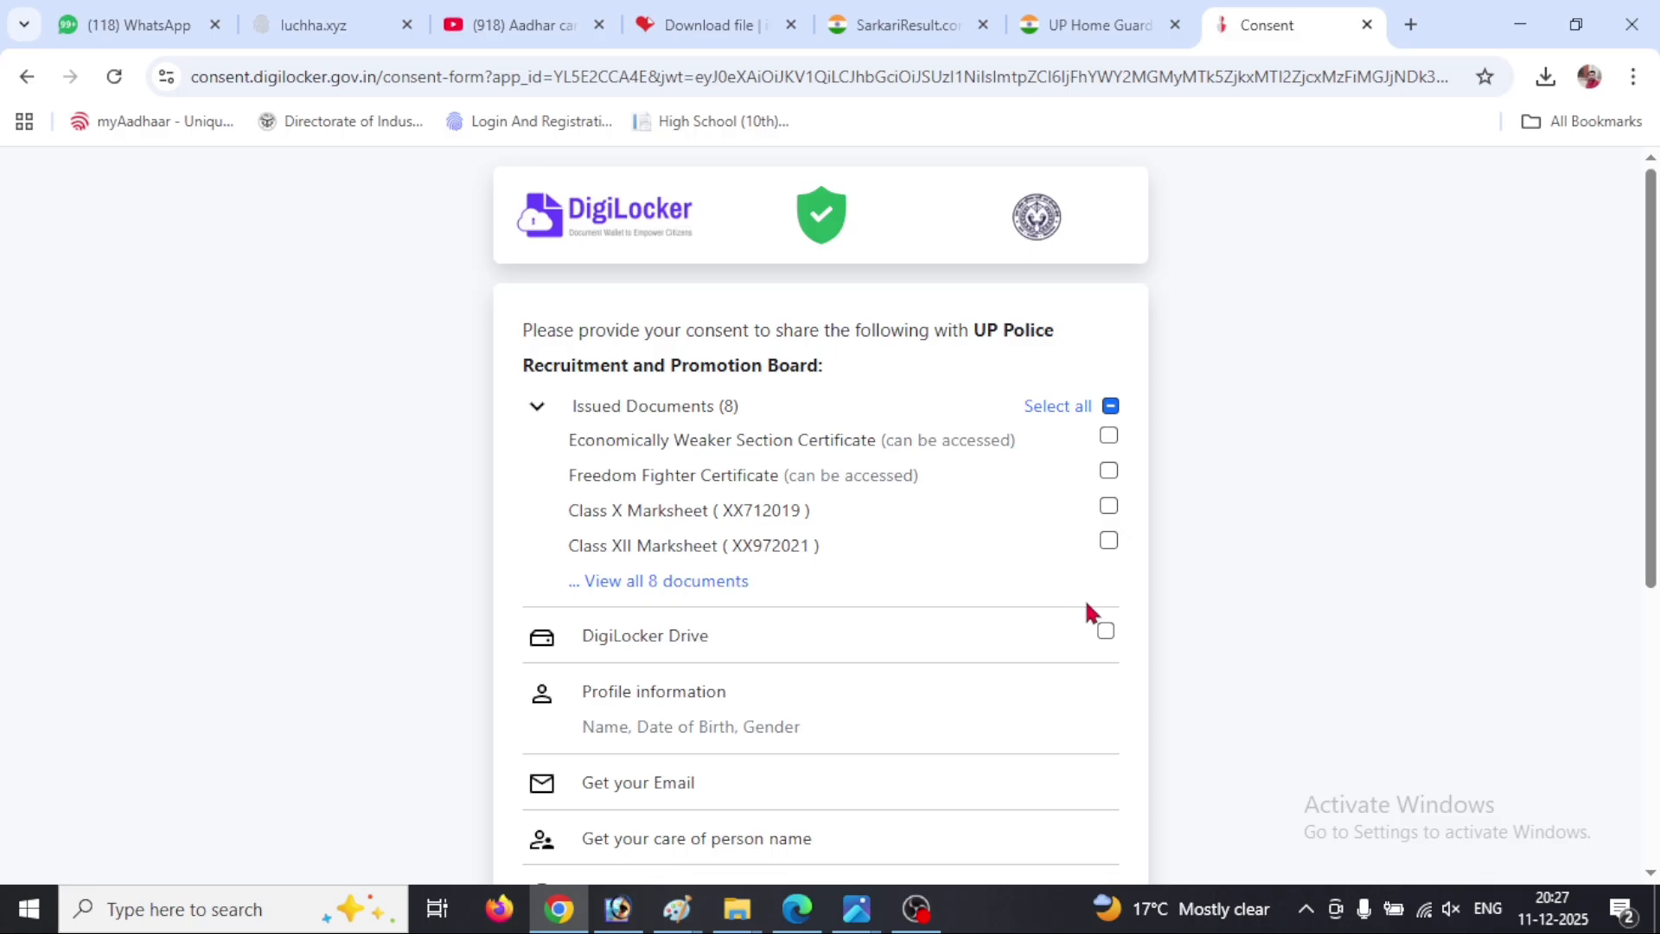
View all 8 DigiLocker documents, tick the Aadhaar Card, and allow sharing with the board
{"action": "left_click", "coordinate": [705, 581]}
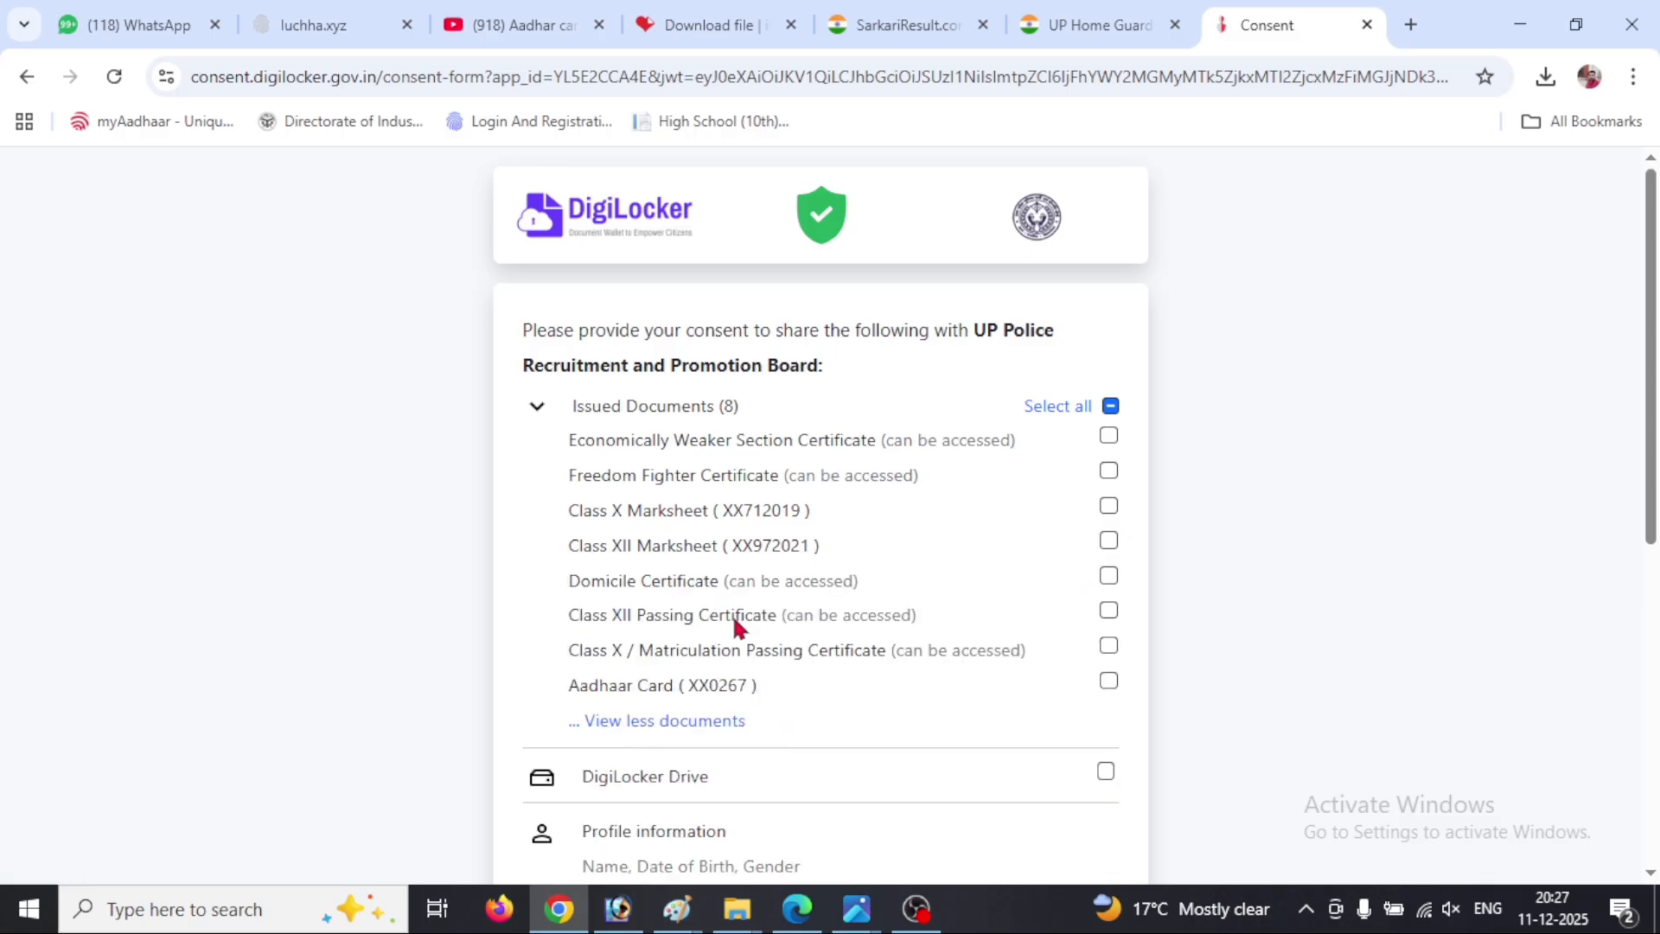
{"action": "left_click", "coordinate": [1107, 682]}
{"action": "left_click_drag", "start_coordinate": [1651, 540], "coordinate": [1652, 859]}
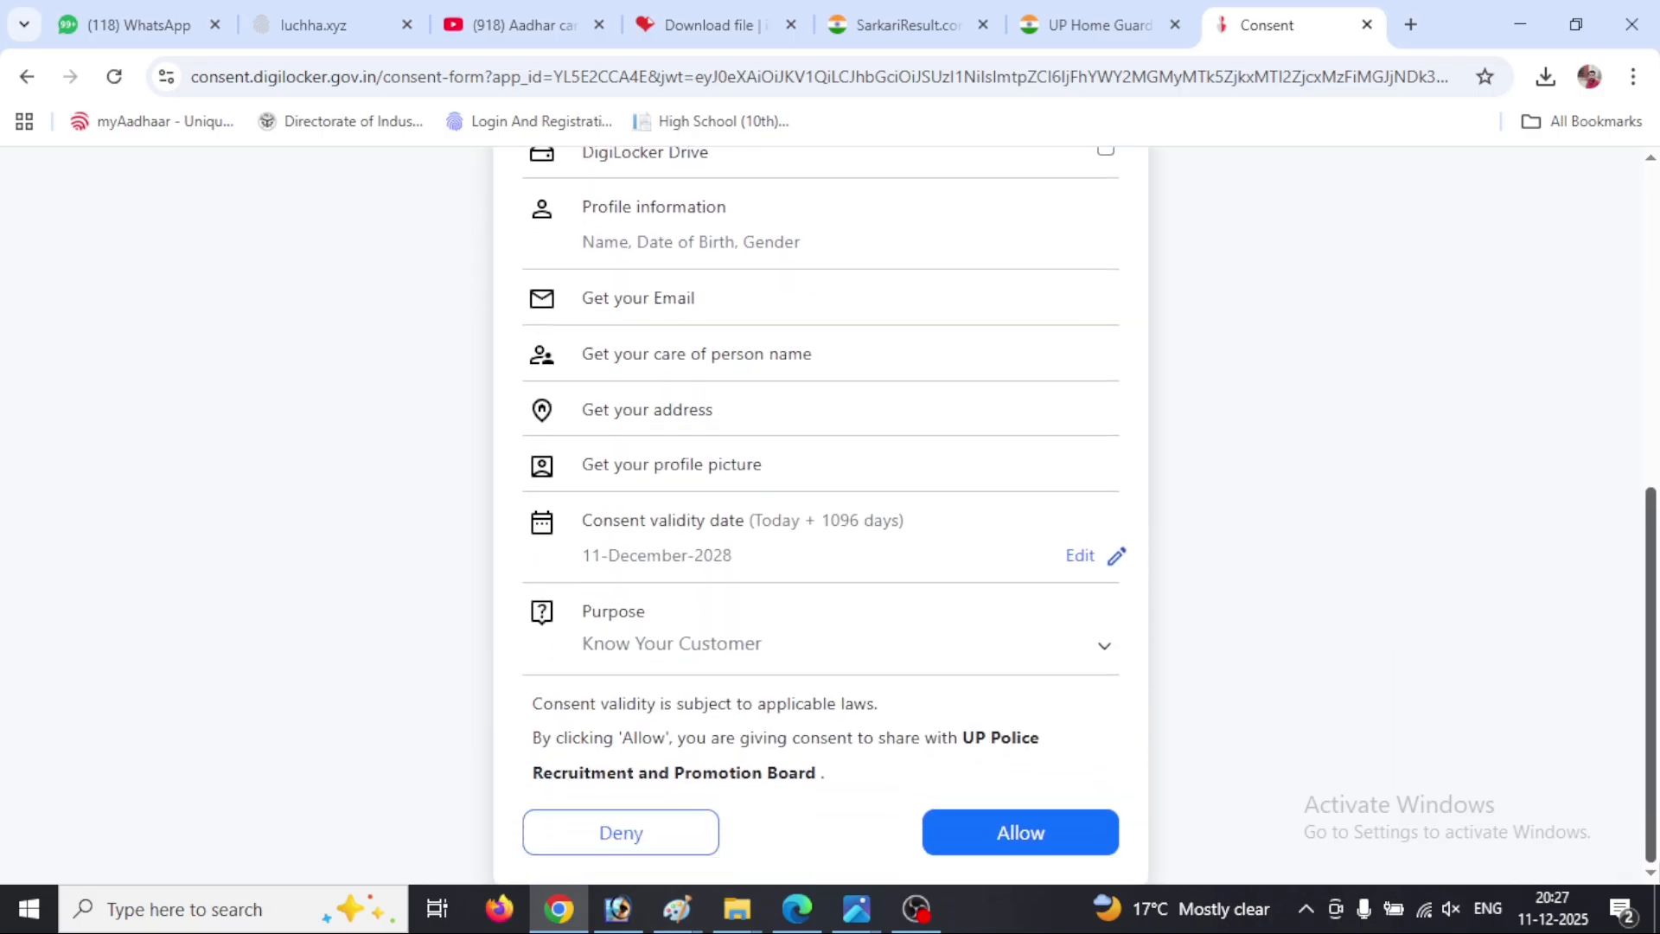
{"action": "left_click", "coordinate": [1069, 845]}
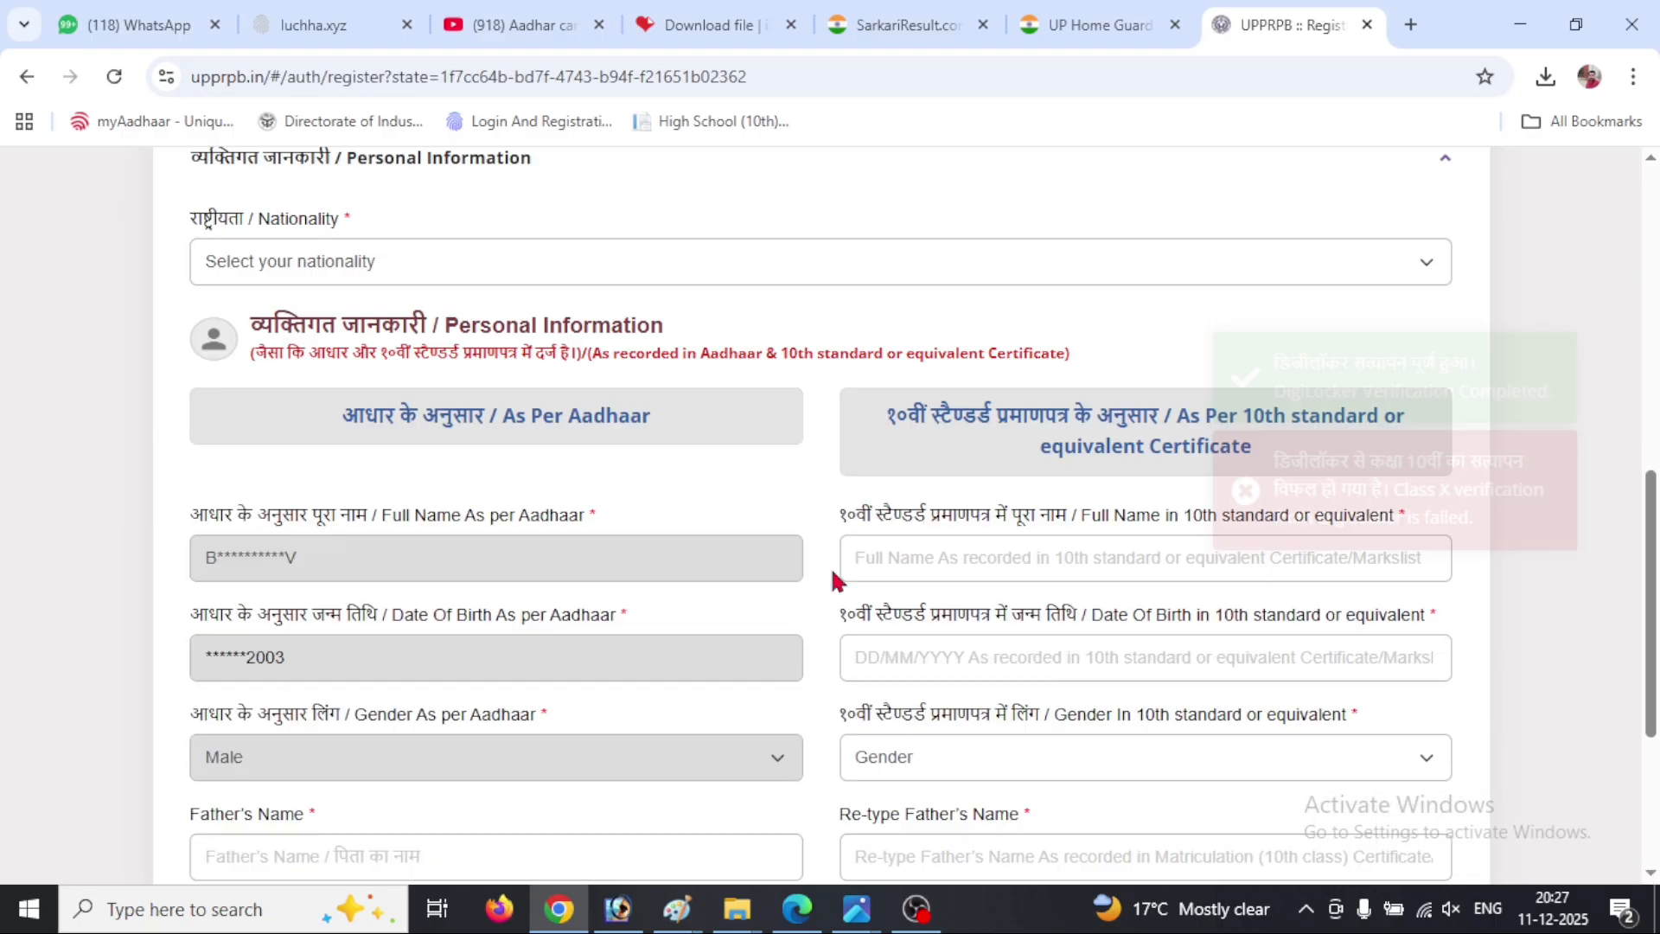
Enter the father's name and the candidate's full name as on the 10th certificate
{"action": "scroll", "coordinate": [836, 580], "scroll_direction": "down", "scroll_amount": 2}
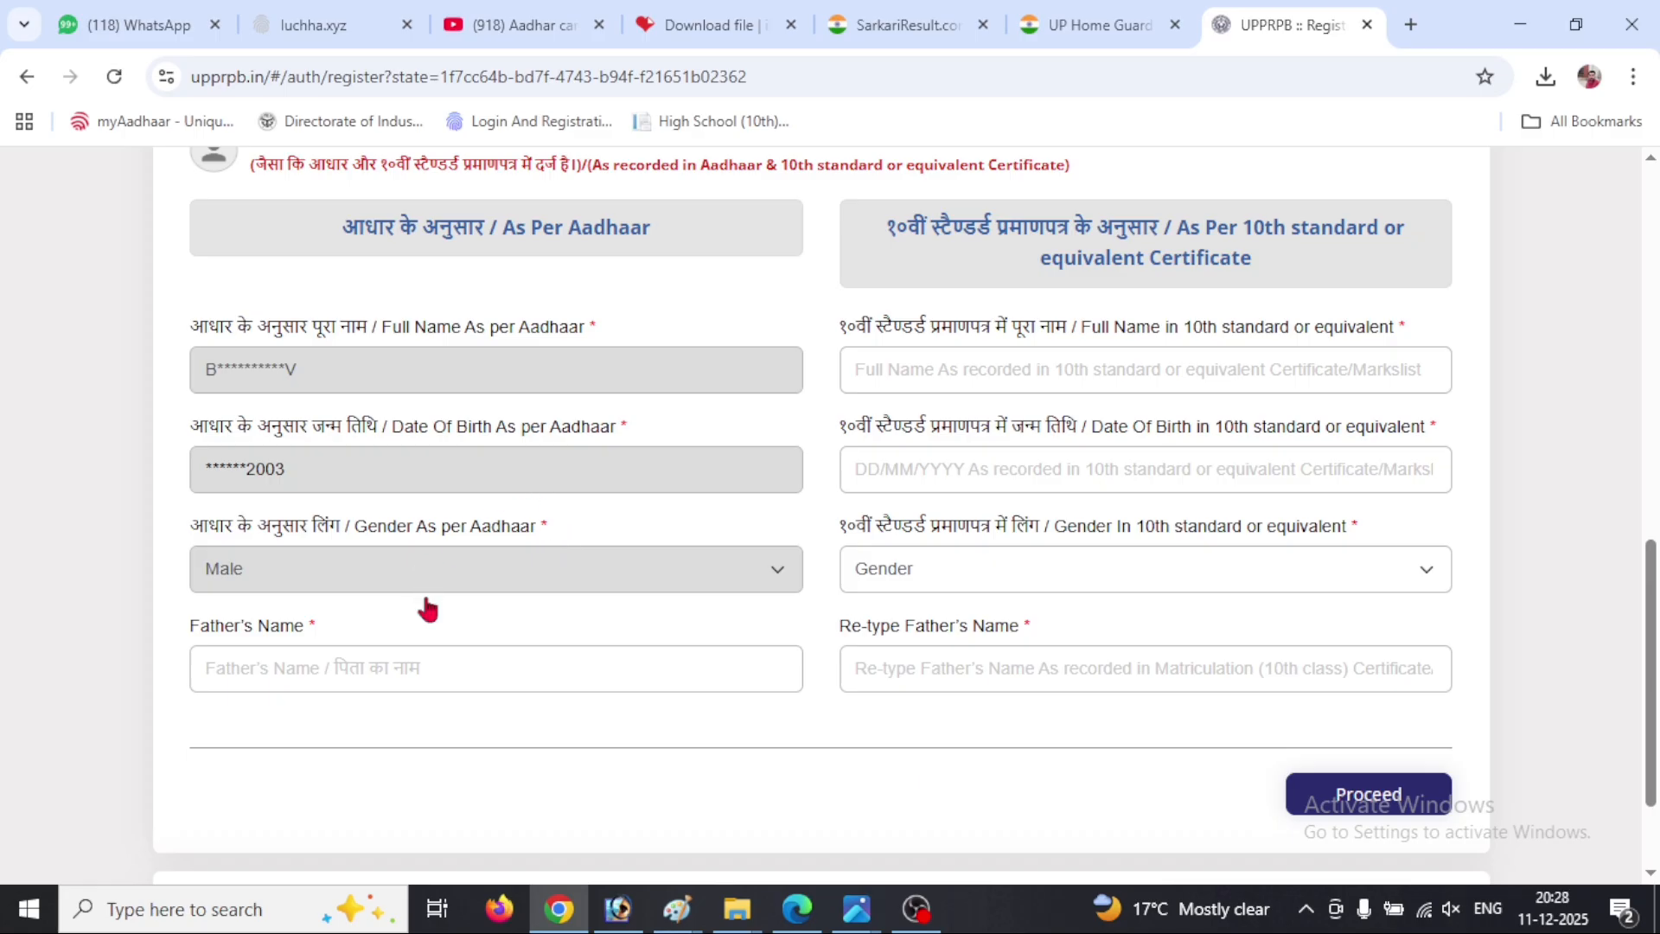
{"action": "left_click", "coordinate": [385, 667]}
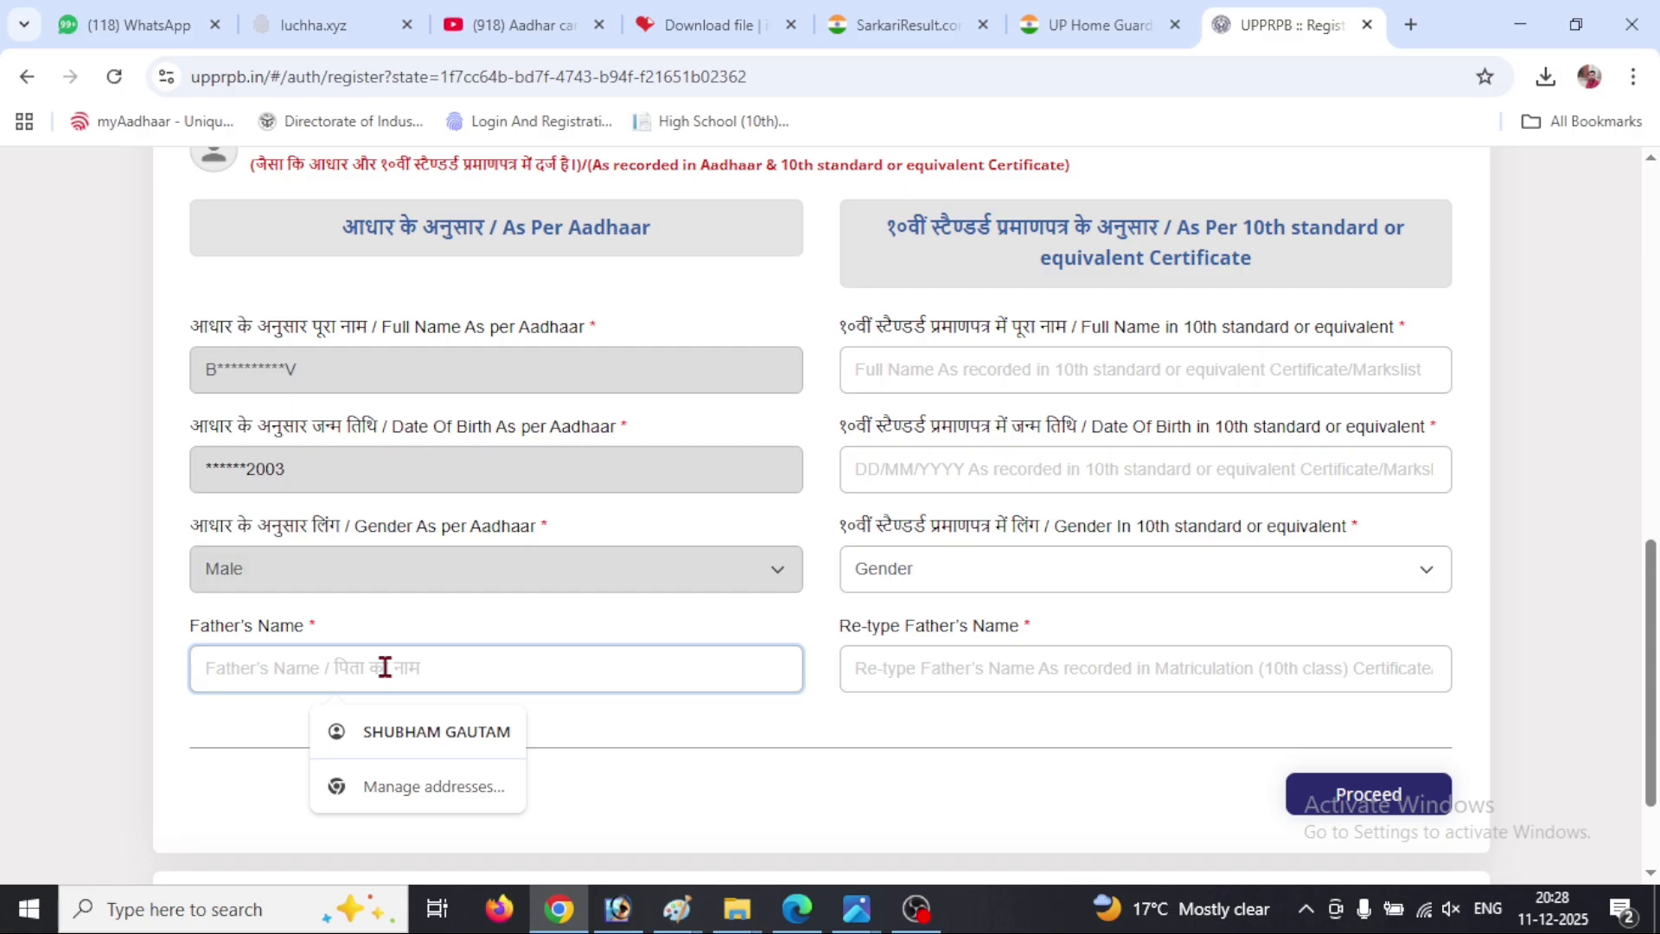
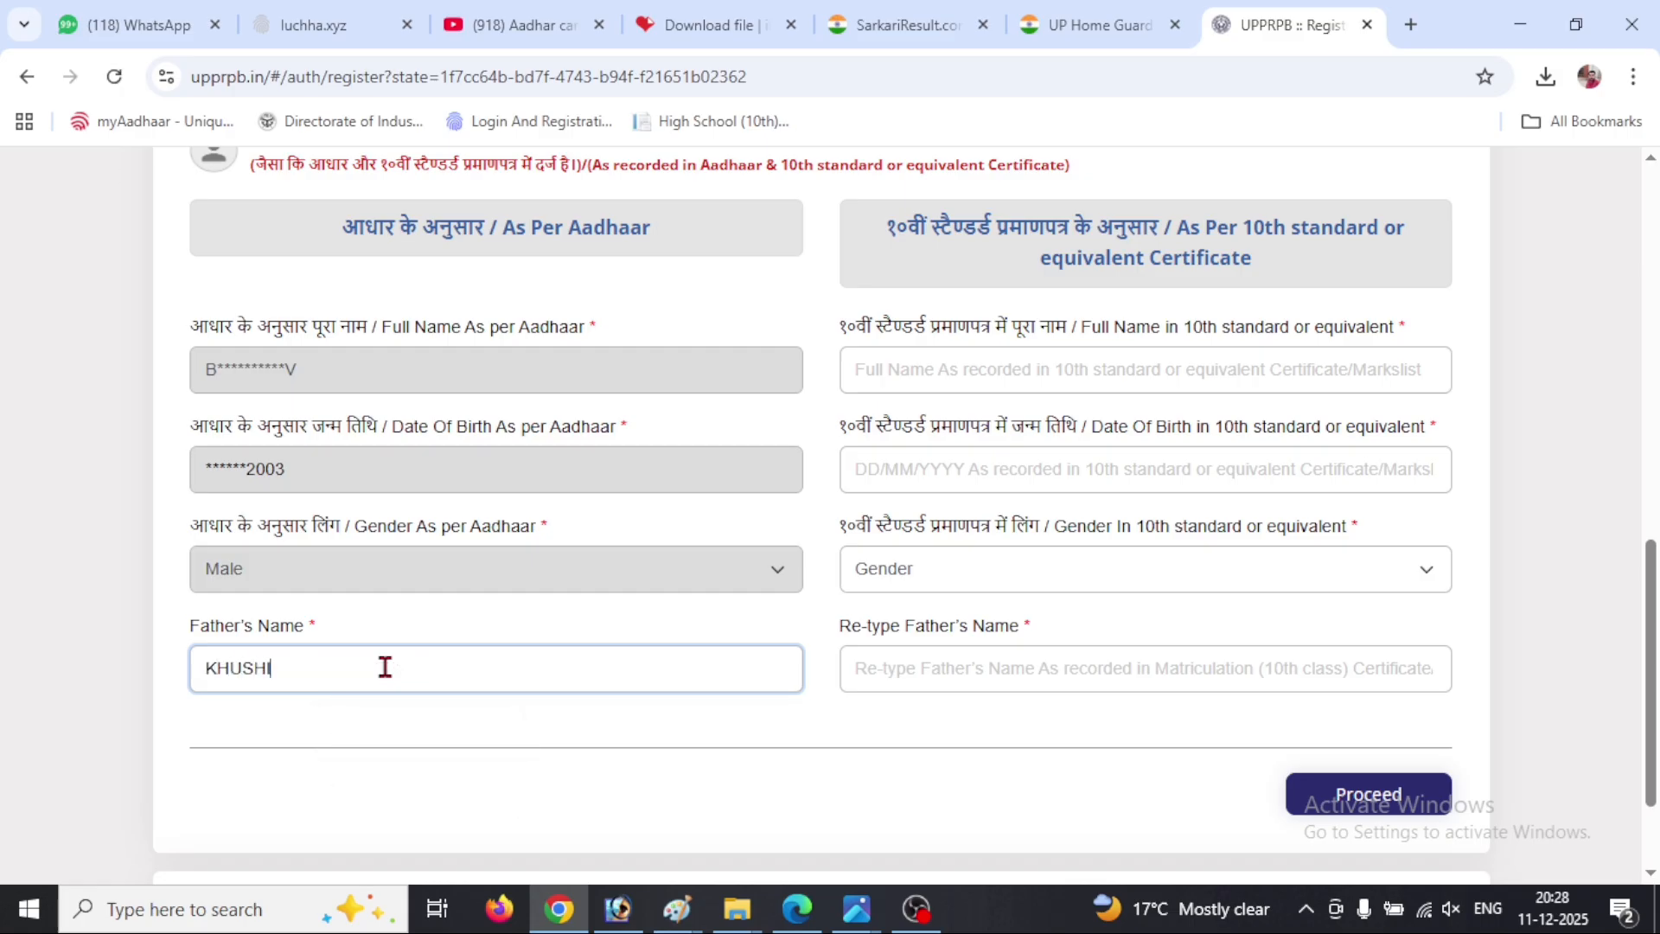
{"action": "left_click", "coordinate": [893, 376]}
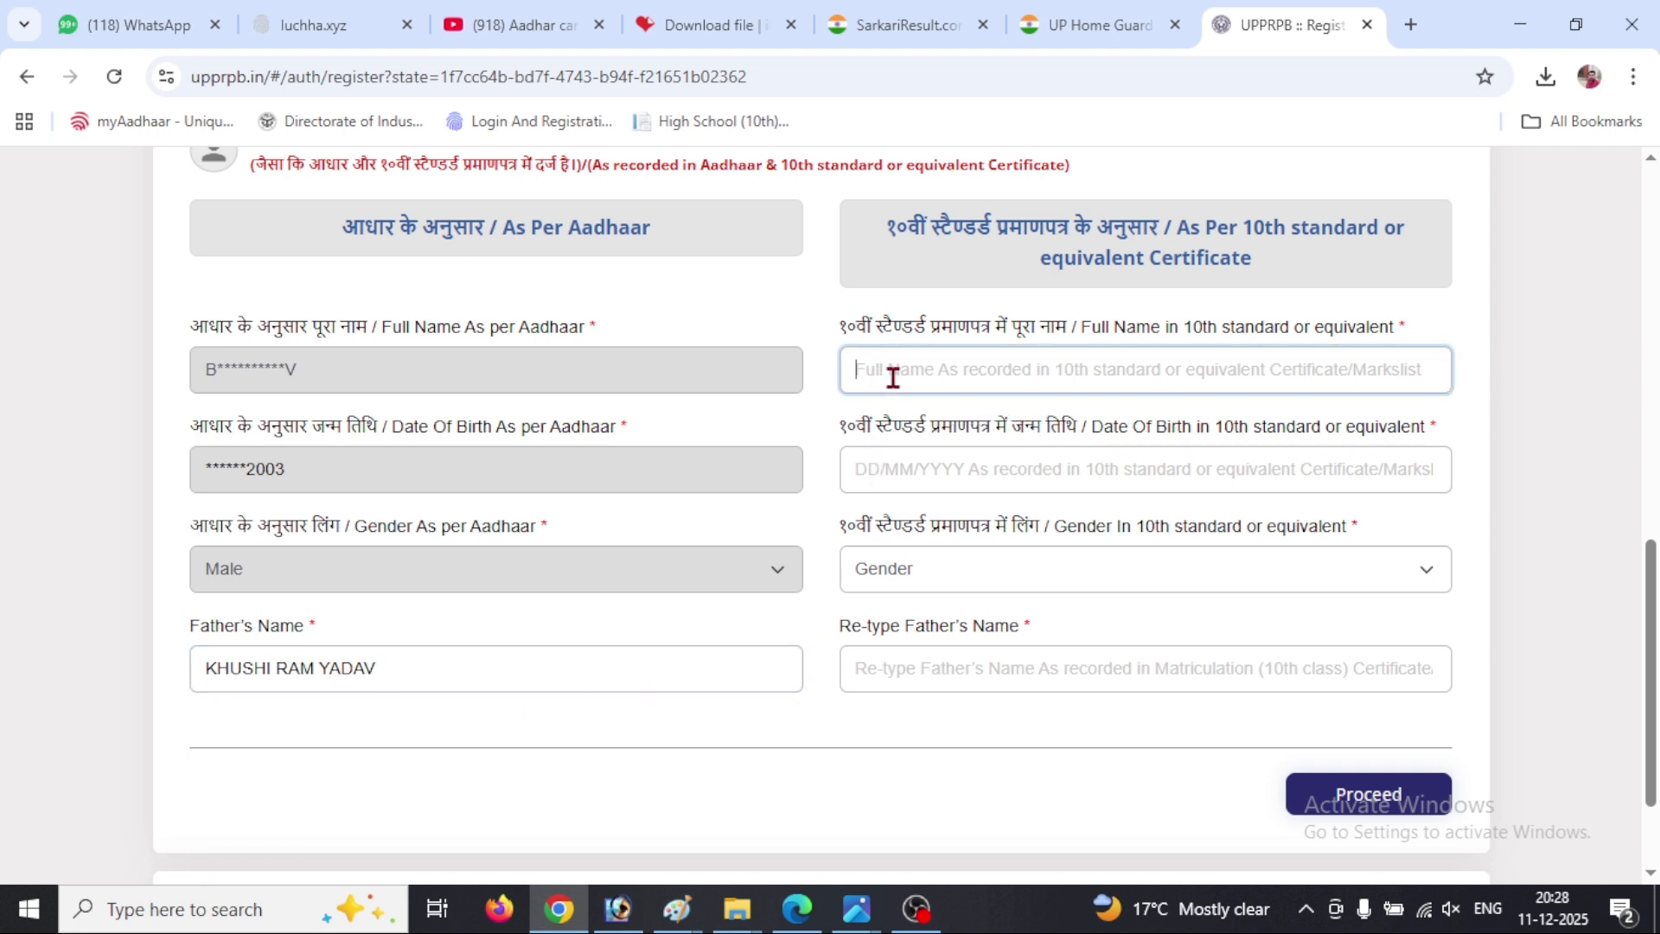
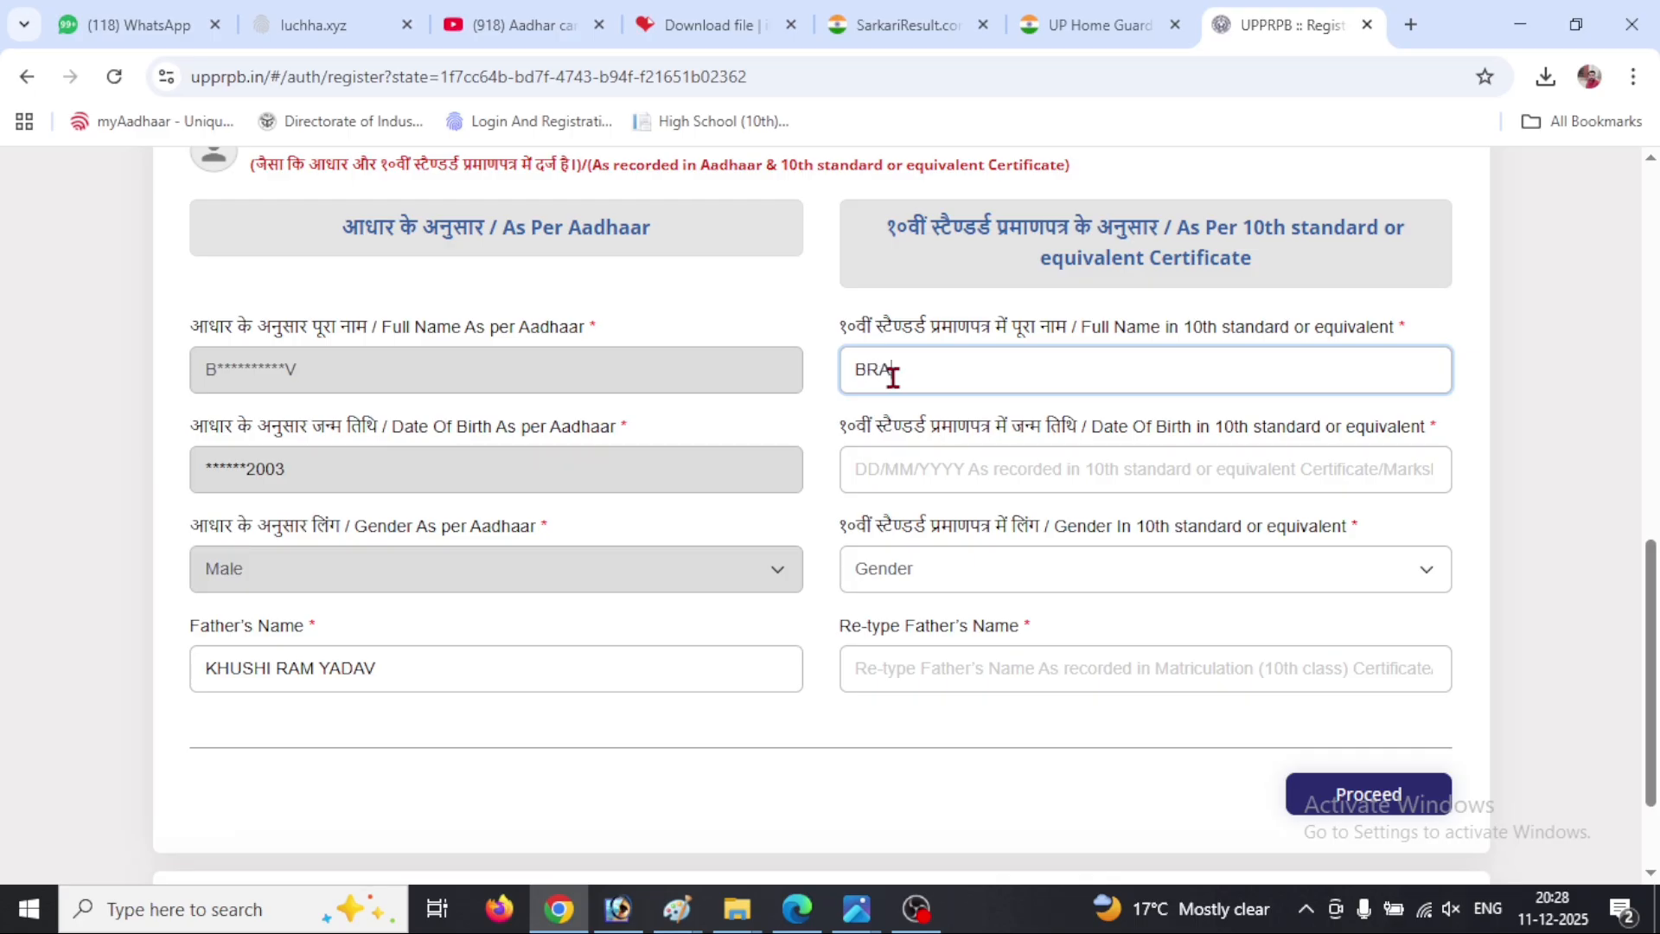
Fill the 10th-certificate date of birth, gender Male and re-typed father's name, then Proceed
{"action": "left_click", "coordinate": [963, 481]}
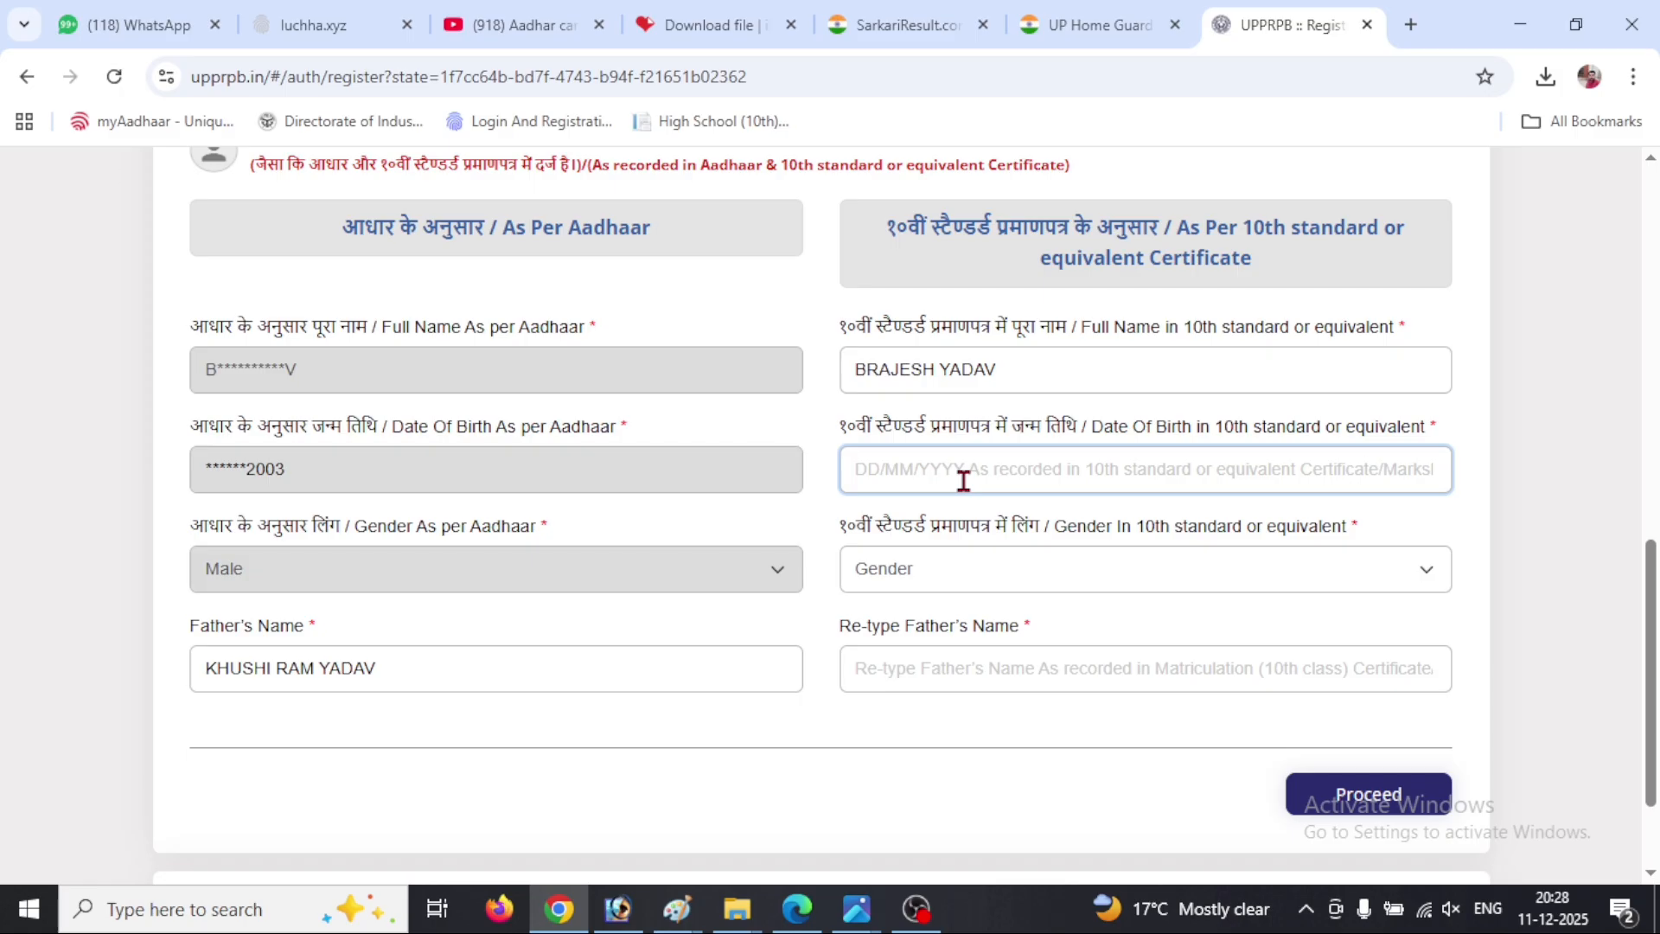
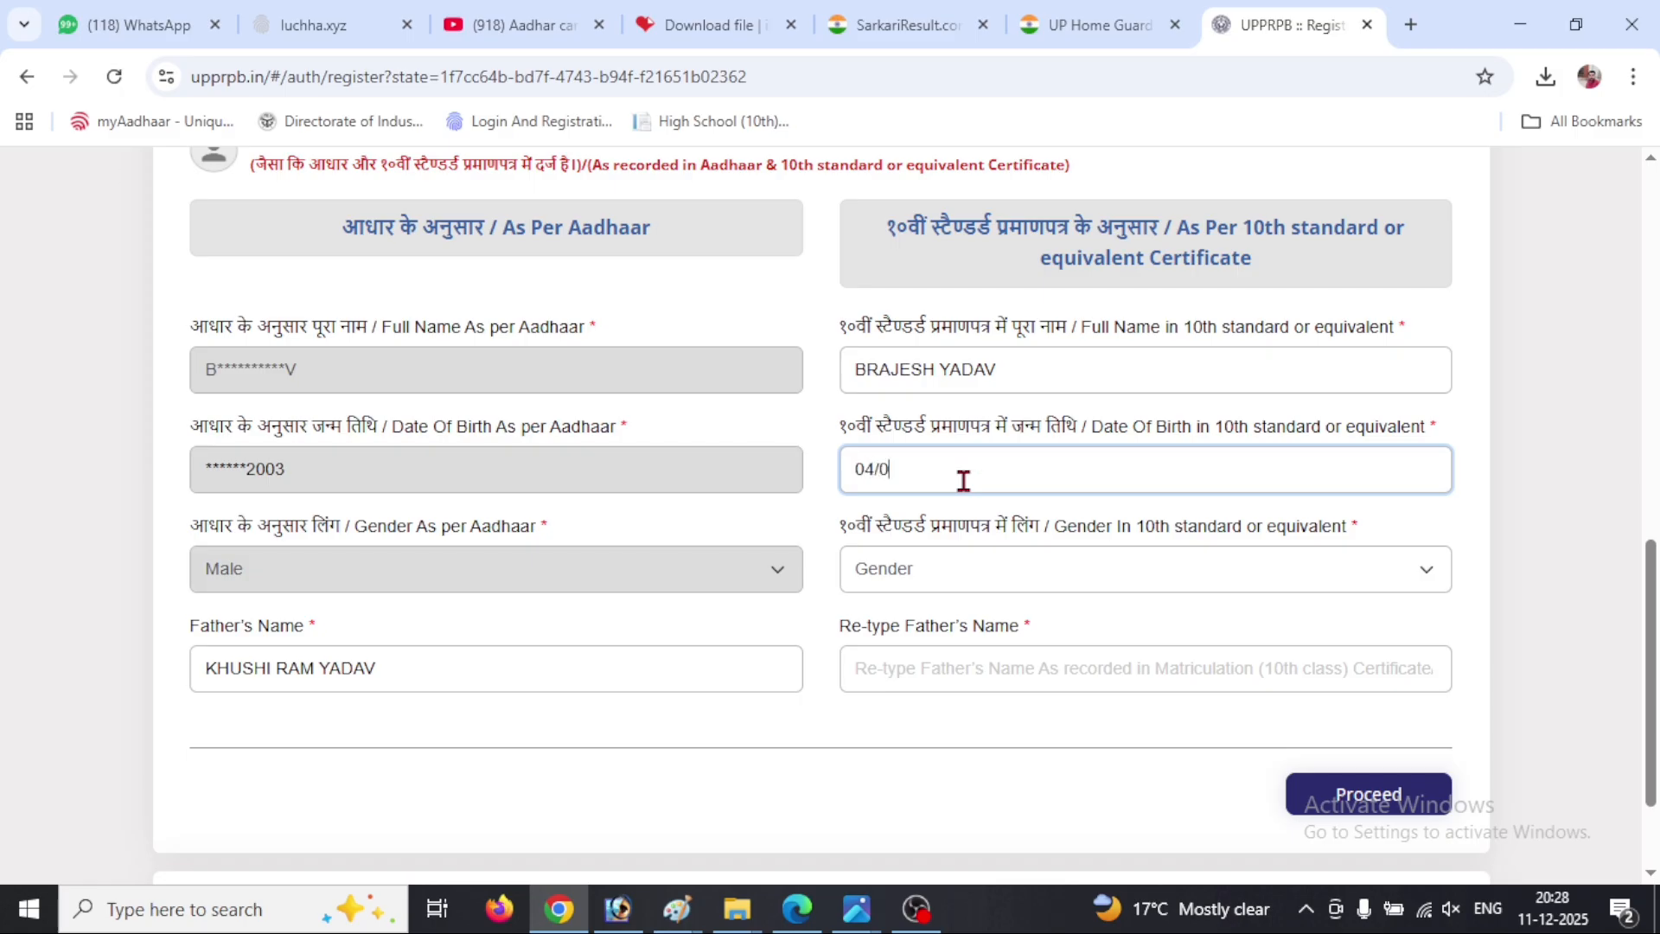
{"action": "left_click", "coordinate": [990, 568]}
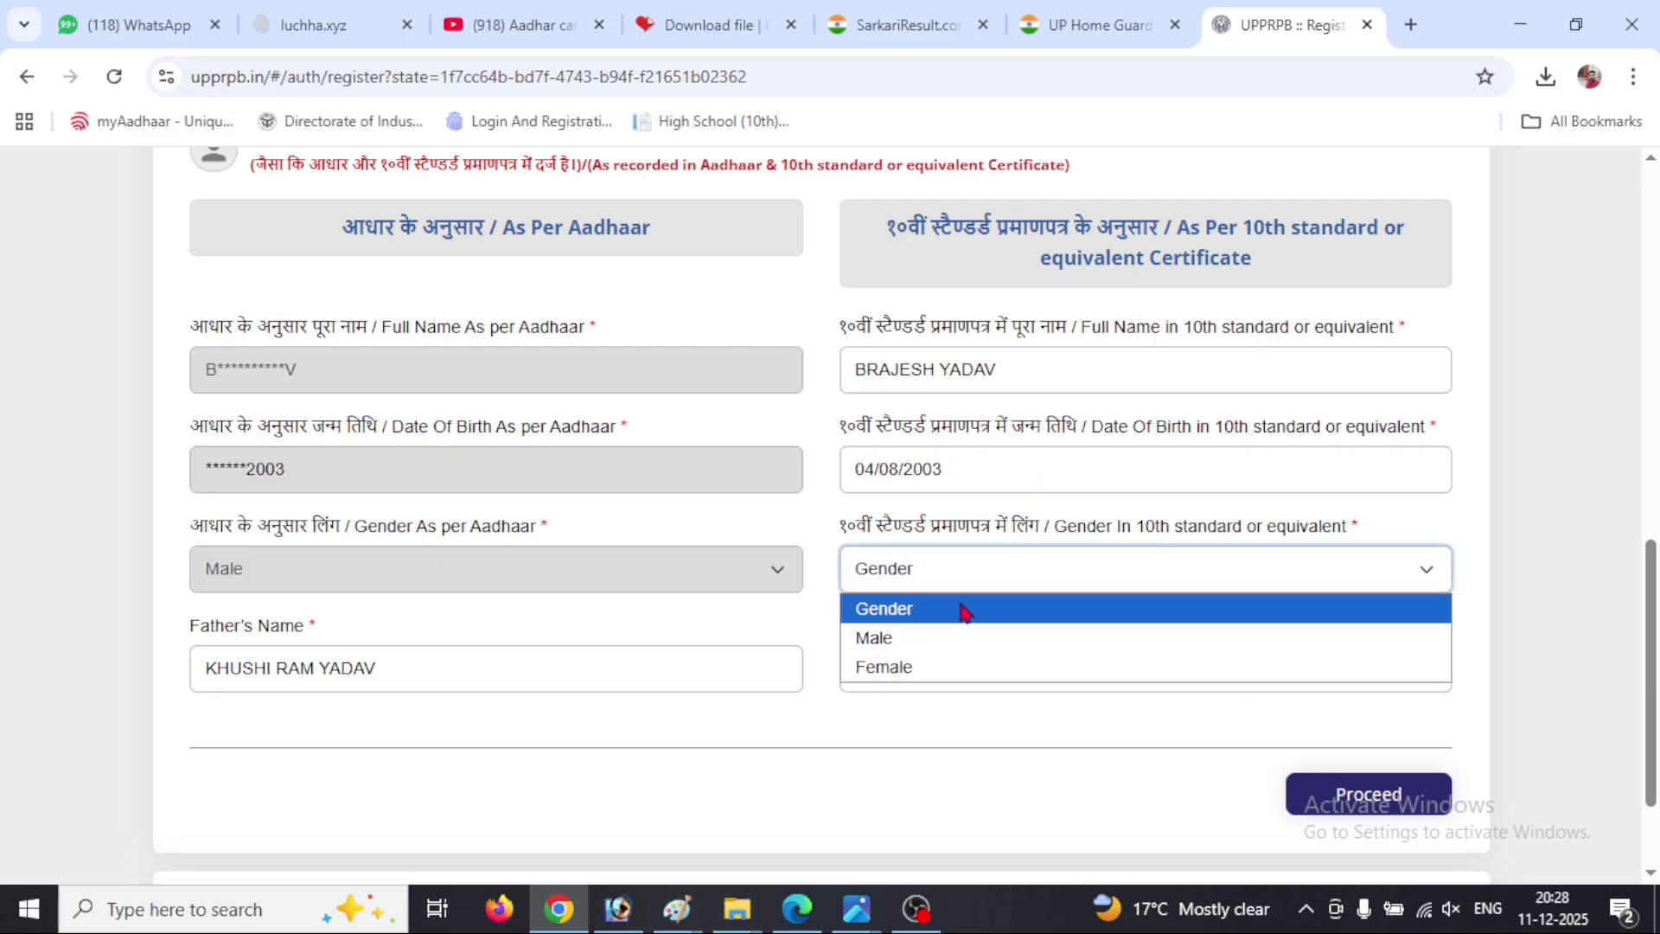
{"action": "left_click", "coordinate": [944, 638]}
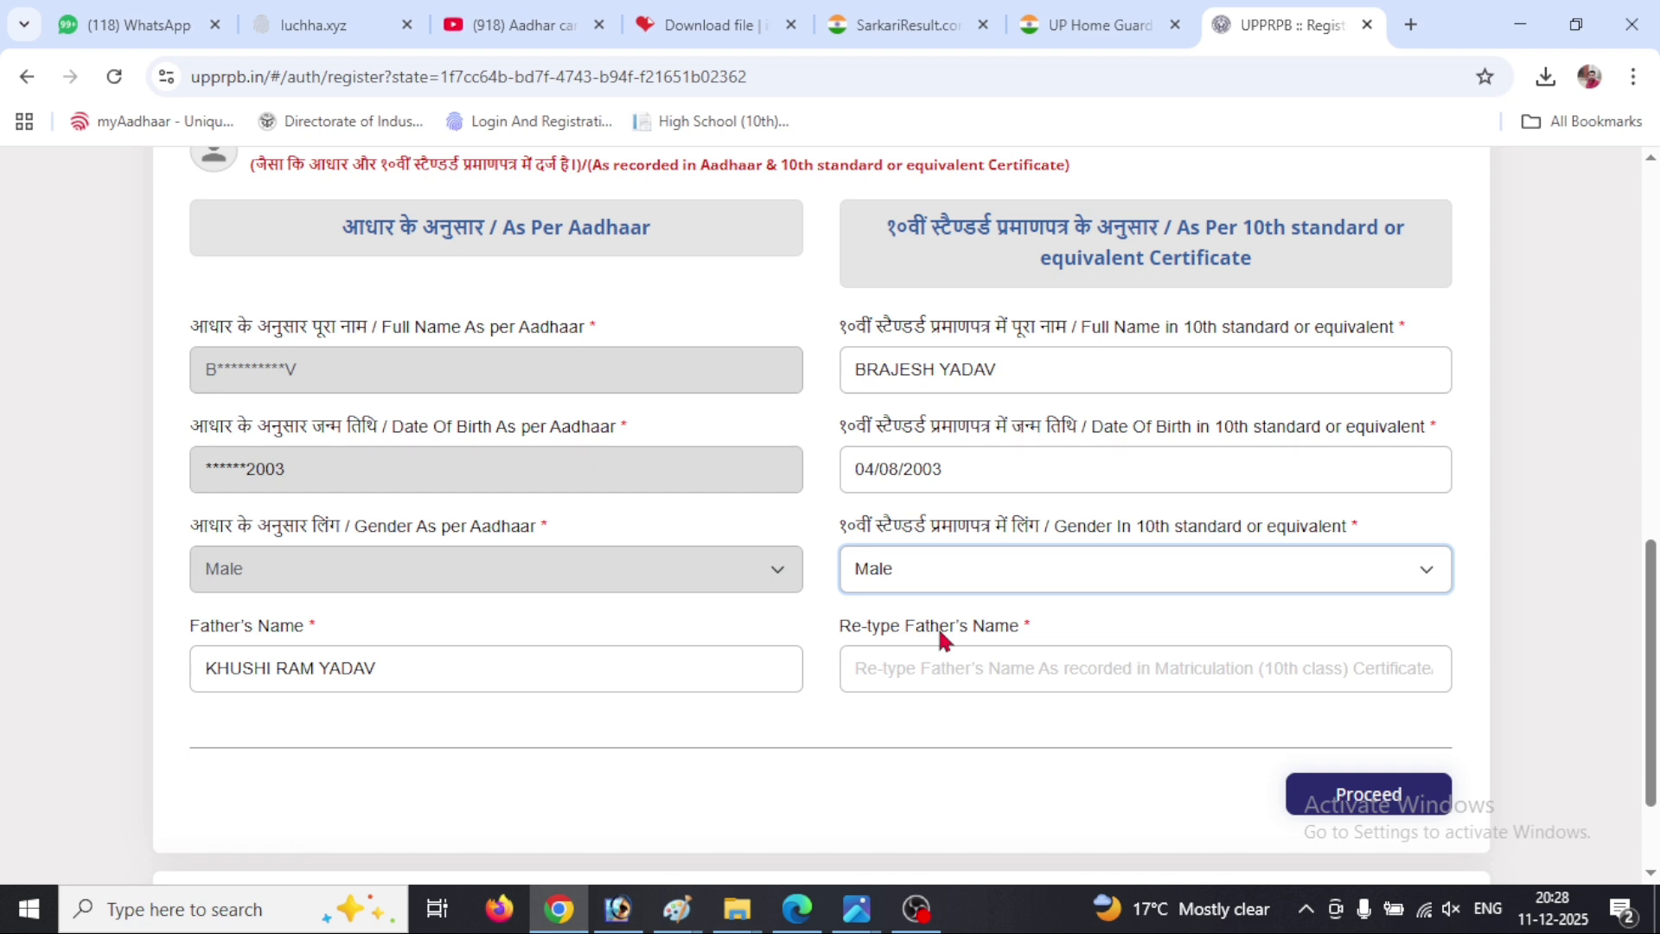
{"action": "left_click", "coordinate": [1003, 672]}
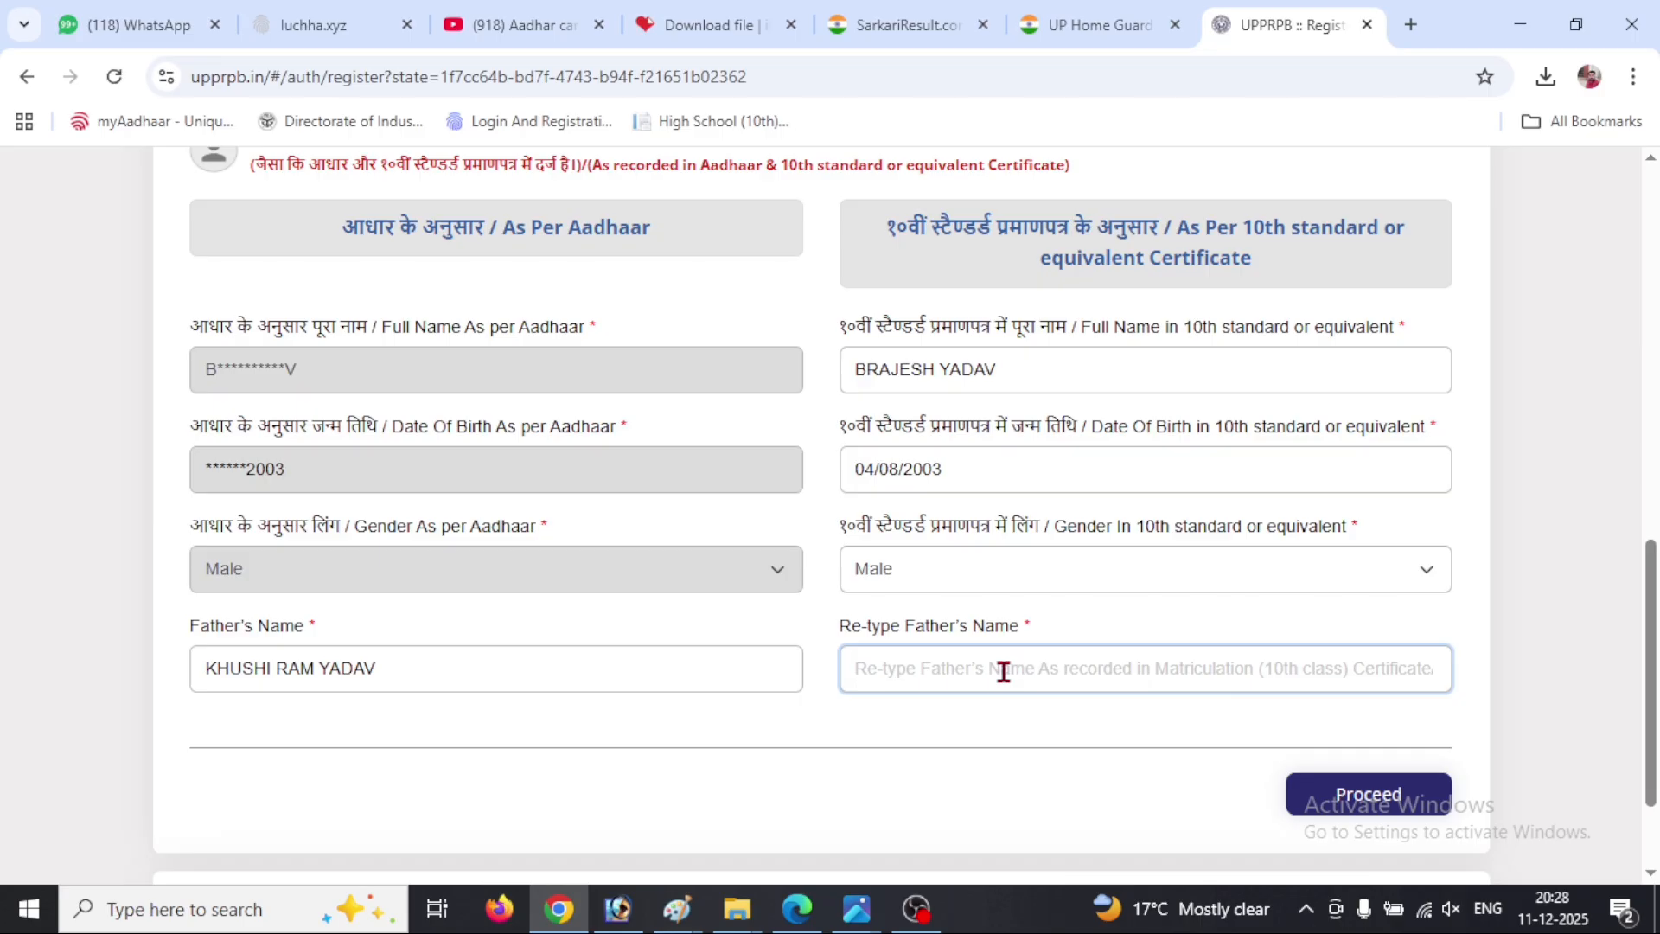
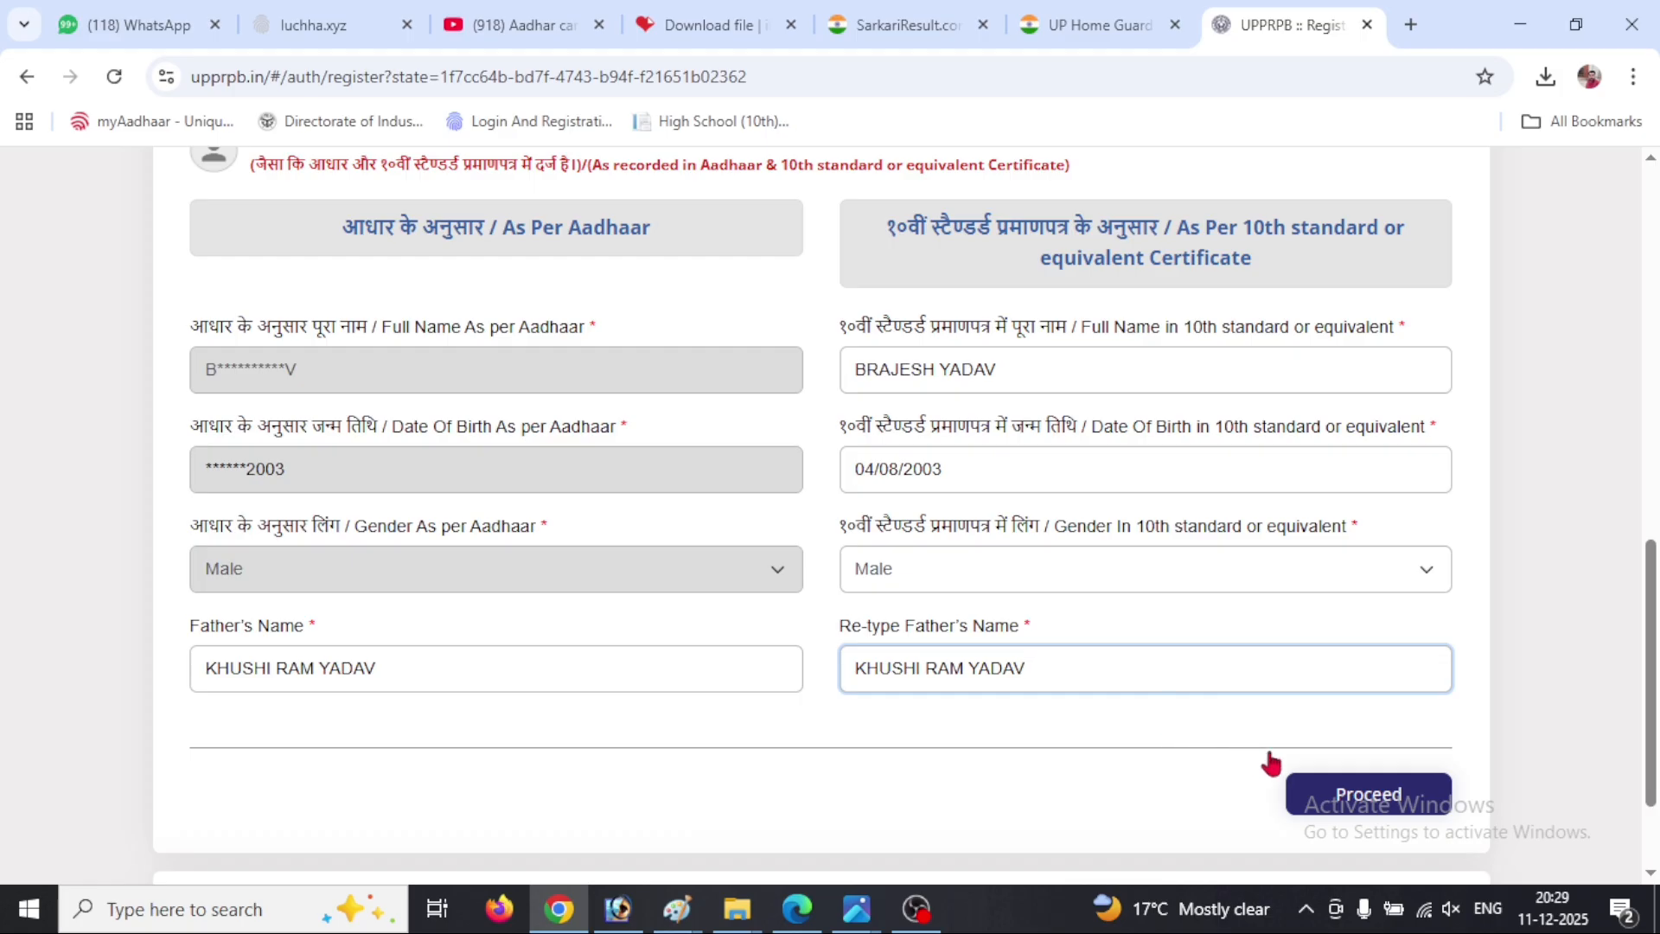
{"action": "left_click", "coordinate": [1360, 811]}
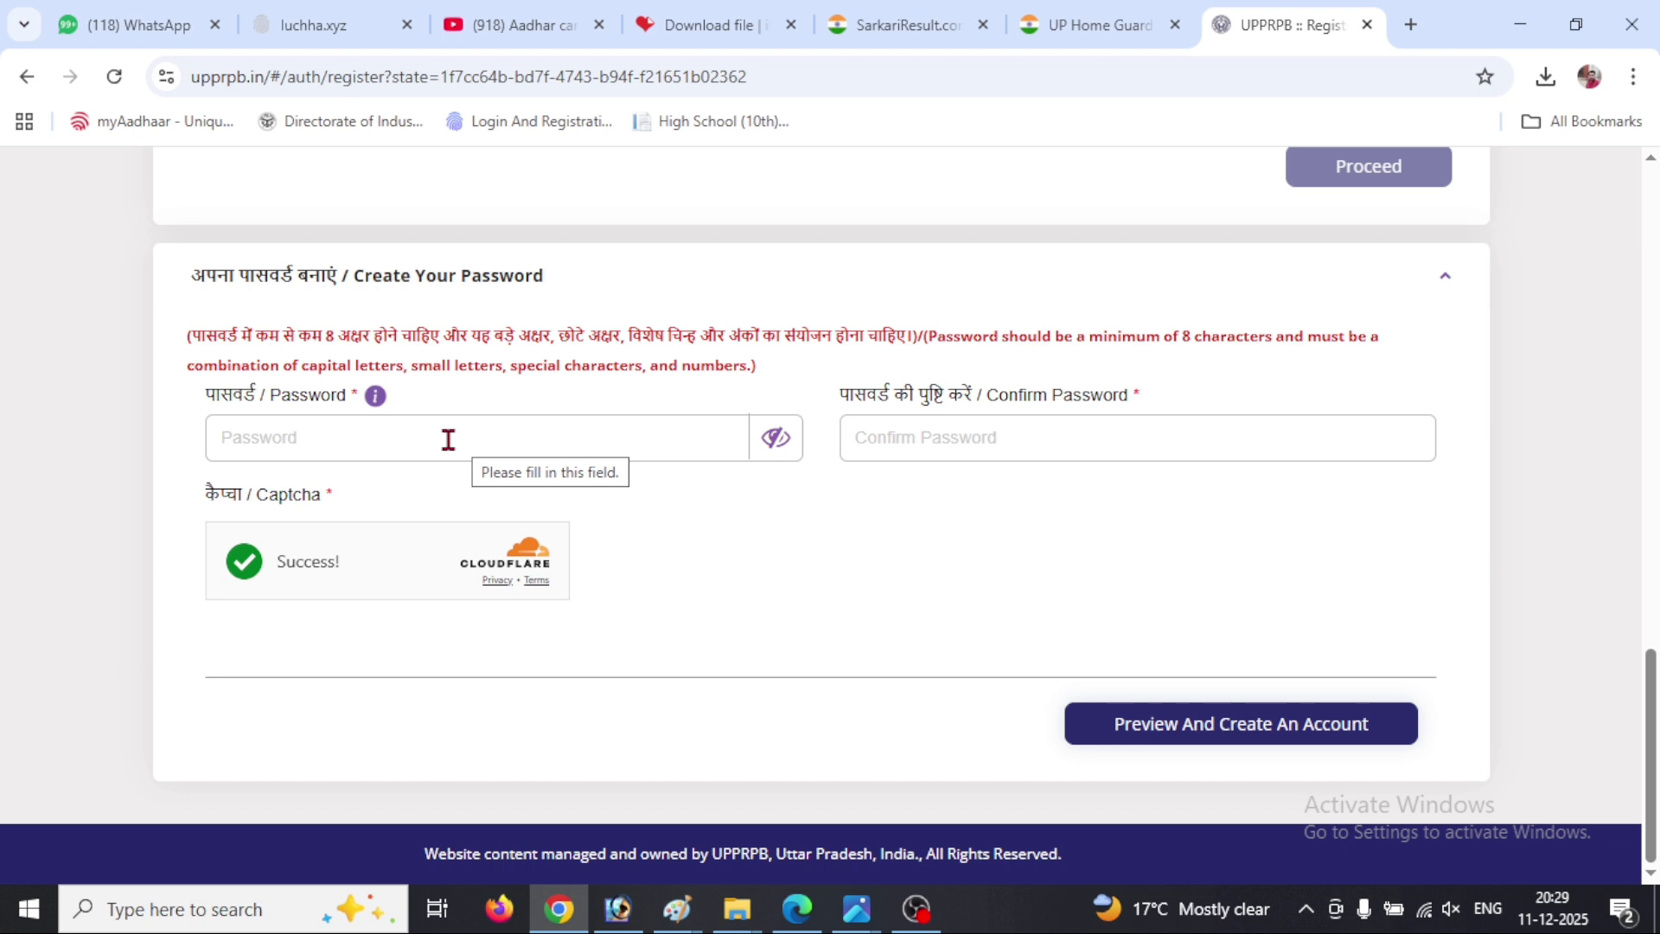
Enter and confirm a matching account password, then try Preview And Create An Account
{"action": "left_click", "coordinate": [565, 448]}
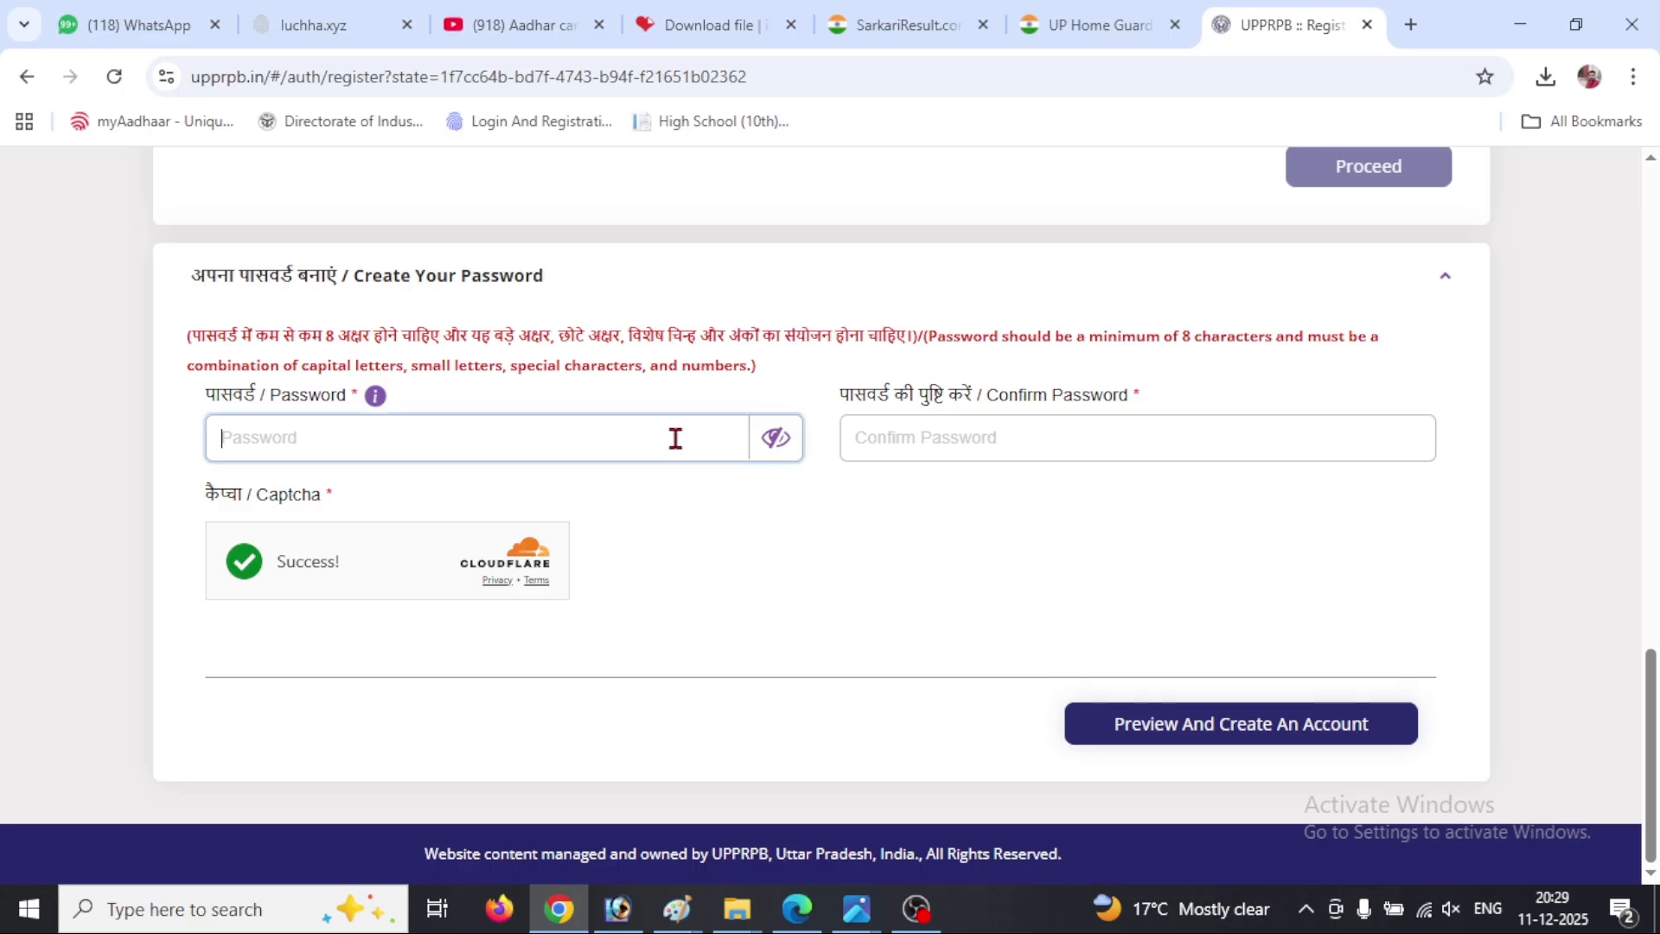
{"action": "left_click", "coordinate": [772, 438]}
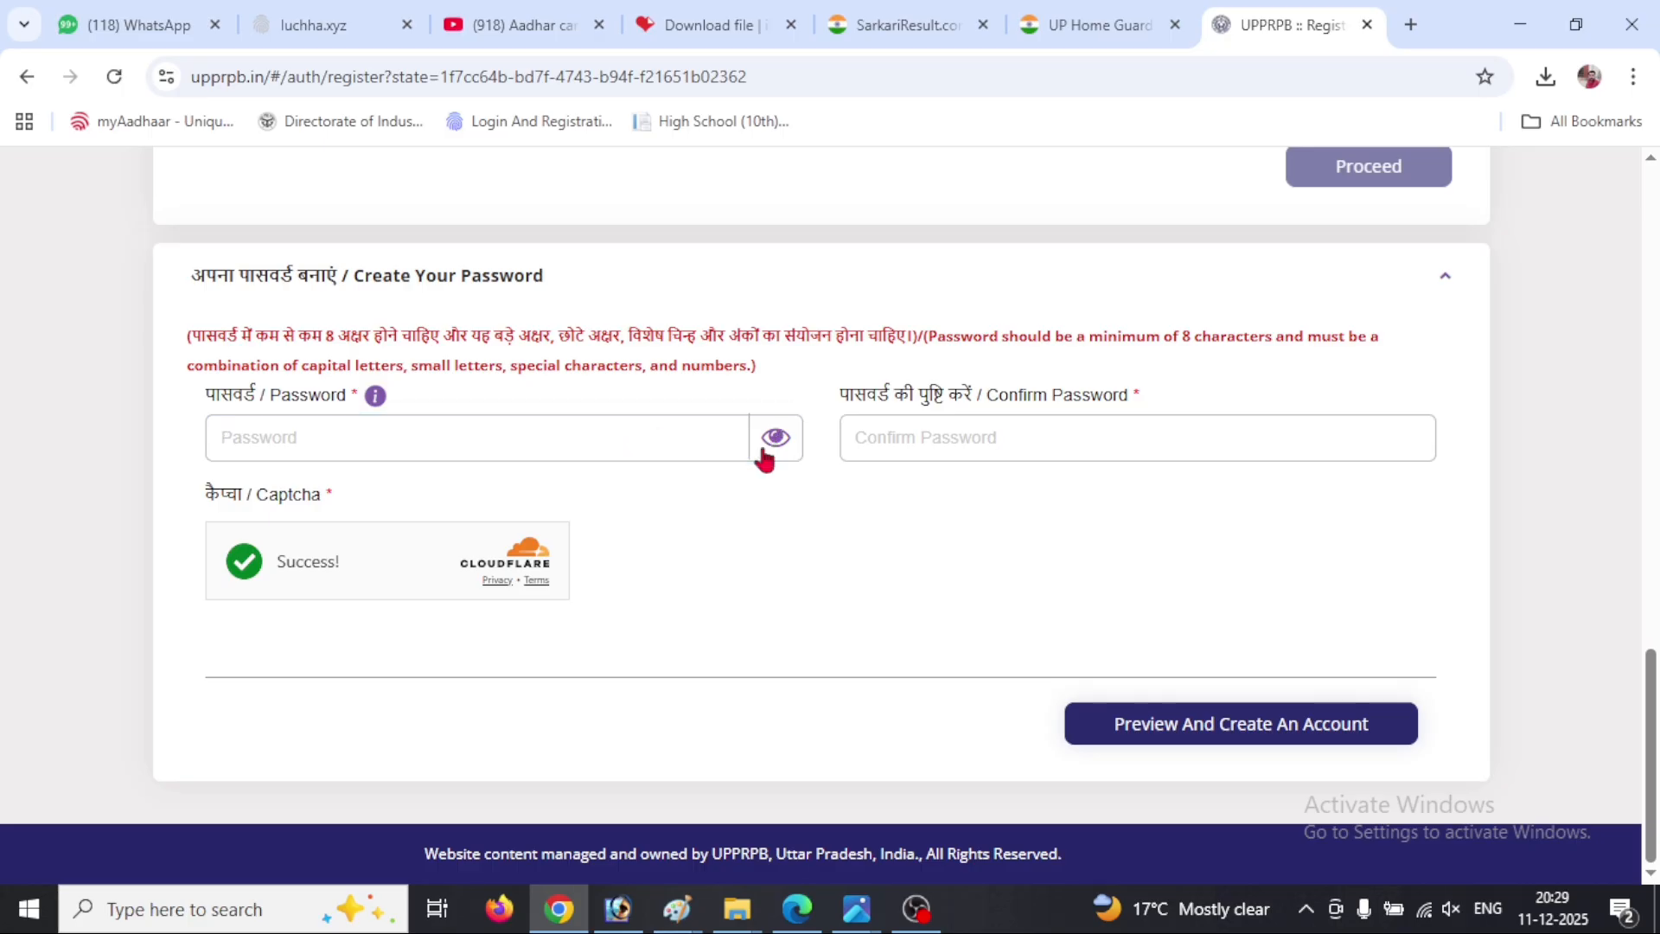
{"action": "left_click", "coordinate": [702, 432]}
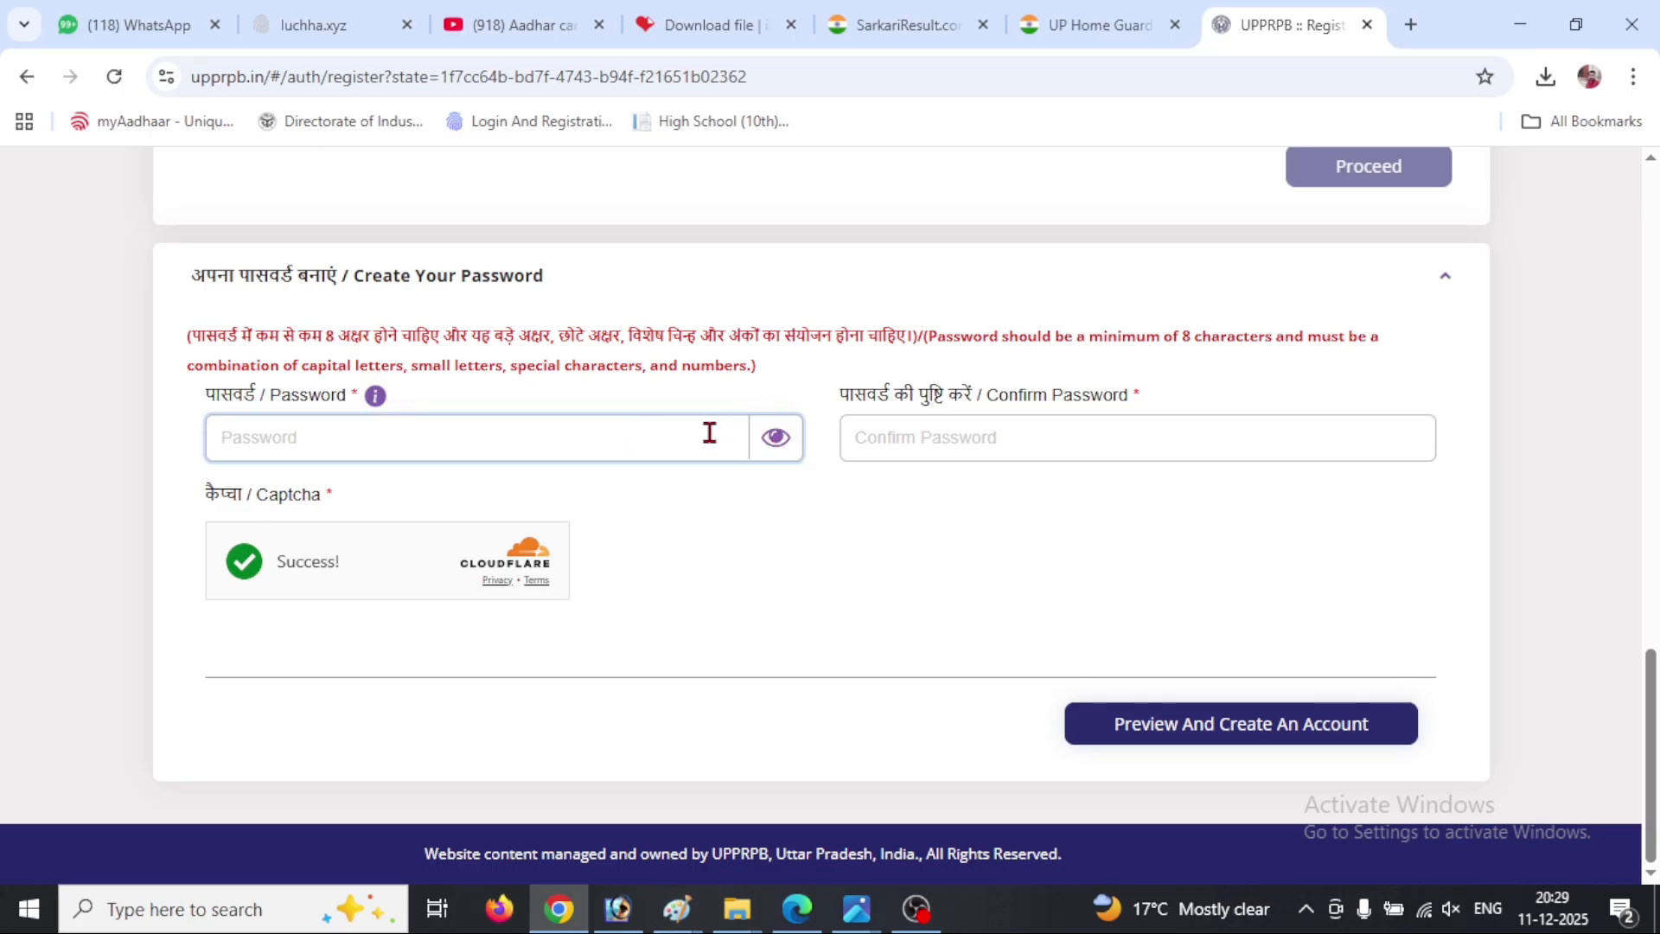
{"action": "left_click", "coordinate": [954, 448]}
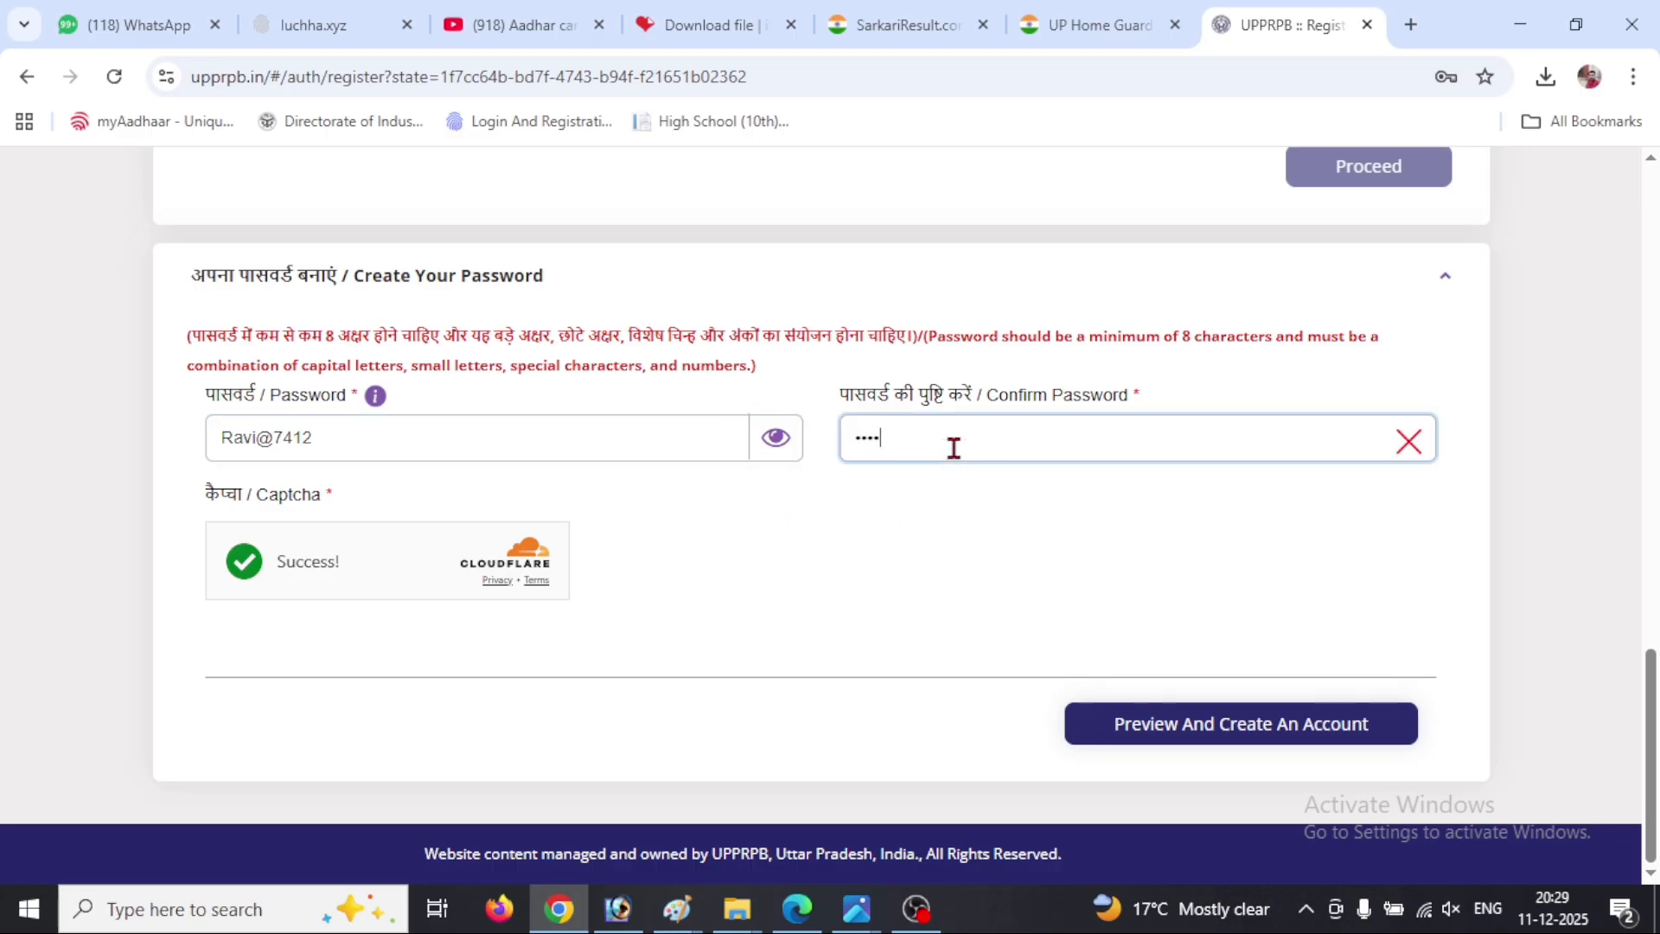
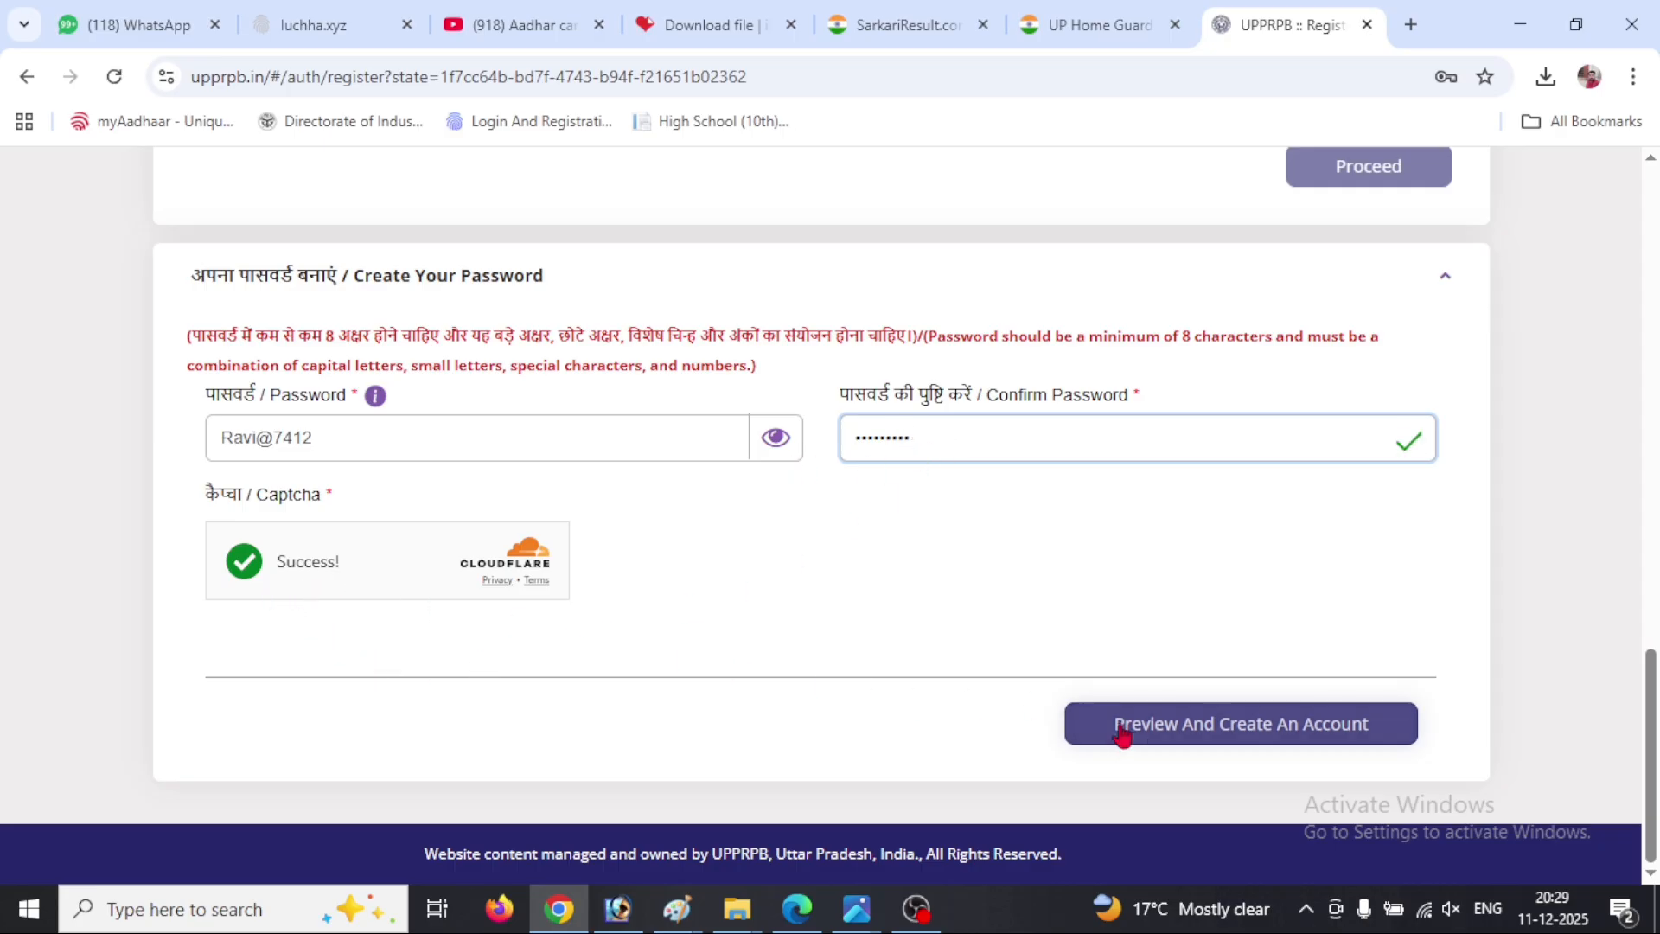
{"action": "left_click", "coordinate": [1272, 742]}
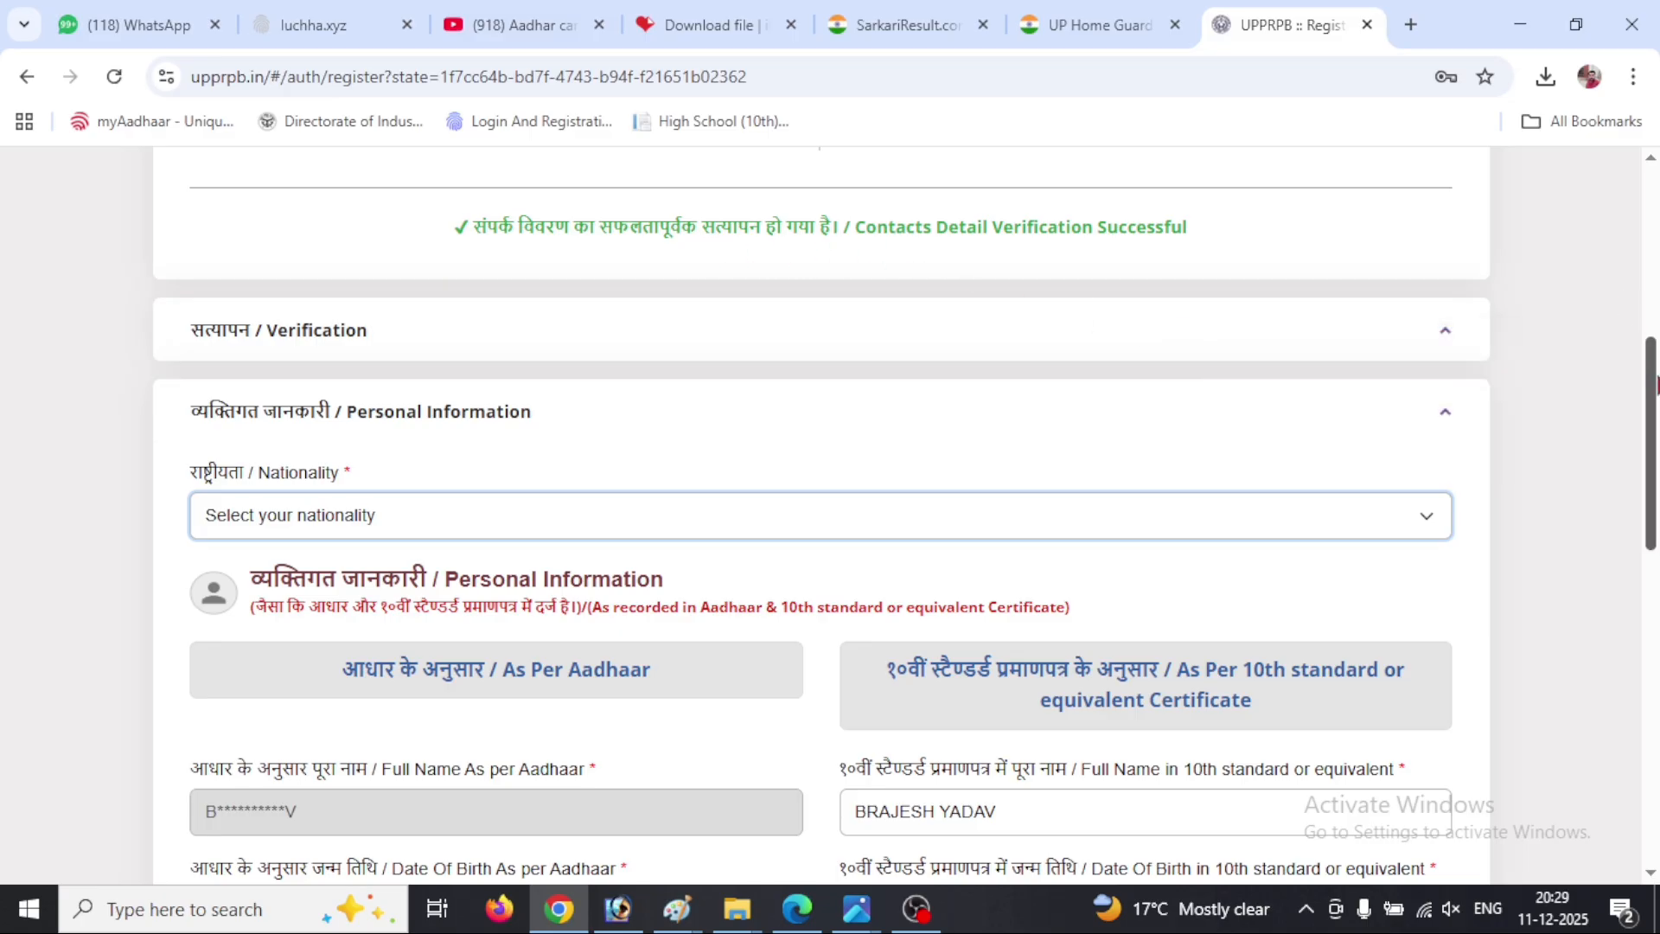
Choose Citizen of India as the nationality, then scroll down to the password section
{"action": "scroll", "coordinate": [1654, 384], "scroll_direction": "down", "scroll_amount": 2}
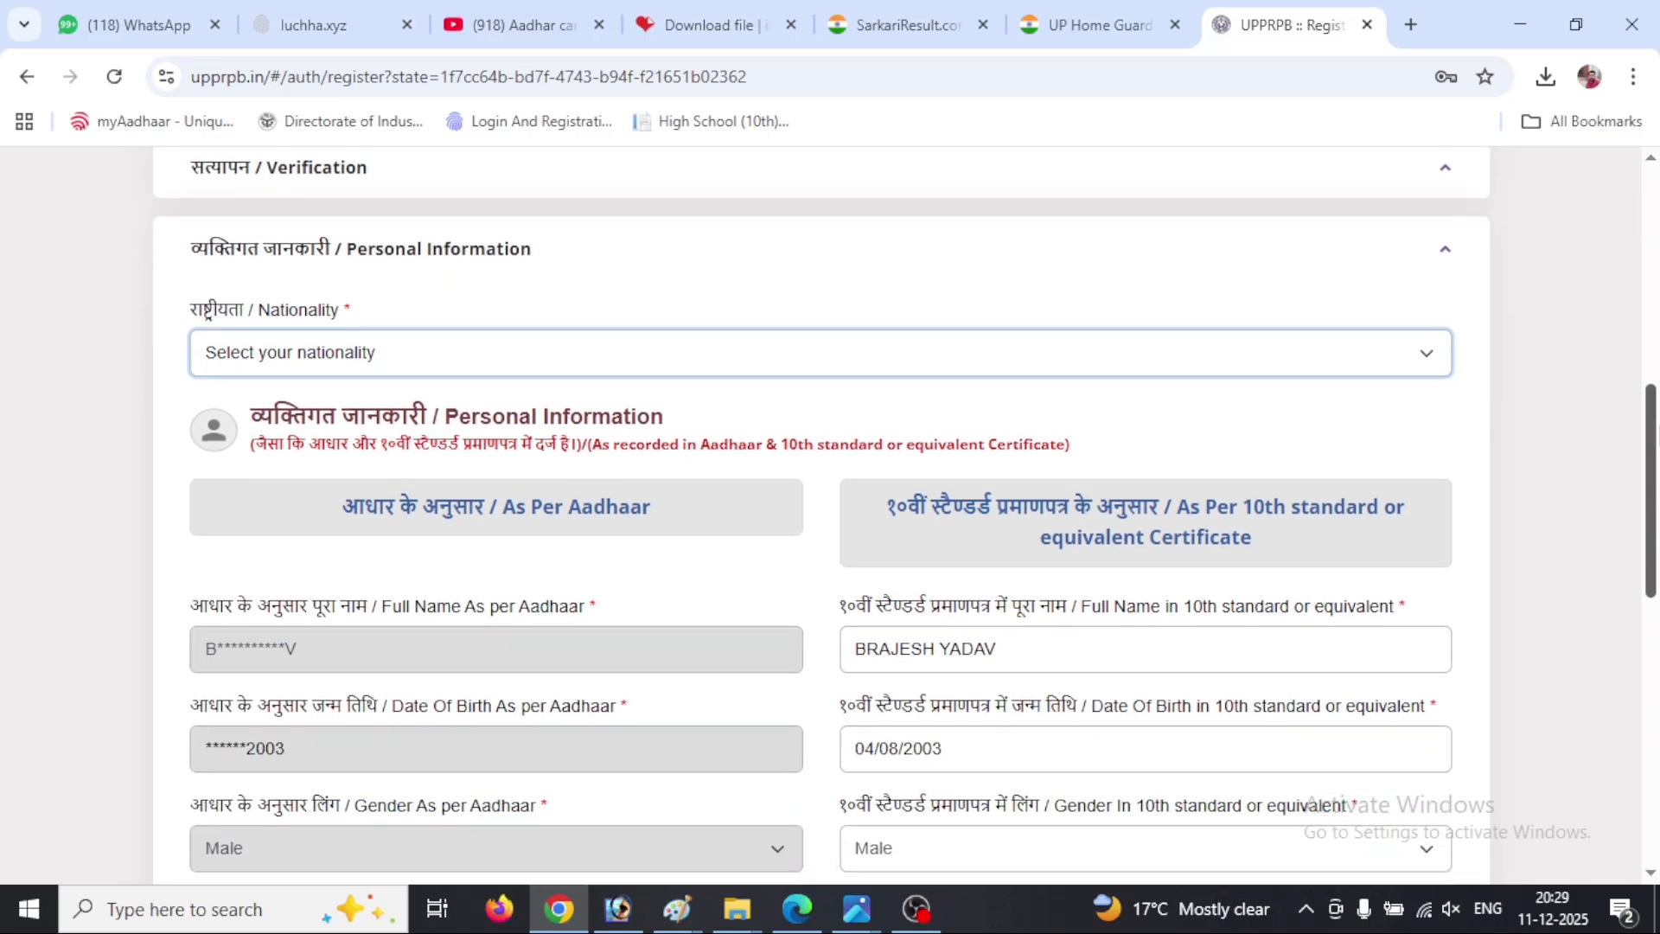
{"action": "scroll", "coordinate": [906, 519], "scroll_direction": "down", "scroll_amount": 1}
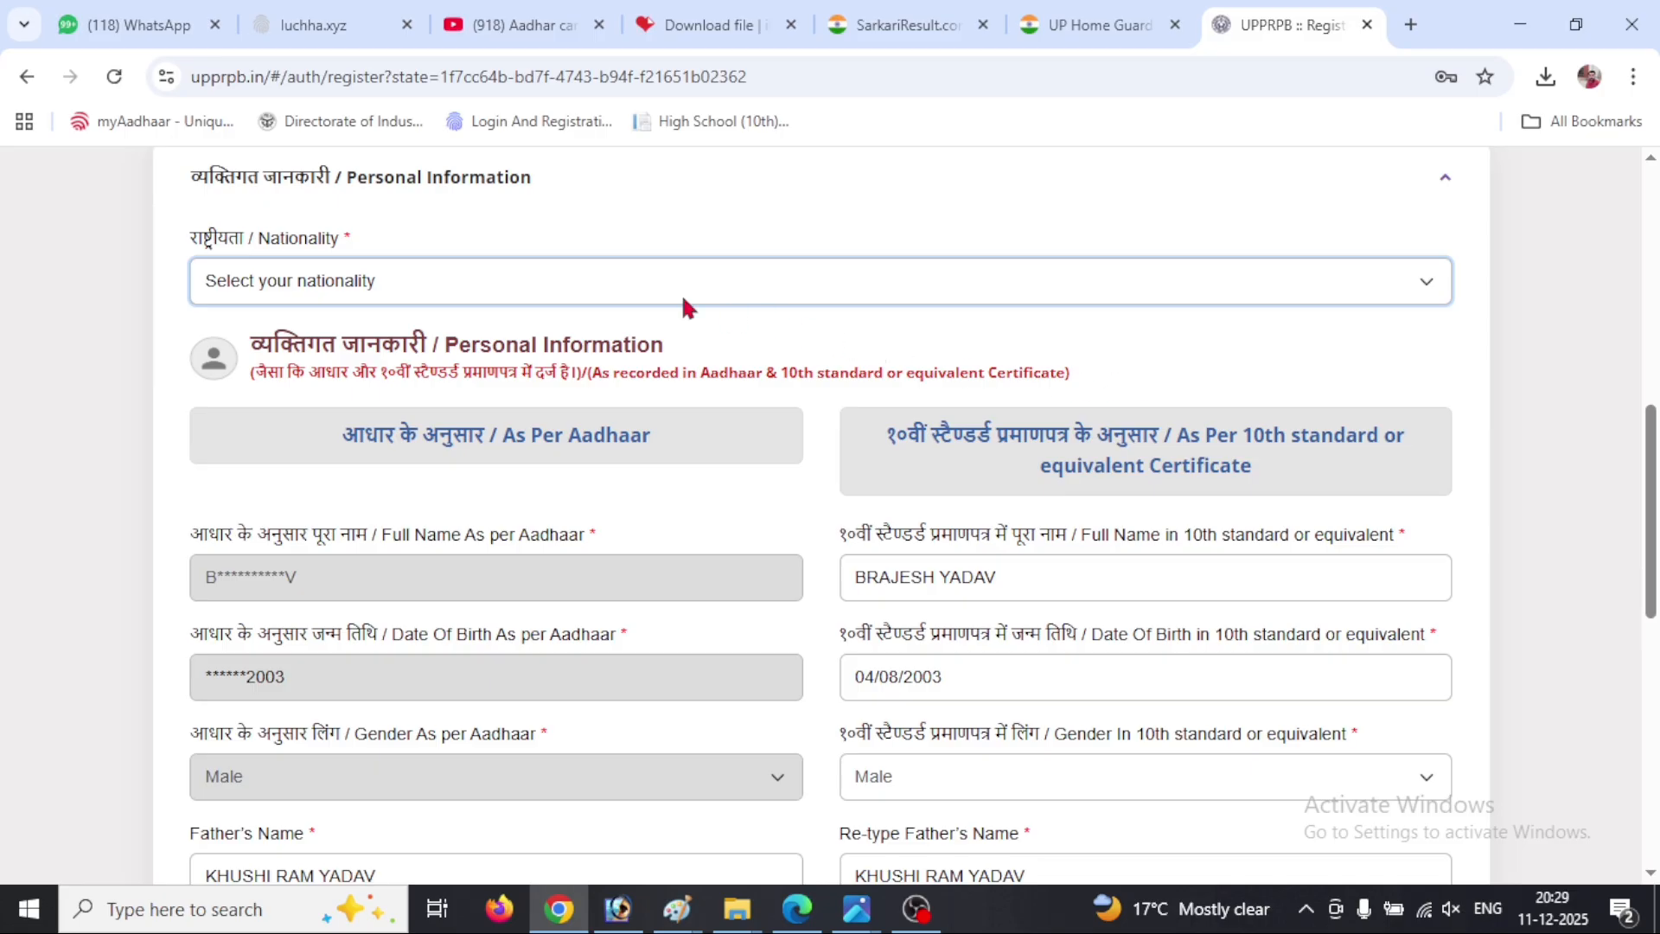
{"action": "left_click", "coordinate": [585, 278]}
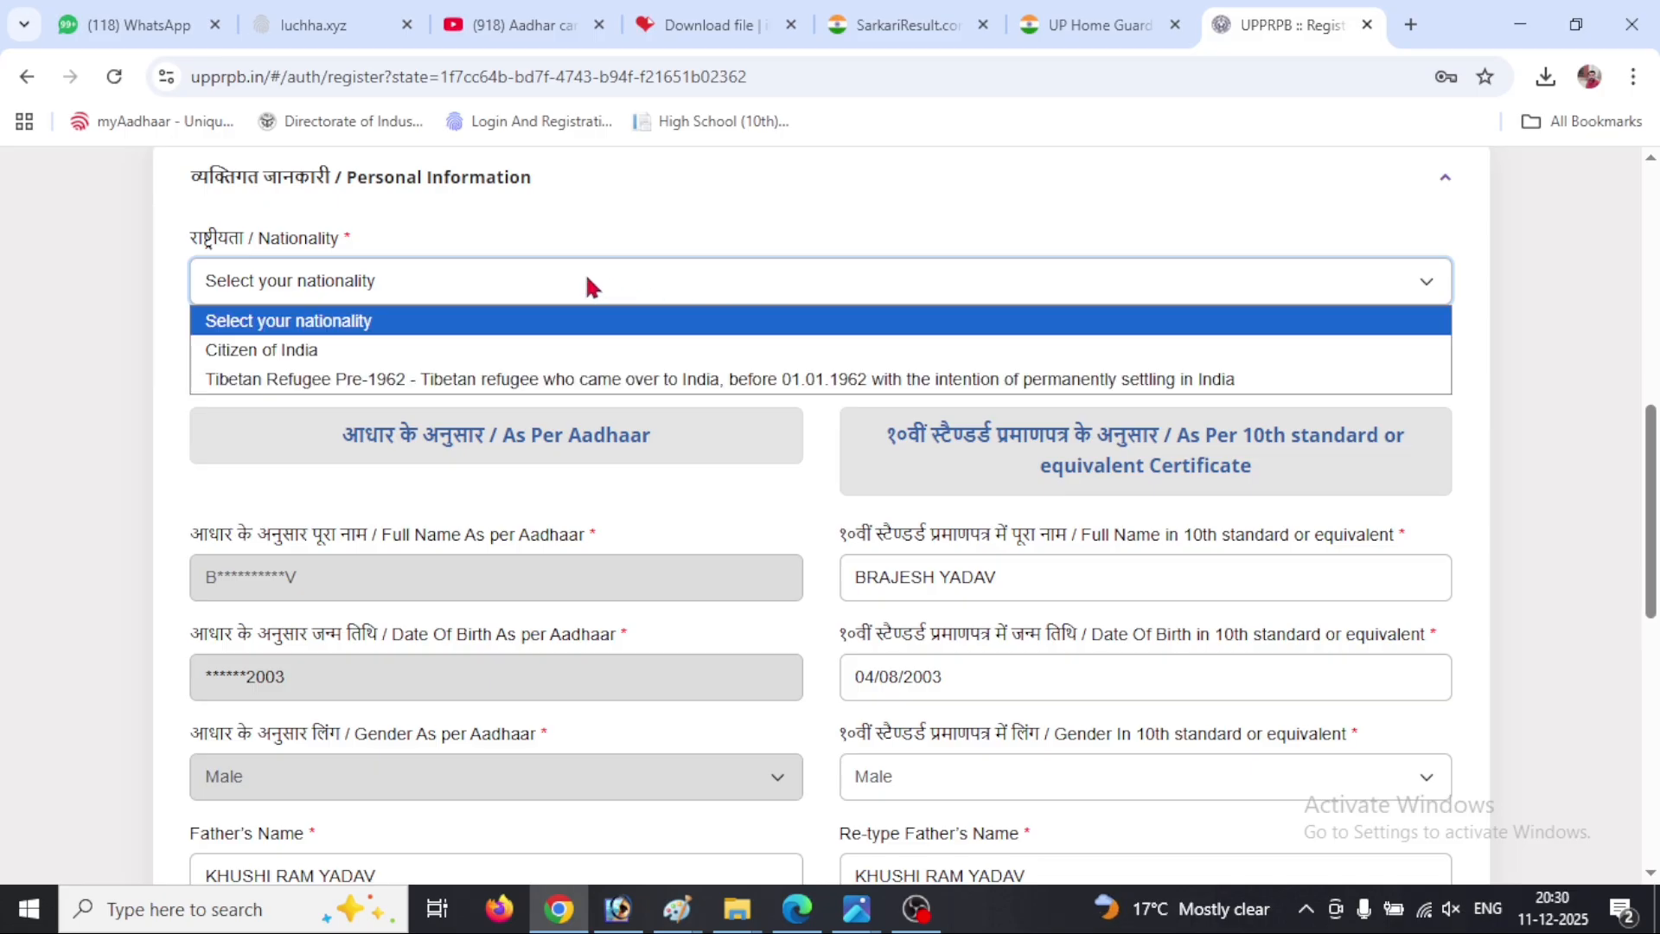
{"action": "left_click", "coordinate": [437, 355]}
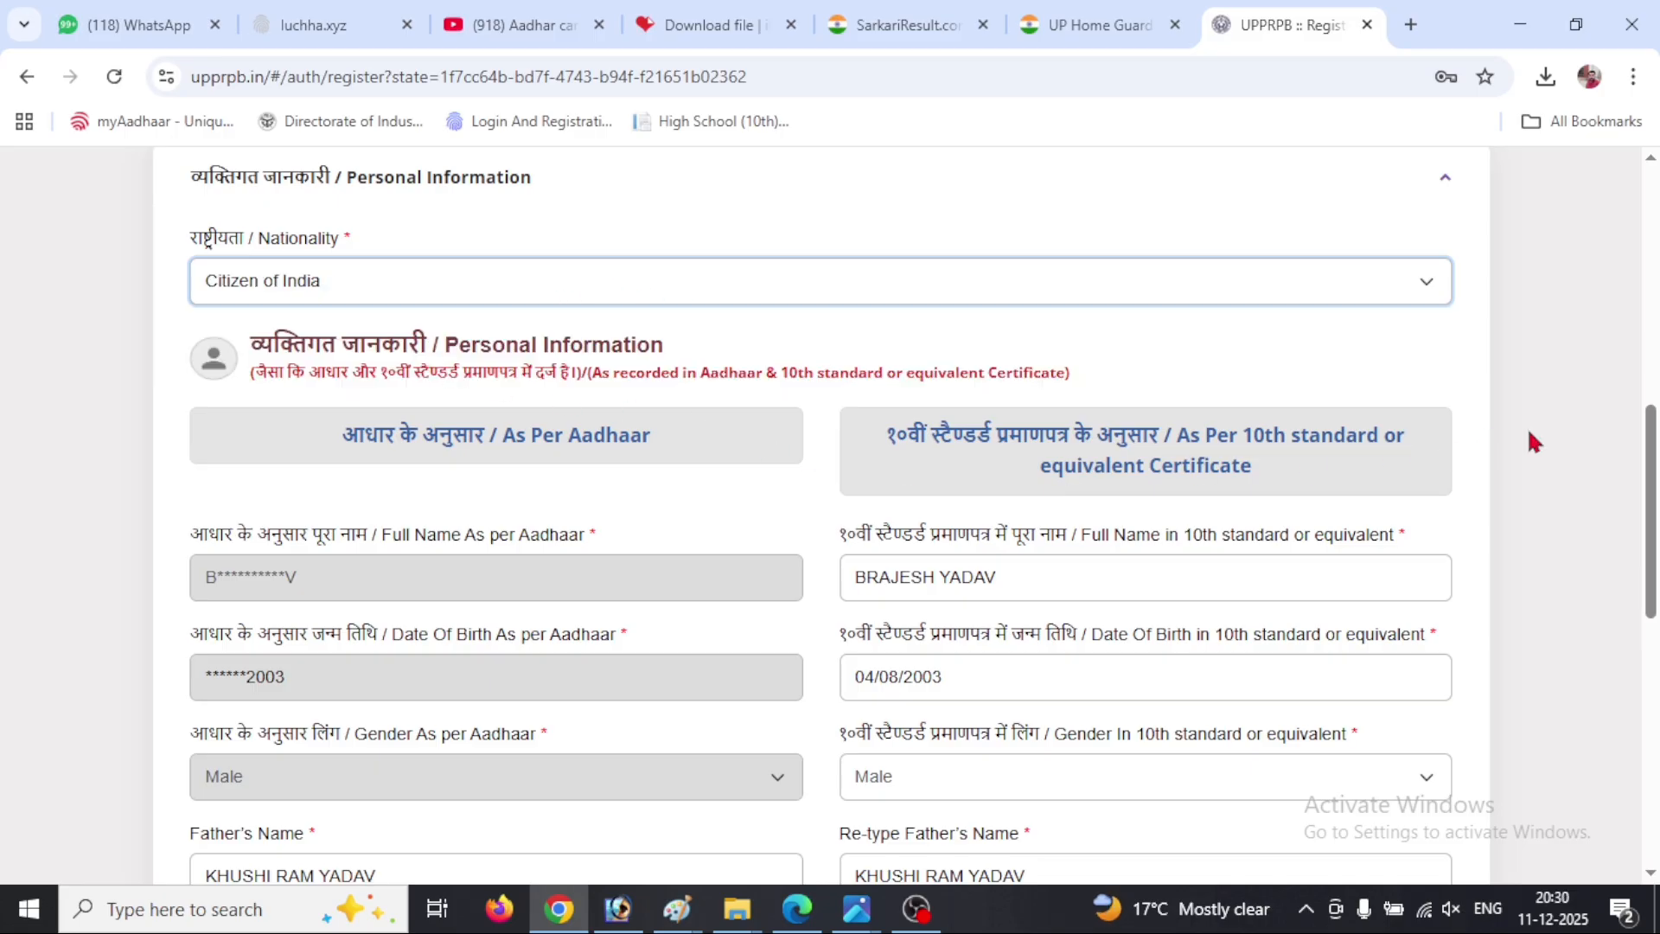
{"action": "left_click_drag", "start_coordinate": [1651, 452], "coordinate": [1656, 554]}
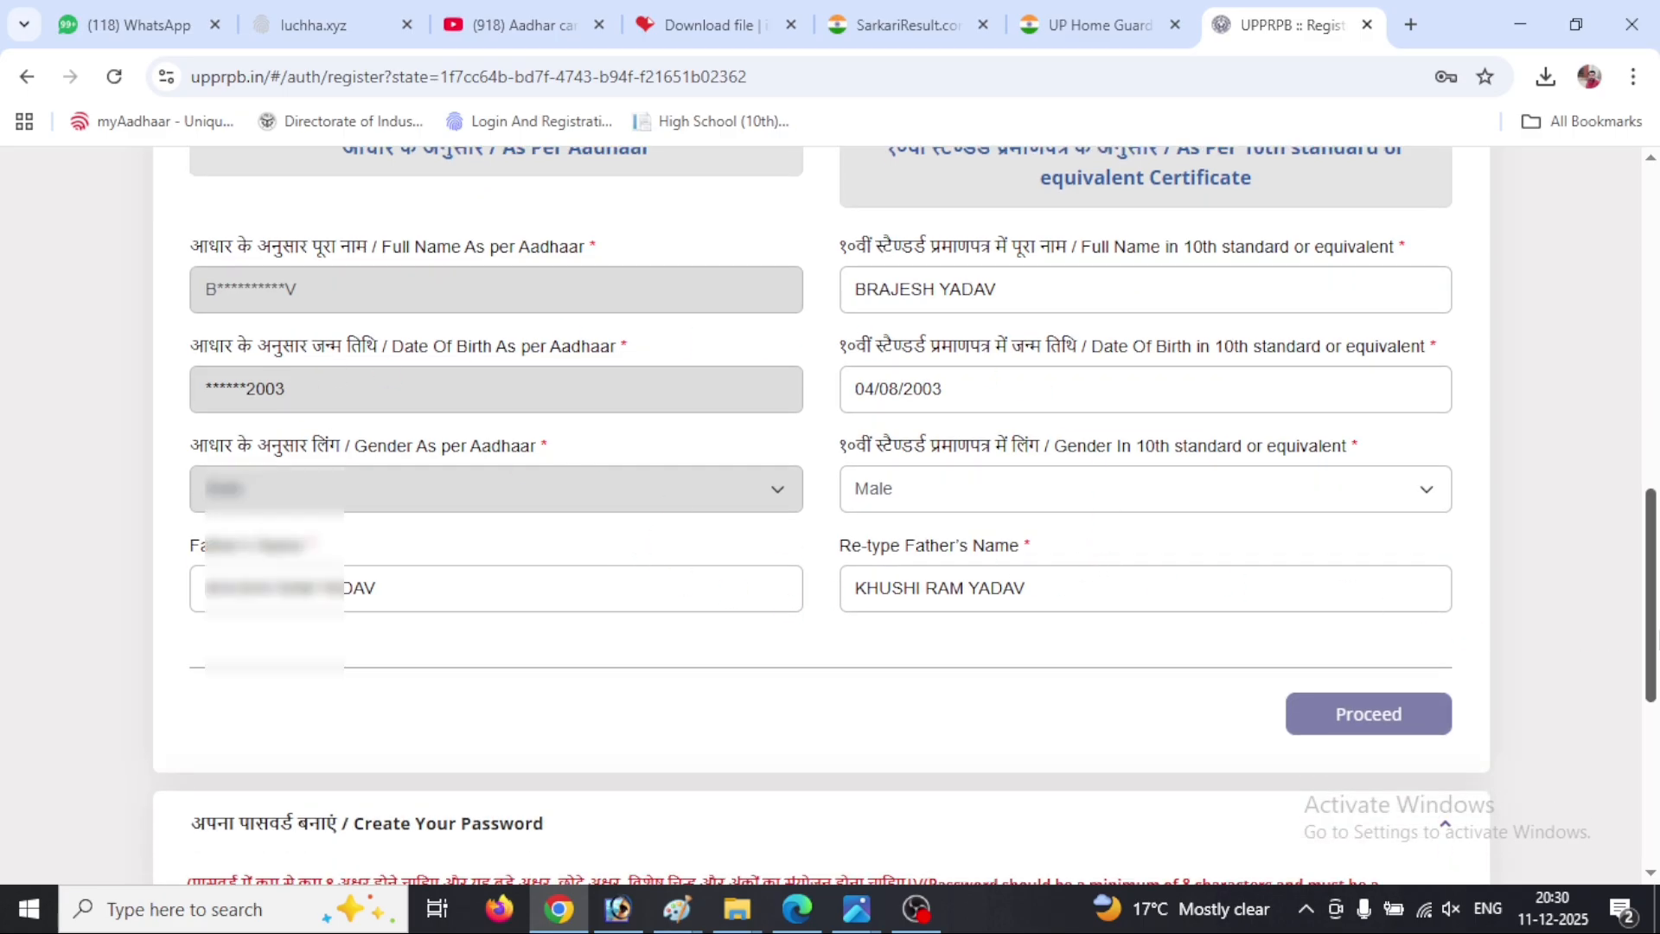
{"action": "left_click_drag", "start_coordinate": [1657, 635], "coordinate": [1658, 780]}
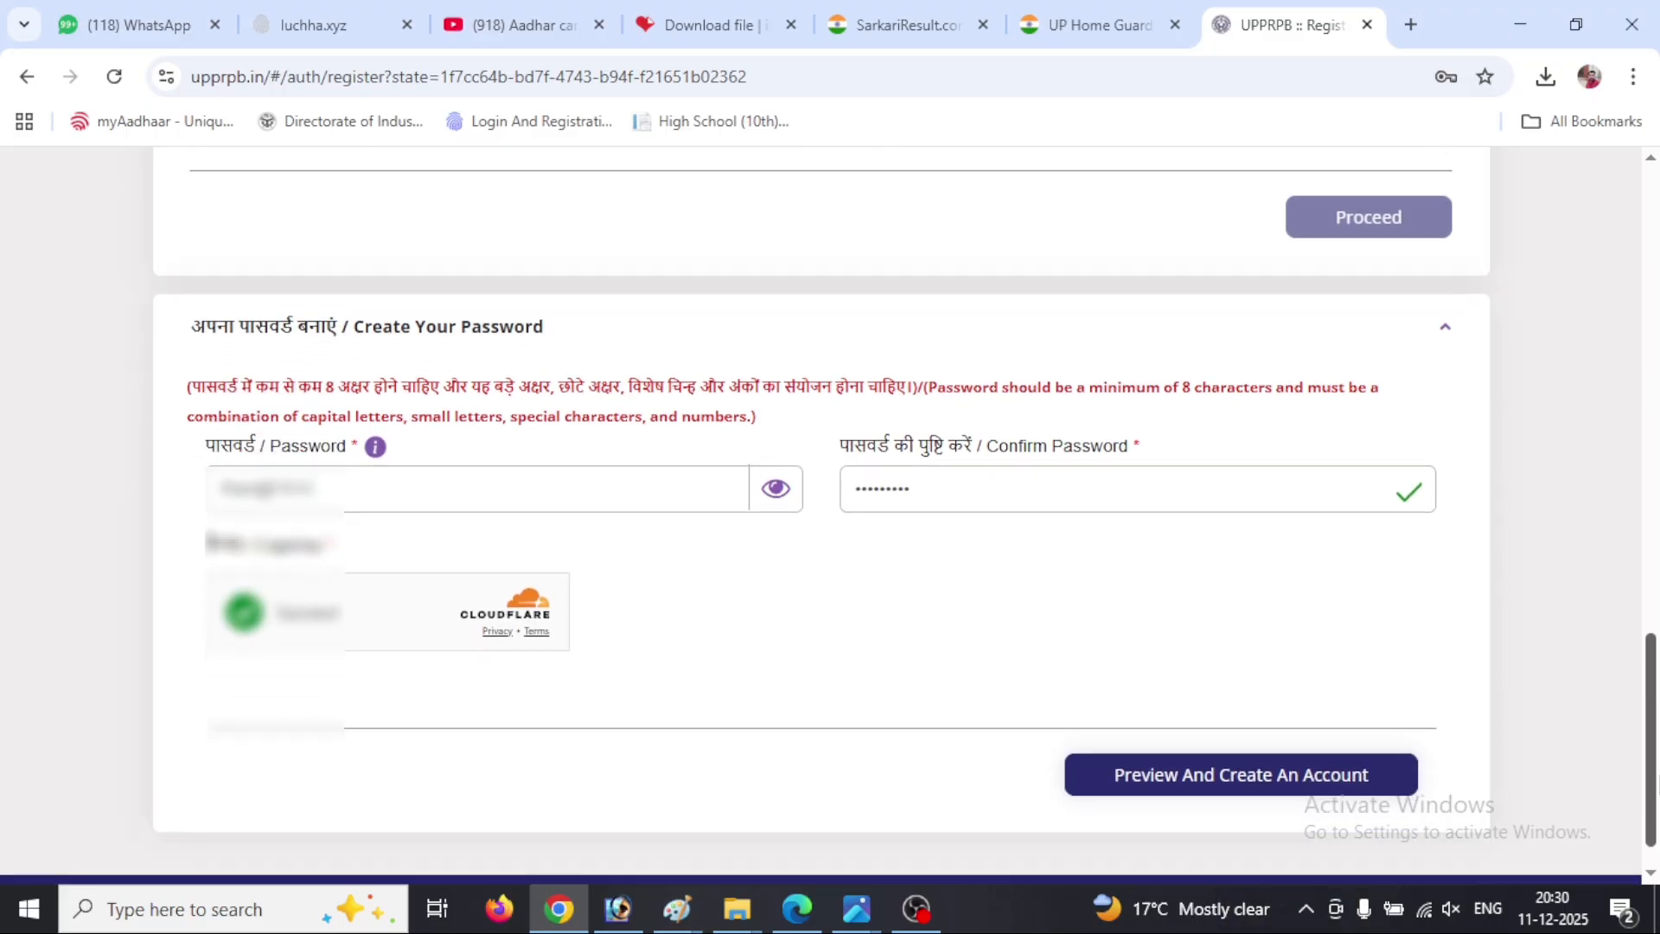
Preview the details, confirm they were re-checked, and create the account, accepting the no-changes notice
{"action": "left_click", "coordinate": [1187, 778]}
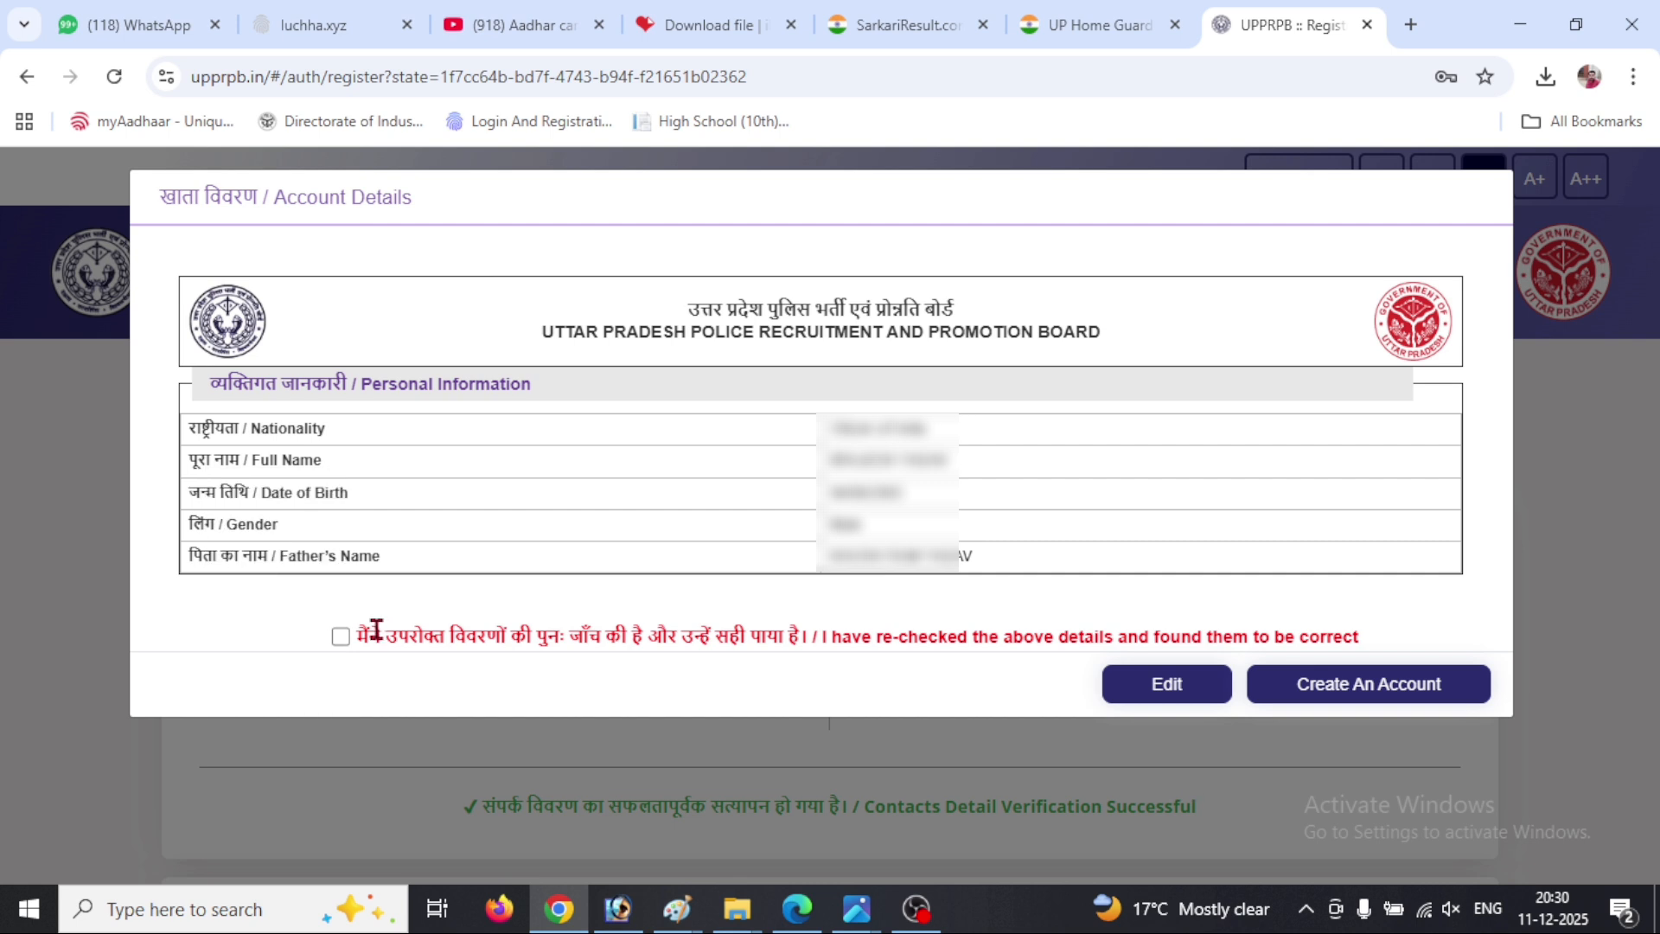
{"action": "left_click", "coordinate": [340, 636]}
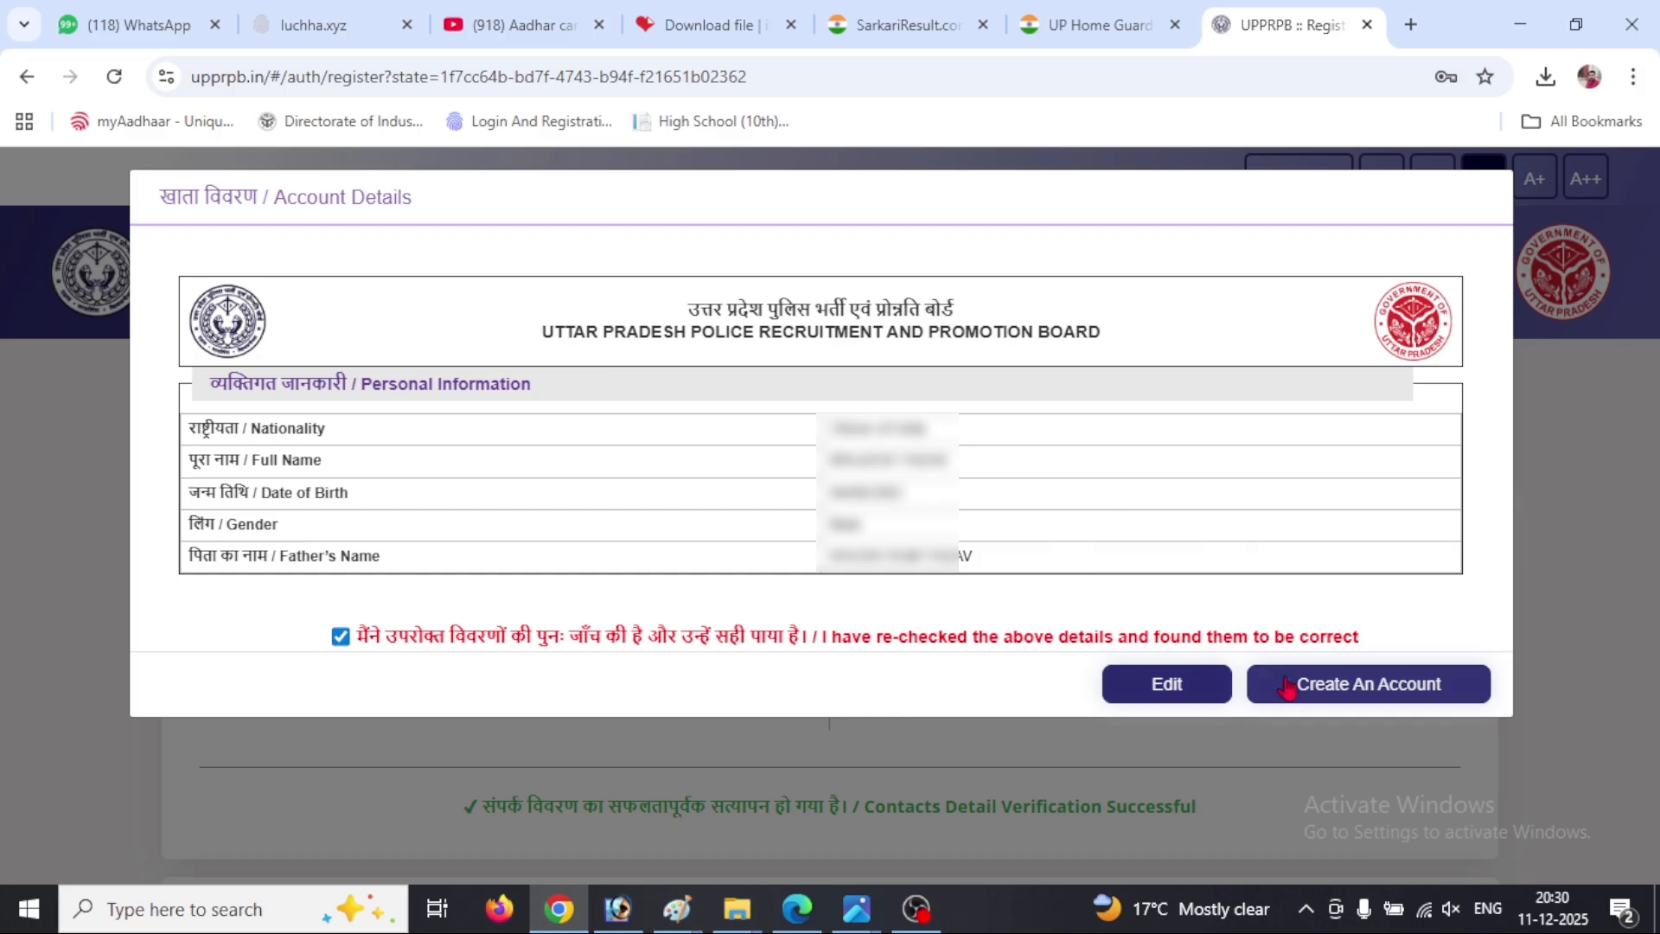
{"action": "left_click", "coordinate": [1322, 701]}
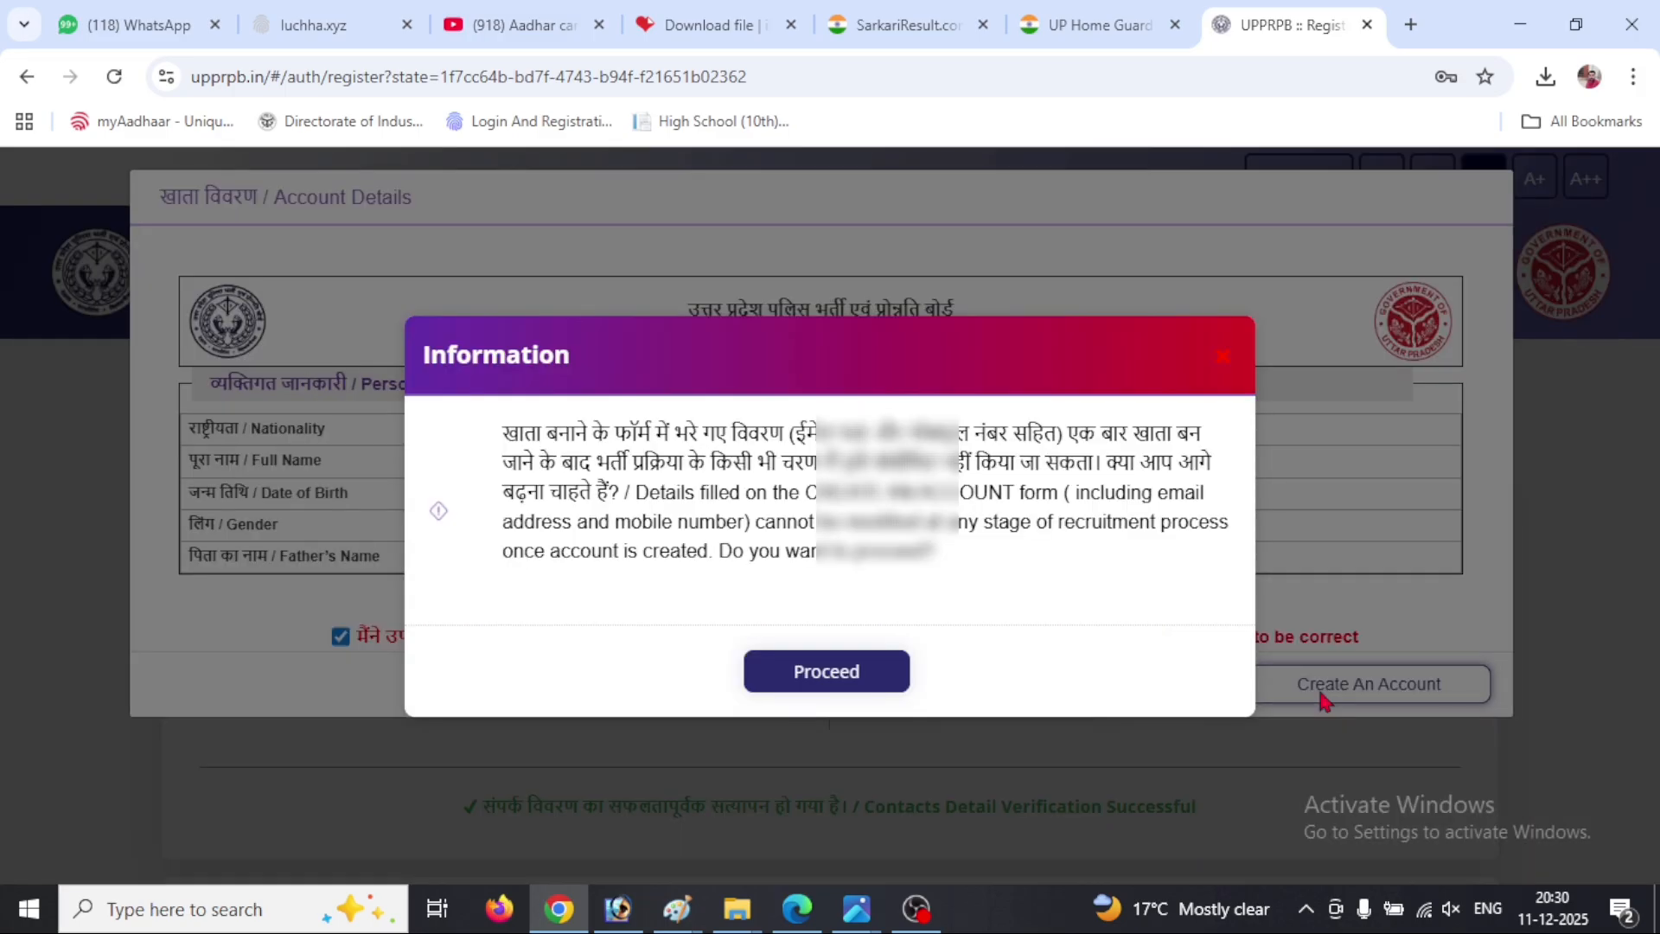
{"action": "left_click", "coordinate": [839, 662]}
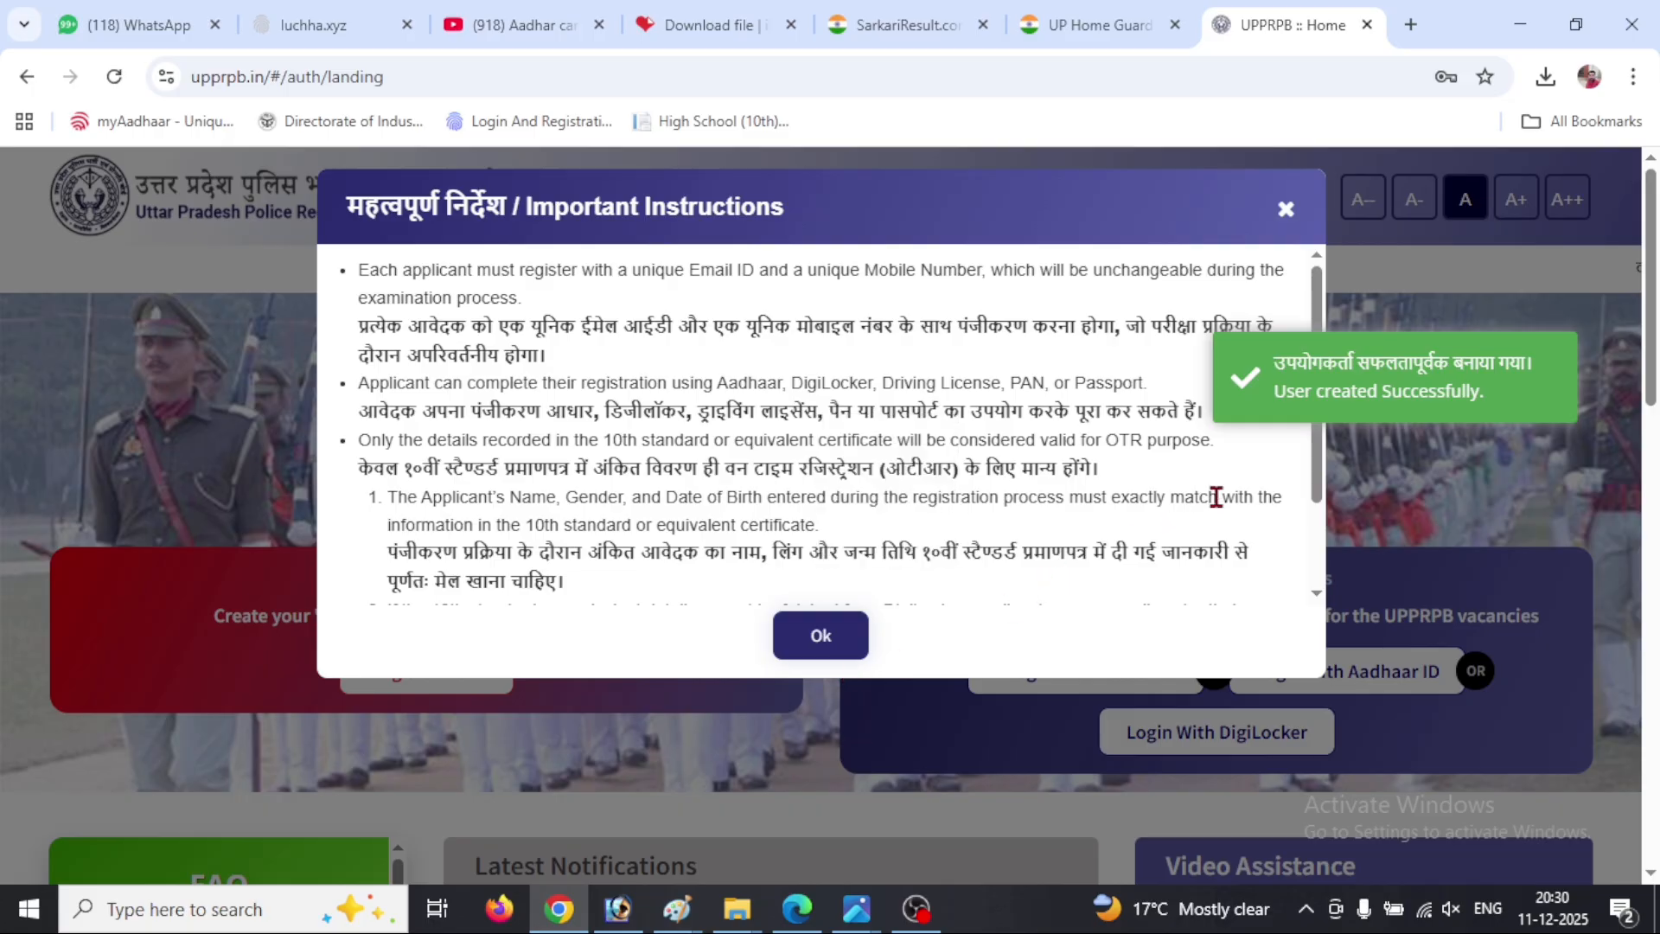
Close the Important Instructions notice
{"action": "left_click", "coordinate": [1284, 212]}
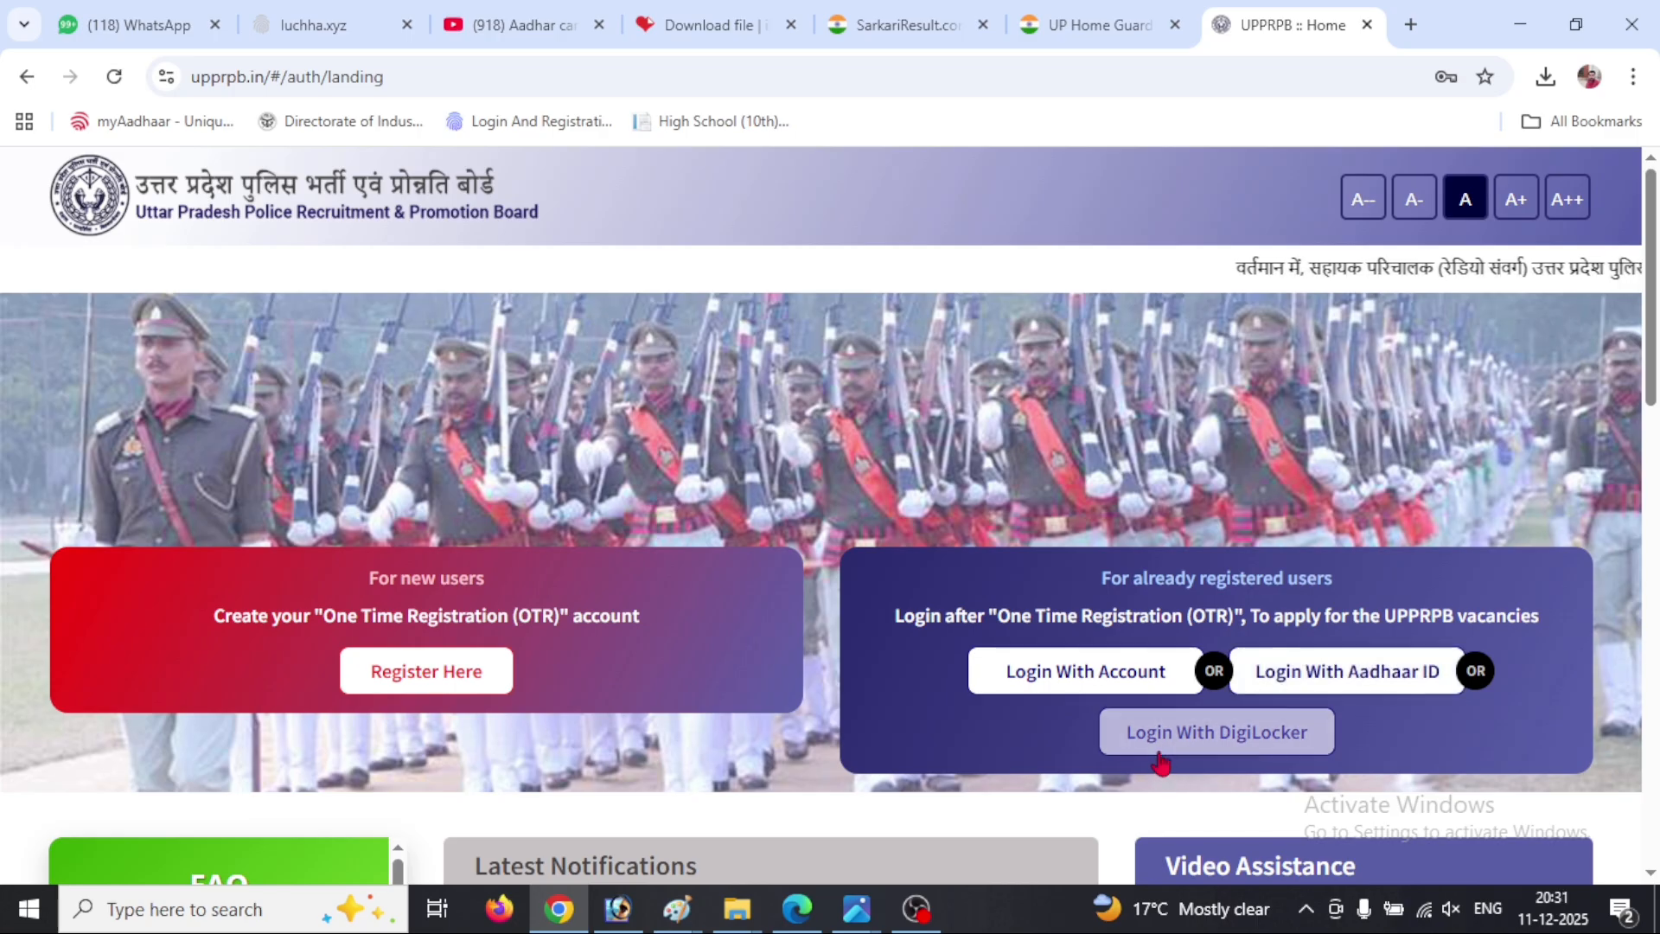
Choose Aadhaar ID login, enter the Aadhaar number, give KYC consent and request an OTP
{"action": "left_click", "coordinate": [1346, 671]}
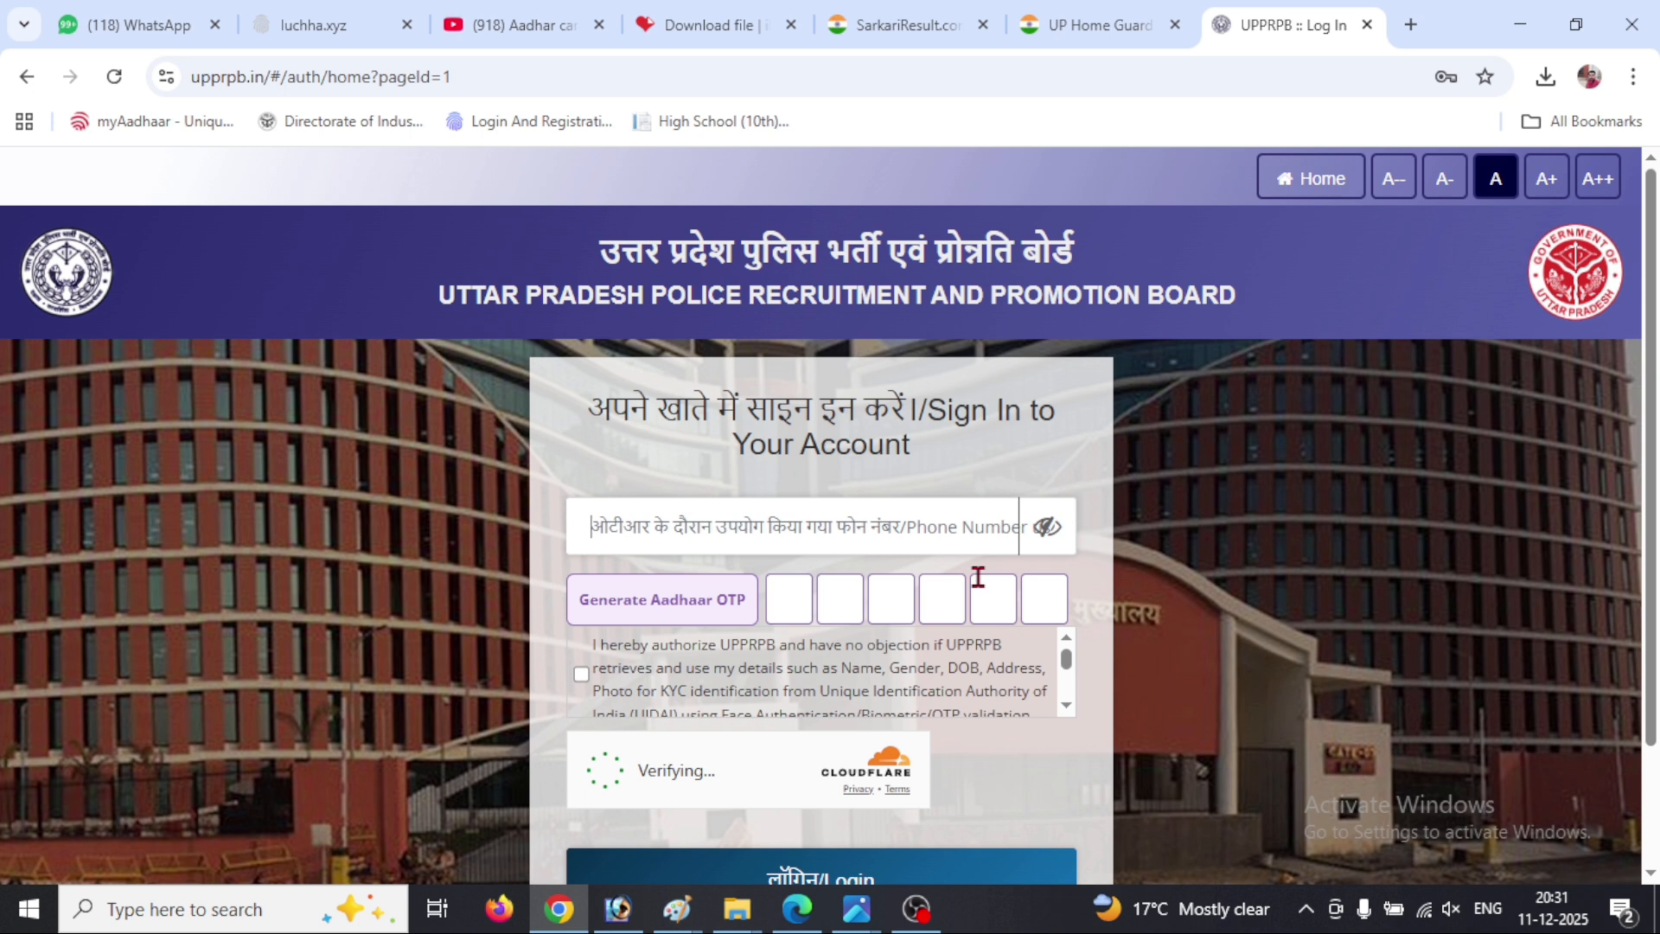
{"action": "left_click", "coordinate": [917, 530]}
{"action": "type", "text": "••••"}
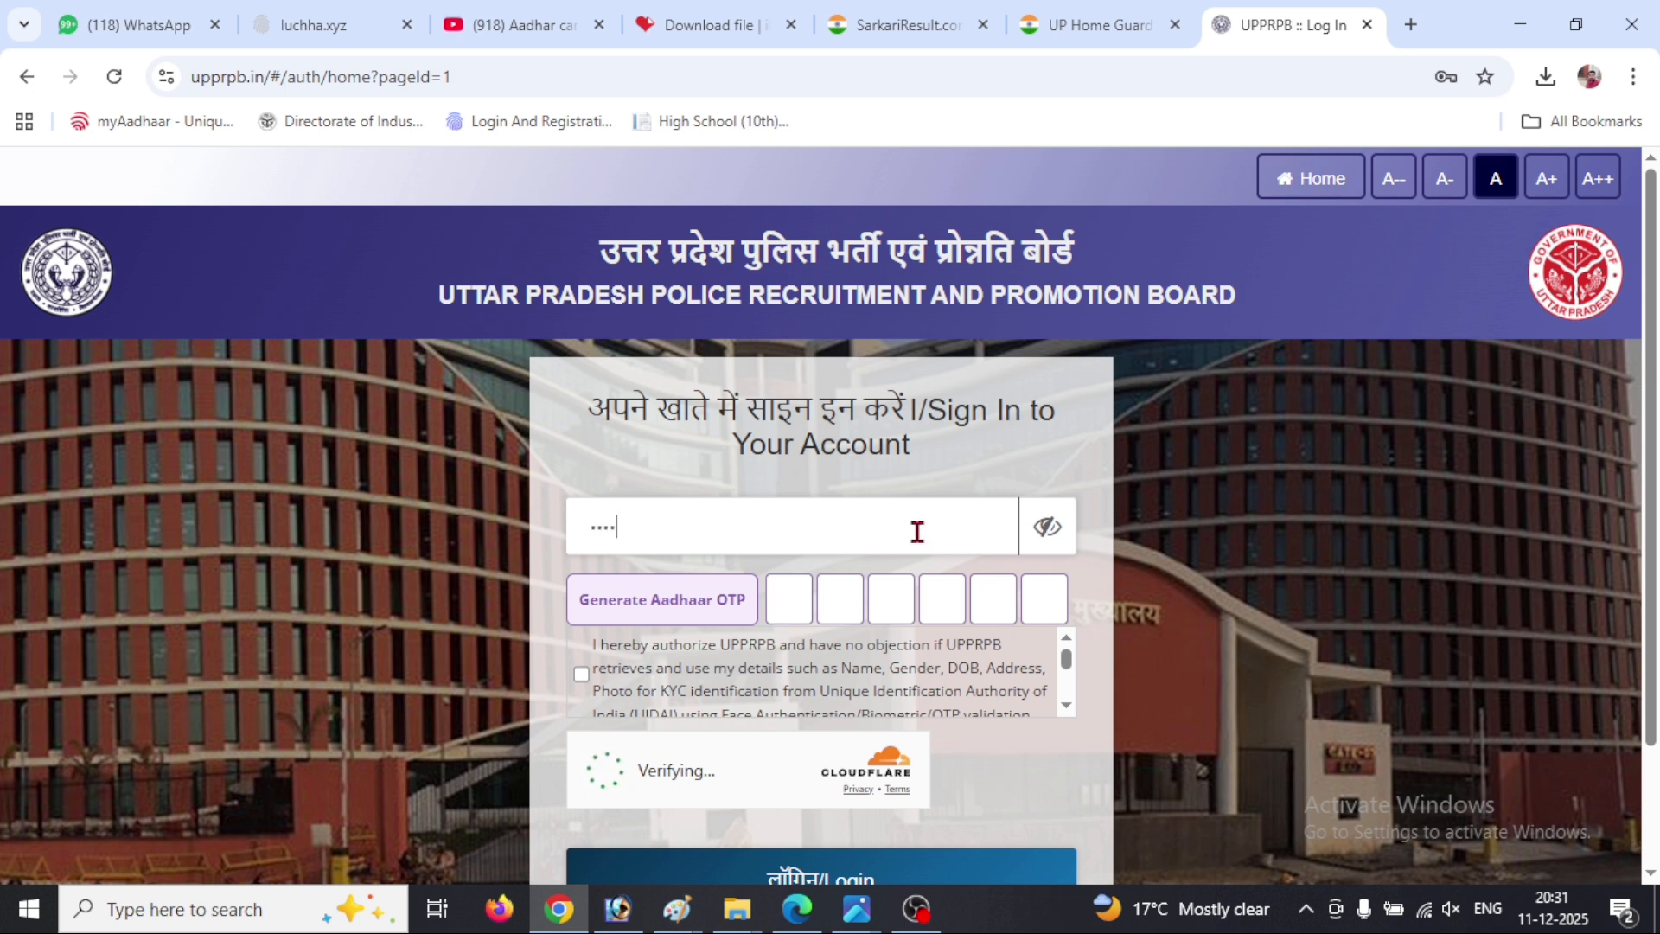
{"action": "type", "text": "•••••"}
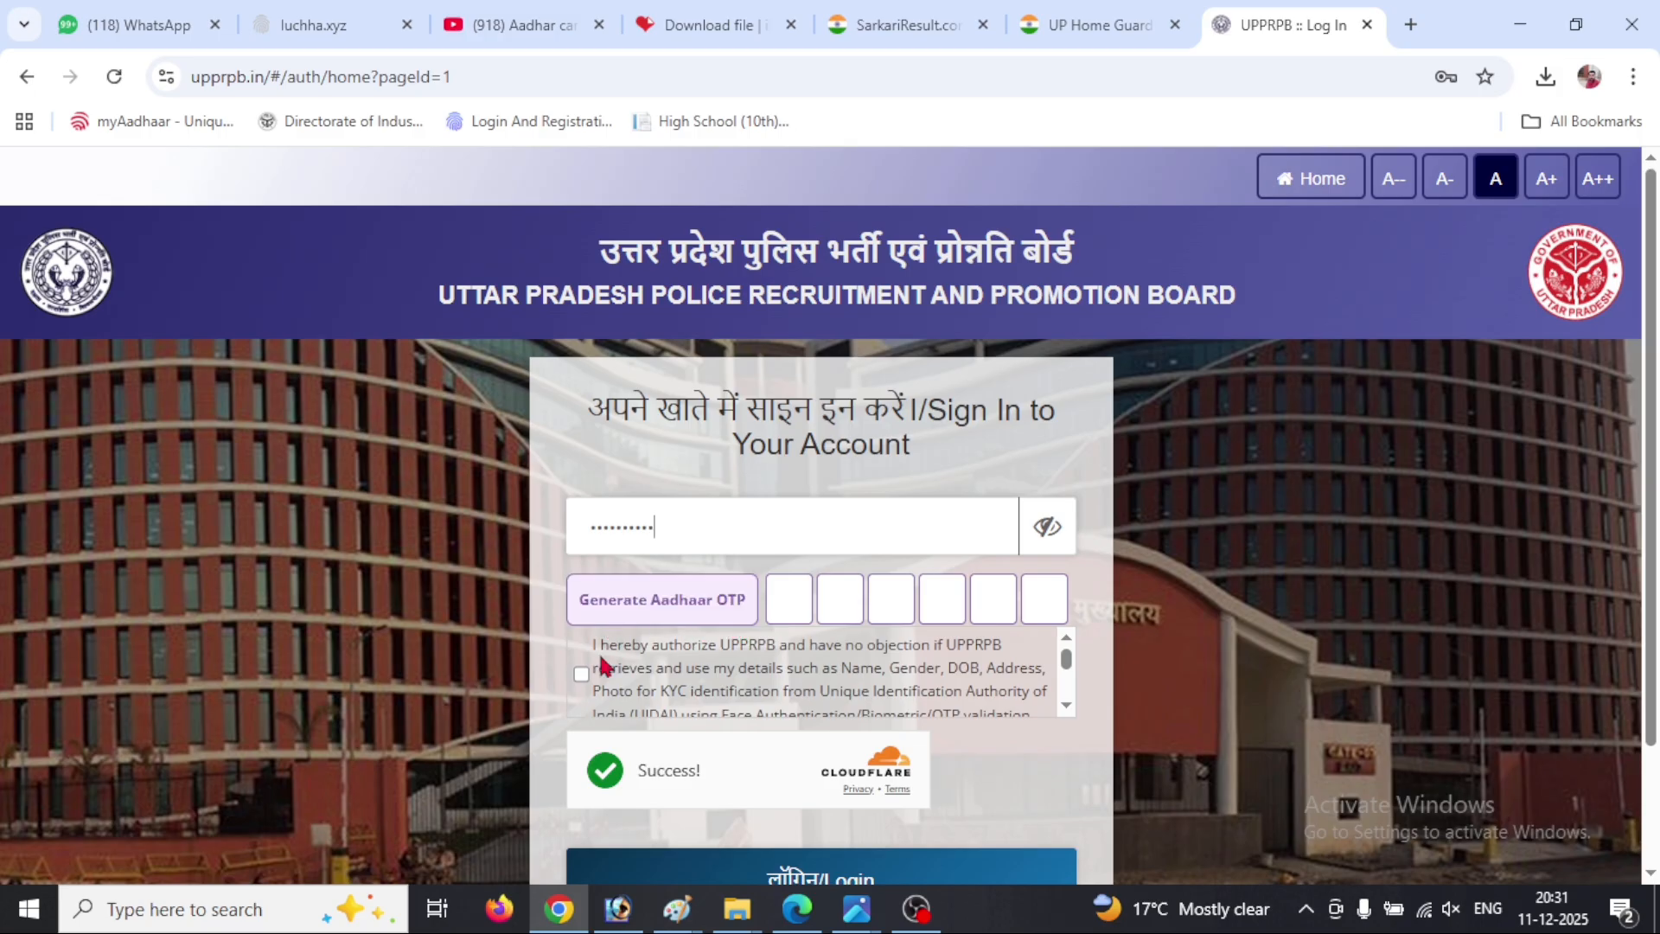
{"action": "left_click", "coordinate": [581, 673]}
{"action": "left_click", "coordinate": [655, 612]}
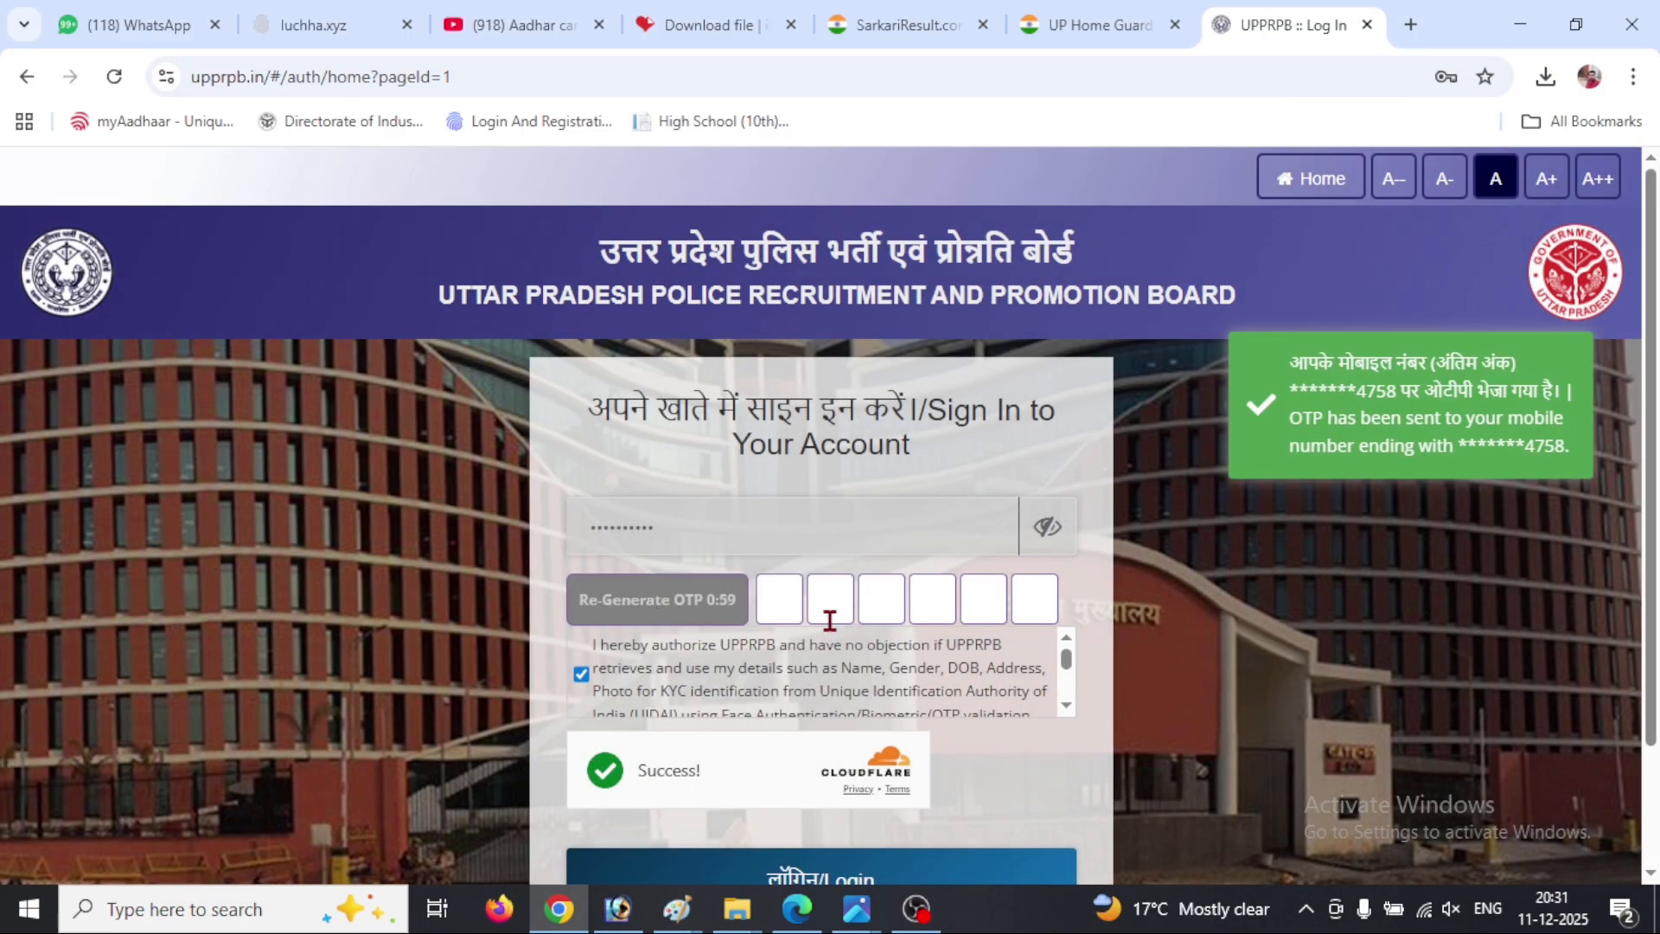
Enter the received OTP and log in to the candidate account
{"action": "left_click", "coordinate": [775, 597]}
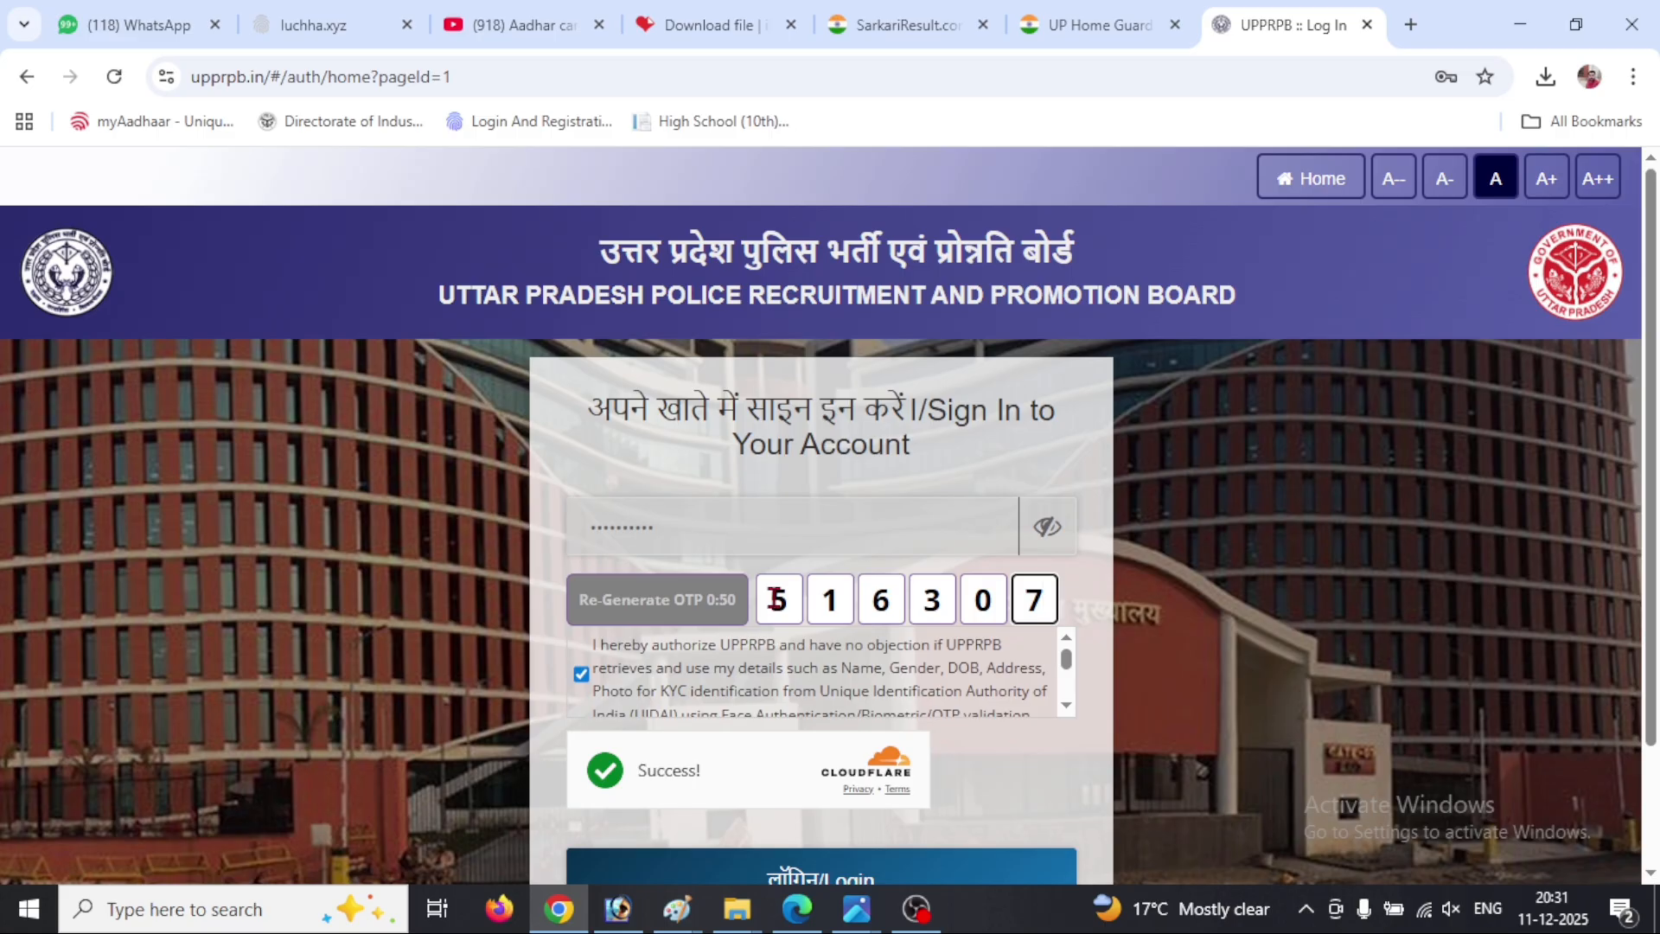
{"action": "scroll", "coordinate": [1620, 598], "scroll_direction": "down", "scroll_amount": 1}
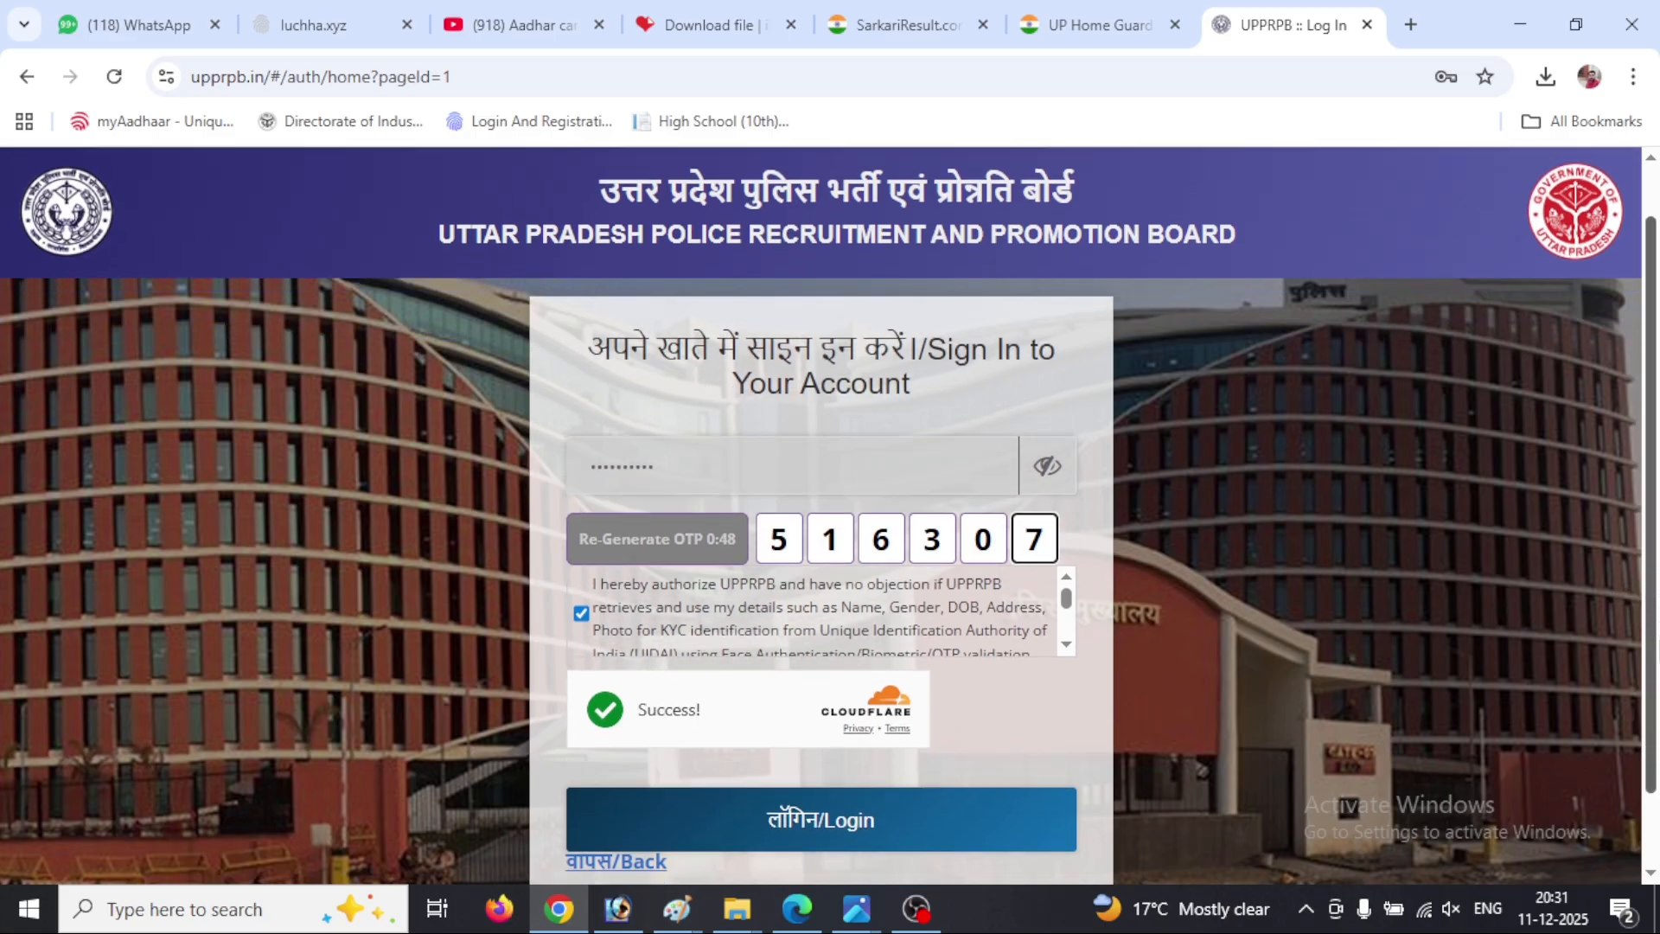
{"action": "left_click", "coordinate": [877, 812]}
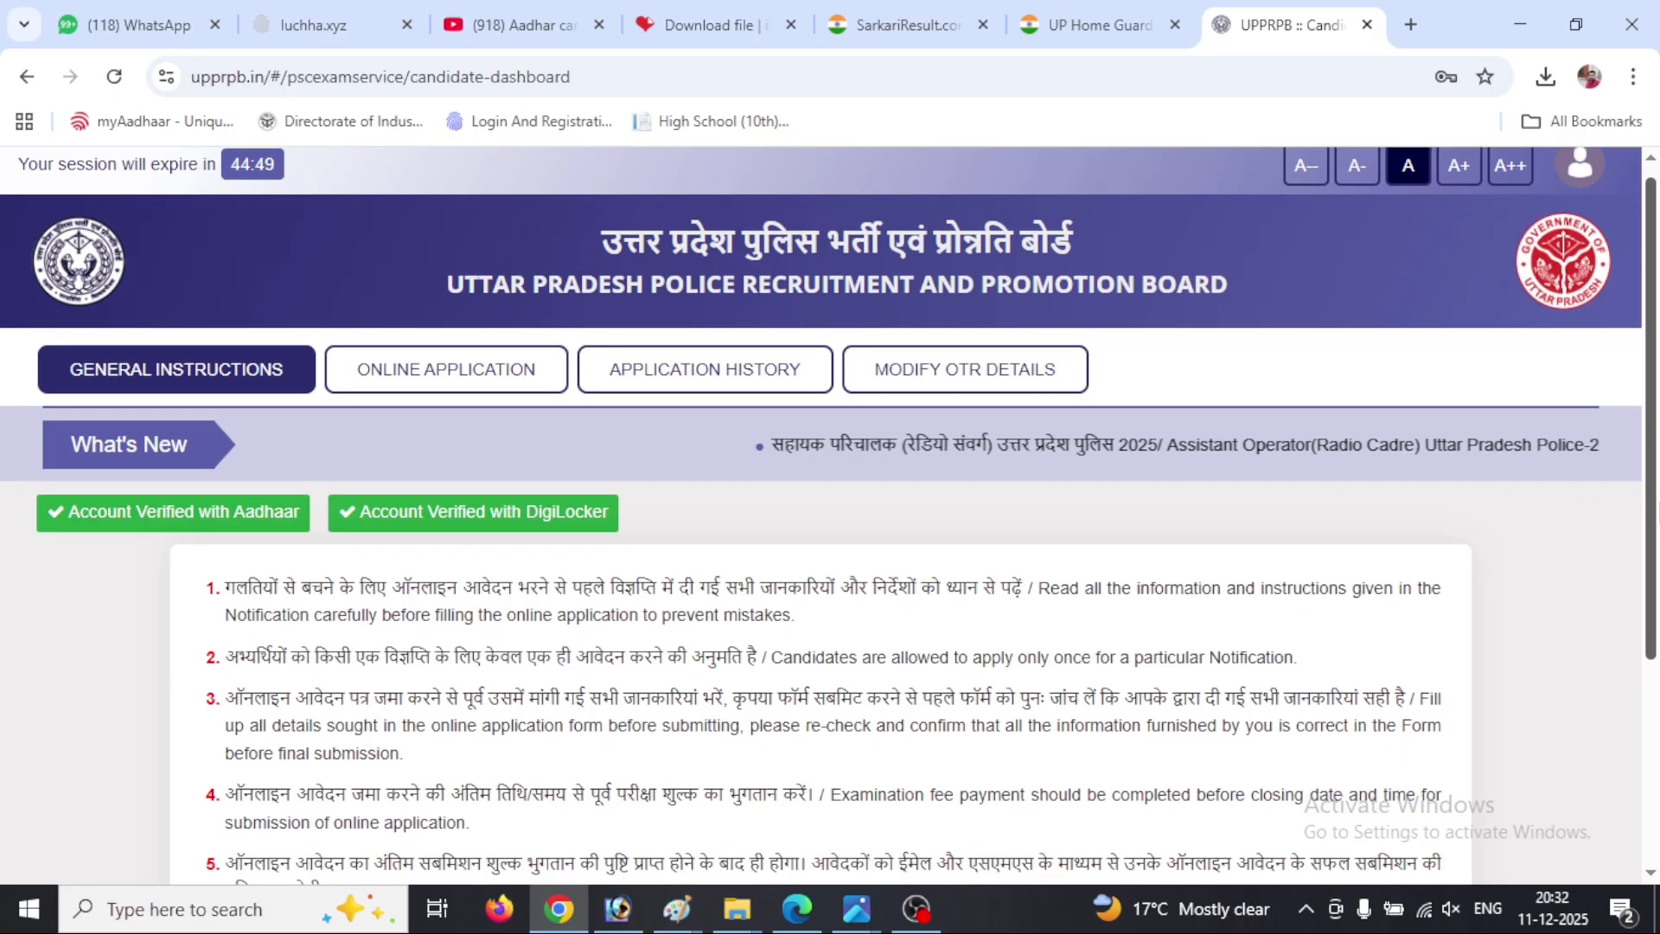
From Online Application, apply for Home Guards Enrolment-2025 with the not-debarred declaration ticked
{"action": "scroll", "coordinate": [828, 514], "scroll_direction": "down", "scroll_amount": 1}
{"action": "scroll", "coordinate": [360, 469], "scroll_direction": "down", "scroll_amount": 1}
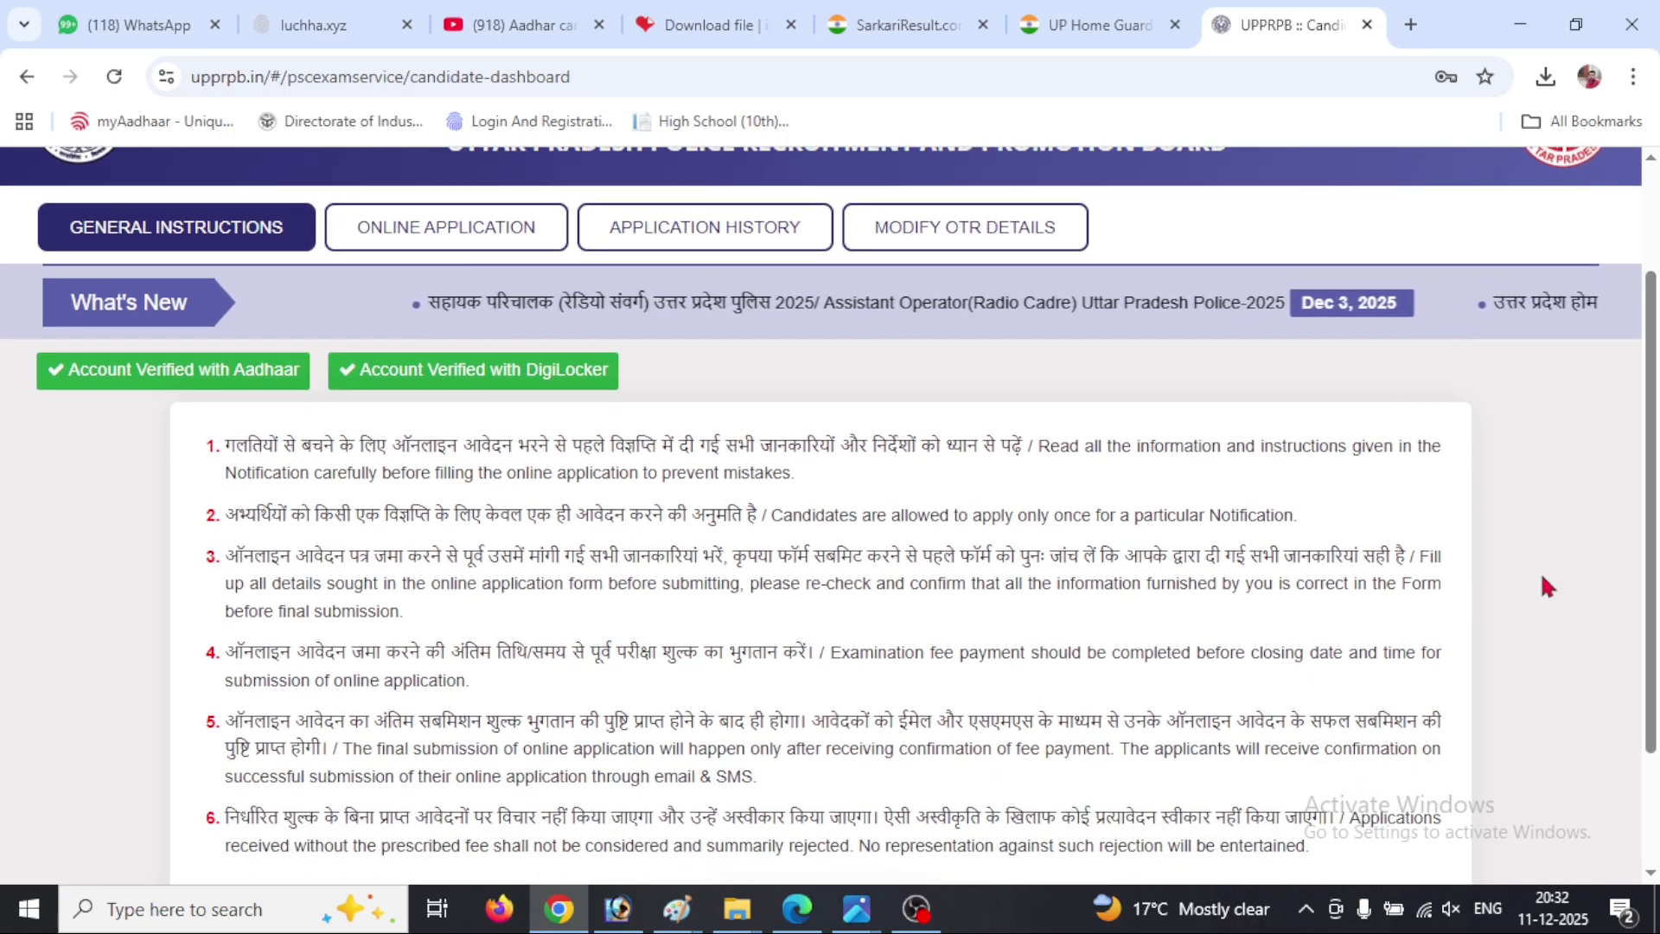
{"action": "scroll", "coordinate": [1545, 582], "scroll_direction": "down", "scroll_amount": 2}
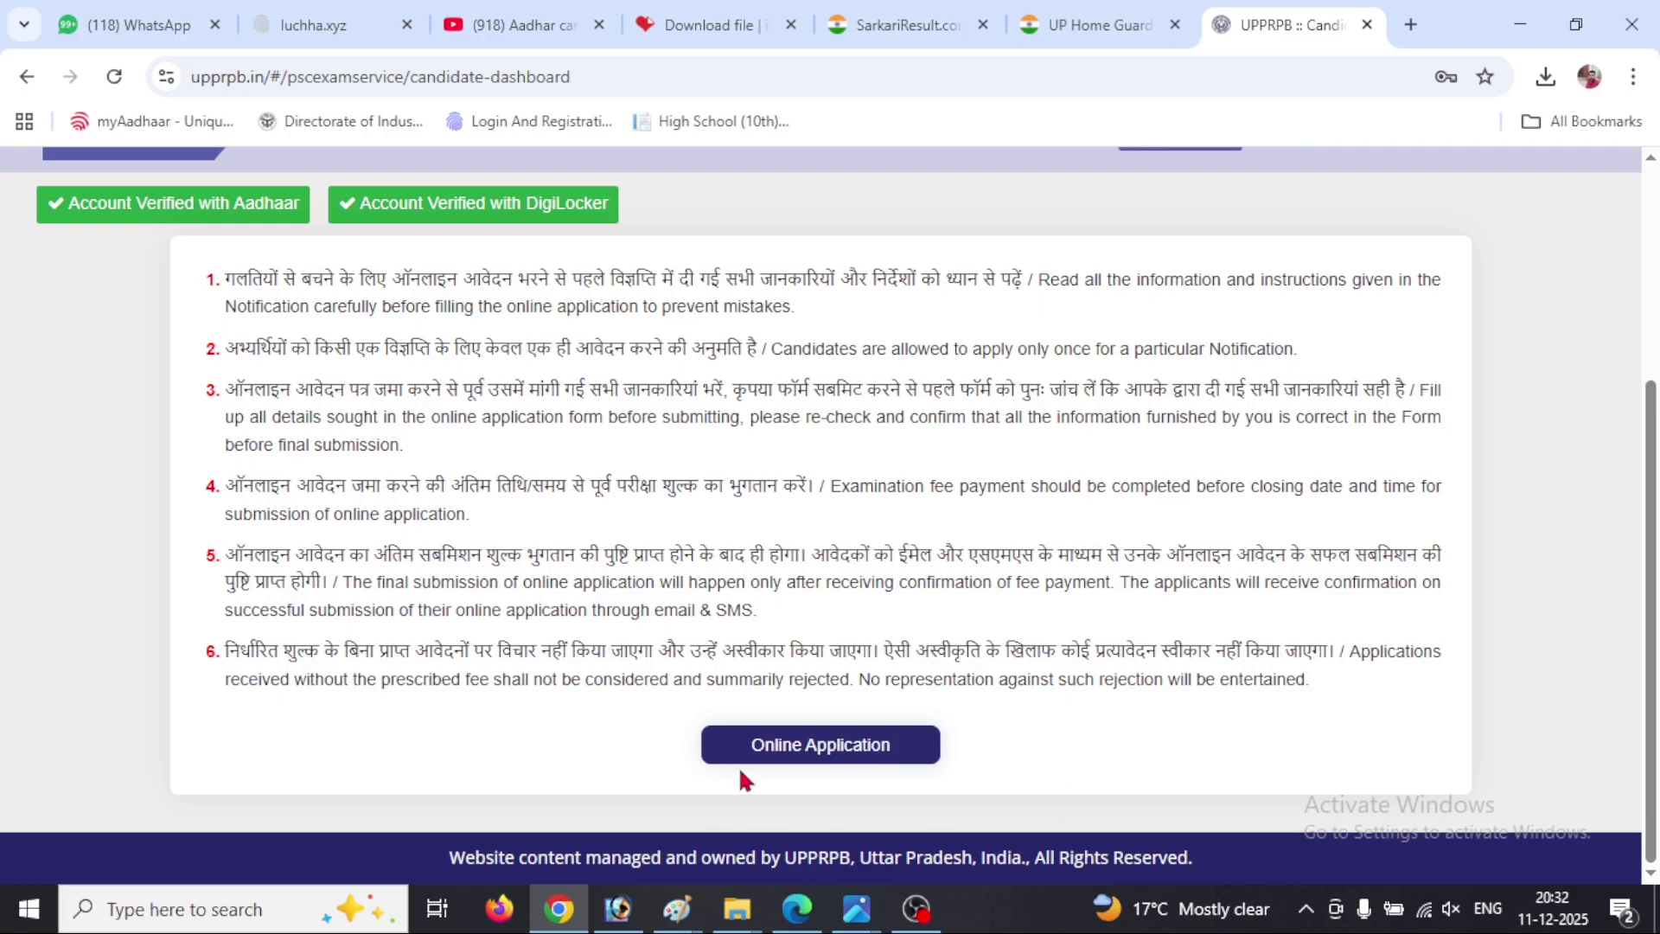
{"action": "left_click", "coordinate": [807, 756]}
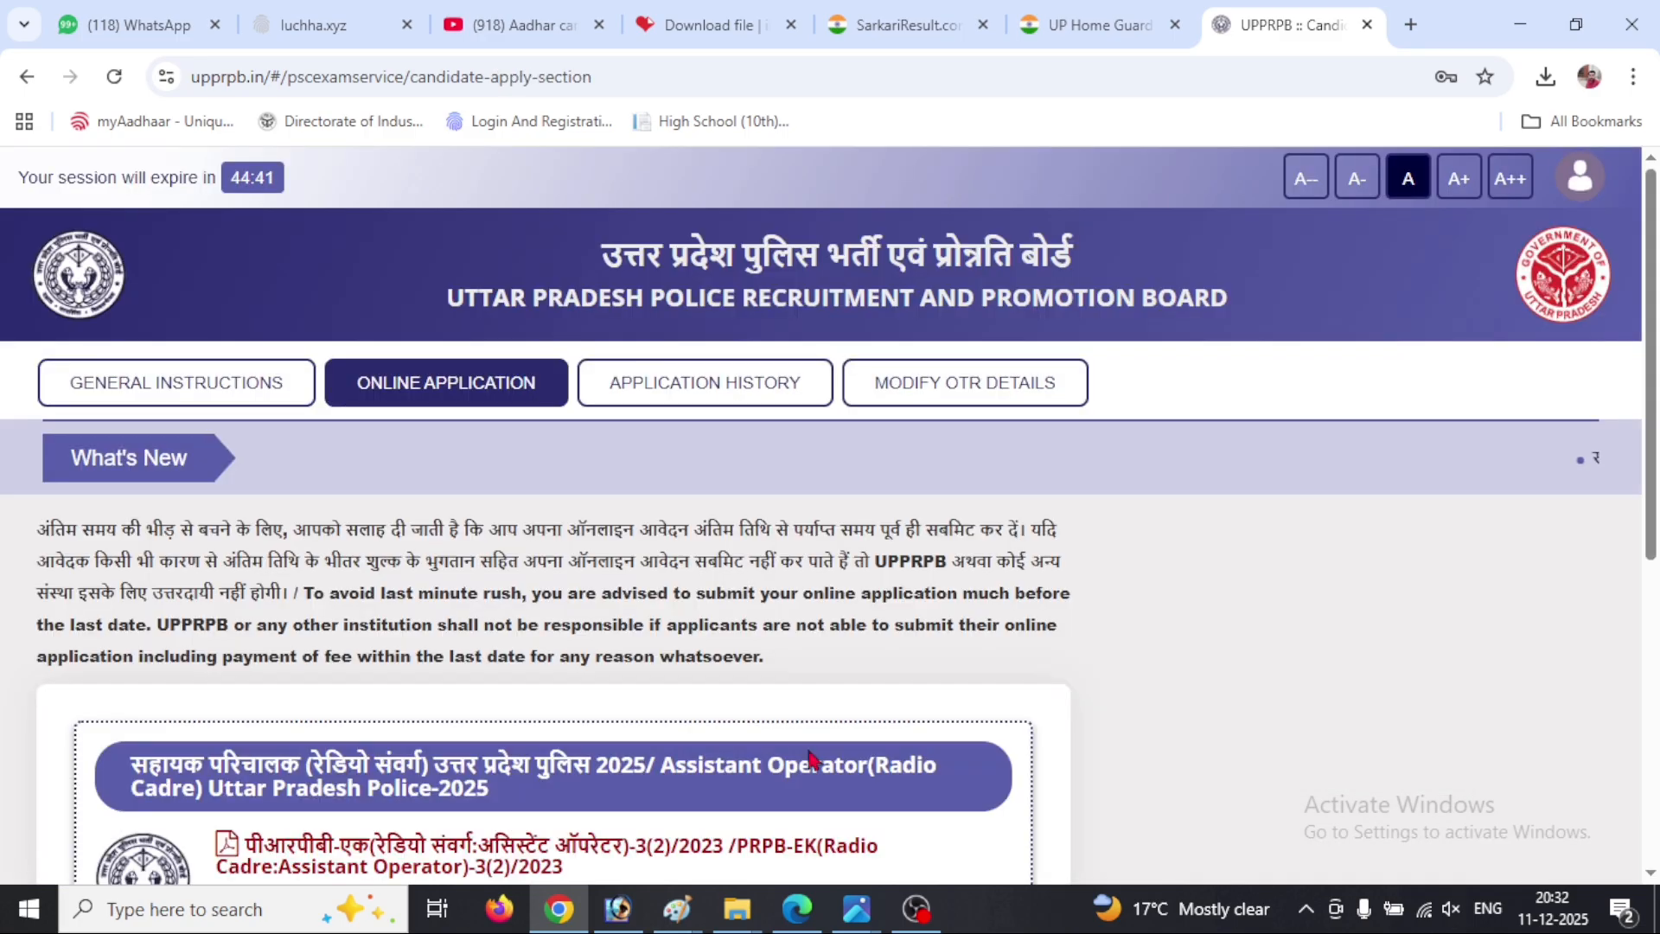
{"action": "scroll", "coordinate": [1282, 644], "scroll_direction": "down", "scroll_amount": 4}
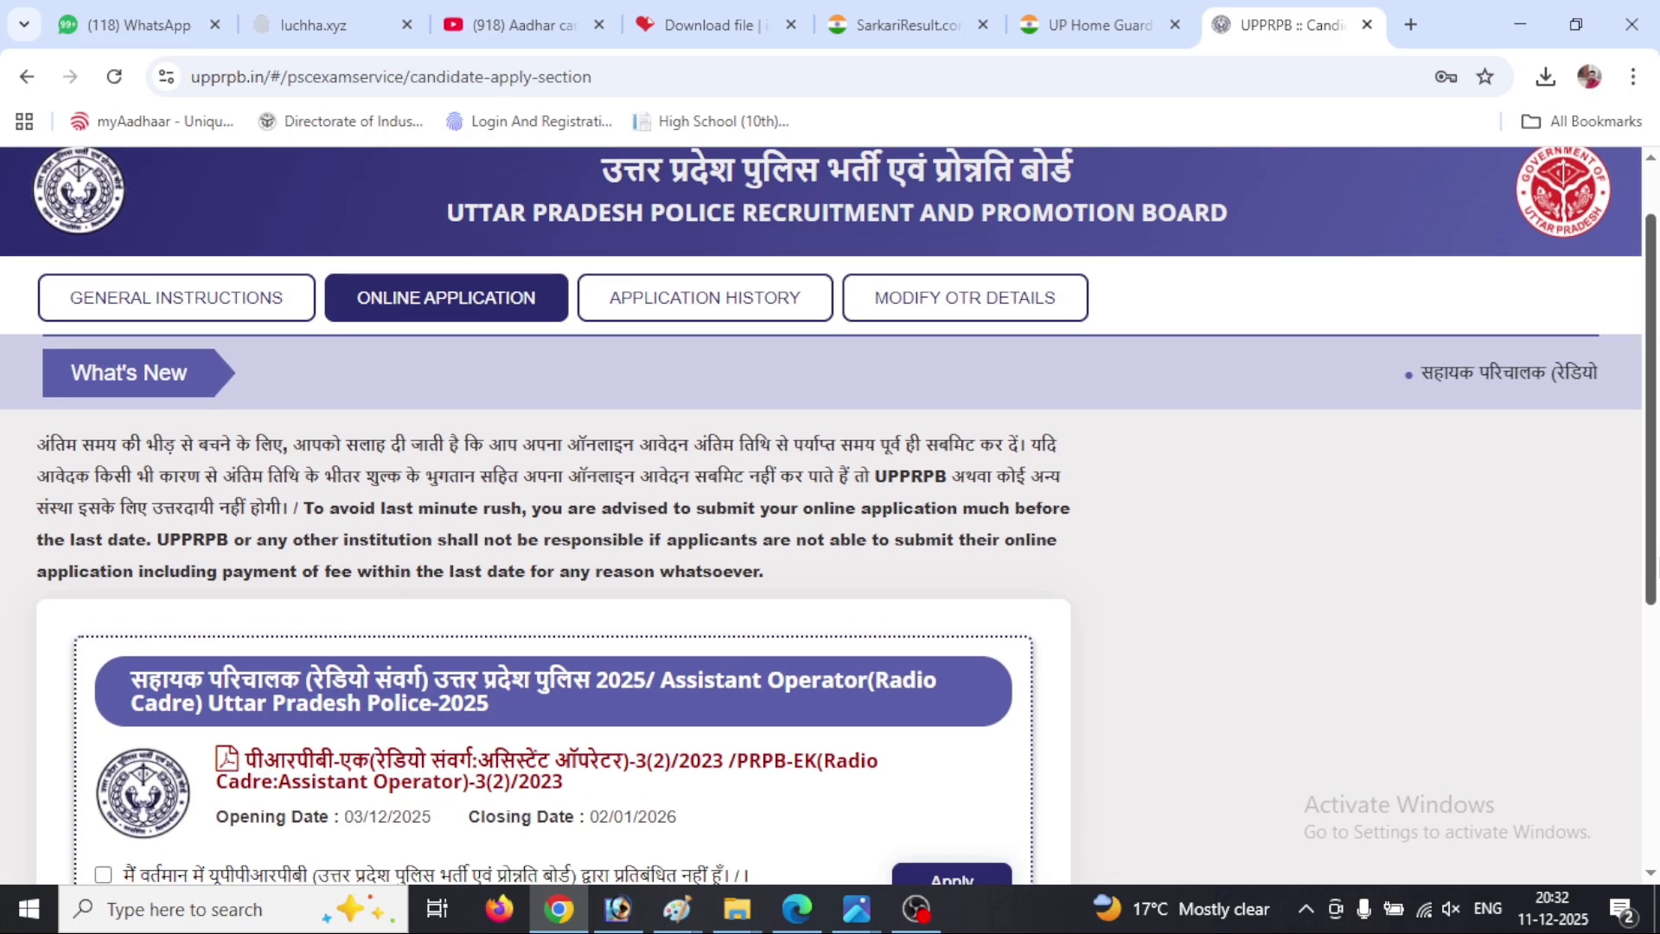
{"action": "scroll", "coordinate": [616, 736], "scroll_direction": "down", "scroll_amount": 2}
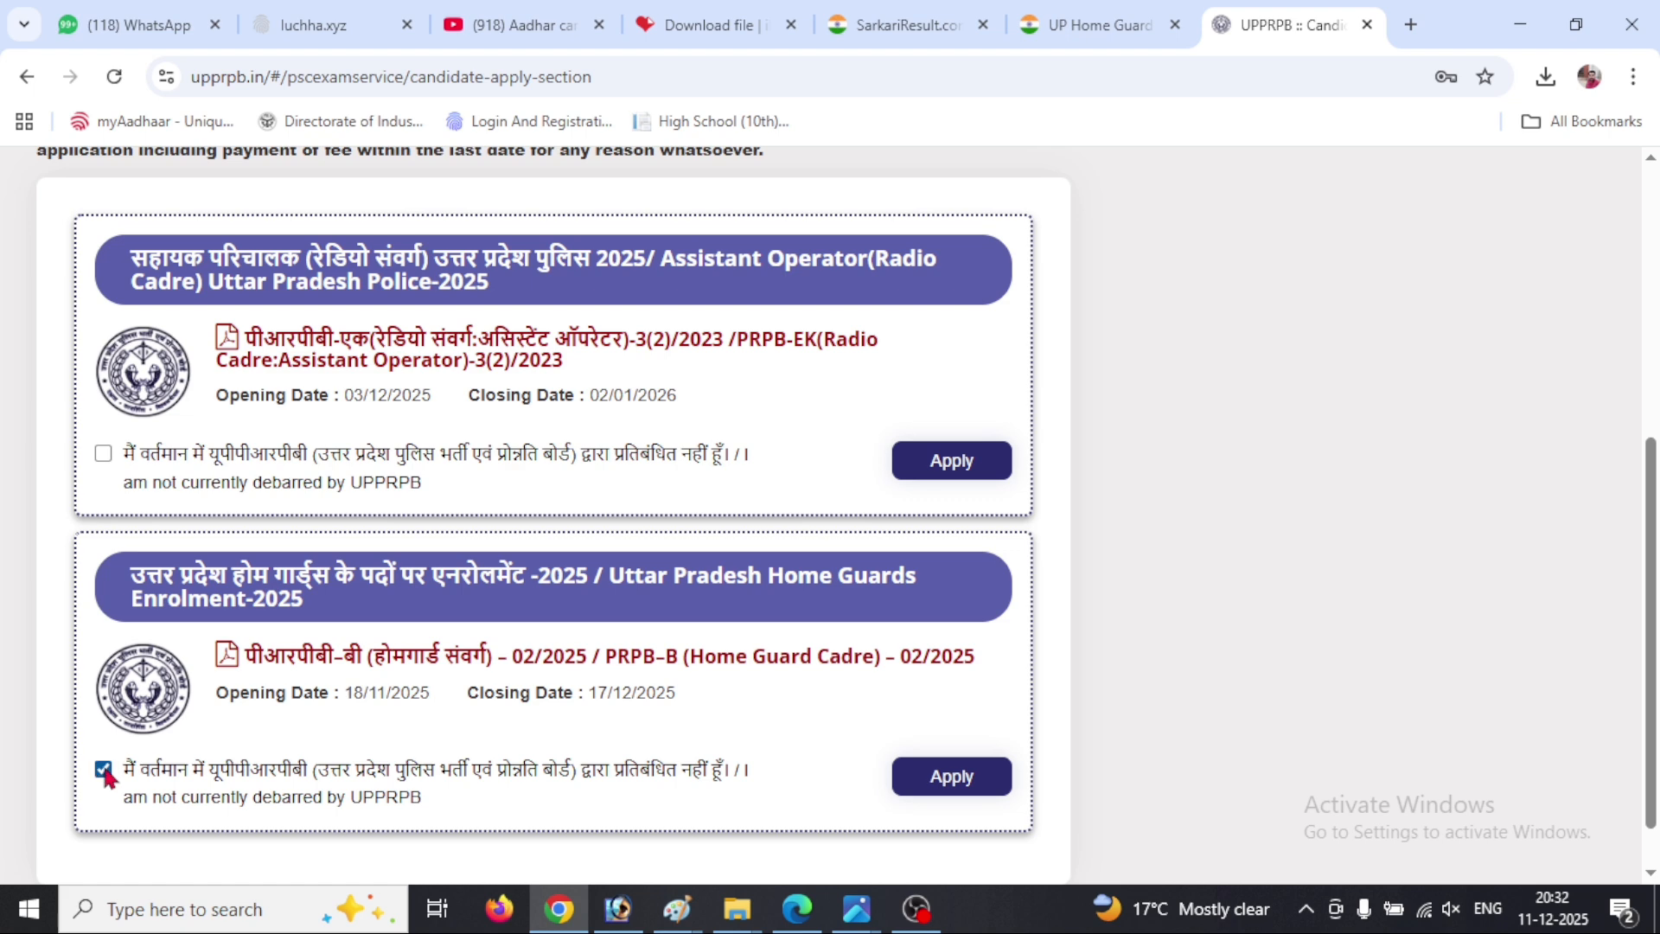
{"action": "left_click", "coordinate": [951, 783]}
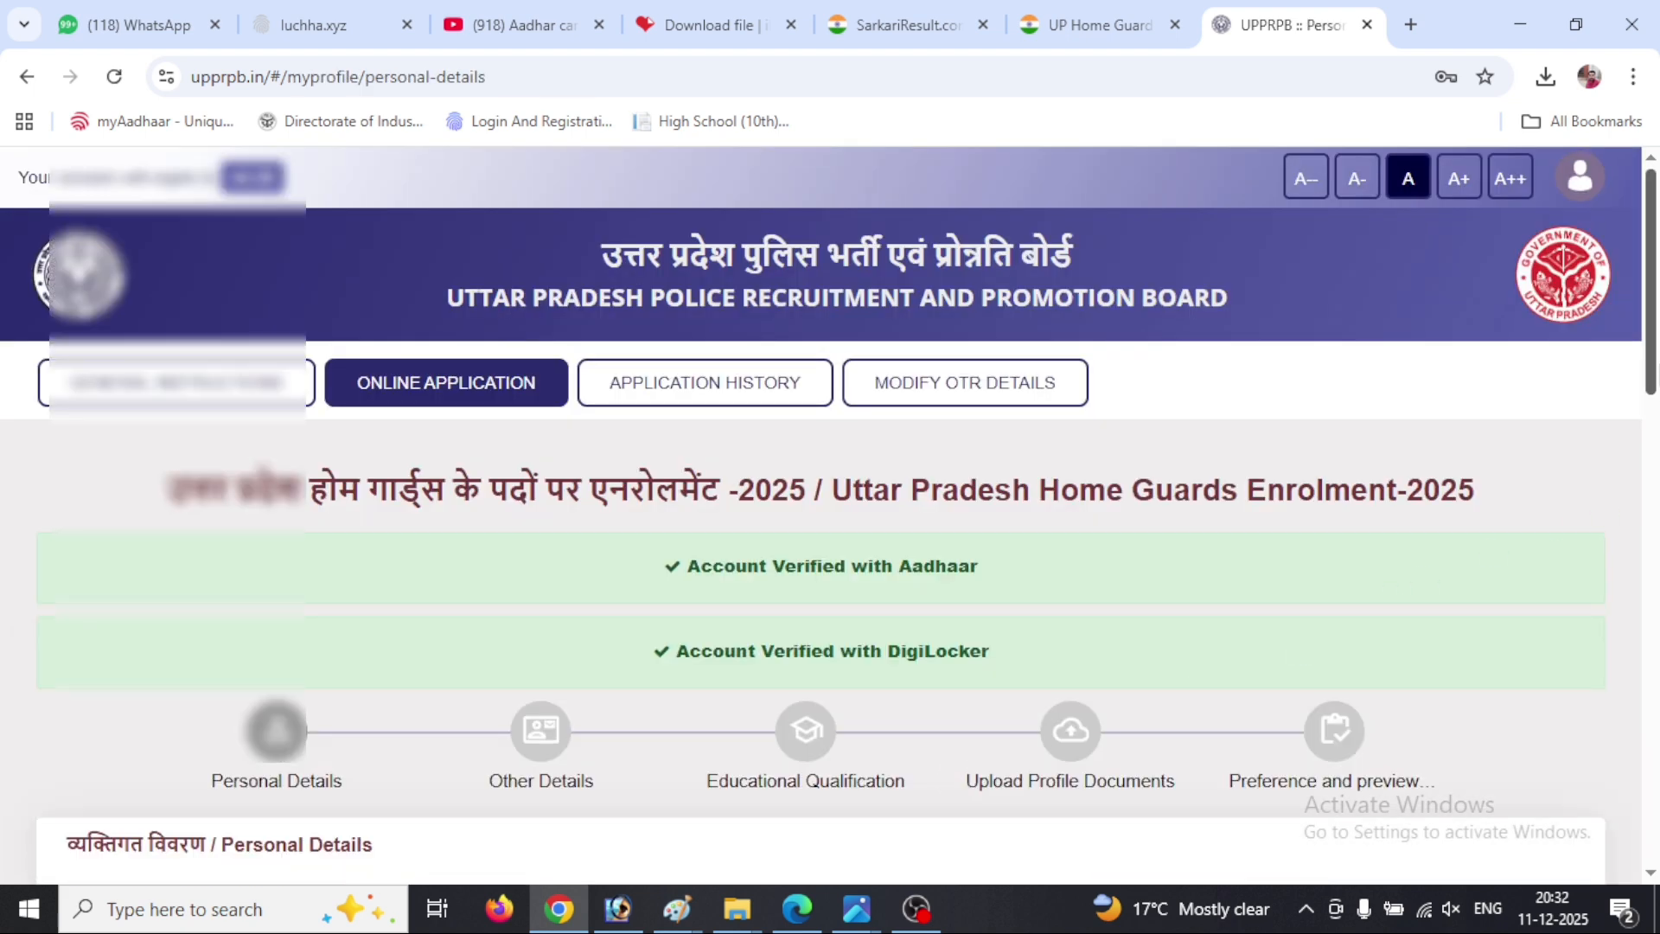
Enter the mother's full name in the Mother's Name field
{"action": "scroll", "coordinate": [830, 515], "scroll_direction": "down", "scroll_amount": 5}
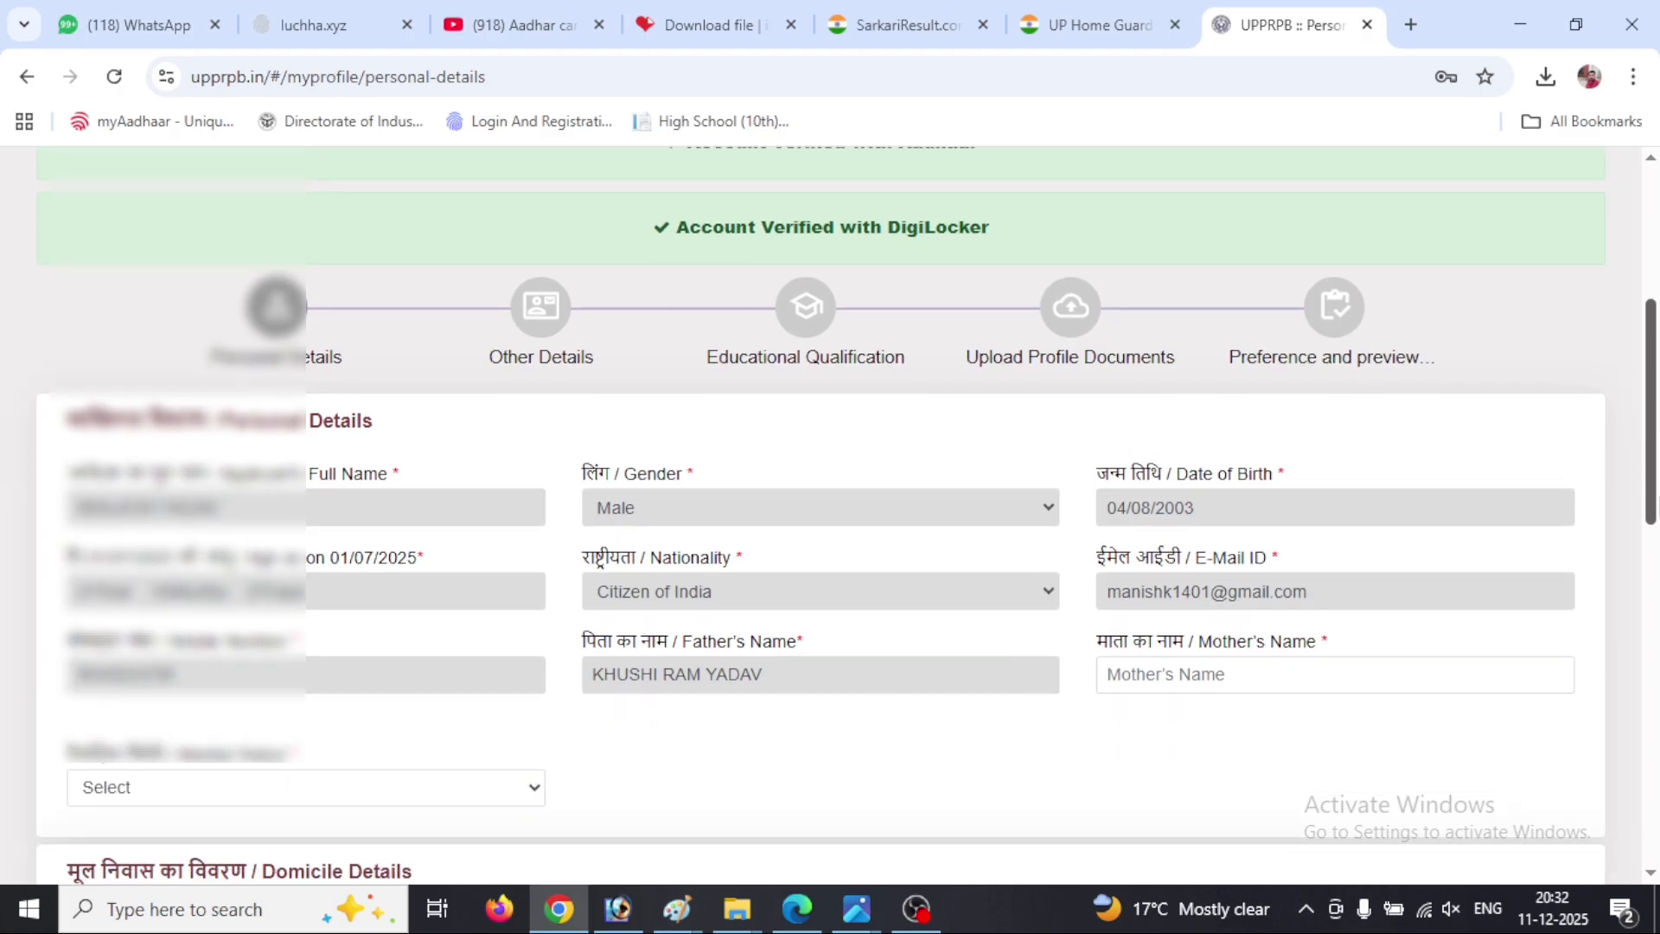
{"action": "scroll", "coordinate": [830, 518], "scroll_direction": "down", "scroll_amount": 1}
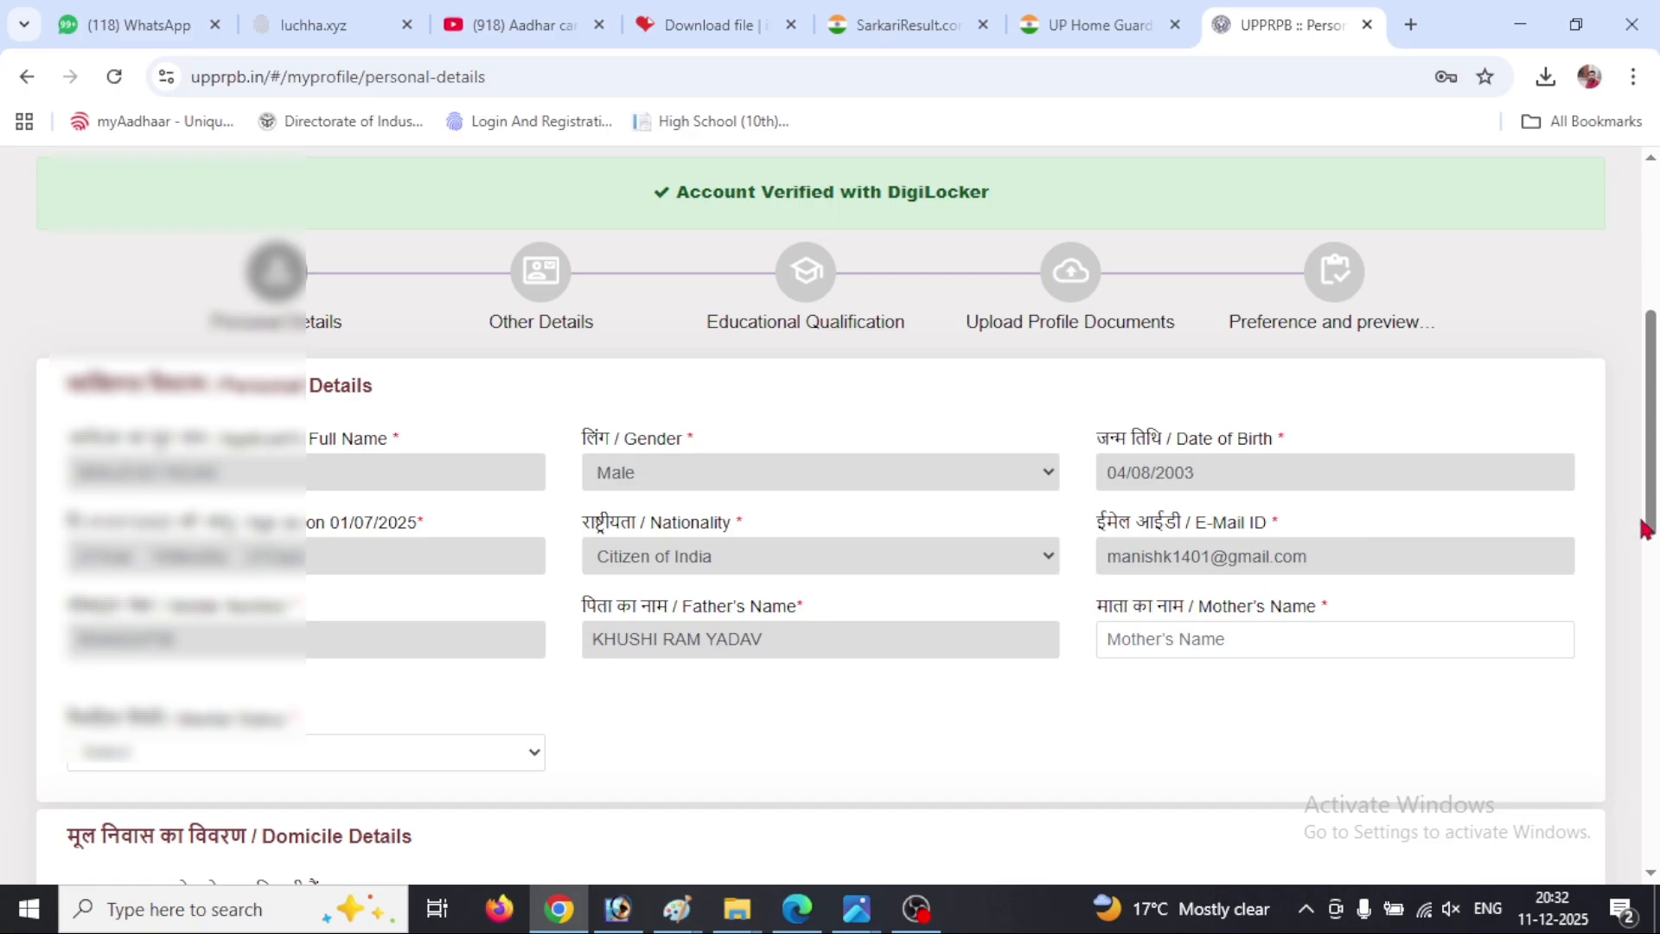
{"action": "left_click_drag", "start_coordinate": [1649, 523], "coordinate": [1648, 542]}
{"action": "left_click", "coordinate": [1245, 571]}
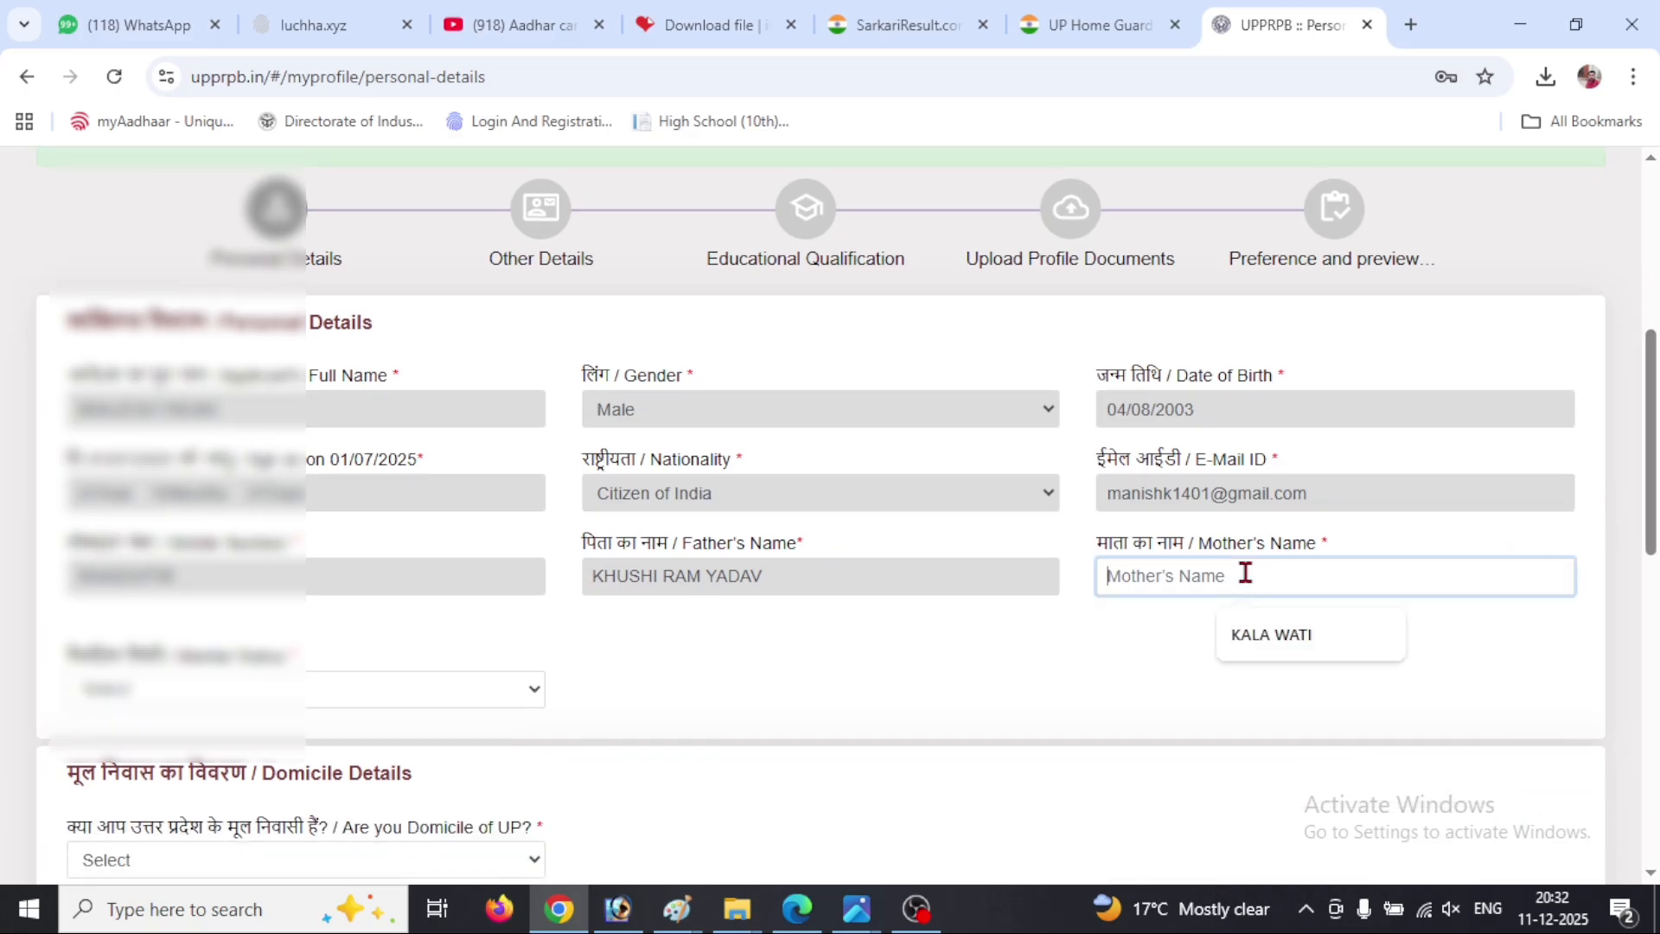
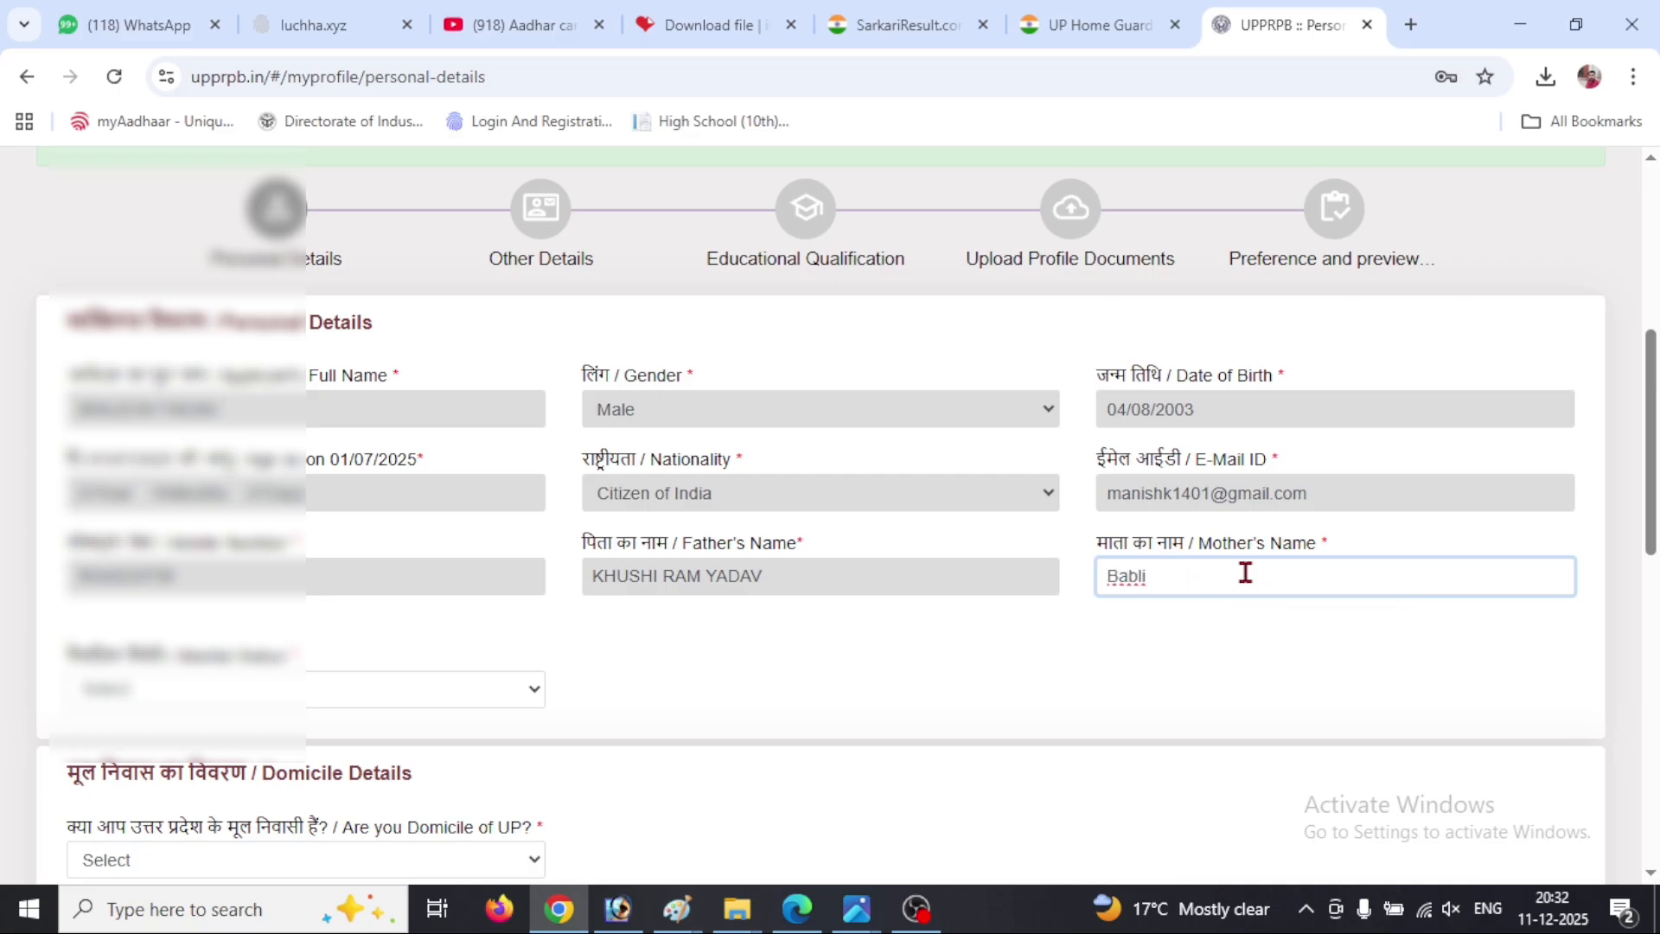
{"action": "left_click", "coordinate": [1154, 681]}
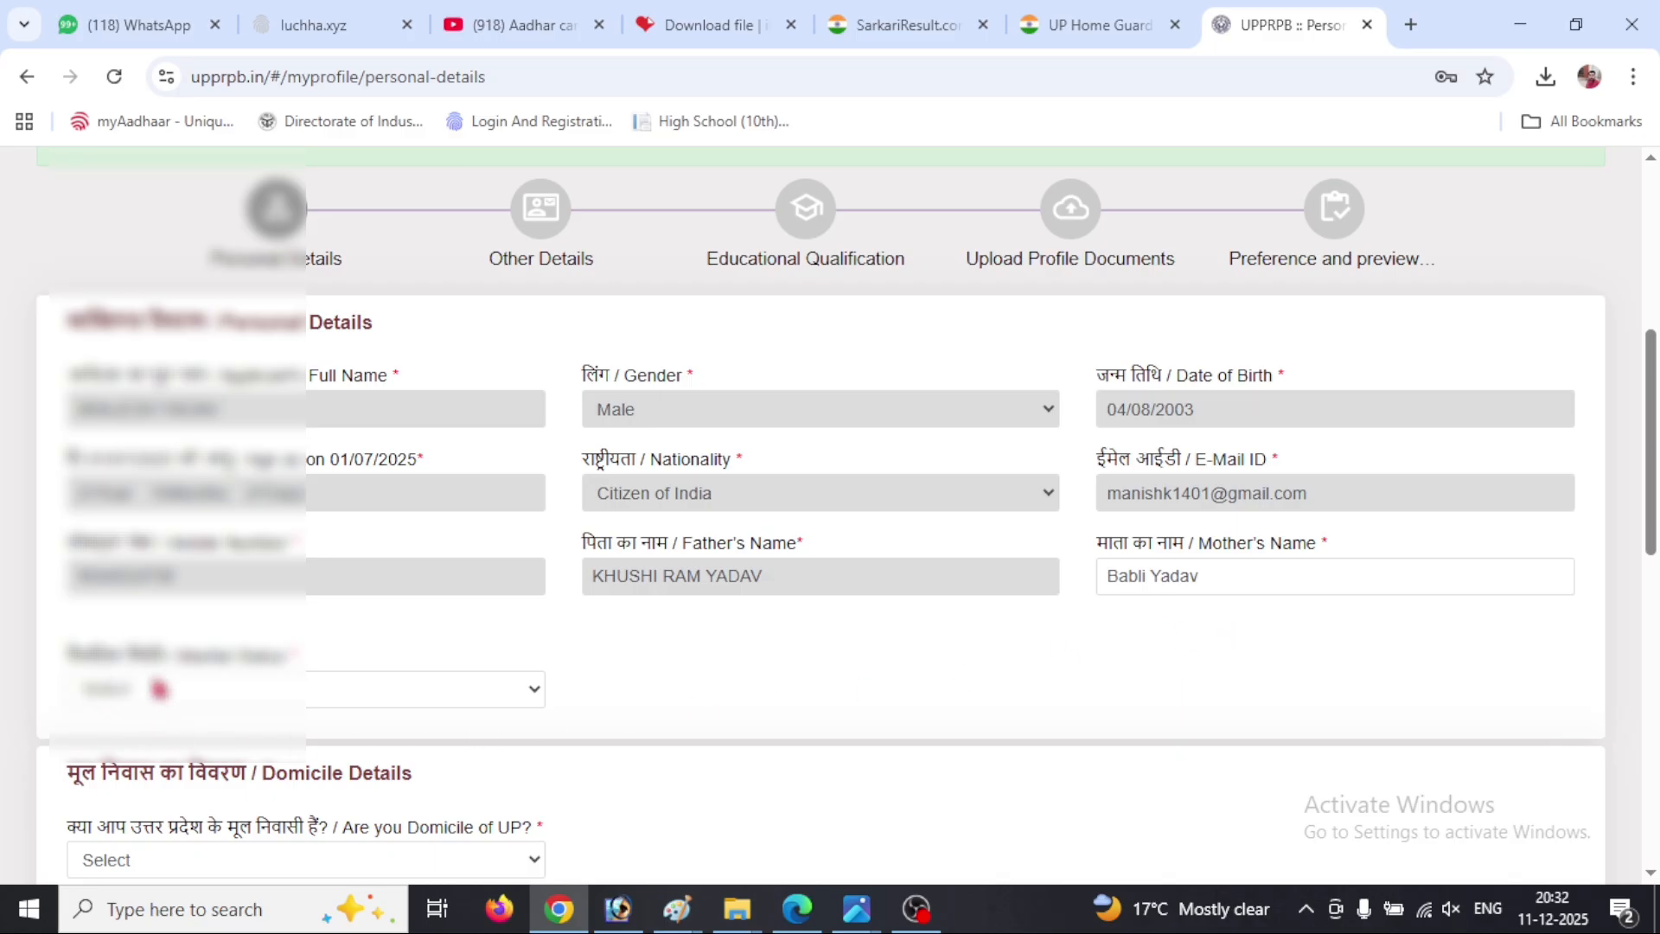
Set the marital status to Unmarried
{"action": "left_click", "coordinate": [142, 696]}
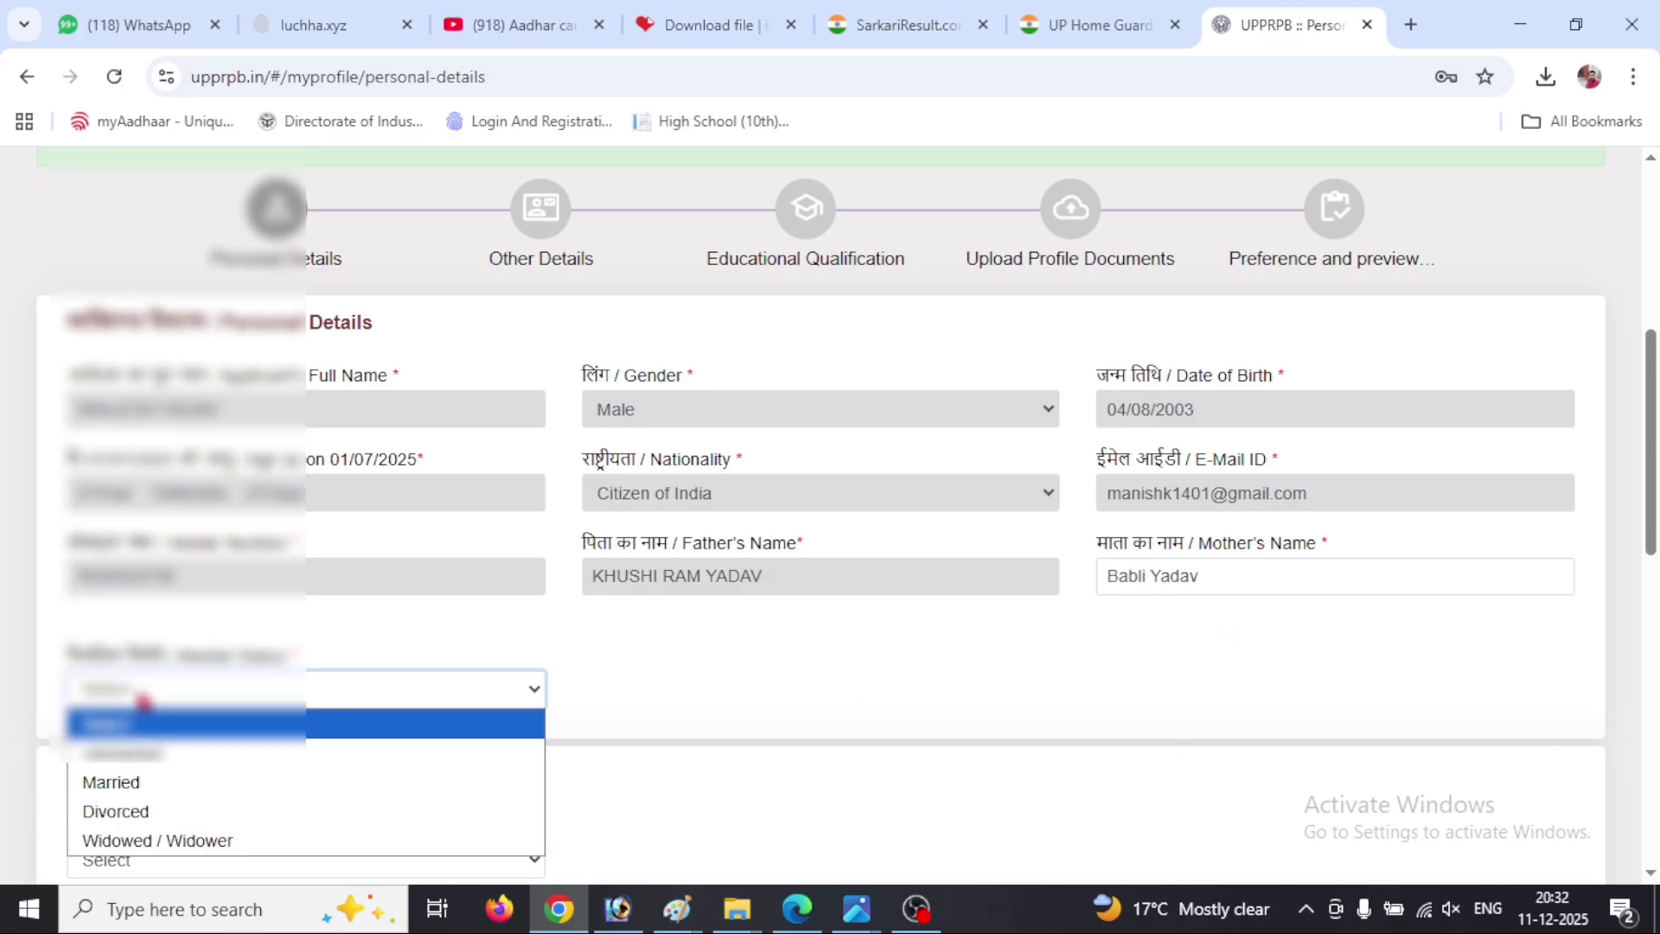
{"action": "left_click", "coordinate": [145, 761]}
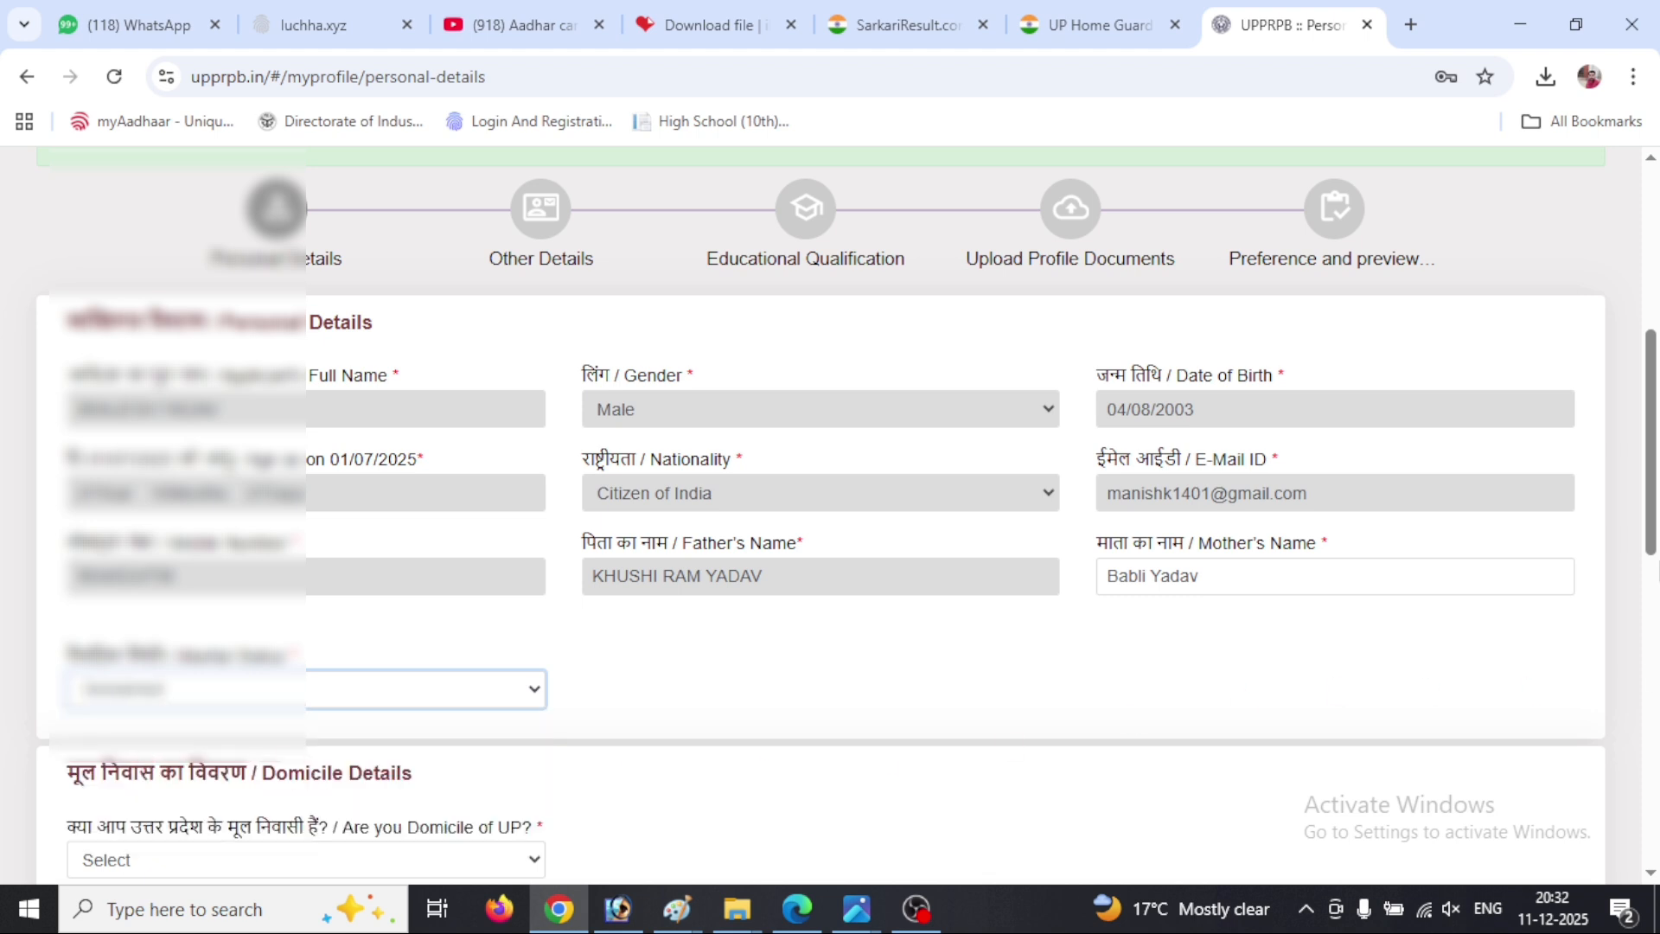
{"action": "left_click_drag", "start_coordinate": [1653, 508], "coordinate": [1653, 691]}
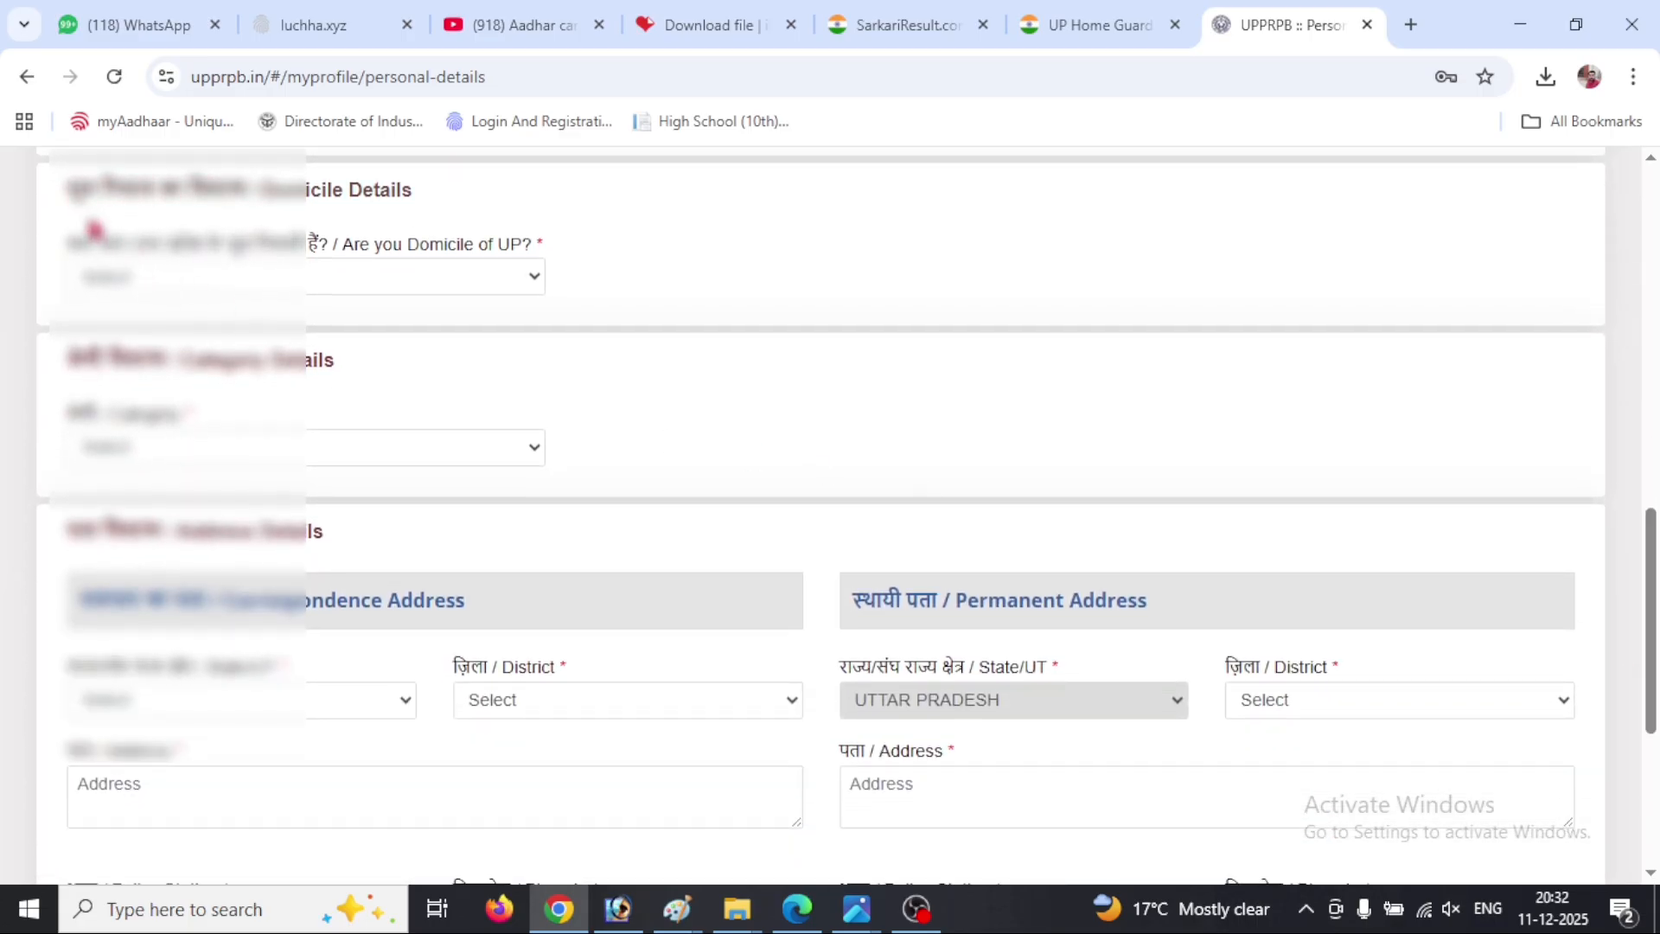
Set UP domicile to Yes, issuing district Kanpur Nagar and issuing authority Tehsildar
{"action": "left_click", "coordinate": [246, 275]}
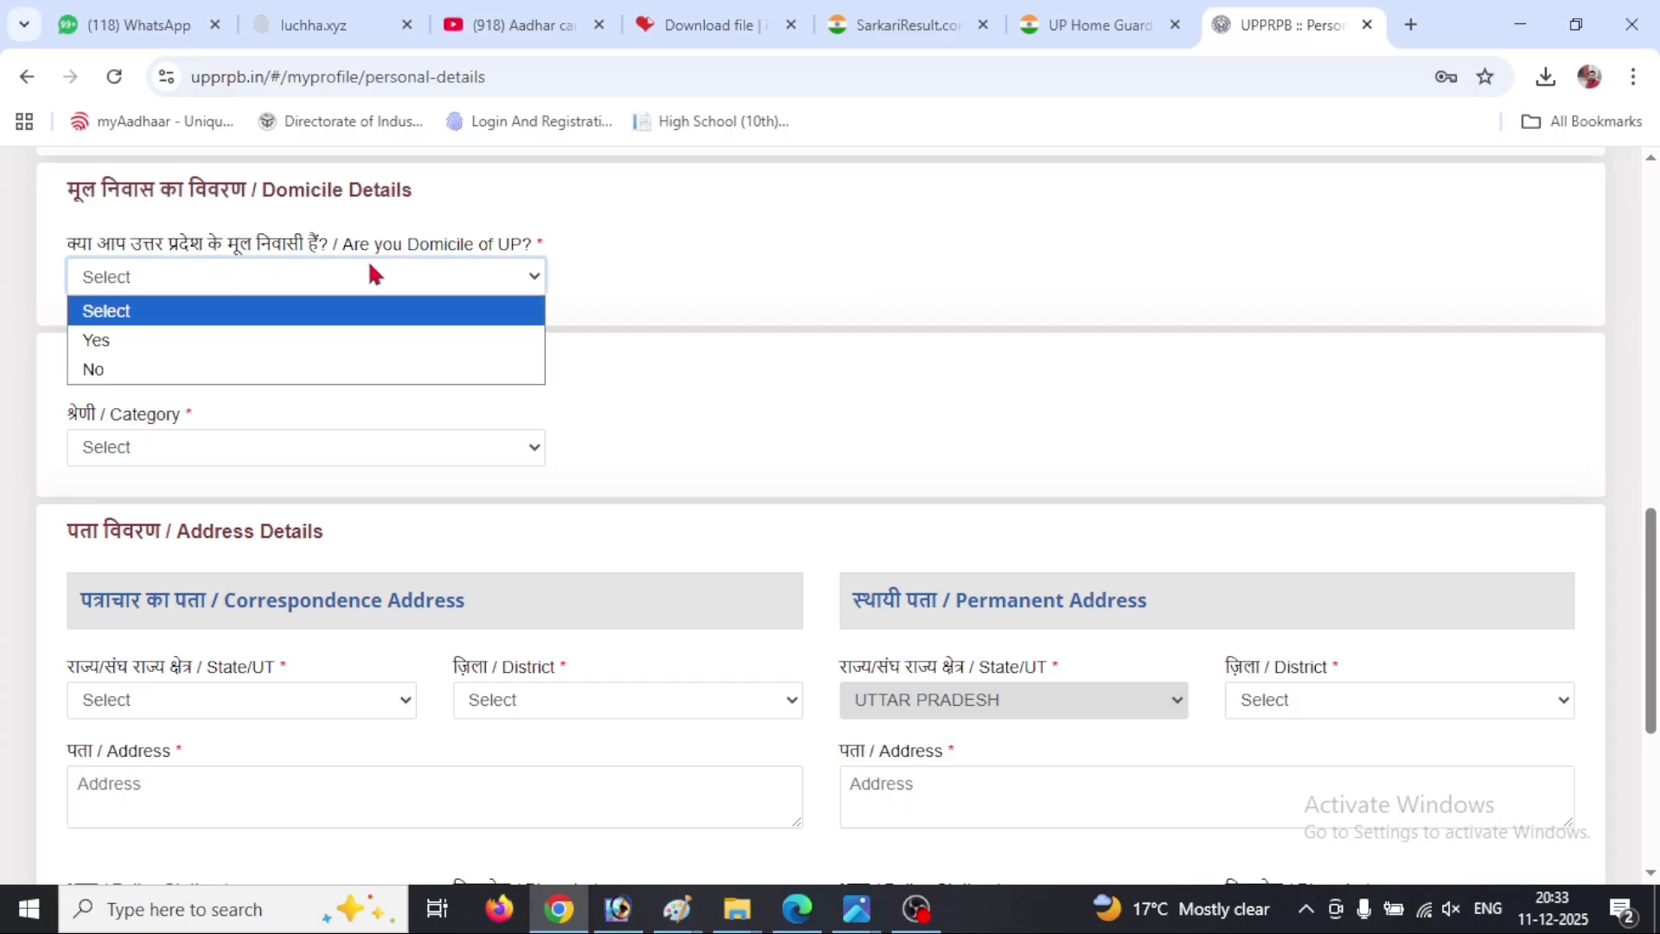
{"action": "left_click", "coordinate": [201, 340]}
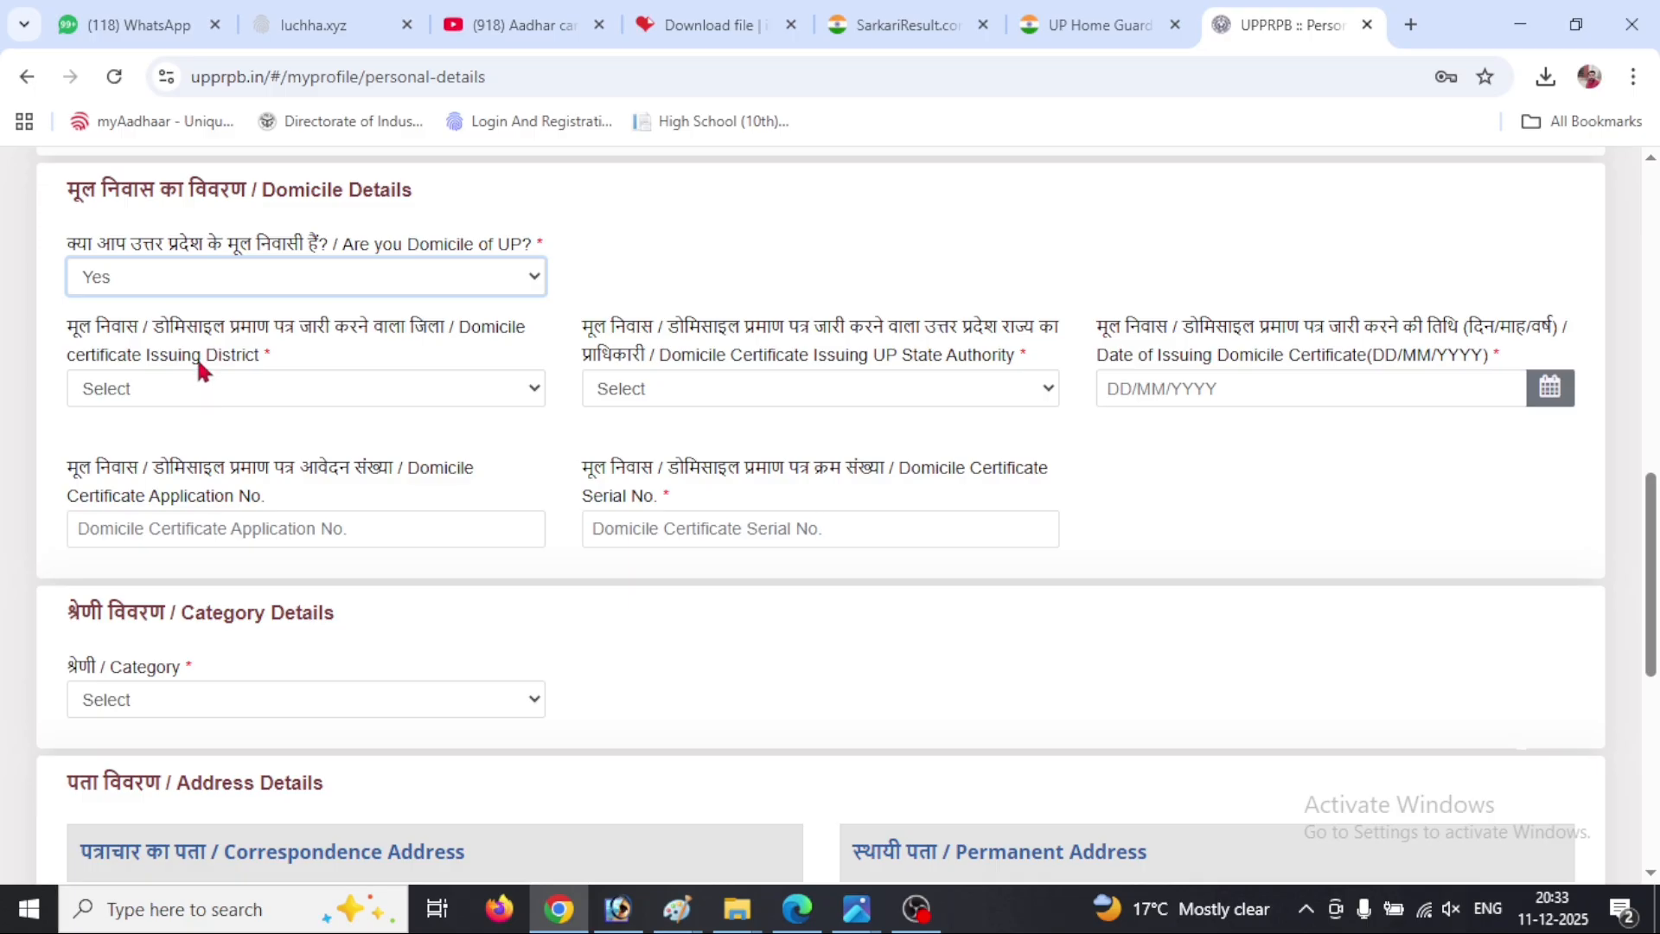
{"action": "left_click", "coordinate": [169, 393]}
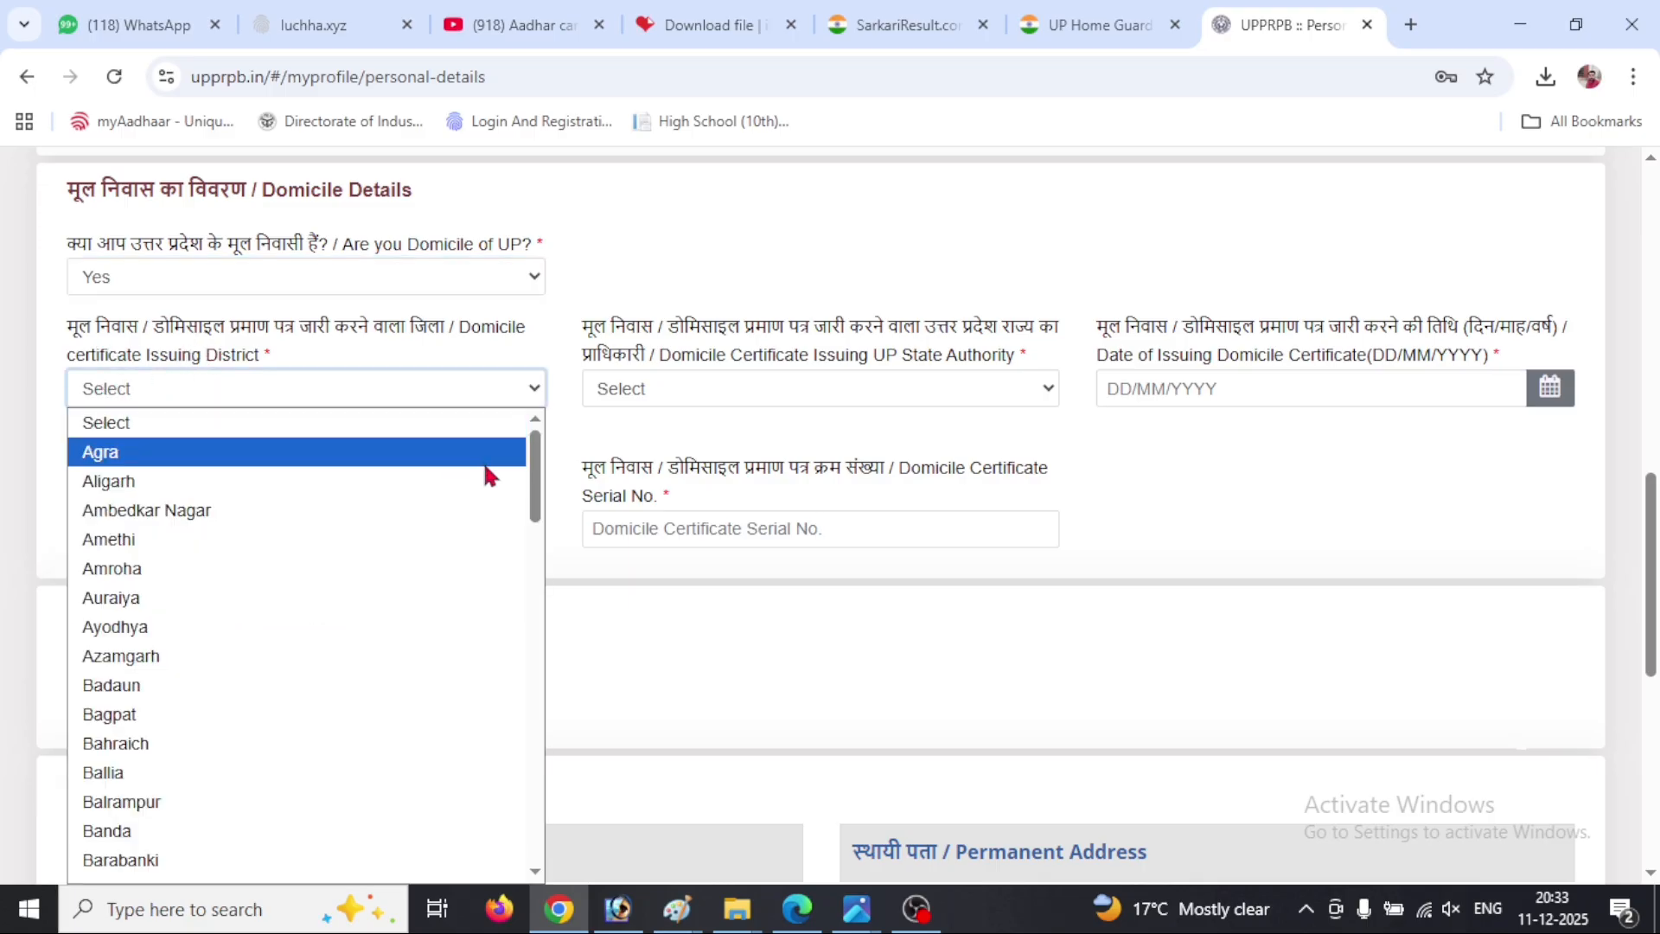
{"action": "left_click_drag", "start_coordinate": [535, 478], "coordinate": [542, 501]}
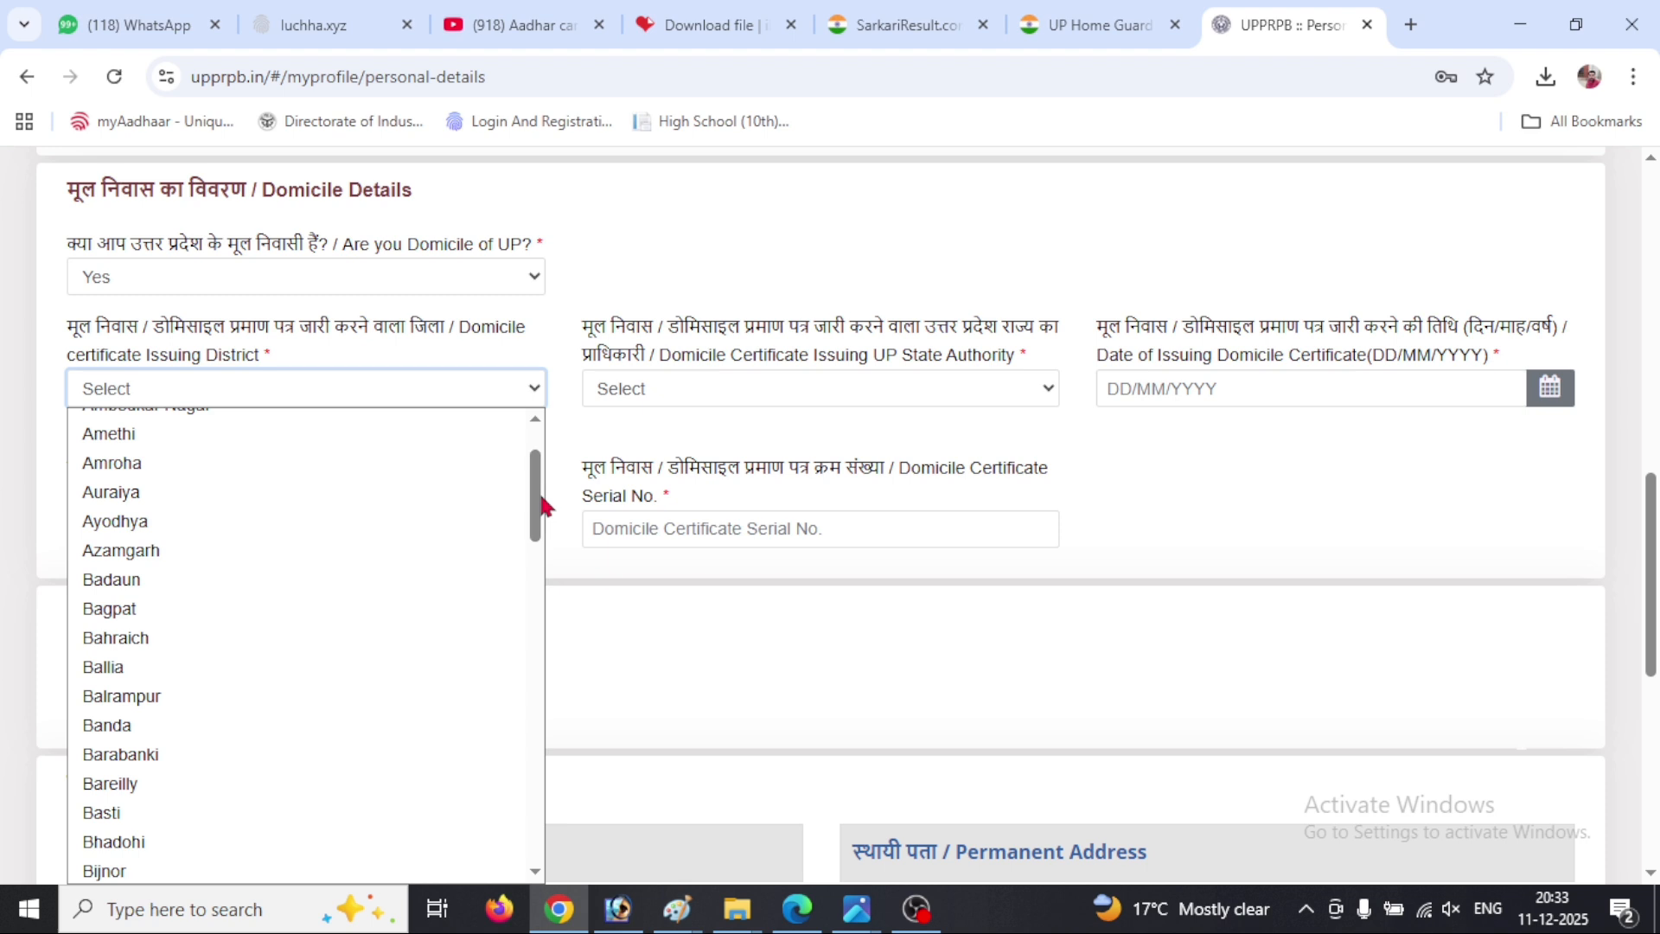
{"action": "left_click_drag", "start_coordinate": [542, 504], "coordinate": [545, 665]}
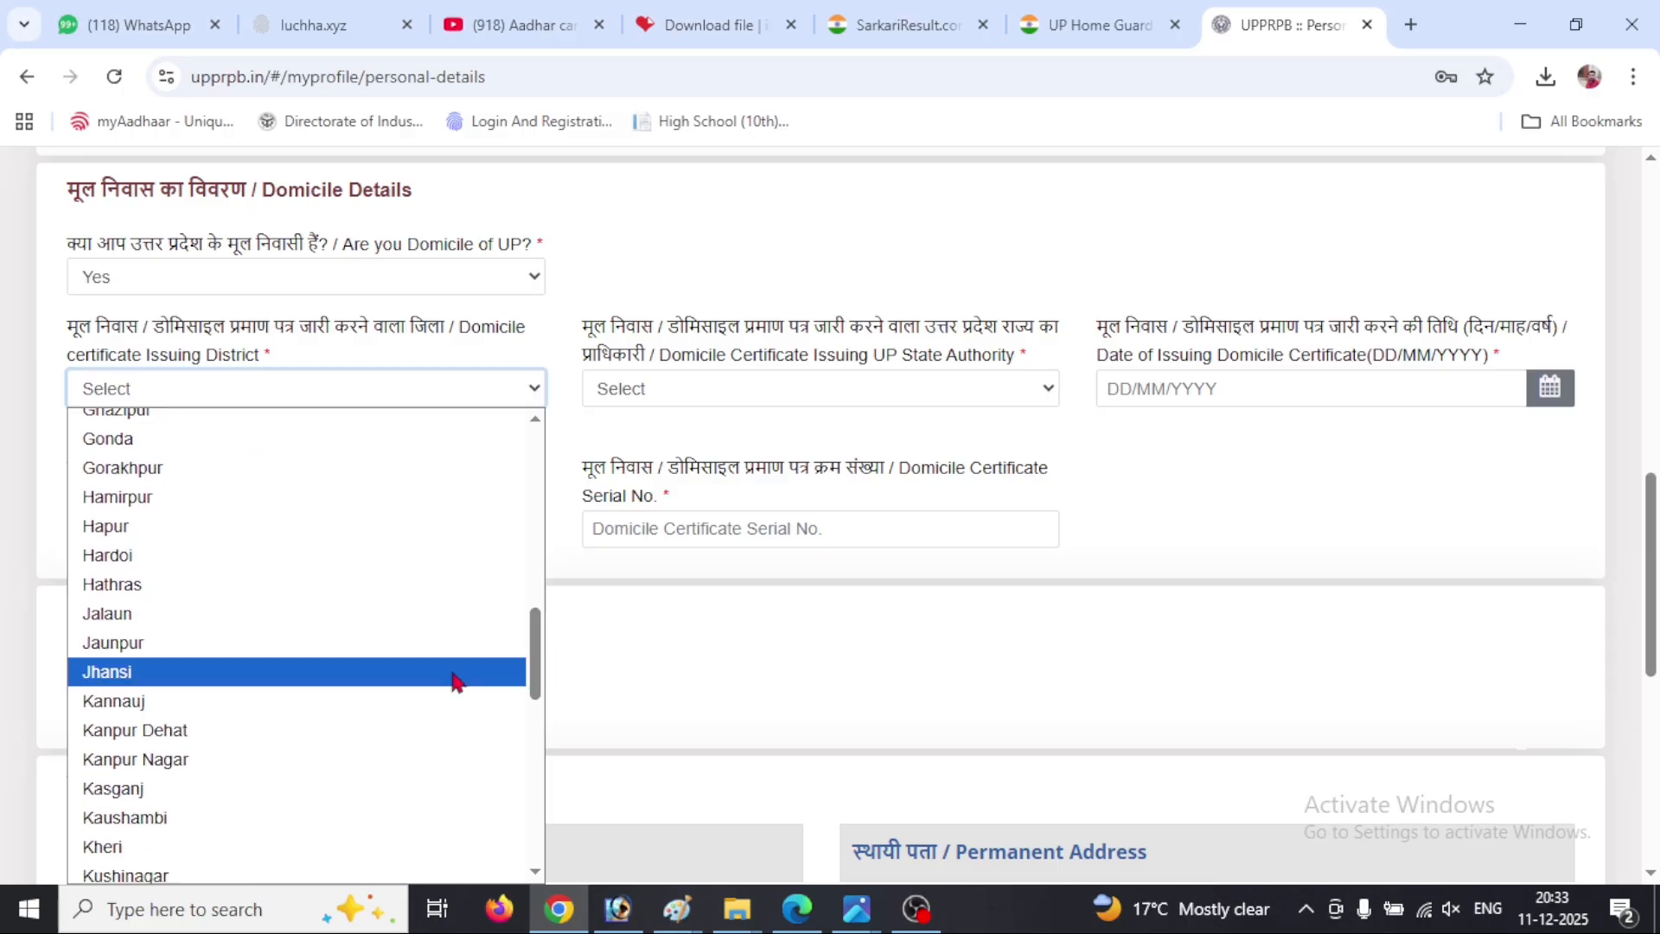
{"action": "left_click", "coordinate": [218, 761]}
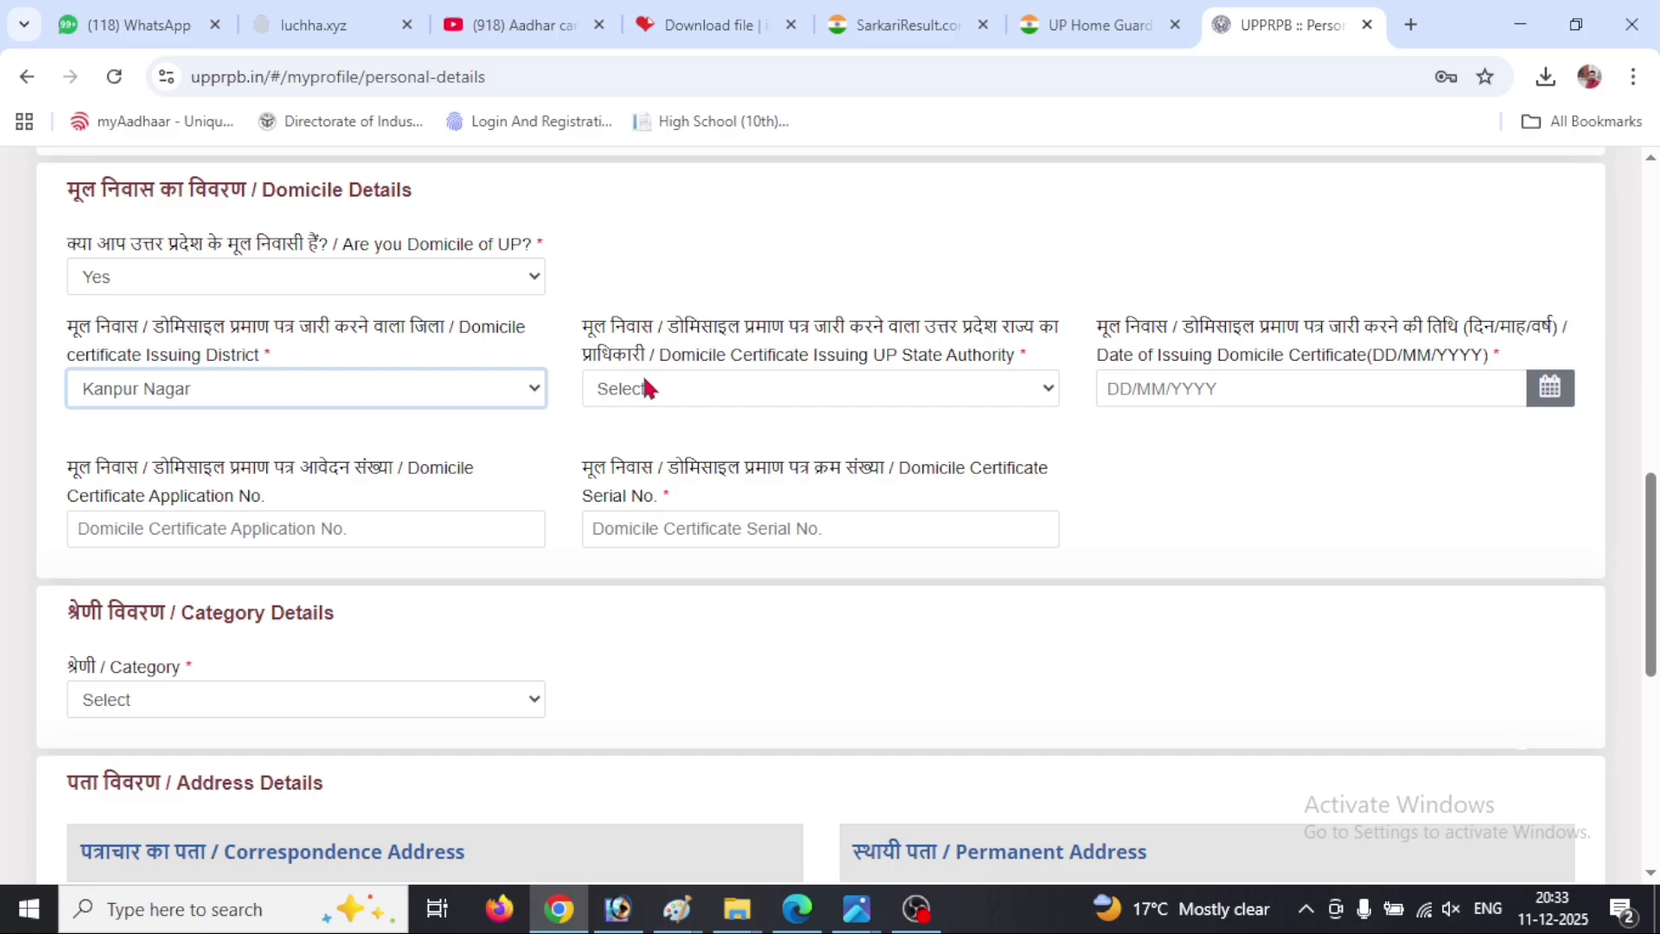
{"action": "left_click", "coordinate": [678, 395]}
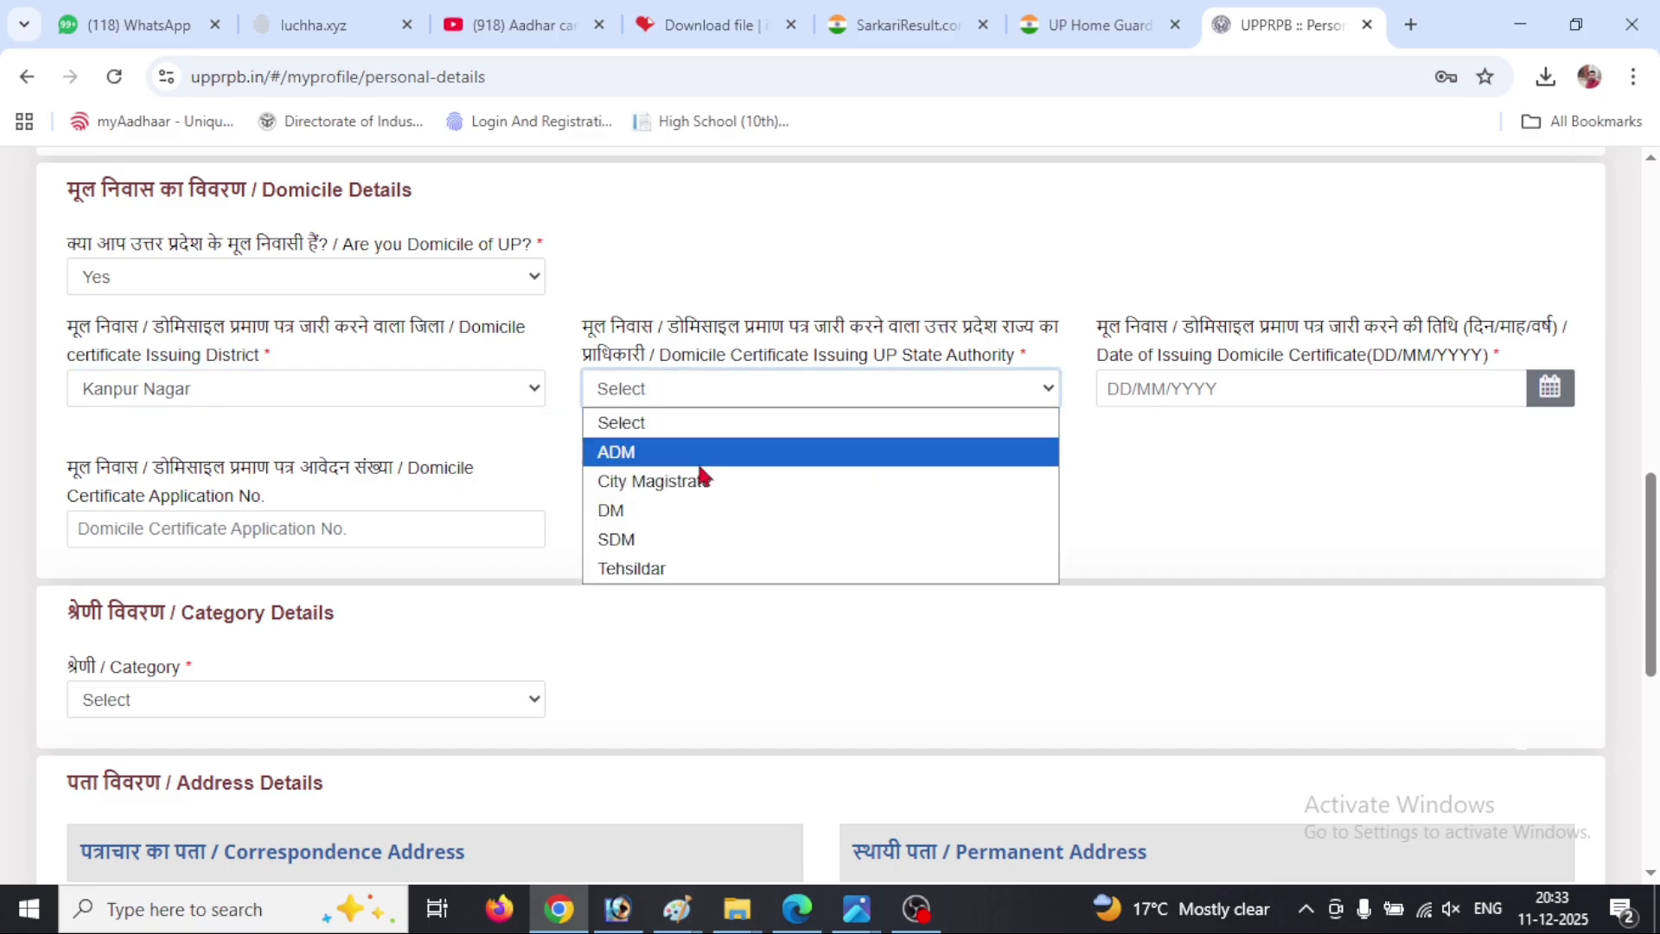
{"action": "left_click", "coordinate": [667, 571]}
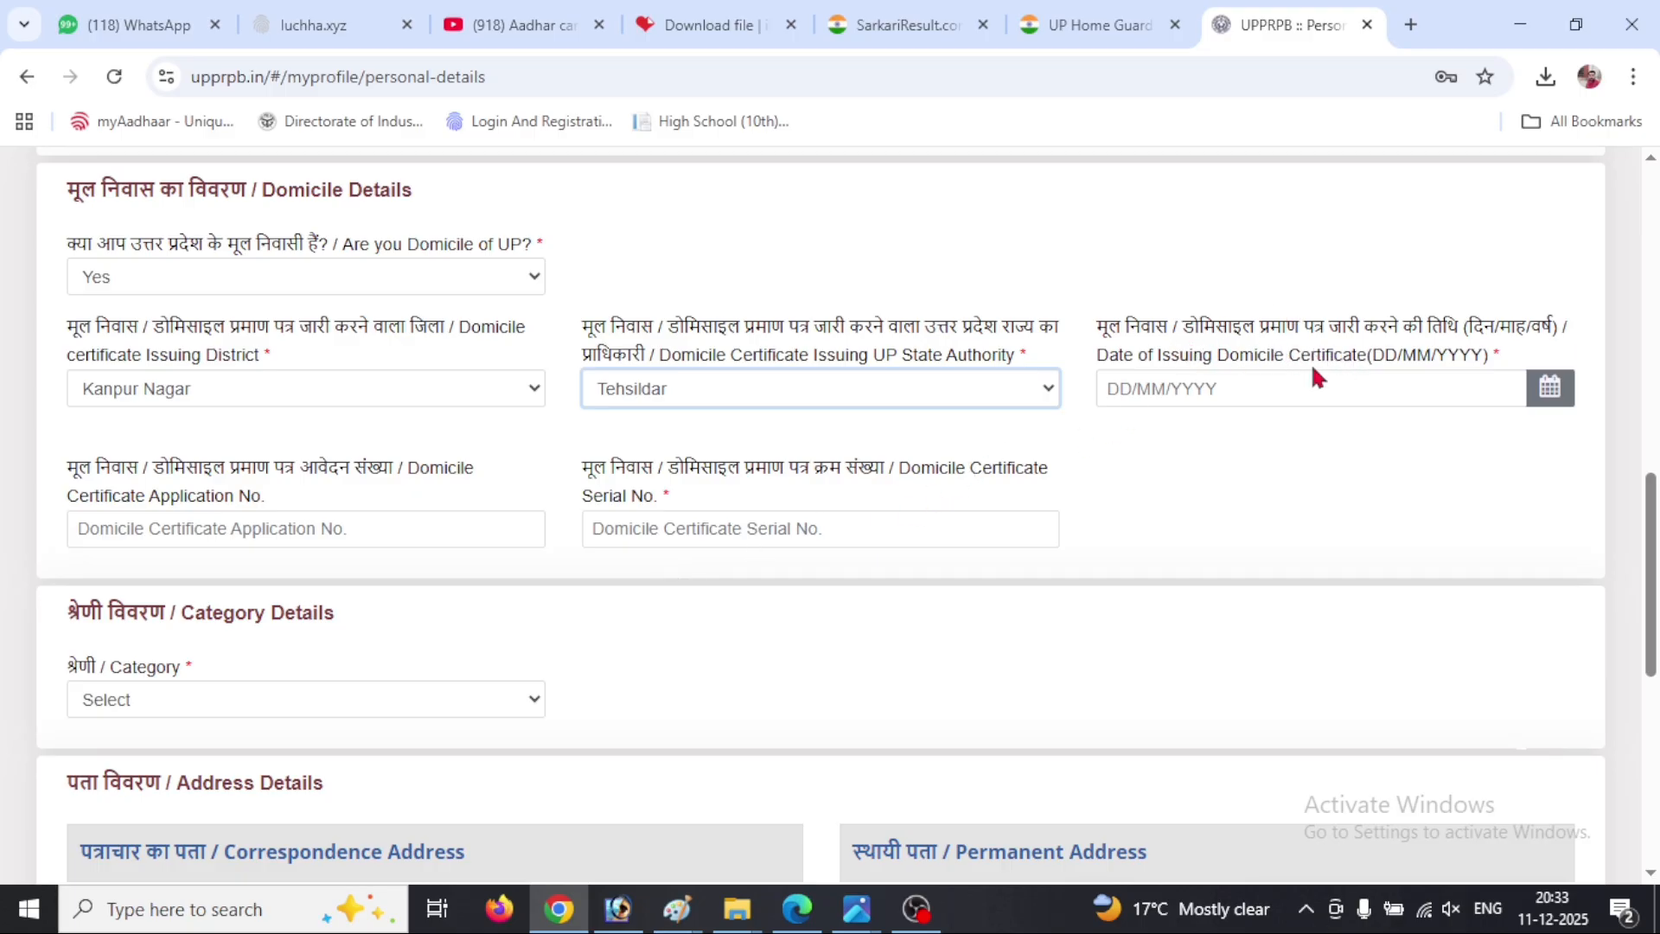
Pick 12 January 2024 as the certificate issue date in the calendar
{"action": "left_click", "coordinate": [1243, 391]}
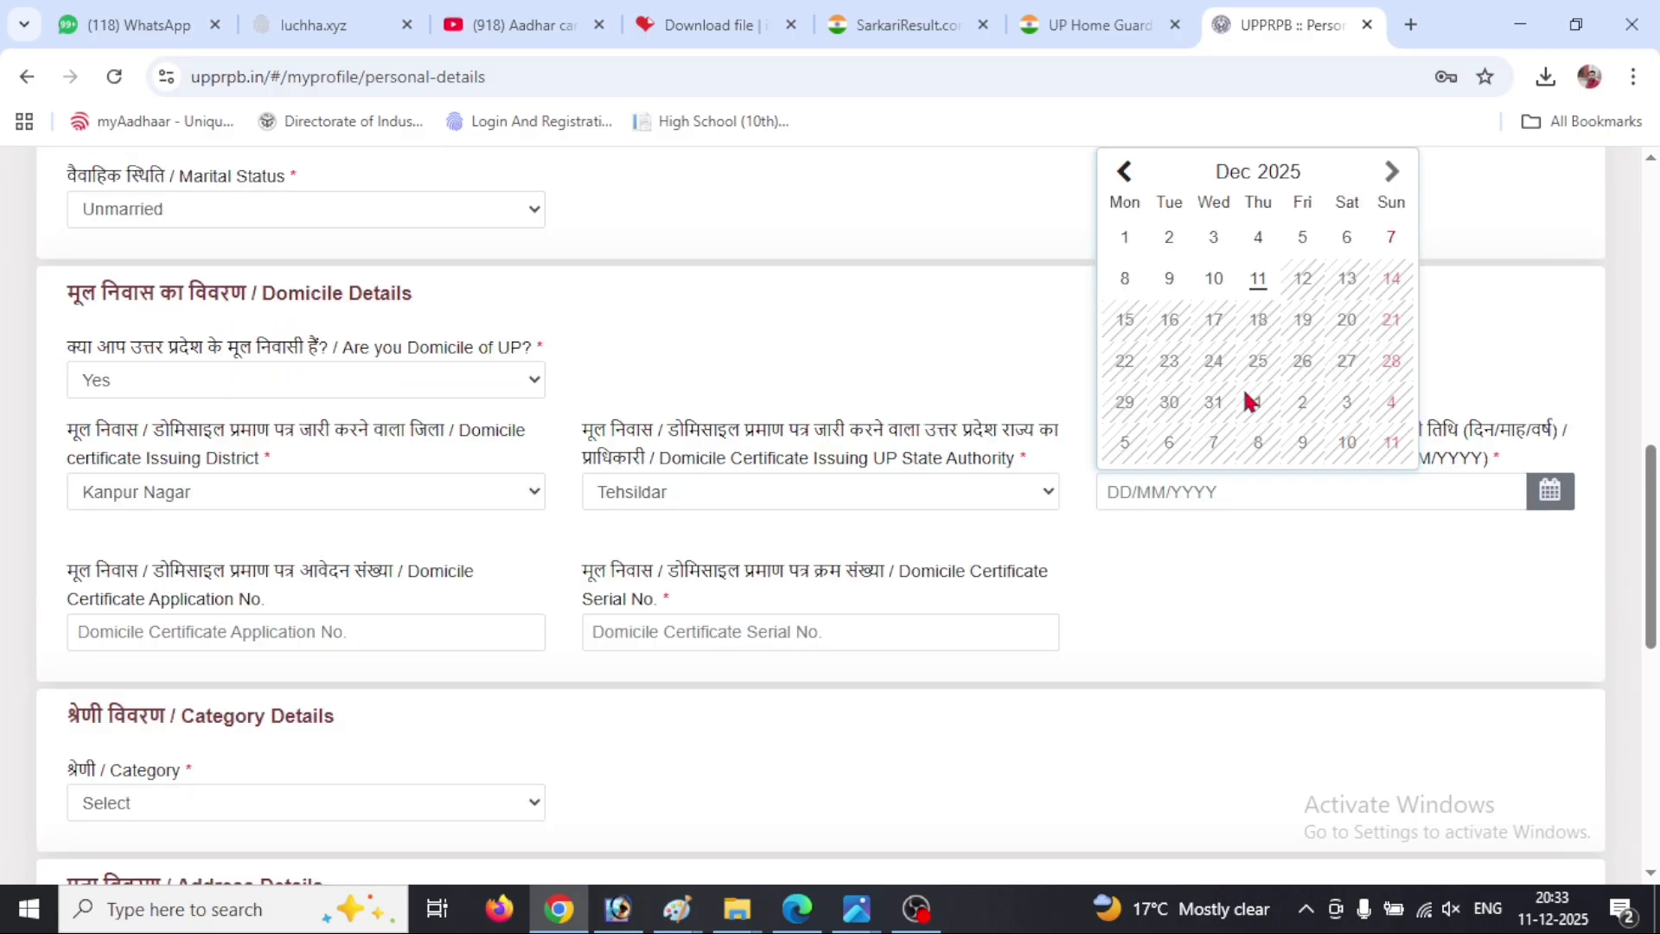
{"action": "left_click", "coordinate": [1285, 176]}
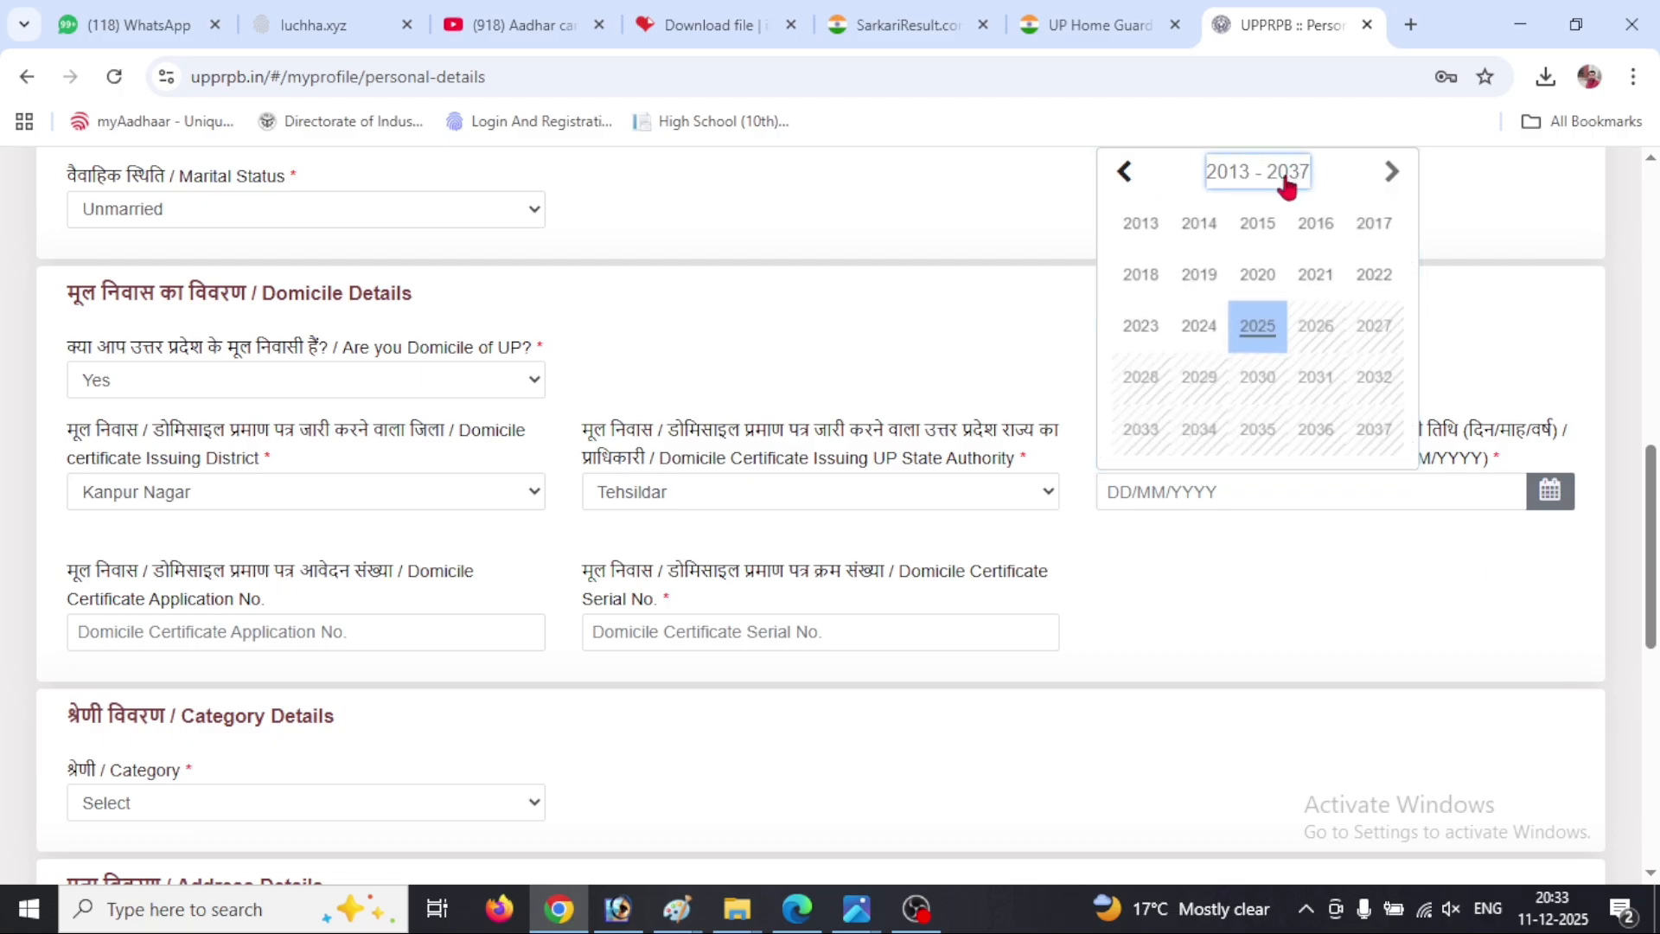
{"action": "left_click", "coordinate": [1200, 326]}
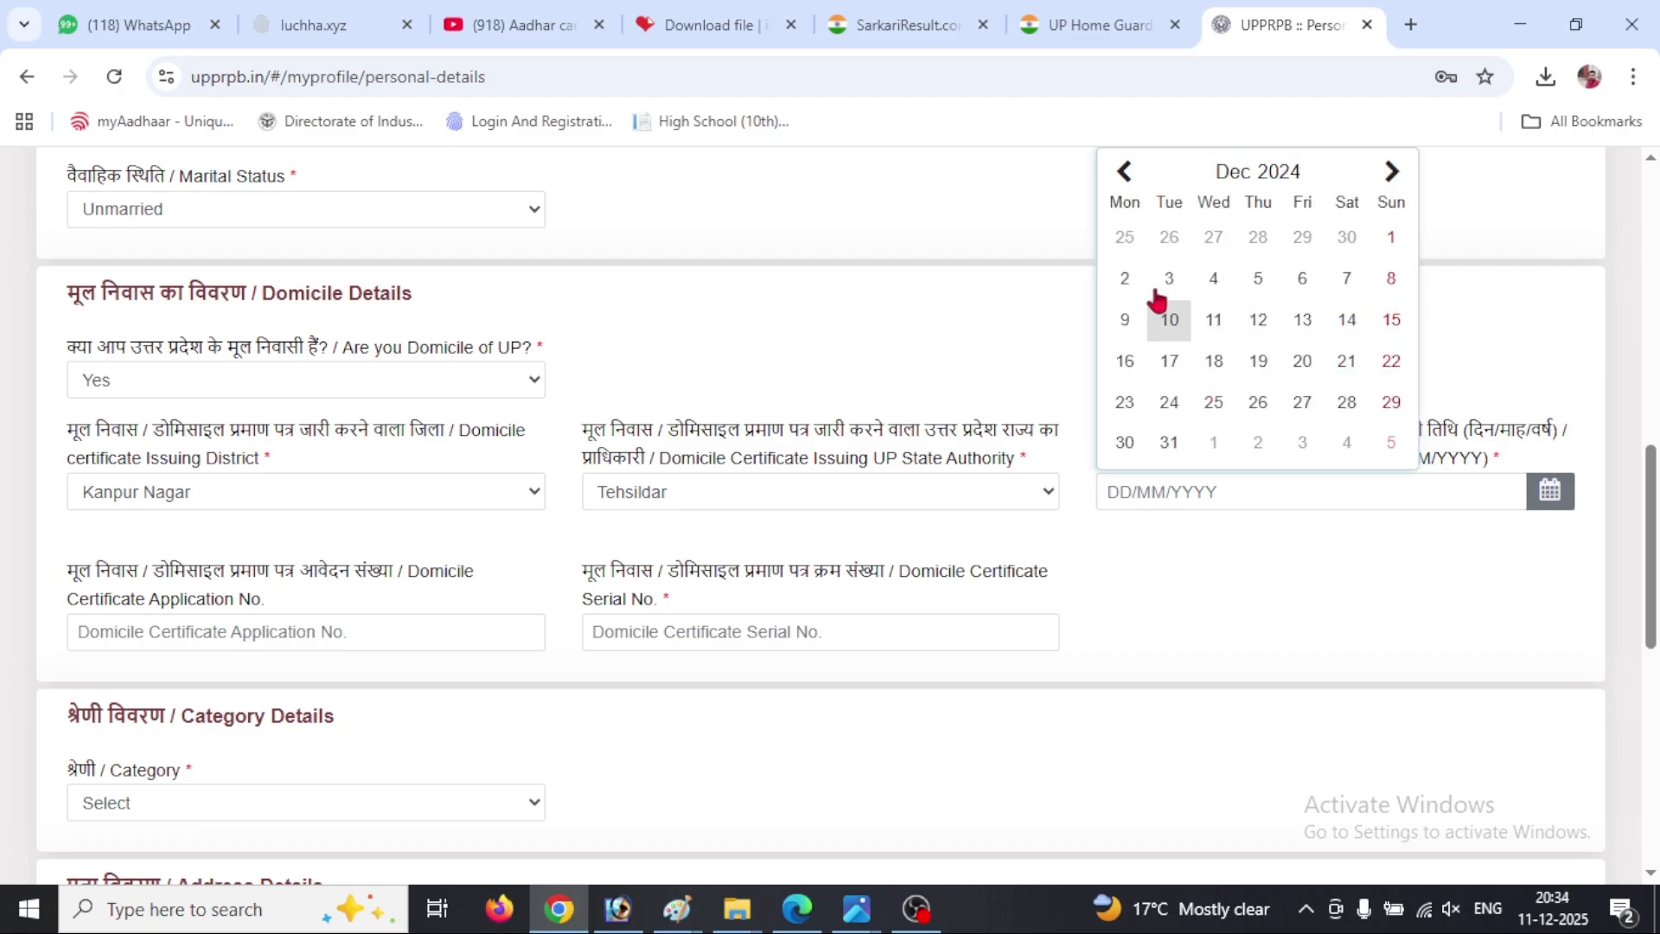
{"action": "left_click", "coordinate": [1123, 172]}
{"action": "left_click", "coordinate": [1124, 172]}
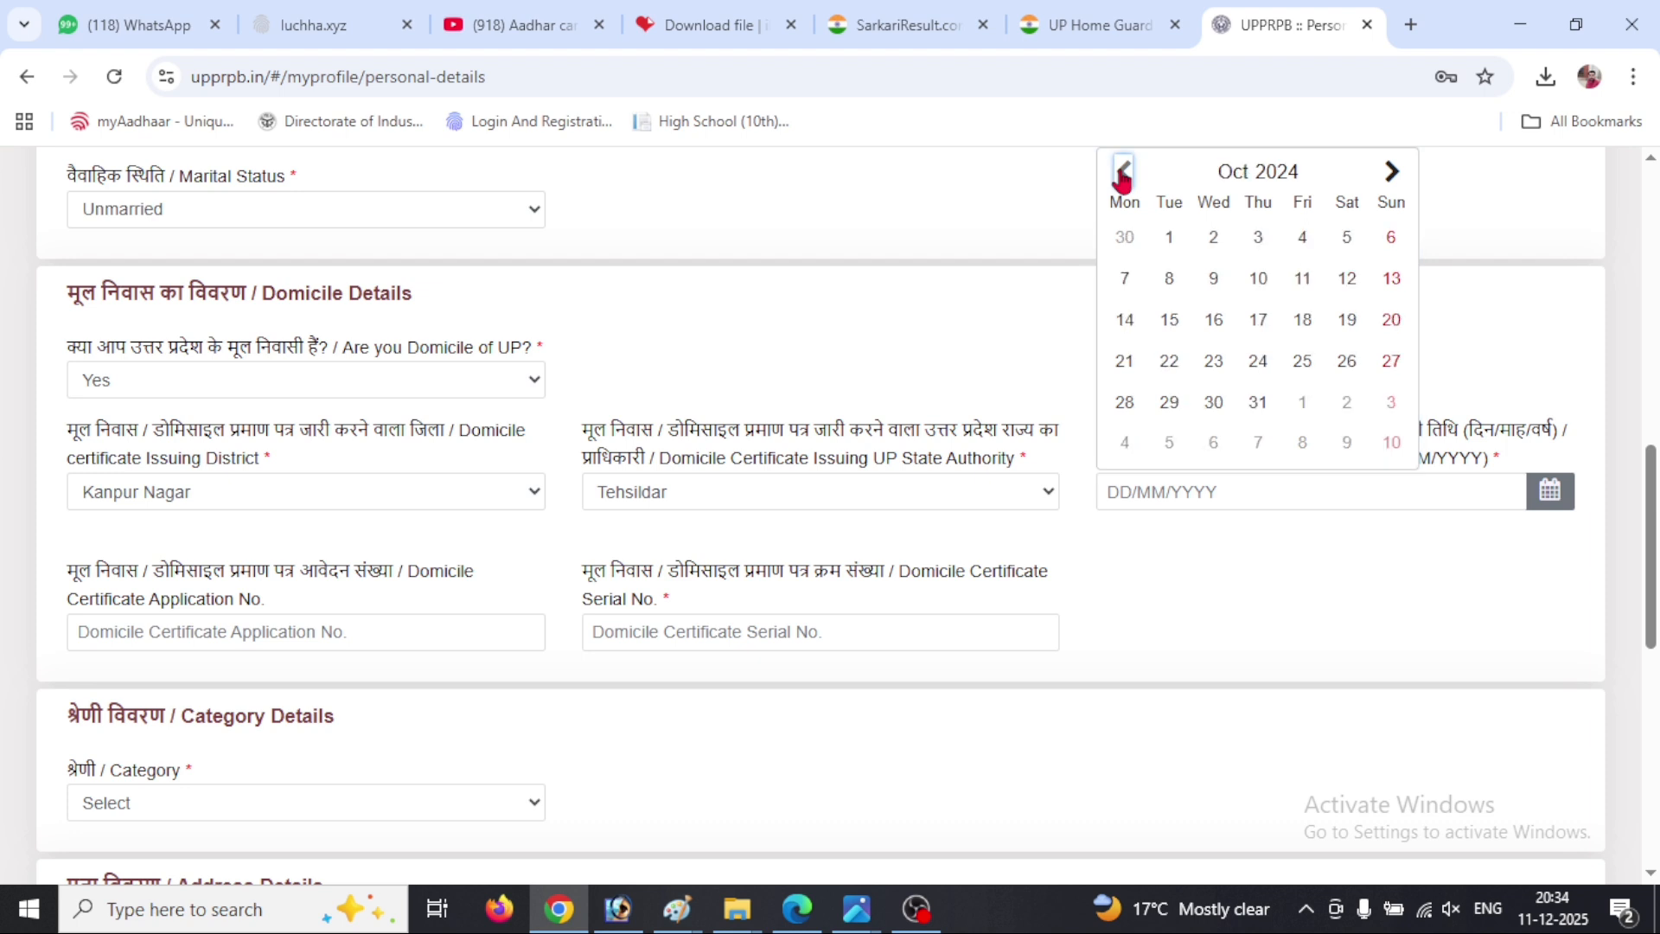
{"action": "left_click", "coordinate": [1123, 172]}
{"action": "left_click", "coordinate": [1123, 172]}
{"action": "left_click", "coordinate": [1123, 172]}
{"action": "left_click", "coordinate": [1123, 172]}
{"action": "left_click", "coordinate": [1123, 172]}
{"action": "left_click", "coordinate": [1123, 172]}
{"action": "left_click", "coordinate": [1123, 172]}
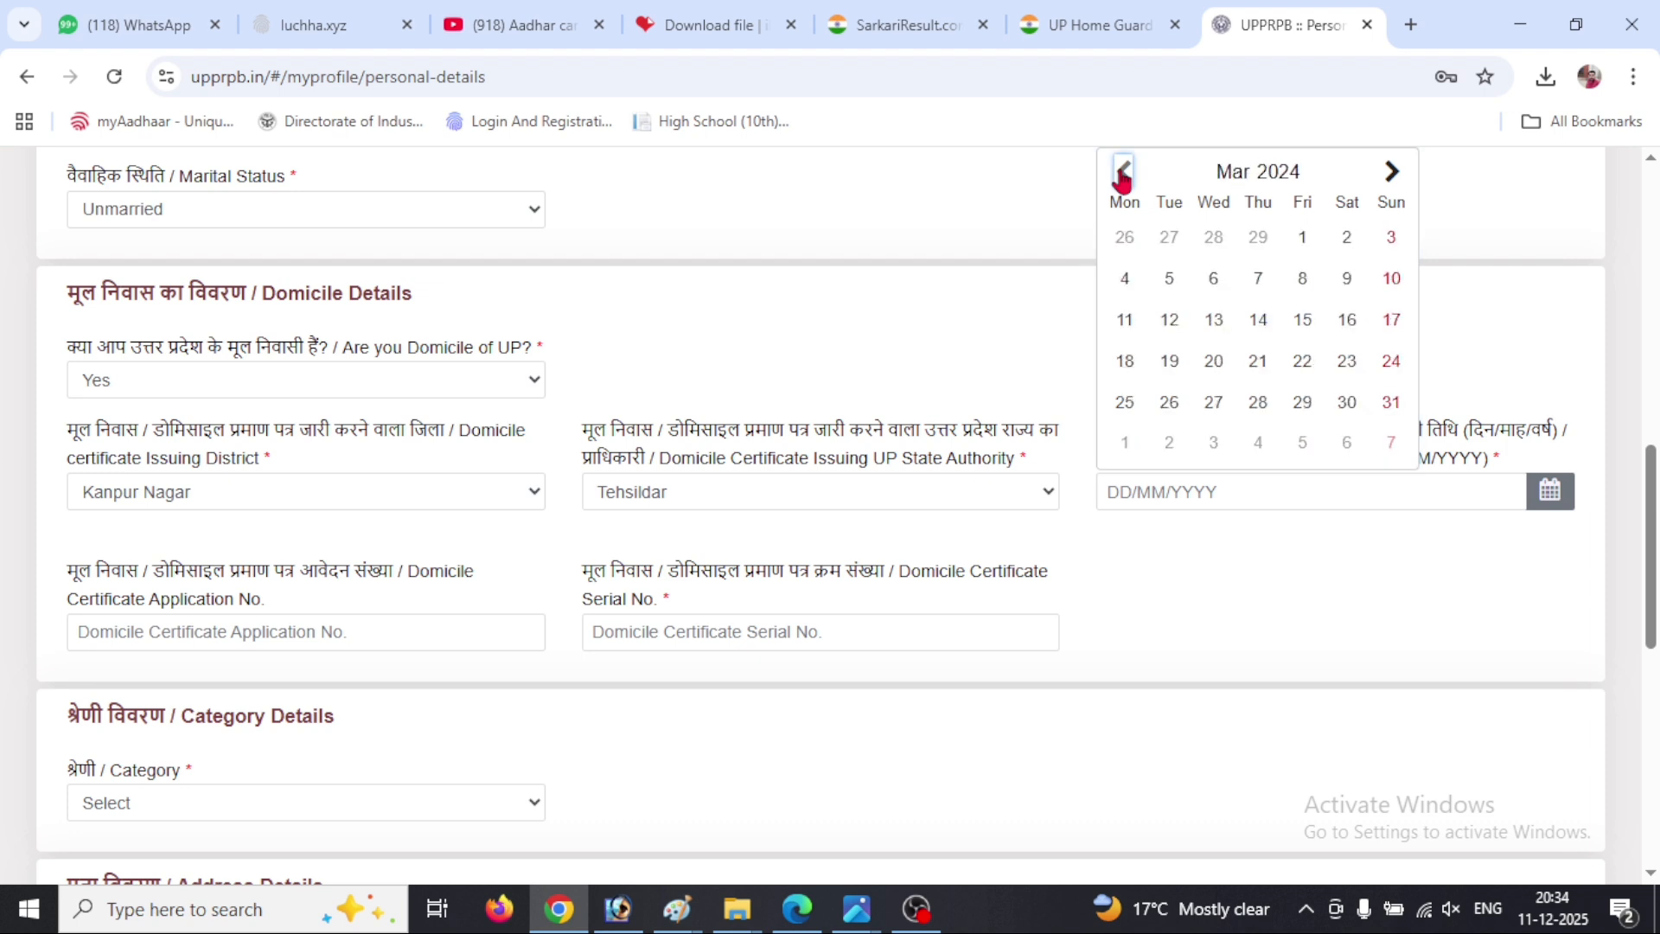
{"action": "left_click", "coordinate": [1123, 173]}
{"action": "left_click", "coordinate": [1123, 172]}
{"action": "left_click", "coordinate": [1123, 172]}
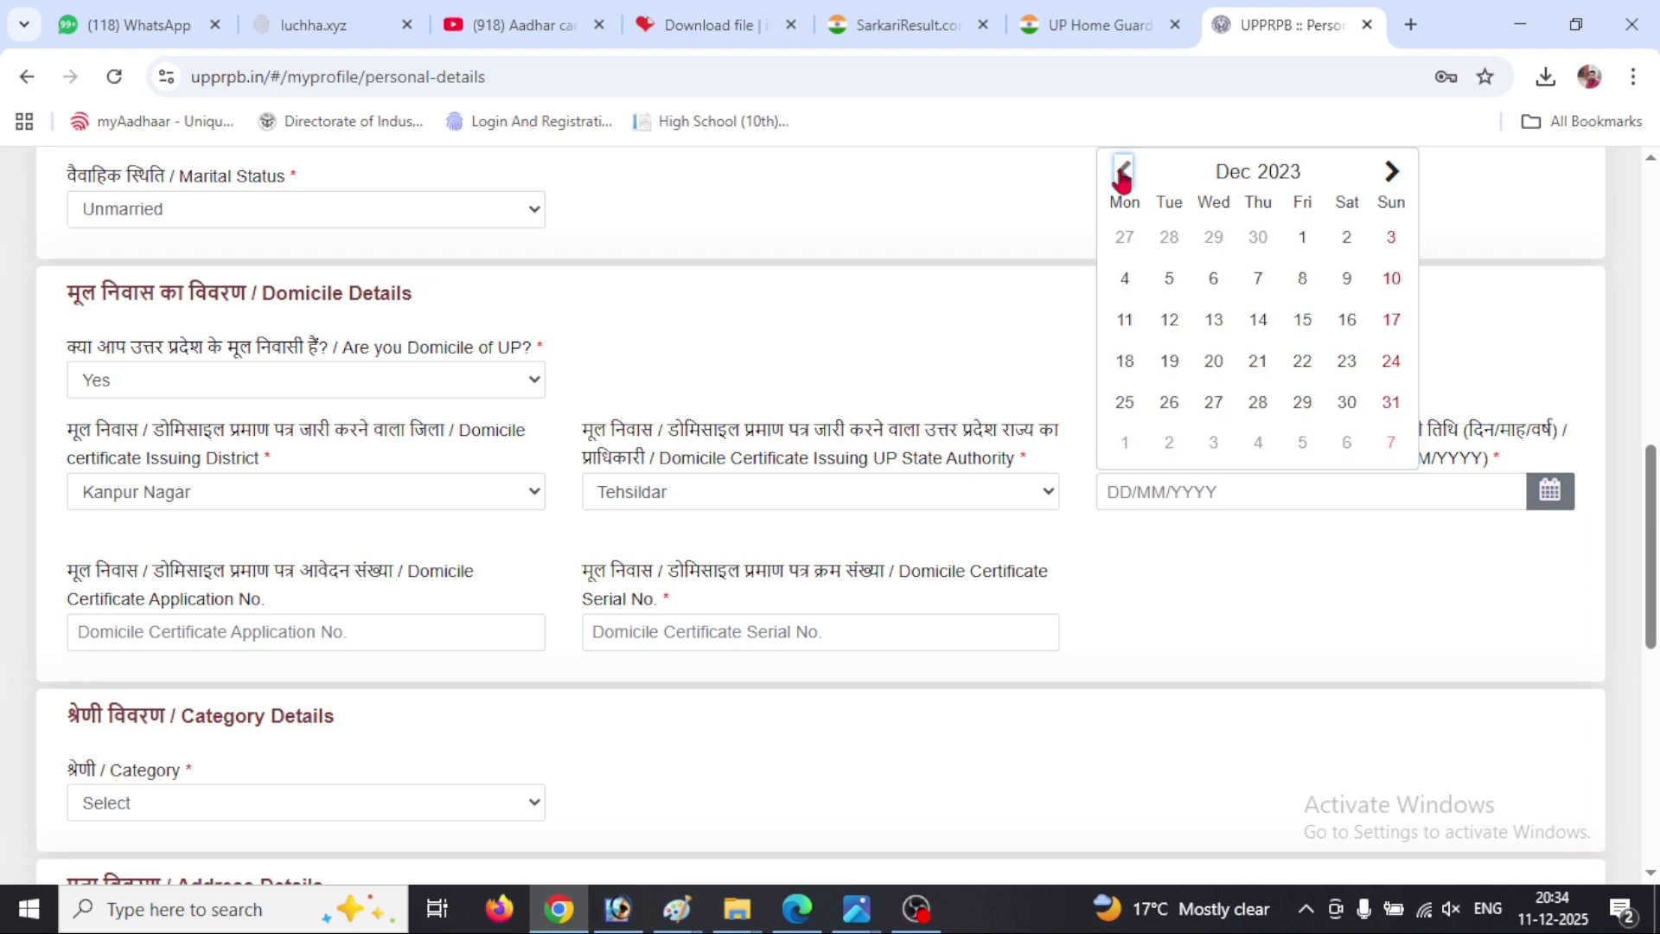
{"action": "left_click", "coordinate": [1391, 171]}
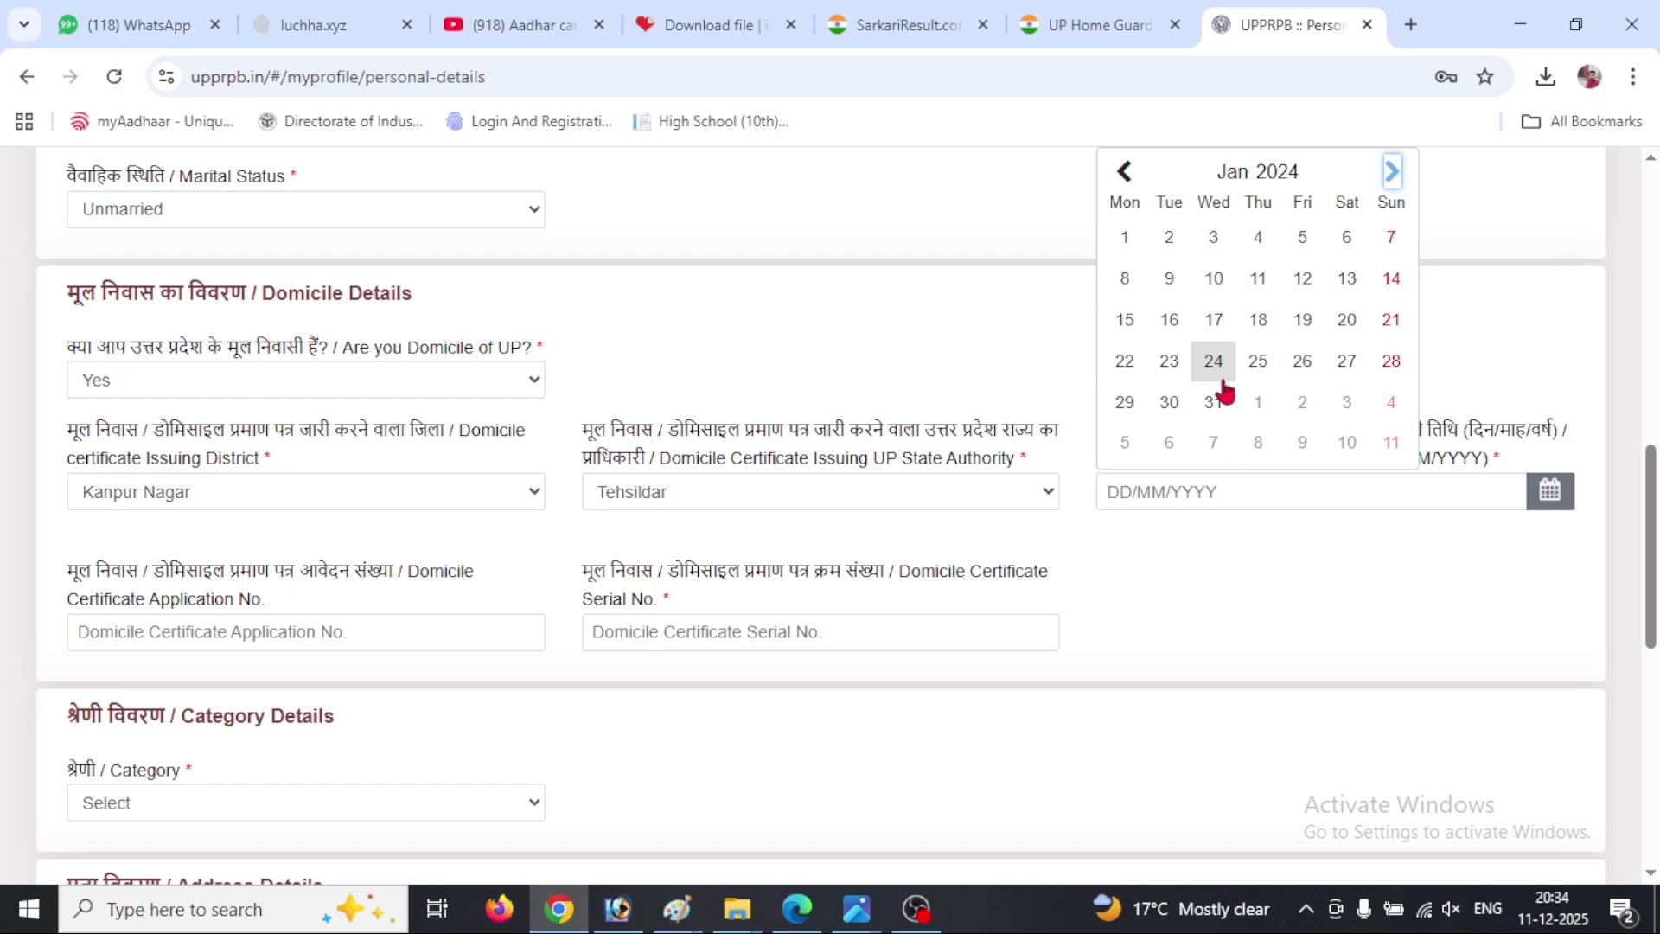
{"action": "left_click", "coordinate": [1303, 280]}
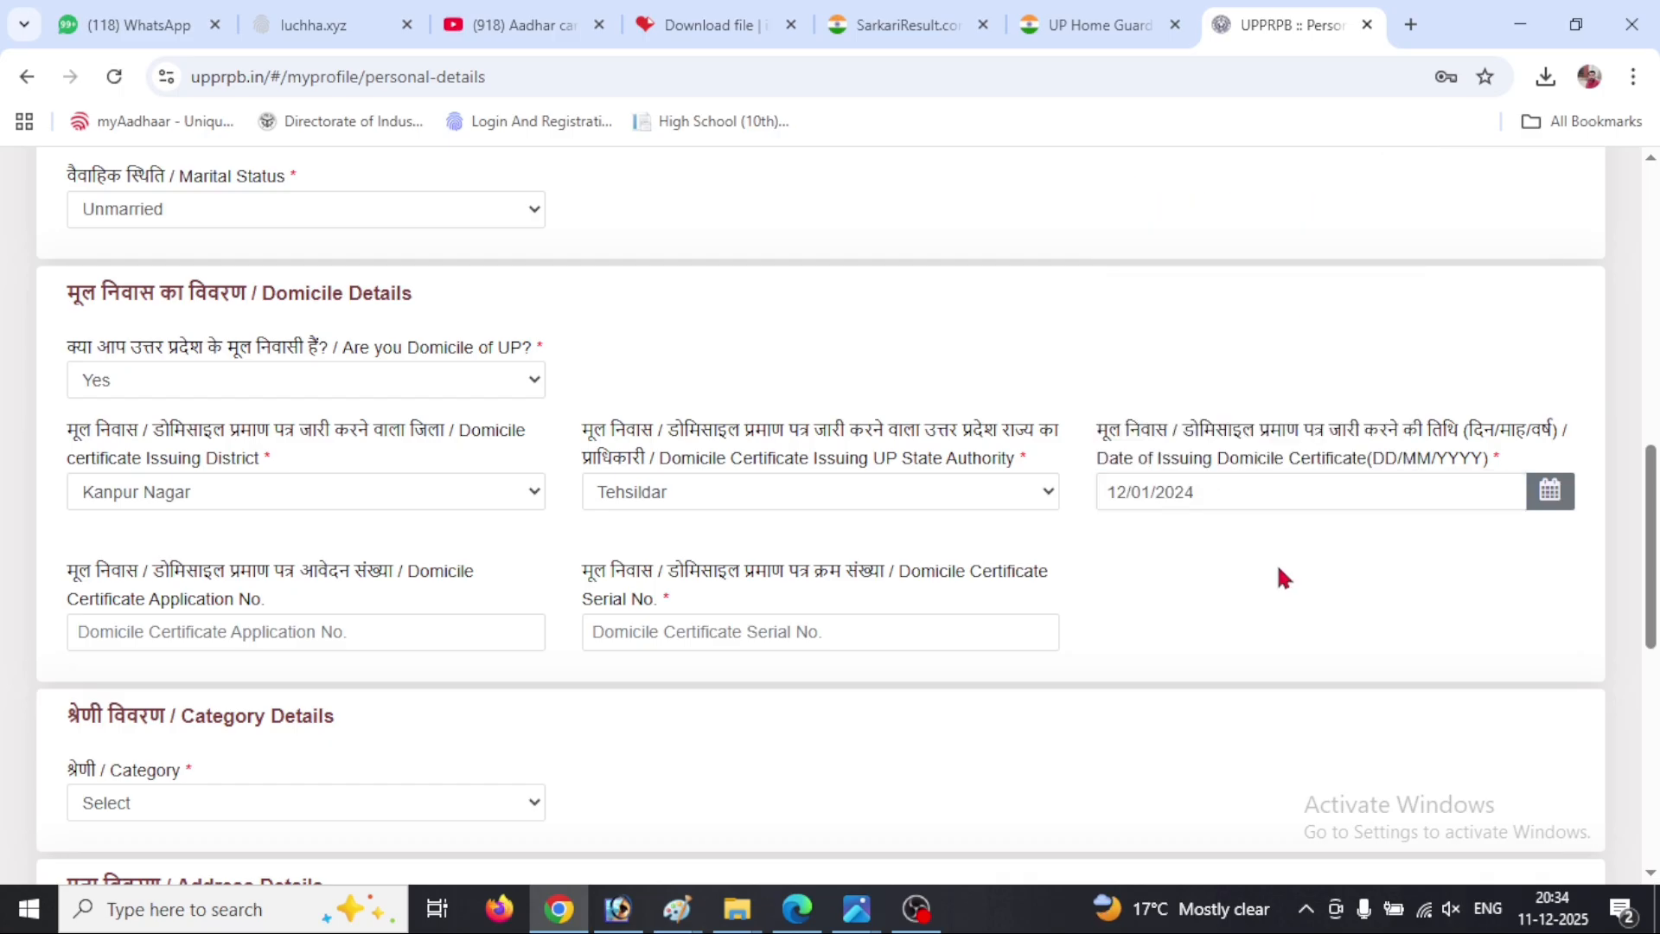
{"action": "scroll", "coordinate": [1622, 521], "scroll_direction": "down", "scroll_amount": 1}
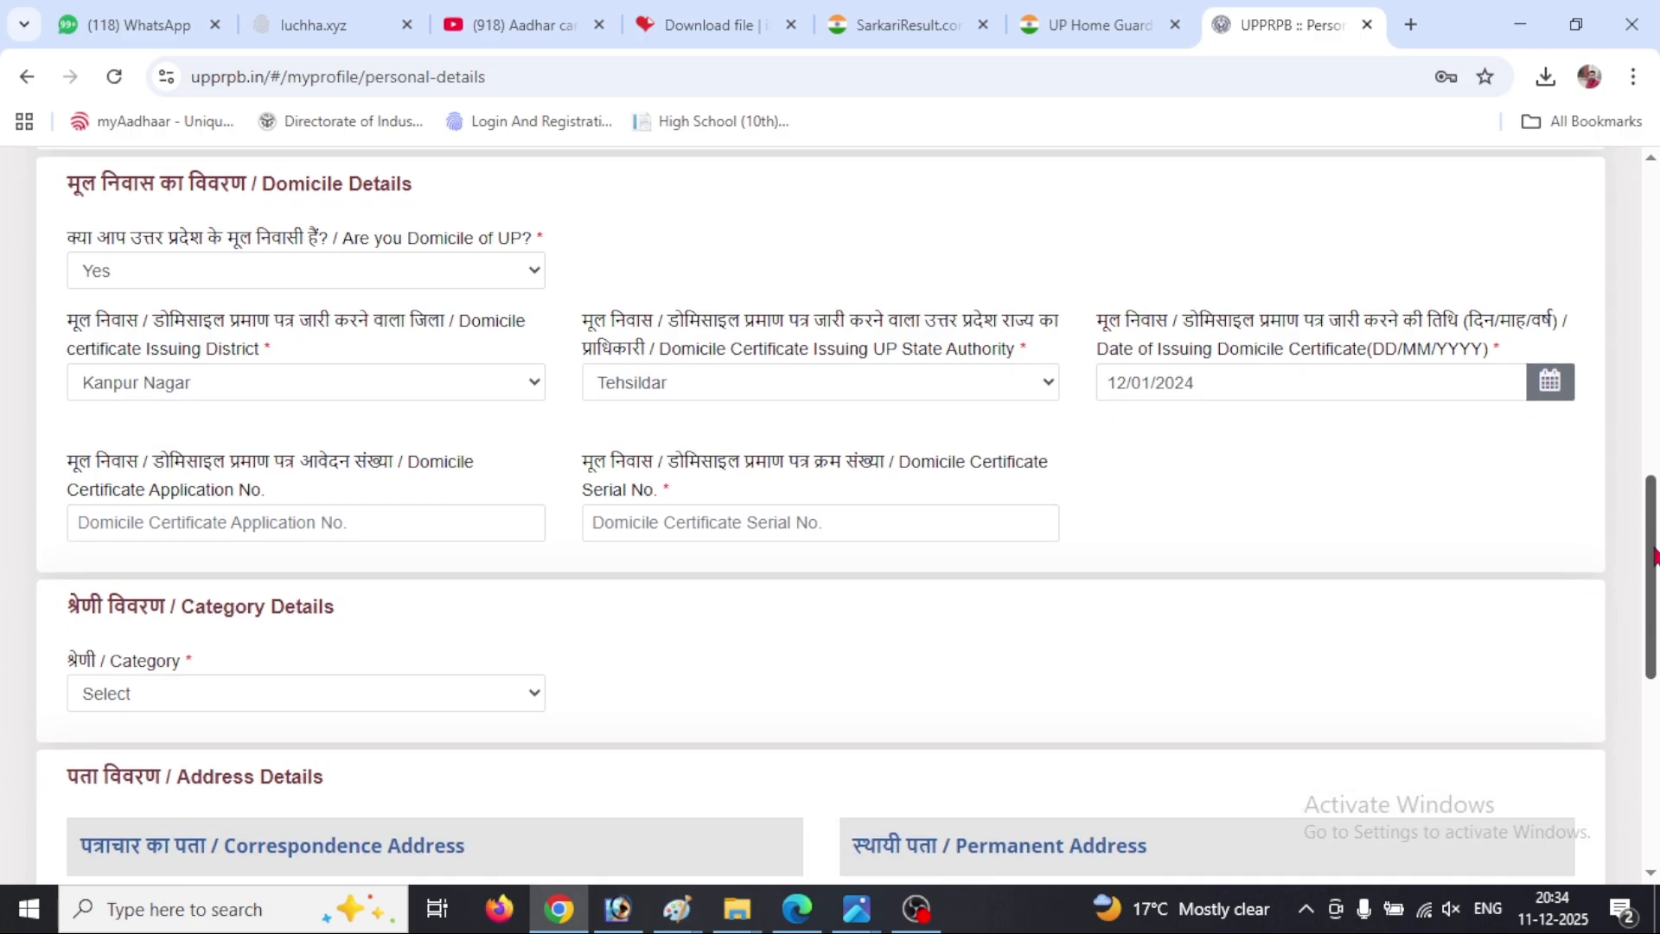
Enter the domicile certificate application number, correcting a mistyped digit
{"action": "left_click", "coordinate": [334, 517]}
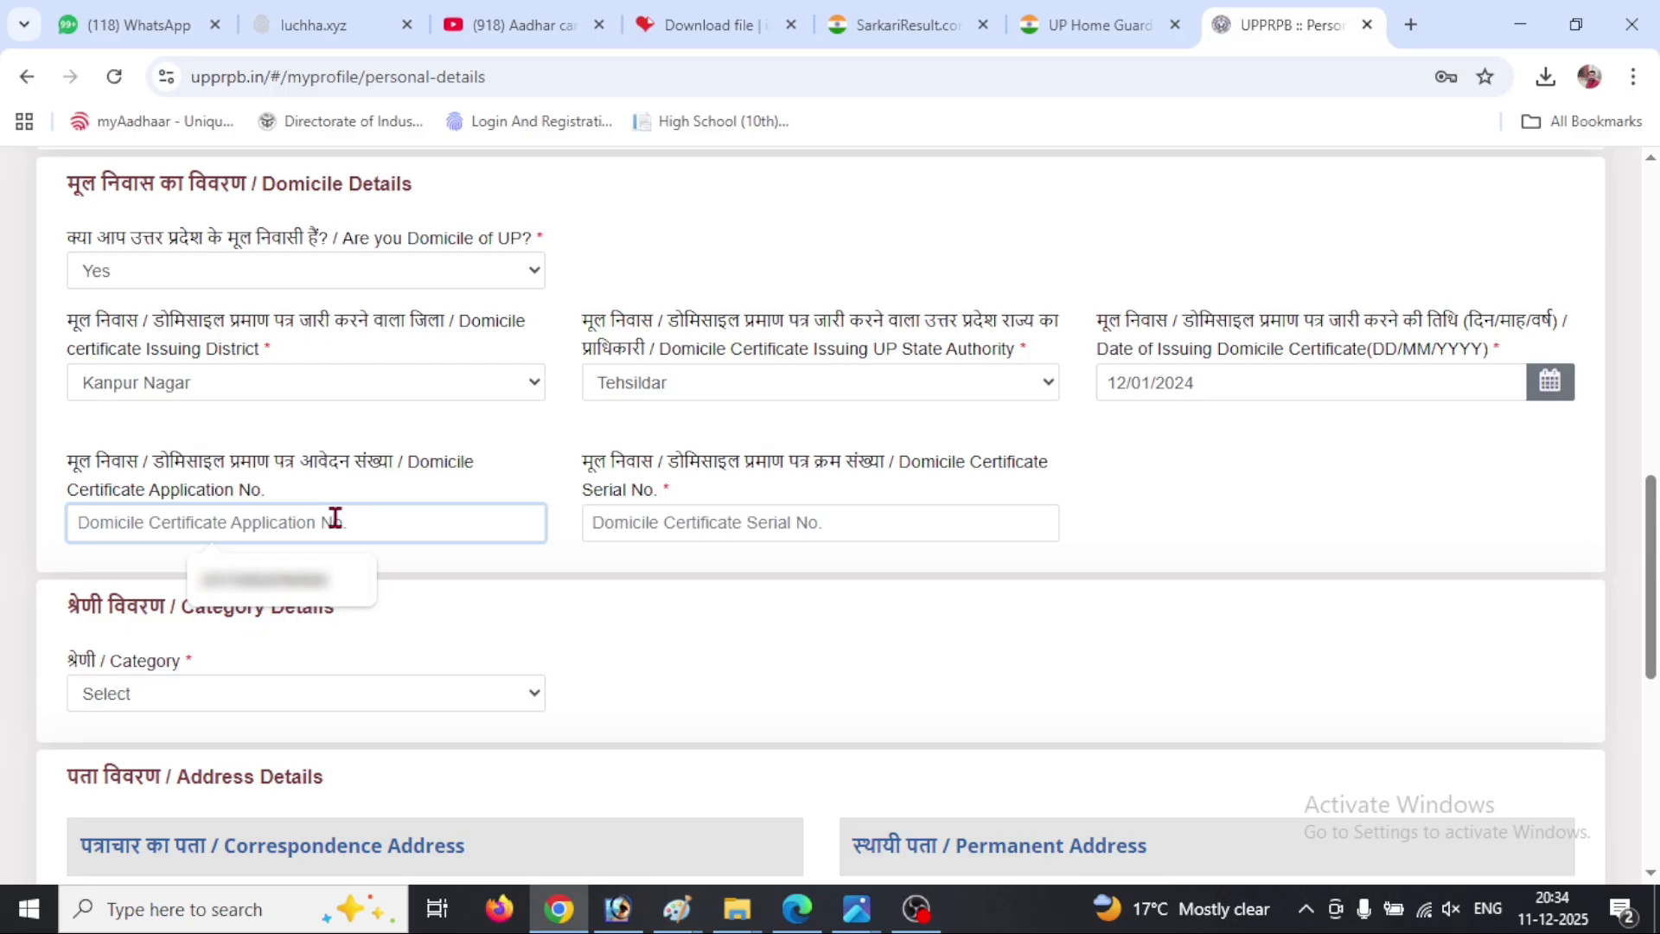
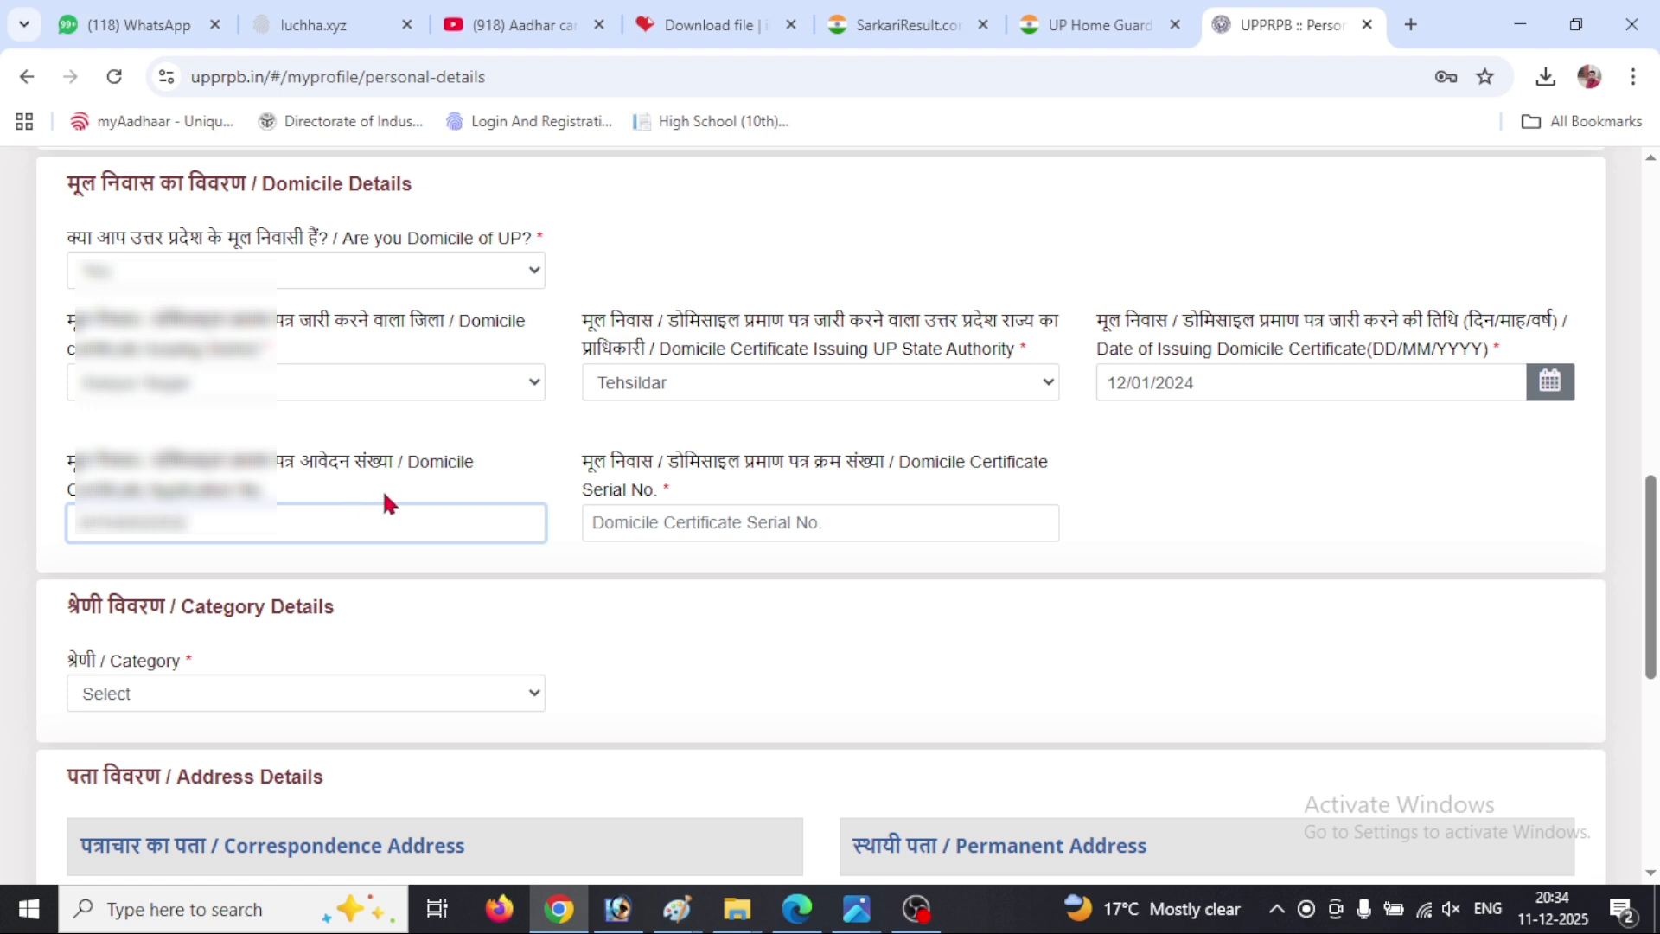
Enter the domicile certificate serial number and scroll down to Category Details
{"action": "left_click", "coordinate": [729, 523]}
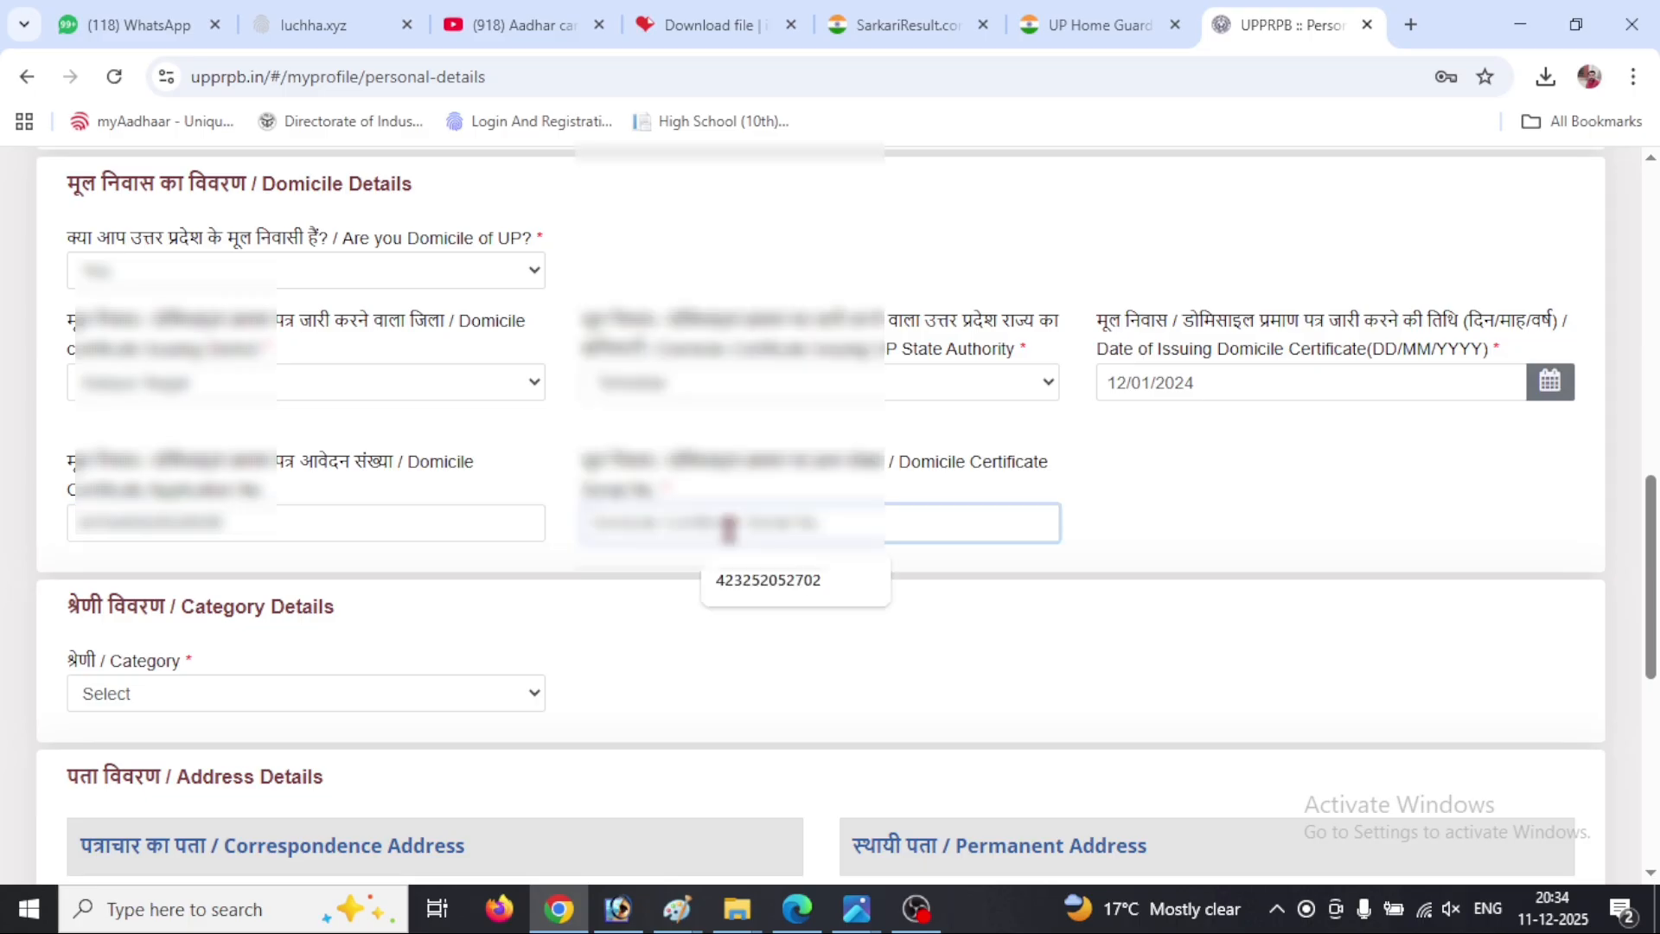
{"action": "type", "text": "34"}
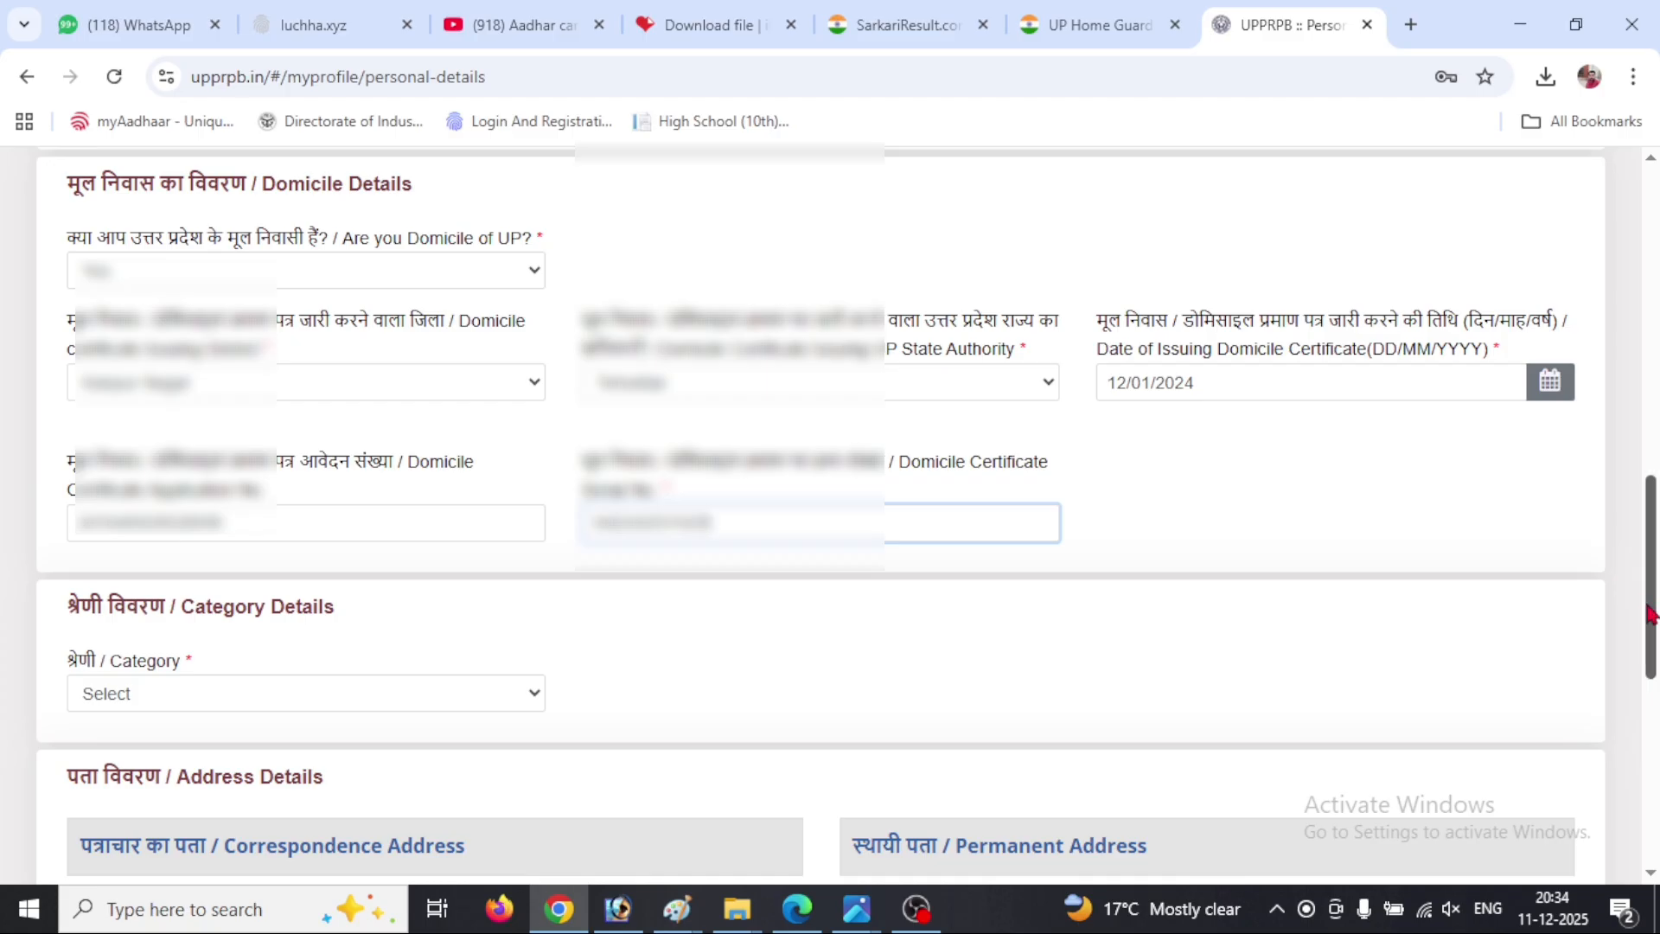
{"action": "left_click_drag", "start_coordinate": [1650, 615], "coordinate": [1649, 711]}
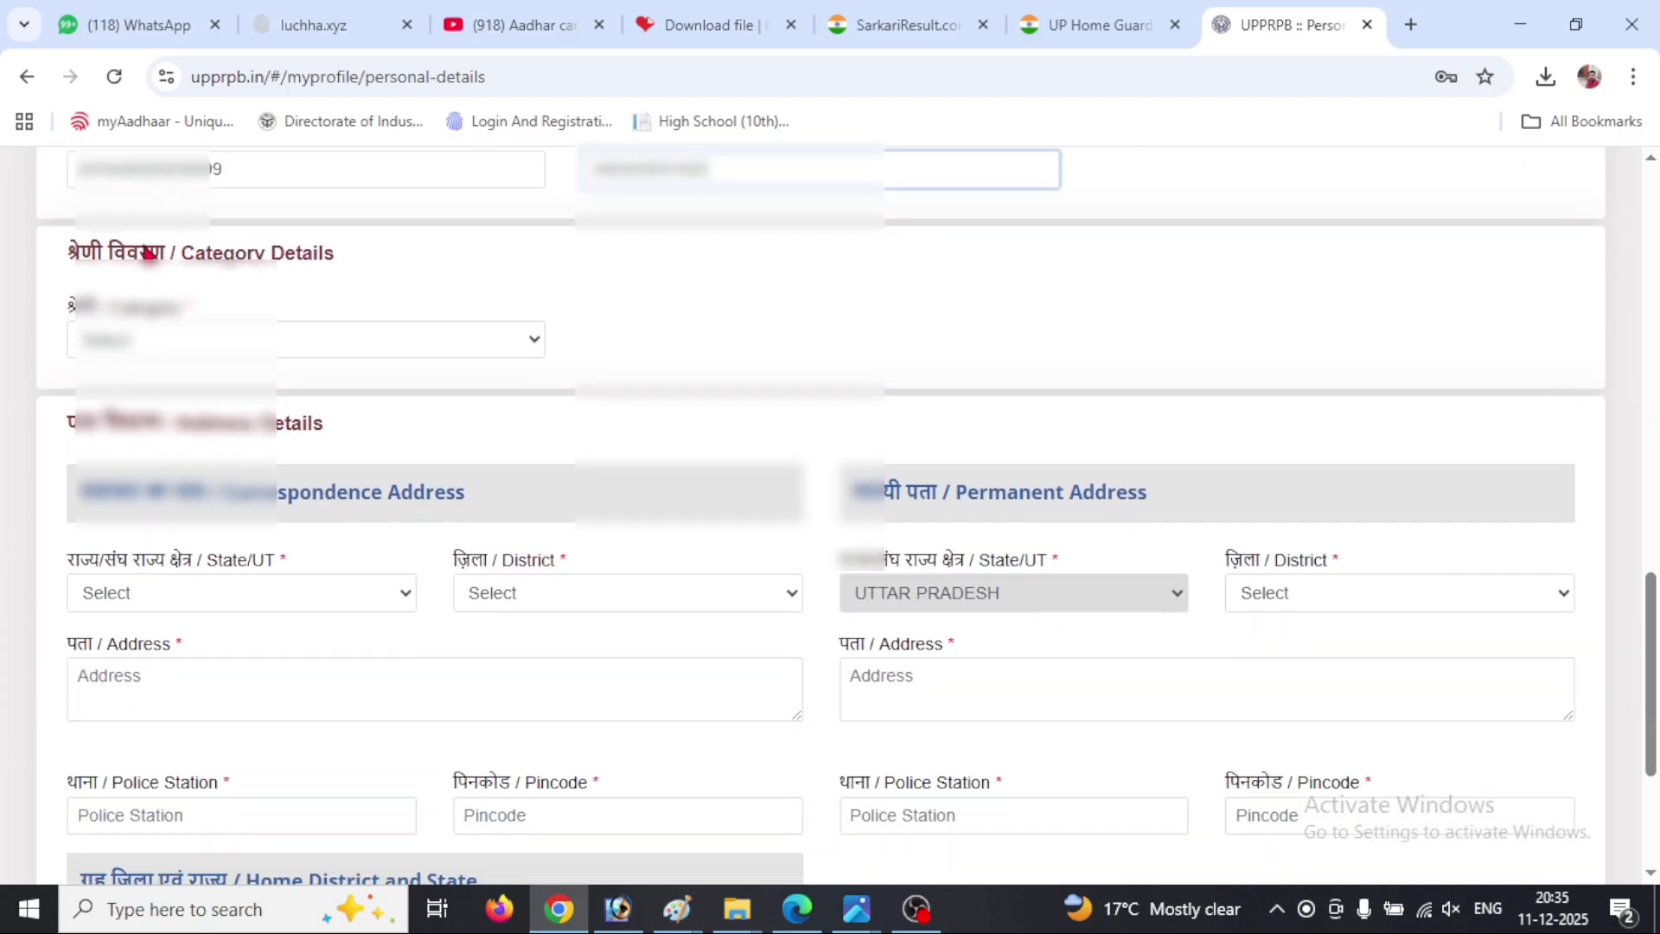
Choose OBC (Other backward Class) - Non Creamy Layer and click 'I Understand And I Agree'
{"action": "left_click", "coordinate": [198, 345]}
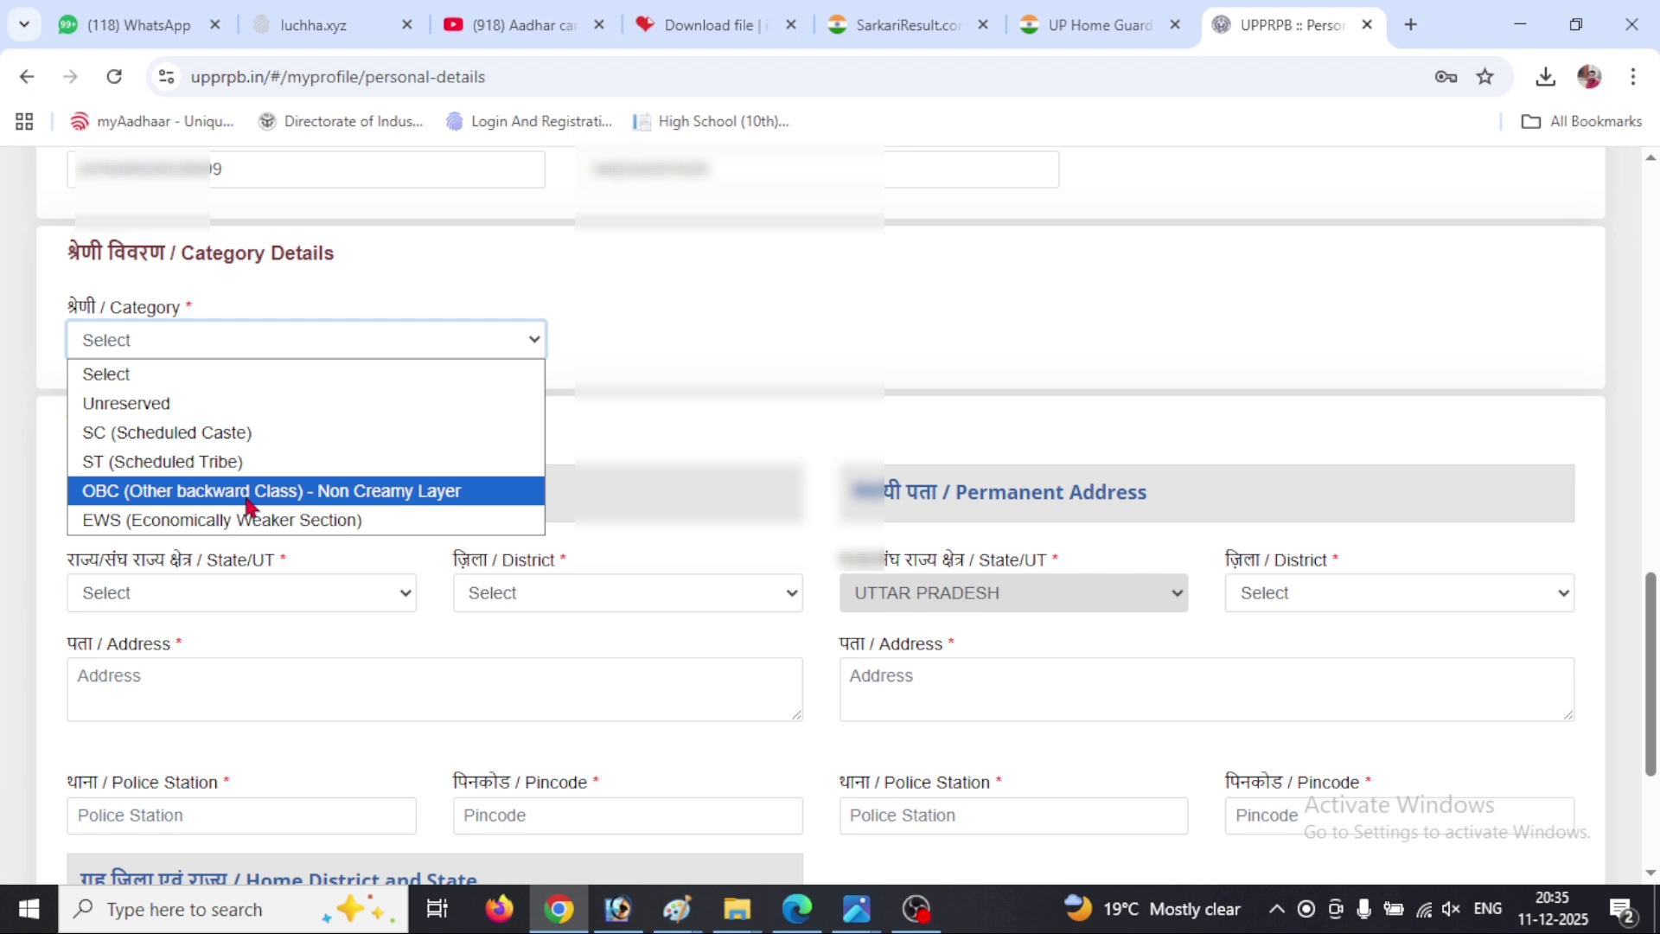
{"action": "left_click", "coordinate": [181, 493]}
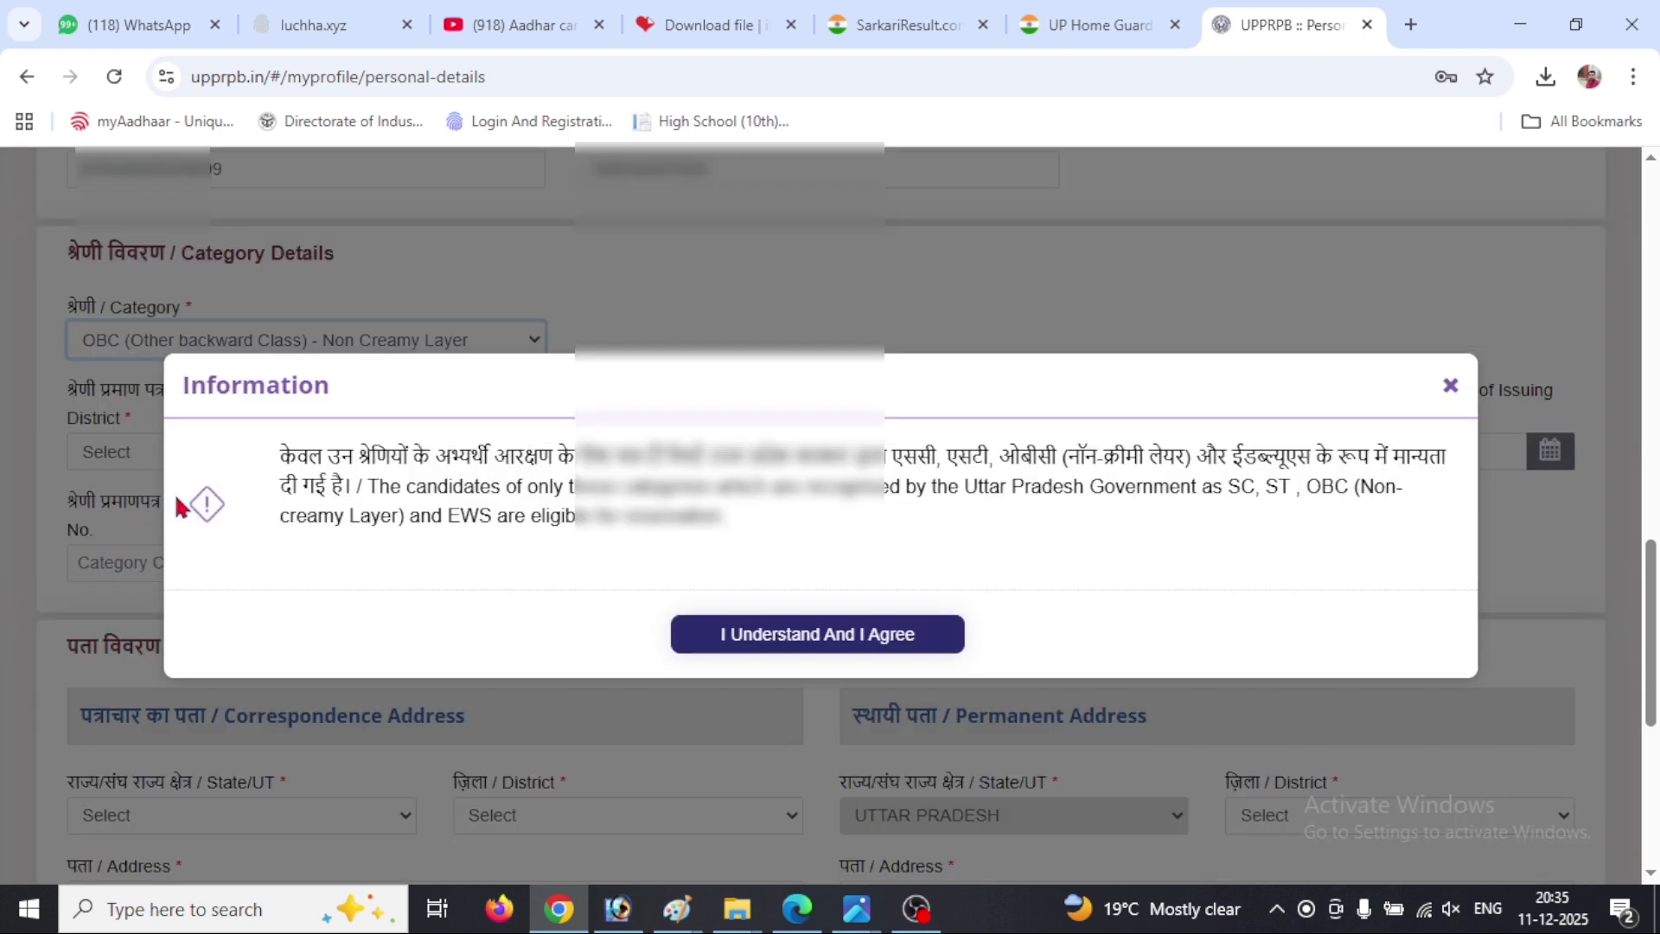
{"action": "left_click", "coordinate": [755, 645]}
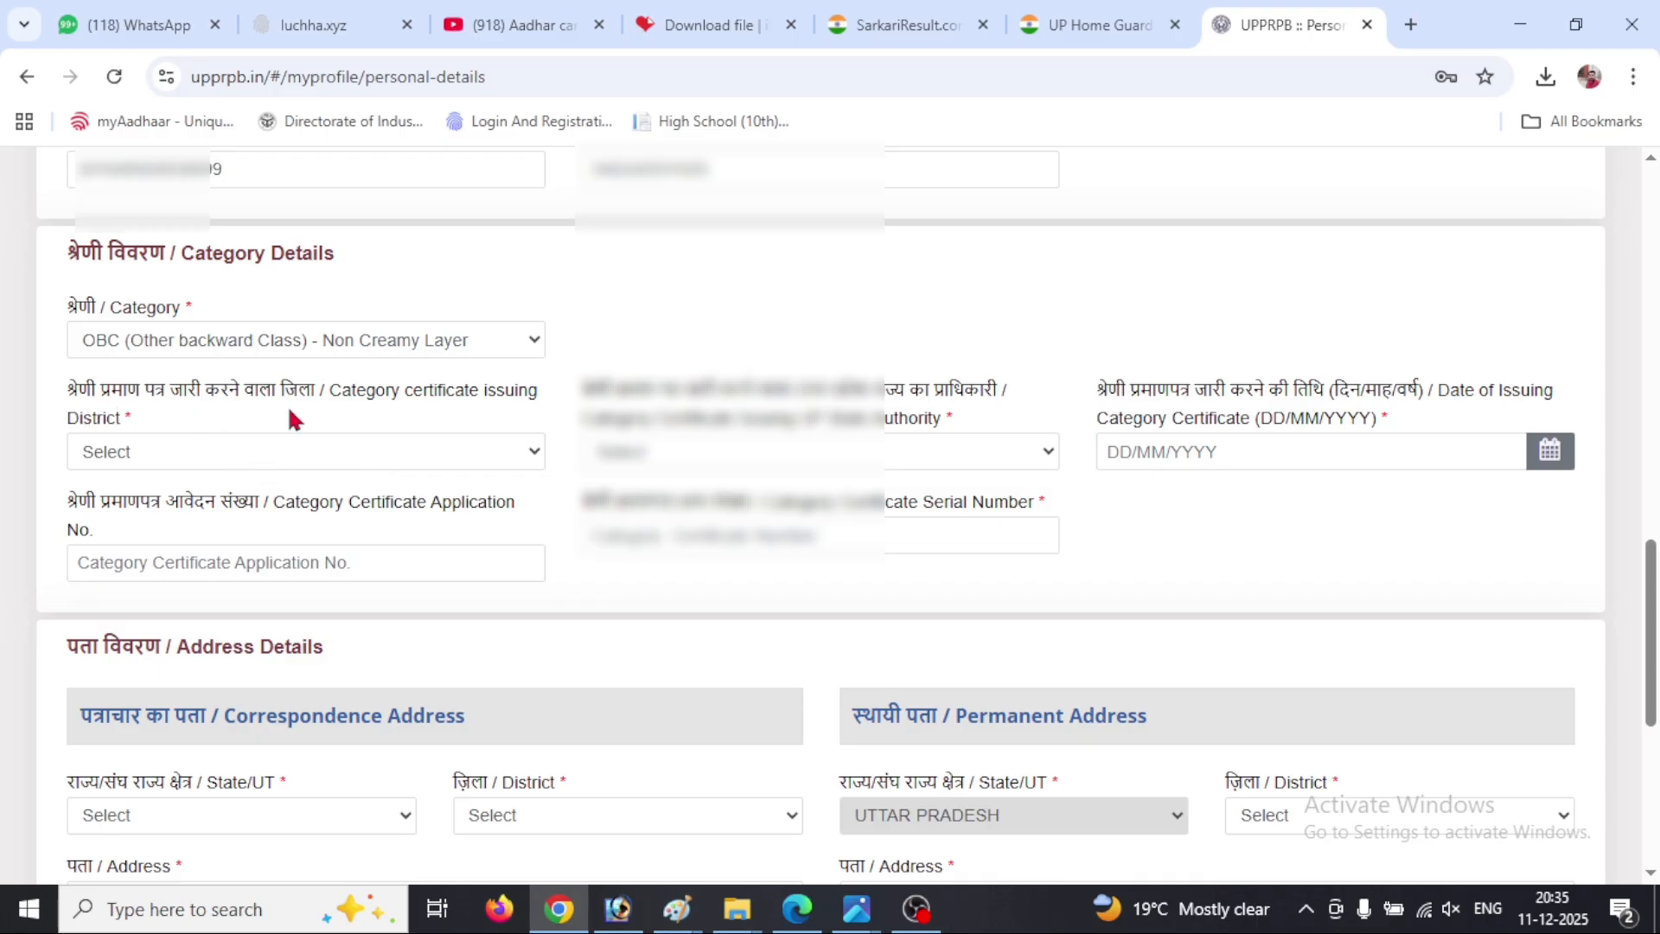
Set the category certificate's issuing district to Kanpur Nagar and authority to Tehsildar
{"action": "left_click", "coordinate": [267, 456]}
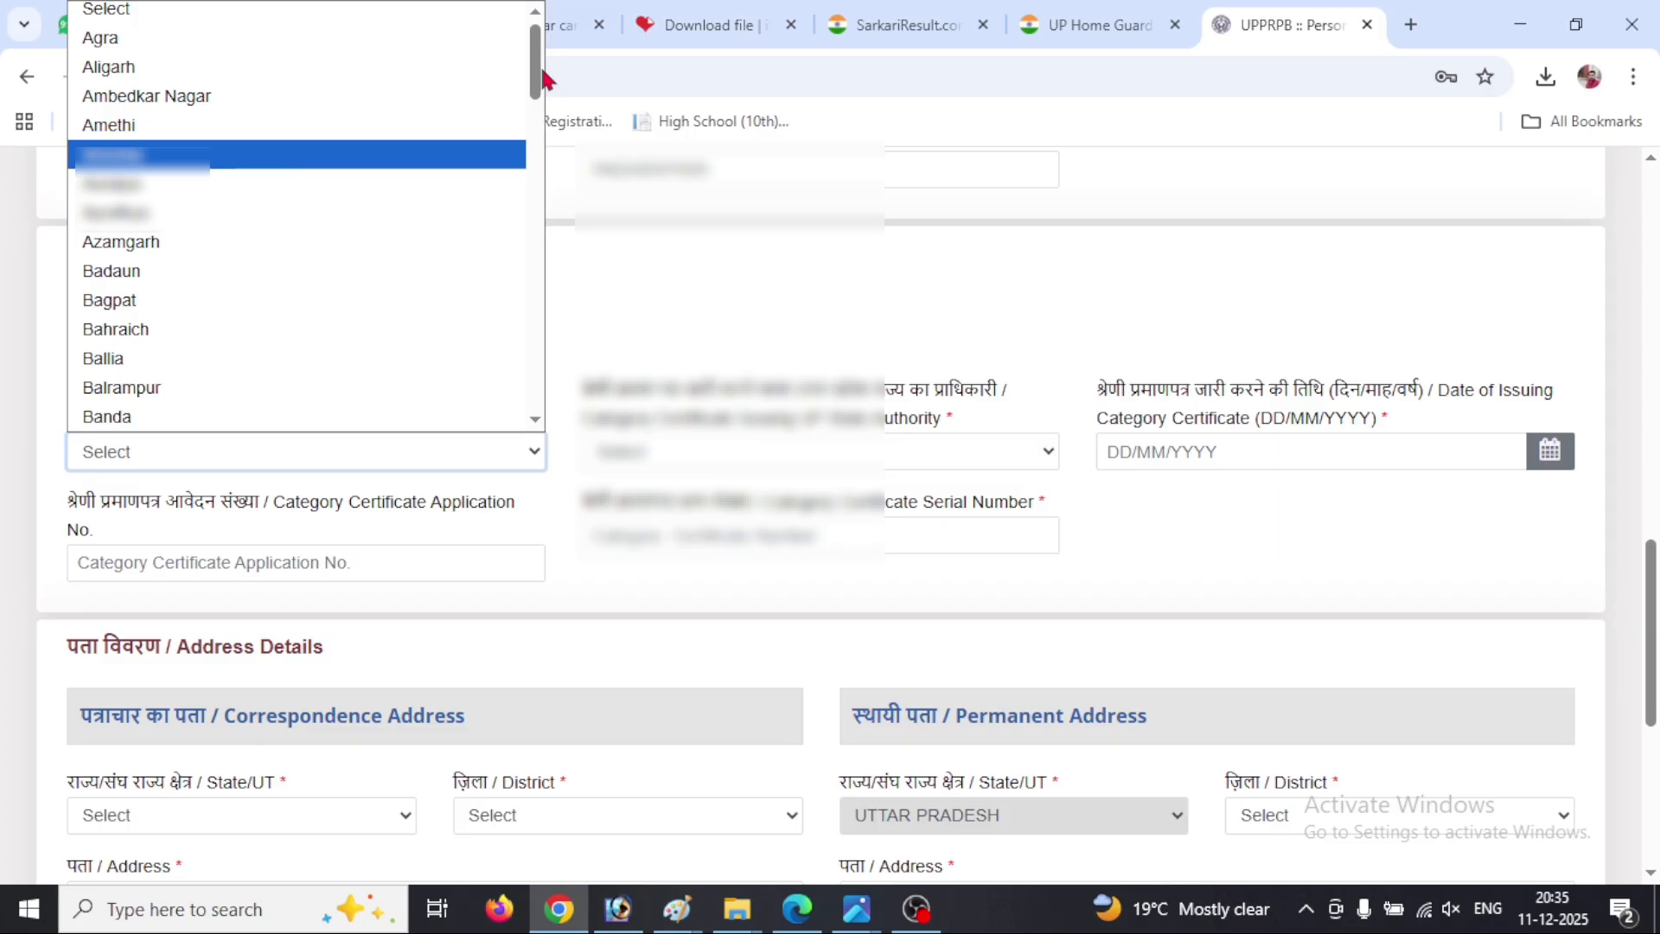
{"action": "left_click_drag", "start_coordinate": [537, 76], "coordinate": [517, 309]}
{"action": "scroll", "coordinate": [485, 282], "scroll_direction": "up", "scroll_amount": 2}
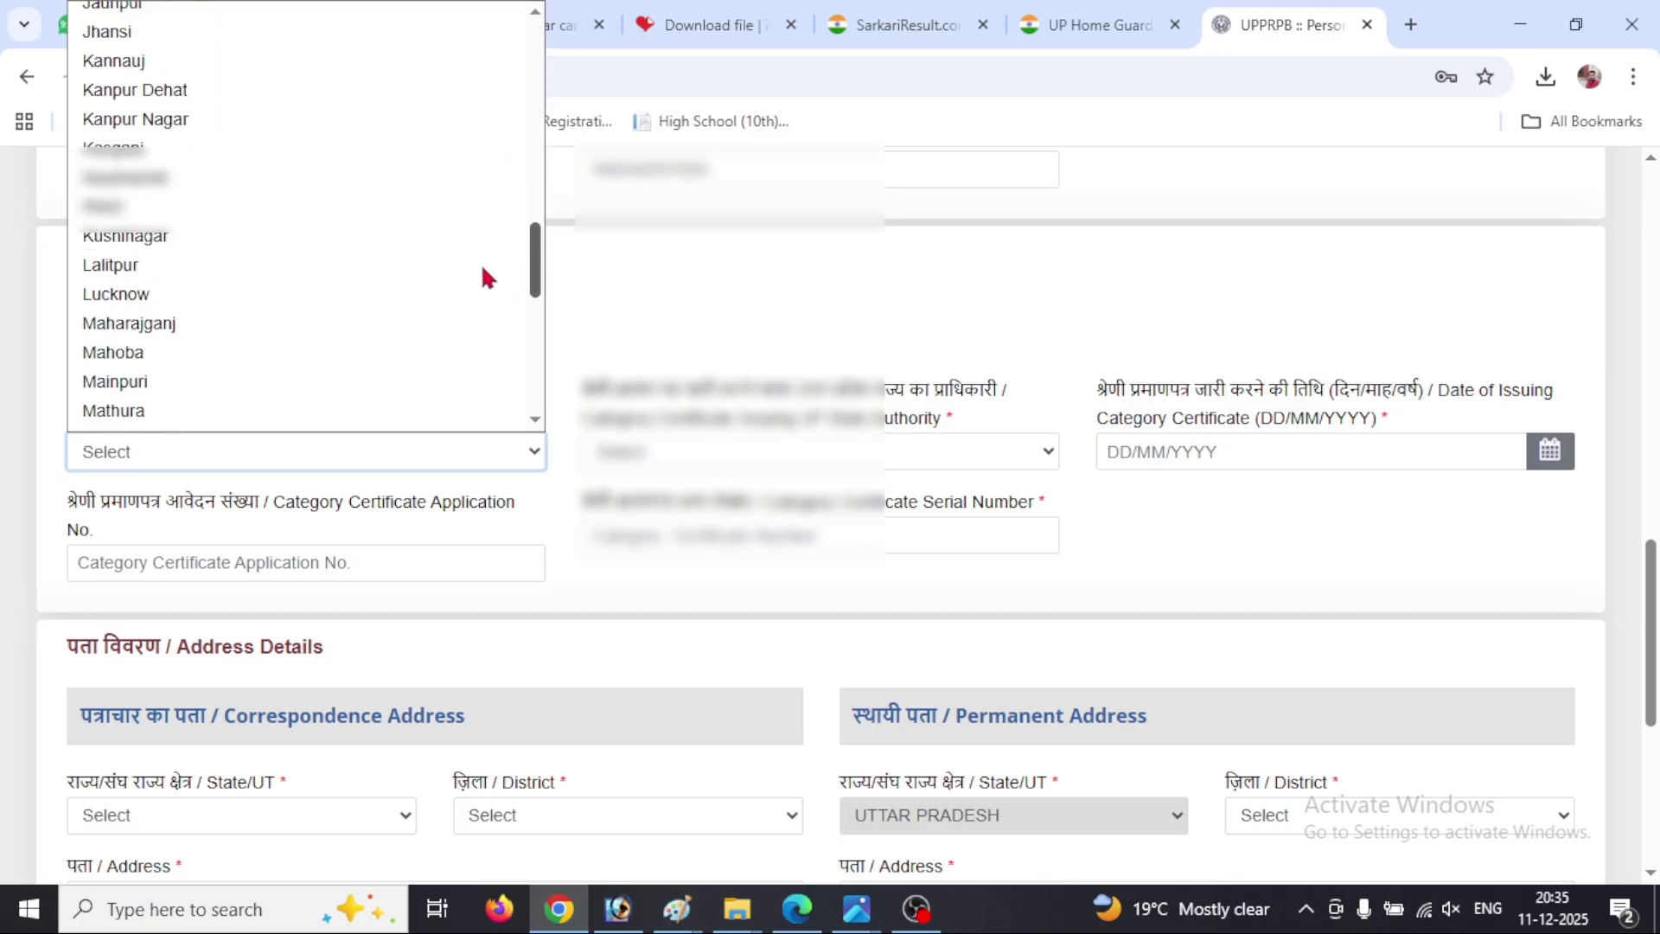
{"action": "left_click", "coordinate": [233, 141]}
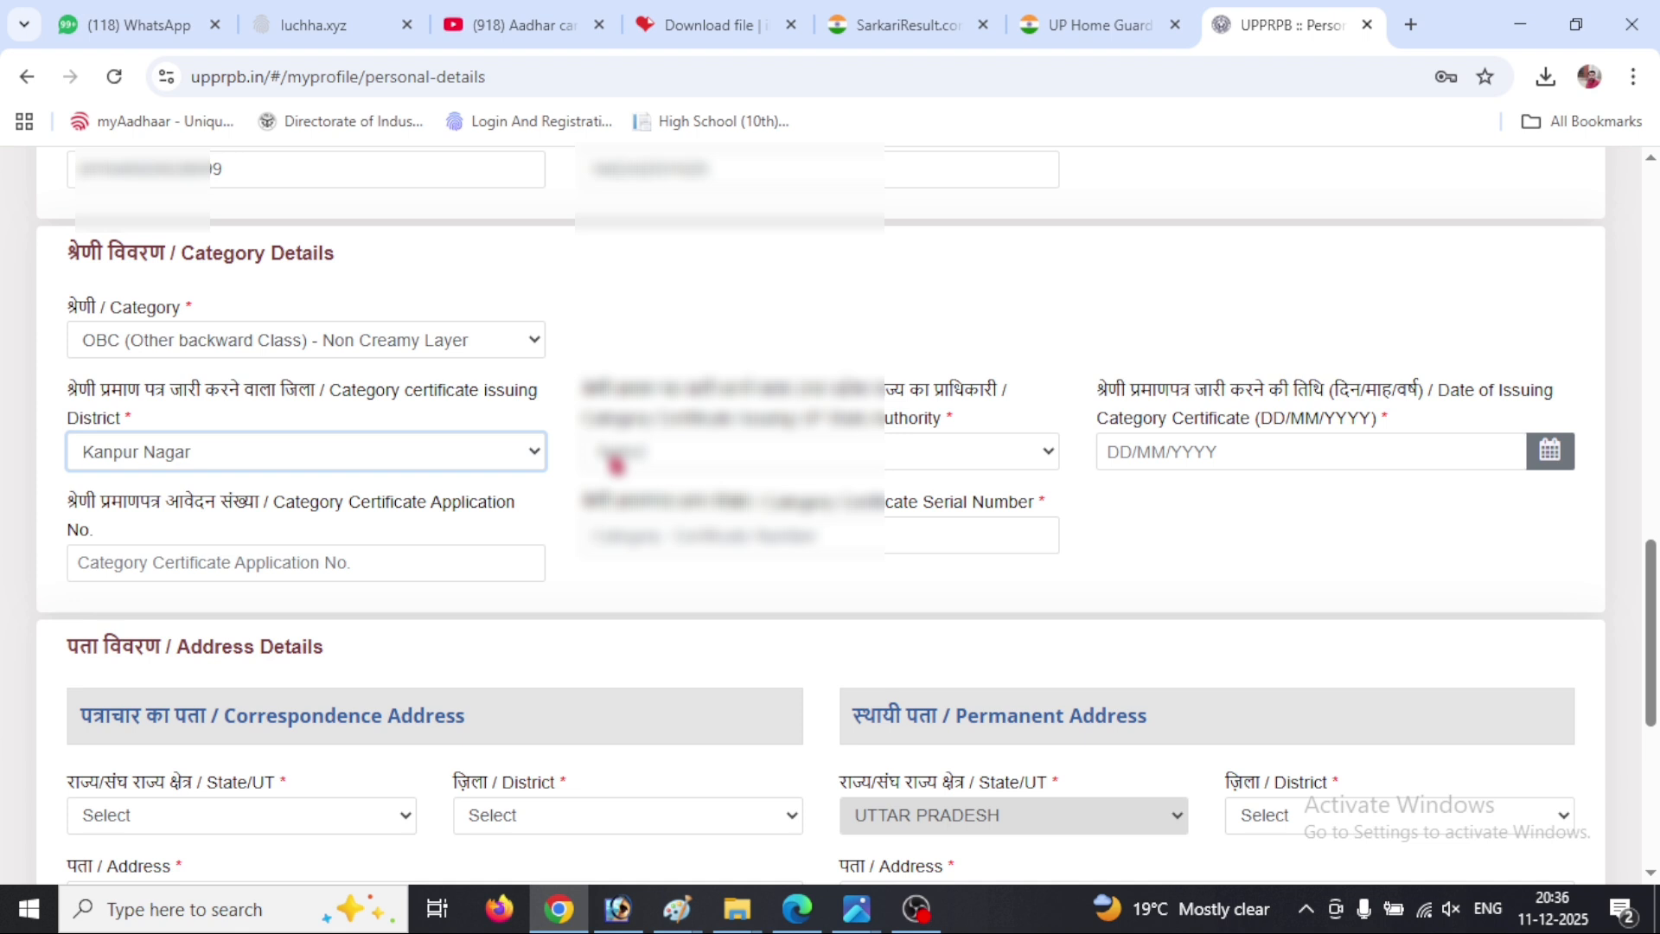
{"action": "left_click", "coordinate": [616, 465]}
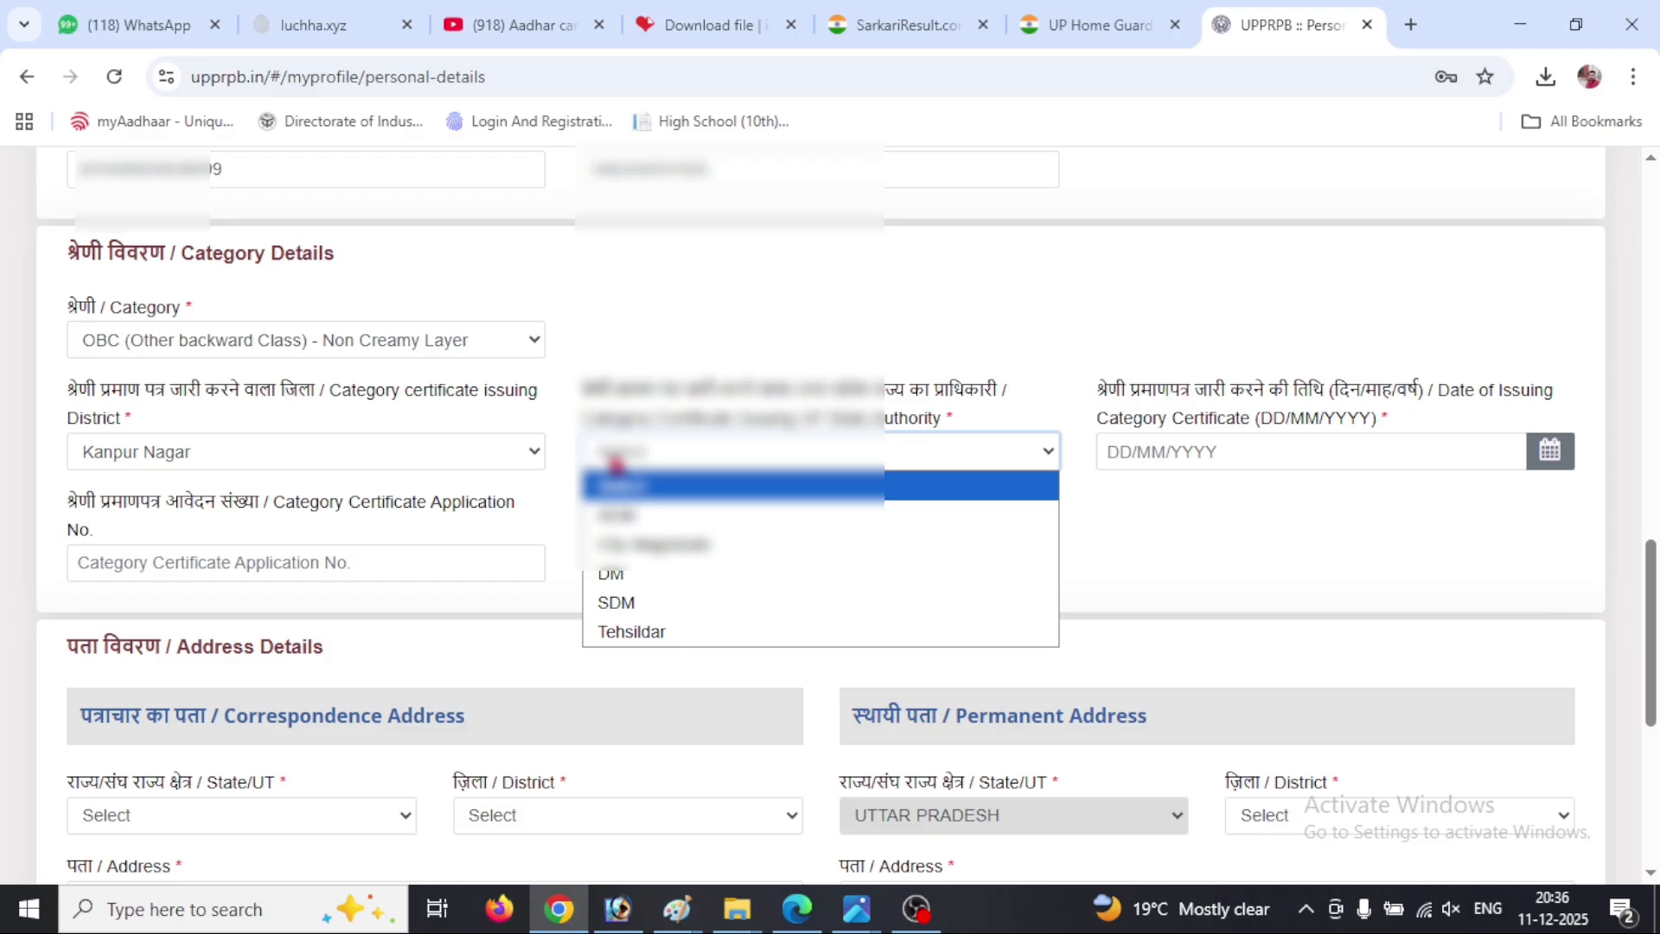
{"action": "left_click", "coordinate": [638, 634]}
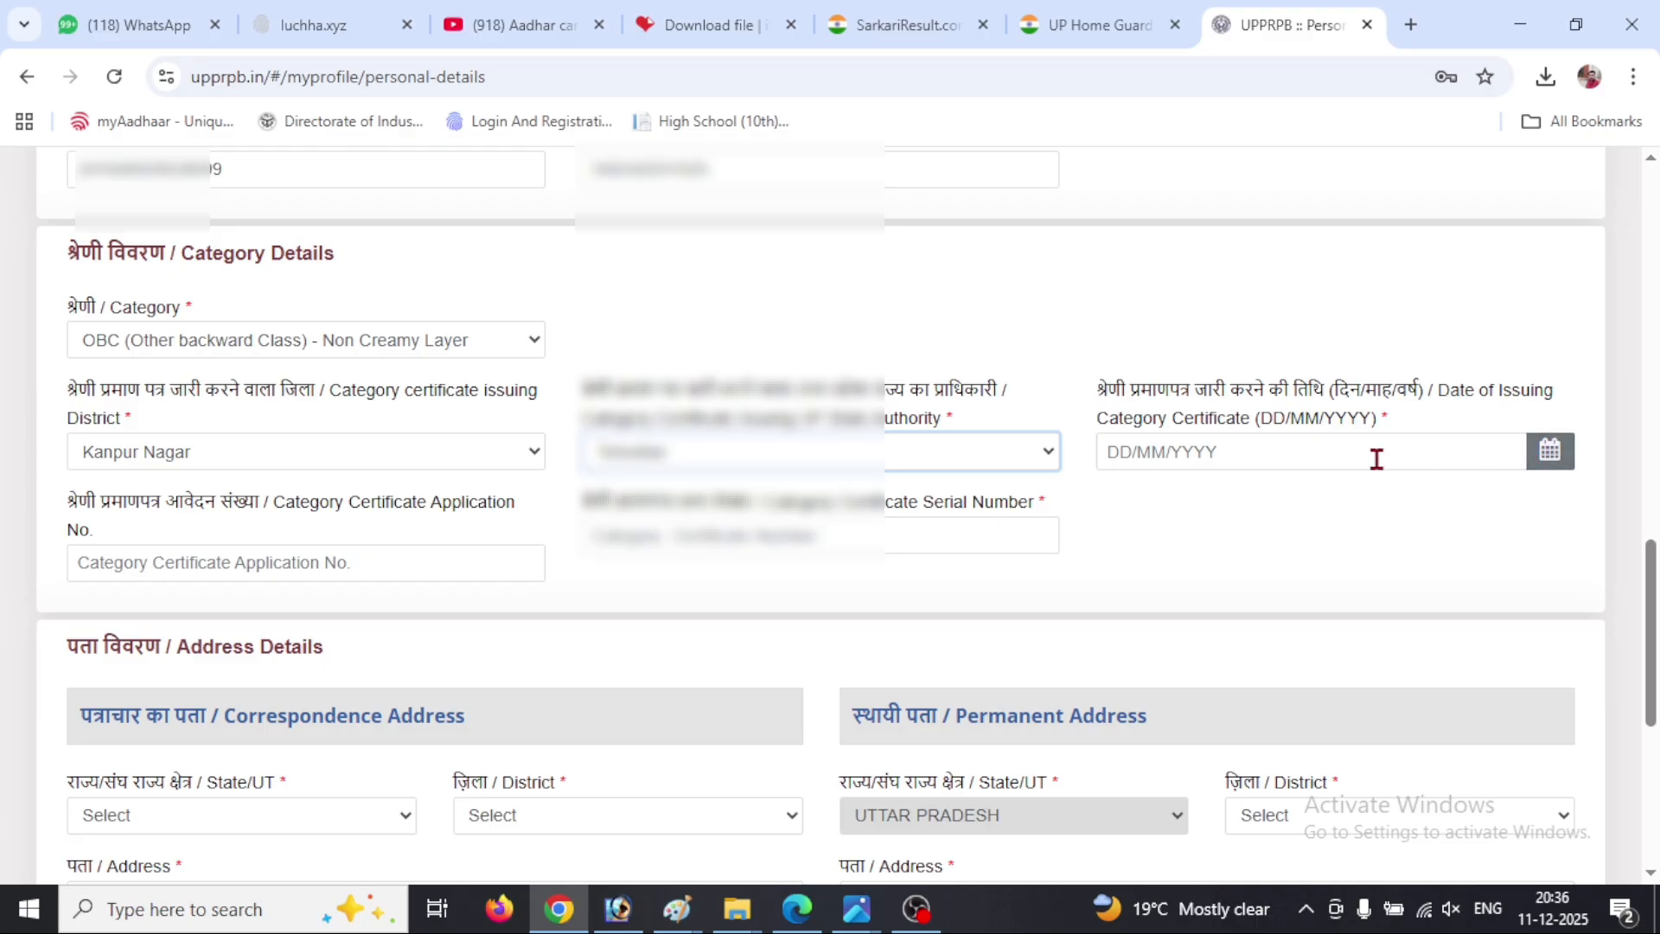
Set the certificate issue date to 13/01/2024 in the calendar
{"action": "left_click", "coordinate": [1549, 451]}
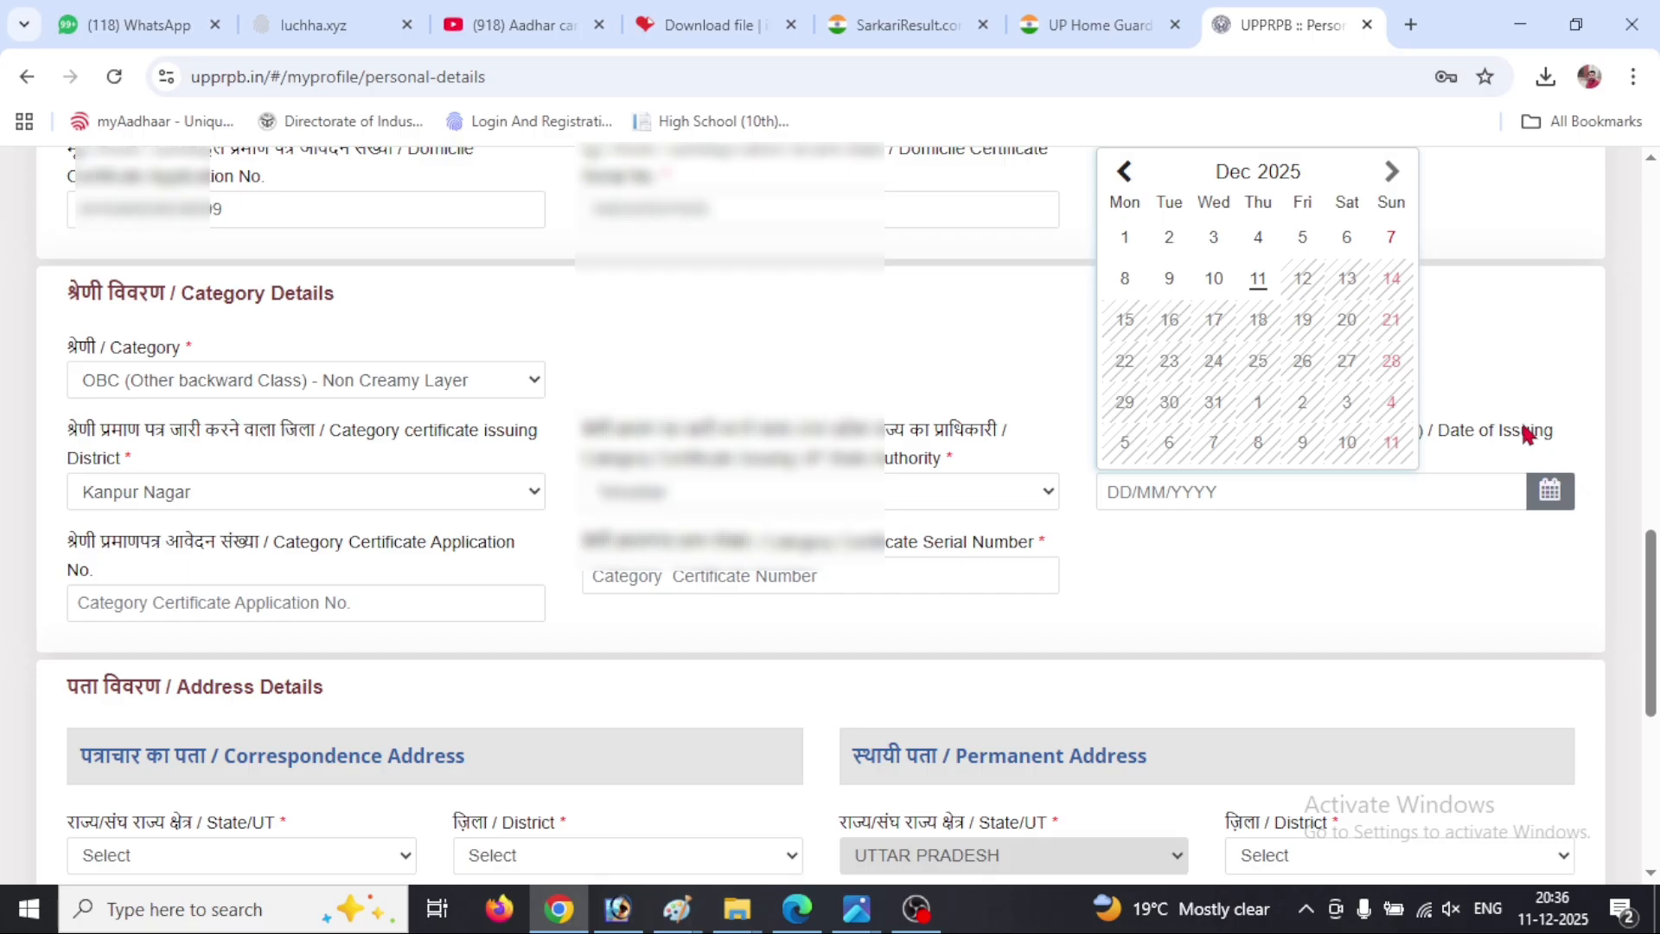
{"action": "left_click", "coordinate": [1273, 173]}
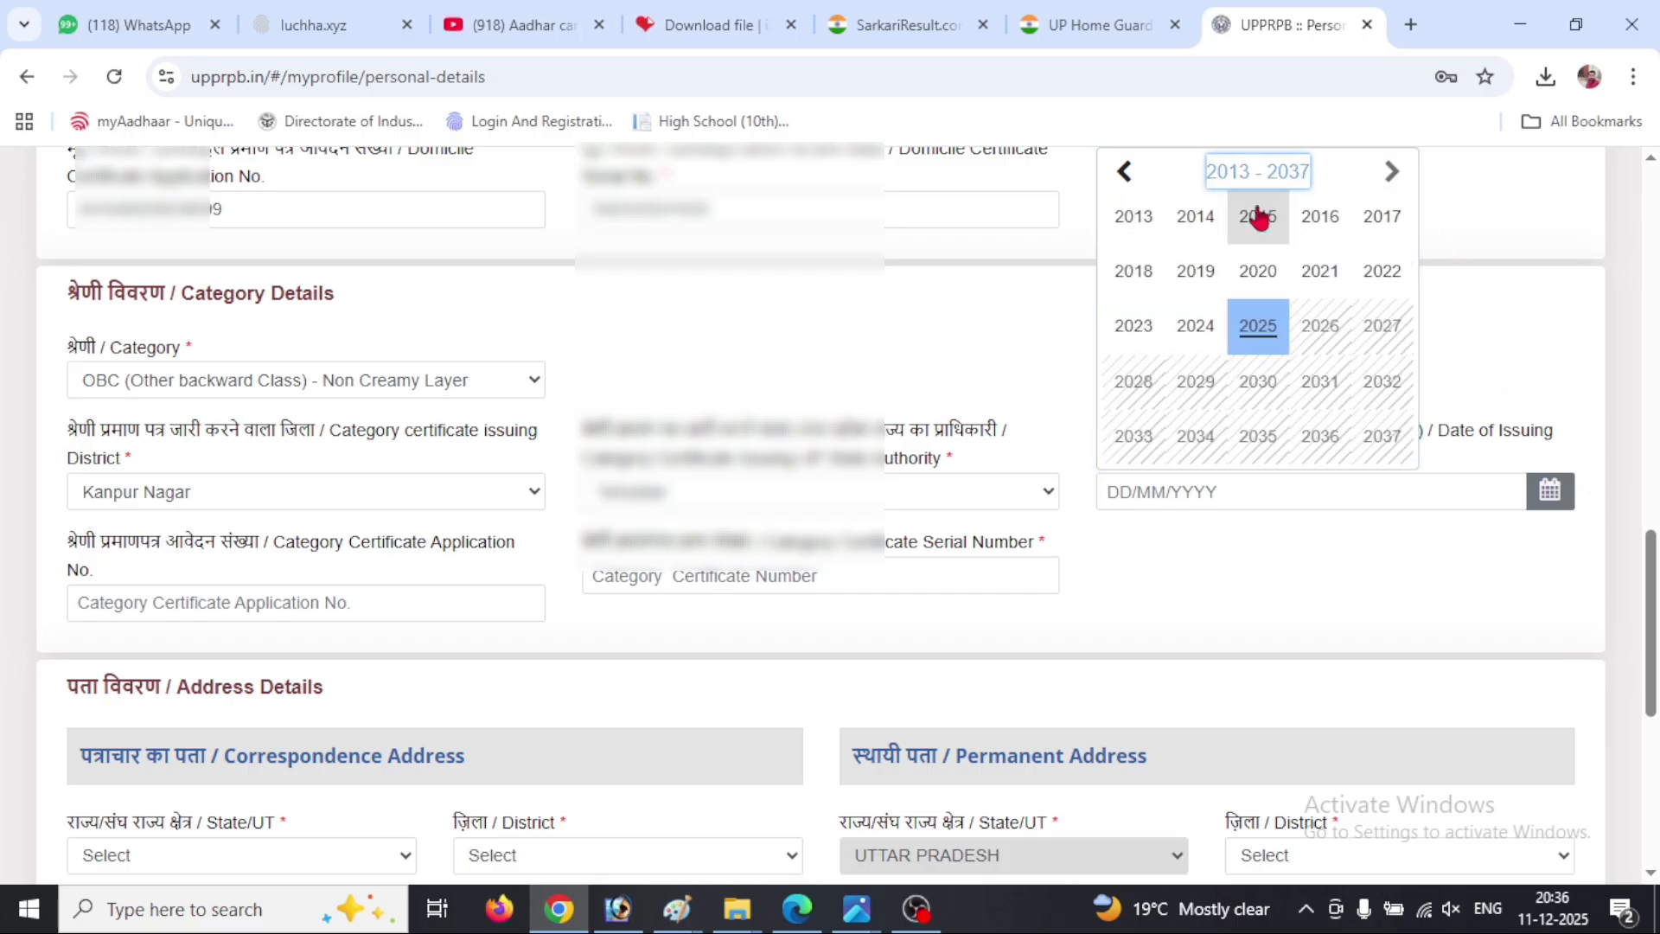
{"action": "left_click", "coordinate": [1220, 320]}
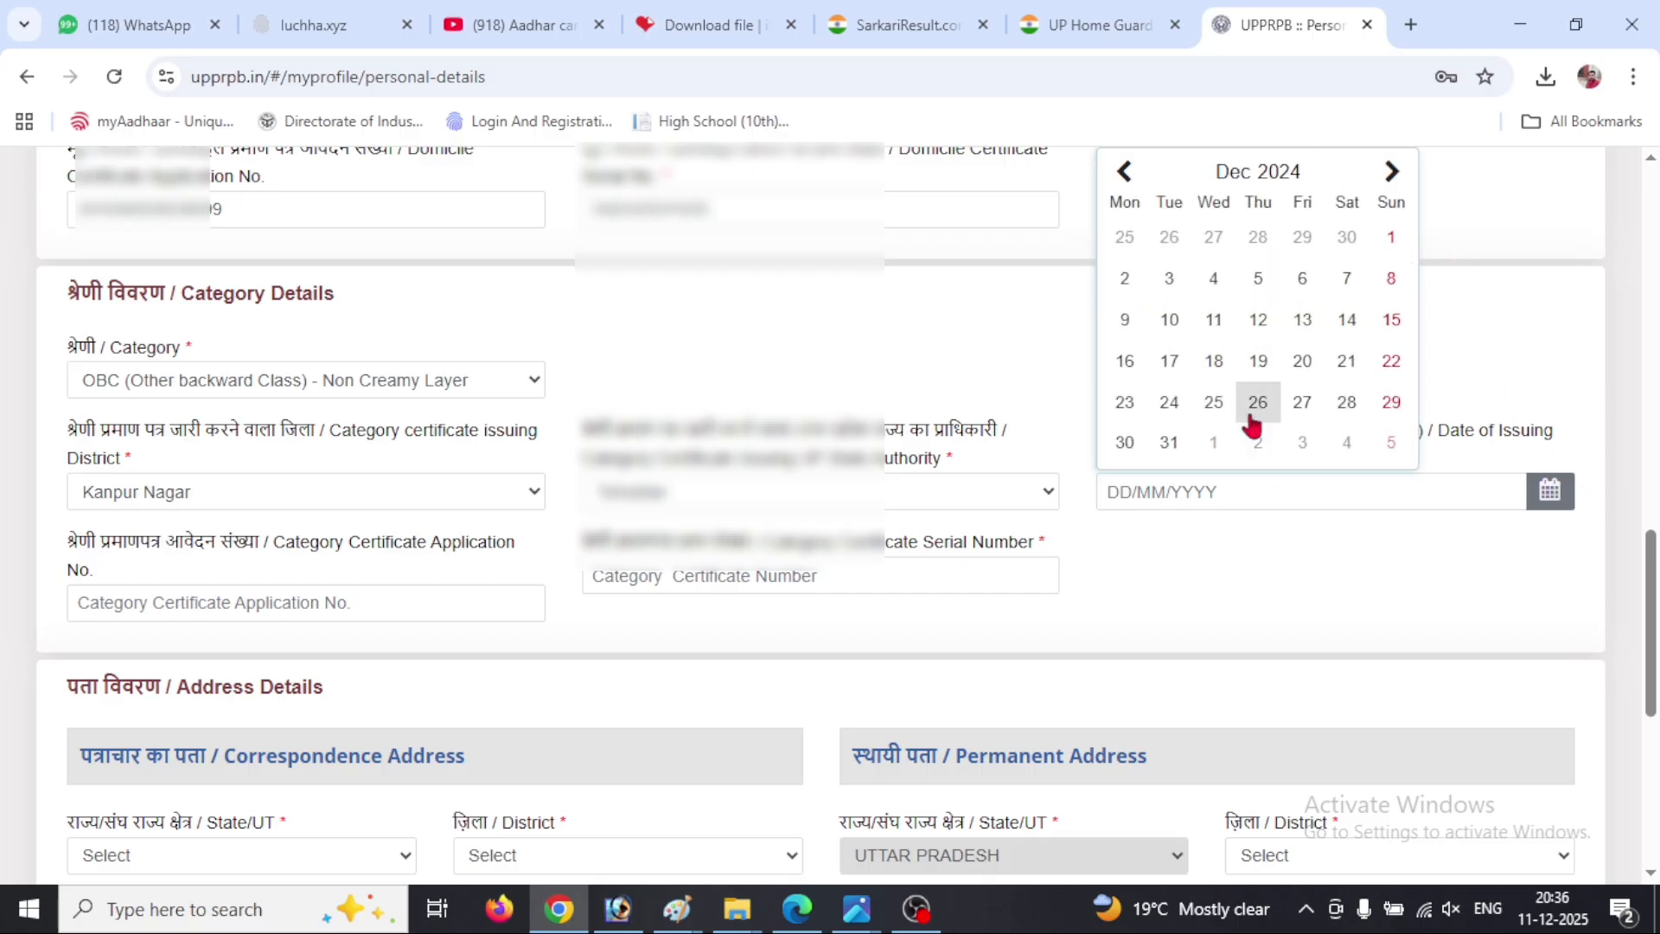
{"action": "left_click", "coordinate": [1124, 172]}
{"action": "left_click", "coordinate": [1124, 173]}
{"action": "left_click", "coordinate": [1124, 172]}
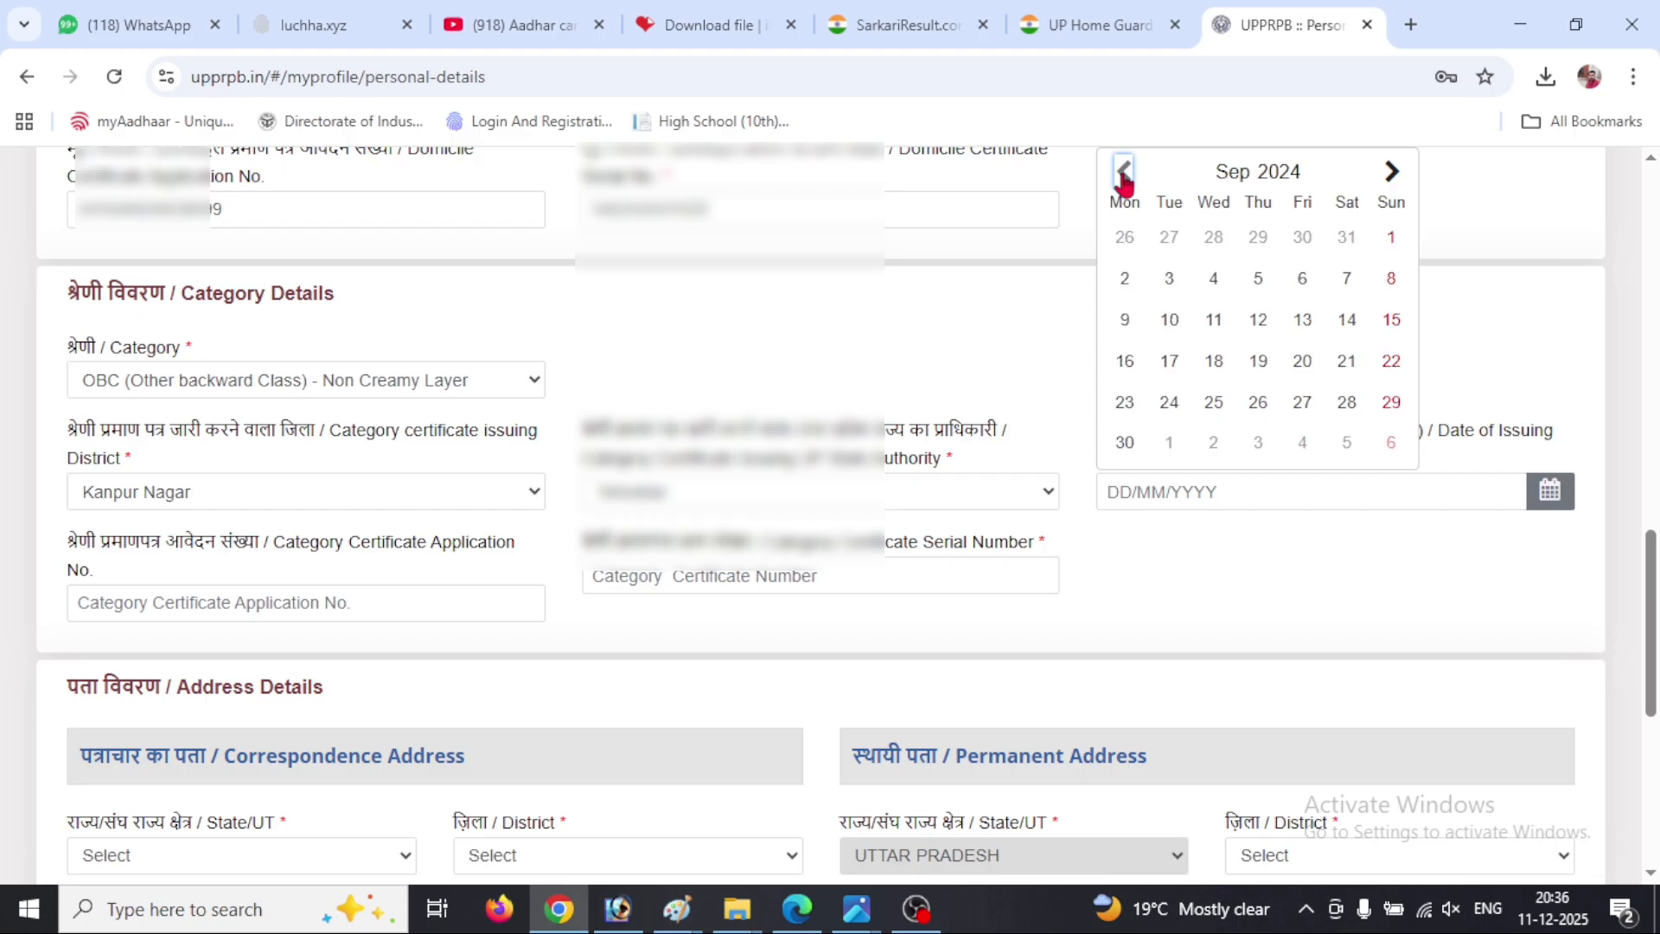
{"action": "left_click", "coordinate": [1124, 172]}
{"action": "left_click", "coordinate": [1124, 172]}
{"action": "left_click", "coordinate": [1124, 172]}
{"action": "left_click", "coordinate": [1124, 172]}
{"action": "left_click", "coordinate": [1124, 172]}
{"action": "left_click", "coordinate": [1124, 172]}
{"action": "left_click", "coordinate": [1124, 172]}
{"action": "left_click", "coordinate": [1124, 172]}
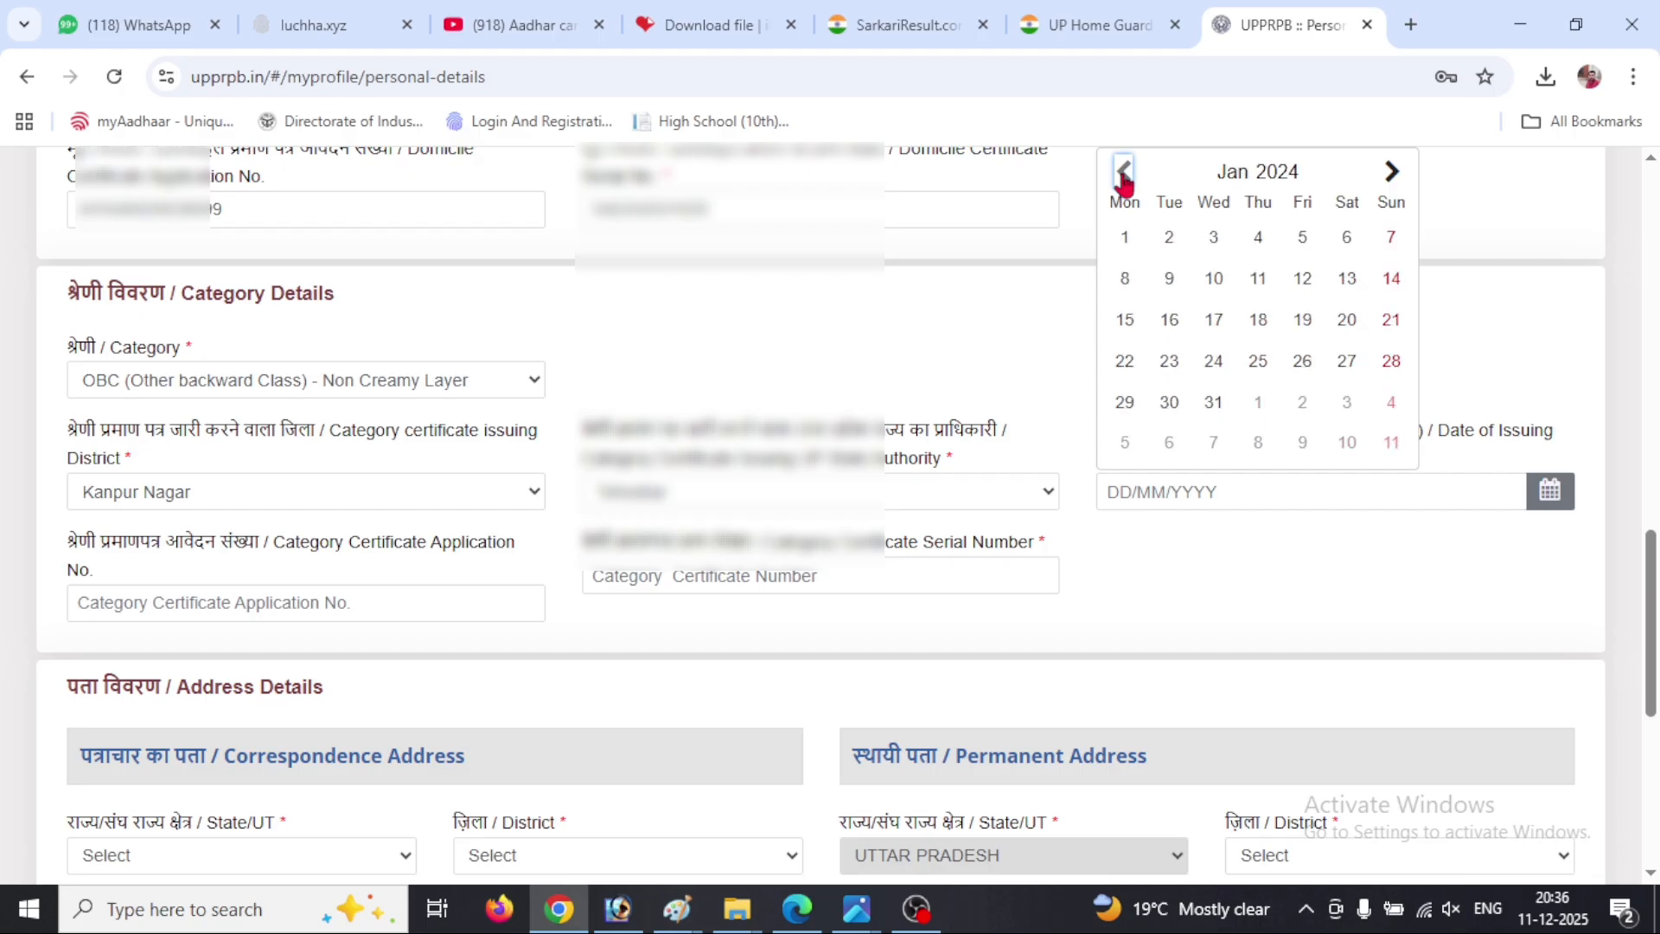
{"action": "left_click", "coordinate": [1124, 173]}
{"action": "left_click", "coordinate": [1393, 178]}
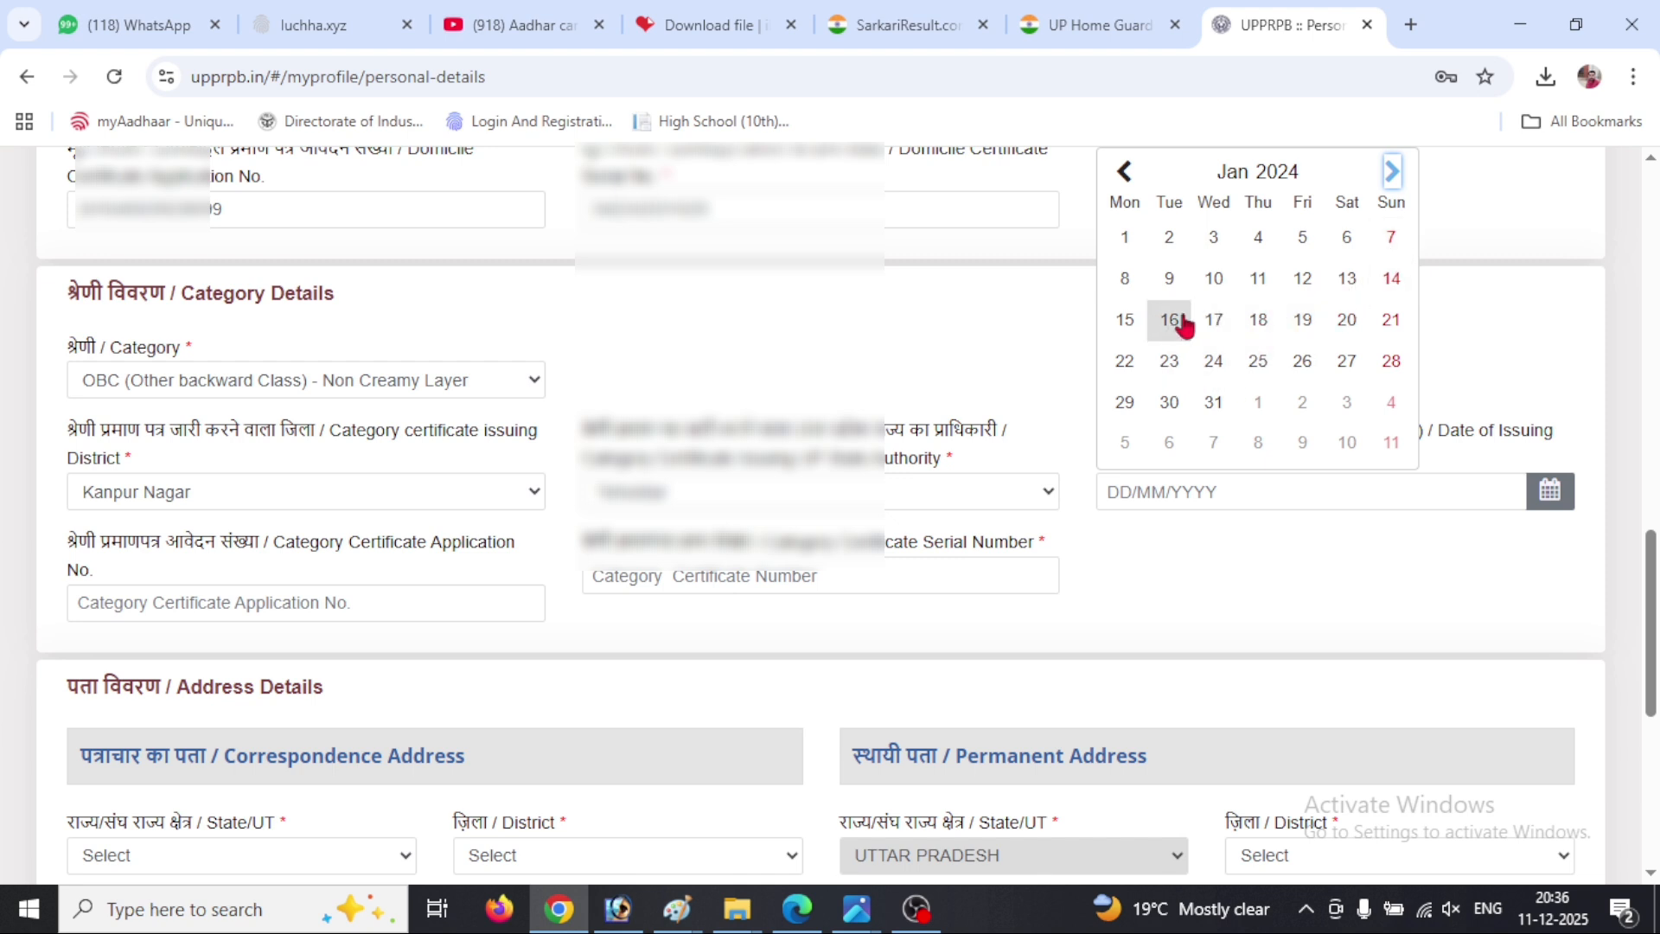
{"action": "left_click", "coordinate": [1343, 279]}
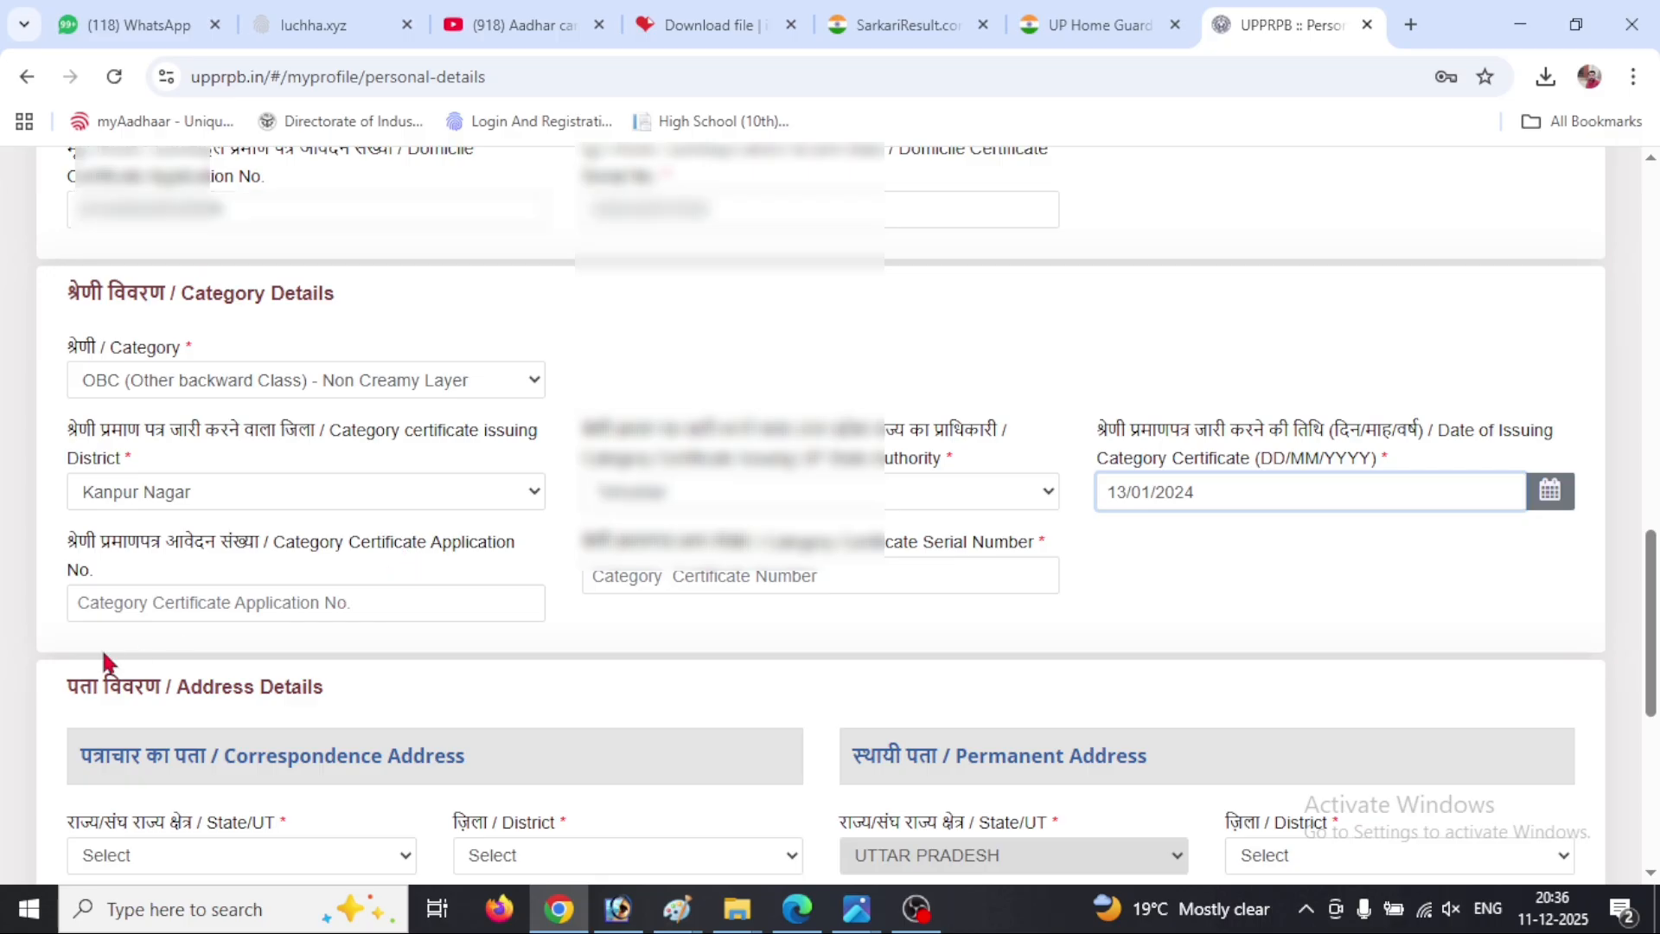
Paste the category certificate application number and enter the certificate serial number
{"action": "left_click", "coordinate": [166, 599]}
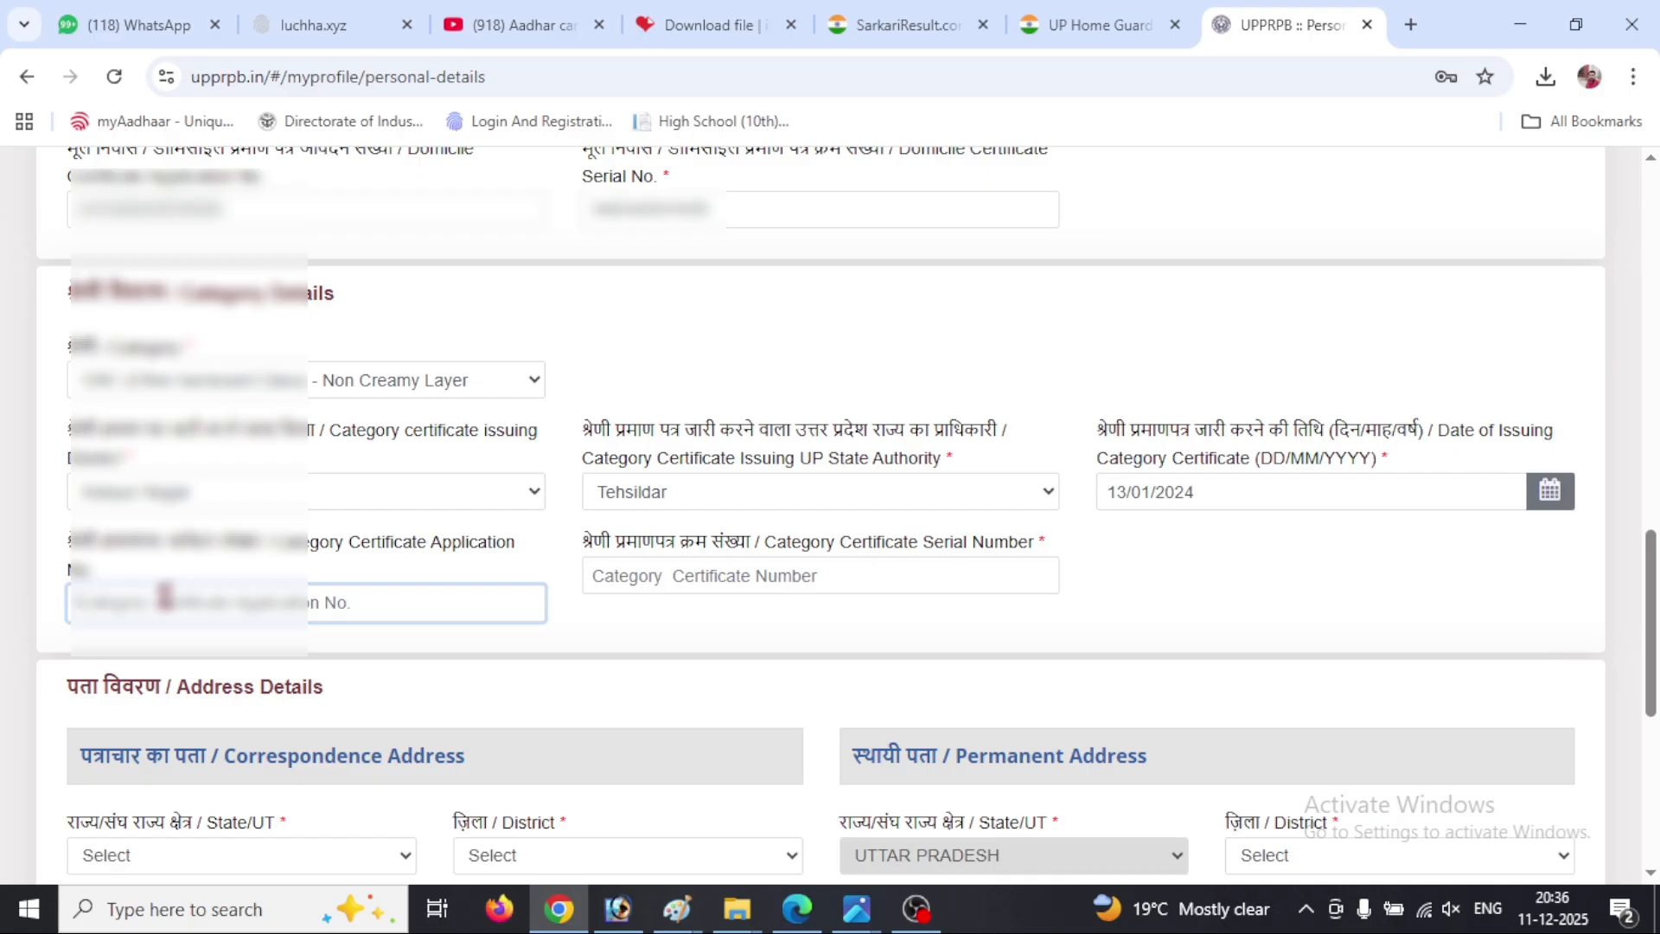
{"action": "key", "text": "ctrl+v"}
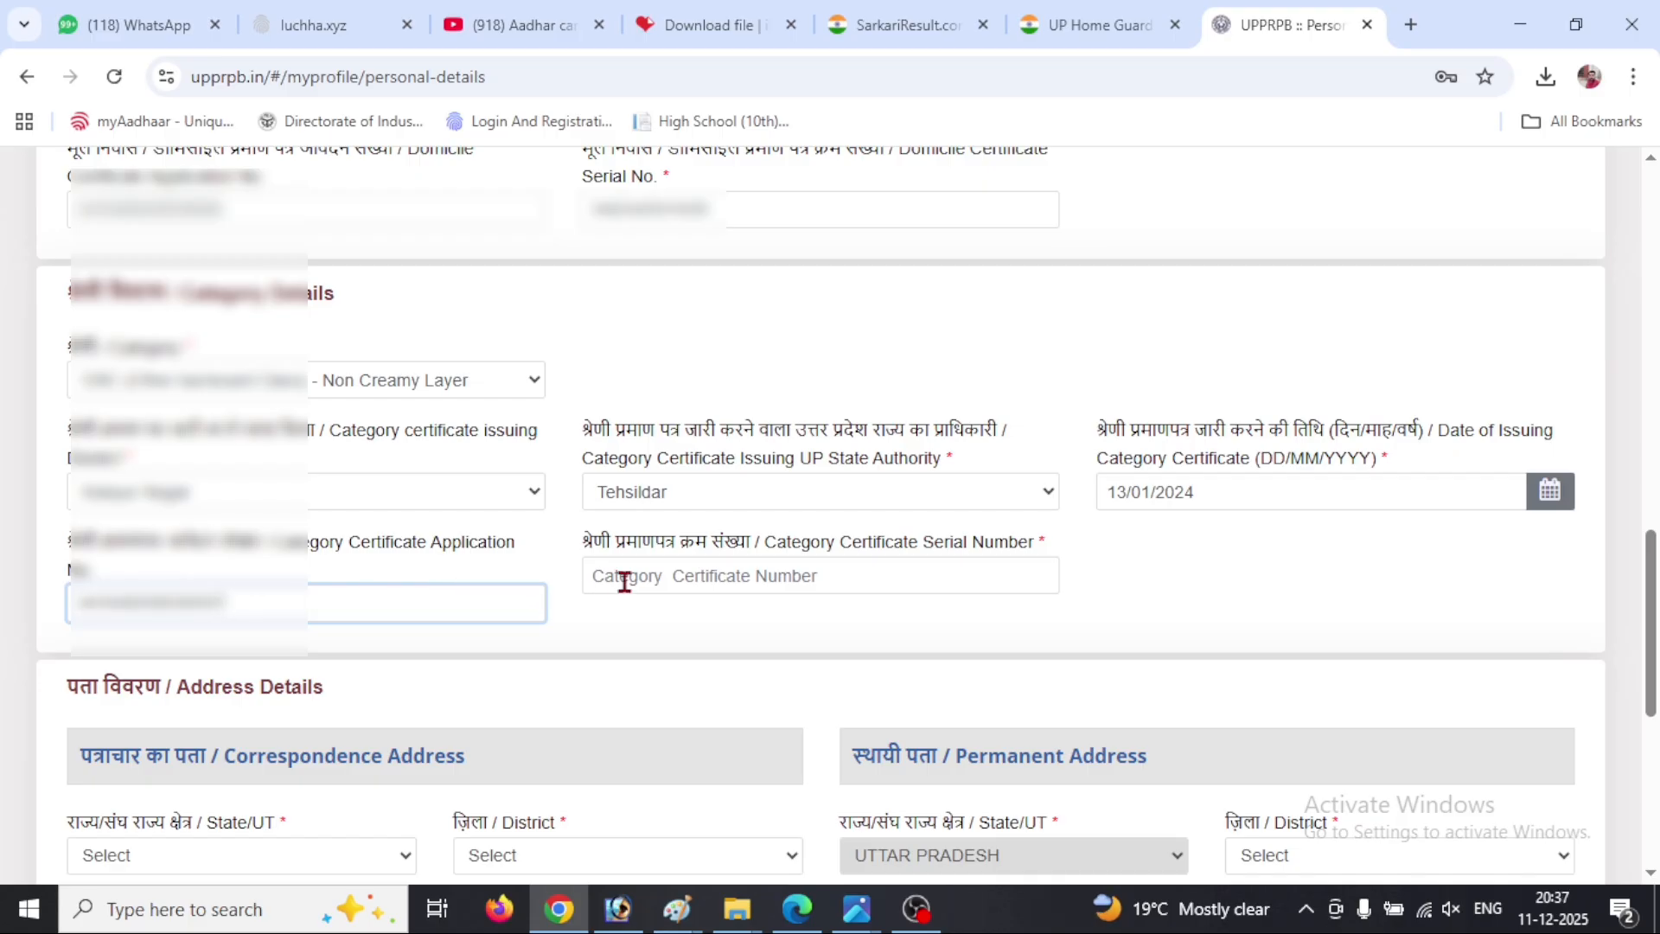
{"action": "left_click", "coordinate": [698, 585]}
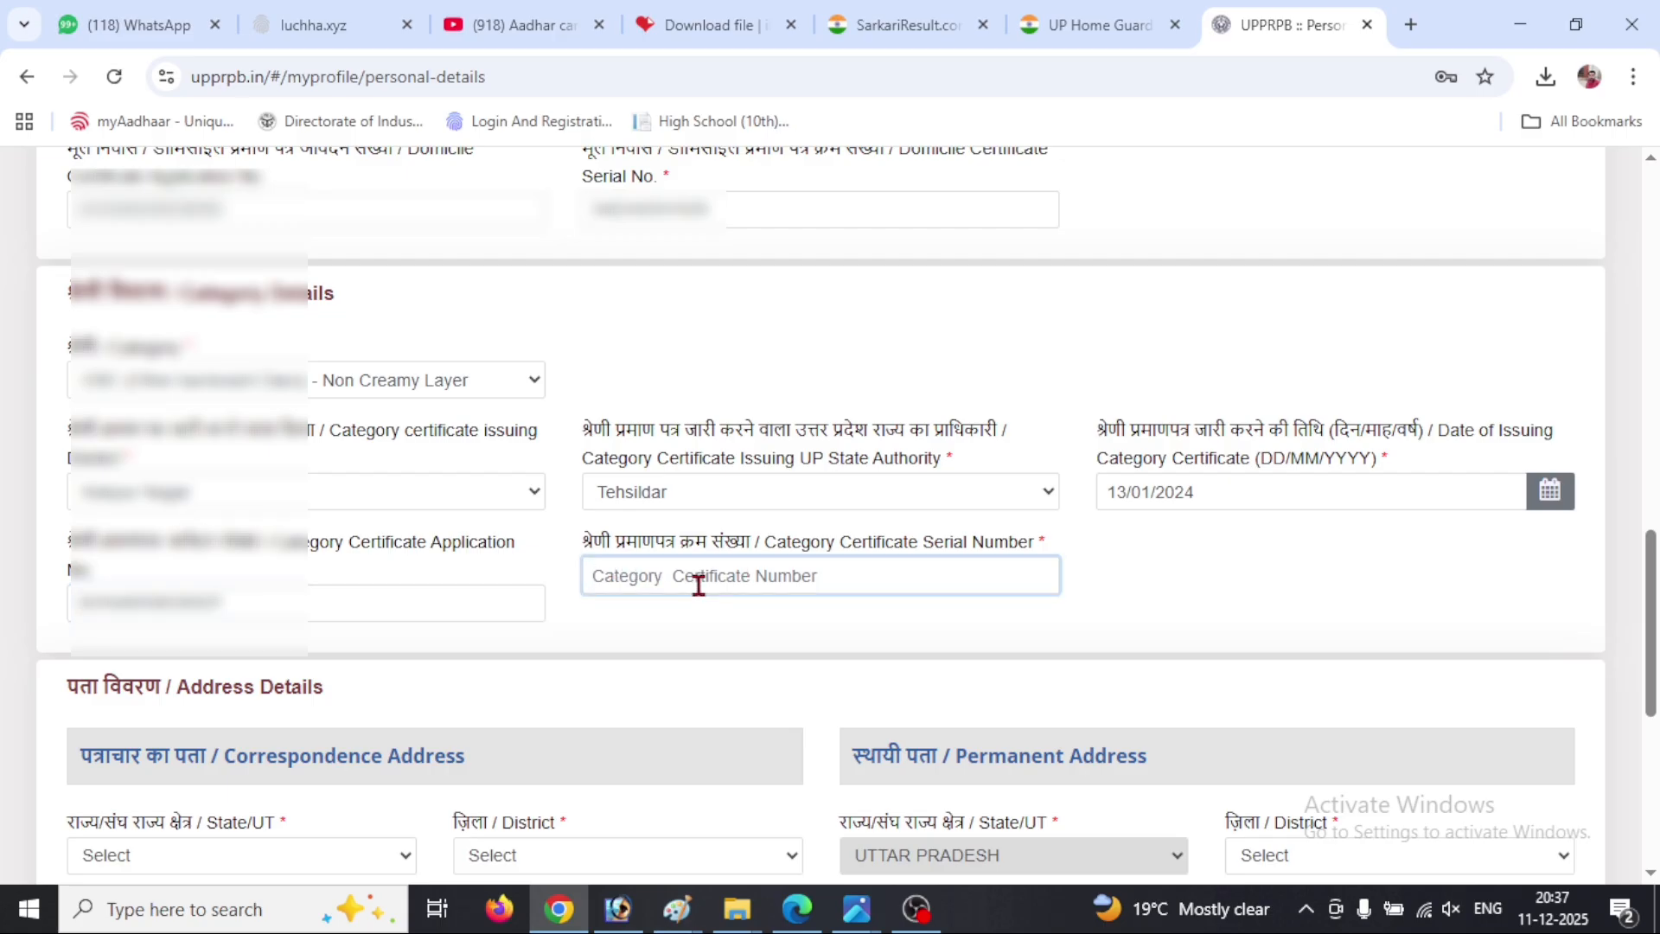
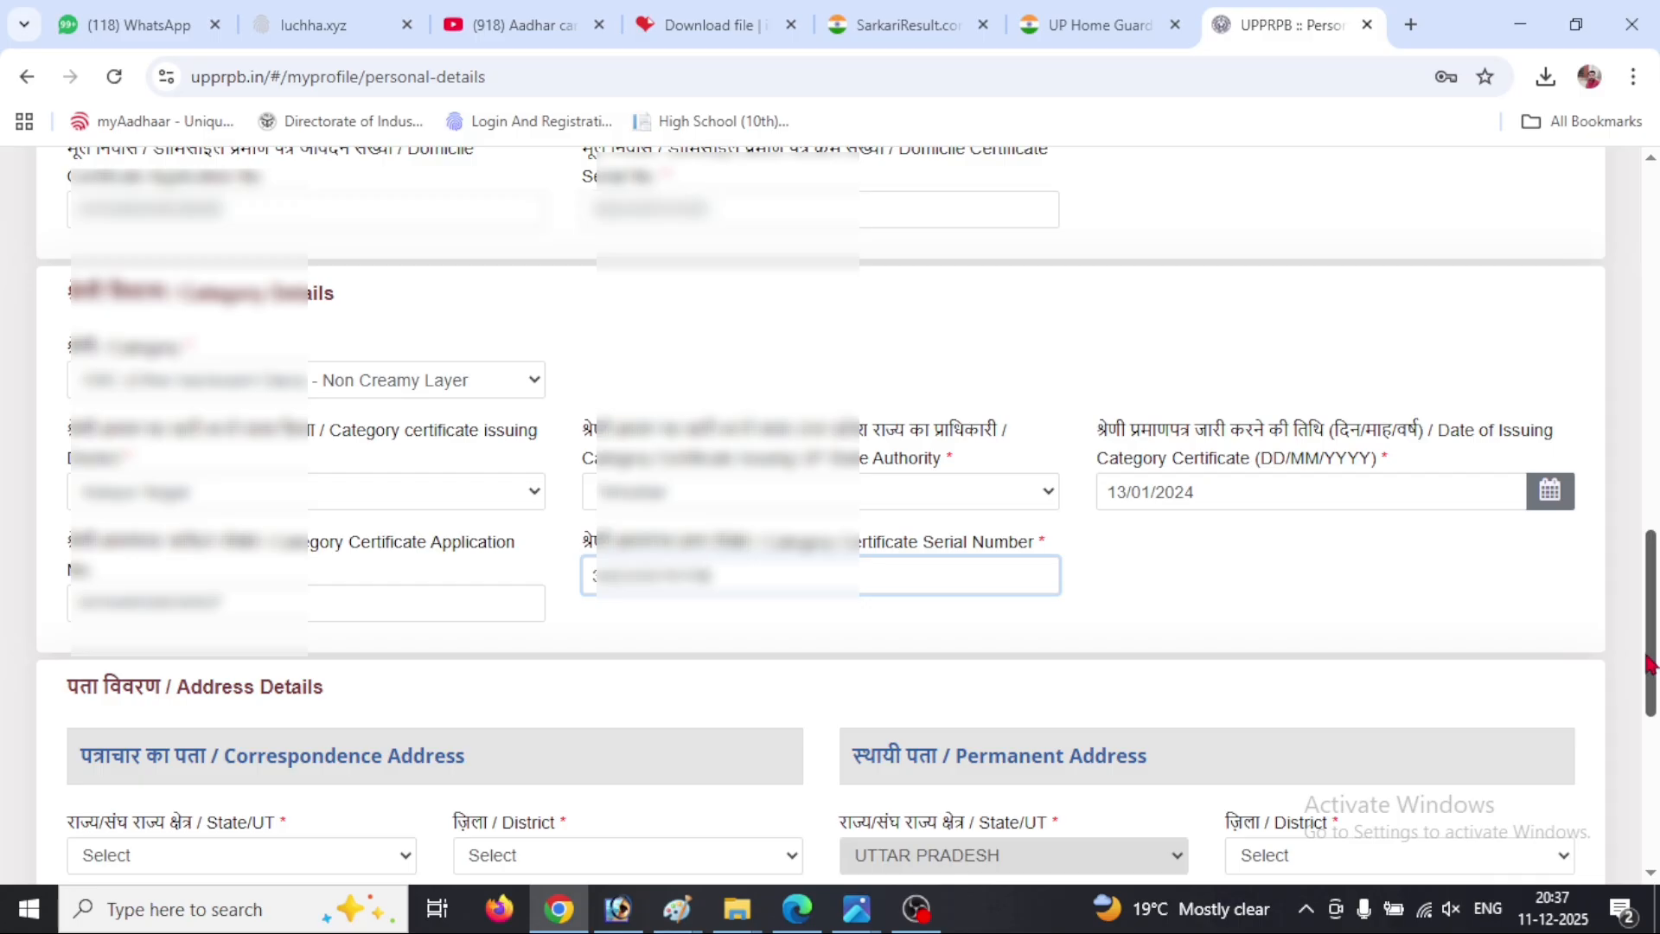
{"action": "scroll", "coordinate": [1650, 735], "scroll_direction": "down", "scroll_amount": 3}
Set the correspondence address state to UTTAR PRADESH and district to Kanpur Nagar
{"action": "scroll", "coordinate": [1649, 735], "scroll_direction": "down", "scroll_amount": 2}
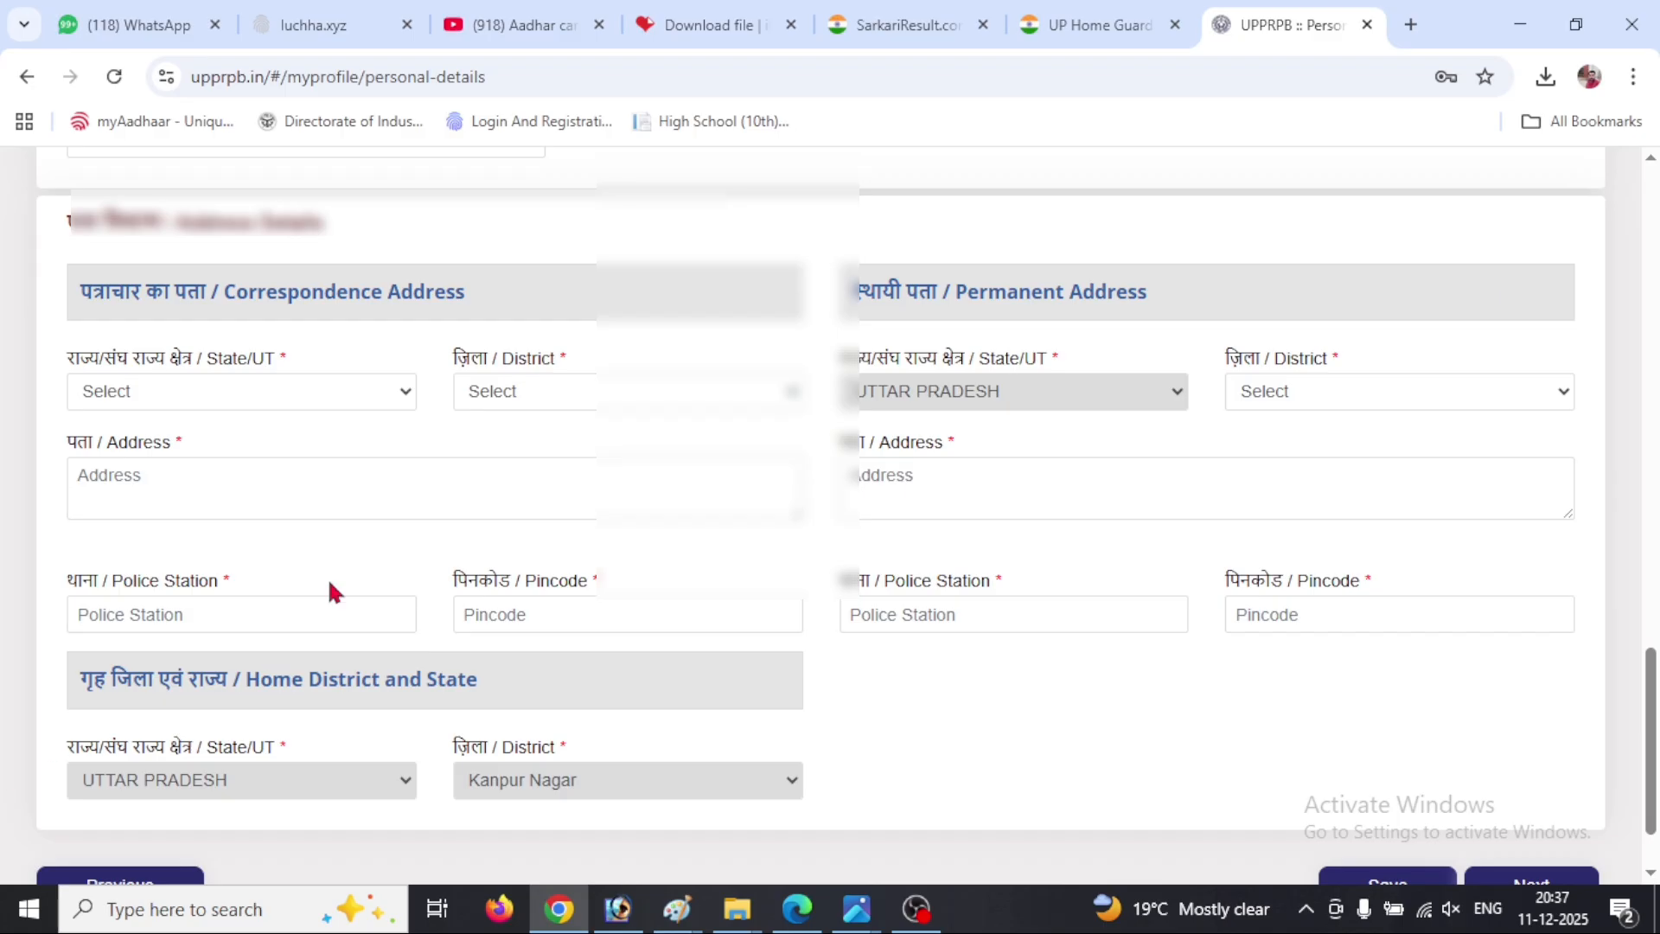
{"action": "left_click", "coordinate": [188, 389]}
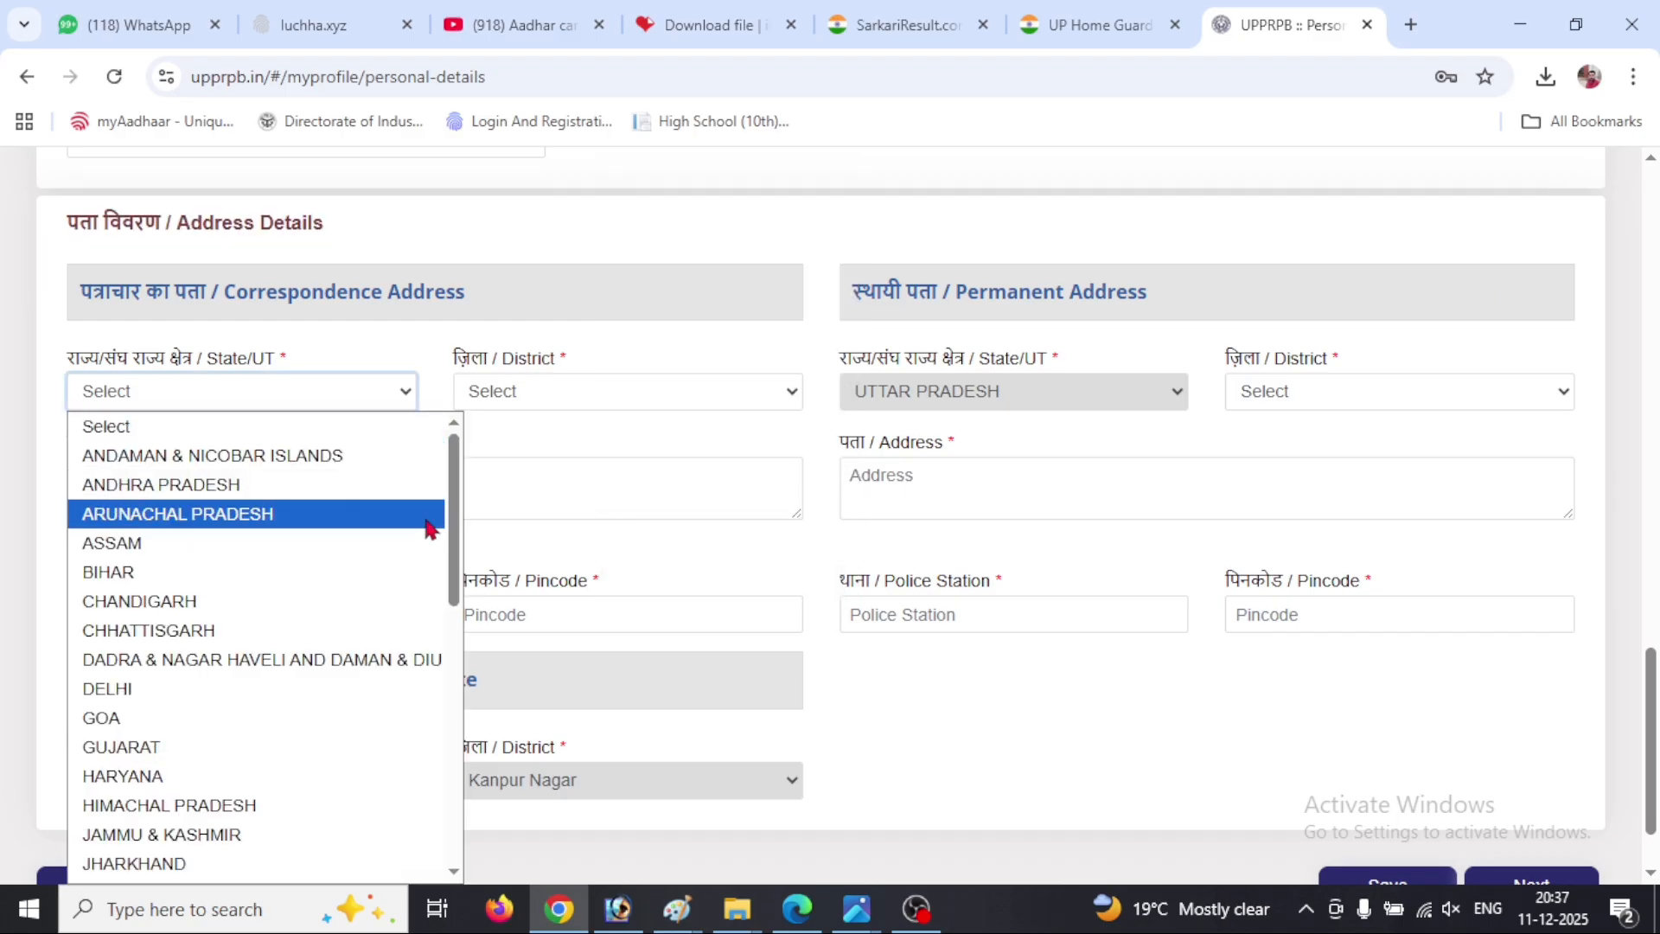
{"action": "left_click_drag", "start_coordinate": [457, 556], "coordinate": [470, 729]}
{"action": "scroll", "coordinate": [423, 740], "scroll_direction": "up", "scroll_amount": 4}
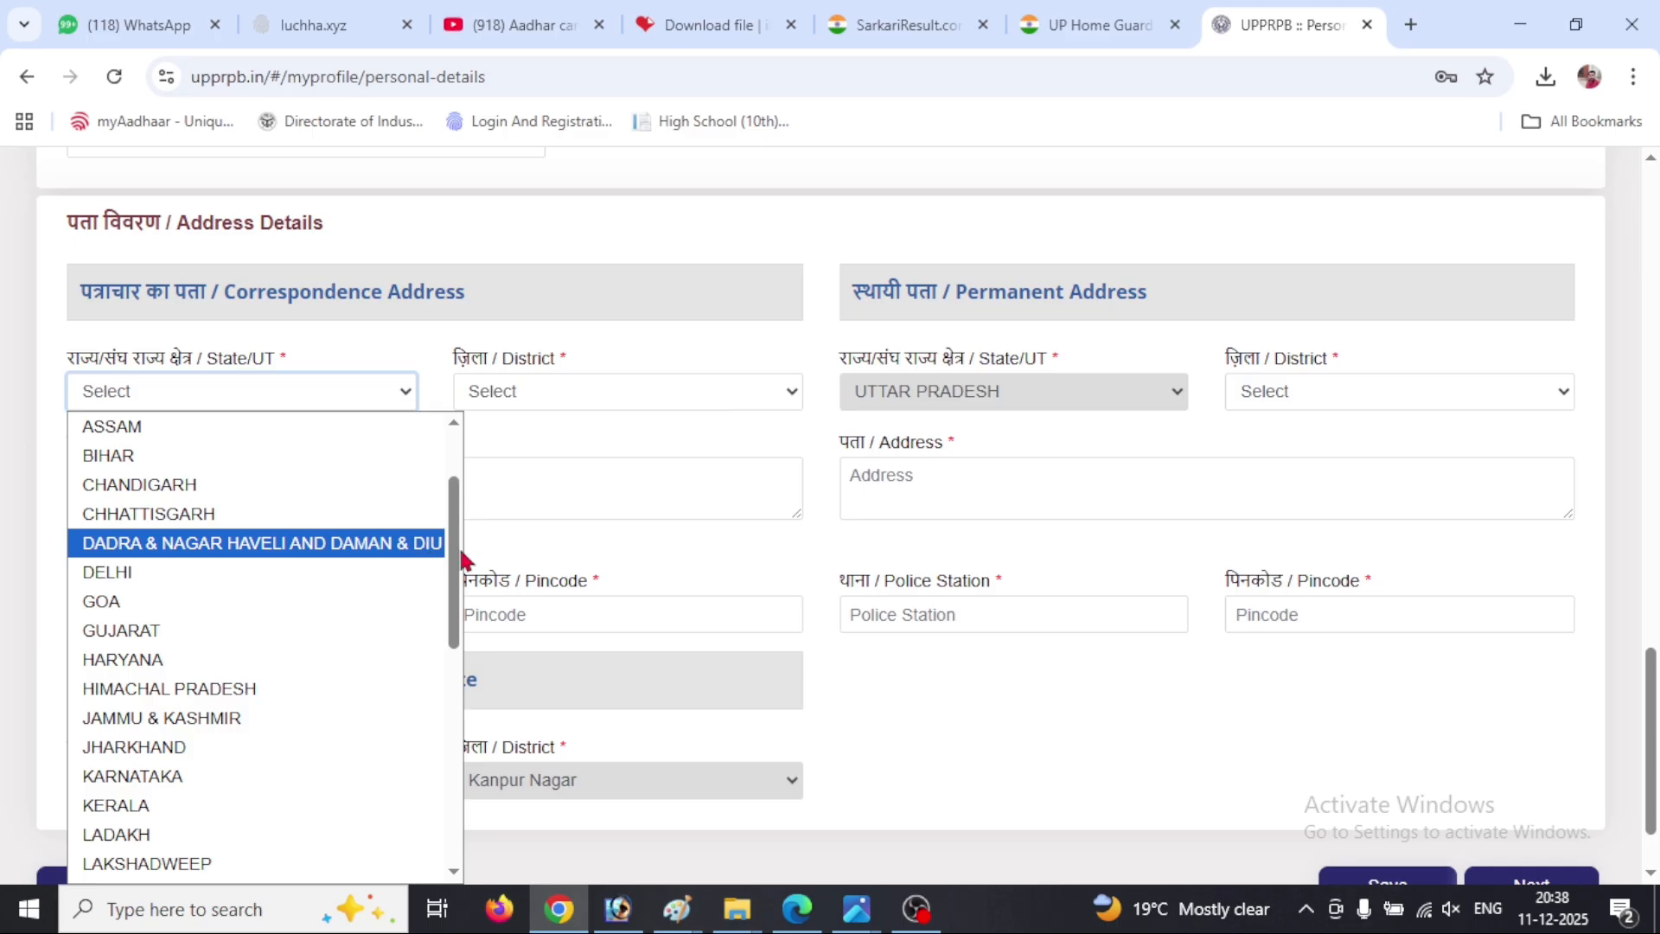
{"action": "left_click_drag", "start_coordinate": [457, 558], "coordinate": [454, 776]}
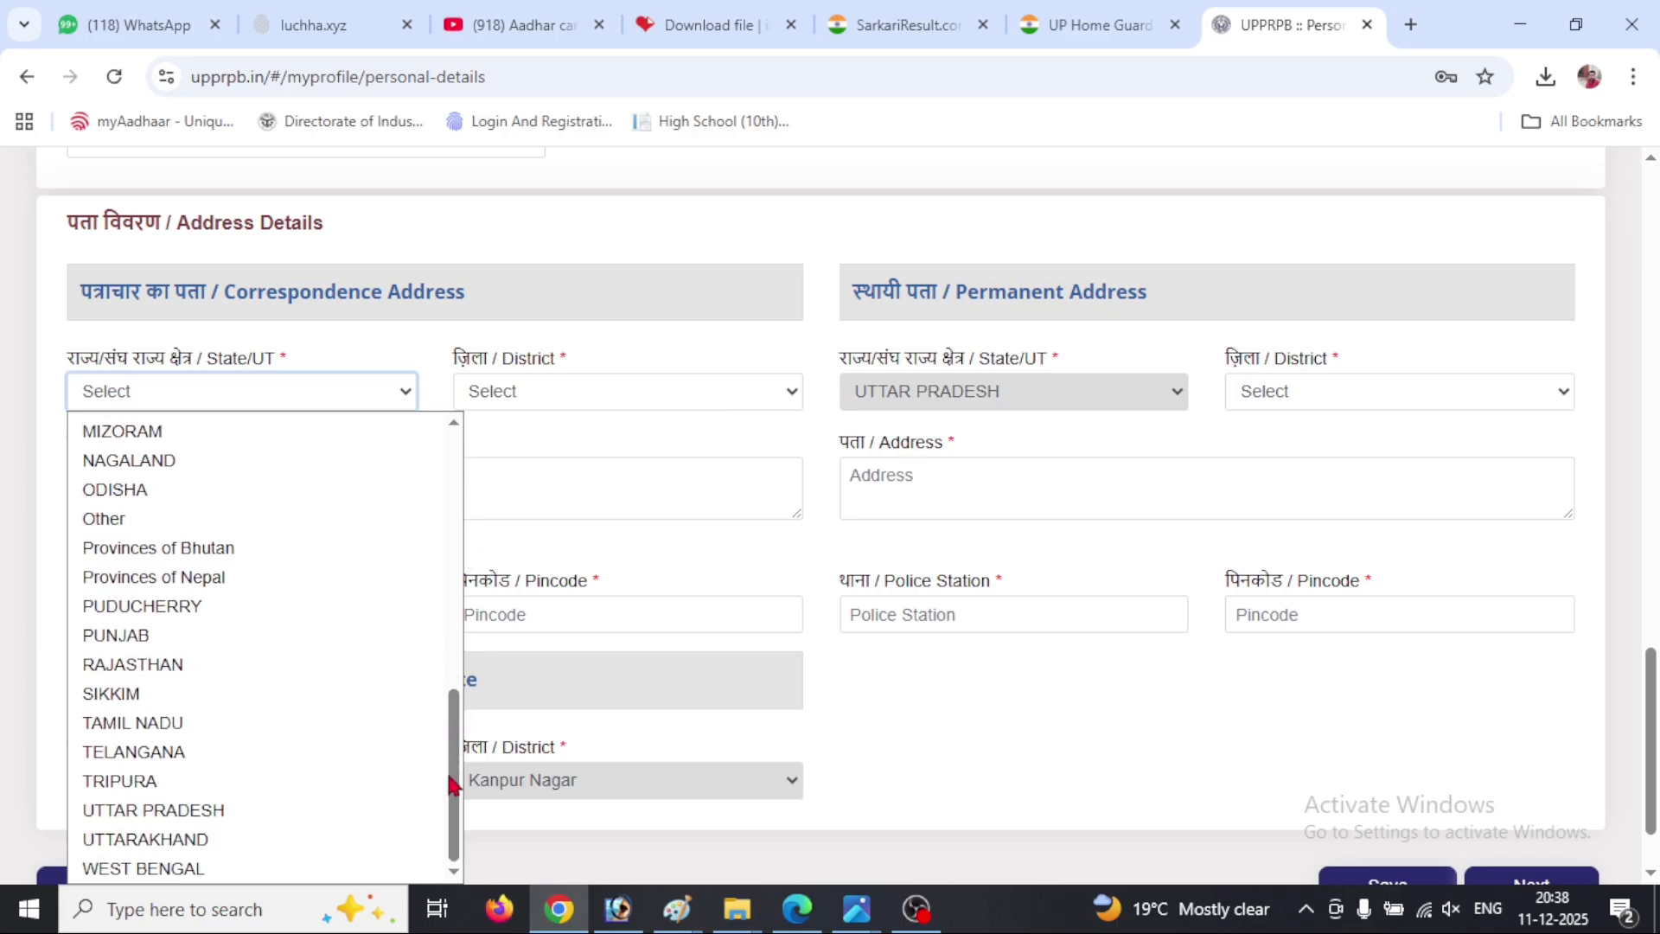
{"action": "left_click", "coordinate": [290, 812]}
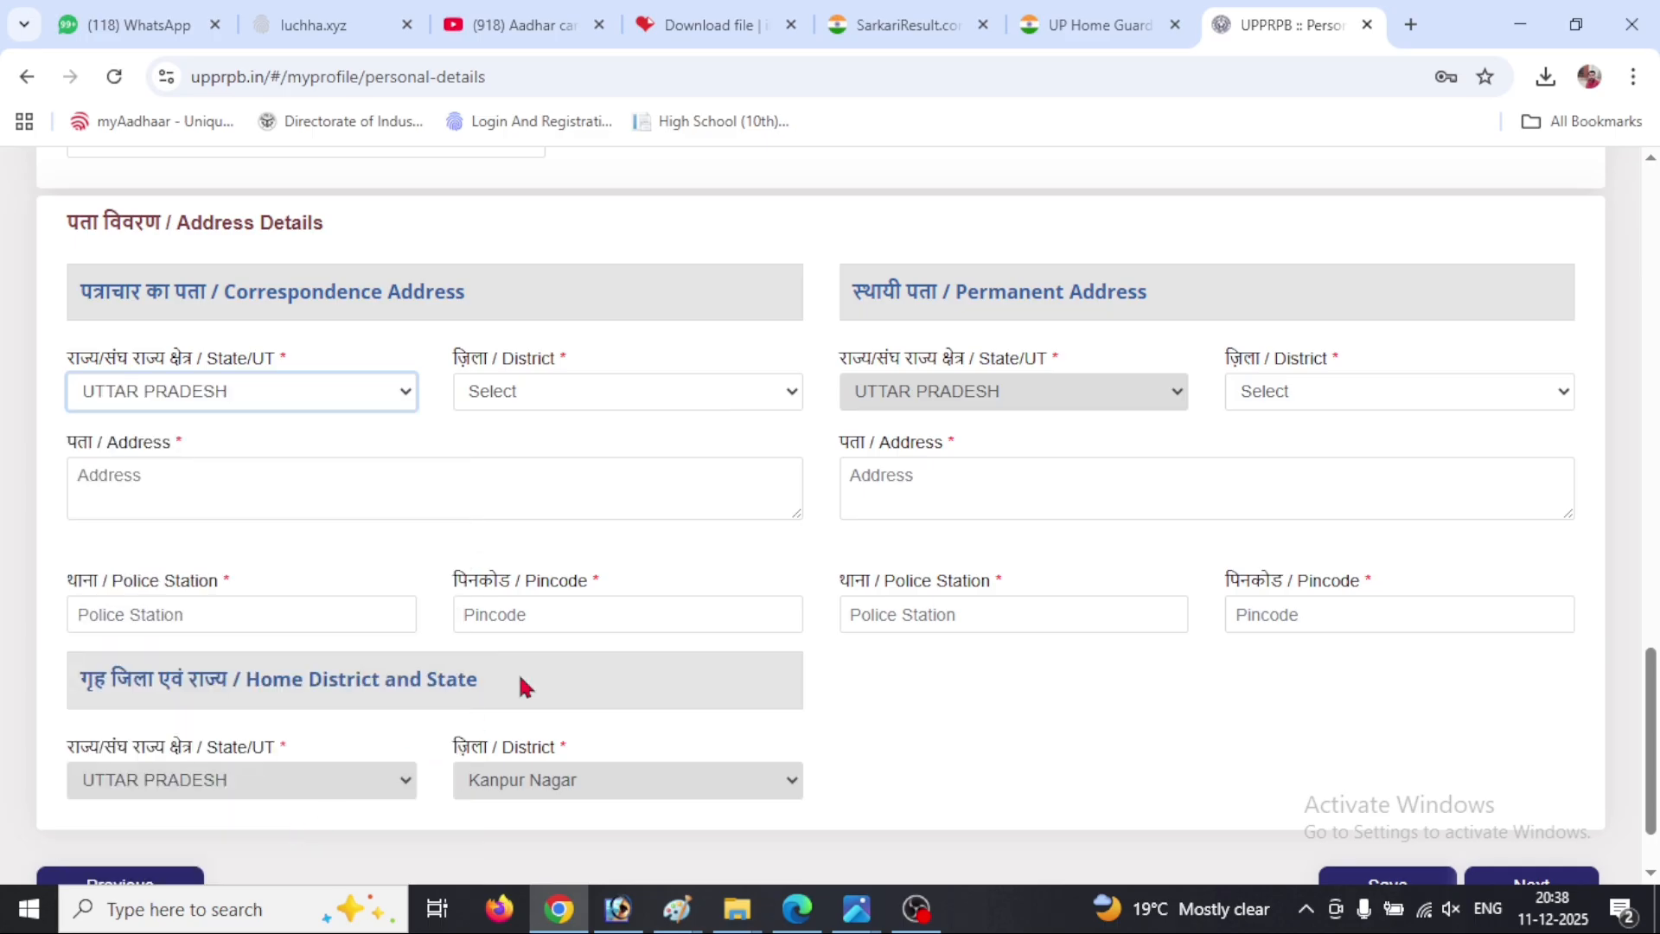
{"action": "left_click", "coordinate": [550, 379]}
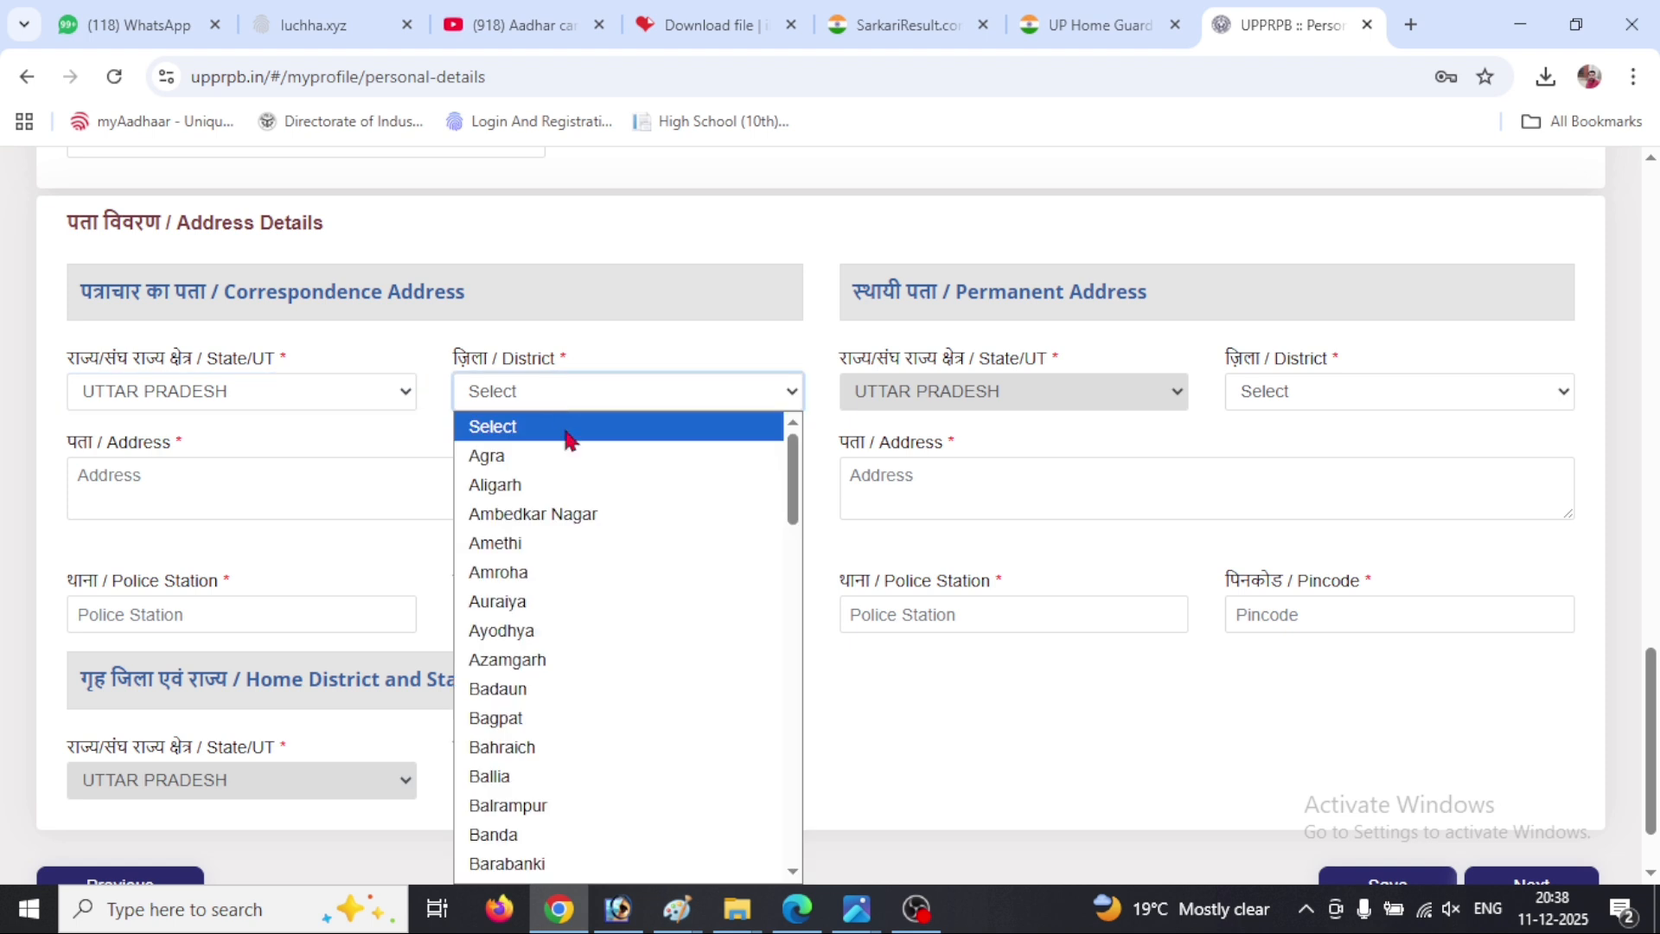
{"action": "left_click_drag", "start_coordinate": [800, 487], "coordinate": [801, 657]}
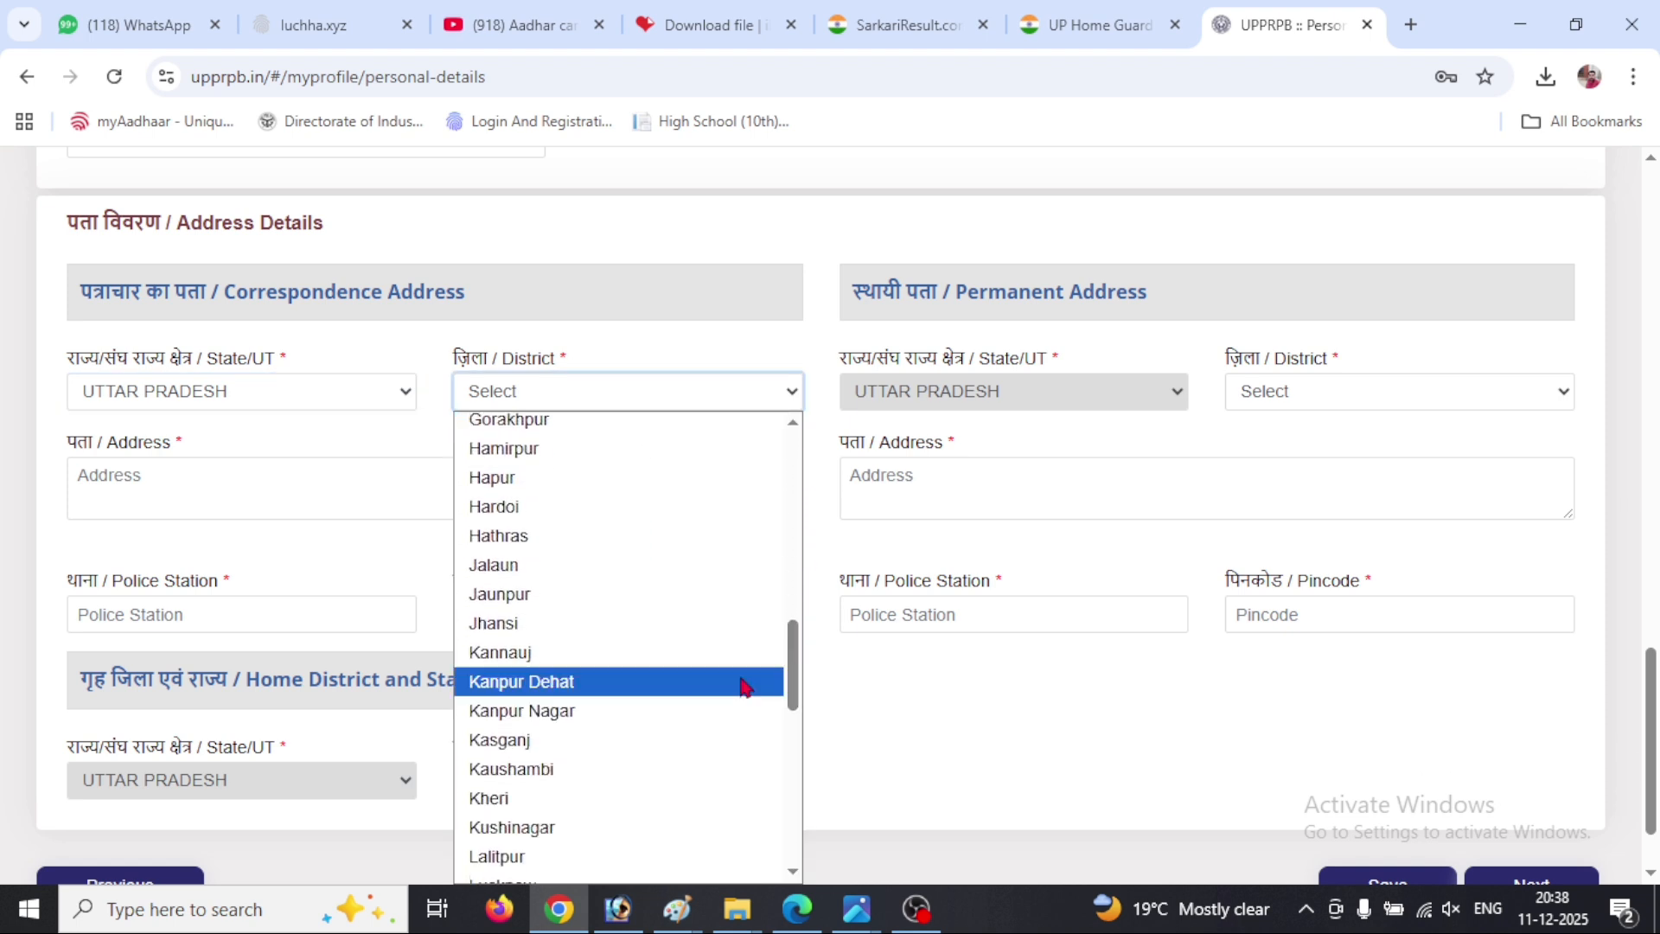
{"action": "left_click", "coordinate": [620, 711]}
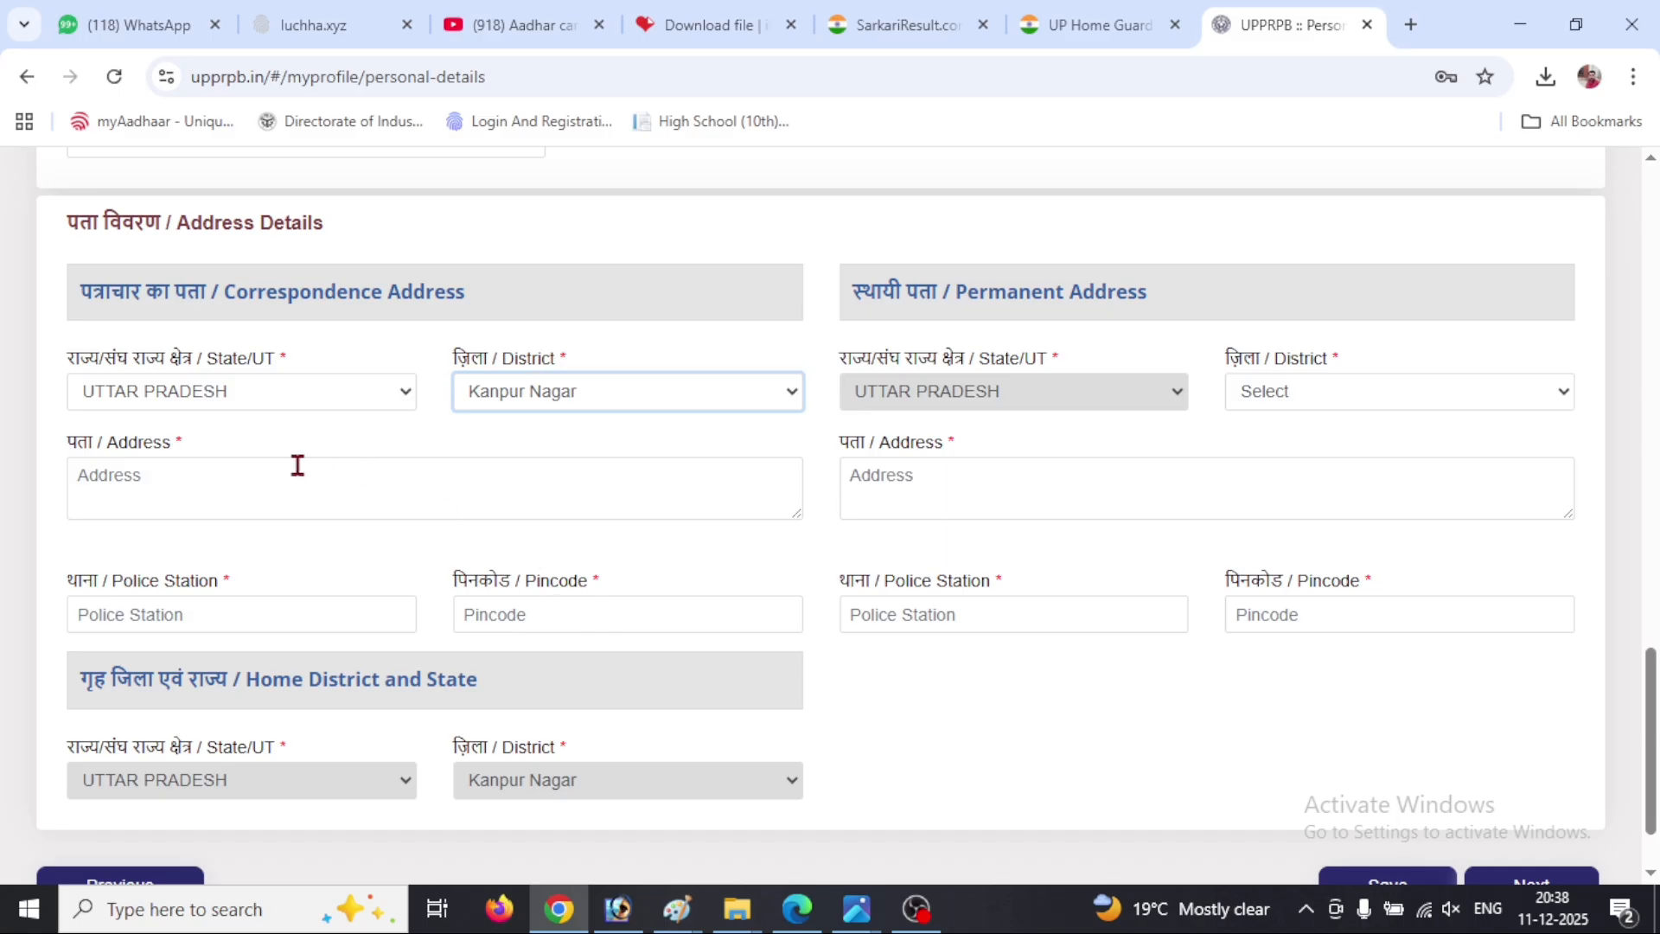
Enter the correspondence street address, police station and pincode
{"action": "left_click", "coordinate": [191, 483]}
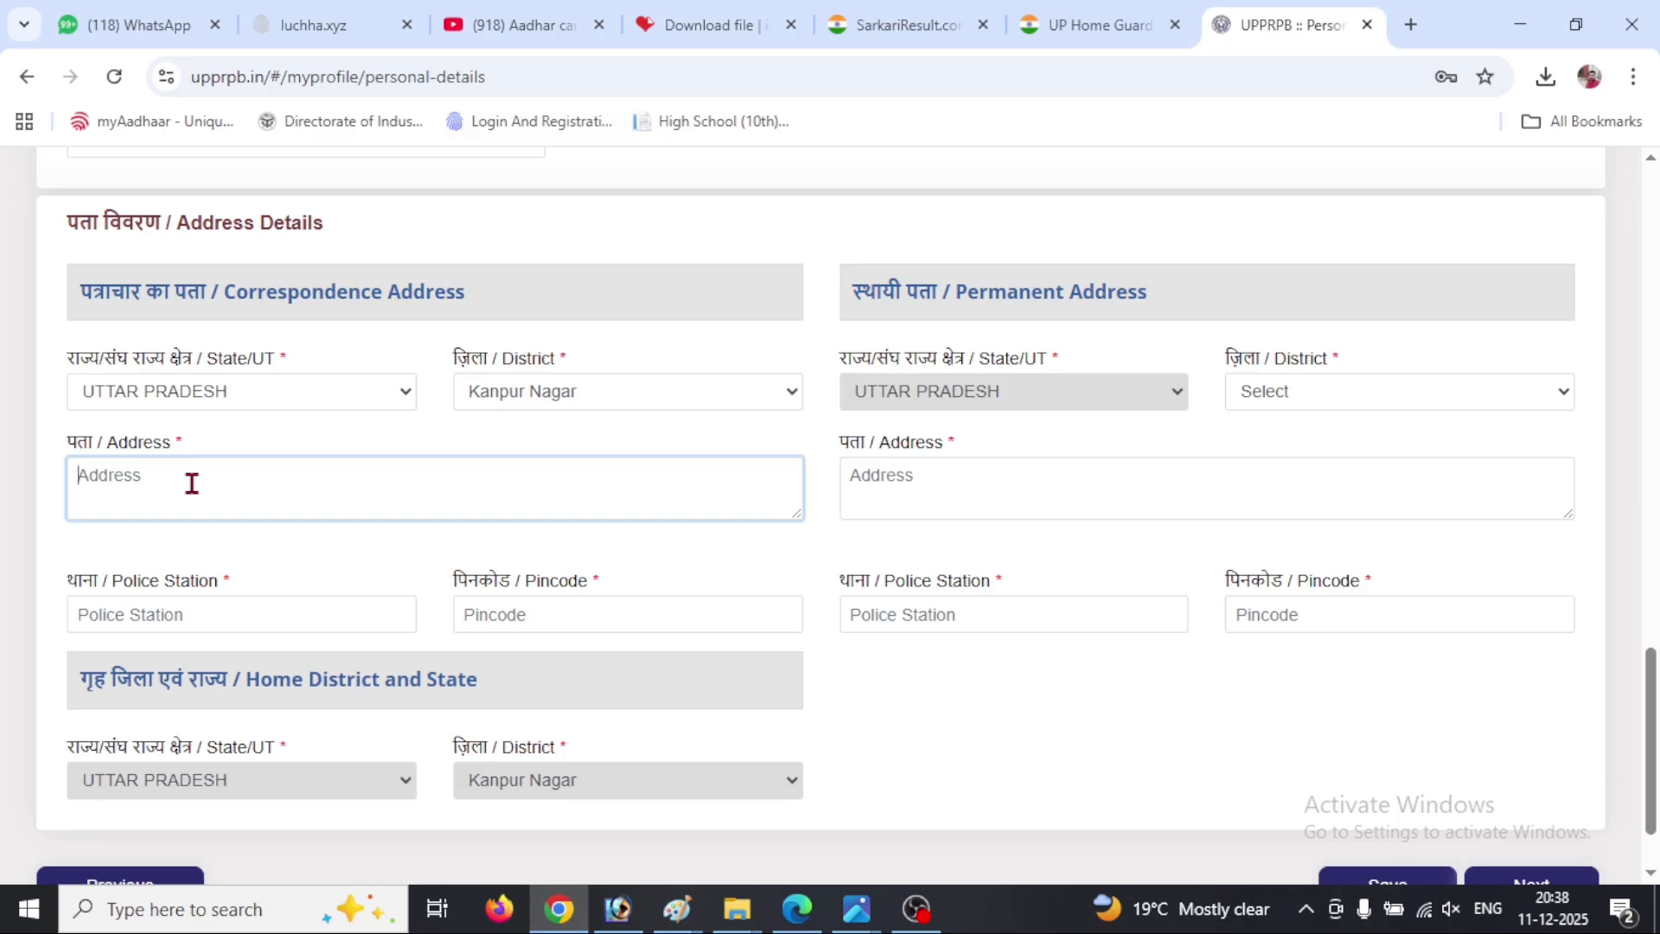
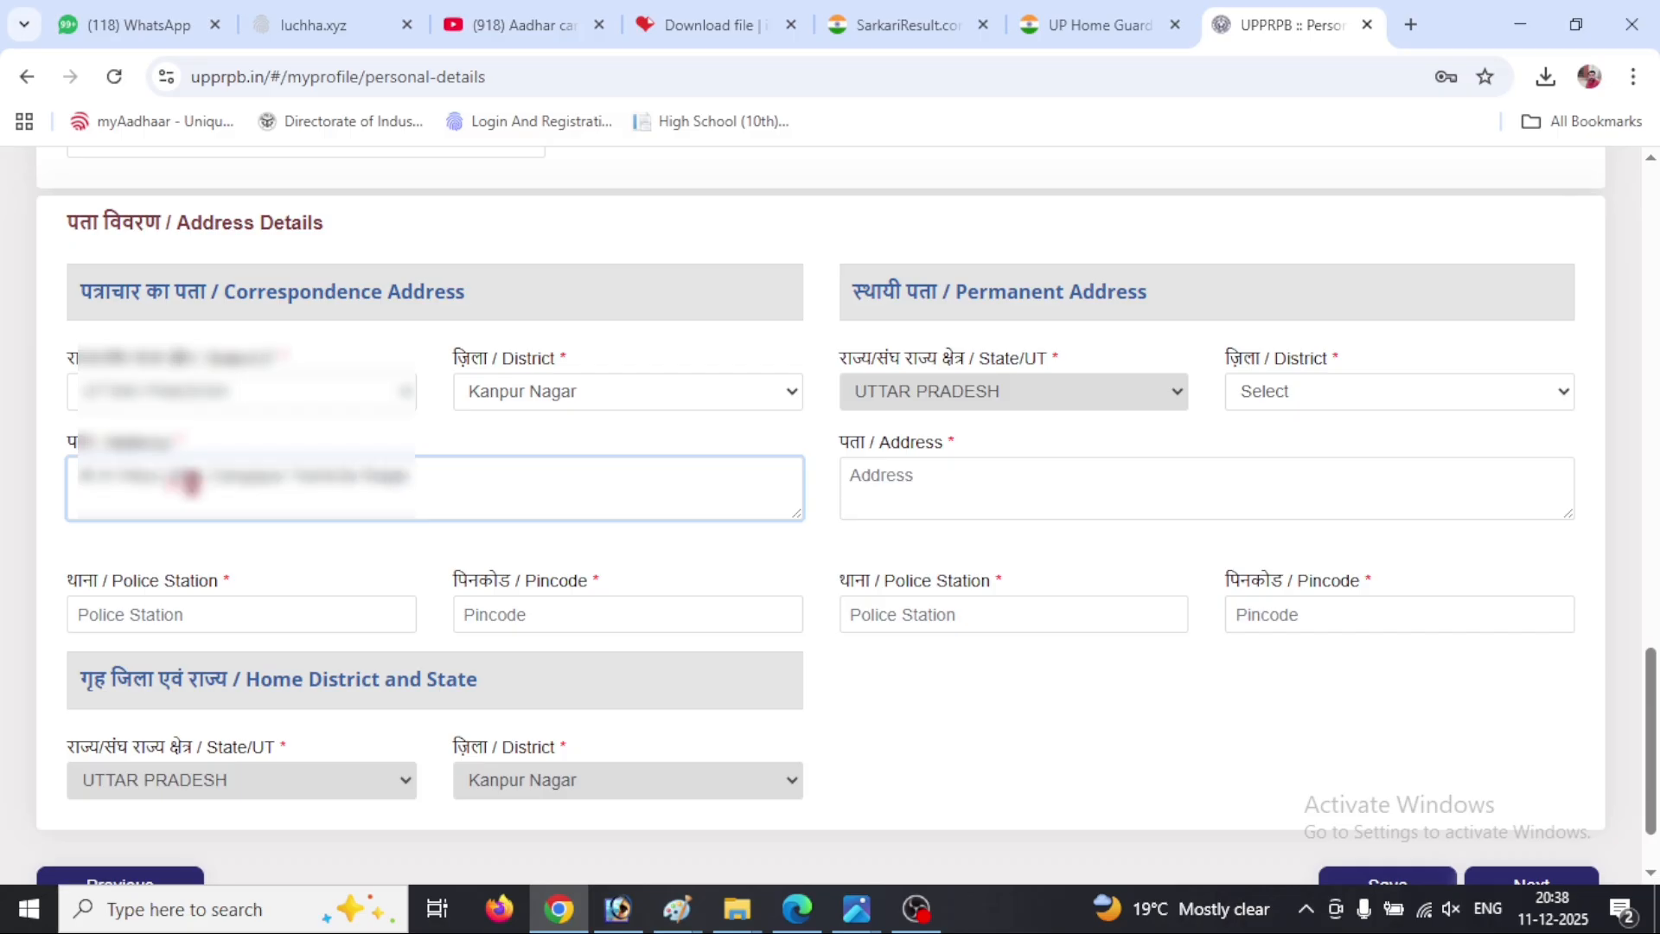
{"action": "left_click", "coordinate": [183, 617]}
{"action": "type", "text": "vidhnu"}
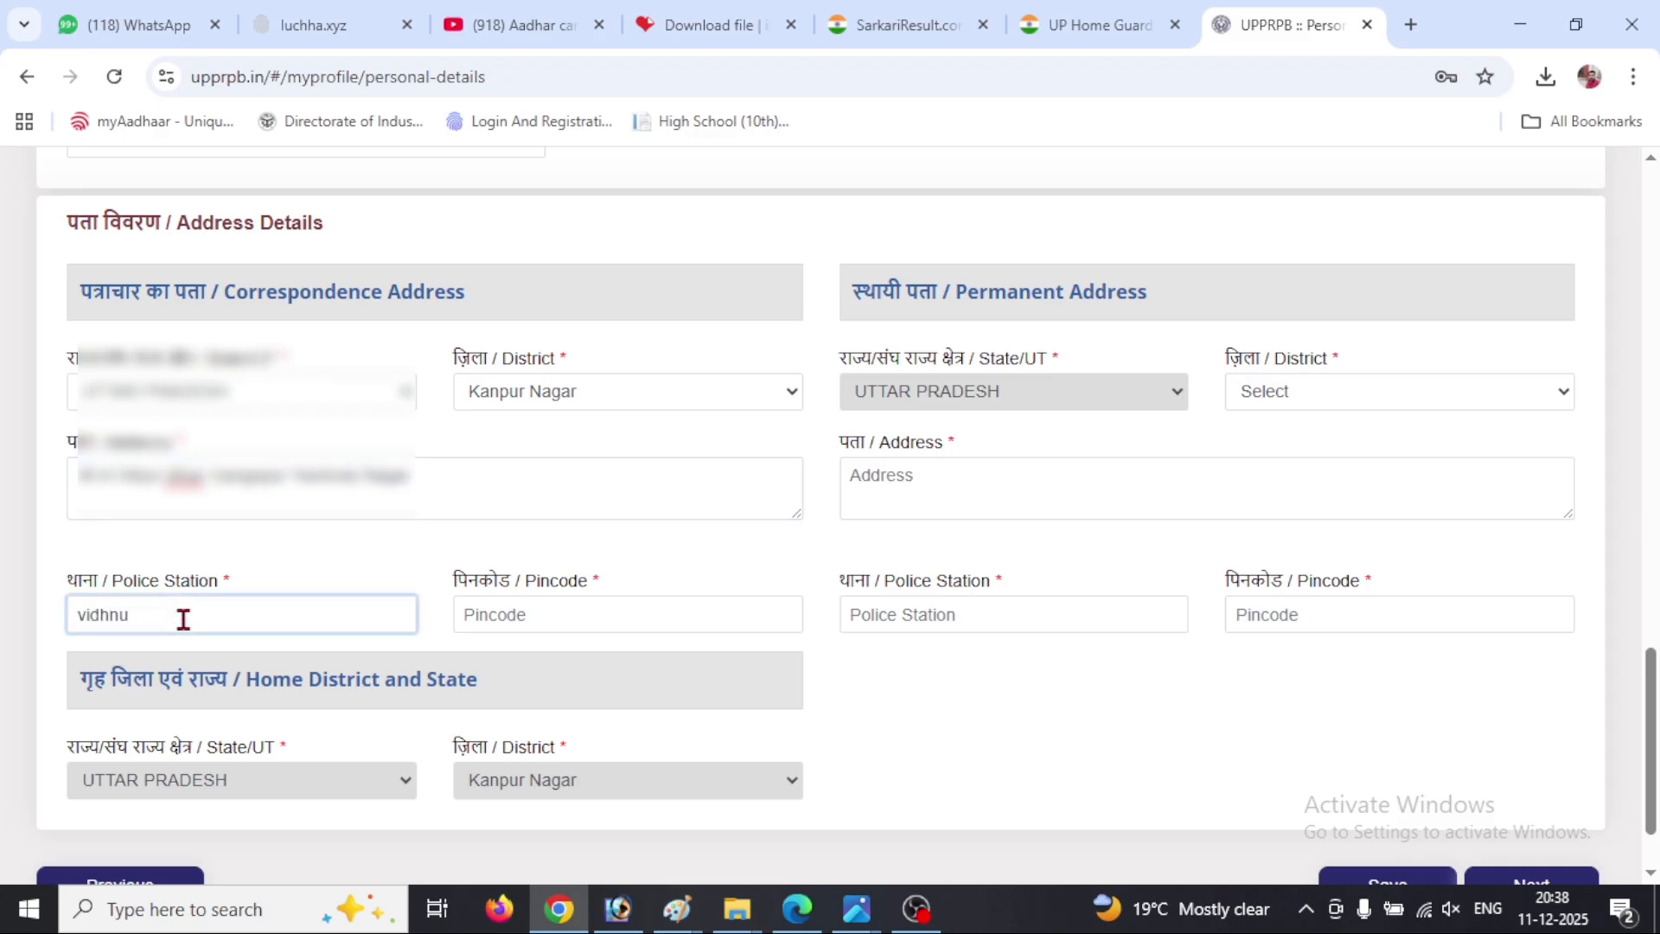
{"action": "left_click", "coordinate": [490, 622]}
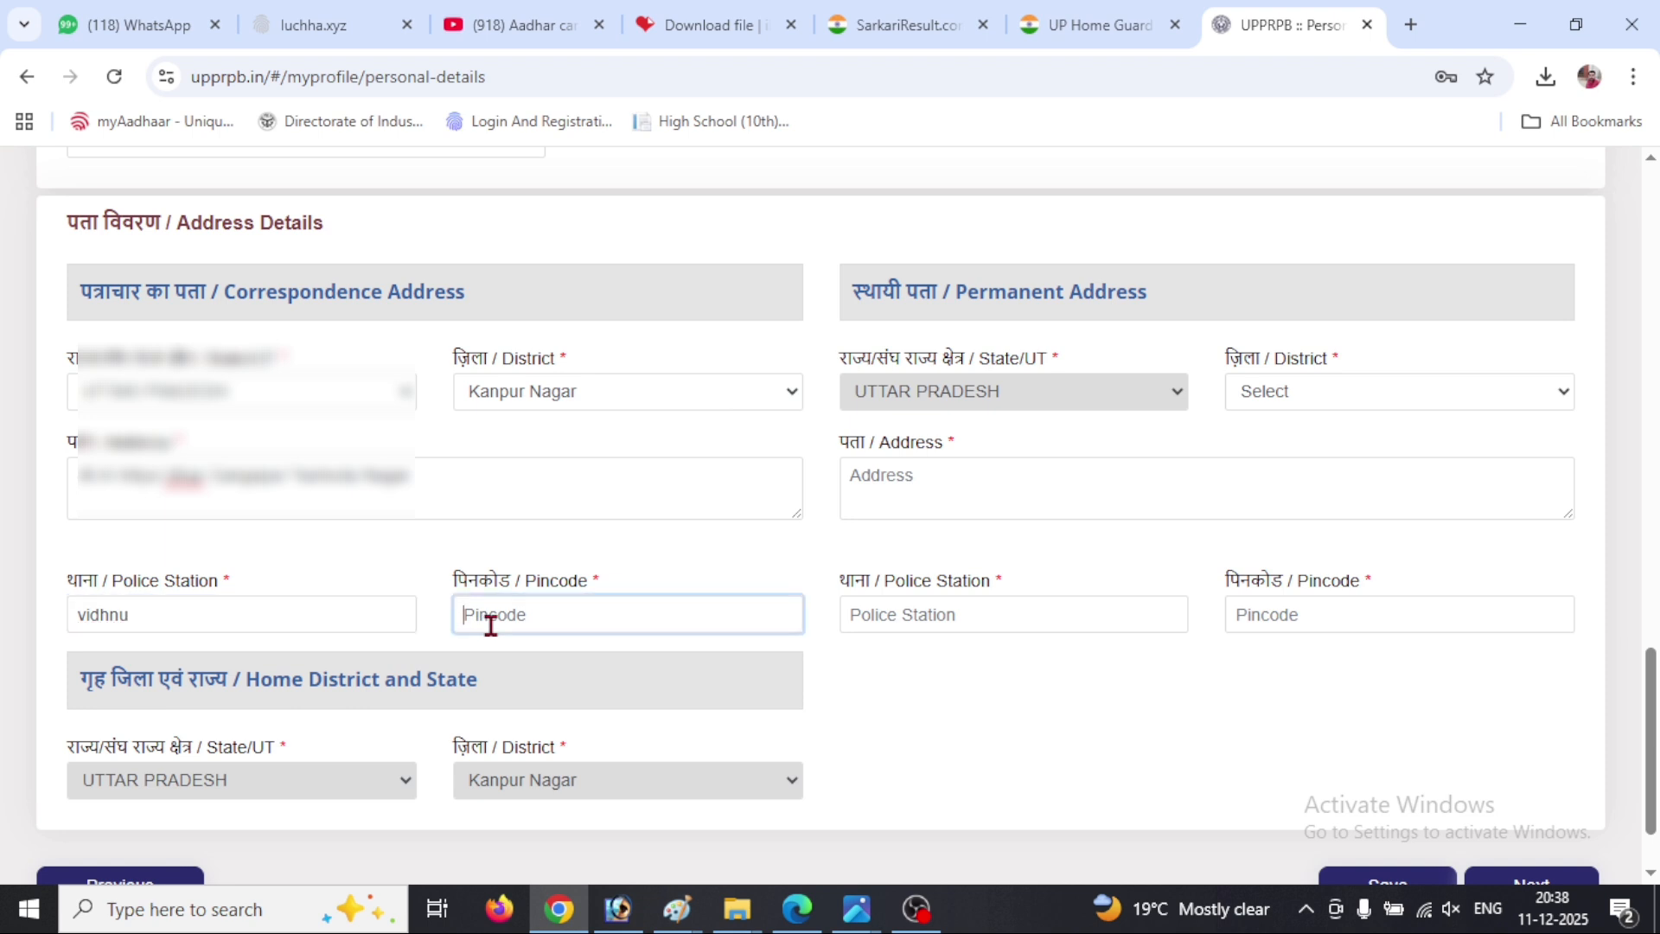
{"action": "type", "text": "208011"}
Choose Kanpur Nagar as the permanent address district
{"action": "scroll", "coordinate": [830, 518], "scroll_direction": "down", "scroll_amount": 2}
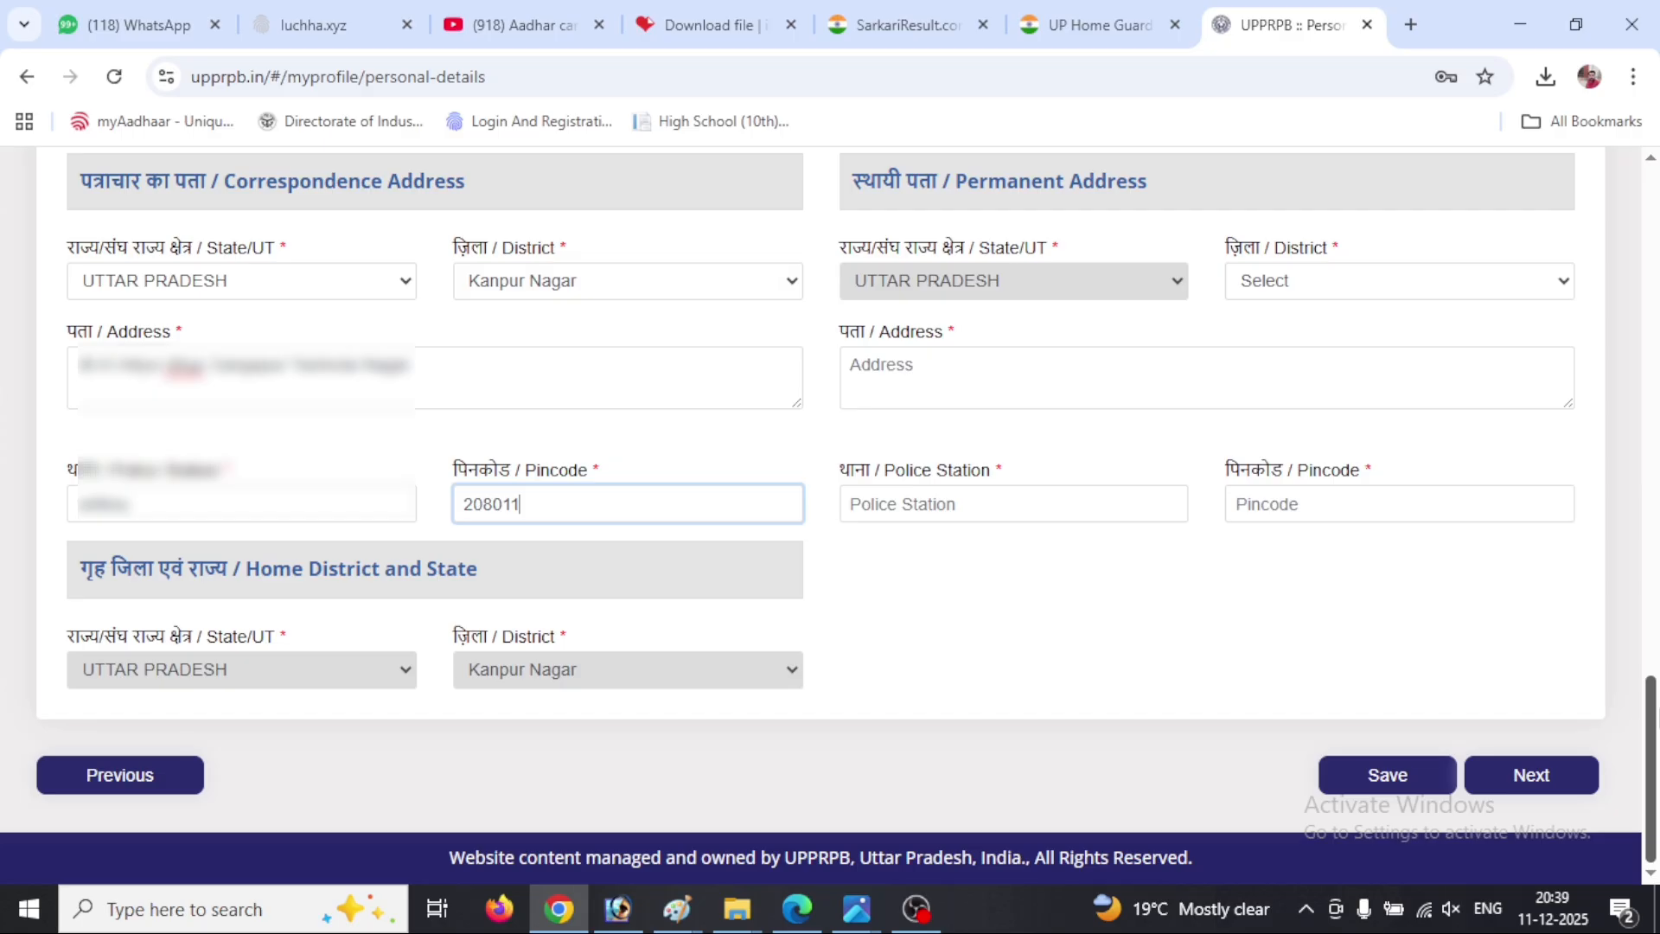
{"action": "scroll", "coordinate": [1585, 593], "scroll_direction": "up", "scroll_amount": 1}
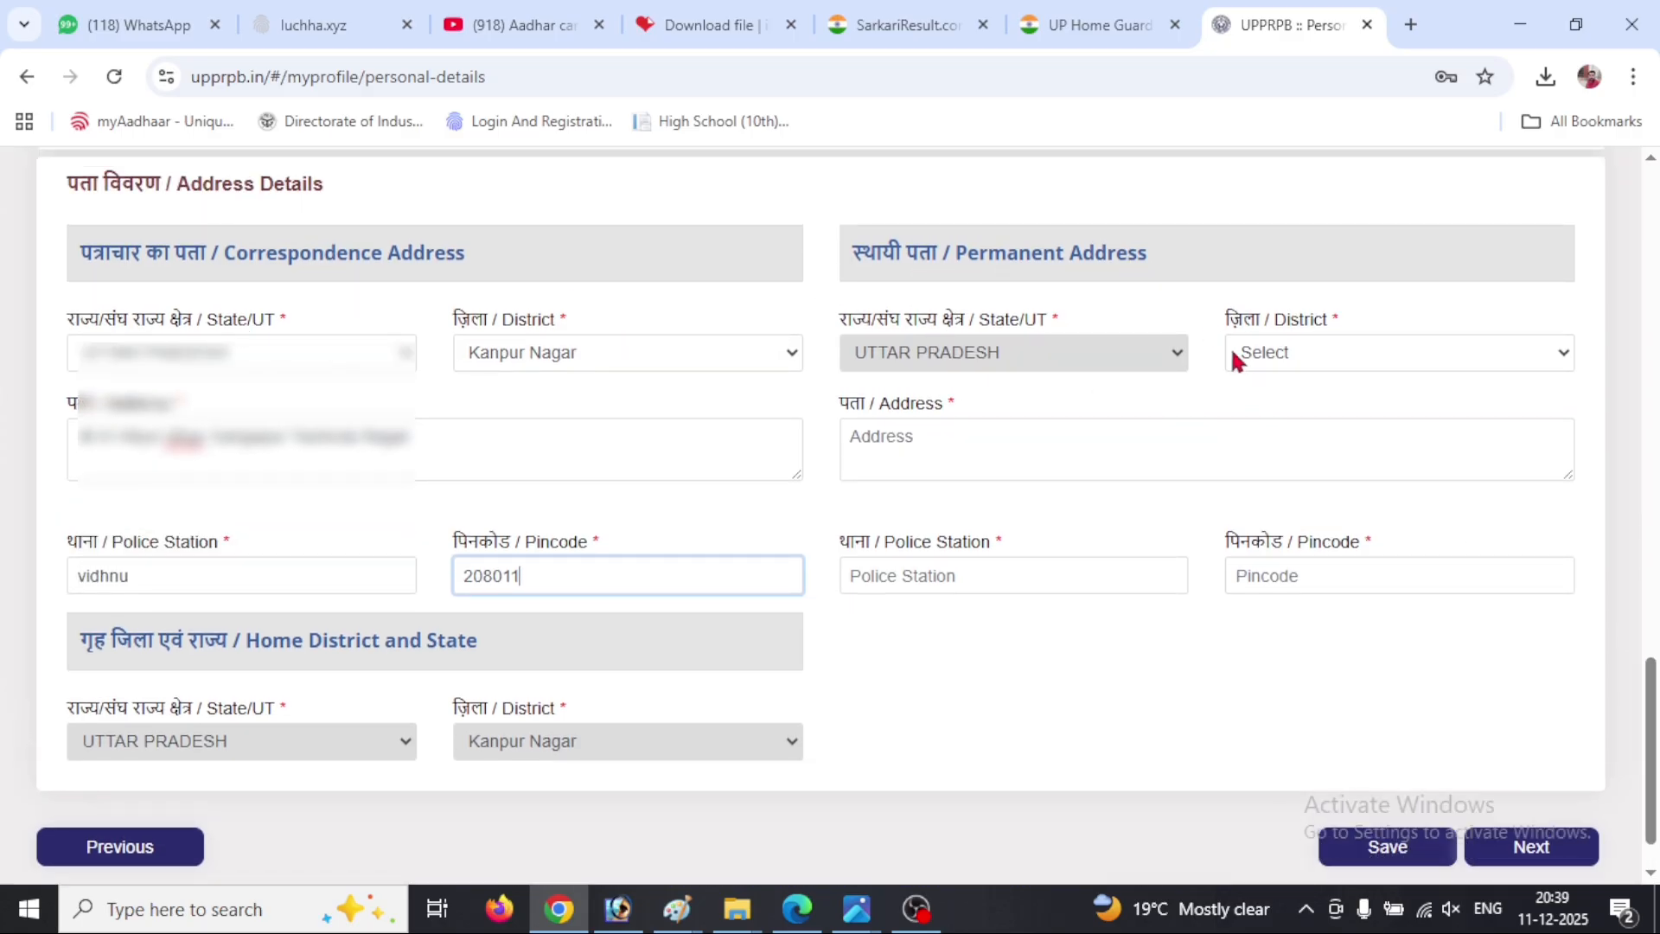
{"action": "left_click", "coordinate": [1263, 347]}
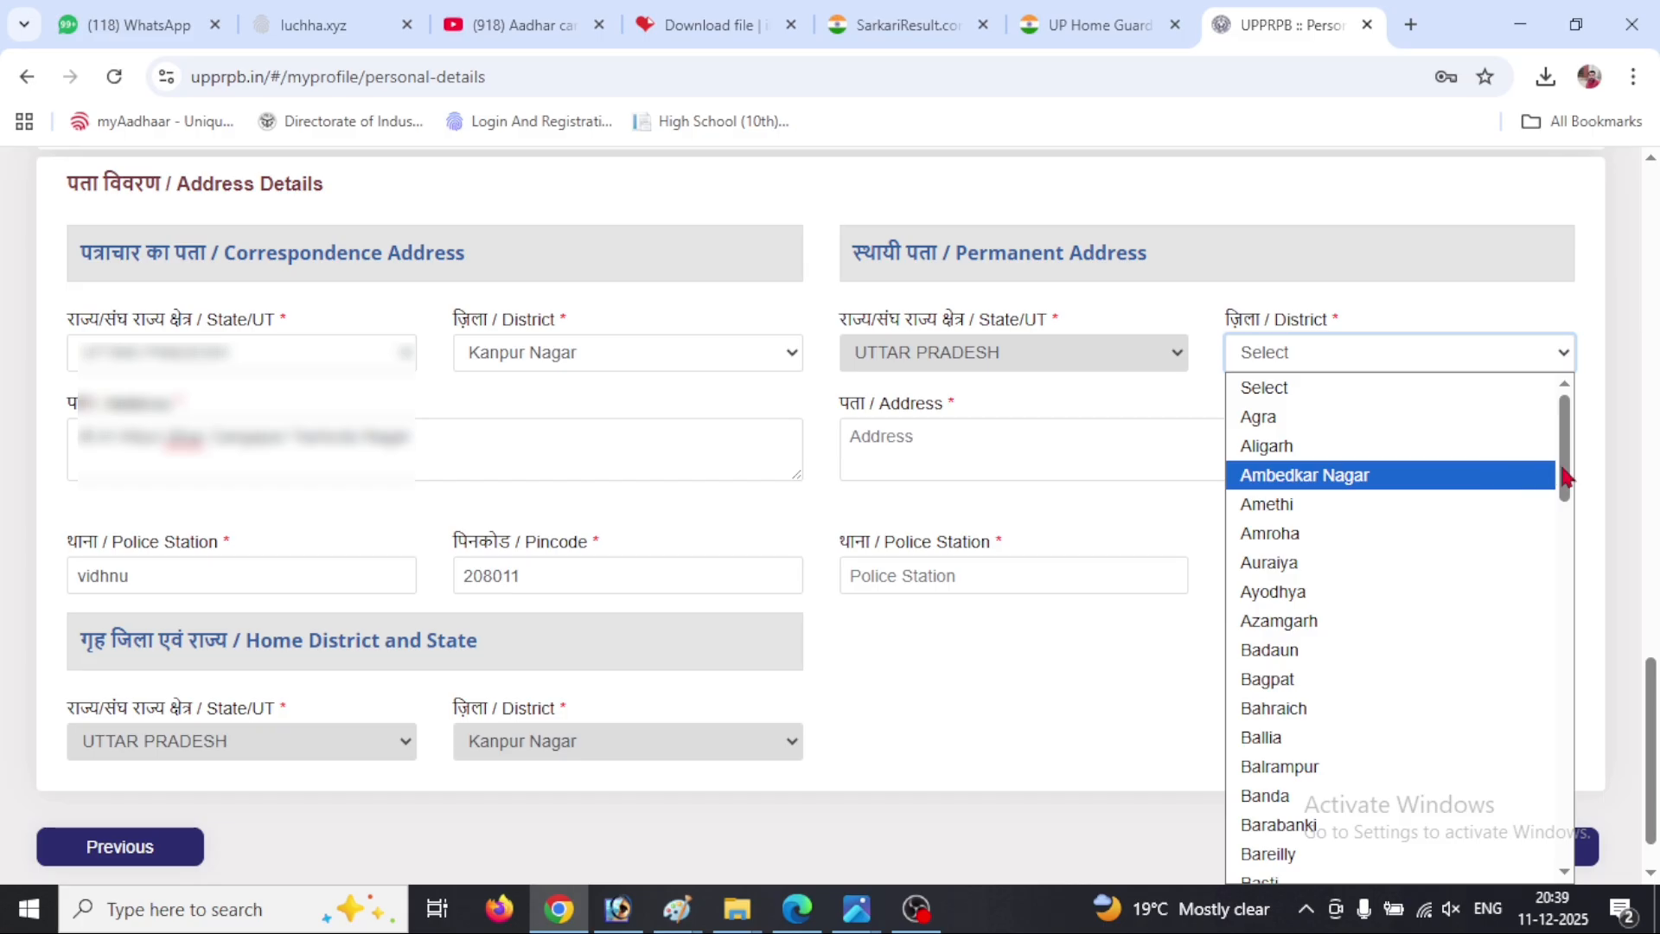
{"action": "left_click_drag", "start_coordinate": [1565, 477], "coordinate": [1577, 672]}
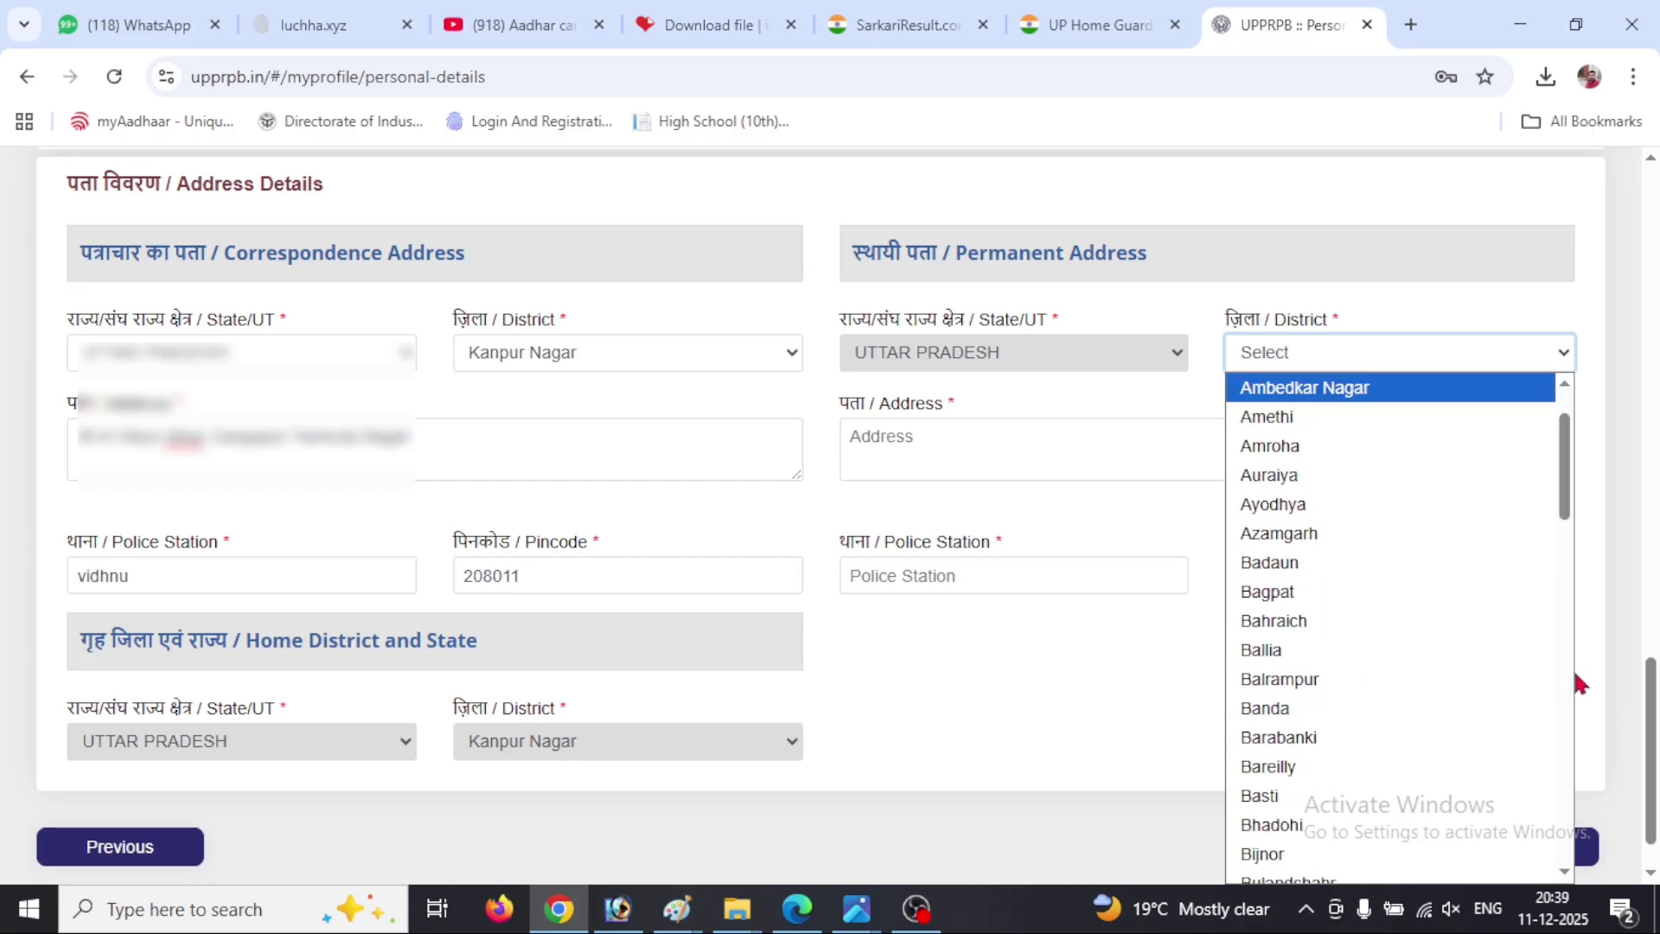
{"action": "left_click_drag", "start_coordinate": [1569, 480], "coordinate": [1572, 657]}
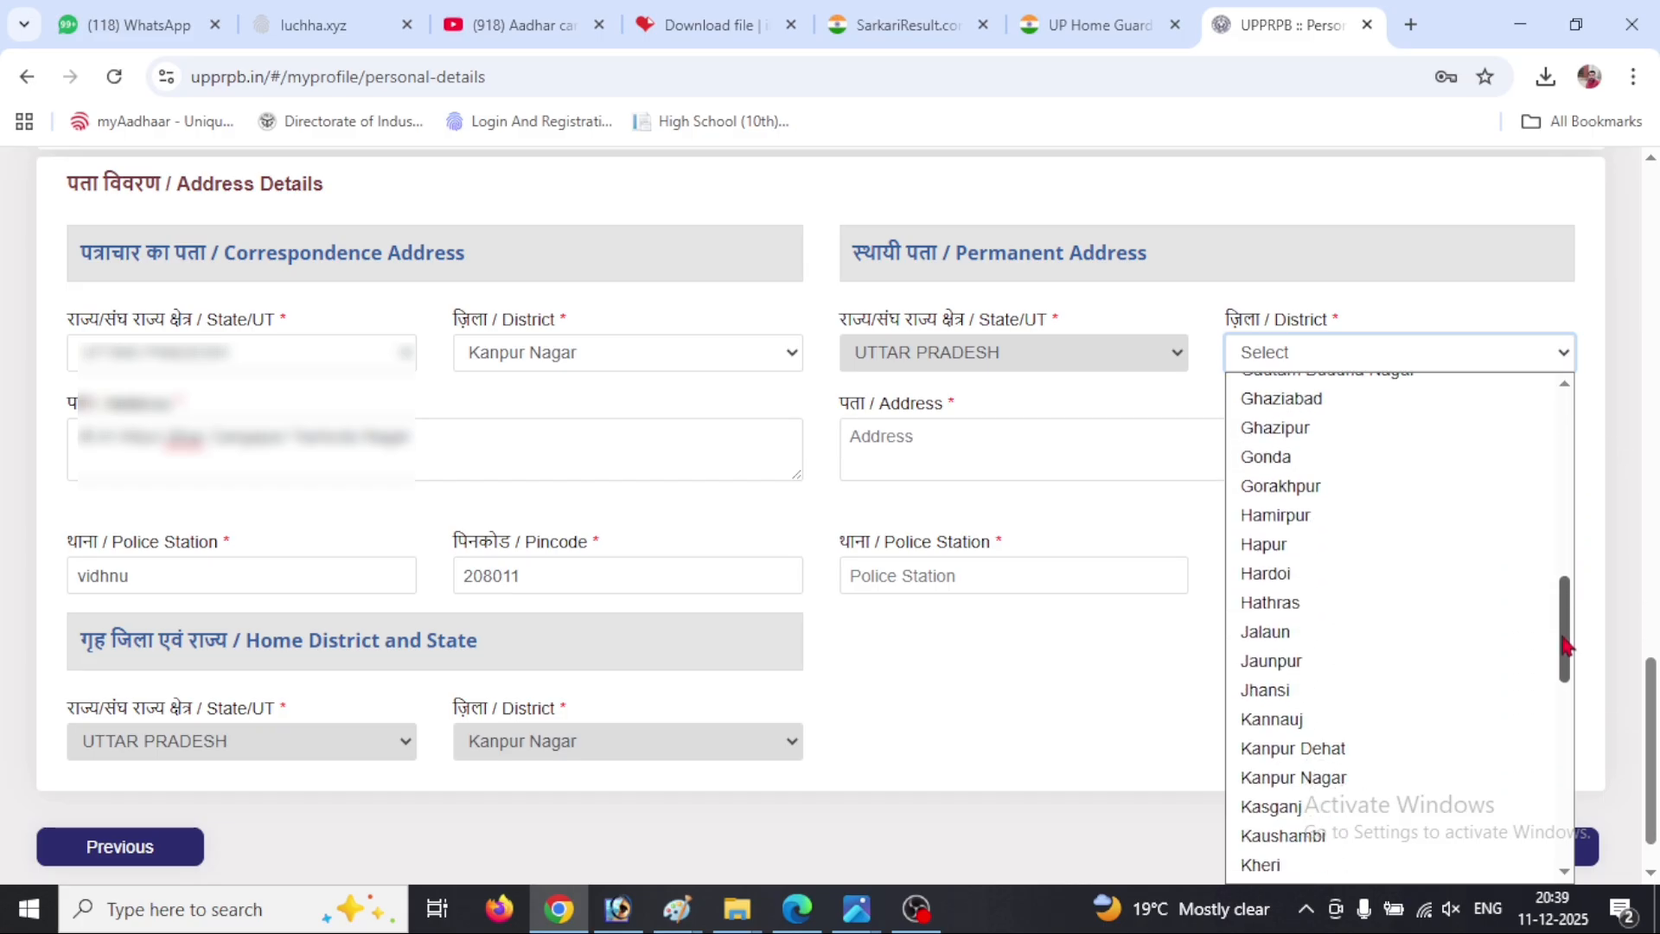
{"action": "left_click", "coordinate": [1402, 765]}
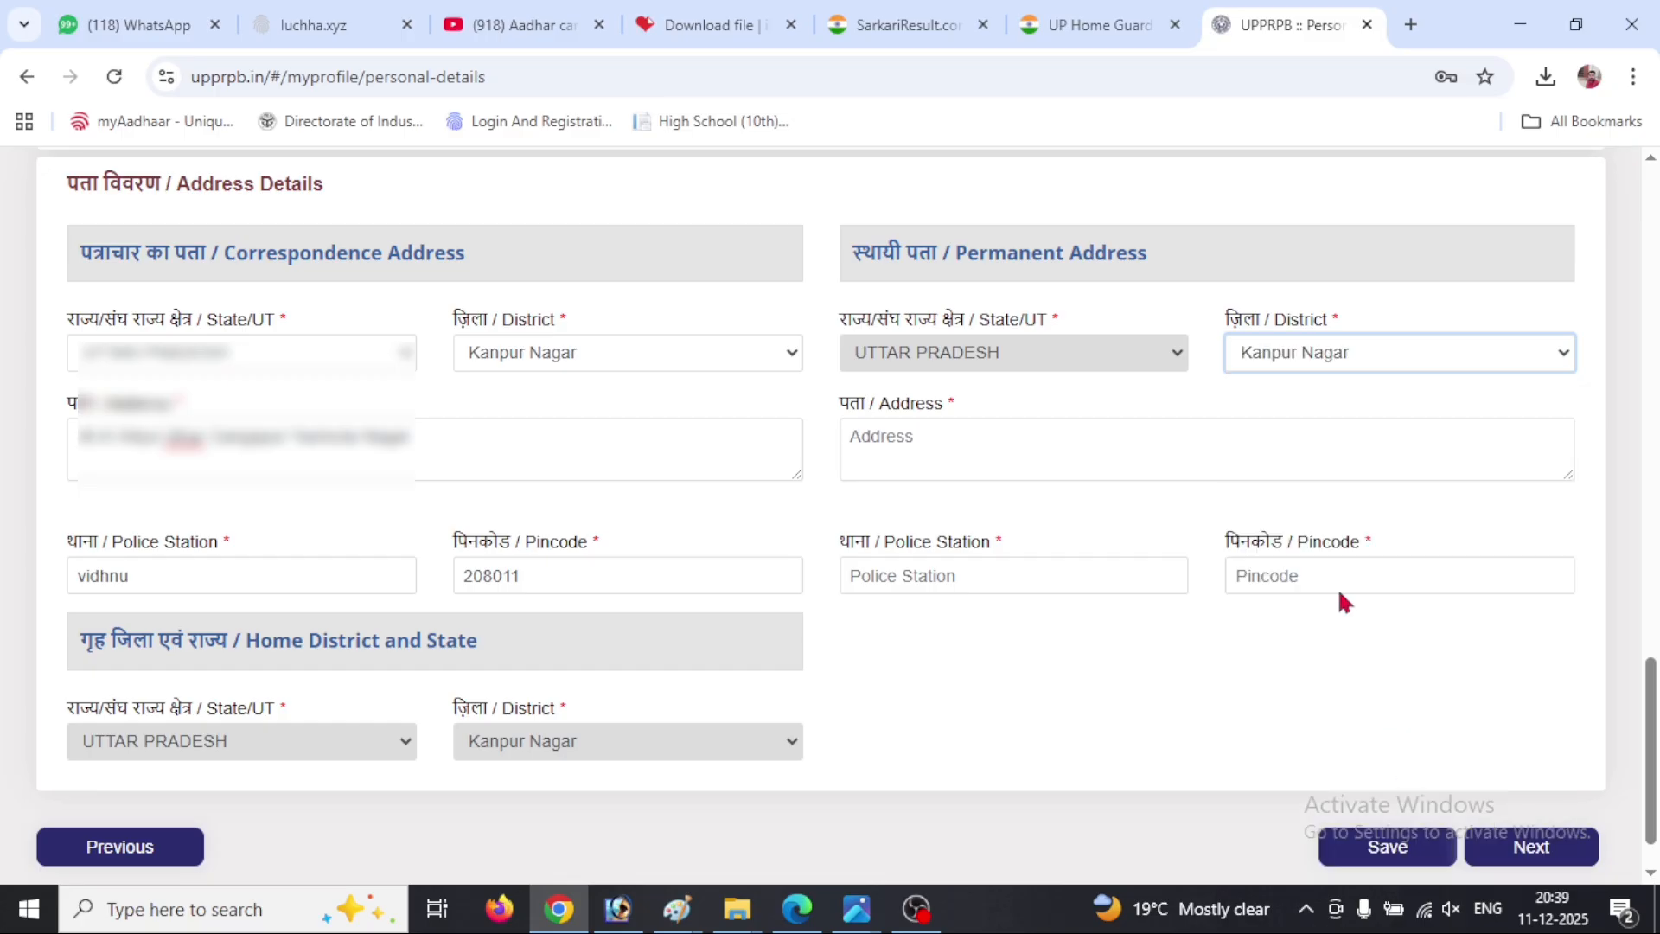
Enter the permanent street address, police station and pincode, then save the personal details
{"action": "left_click", "coordinate": [862, 444]}
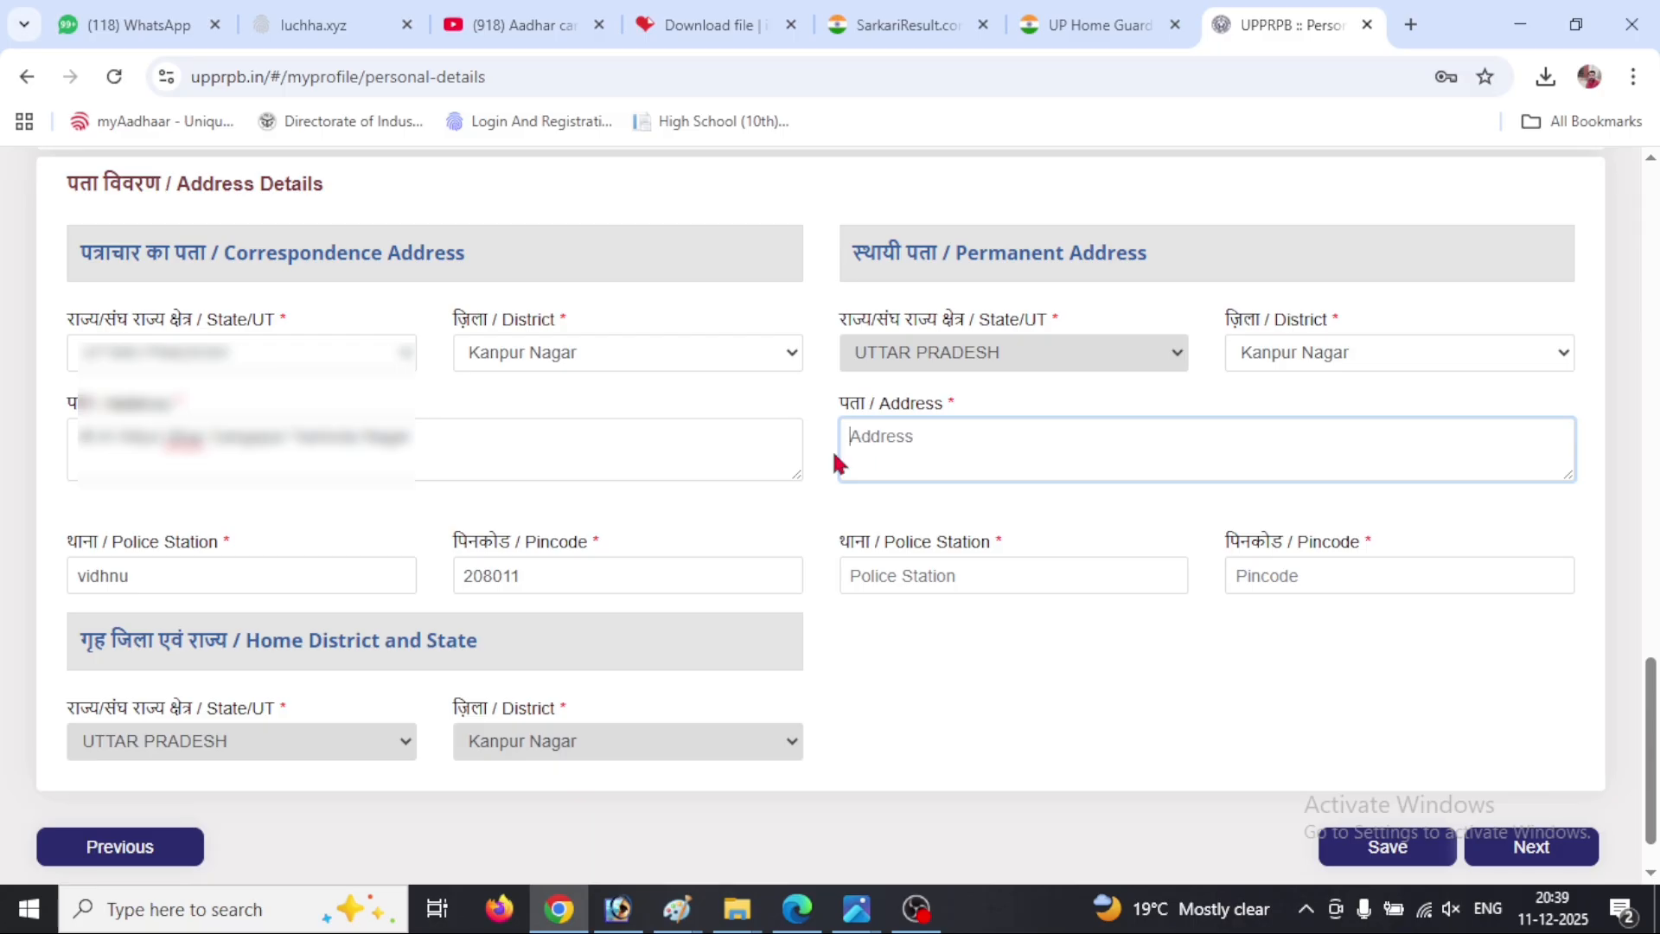
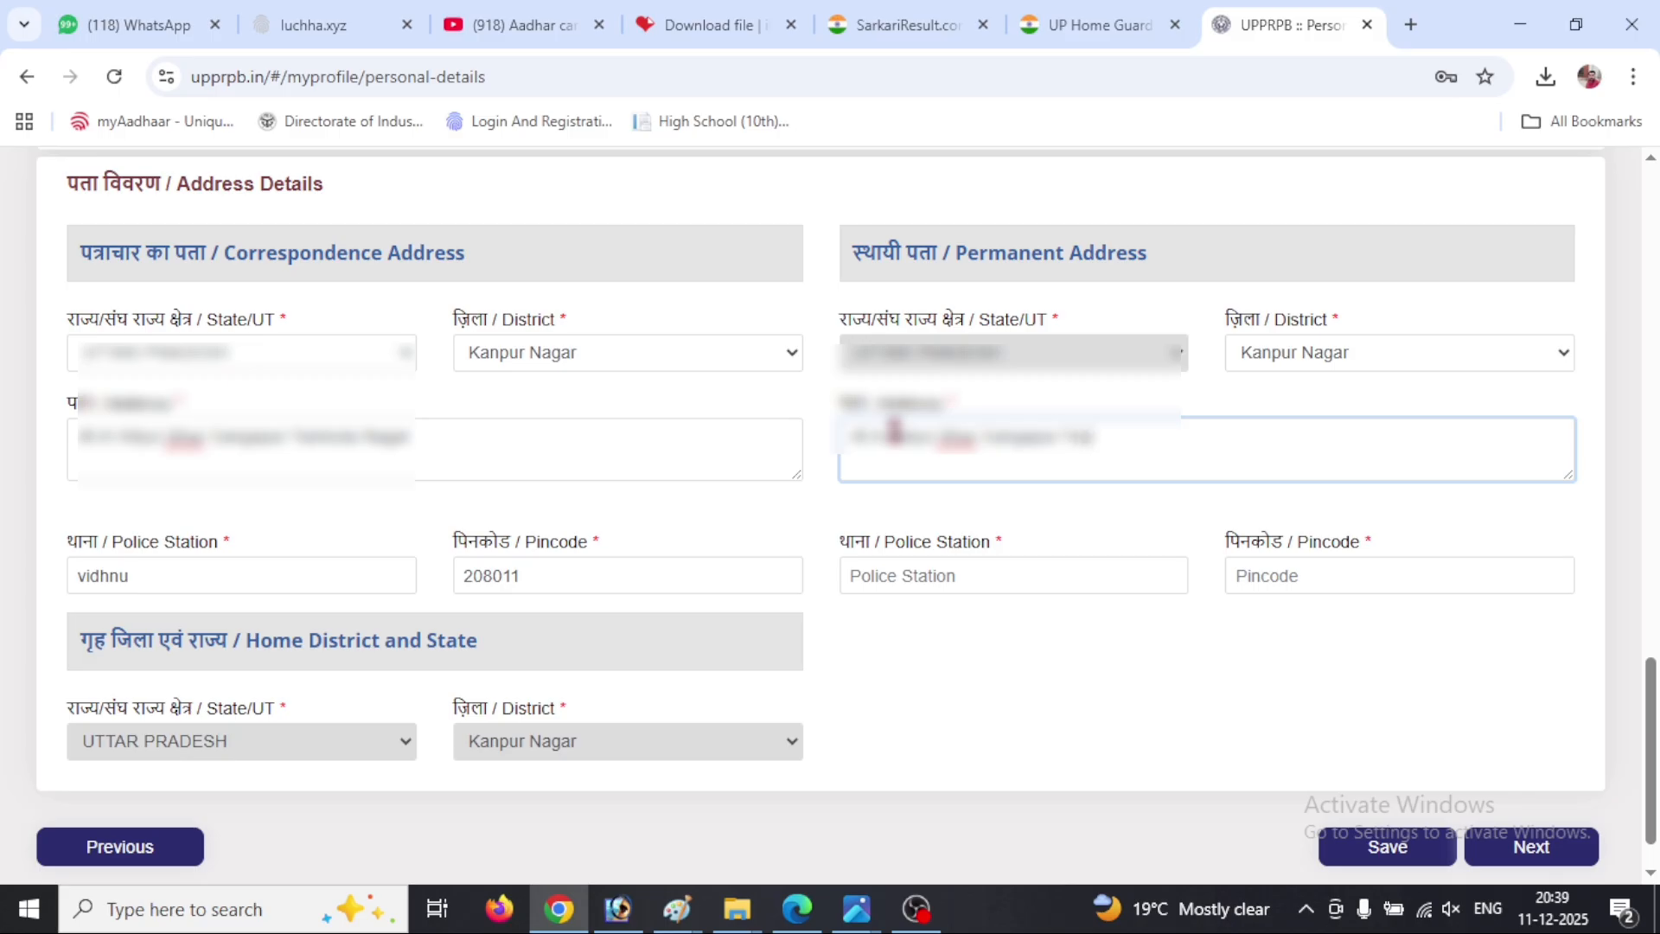
{"action": "left_click", "coordinate": [950, 581]}
{"action": "type", "text": "vi"}
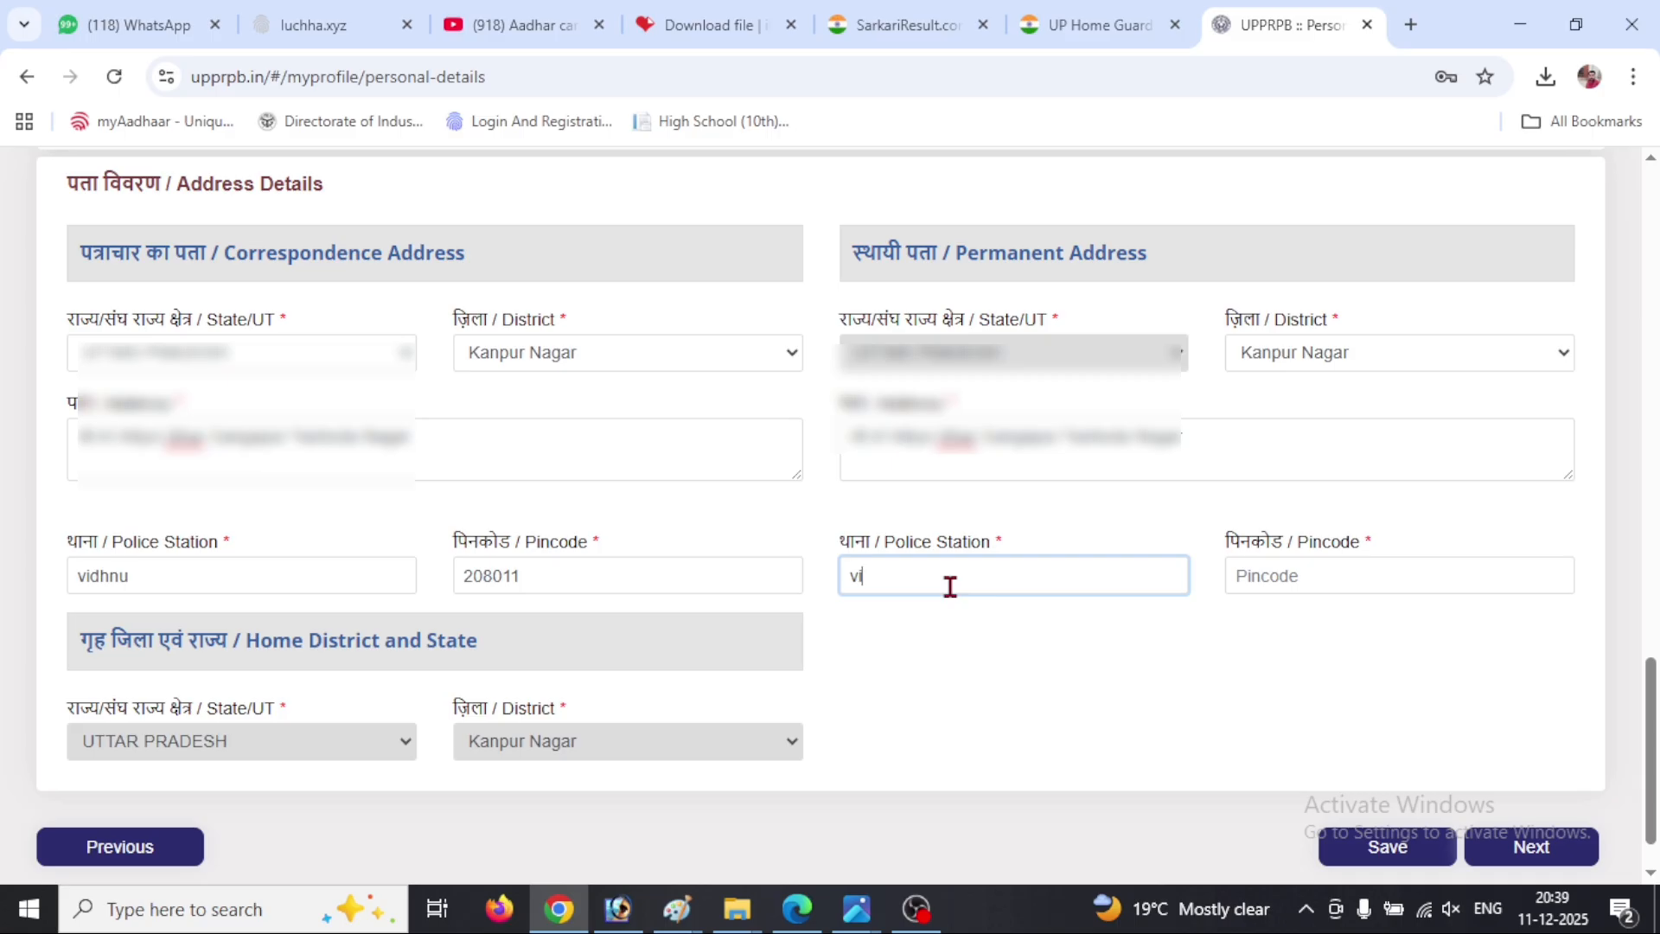
{"action": "type", "text": "dhnu"}
{"action": "type", "text": "2"}
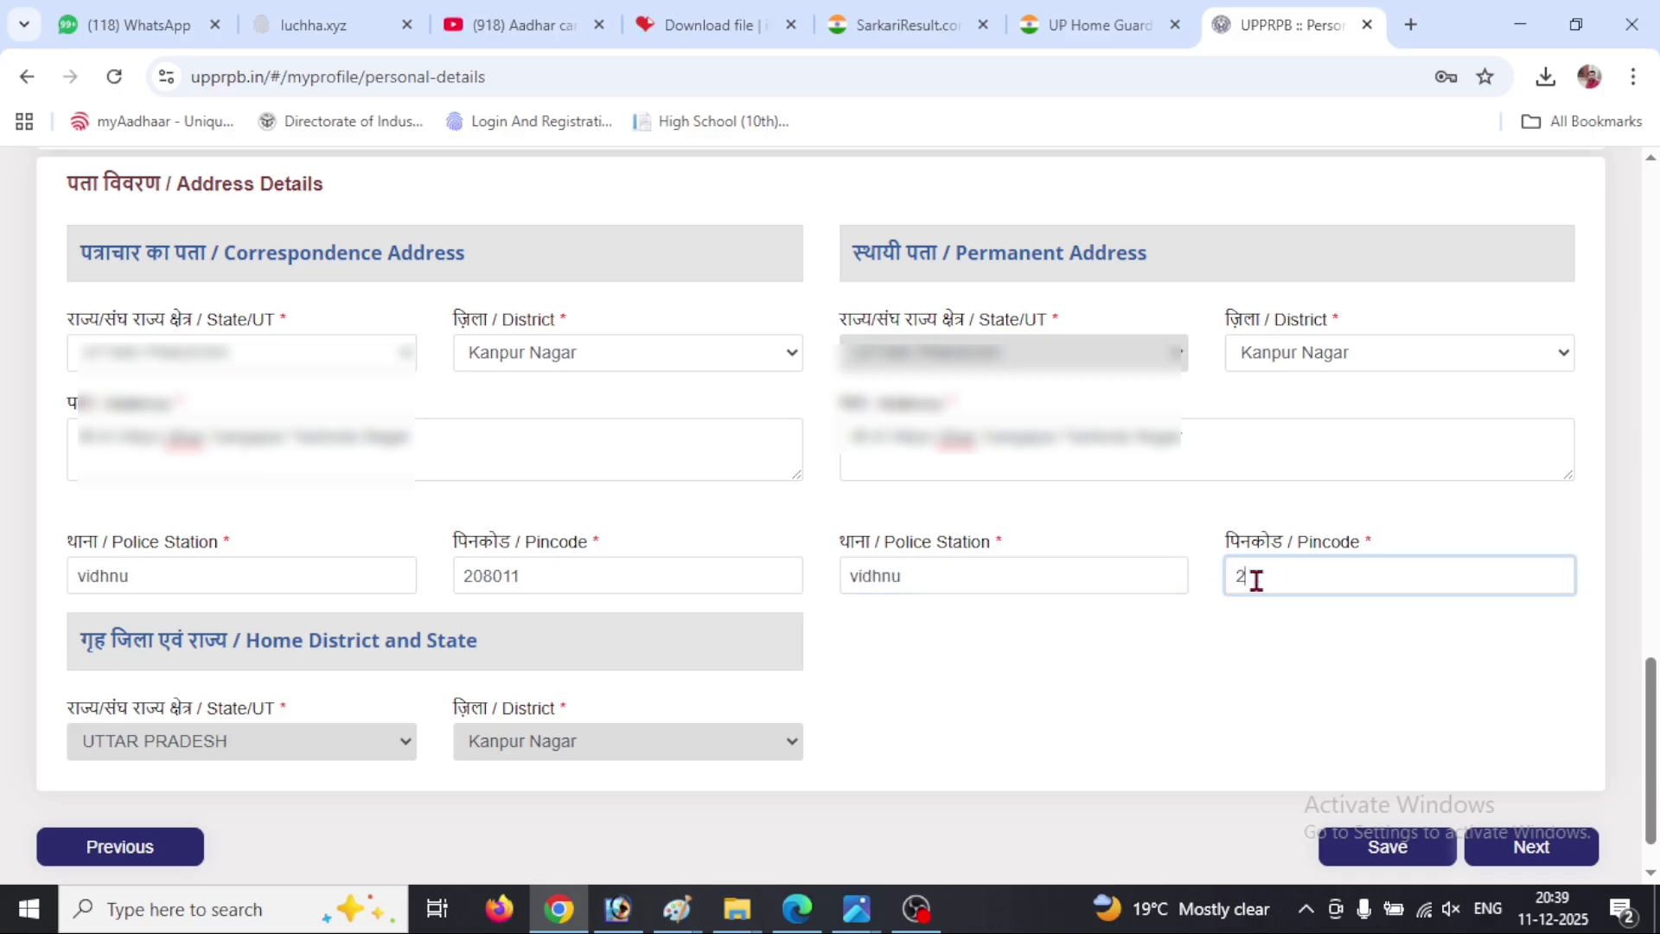
{"action": "type", "text": "08011"}
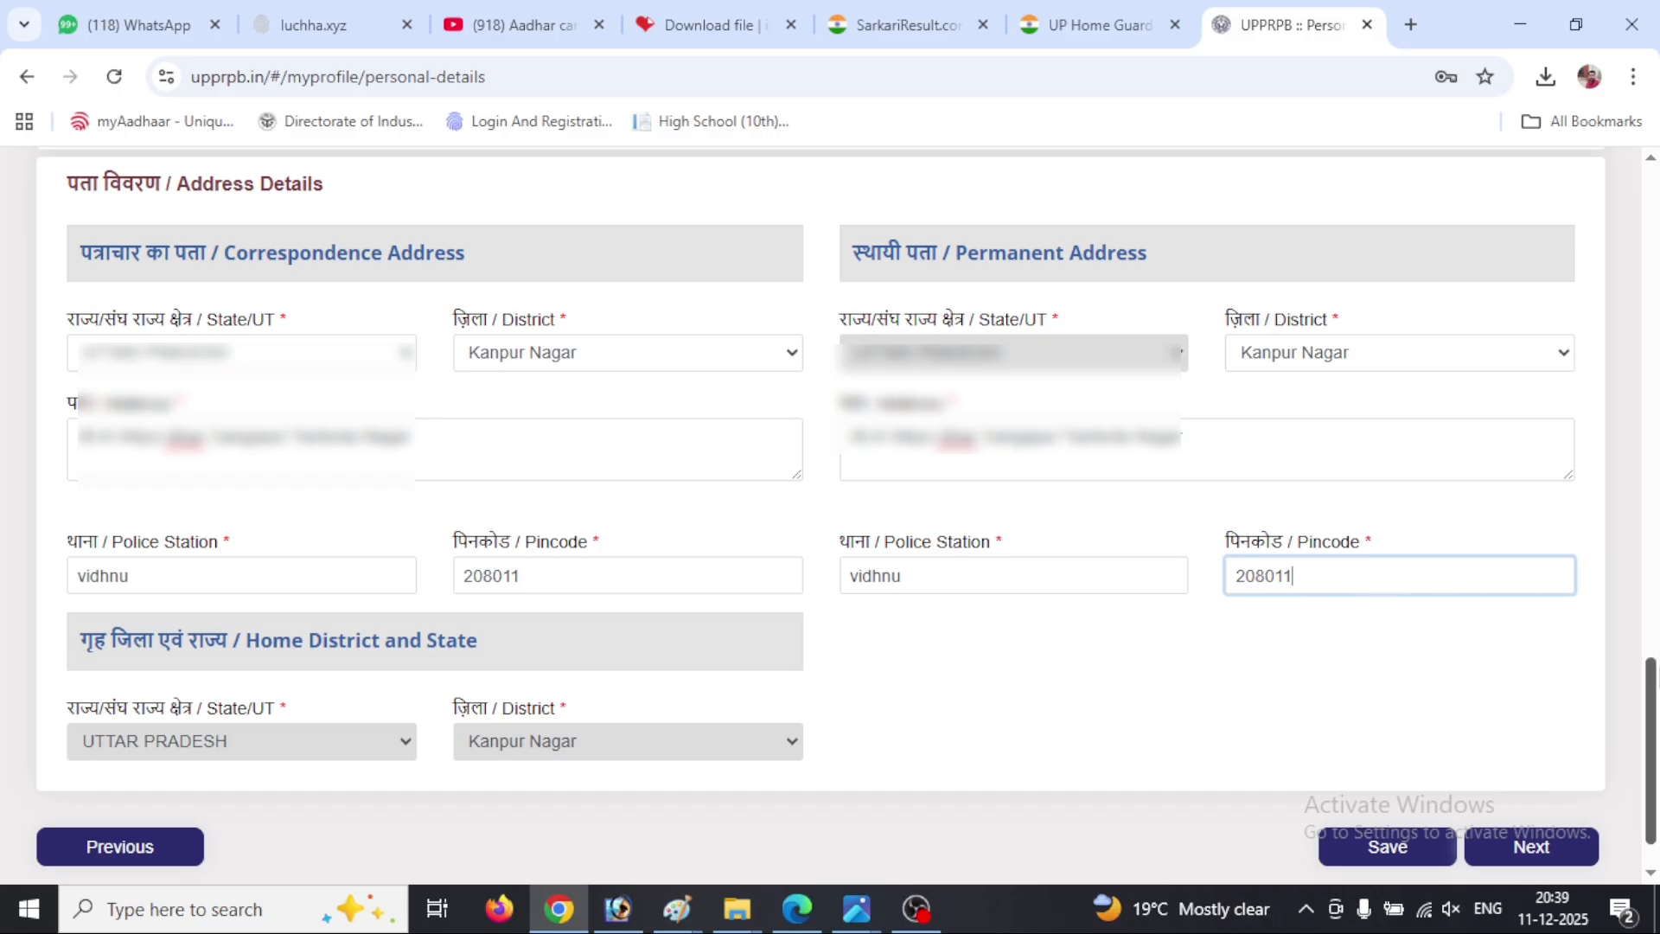
{"action": "scroll", "coordinate": [1648, 743], "scroll_direction": "down", "scroll_amount": 1}
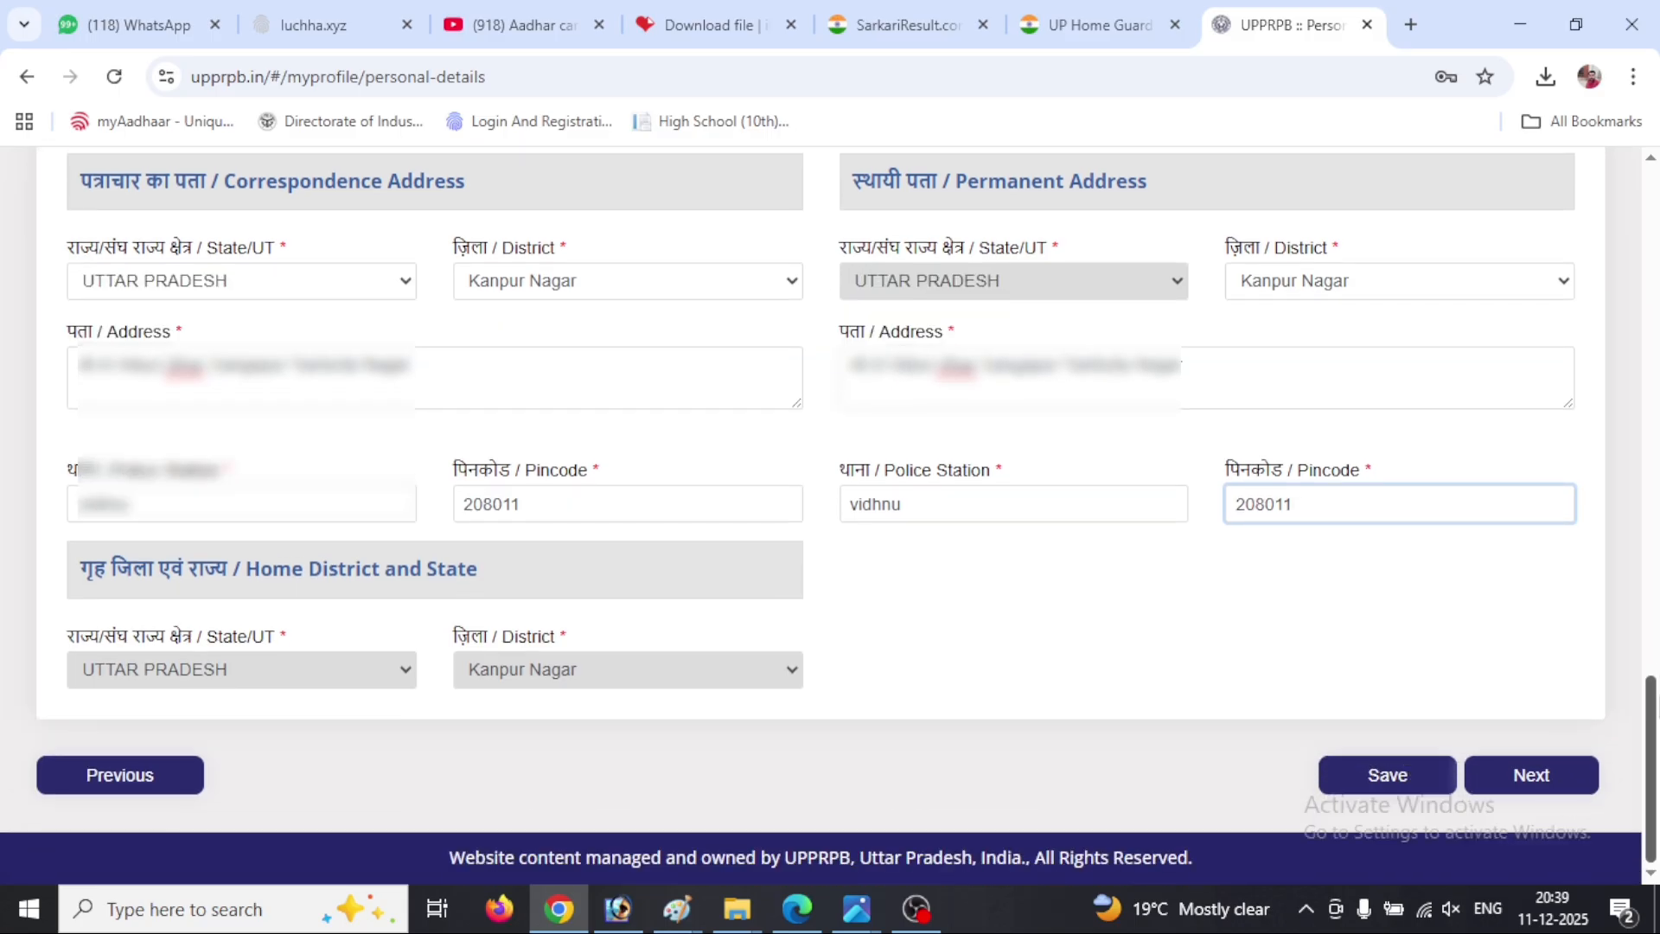
{"action": "left_click", "coordinate": [1384, 781]}
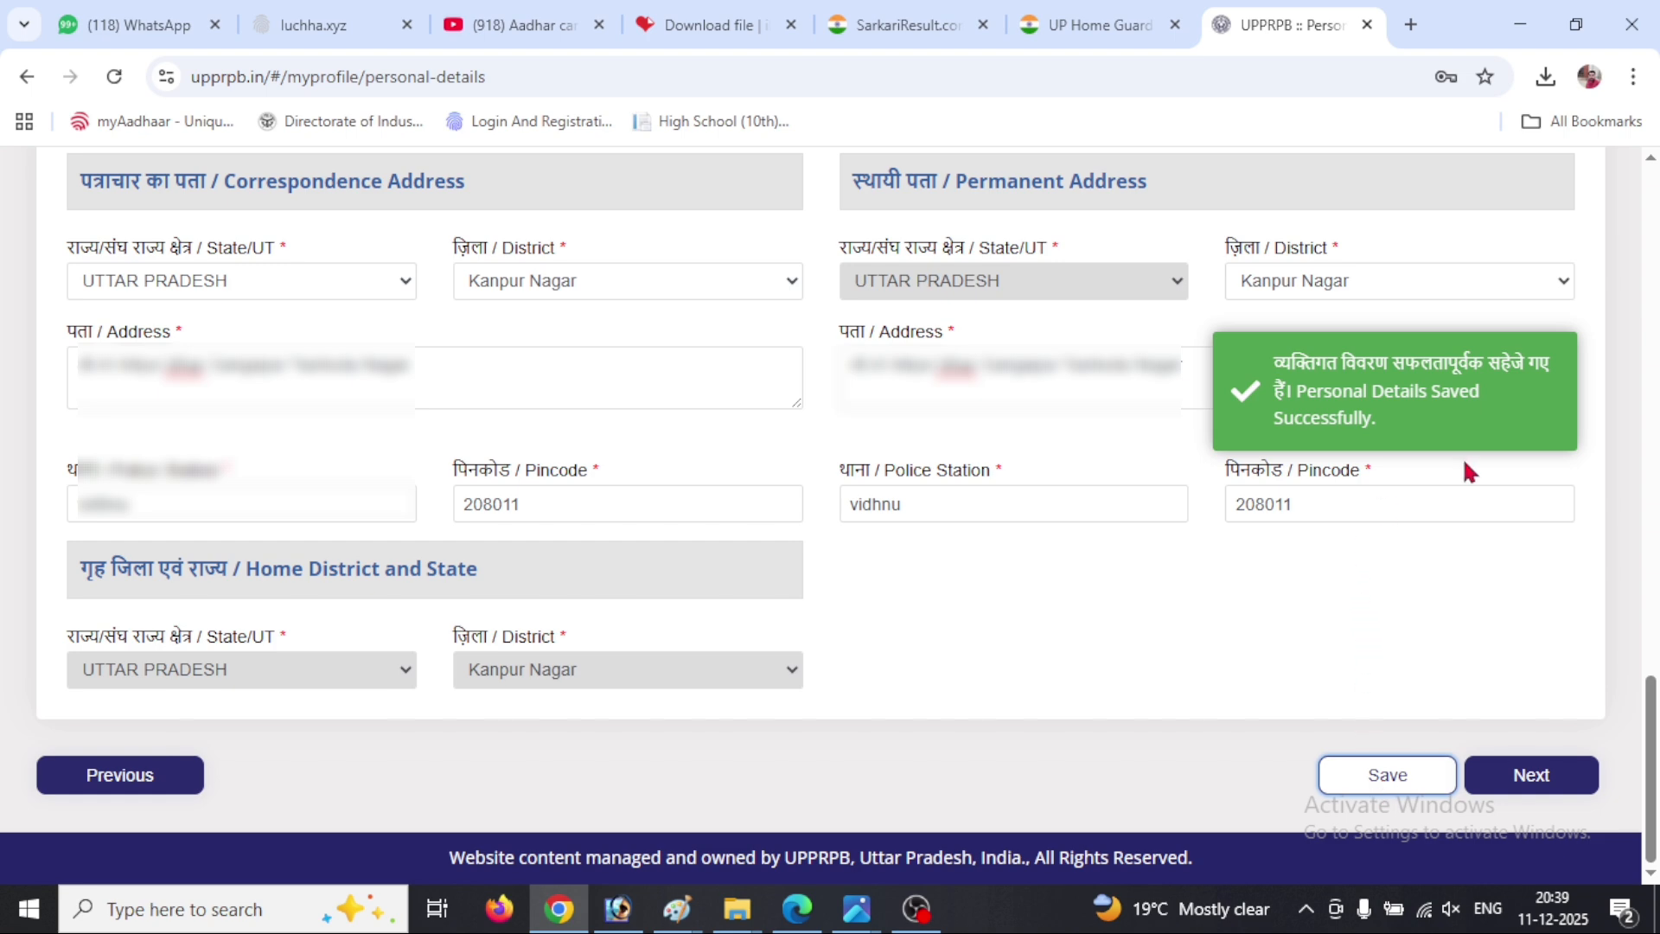
Continue to Other Details and decline the browser's offer to save the address
{"action": "left_click", "coordinate": [1546, 778]}
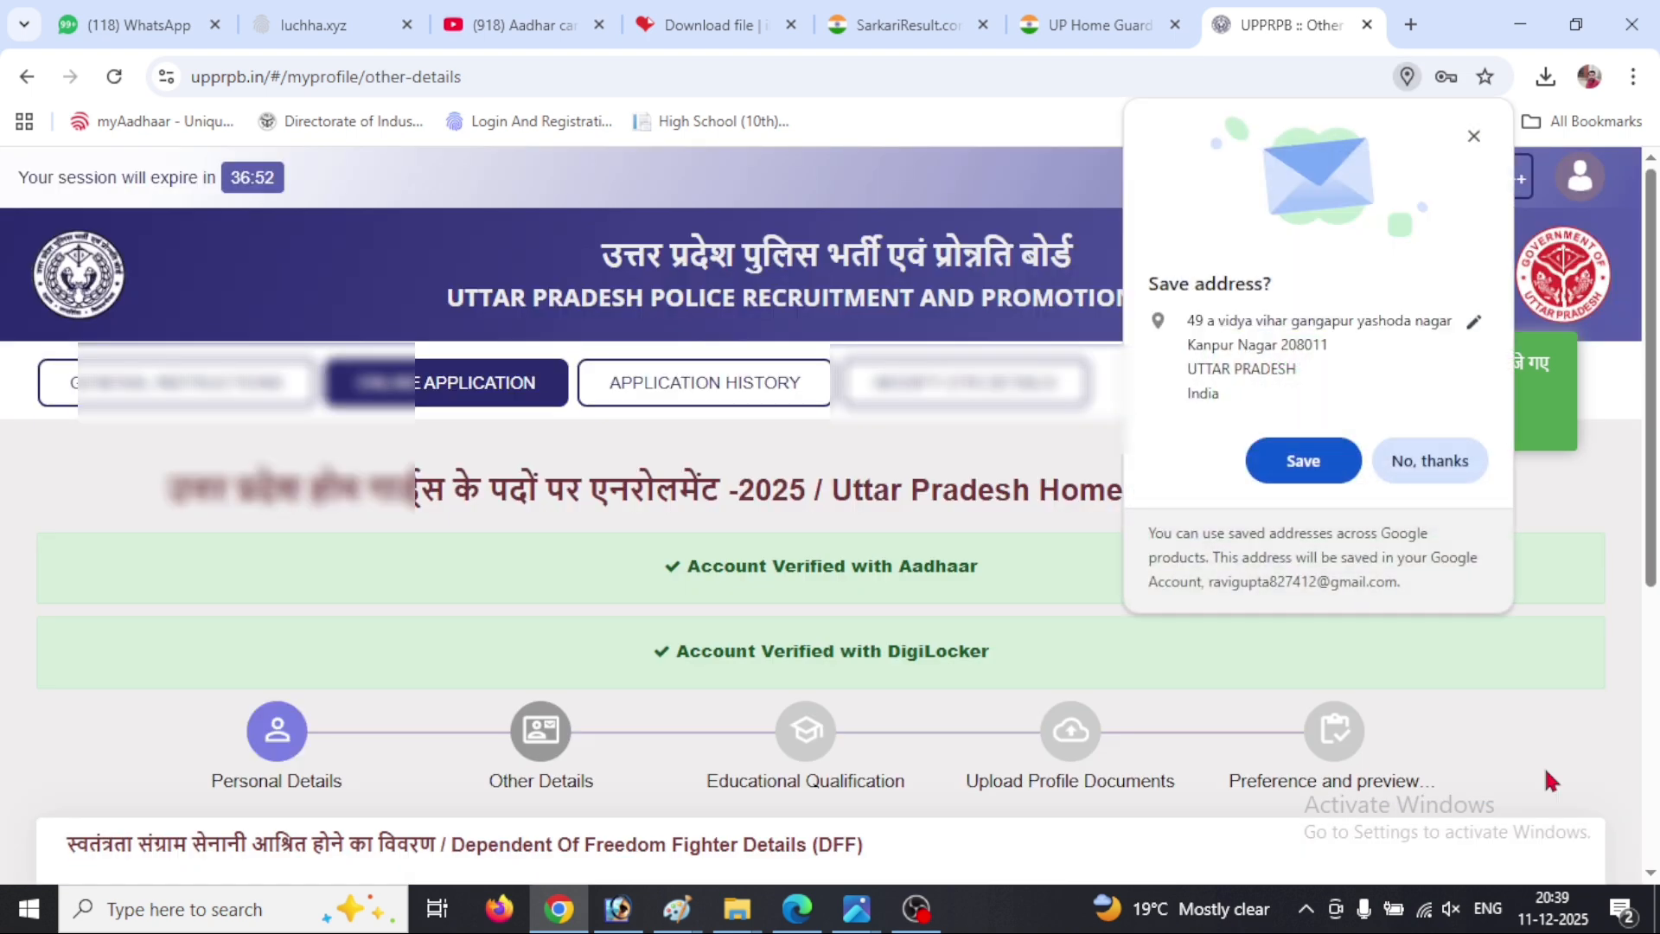
{"action": "left_click", "coordinate": [1430, 460]}
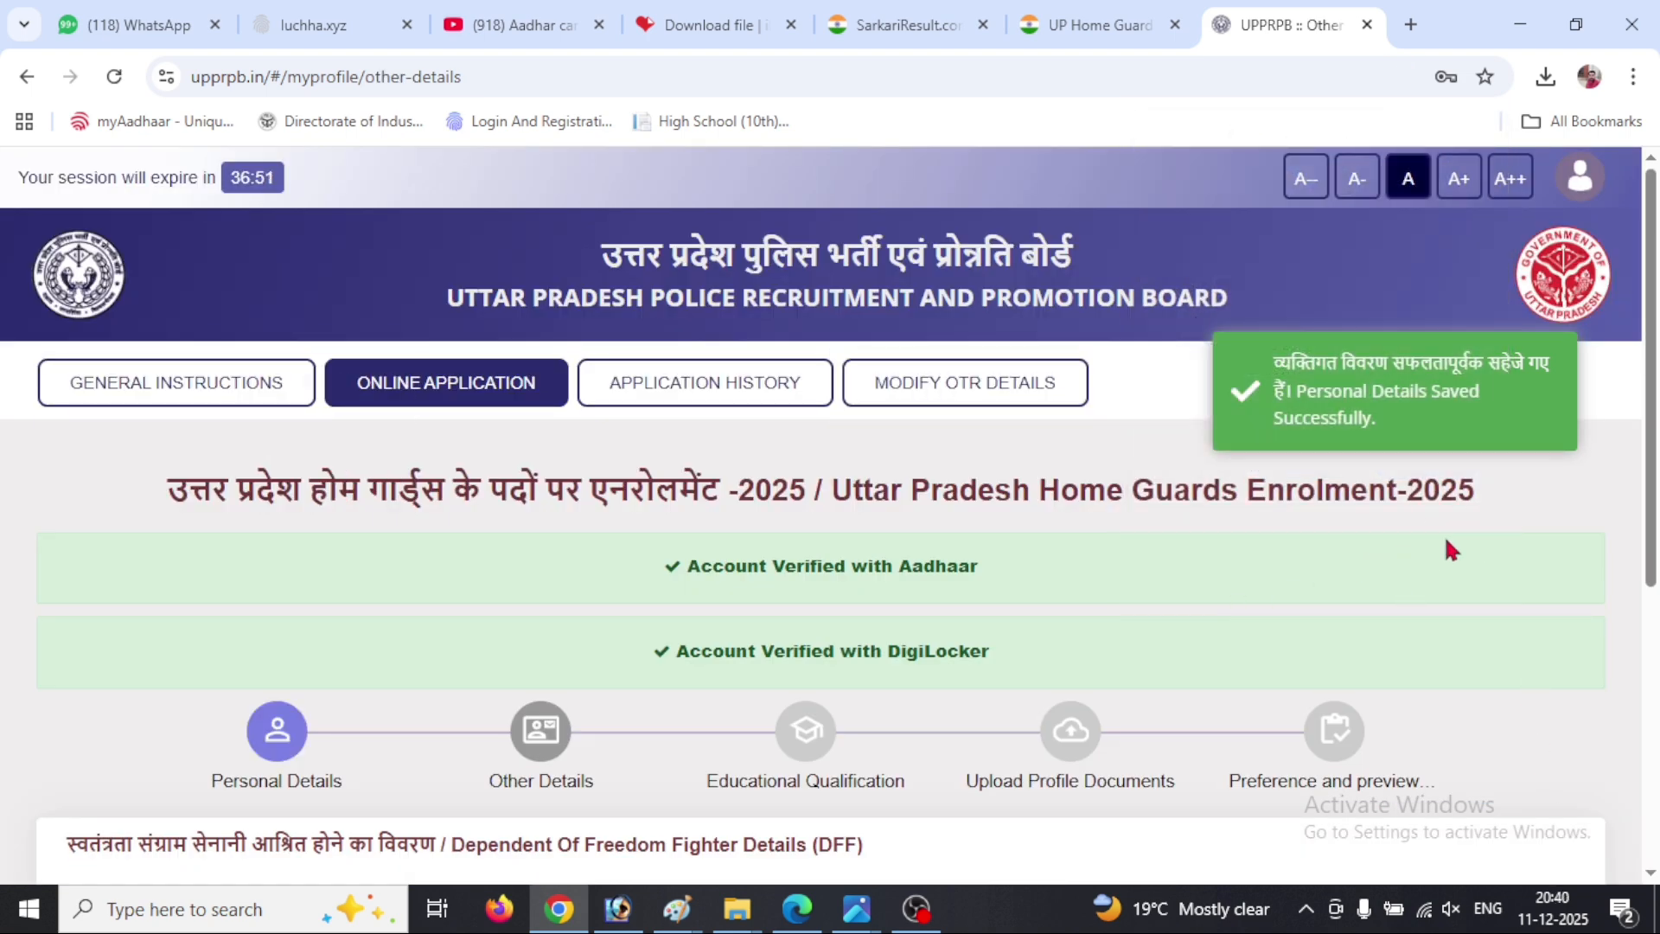
{"action": "left_click_drag", "start_coordinate": [1650, 431], "coordinate": [1656, 716]}
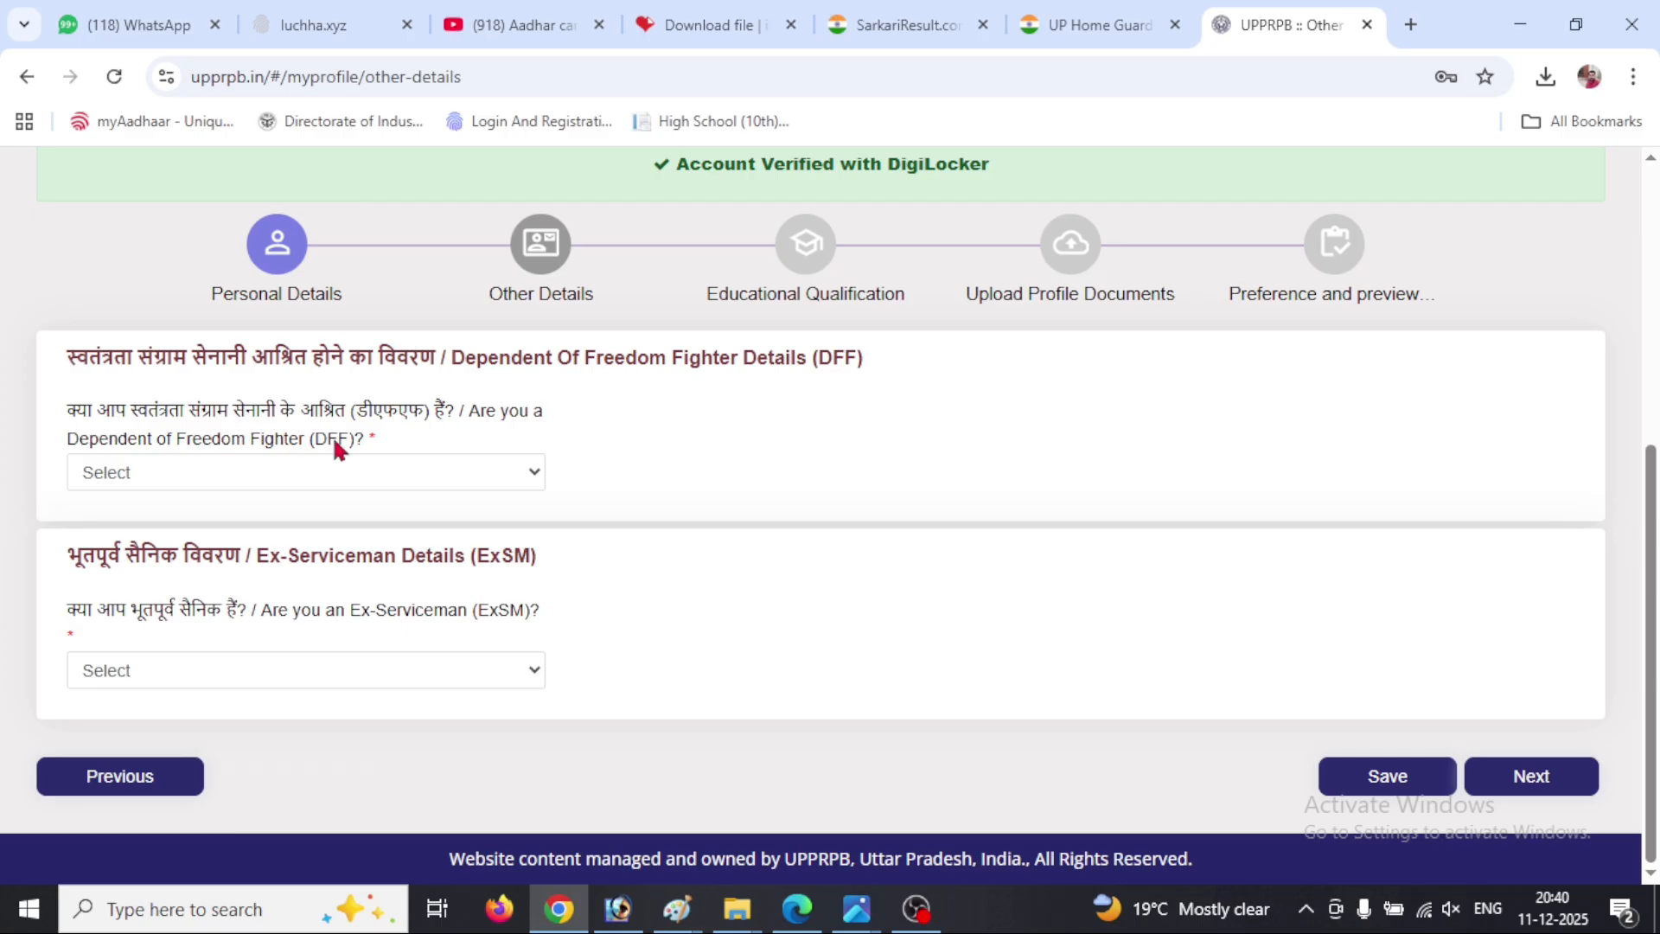
Answer No for freedom-fighter dependent and ex-serviceman, save, and continue to Educational Qualification
{"action": "left_click", "coordinate": [376, 466]}
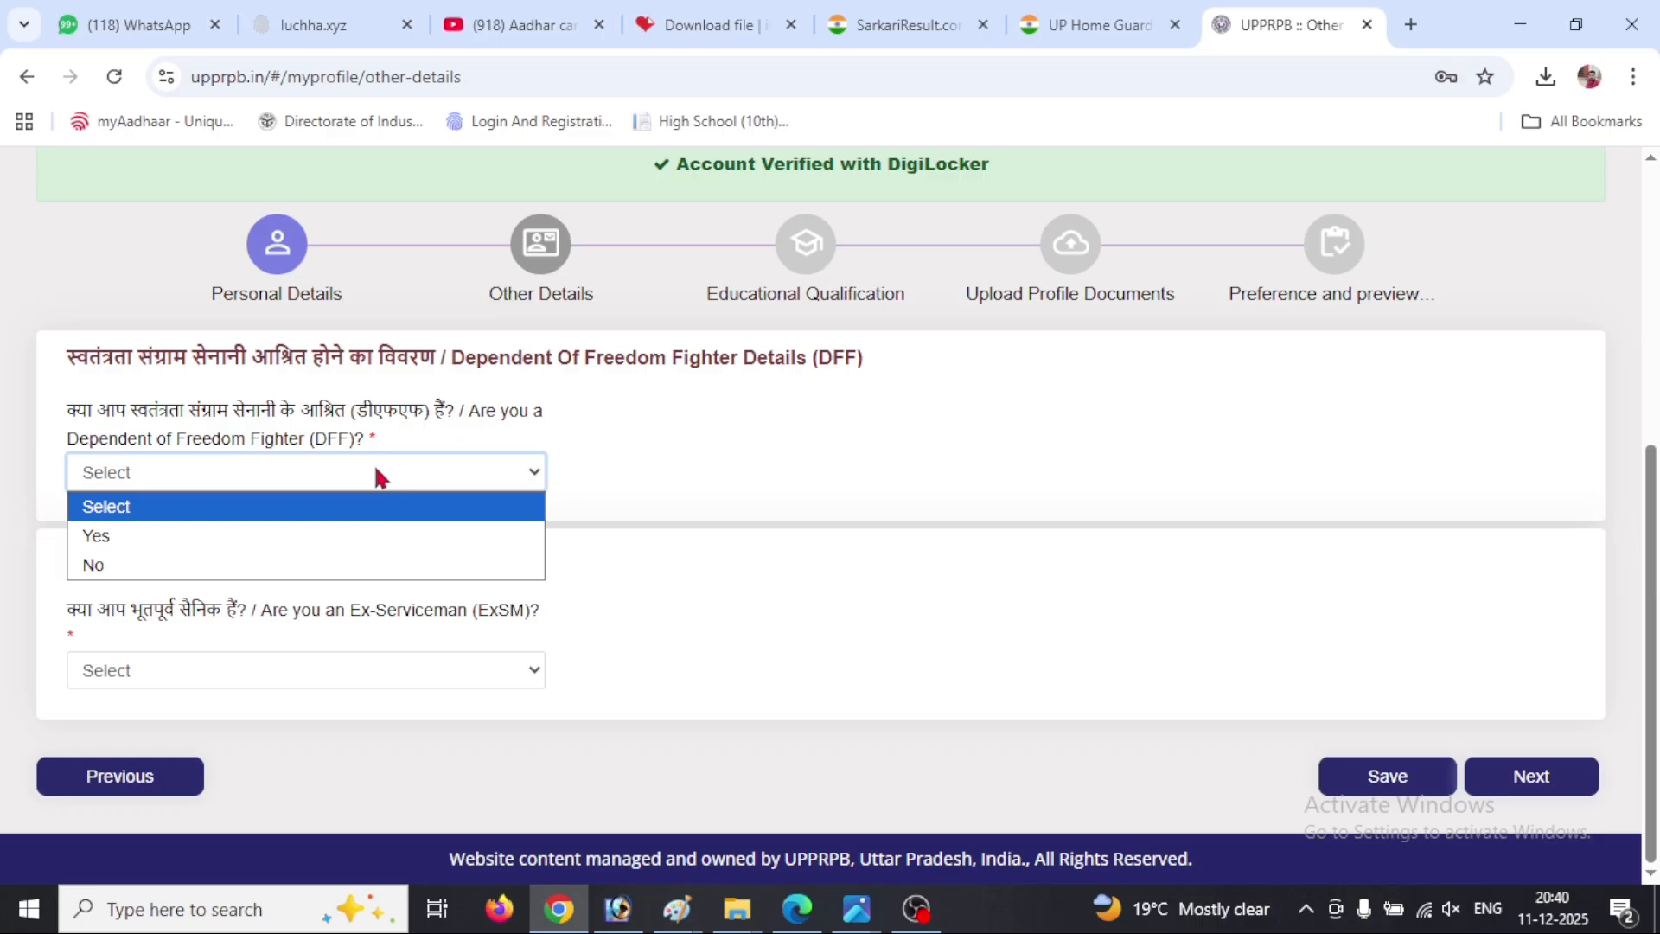
{"action": "left_click", "coordinate": [322, 567]}
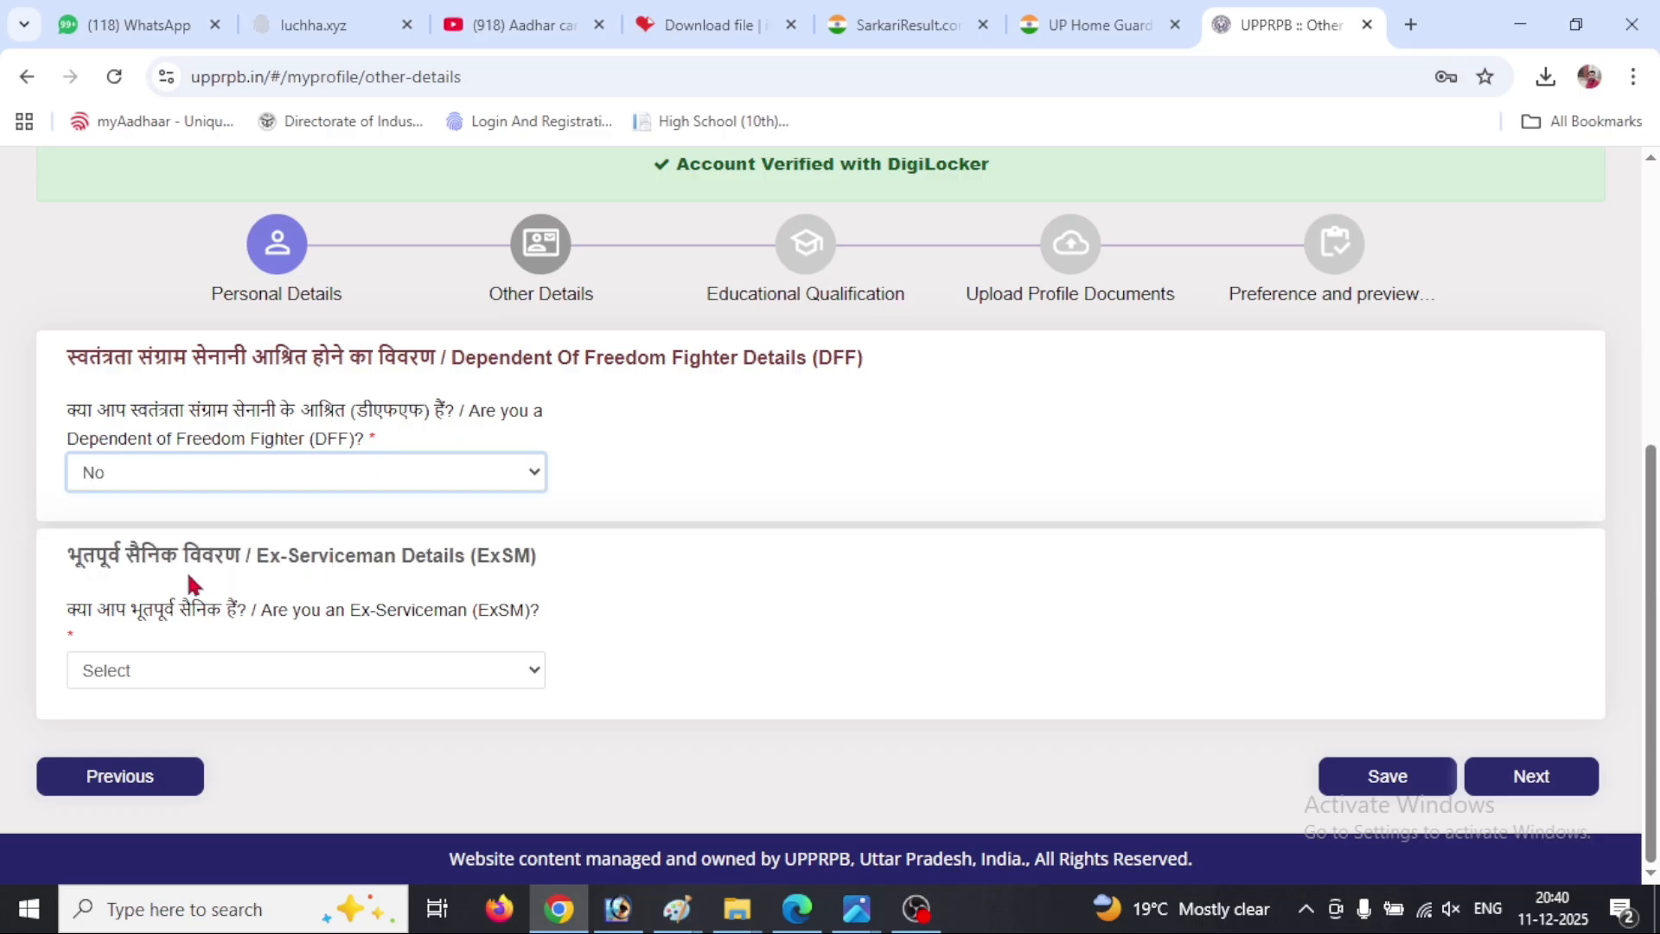
{"action": "left_click", "coordinate": [236, 683]}
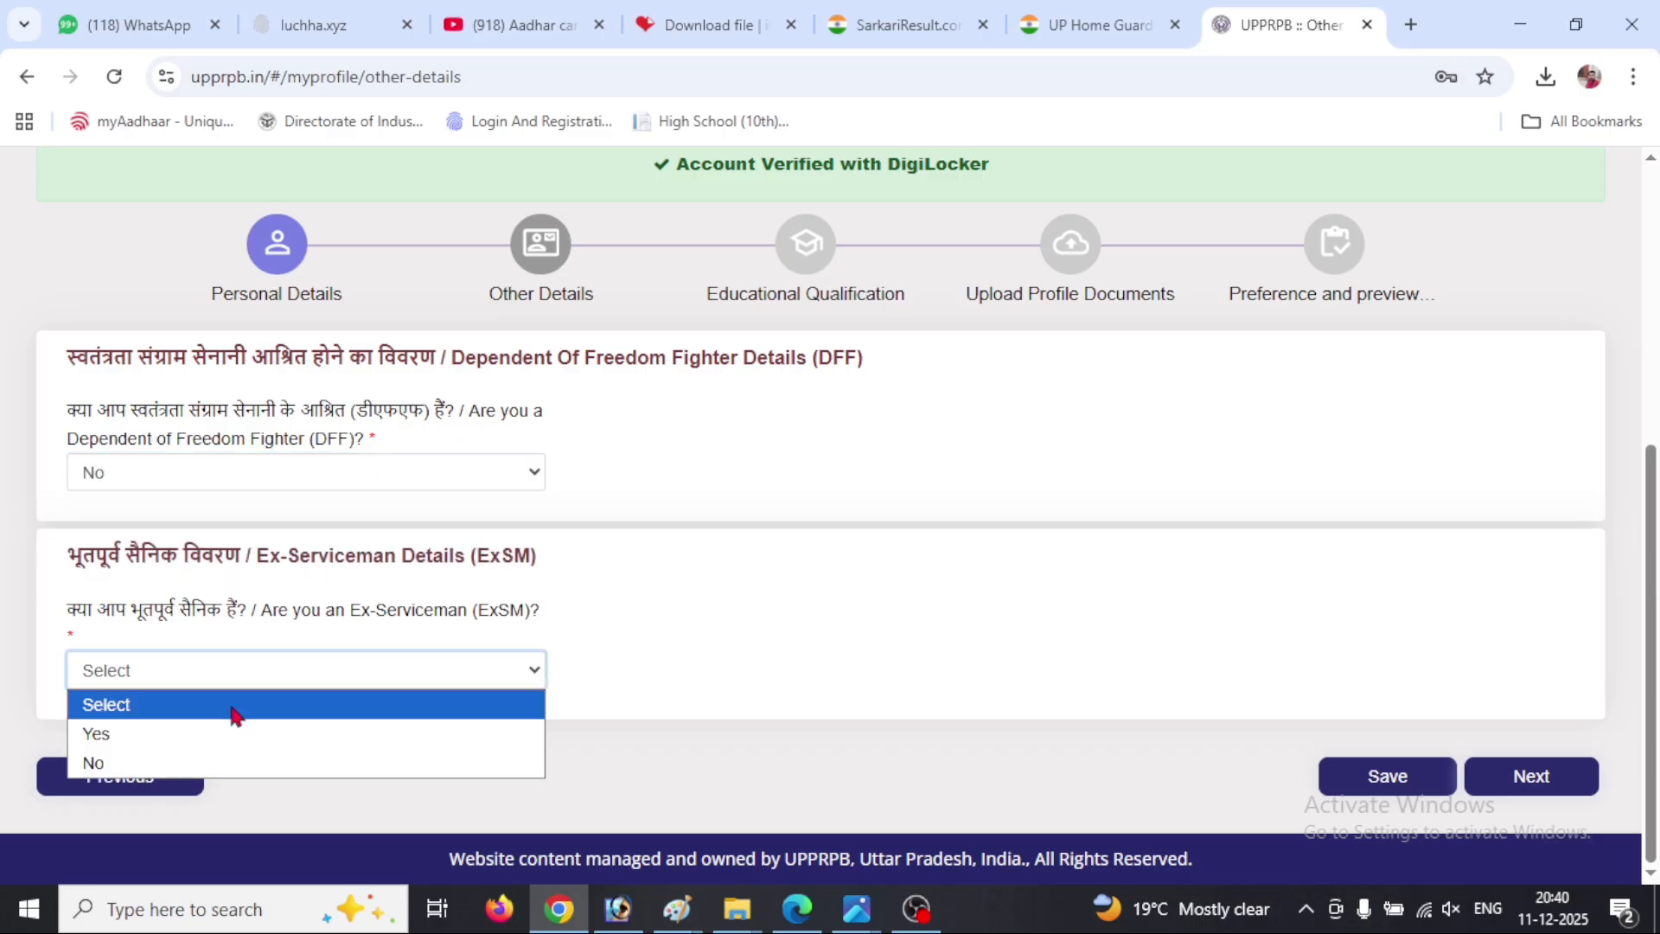
{"action": "left_click", "coordinate": [237, 763]}
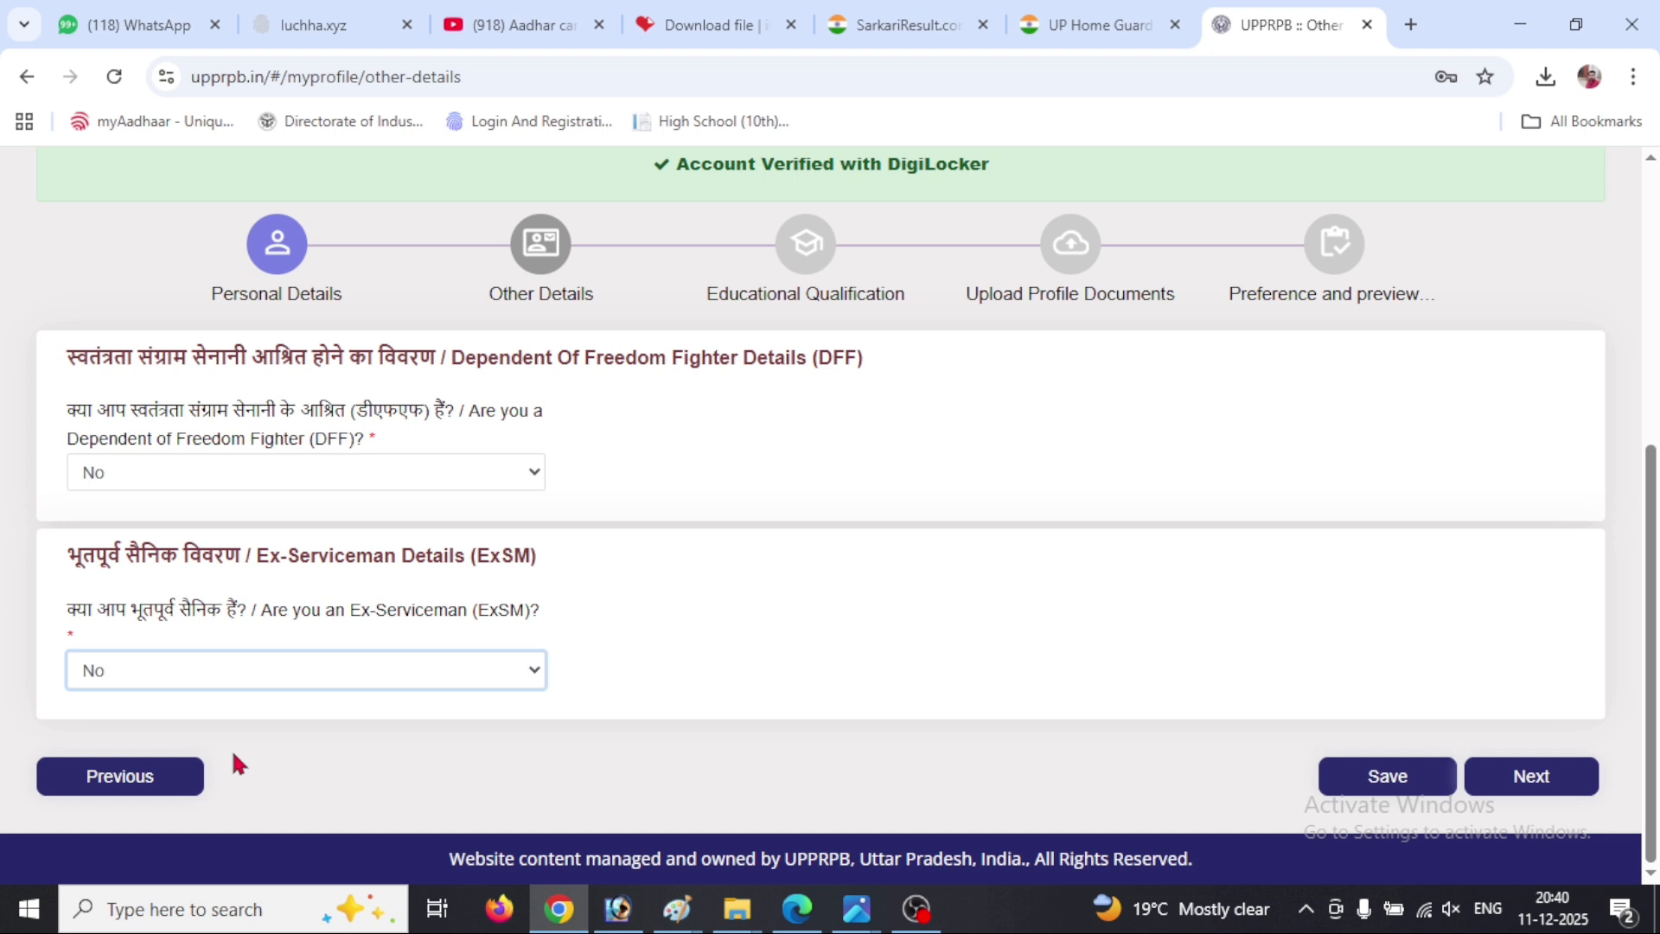
{"action": "left_click", "coordinate": [1387, 788]}
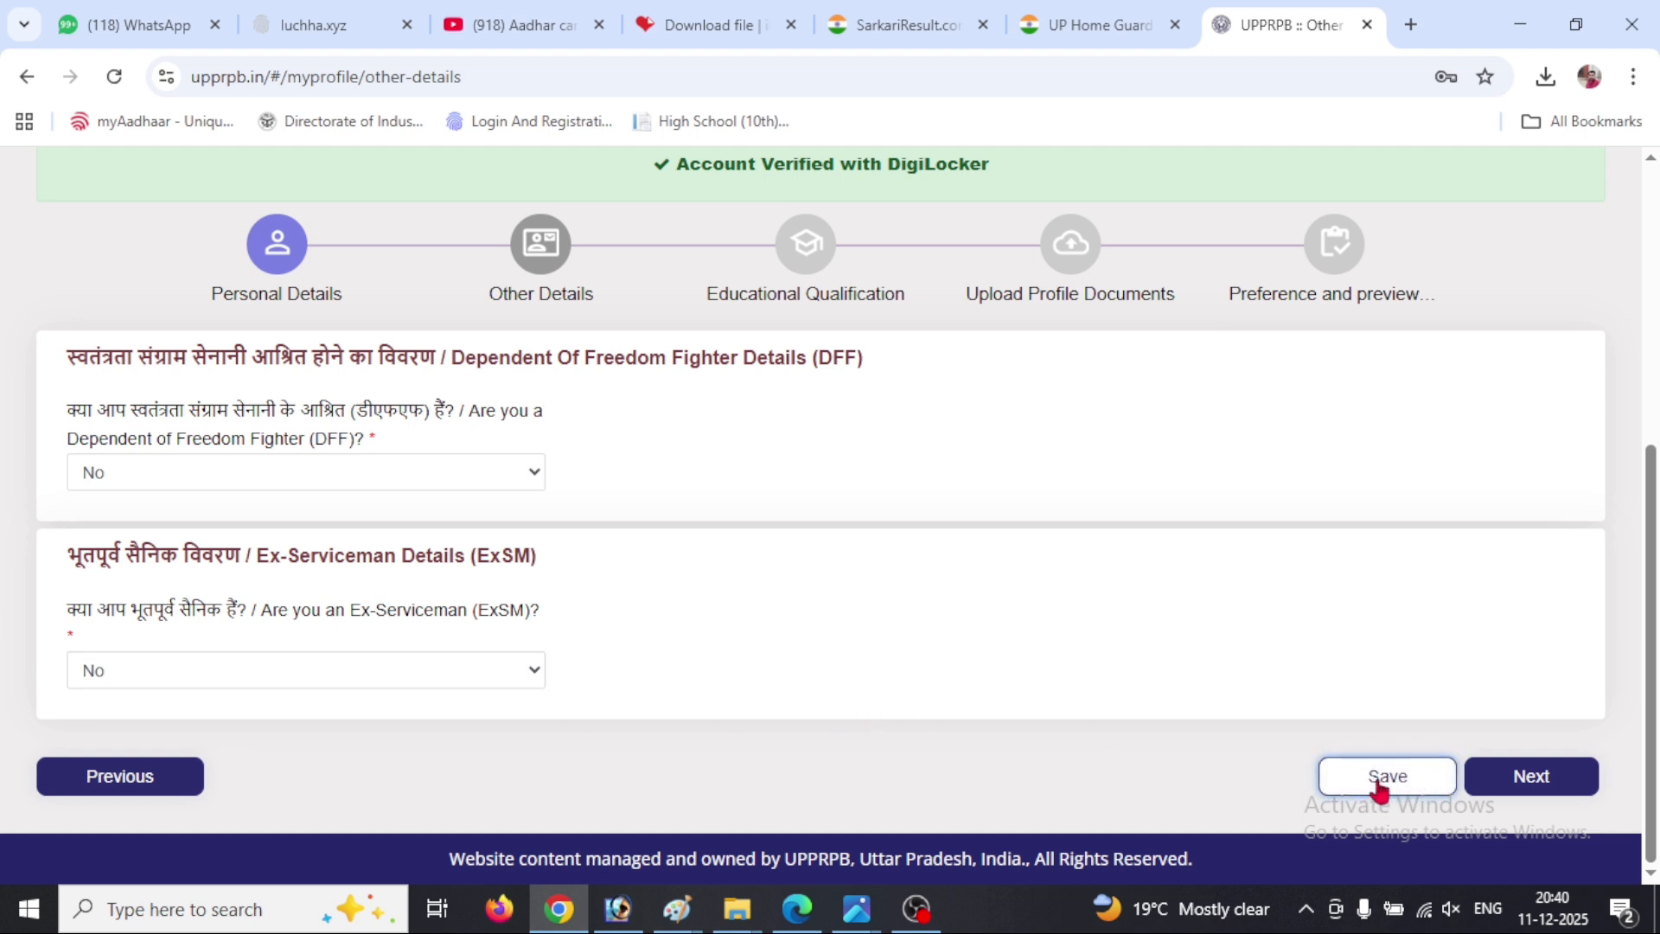
{"action": "left_click", "coordinate": [1586, 778]}
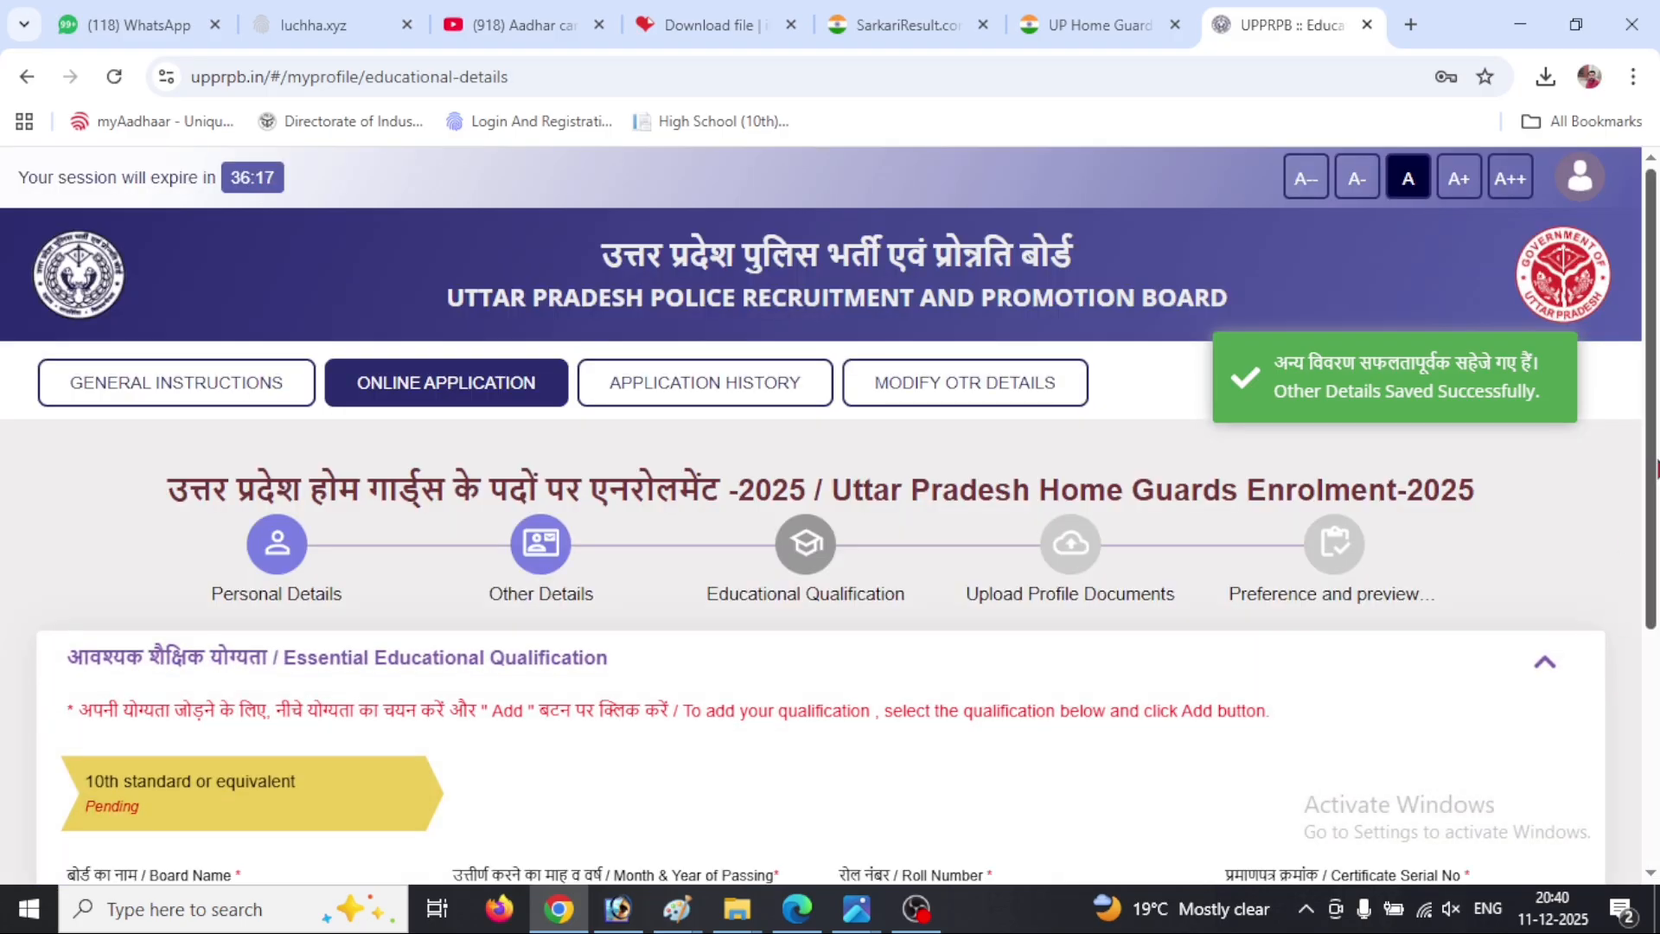
Choose Board of High School and Intermediate Education, Uttar Pradesh as the 10th board
{"action": "scroll", "coordinate": [1652, 492], "scroll_direction": "down", "scroll_amount": 1}
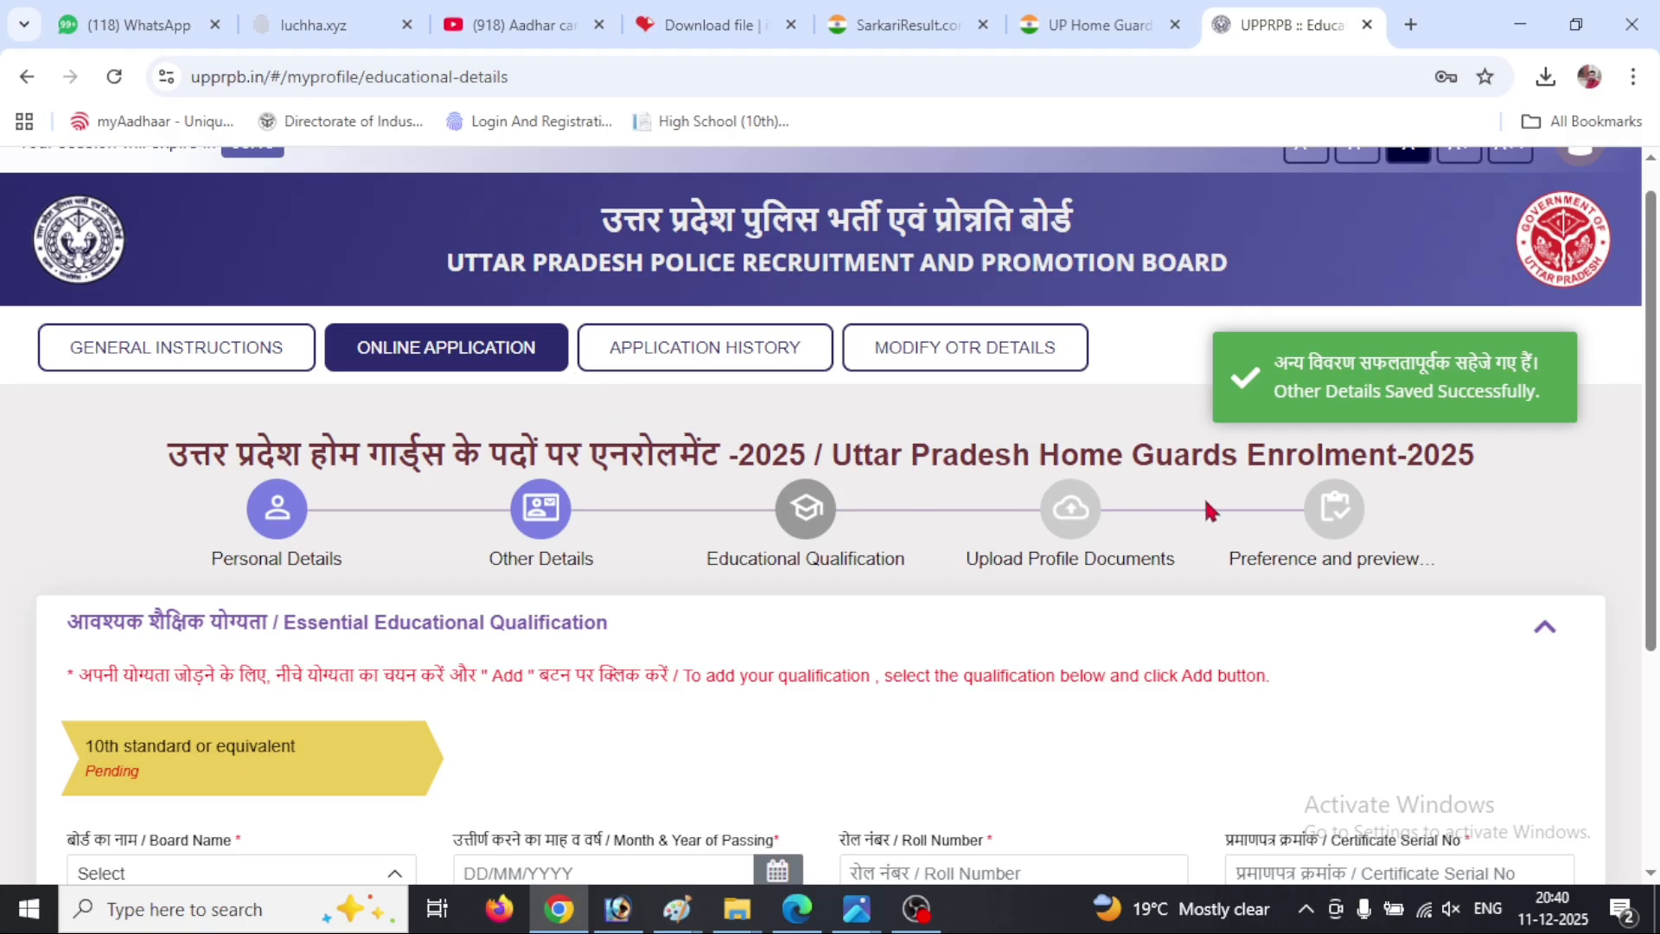
{"action": "scroll", "coordinate": [1652, 505], "scroll_direction": "down", "scroll_amount": 1}
{"action": "scroll", "coordinate": [1652, 506], "scroll_direction": "down", "scroll_amount": 5}
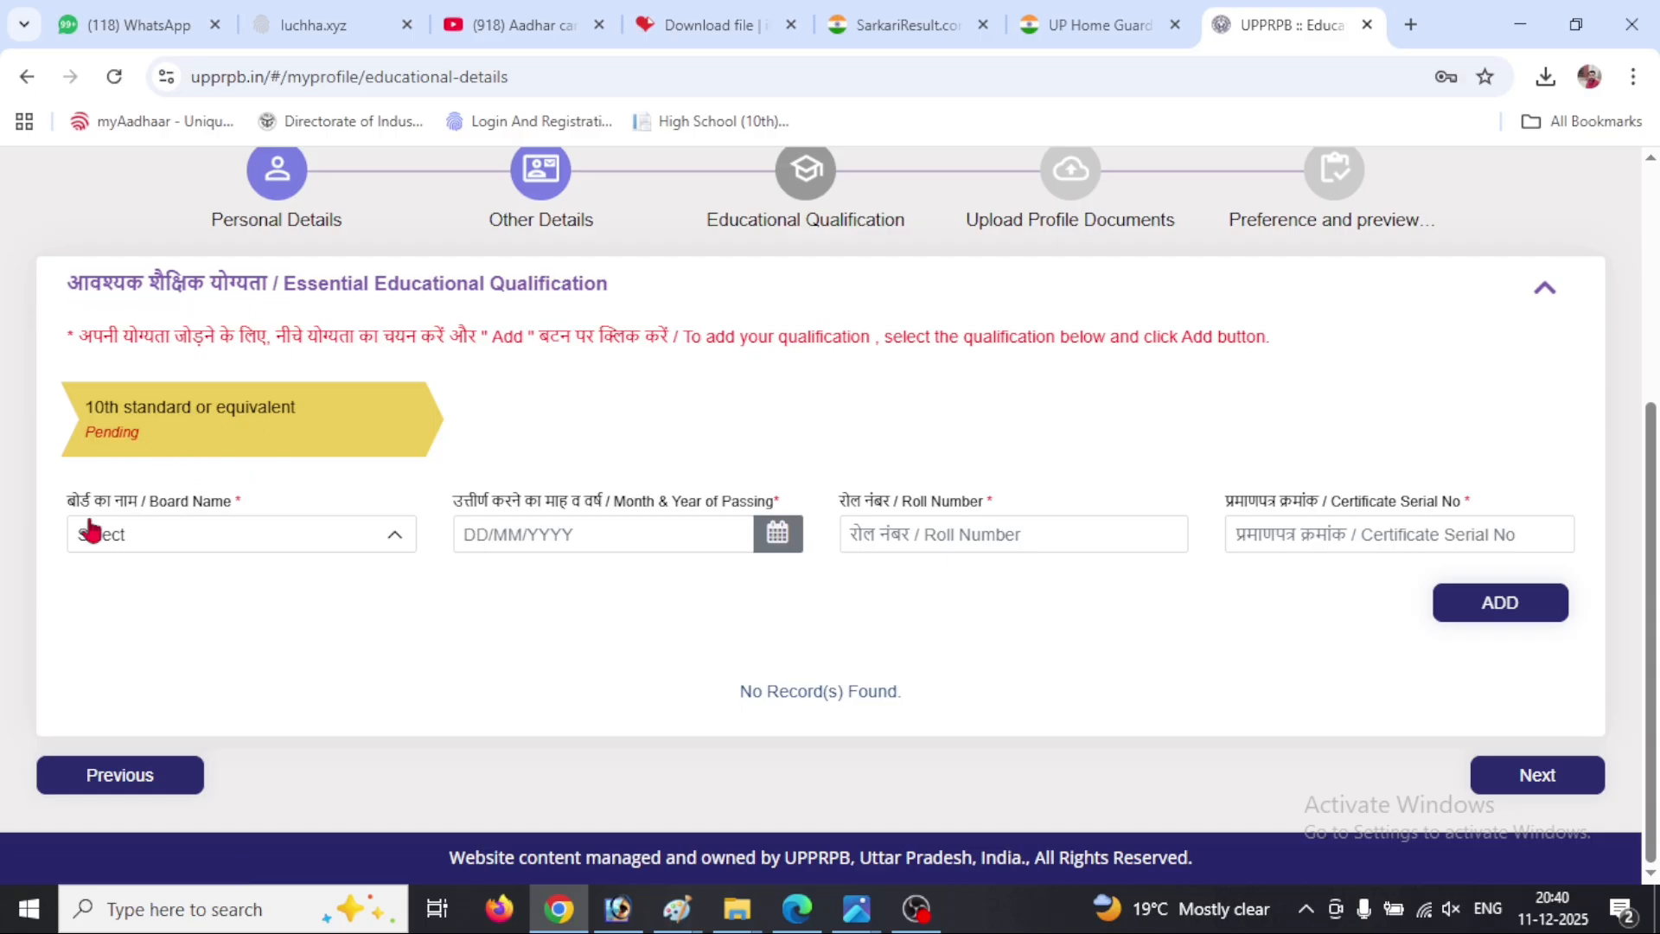
{"action": "left_click", "coordinate": [132, 542]}
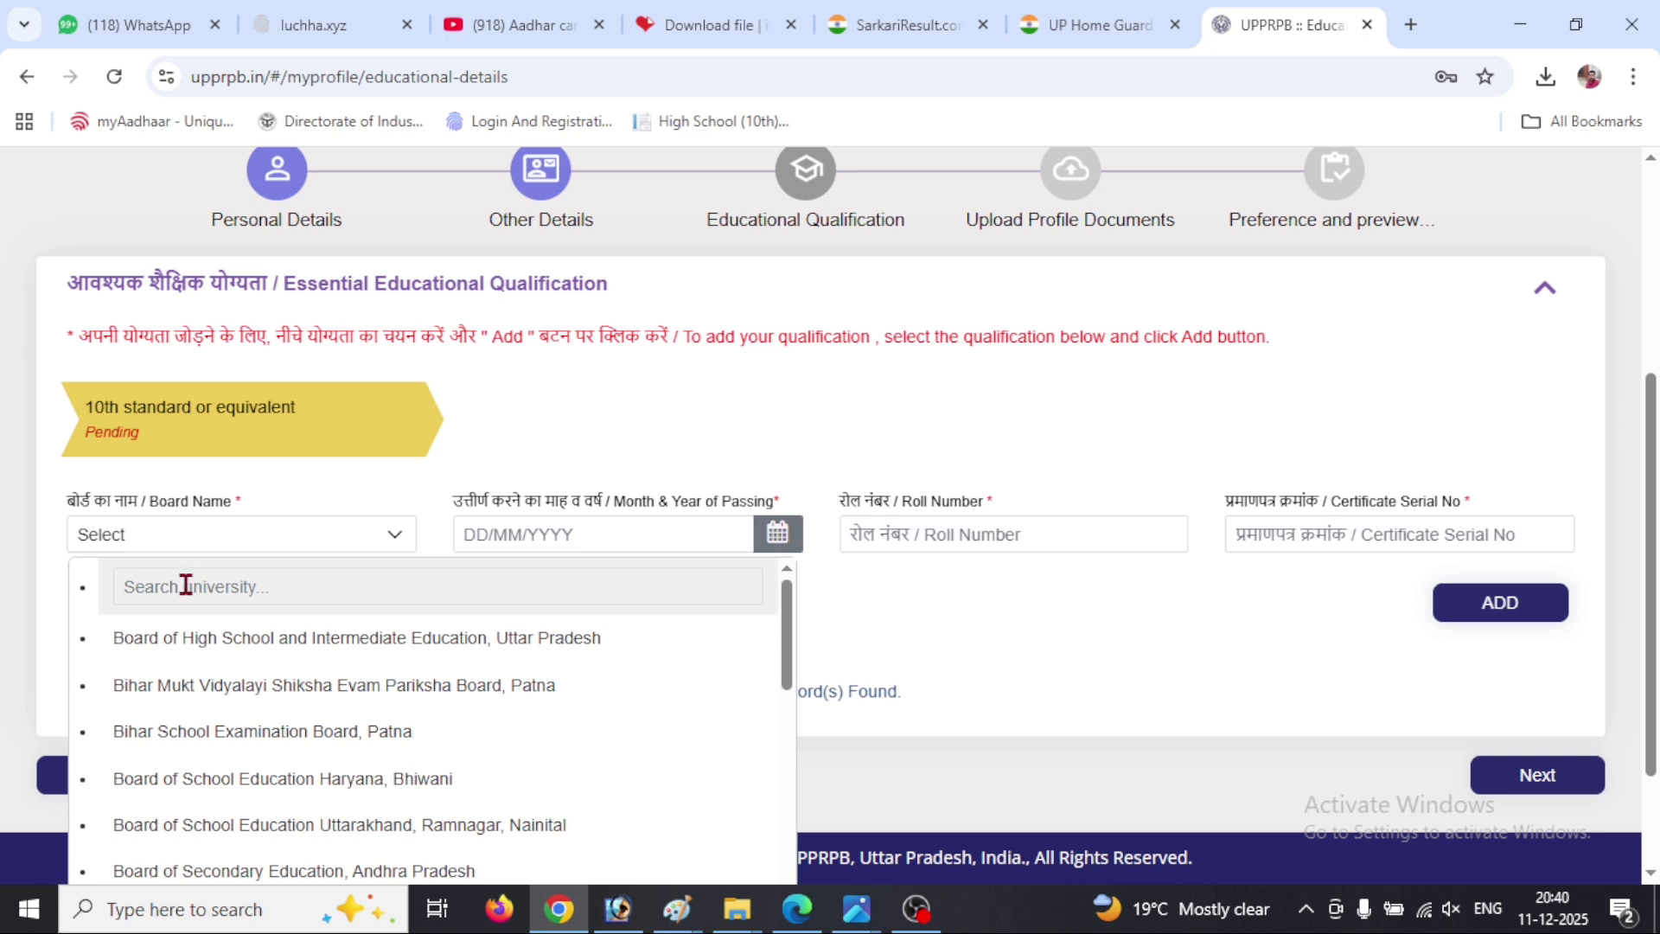
{"action": "left_click", "coordinate": [262, 640]}
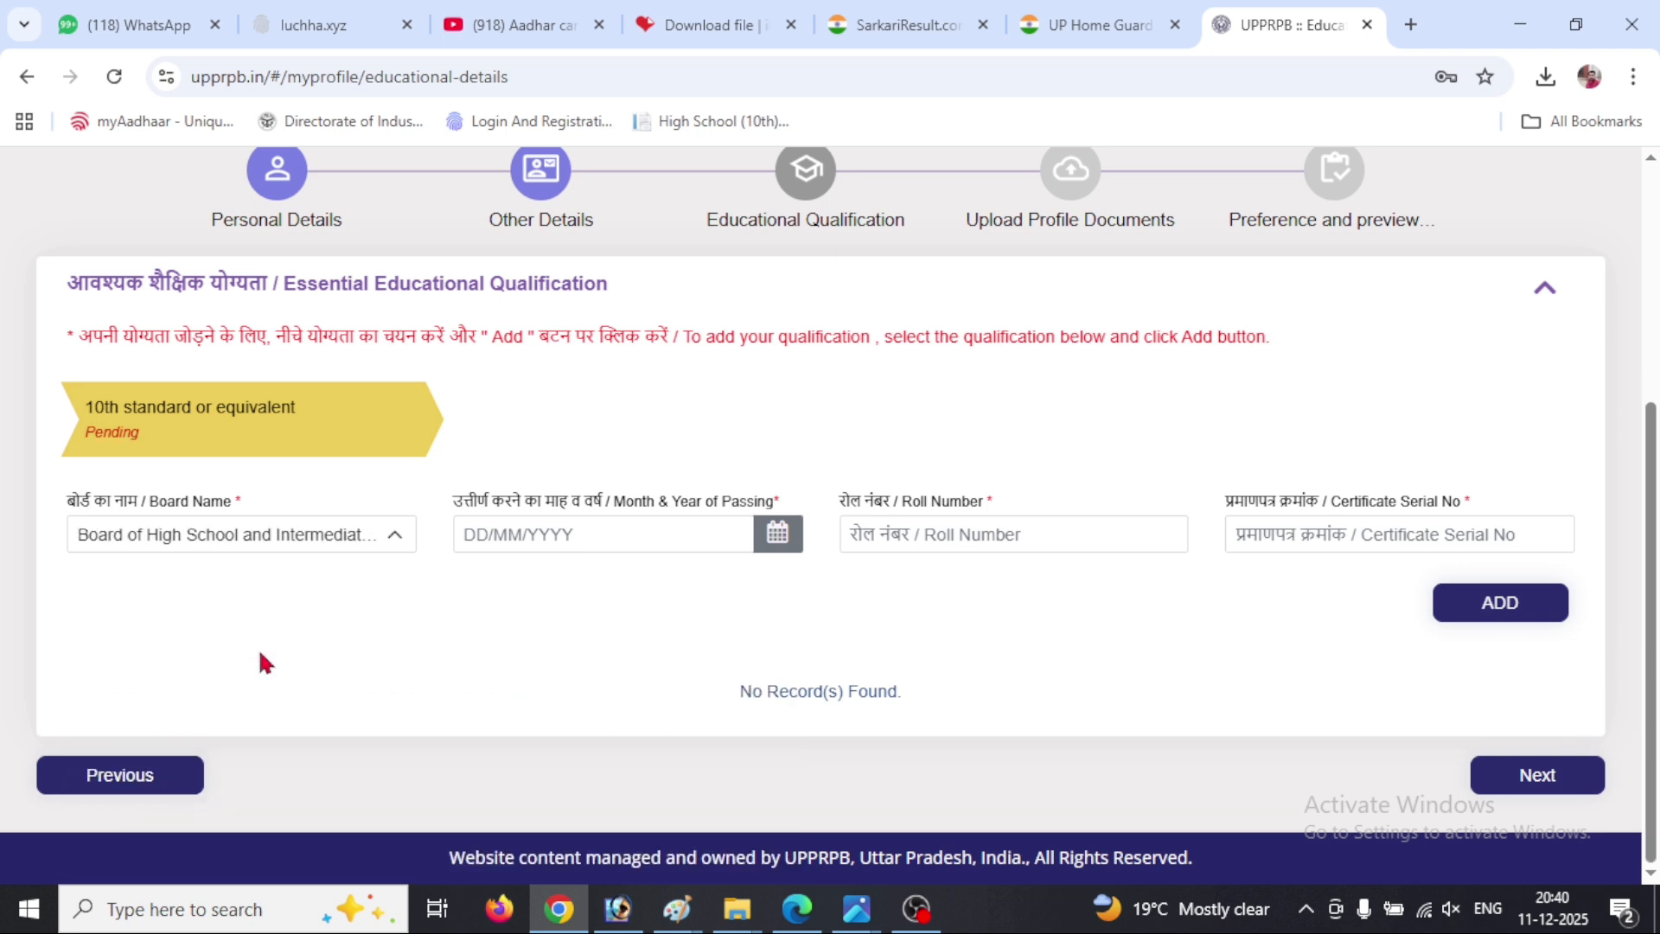
{"action": "left_click", "coordinate": [618, 540]}
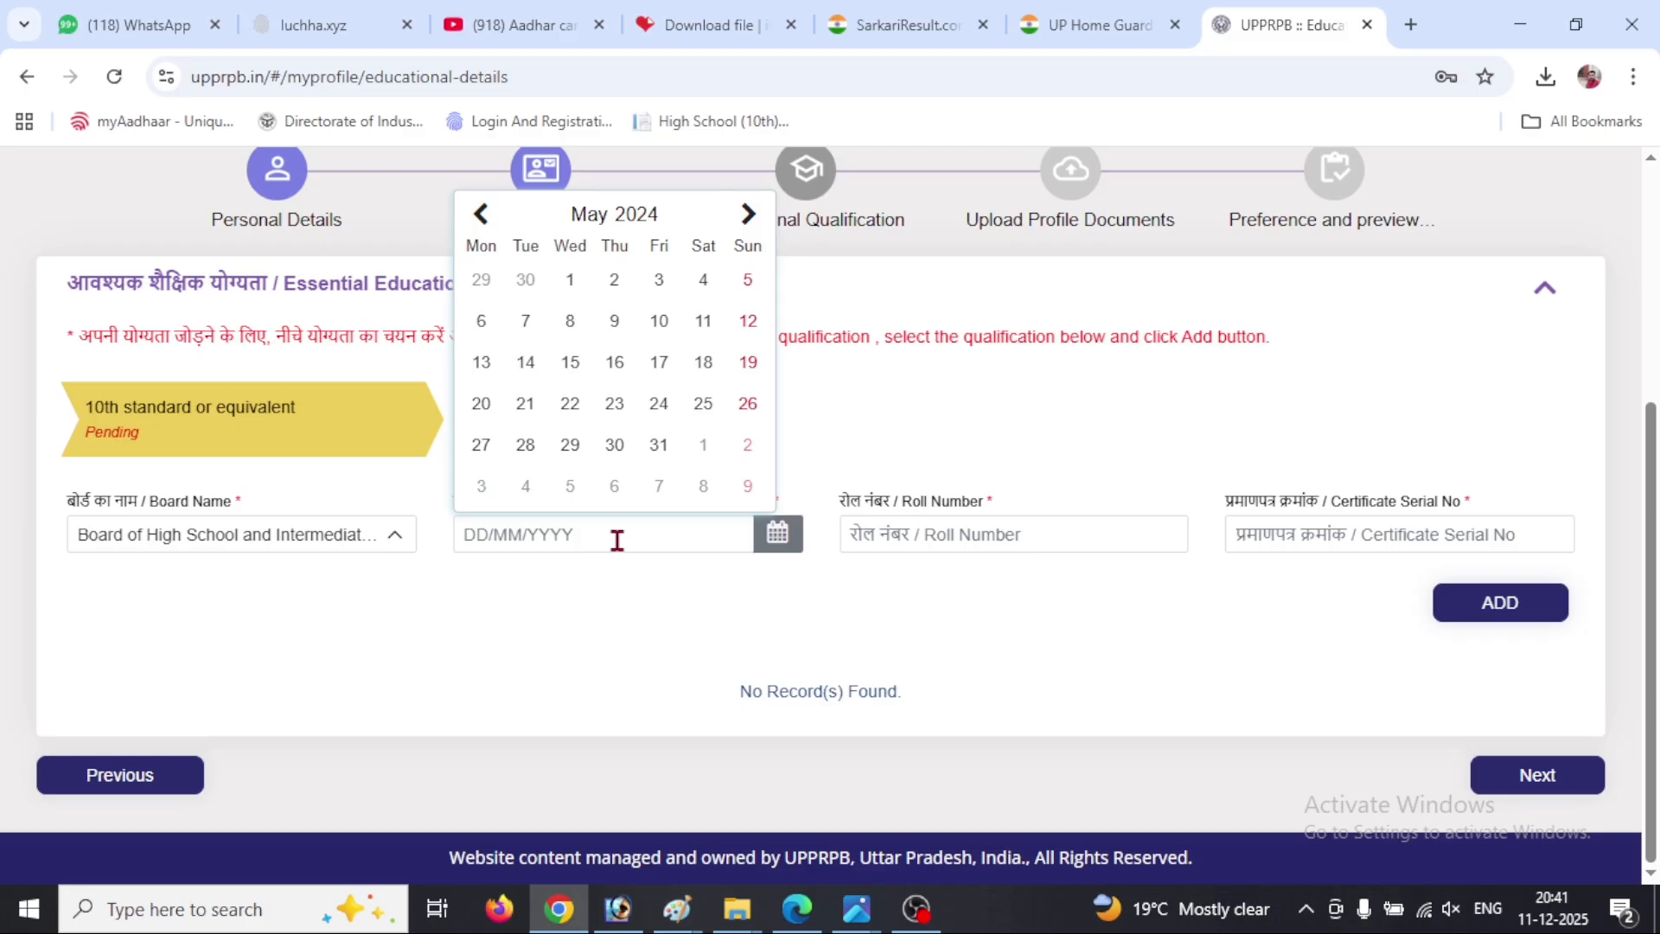
Pick 27 April 2019 as the 10th passing date in the calendar
{"action": "left_click", "coordinate": [651, 218]}
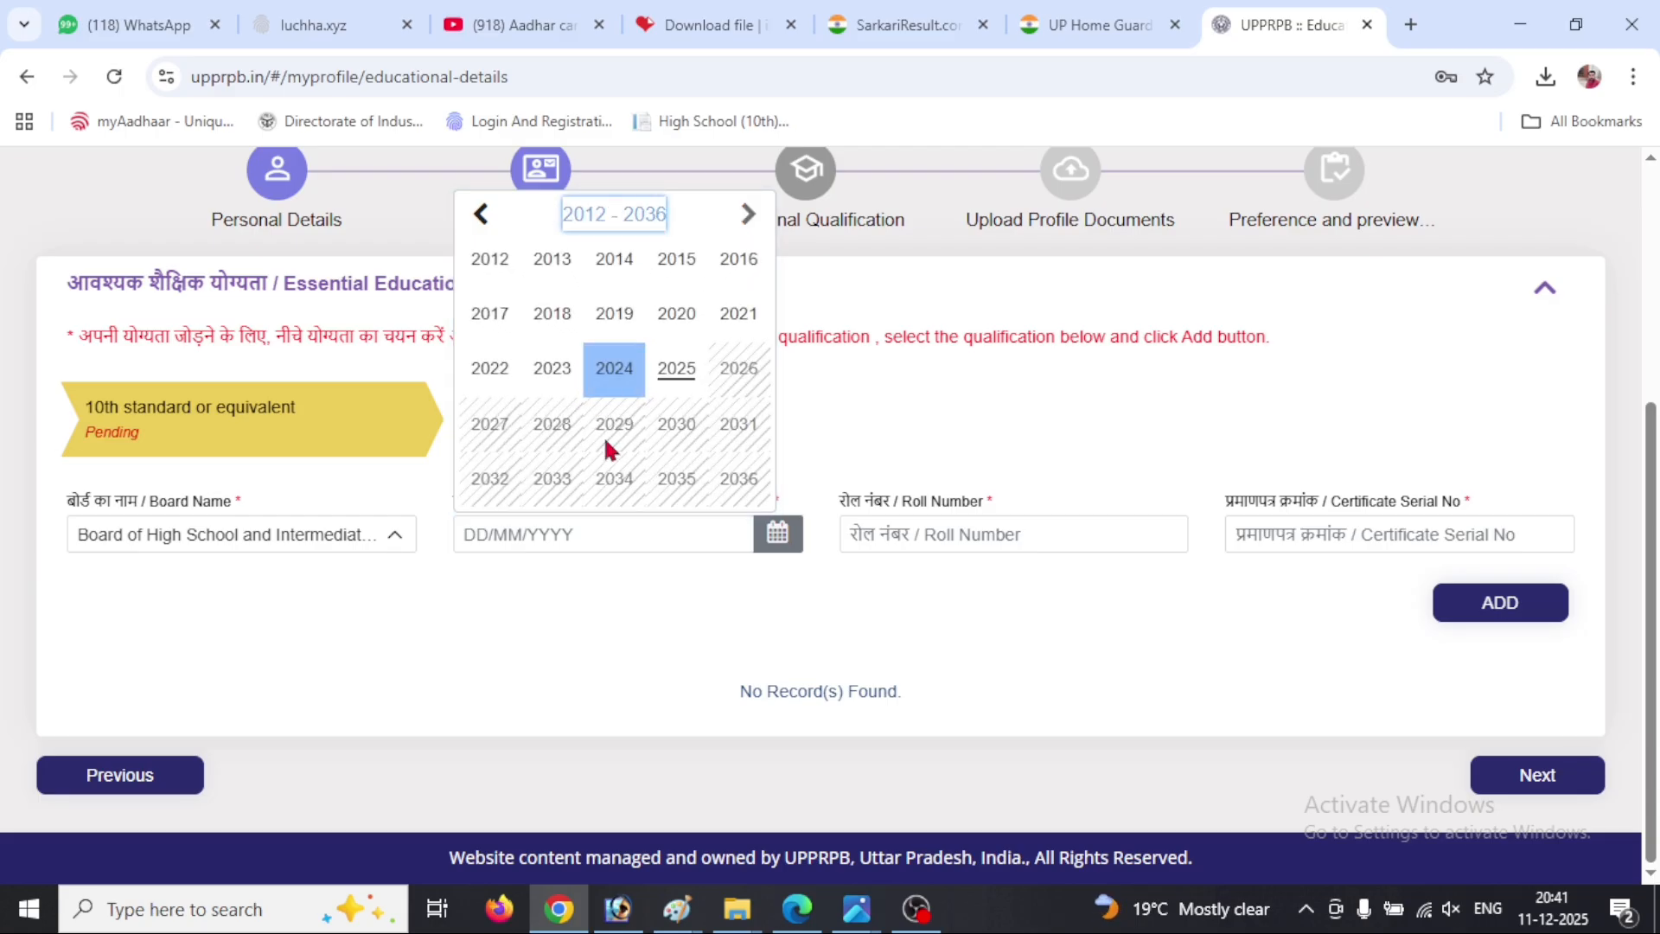
{"action": "left_click", "coordinate": [604, 313]}
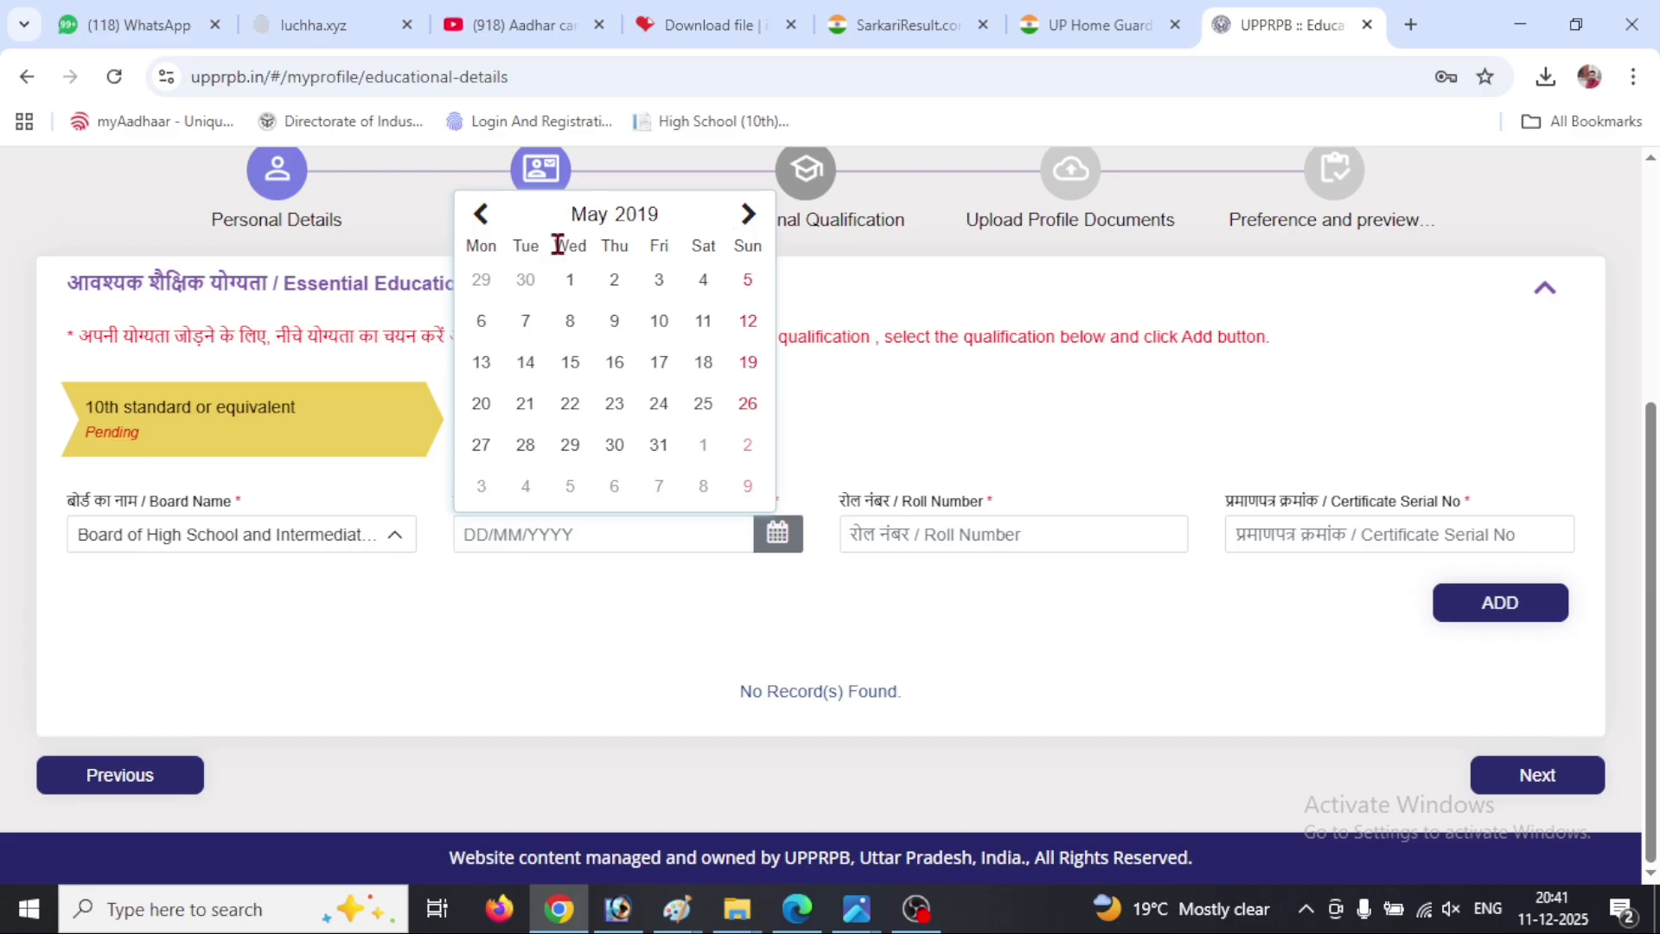
{"action": "left_click", "coordinate": [750, 216]}
{"action": "left_click", "coordinate": [750, 216]}
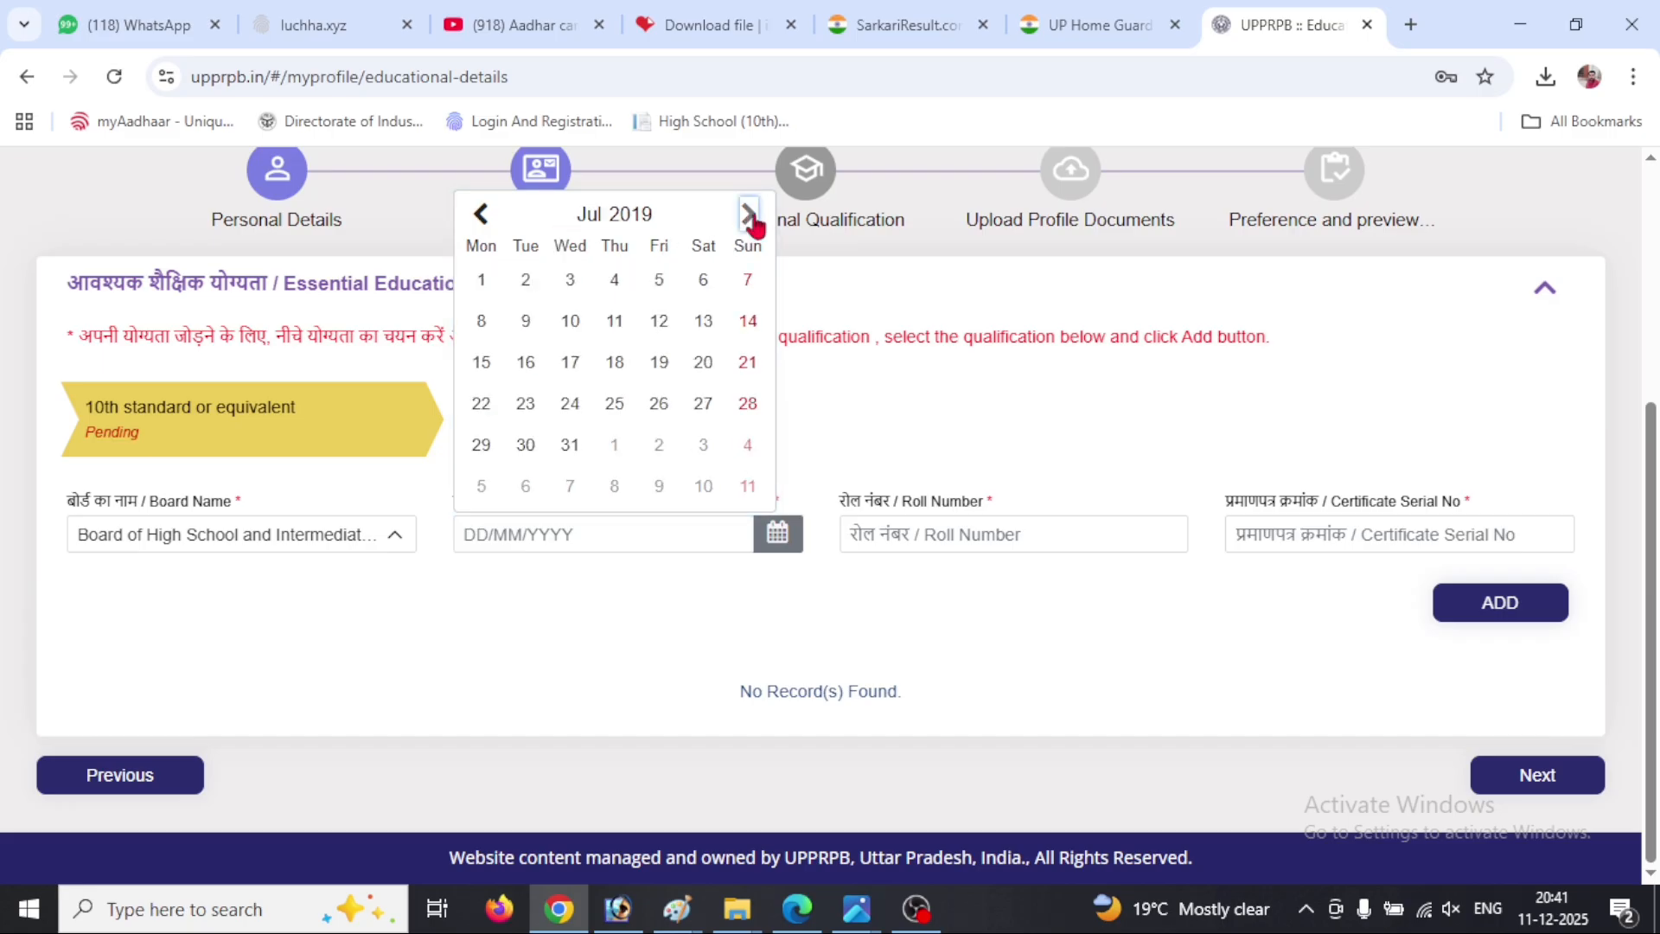
{"action": "left_click", "coordinate": [751, 216]}
{"action": "left_click", "coordinate": [751, 216]}
{"action": "left_click", "coordinate": [749, 214]}
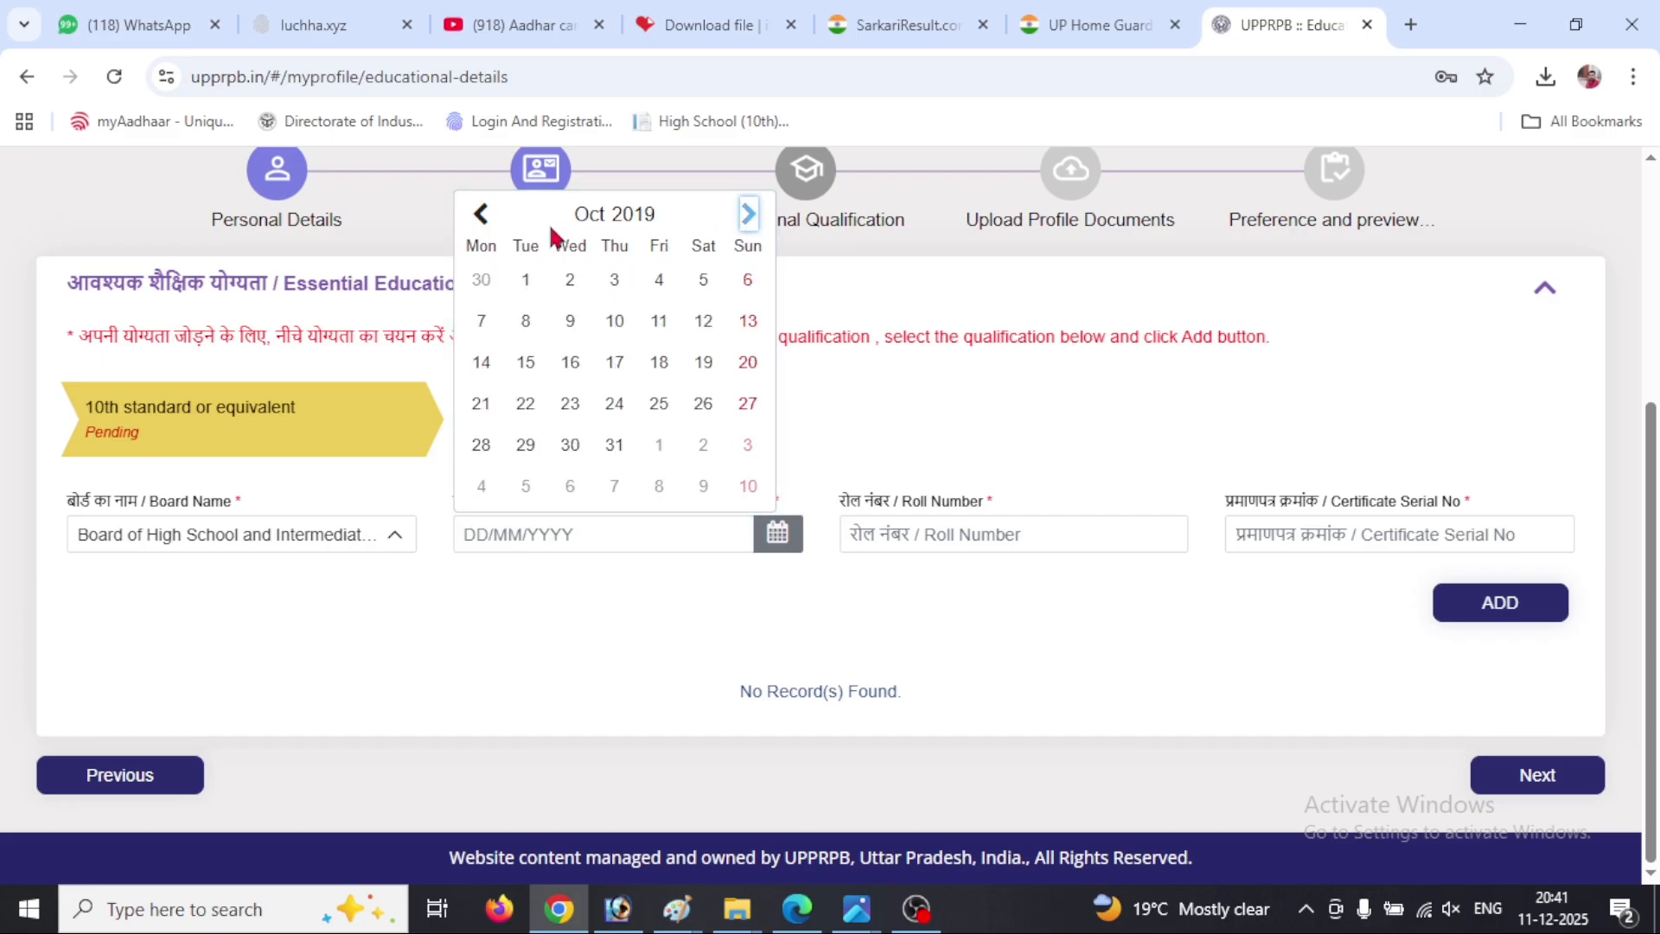
{"action": "left_click", "coordinate": [481, 213]}
{"action": "left_click", "coordinate": [481, 214]}
{"action": "left_click", "coordinate": [482, 214]}
{"action": "left_click", "coordinate": [481, 213]}
{"action": "left_click", "coordinate": [482, 213]}
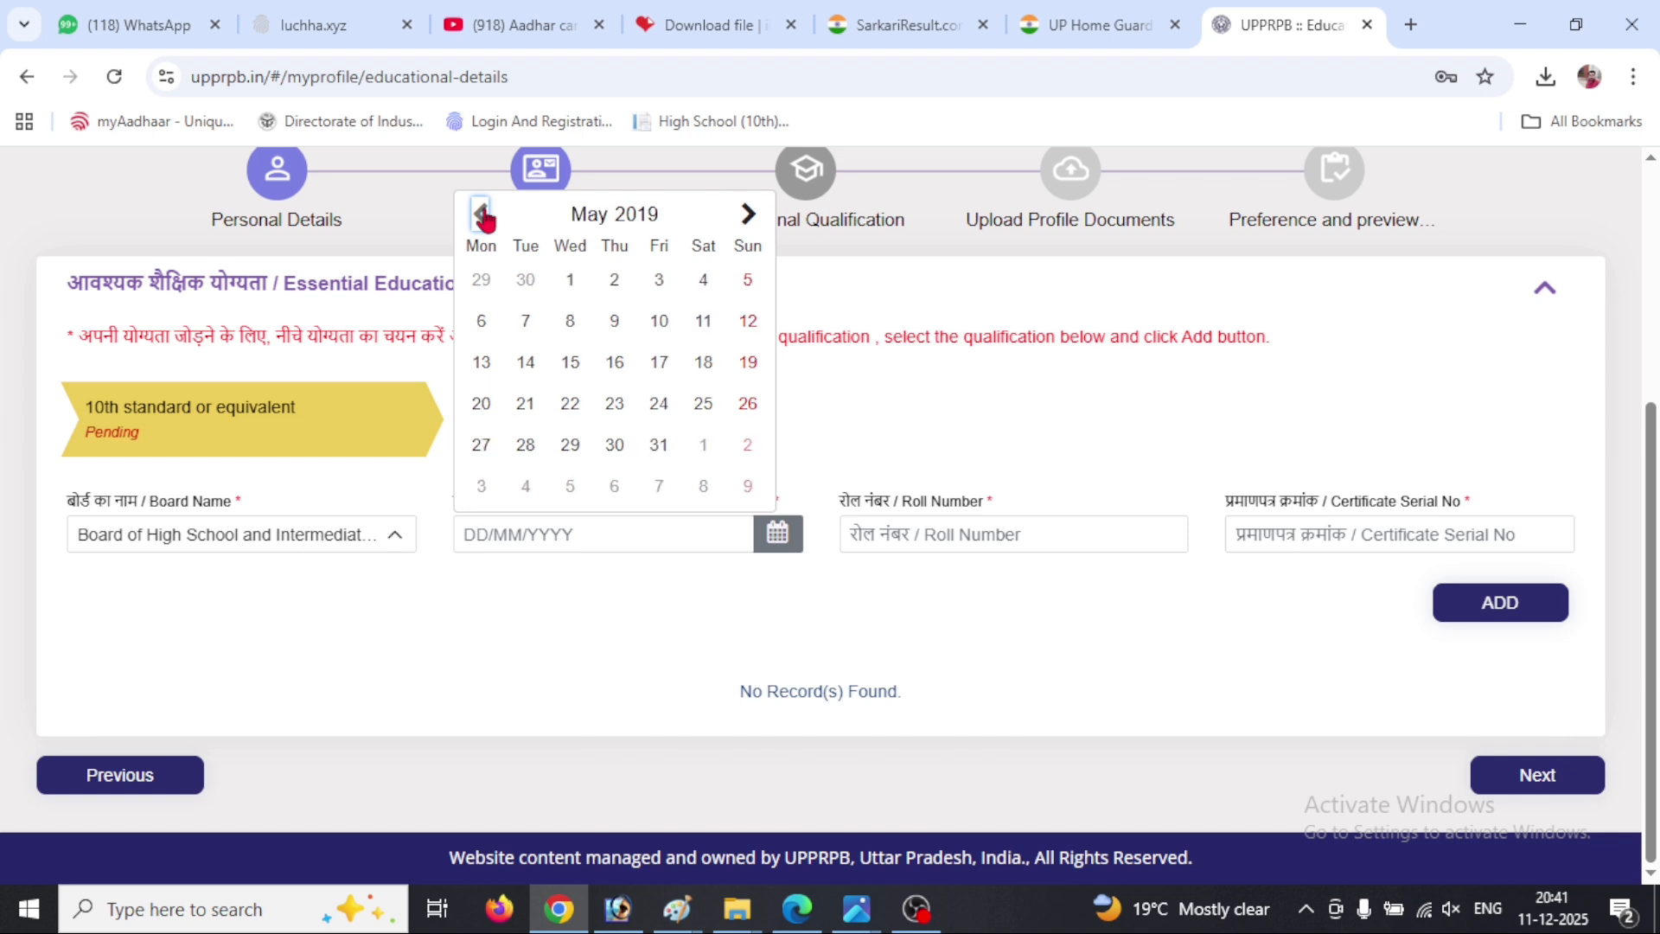
{"action": "left_click", "coordinate": [482, 214]}
{"action": "left_click", "coordinate": [482, 213]}
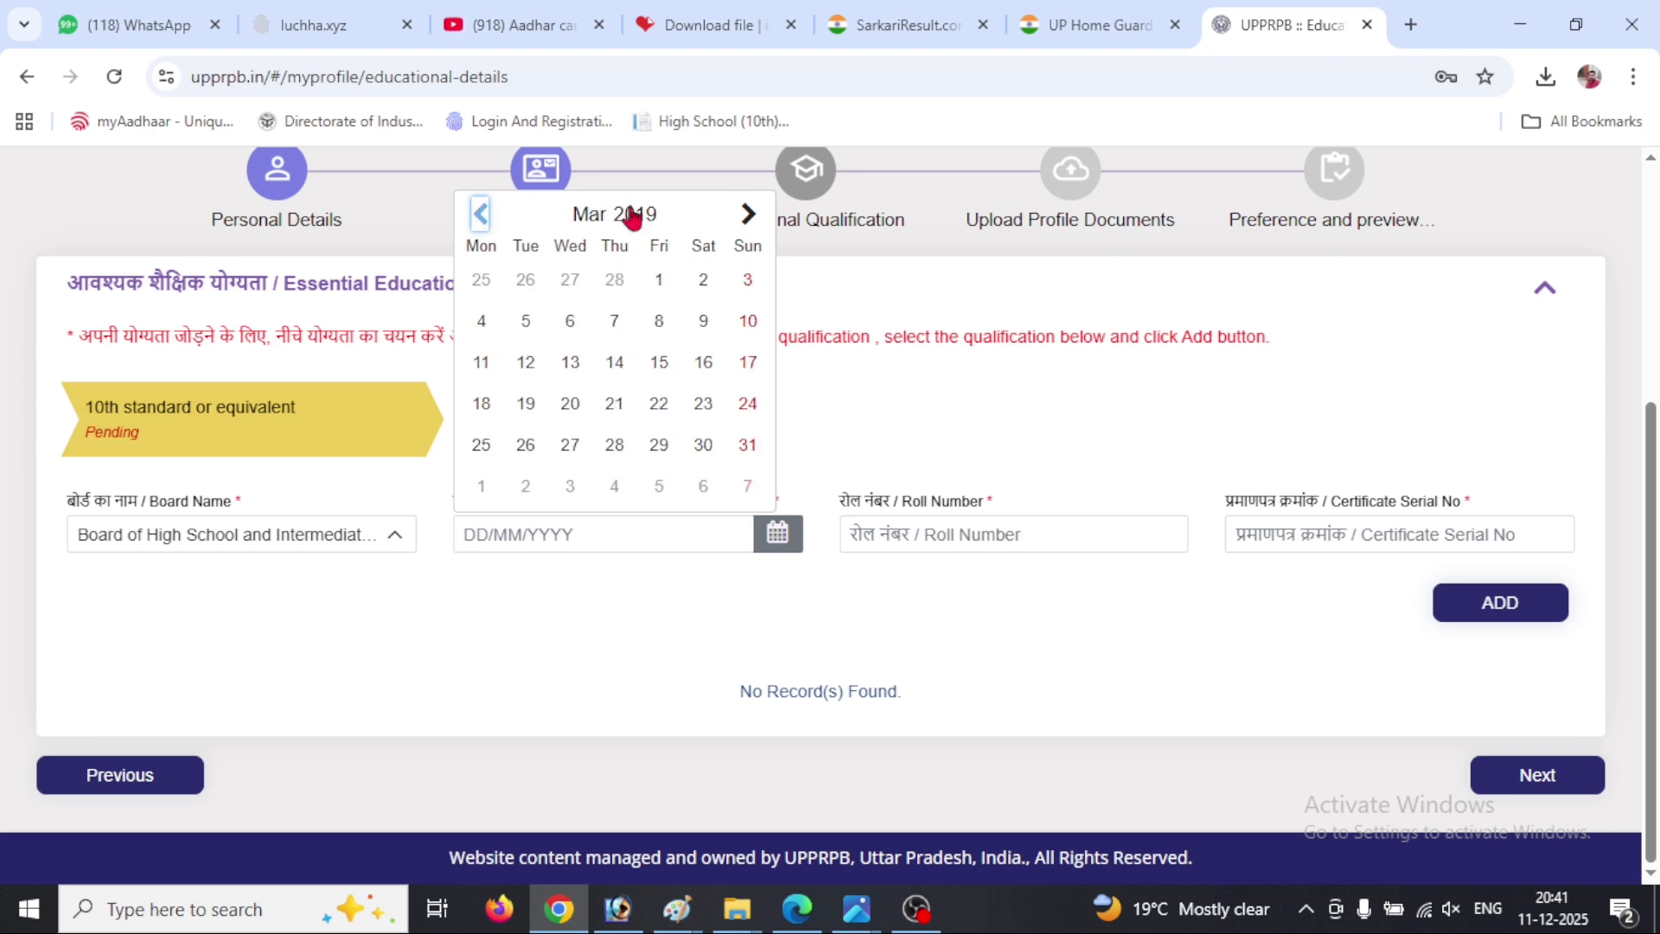
{"action": "left_click", "coordinate": [748, 214]}
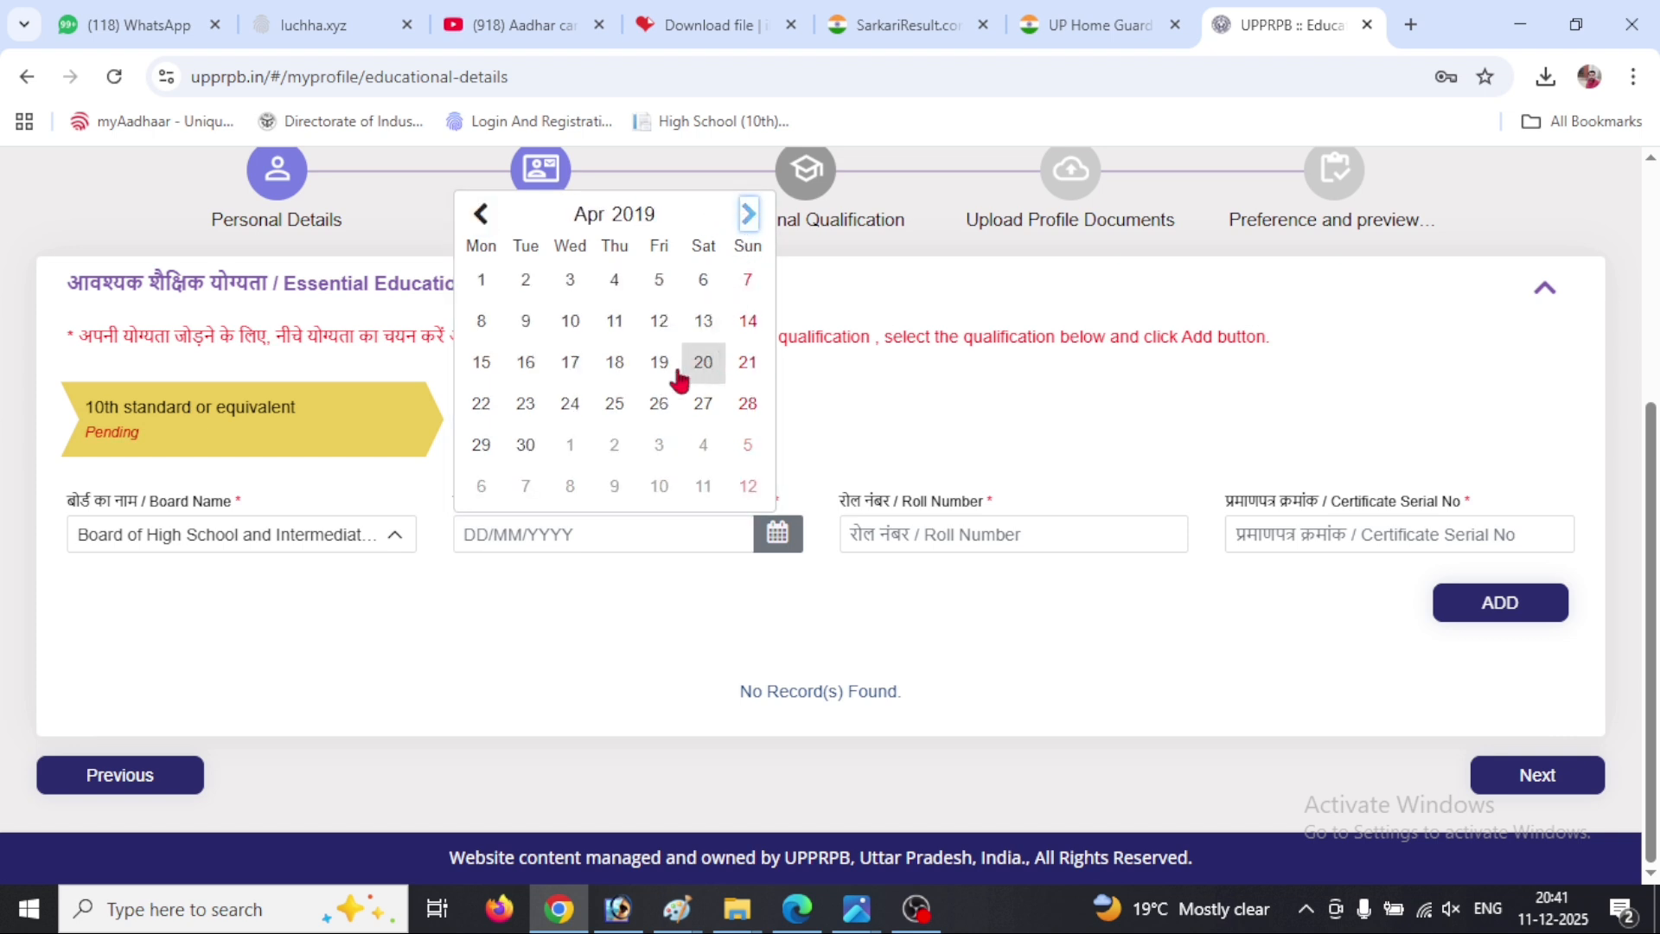
{"action": "left_click", "coordinate": [696, 410]}
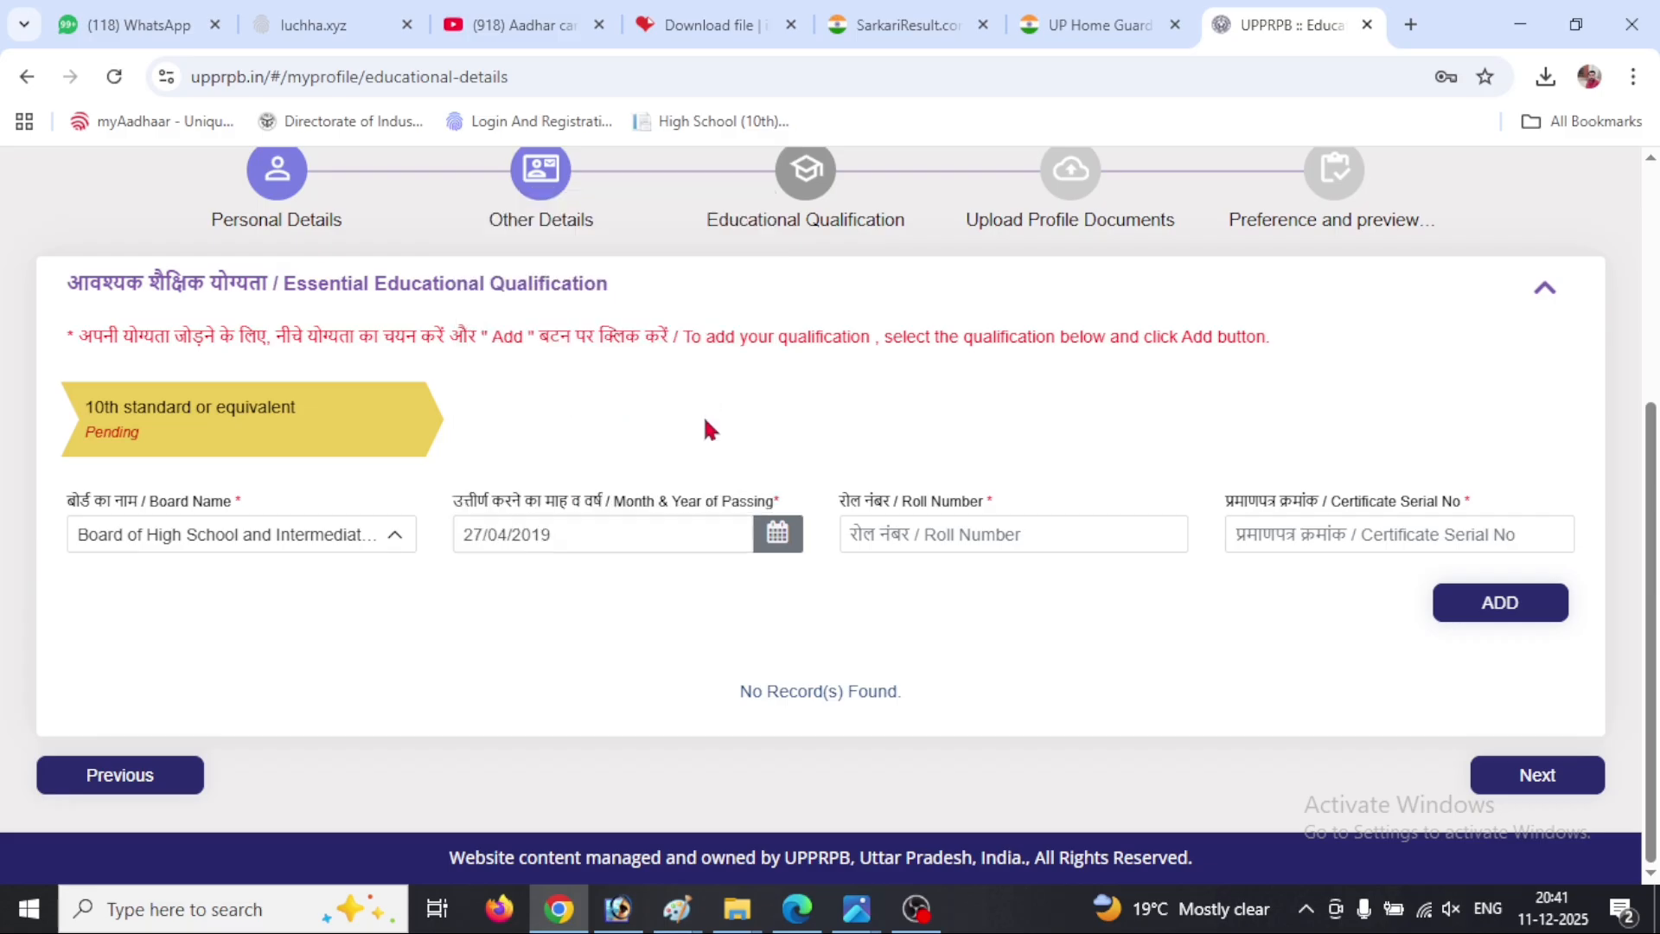
Enter the 10th roll number and certificate serial number, add the record, and continue
{"action": "left_click", "coordinate": [924, 540]}
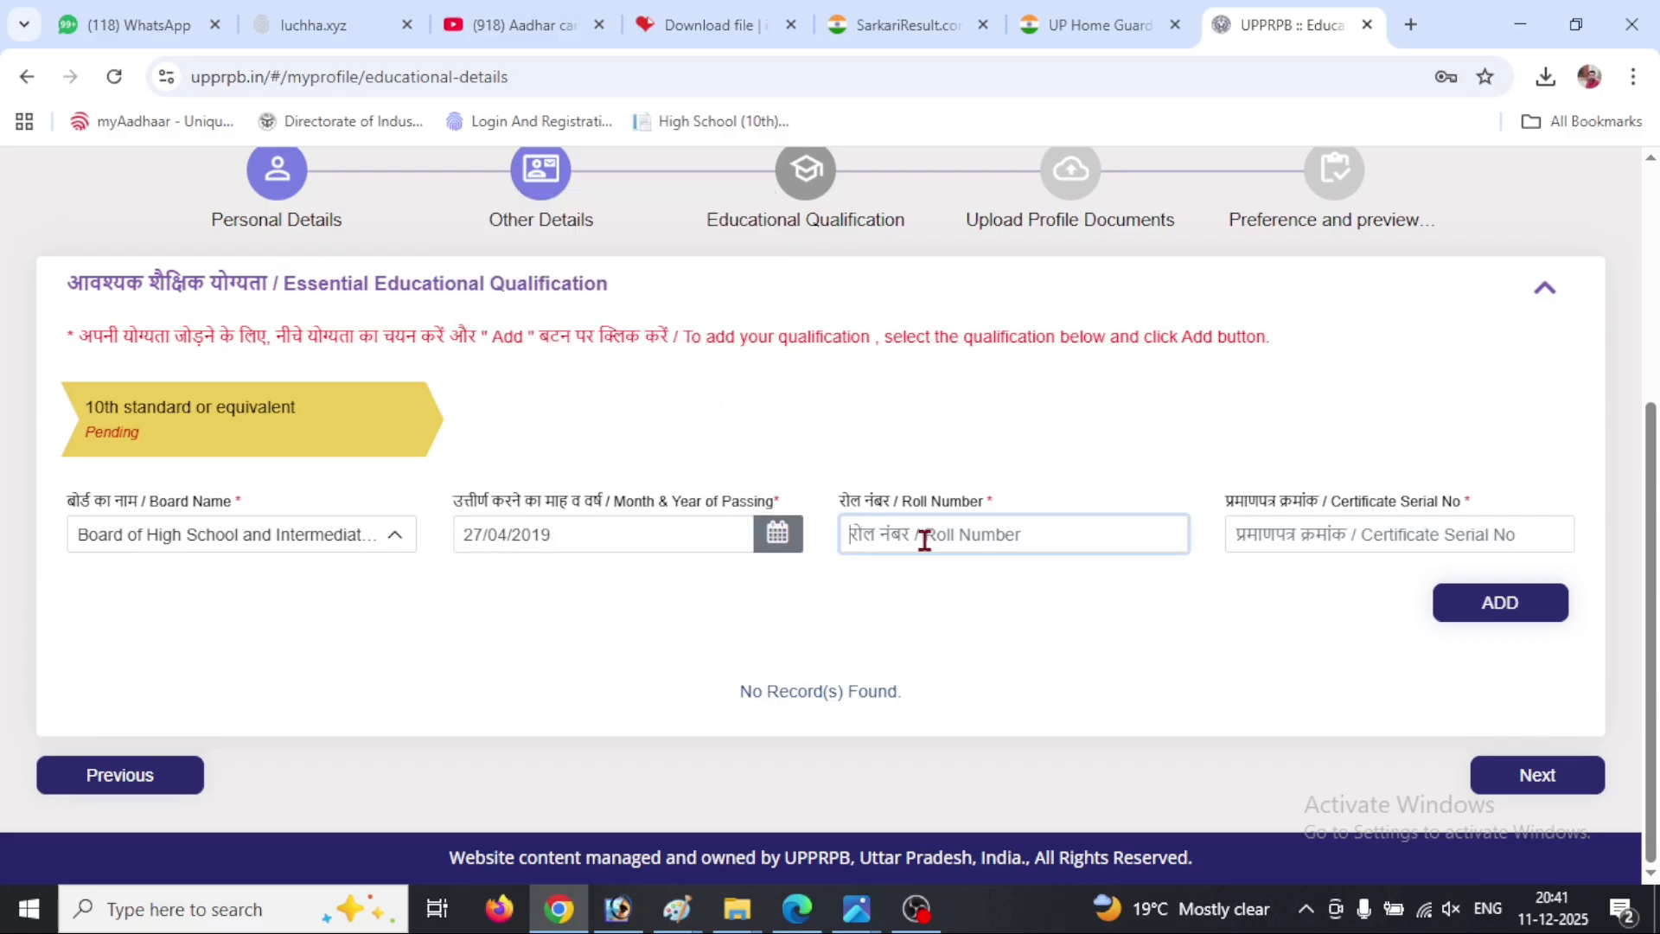
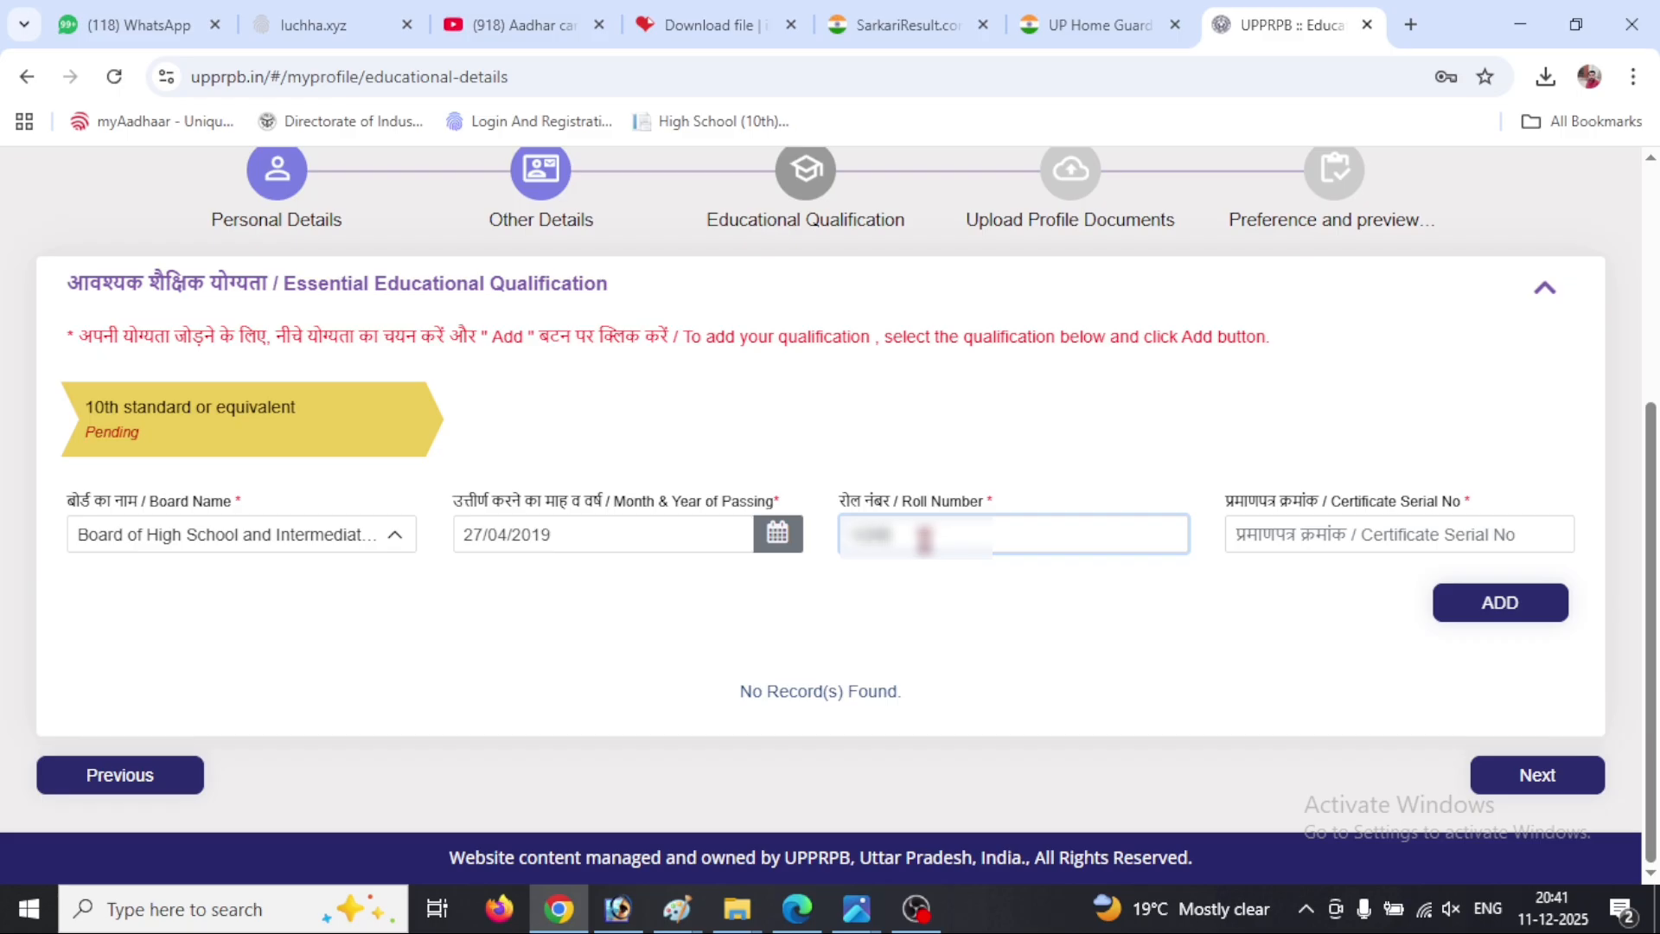
{"action": "left_click", "coordinate": [1311, 539]}
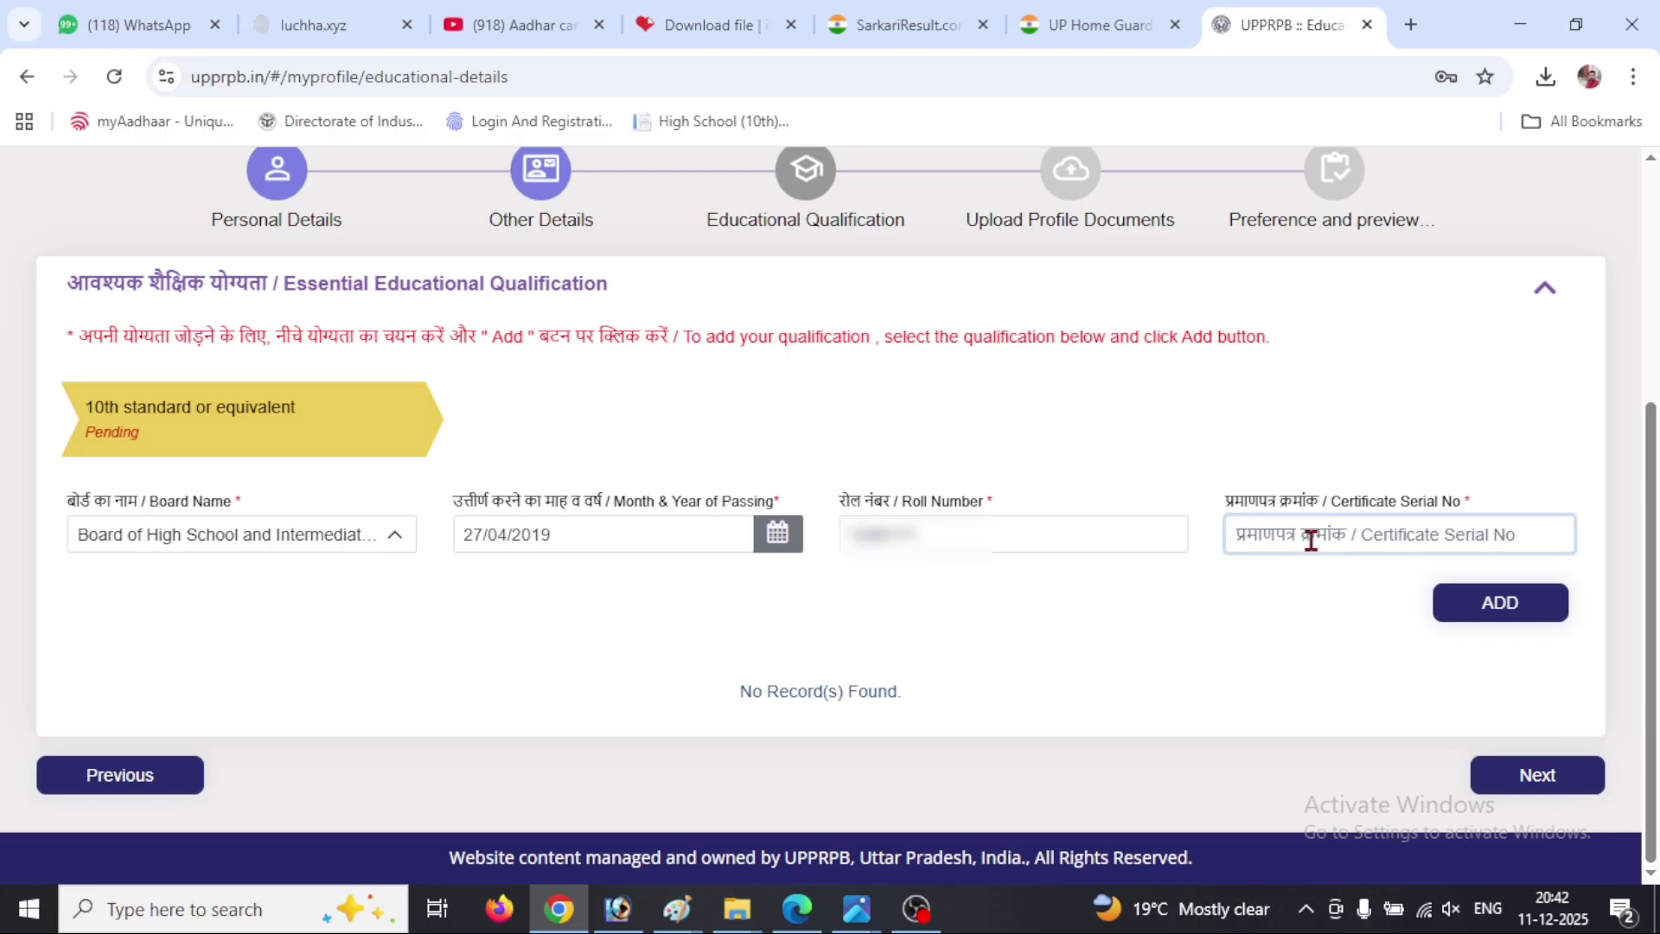
{"action": "type", "text": "h"}
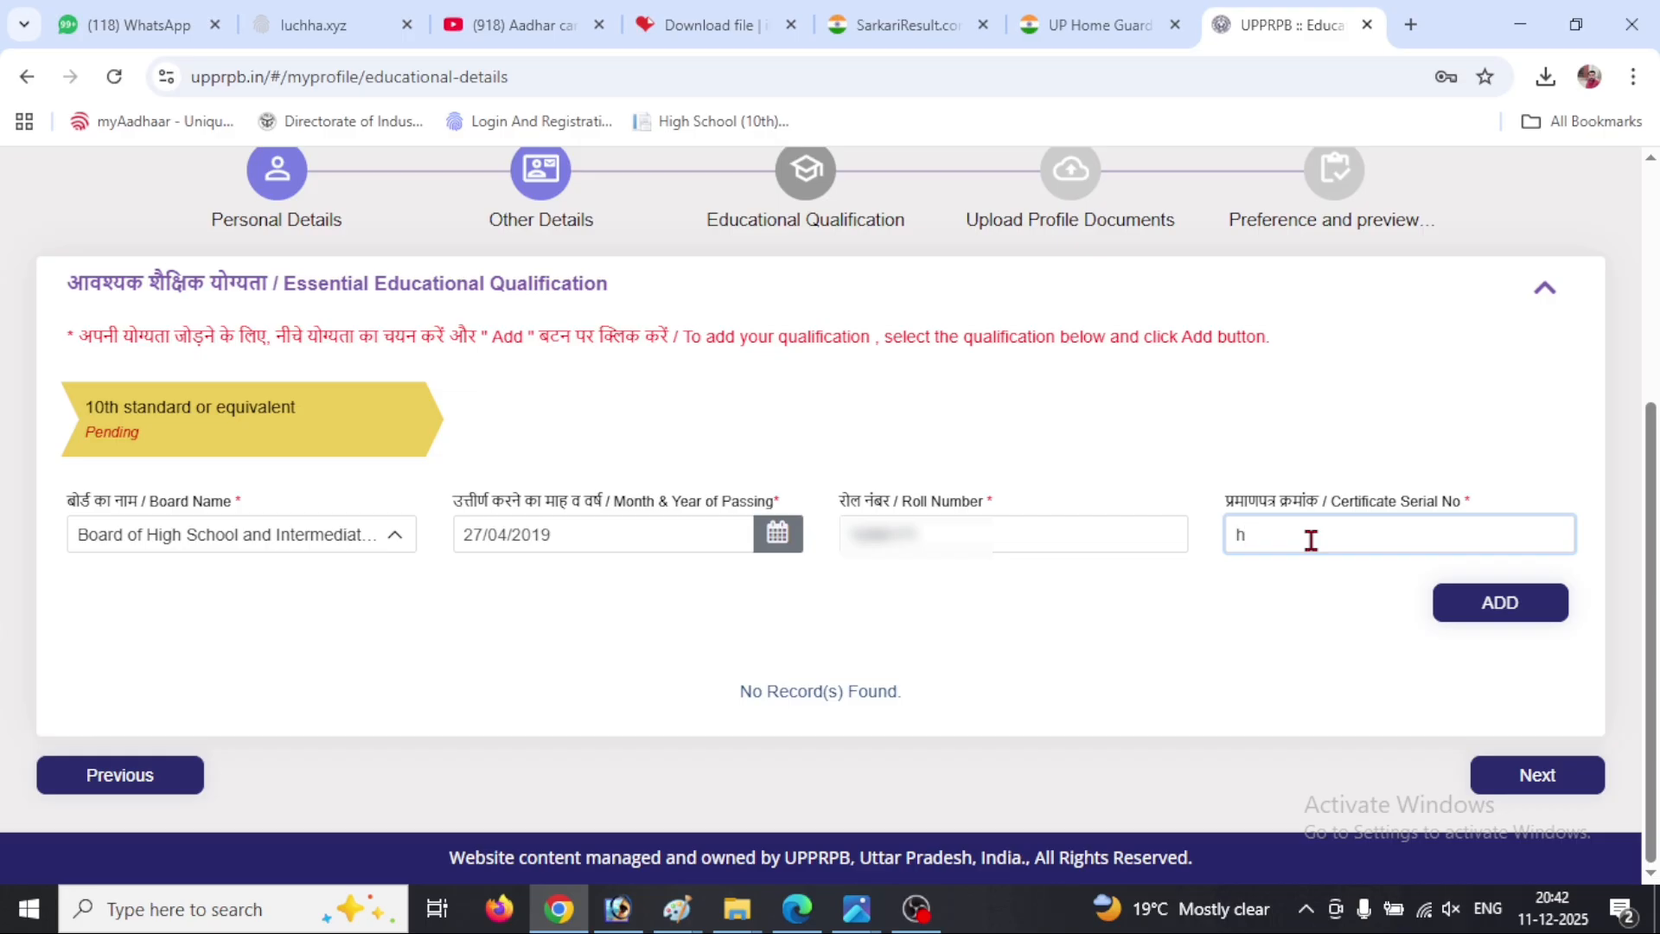
{"action": "key", "text": "BackSpace"}
{"action": "type", "text": "H***"}
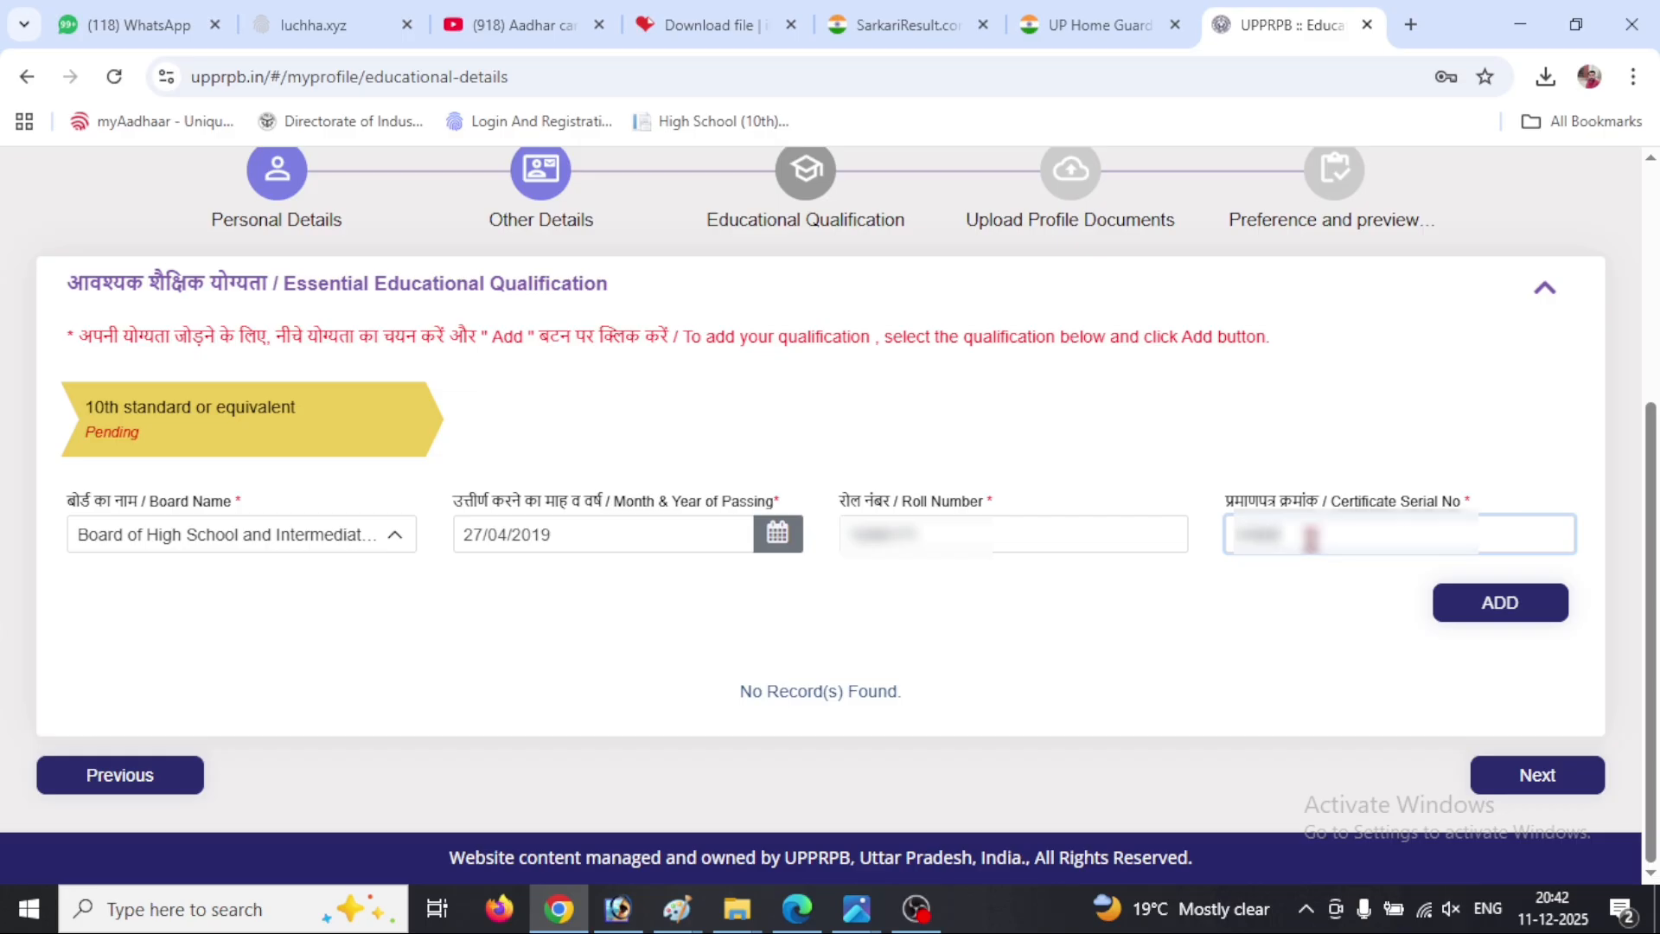
{"action": "type", "text": "***"}
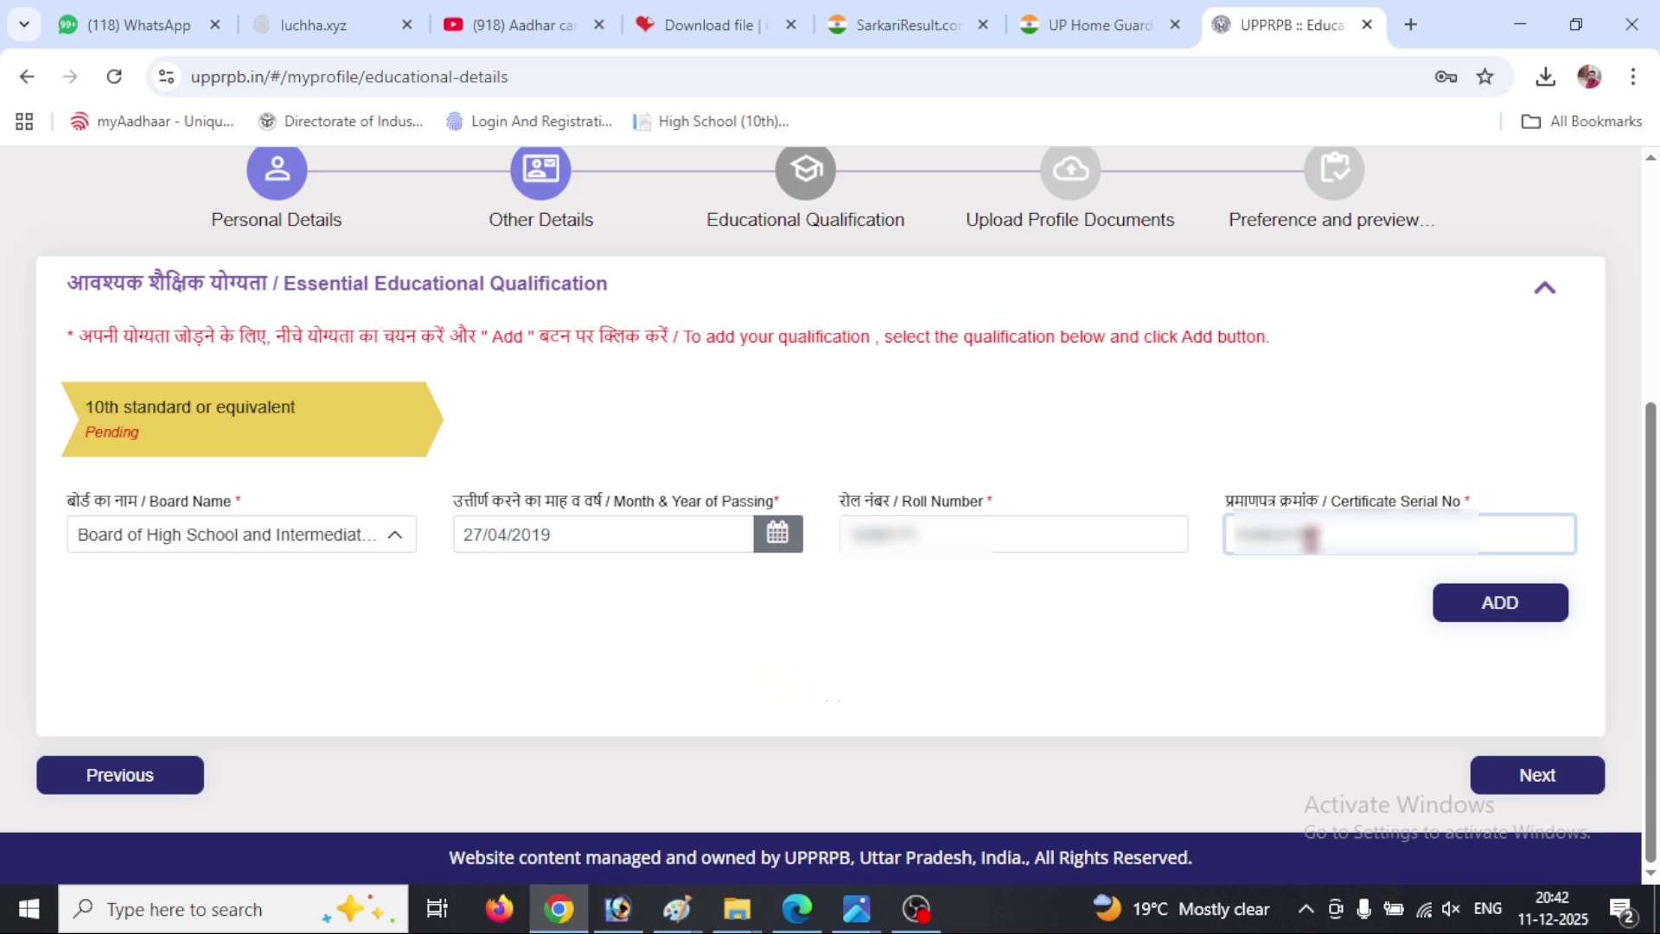
{"action": "left_click", "coordinate": [1477, 612]}
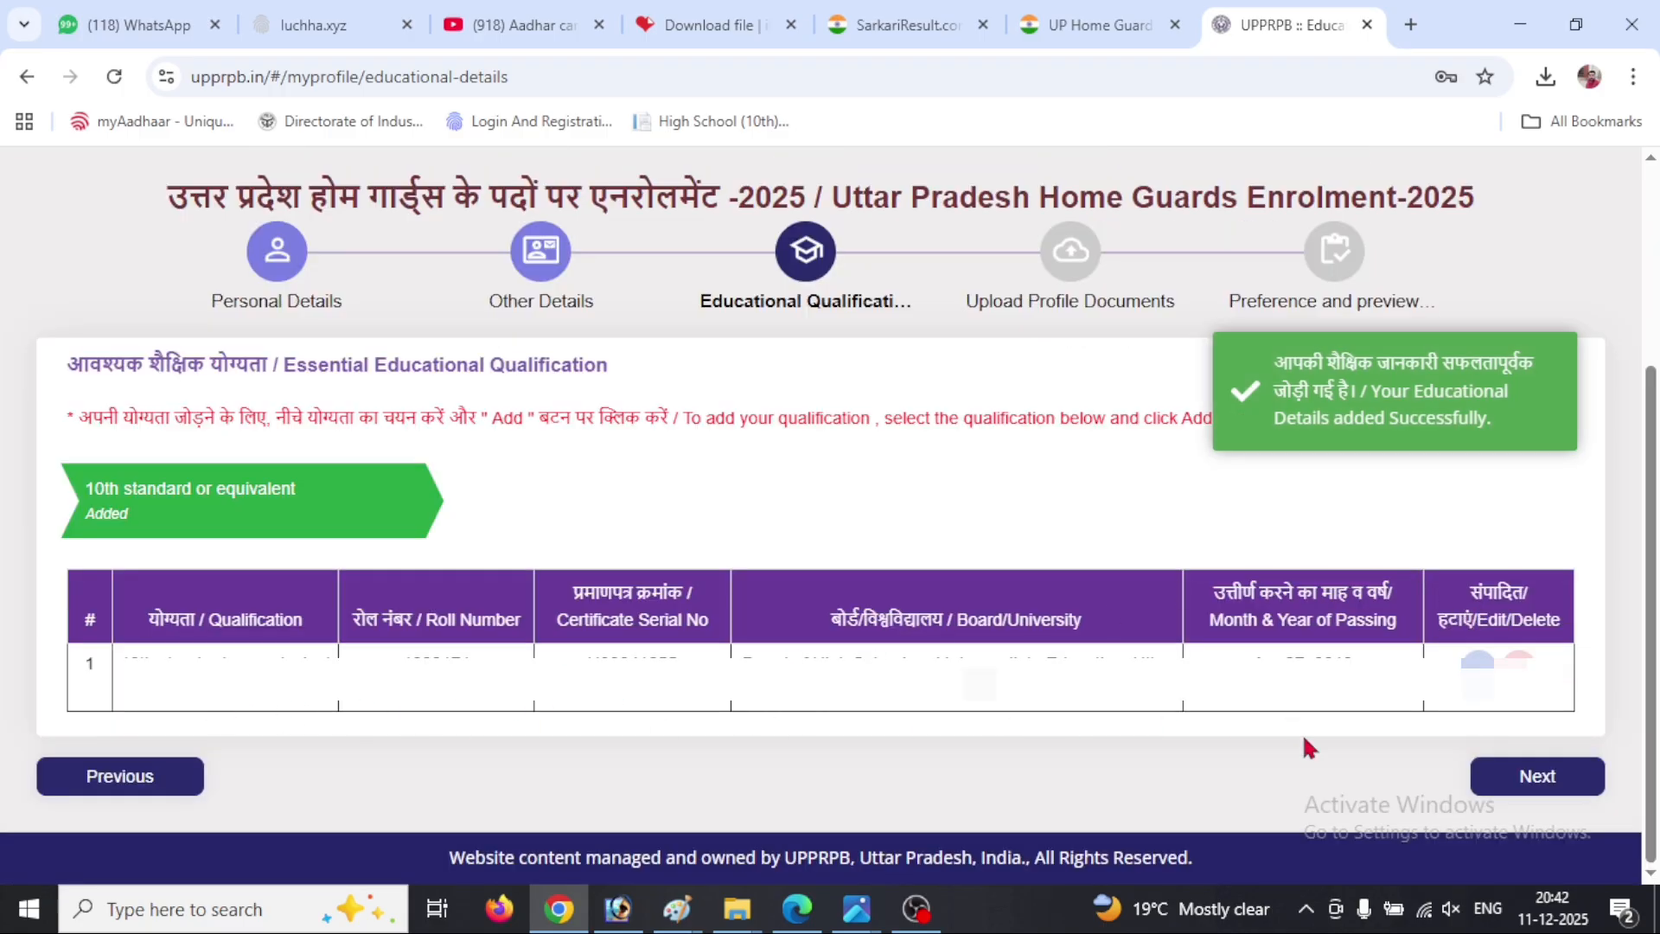
{"action": "left_click", "coordinate": [1509, 782]}
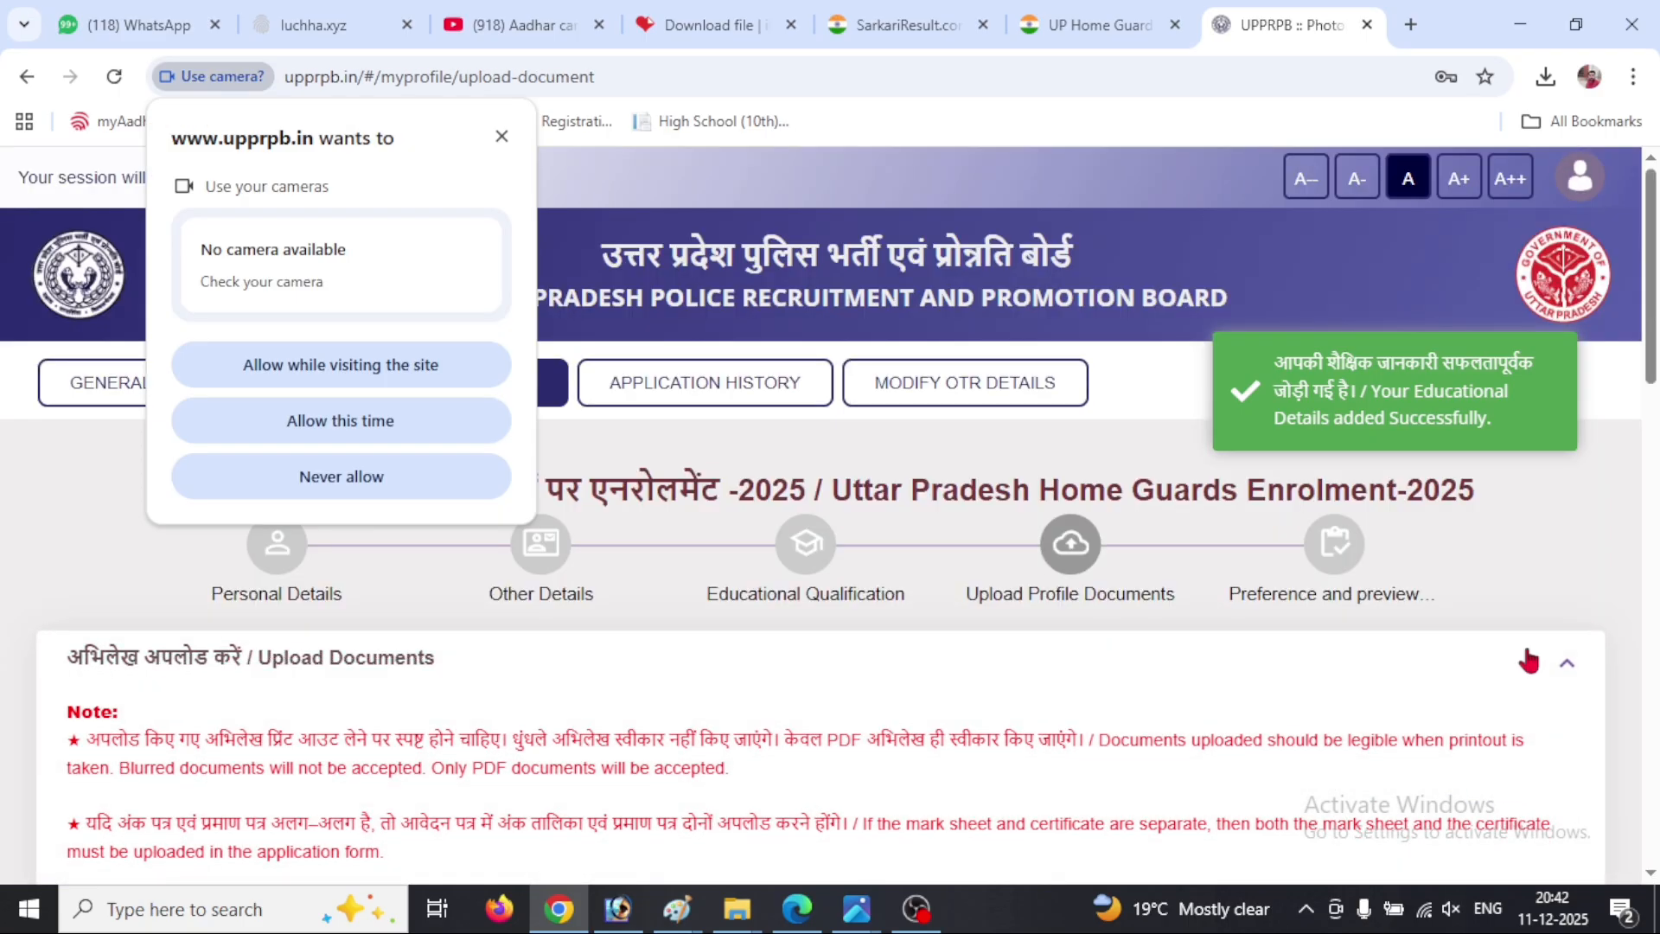
Deny the site's camera access and review the pending Upload Documents list
{"action": "left_click", "coordinate": [501, 137]}
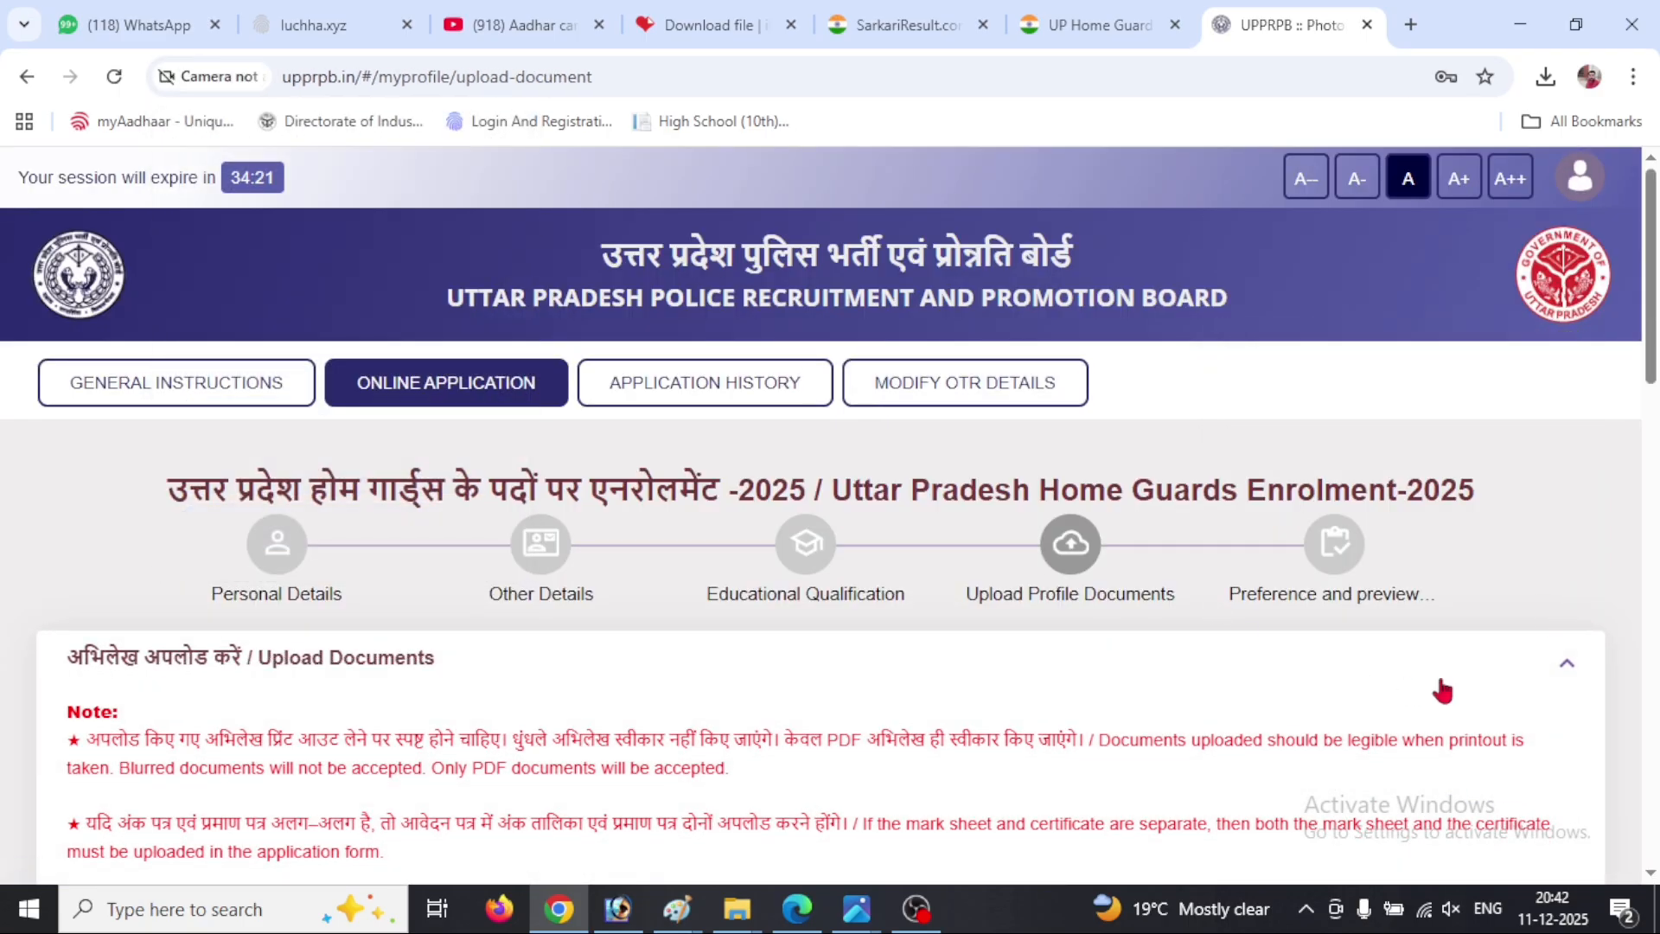
{"action": "scroll", "coordinate": [1576, 608], "scroll_direction": "down", "scroll_amount": 5}
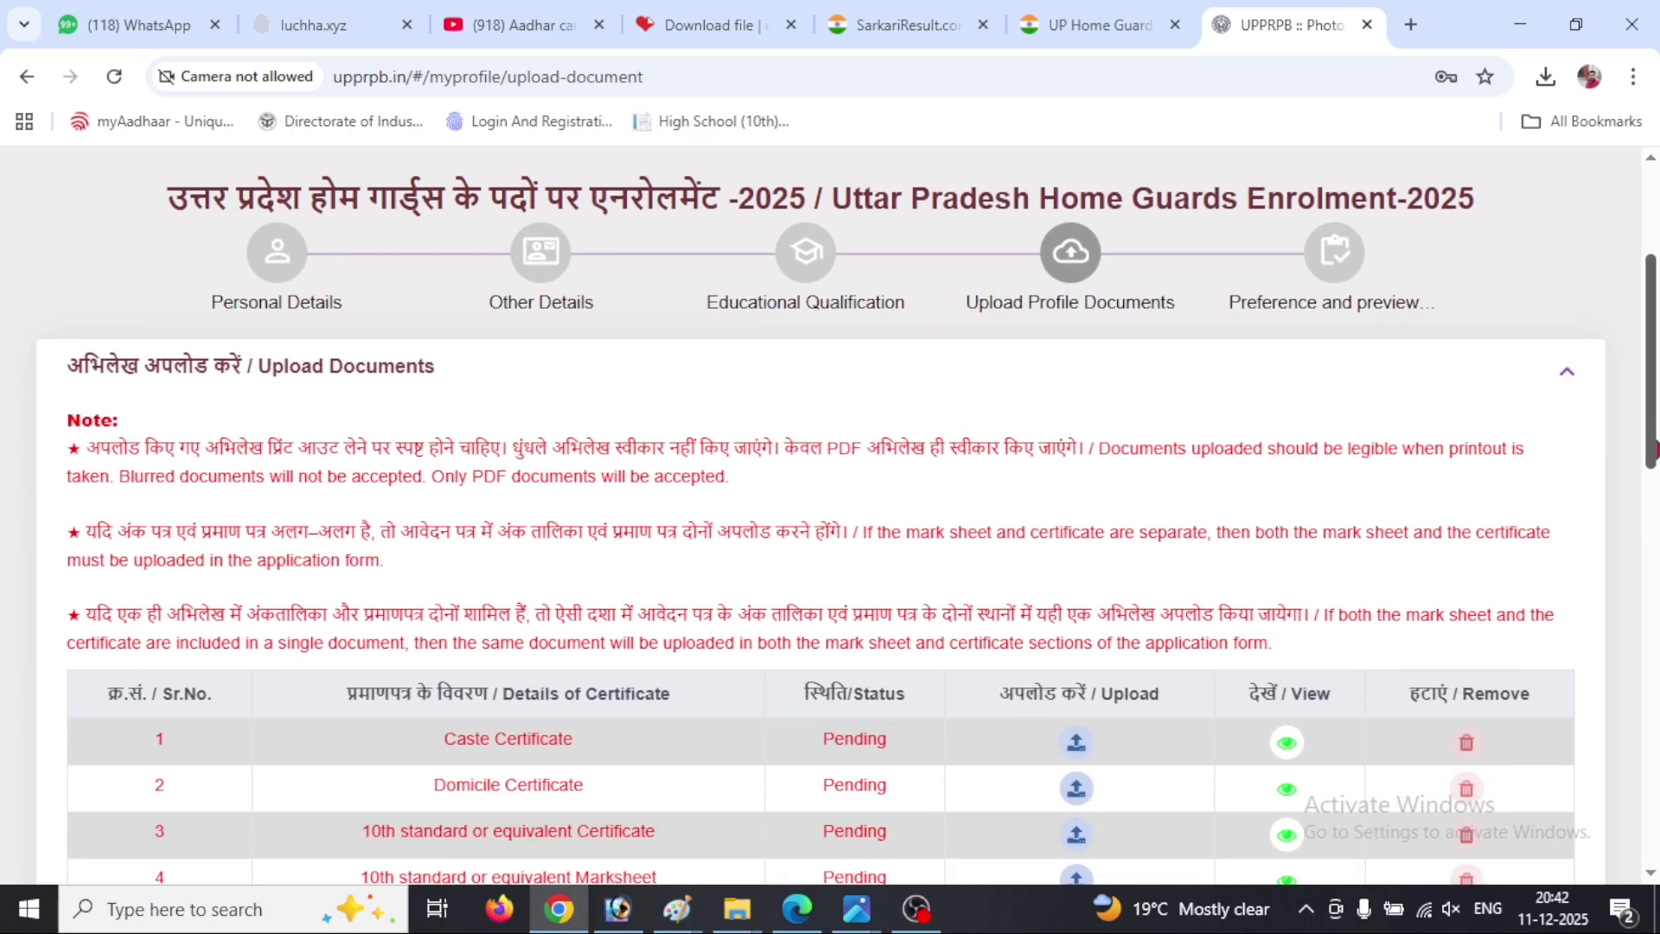
{"action": "scroll", "coordinate": [830, 515], "scroll_direction": "down", "scroll_amount": 3}
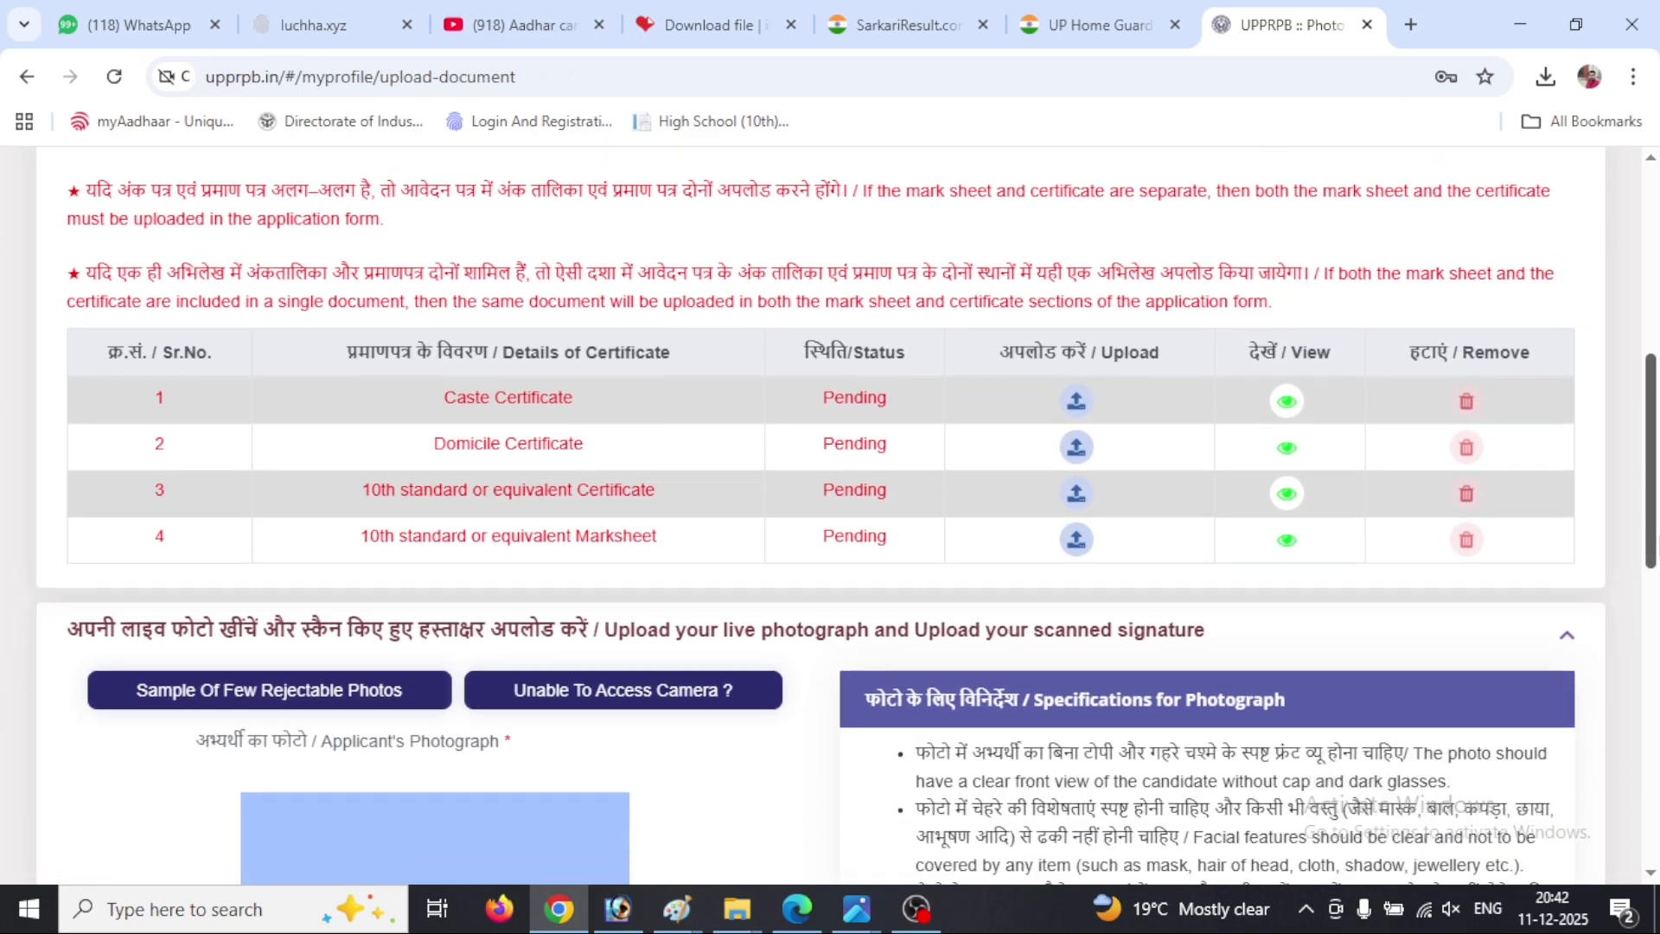
{"action": "scroll", "coordinate": [222, 320], "scroll_direction": "up", "scroll_amount": 3}
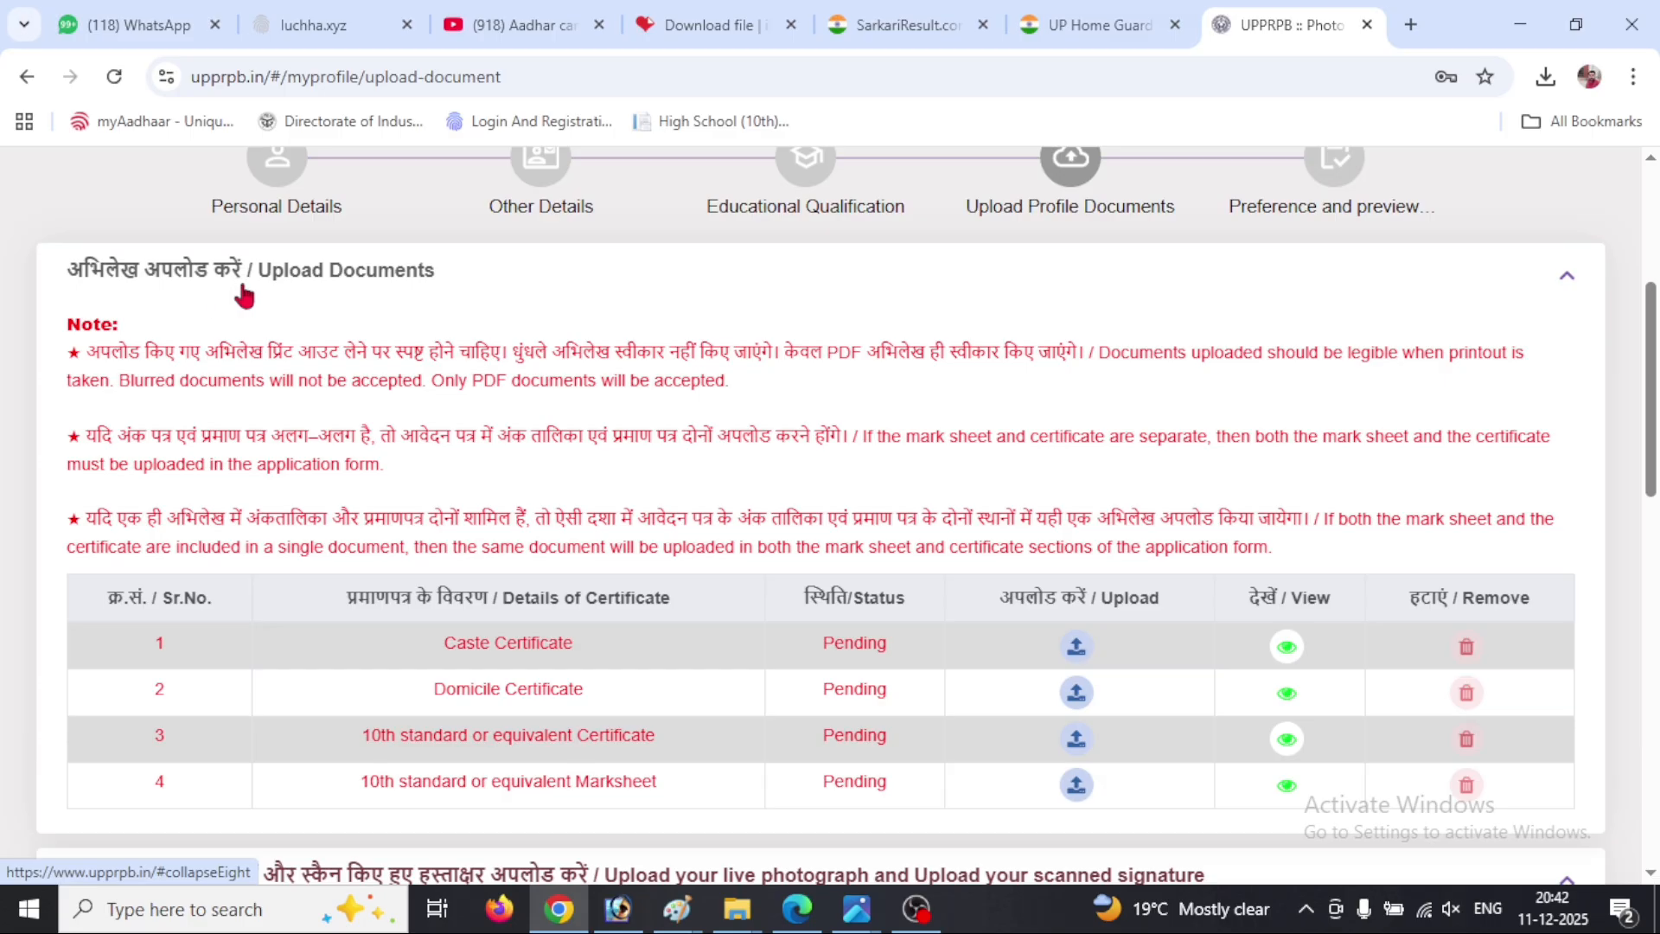
{"action": "scroll", "coordinate": [1480, 432], "scroll_direction": "down", "scroll_amount": 3}
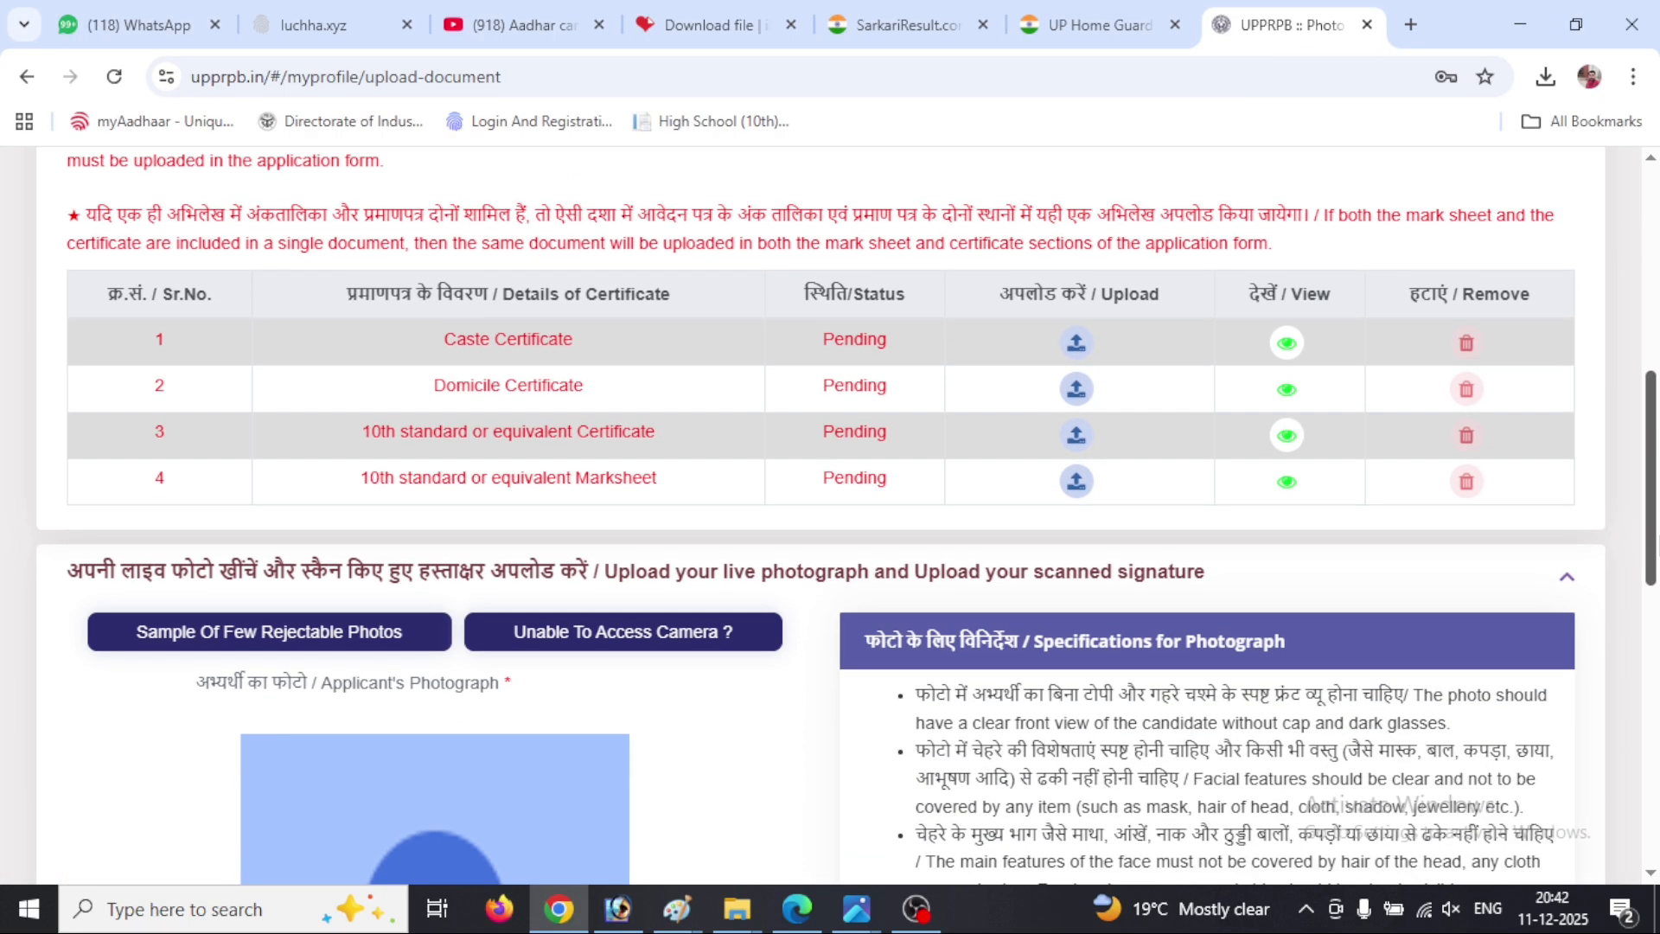
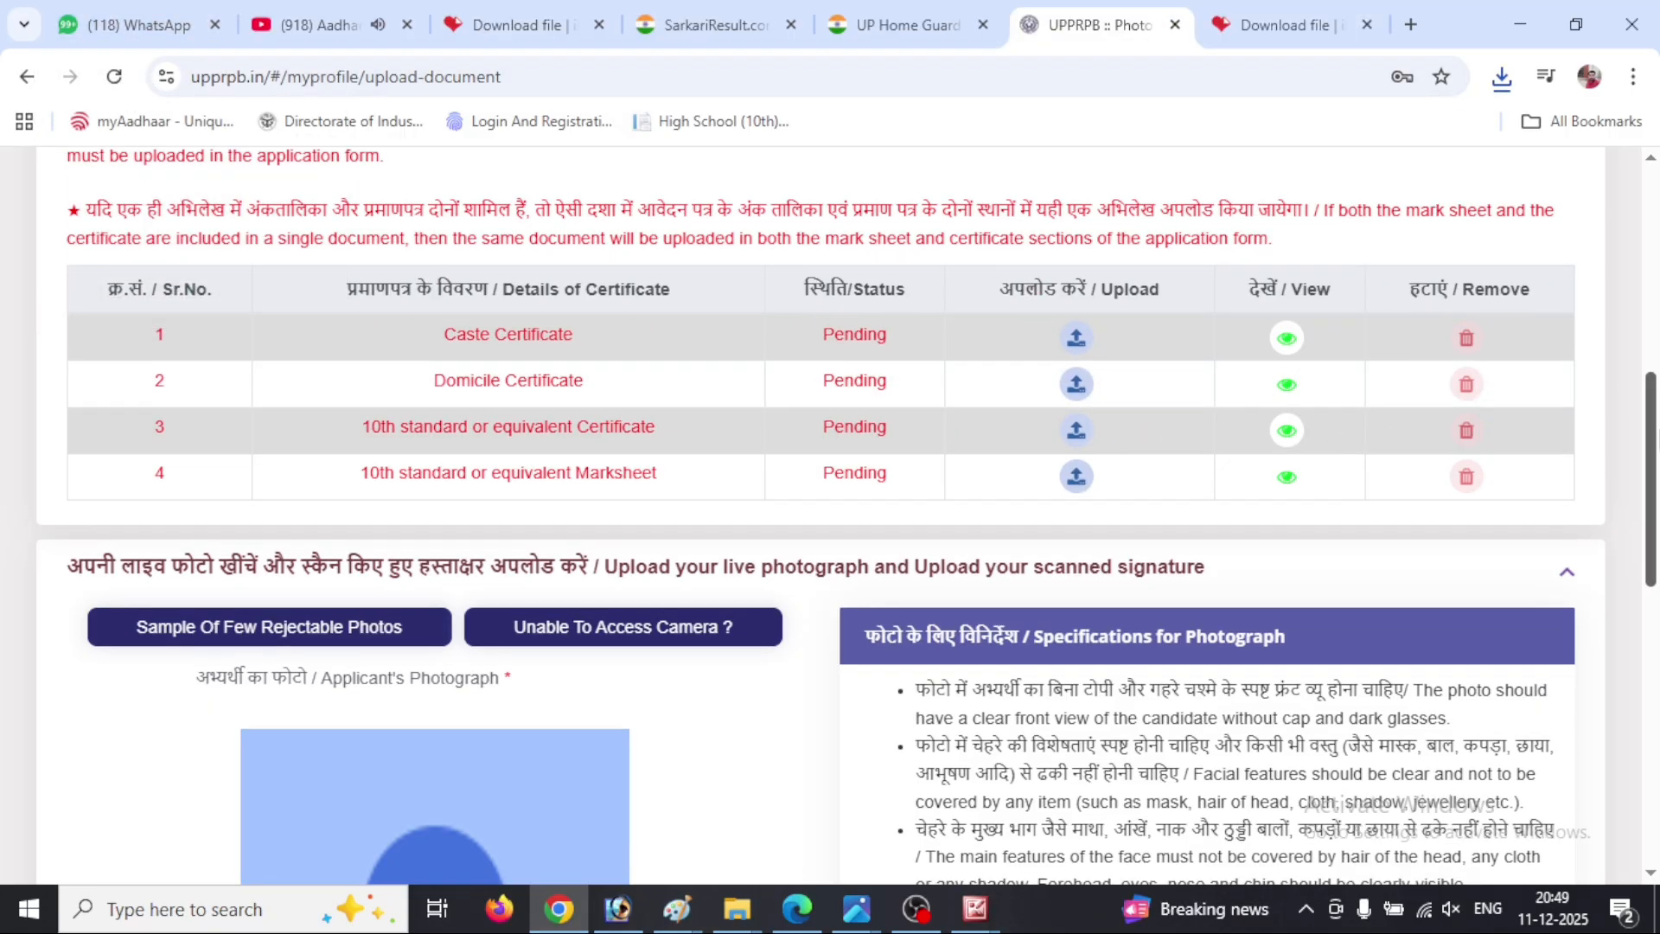
Upload JATI.pdf in row 1 as the Caste Certificate and confirm the save
{"action": "scroll", "coordinate": [1101, 426], "scroll_direction": "down", "scroll_amount": 1}
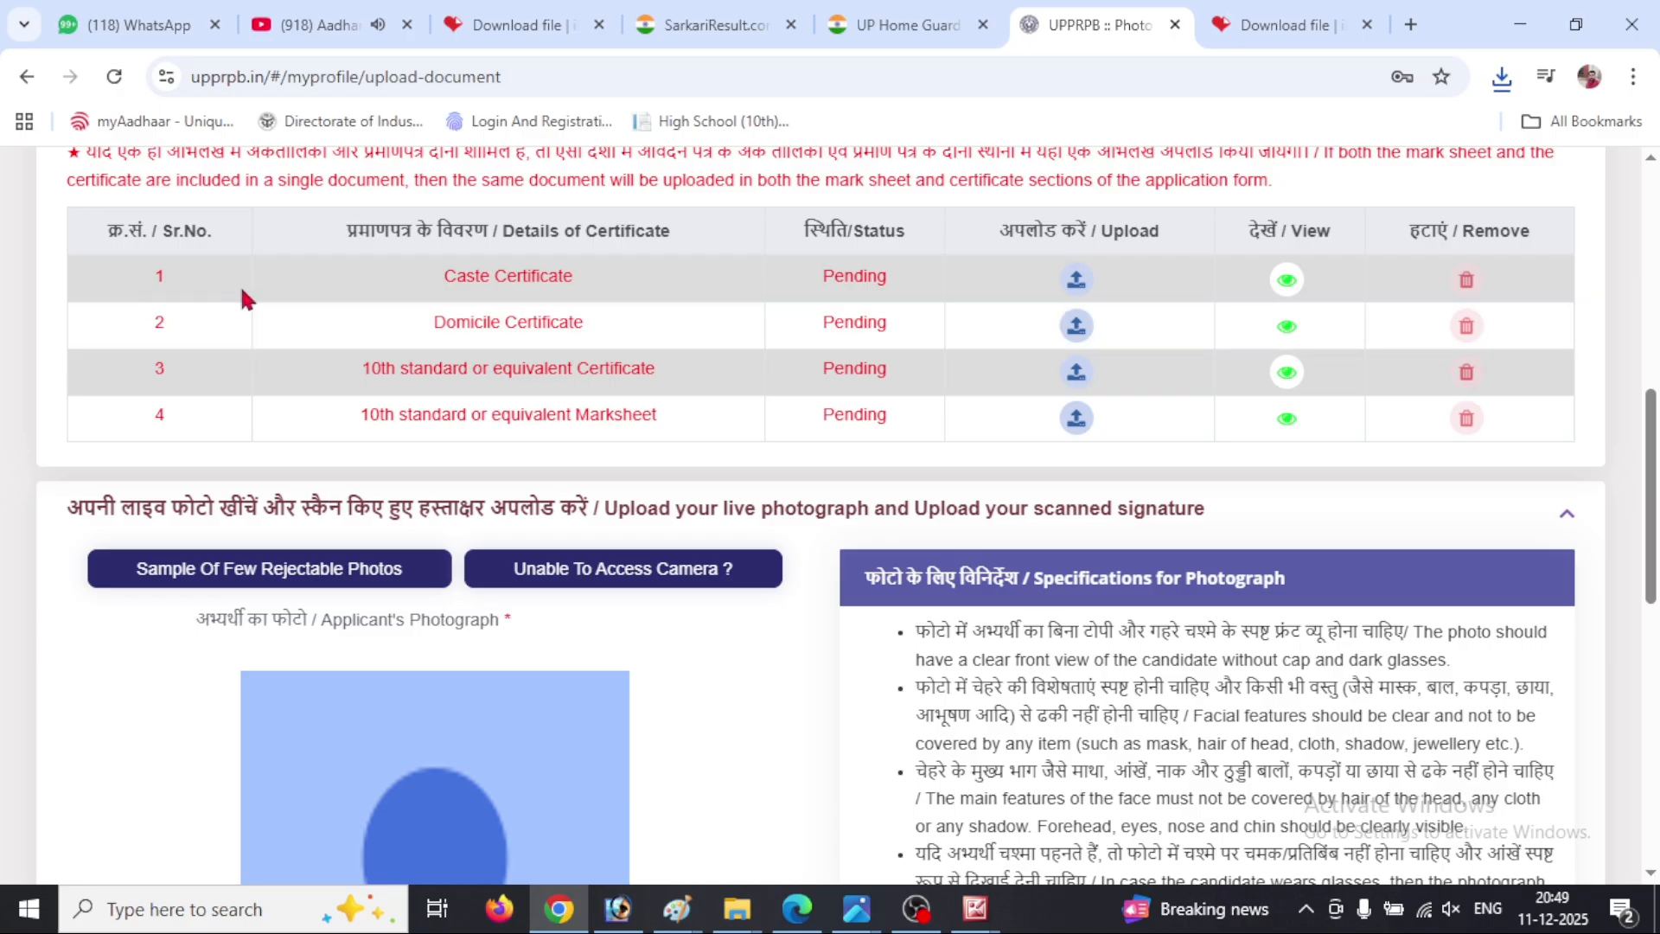
{"action": "left_click", "coordinate": [1075, 280]}
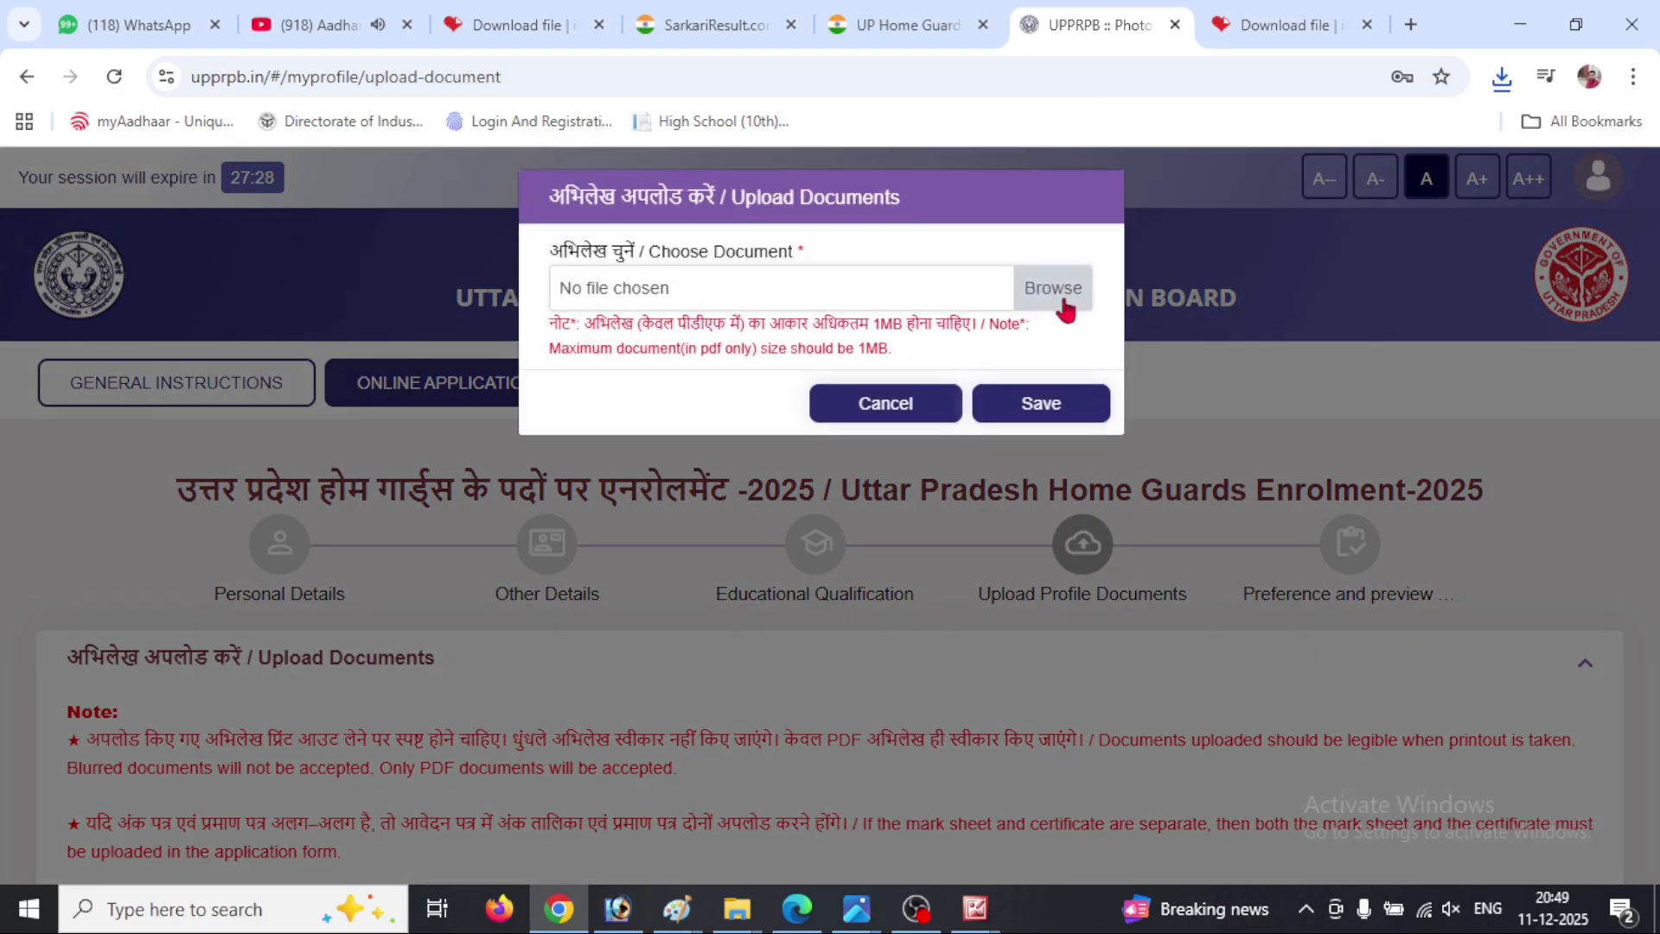
{"action": "left_click", "coordinate": [951, 298]}
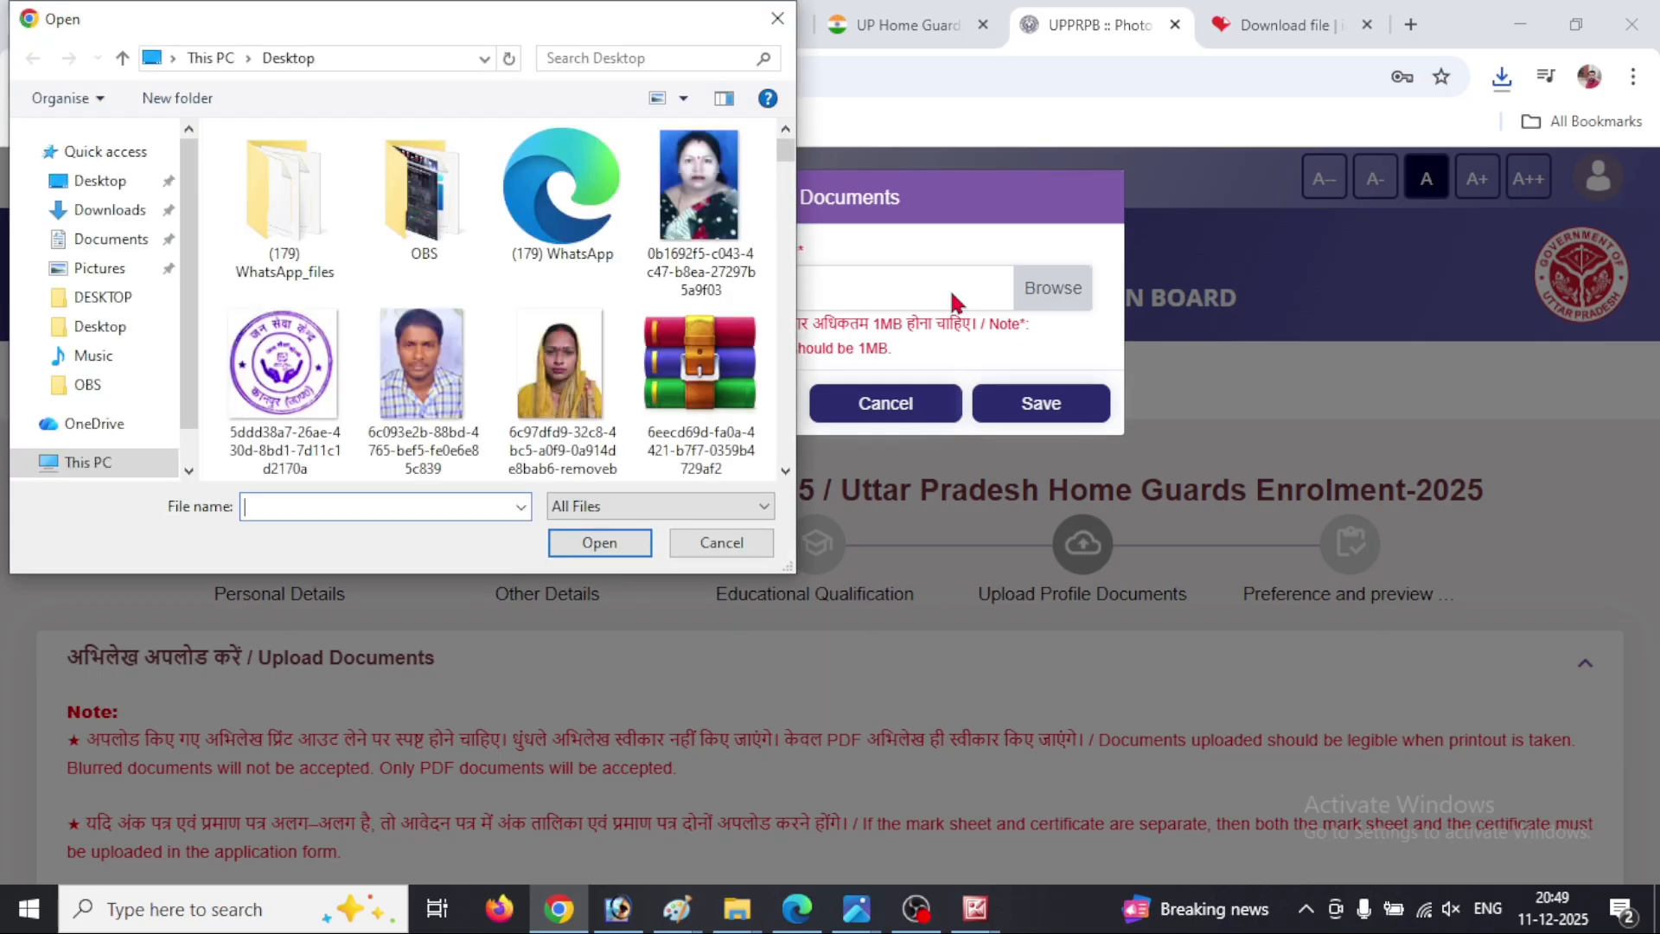
{"action": "type", "text": "JAT"}
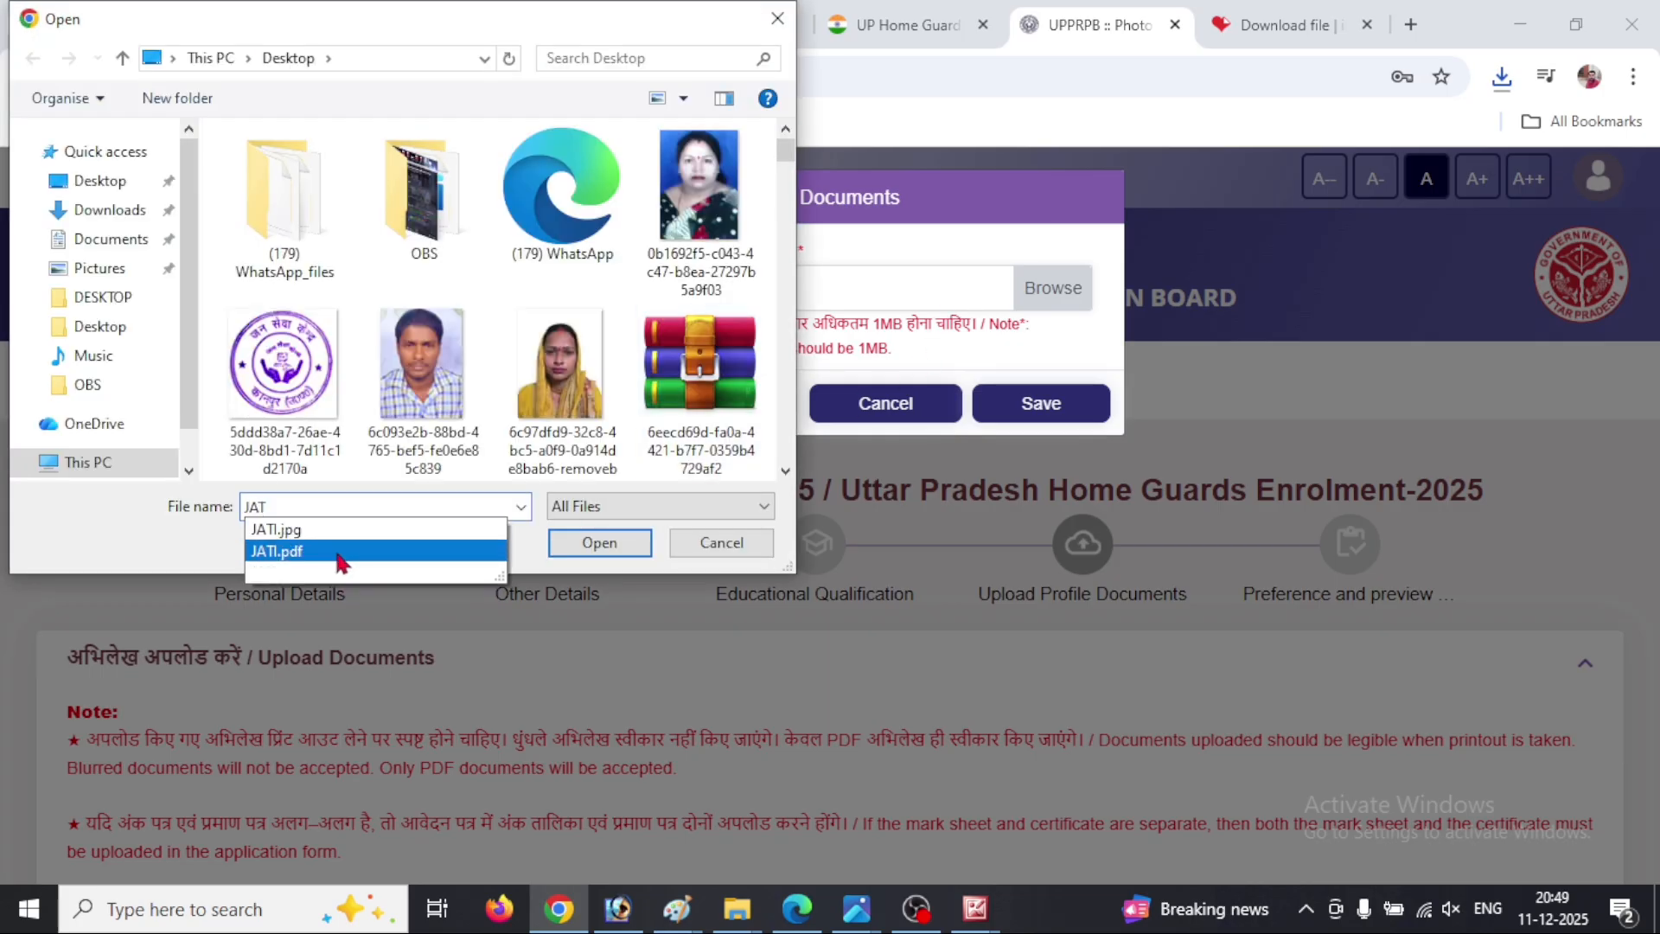
{"action": "left_click", "coordinate": [337, 555]}
{"action": "left_click", "coordinate": [616, 550]}
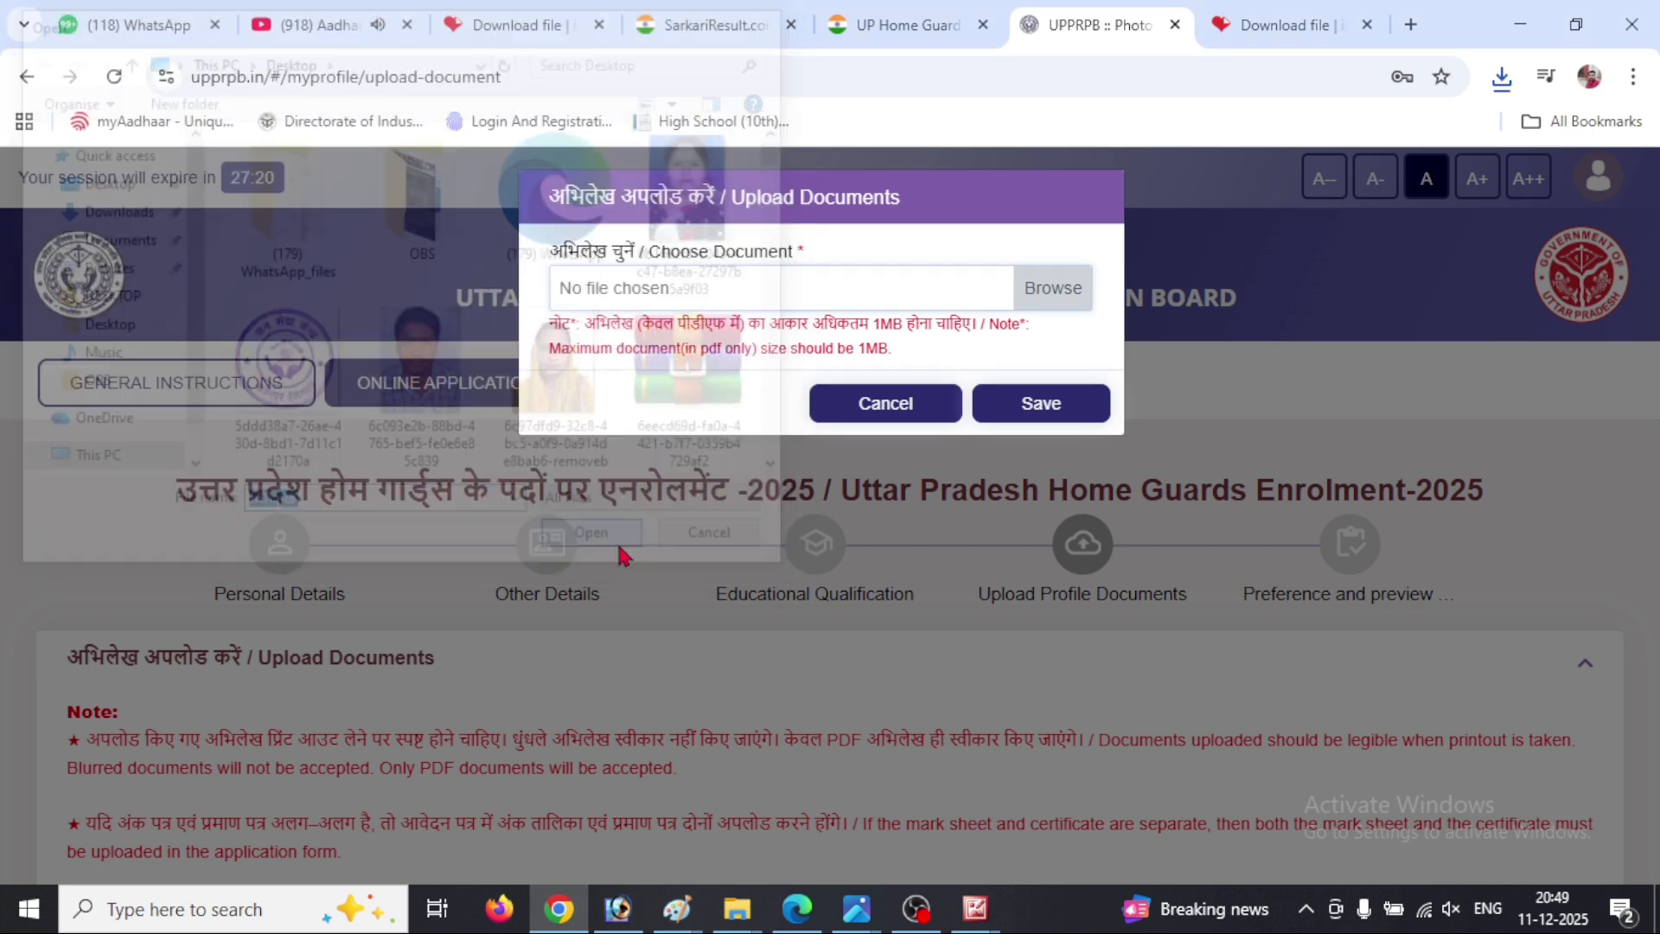
{"action": "left_click", "coordinate": [1025, 415]}
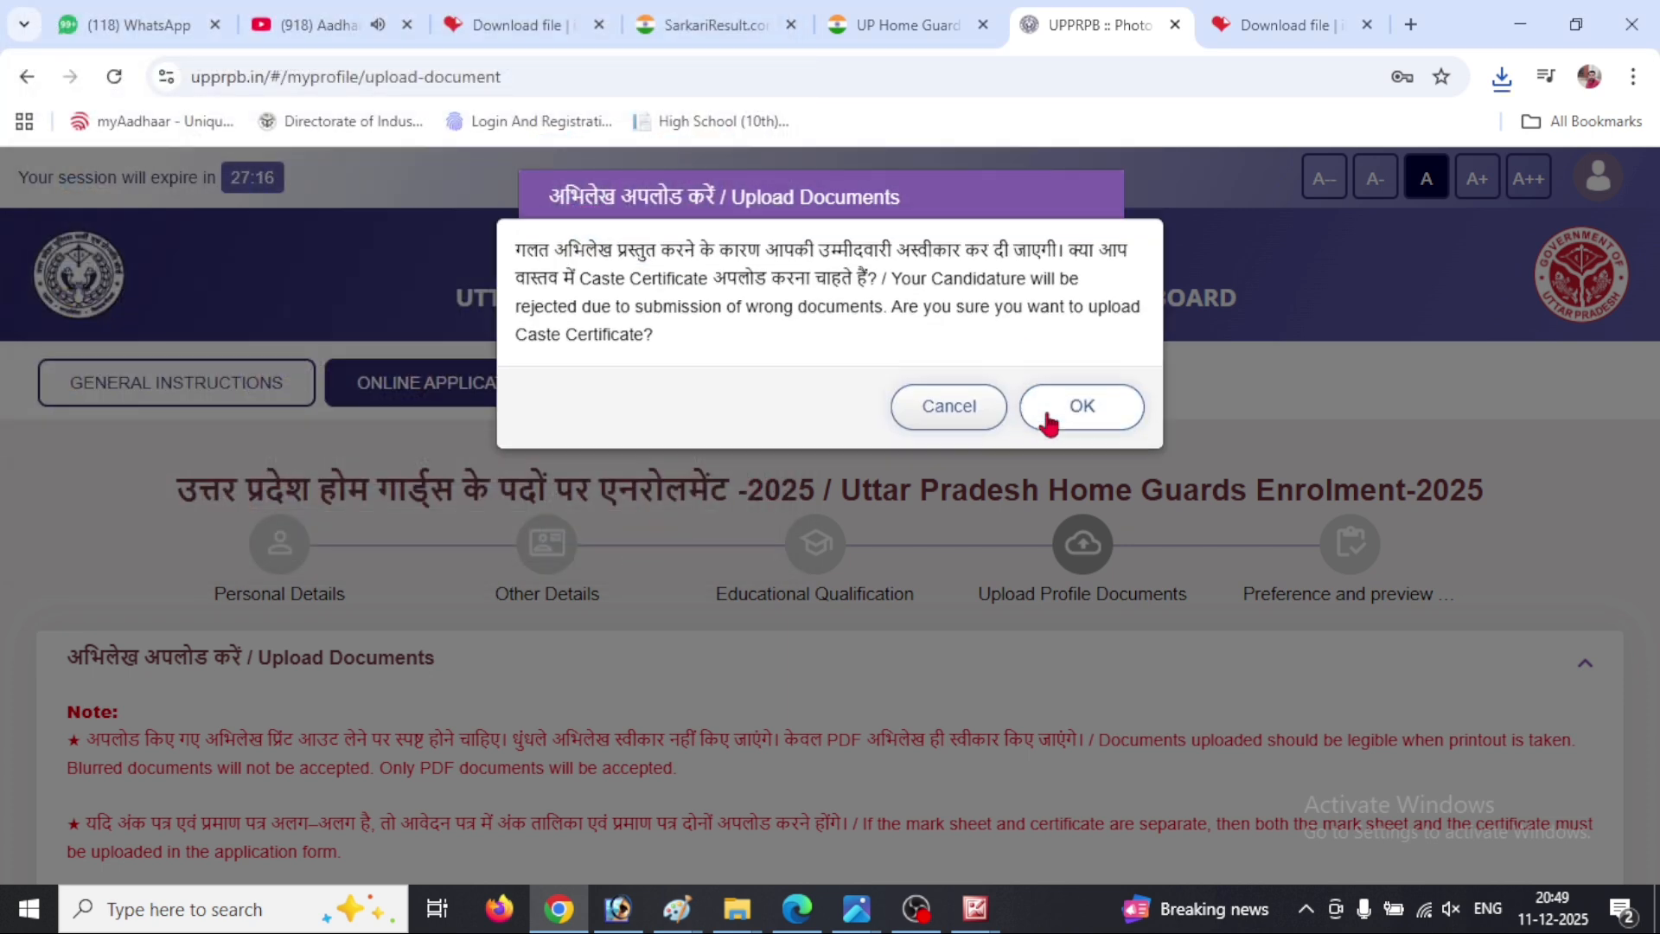
{"action": "left_click", "coordinate": [1049, 413]}
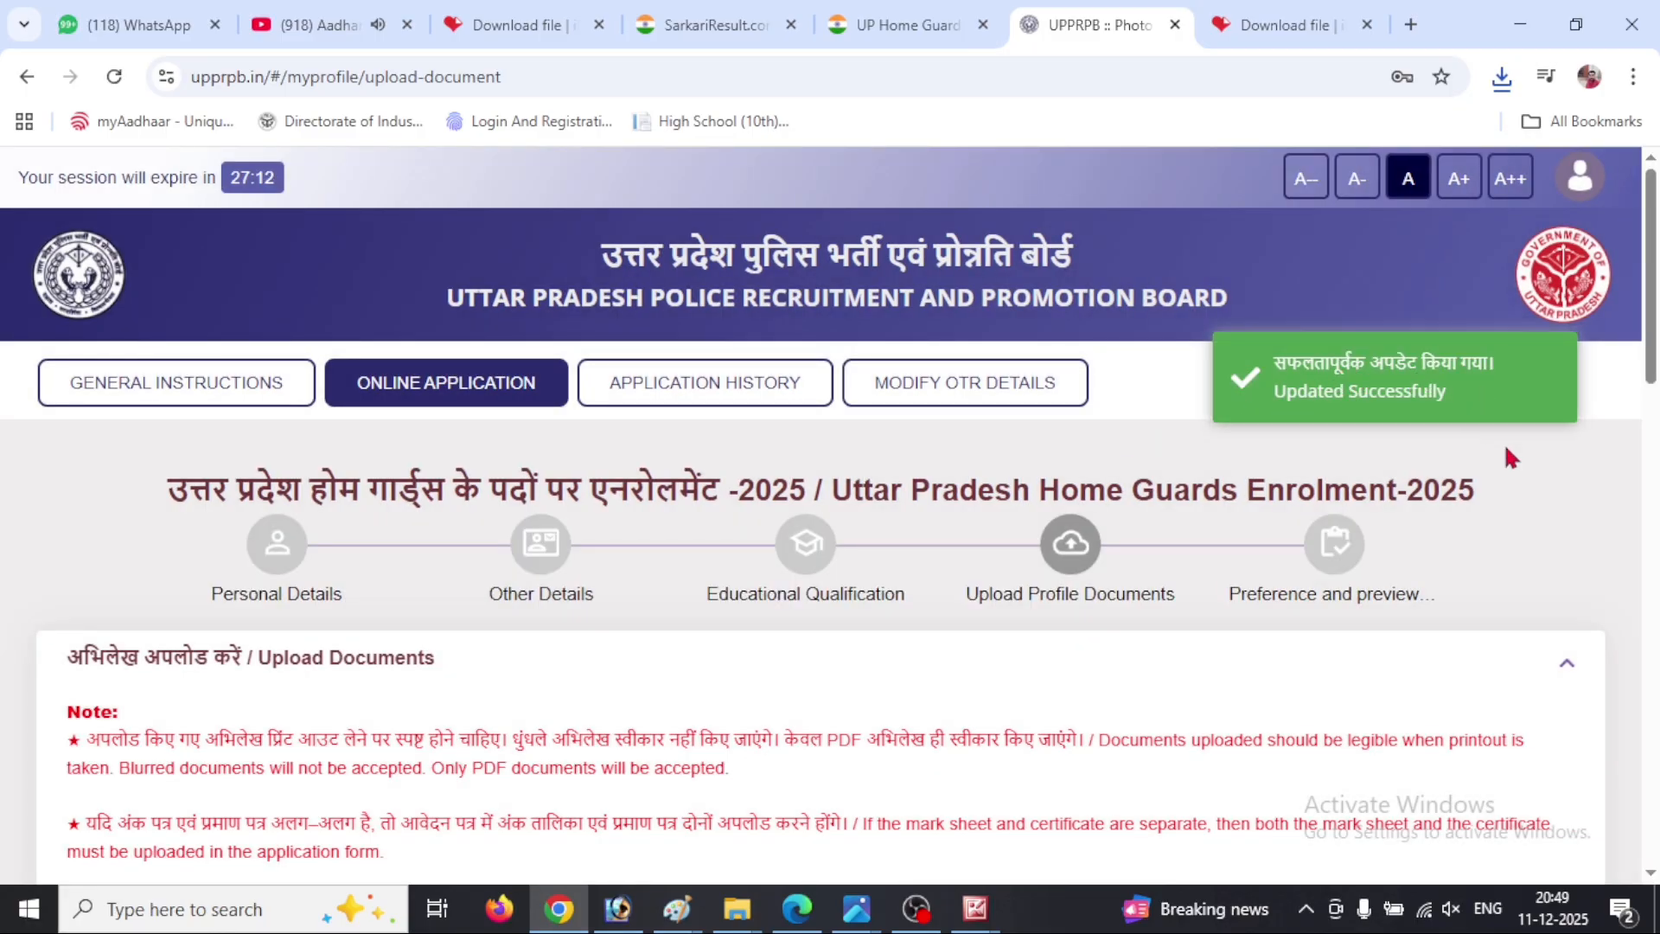
{"action": "left_click_drag", "start_coordinate": [1649, 385], "coordinate": [1651, 584]}
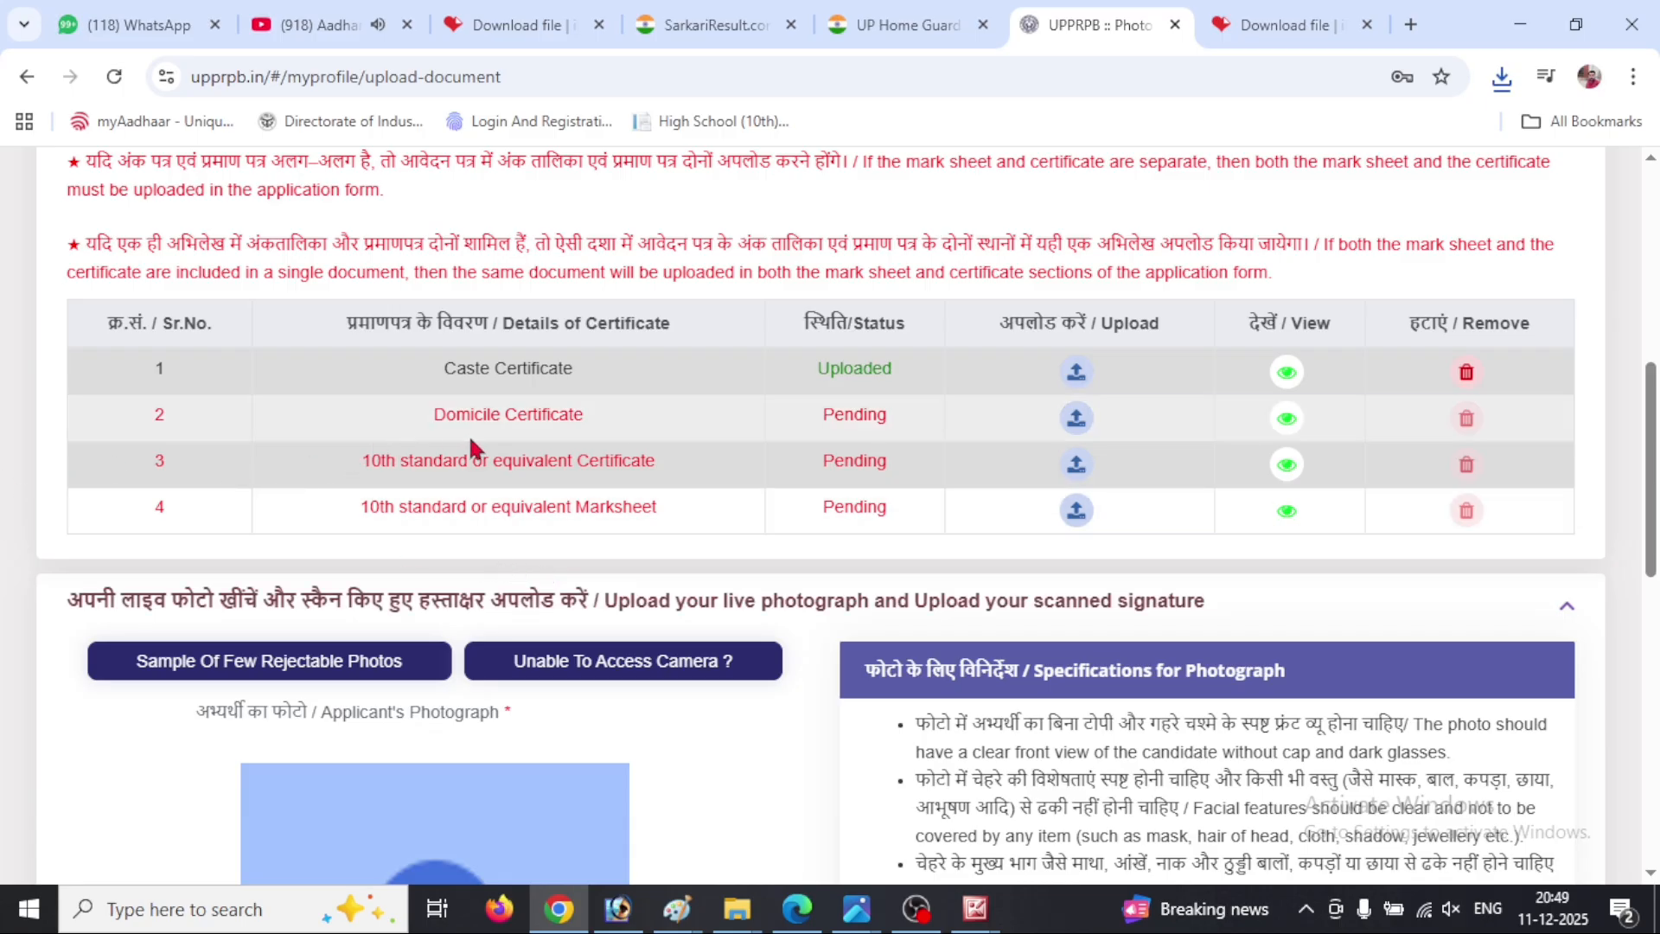
Upload NIWAS.pdf in row 2 as the Domicile Certificate and confirm the save
{"action": "left_click", "coordinate": [1076, 417]}
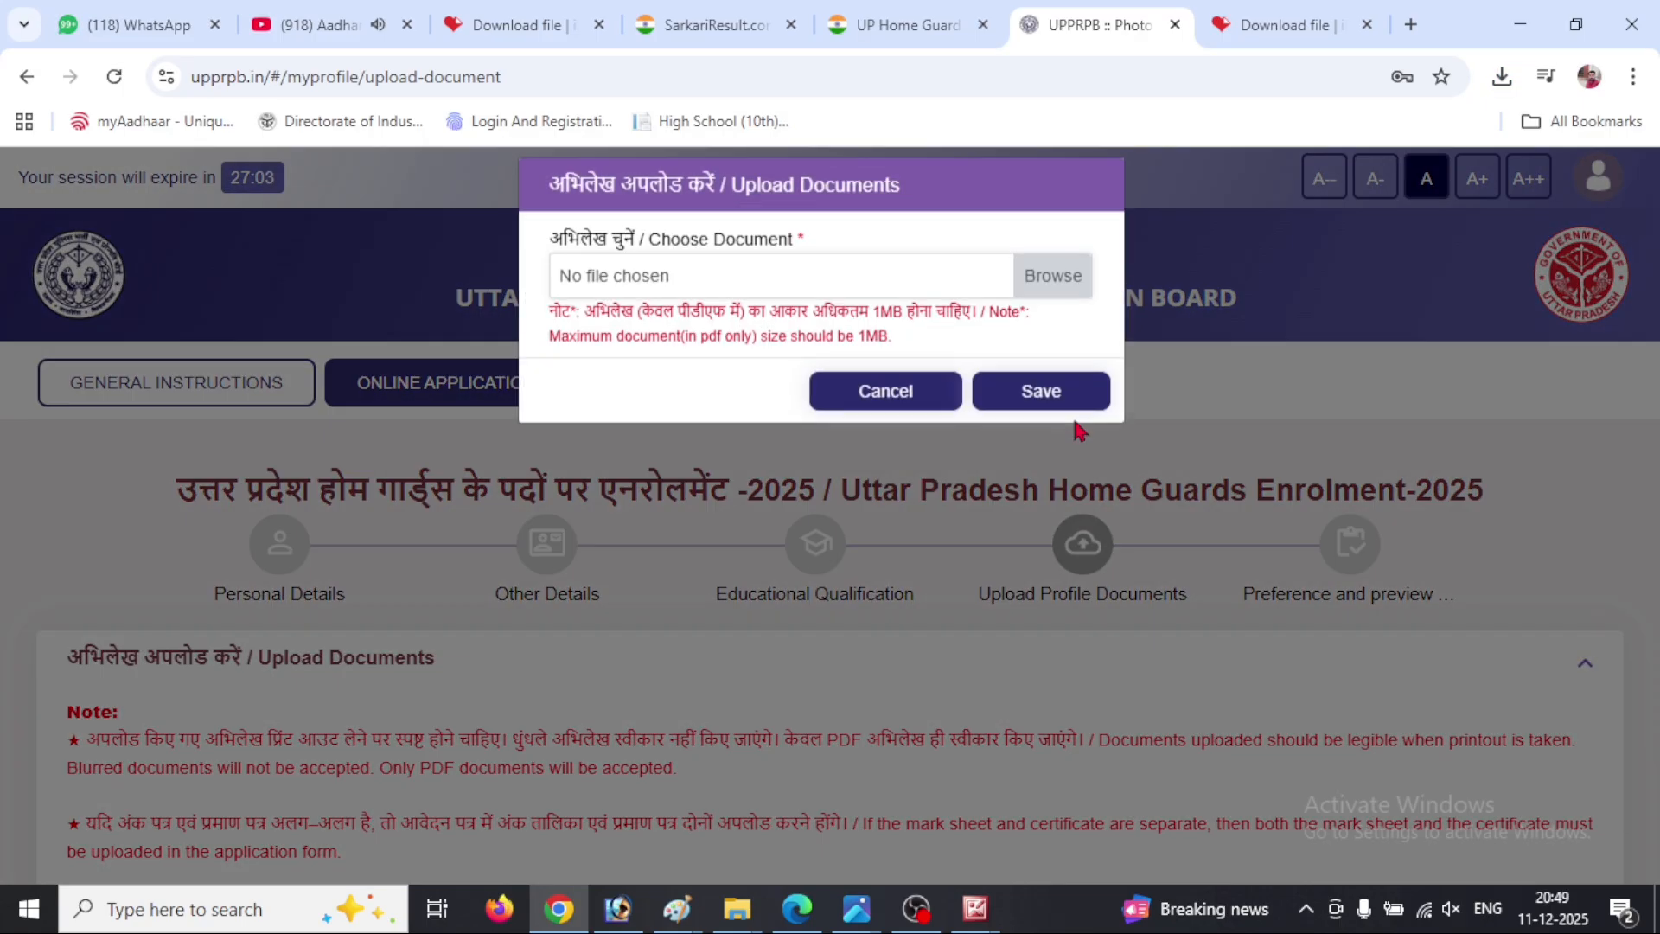
{"action": "left_click", "coordinate": [851, 289]}
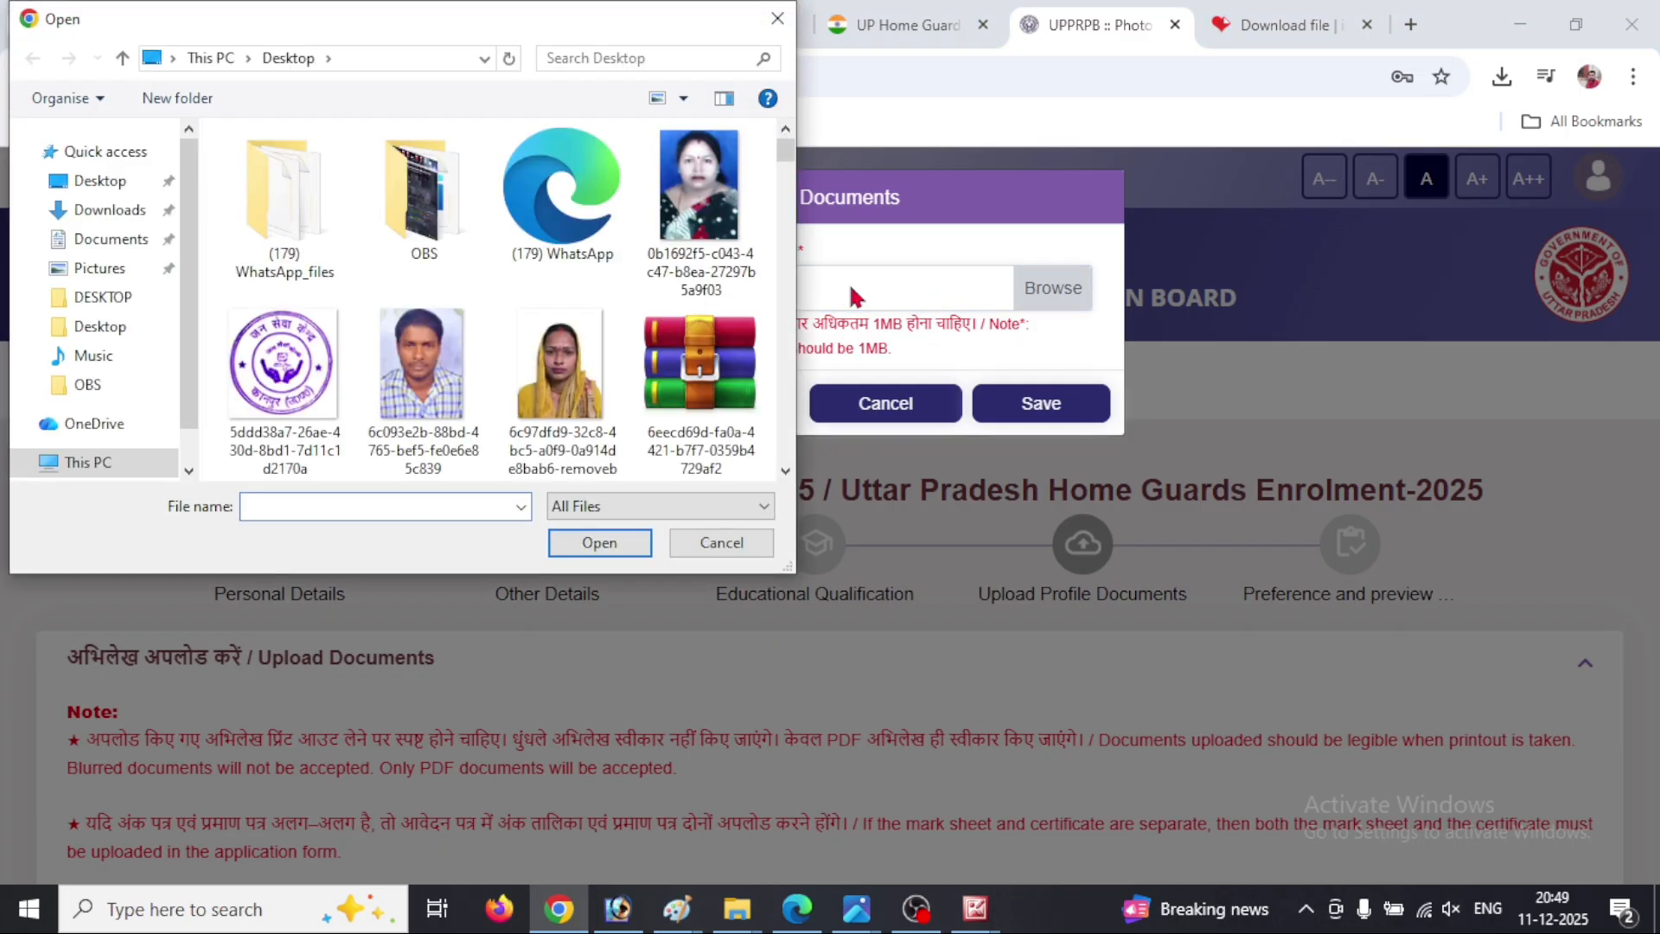
{"action": "type", "text": "NI"}
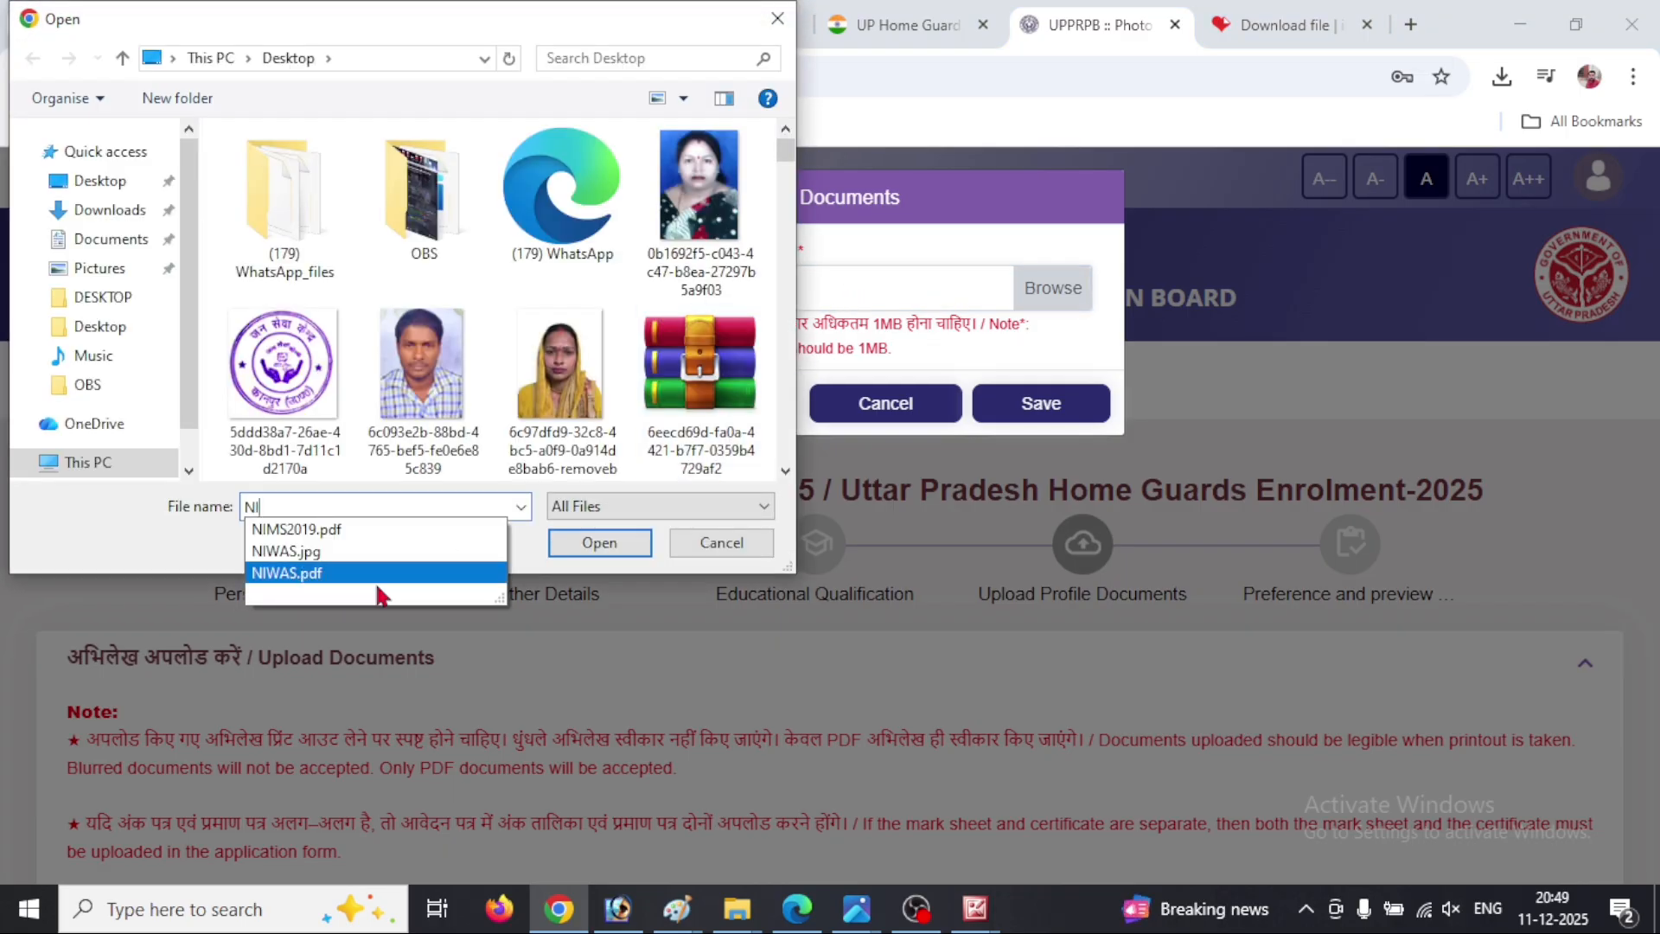
{"action": "left_click", "coordinate": [382, 578]}
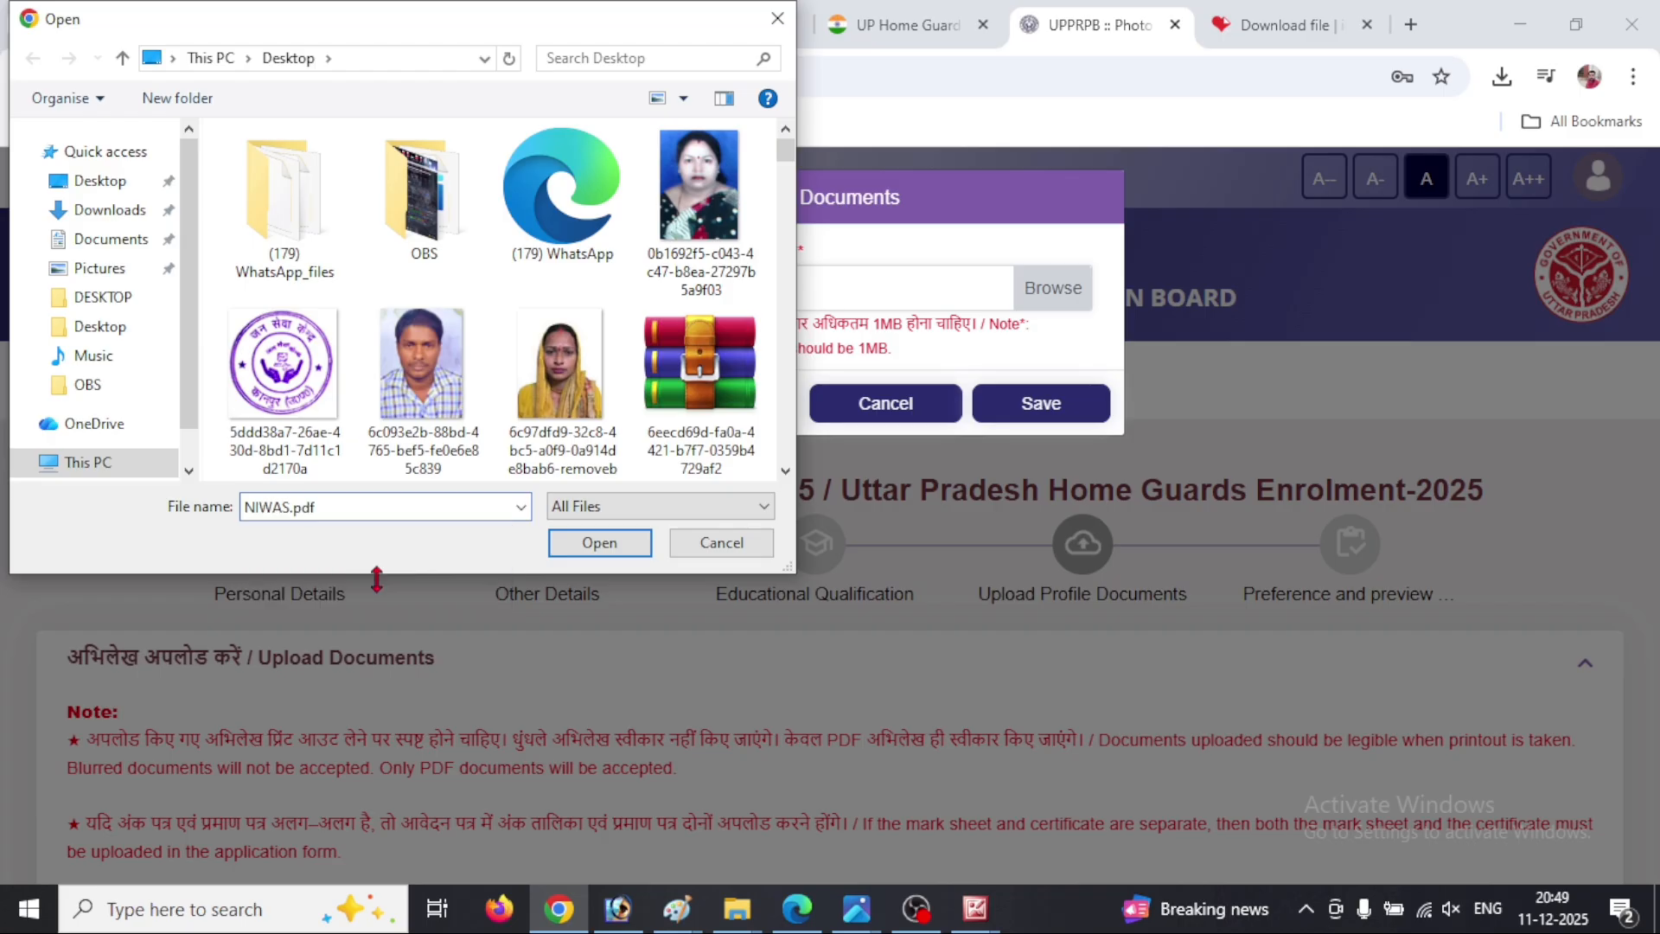
{"action": "left_click", "coordinate": [570, 546]}
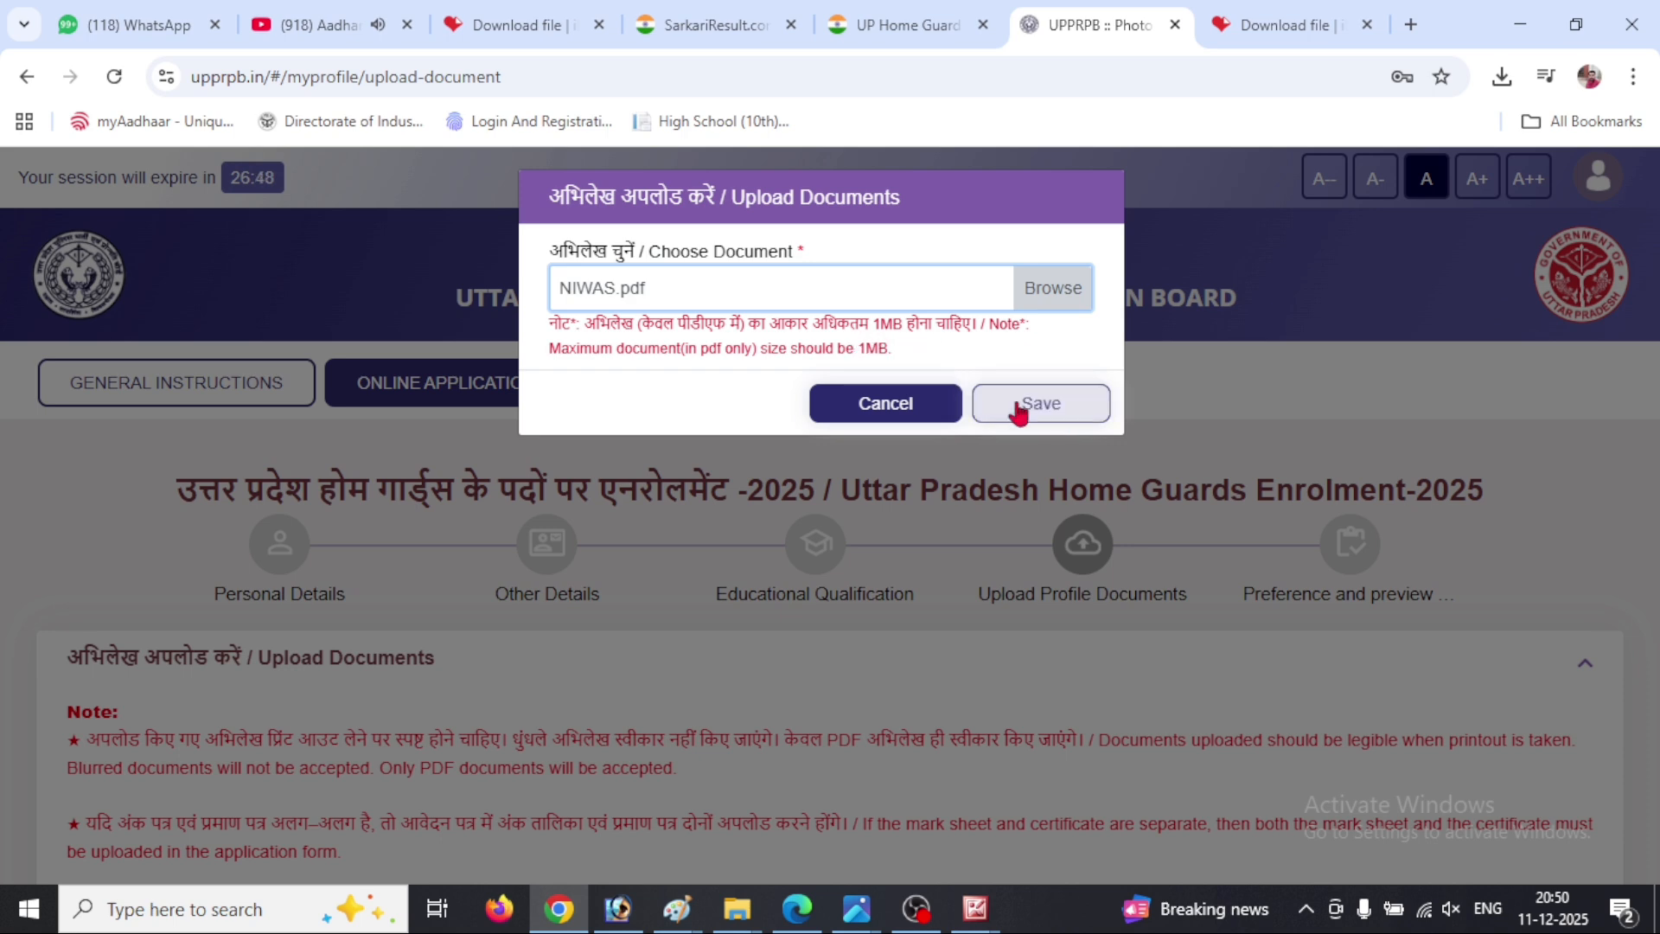
{"action": "left_click", "coordinate": [986, 403]}
{"action": "left_click", "coordinate": [1055, 417]}
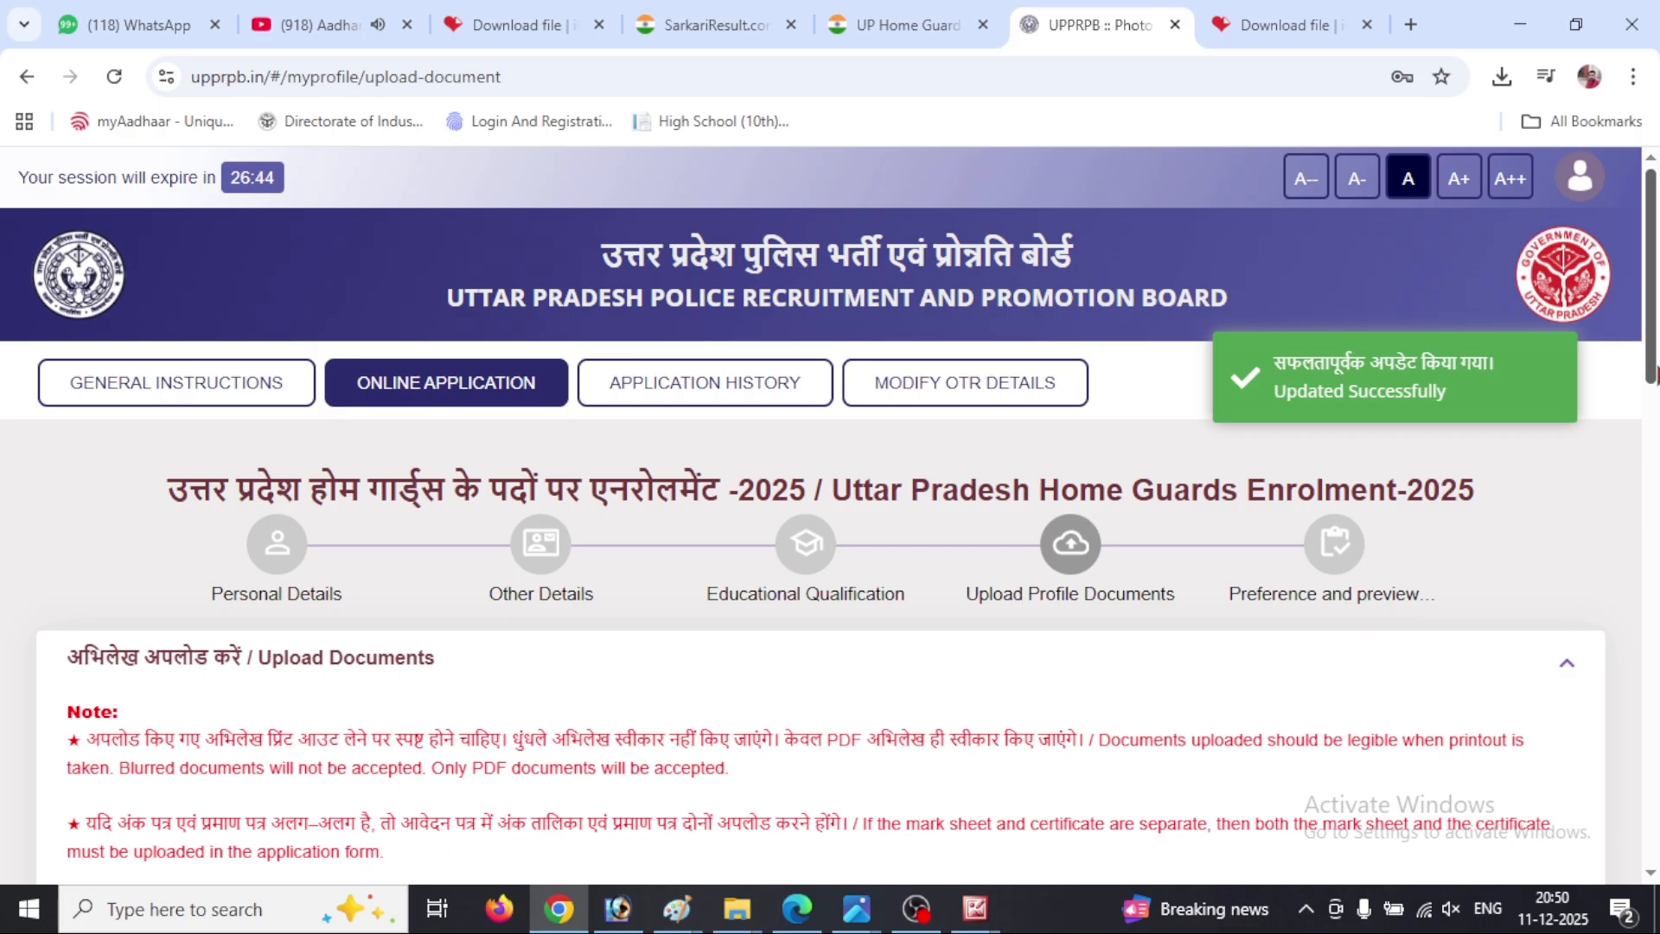
{"action": "left_click_drag", "start_coordinate": [1656, 374], "coordinate": [1657, 537]}
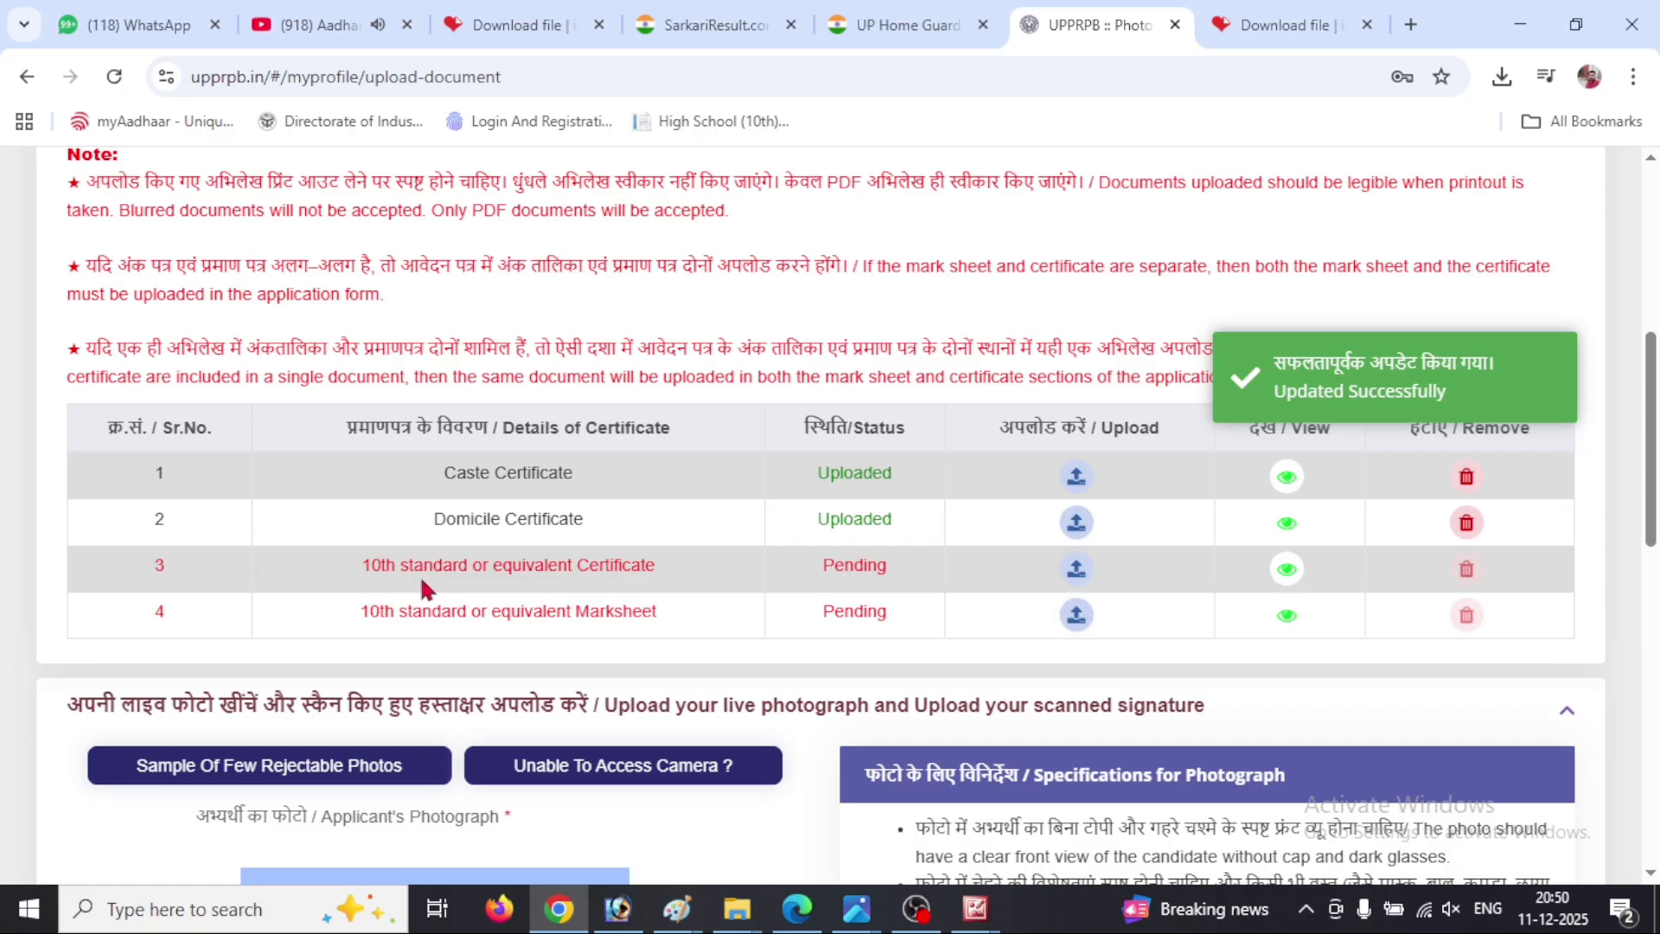
Upload 100.pdf in row 3 as the 10th standard Certificate and confirm the save
{"action": "left_click", "coordinate": [1079, 579]}
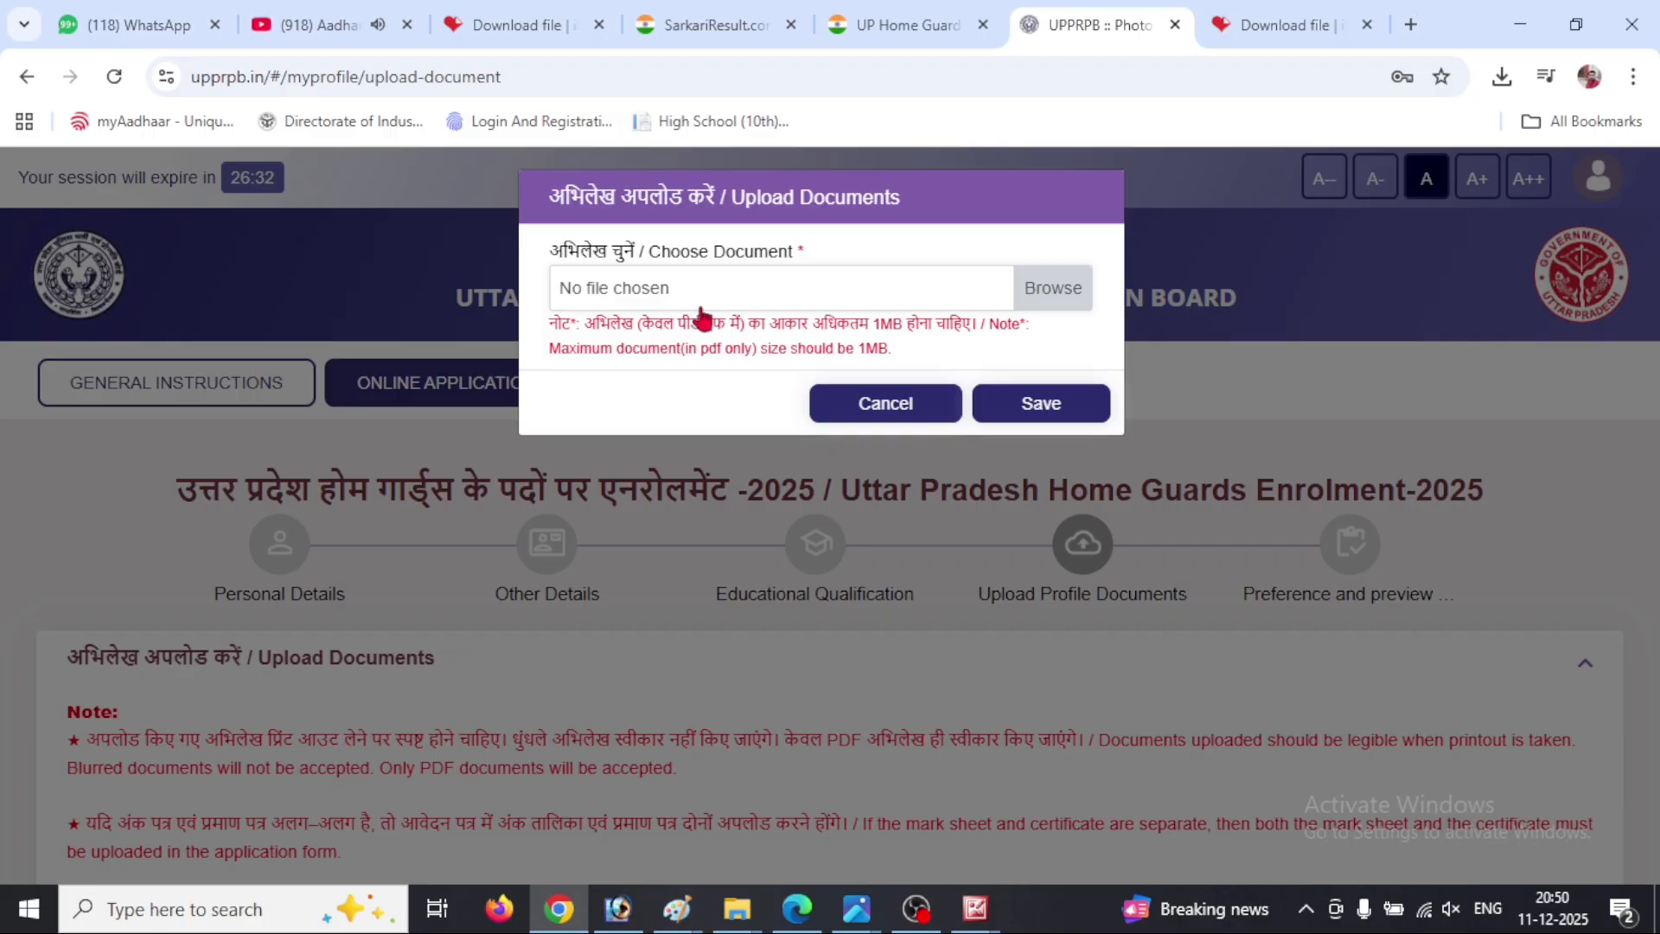
{"action": "left_click", "coordinate": [701, 299]}
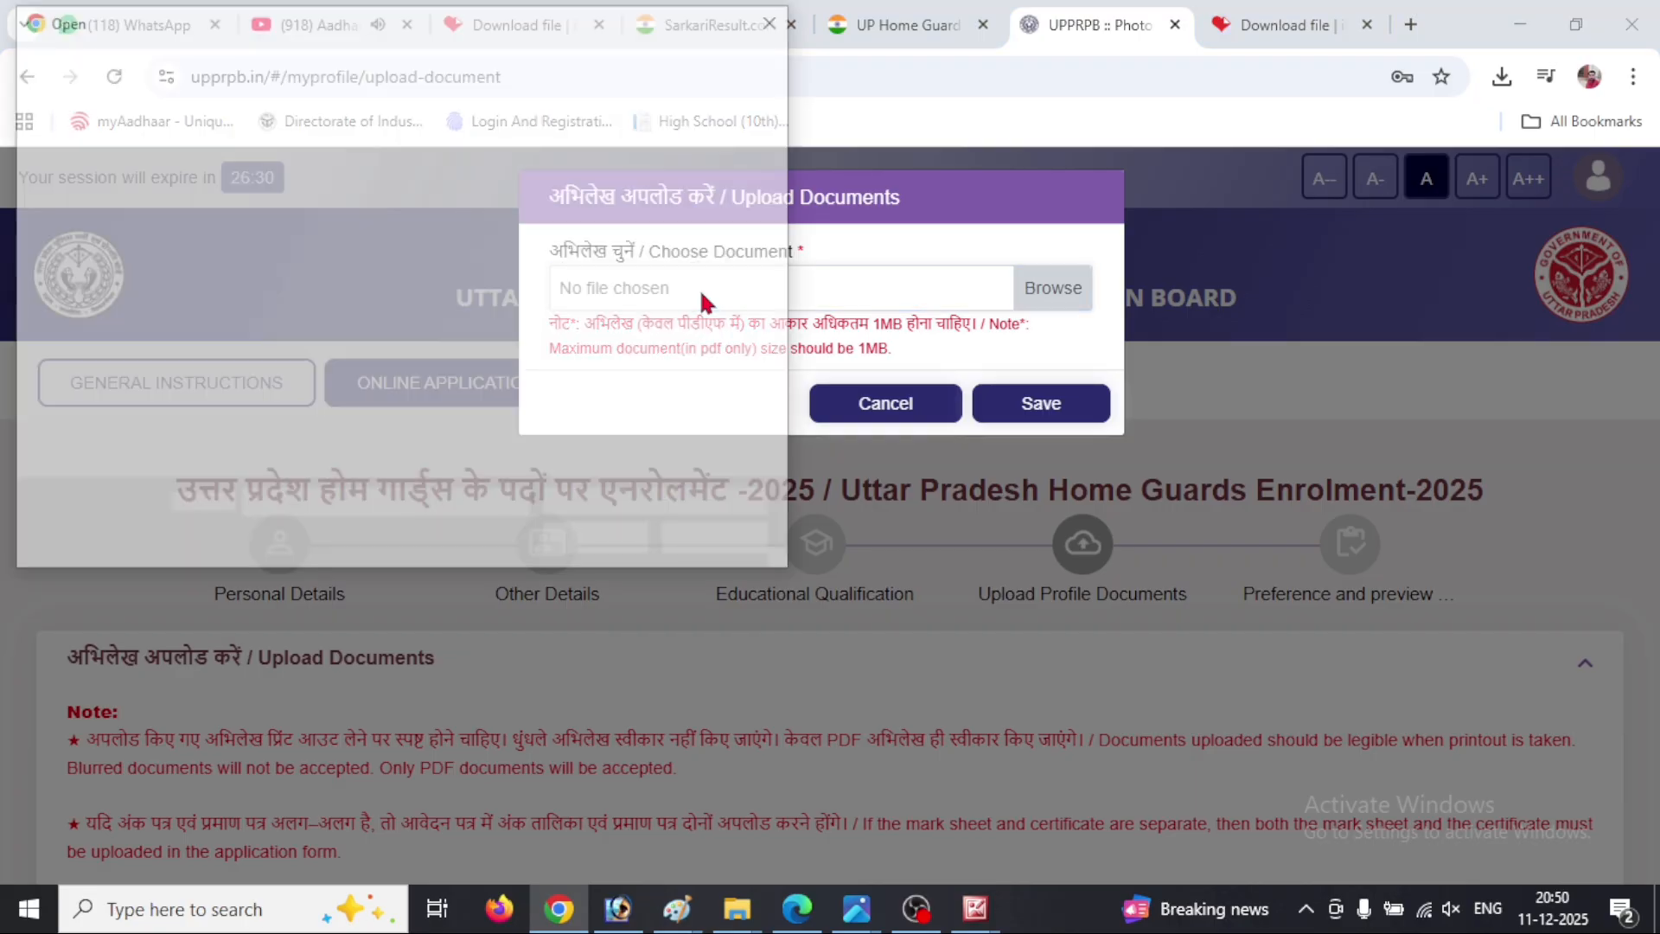
{"action": "type", "text": "100"}
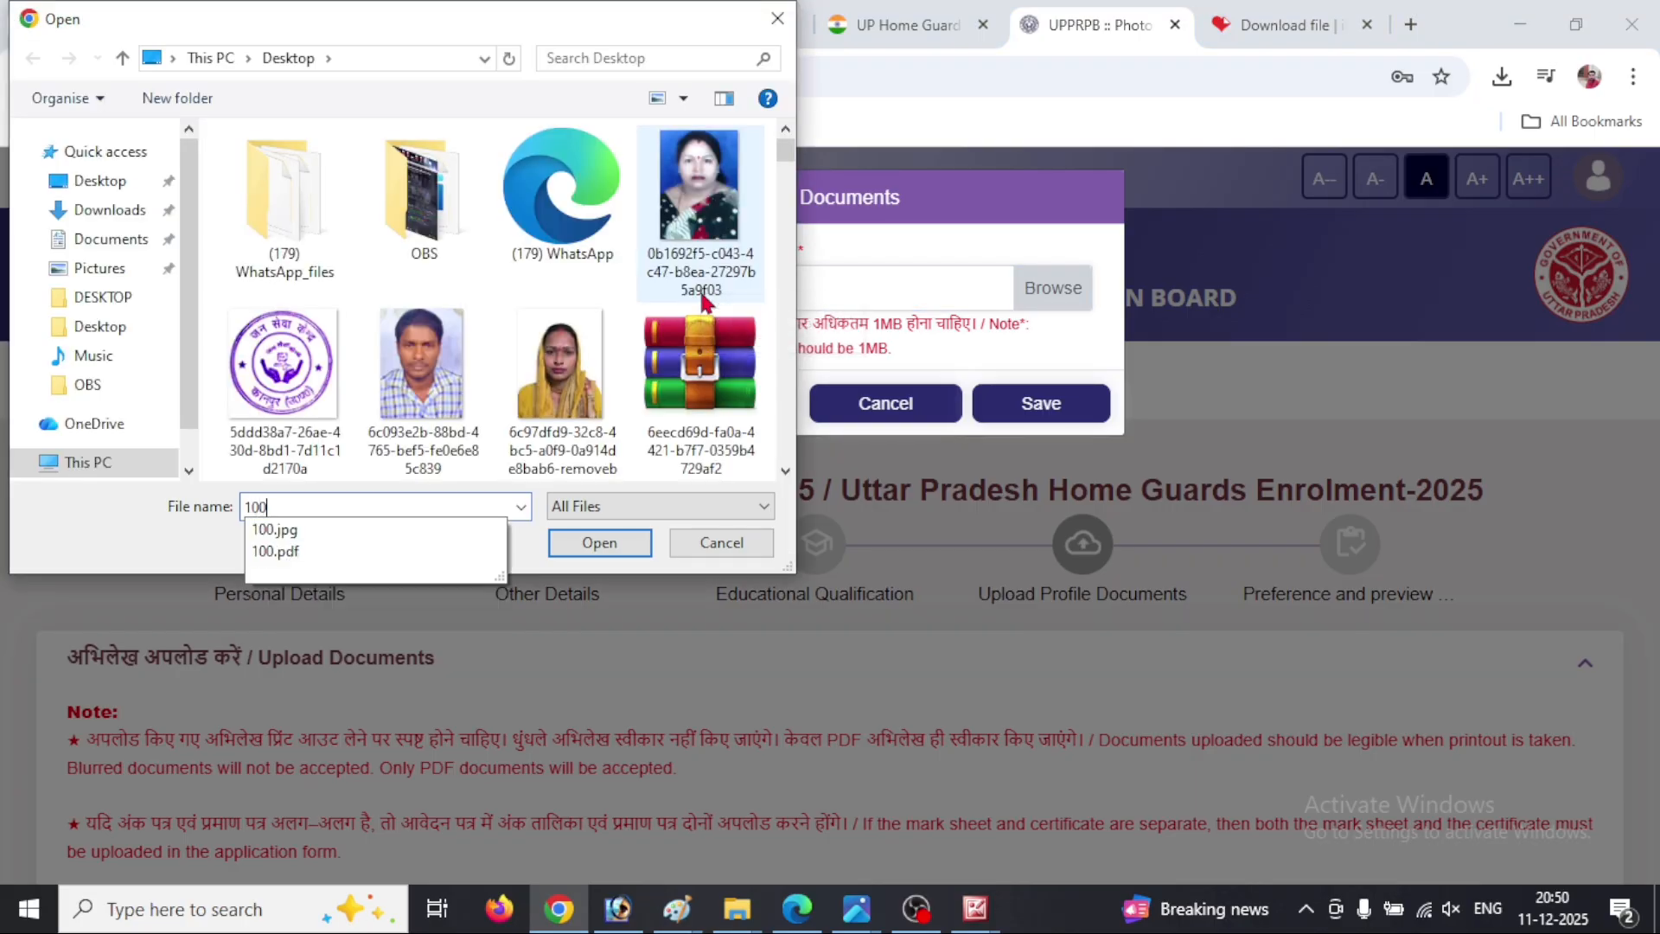
{"action": "left_click", "coordinate": [421, 554]}
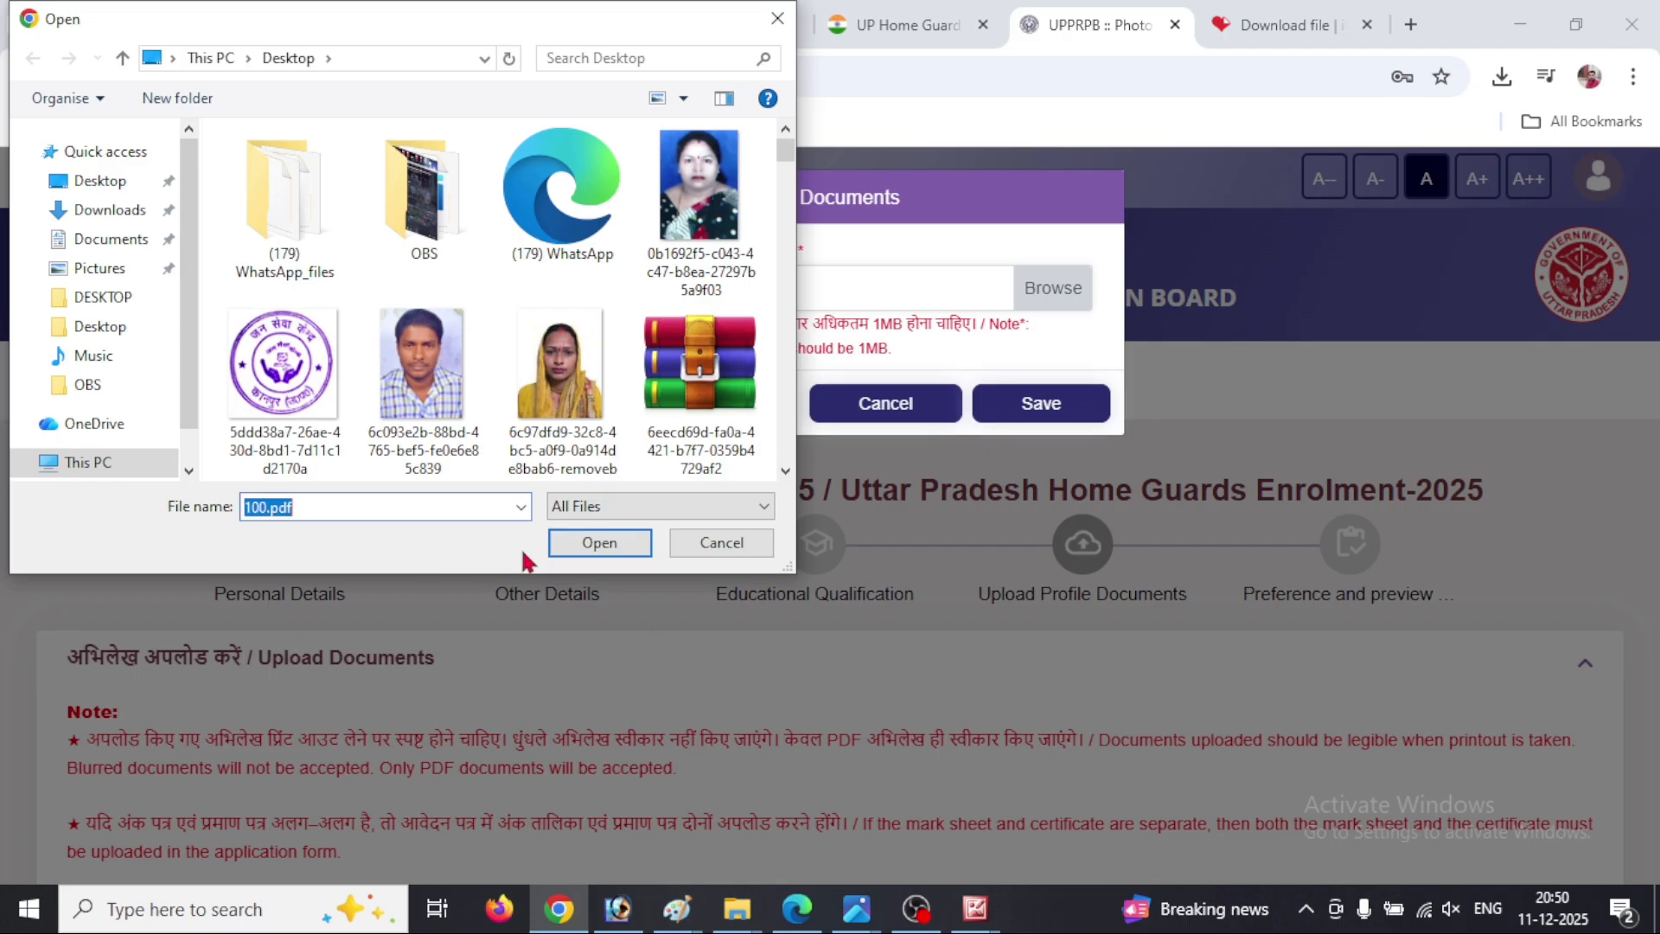
{"action": "left_click", "coordinate": [596, 543]}
{"action": "left_click", "coordinate": [1043, 419]}
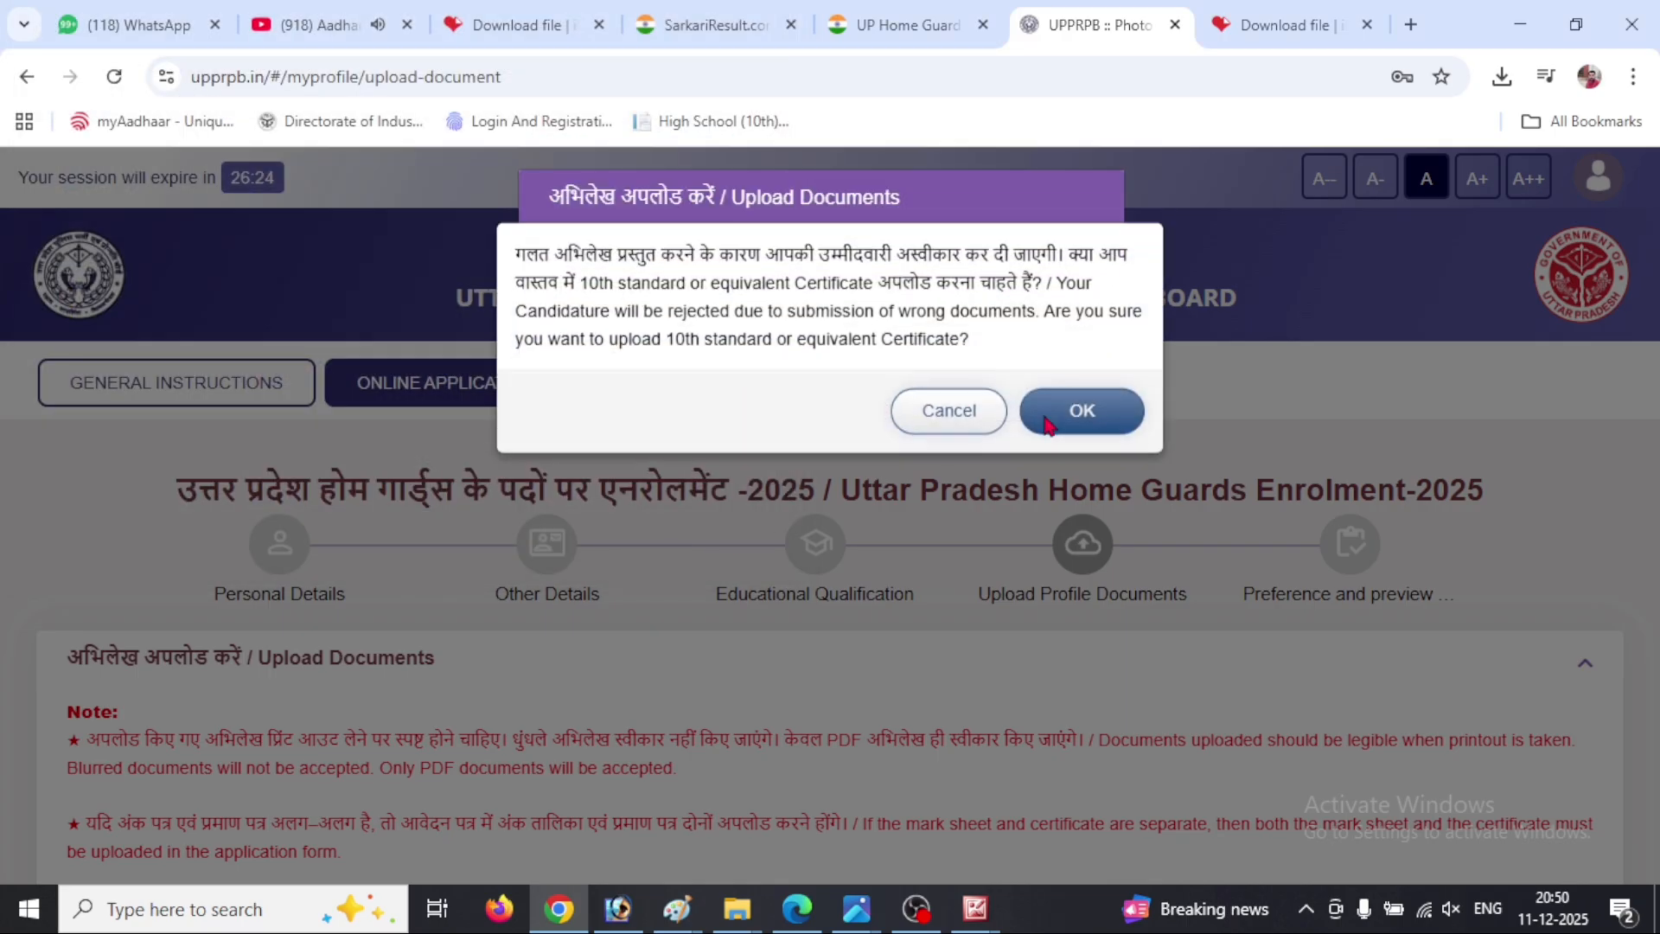
{"action": "left_click", "coordinate": [1081, 406]}
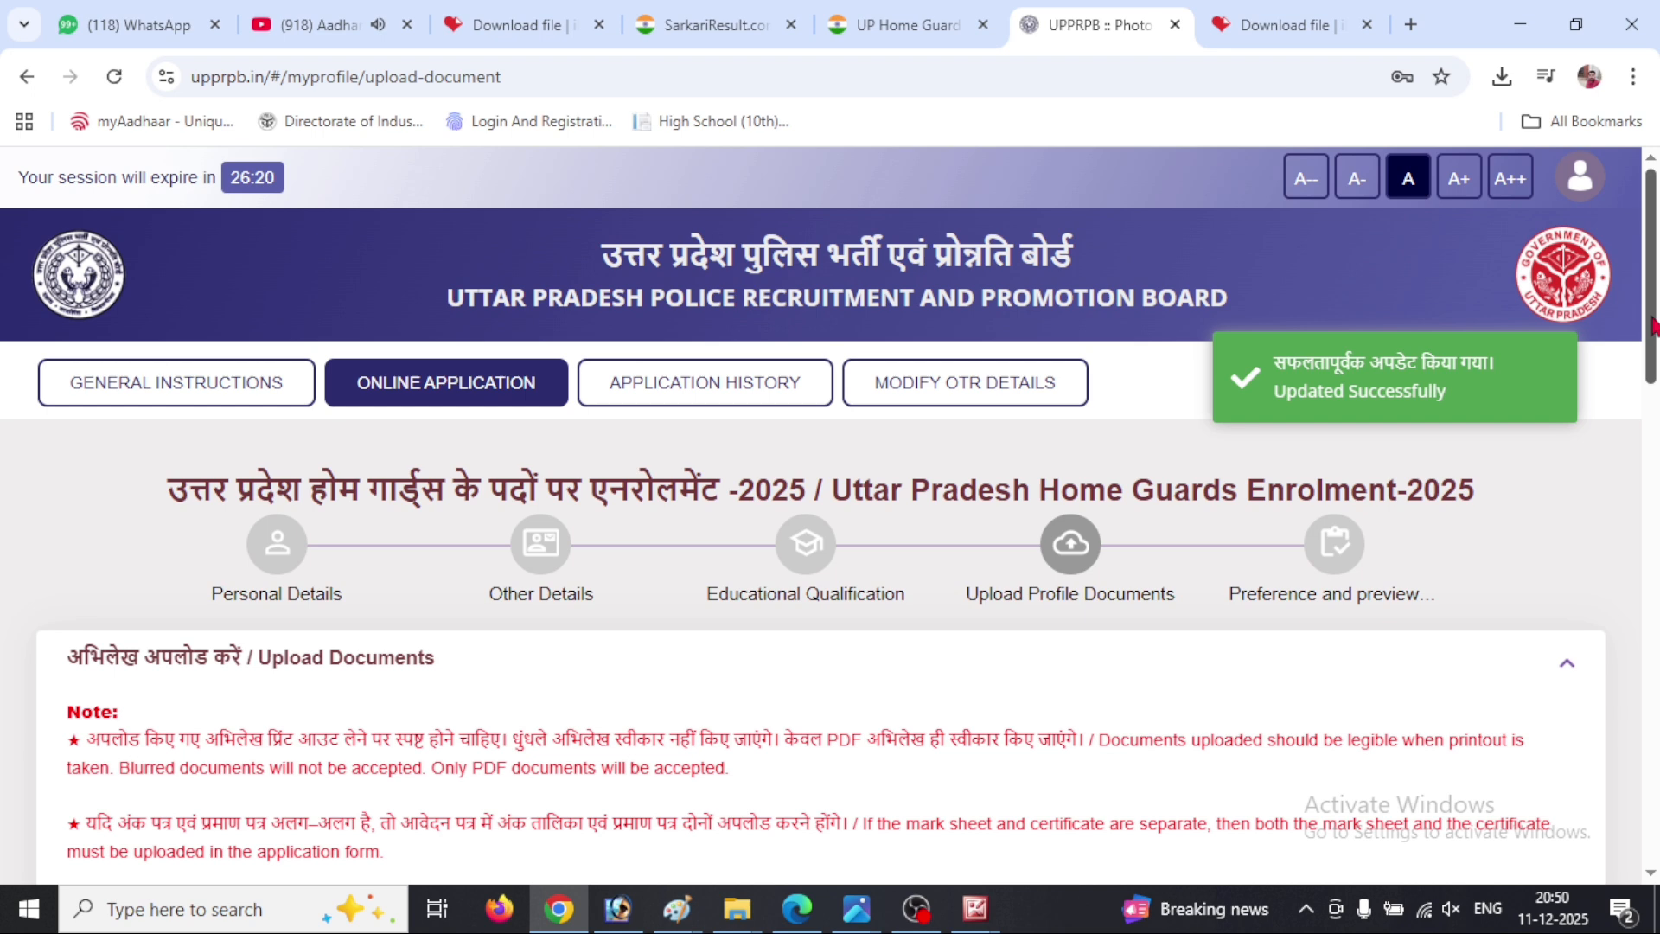
{"action": "left_click_drag", "start_coordinate": [1652, 324], "coordinate": [1652, 514]}
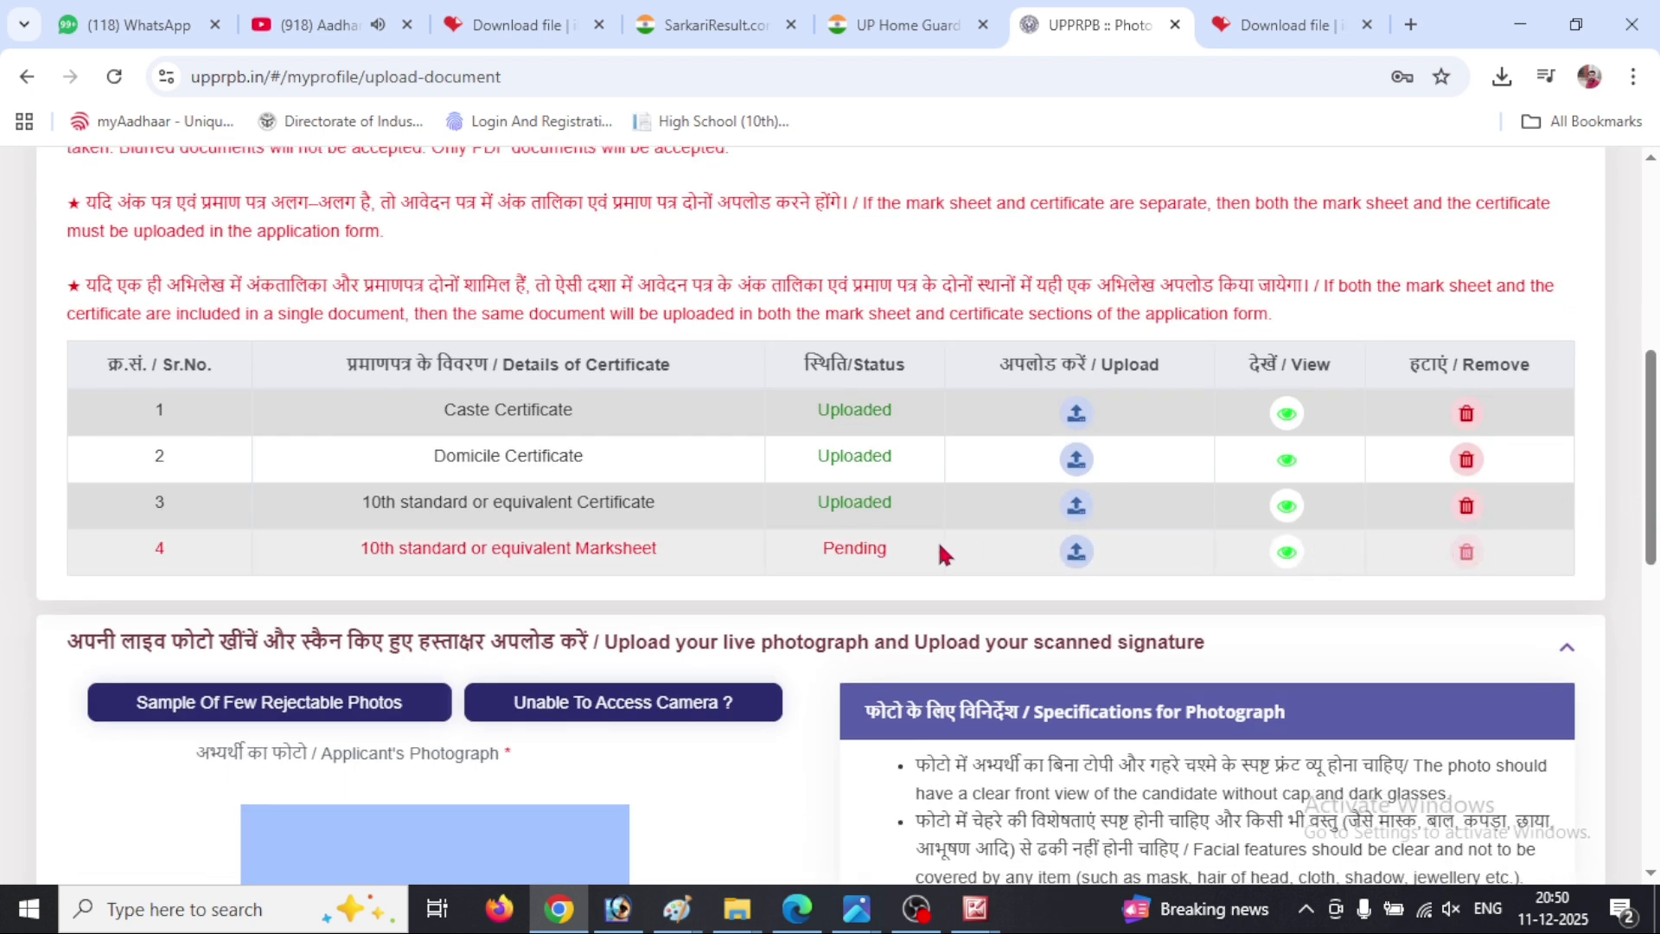
Upload 100.pdf in row 4 as the 10th standard Marksheet and confirm the save
{"action": "left_click", "coordinate": [1077, 552]}
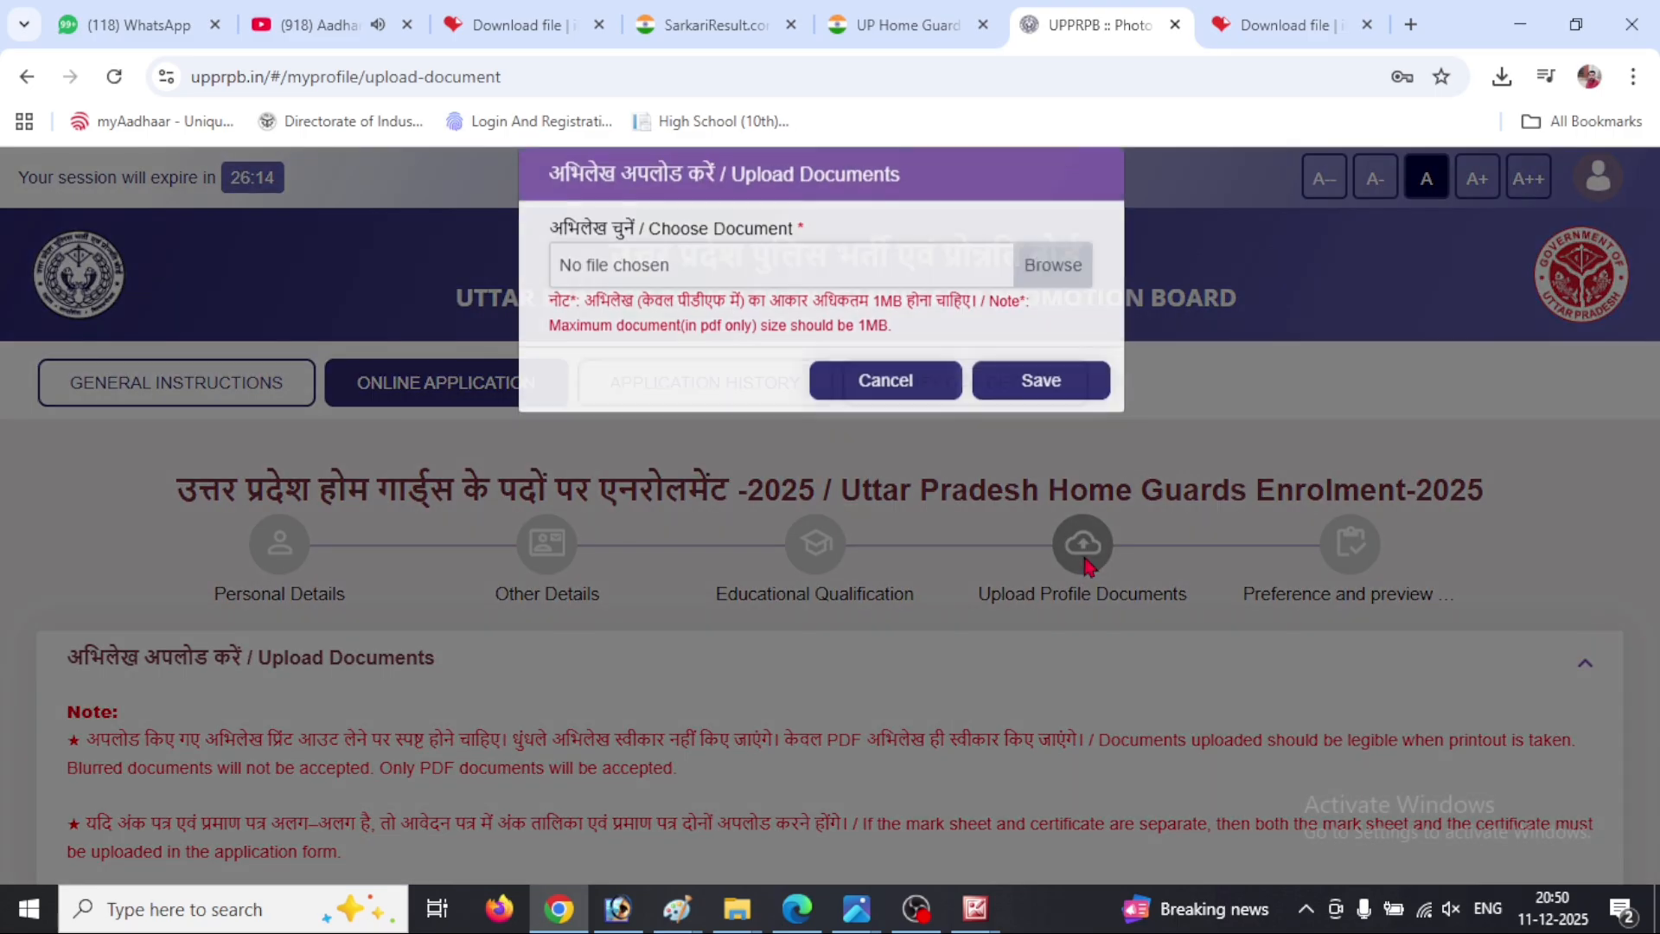
{"action": "left_click", "coordinate": [820, 291]}
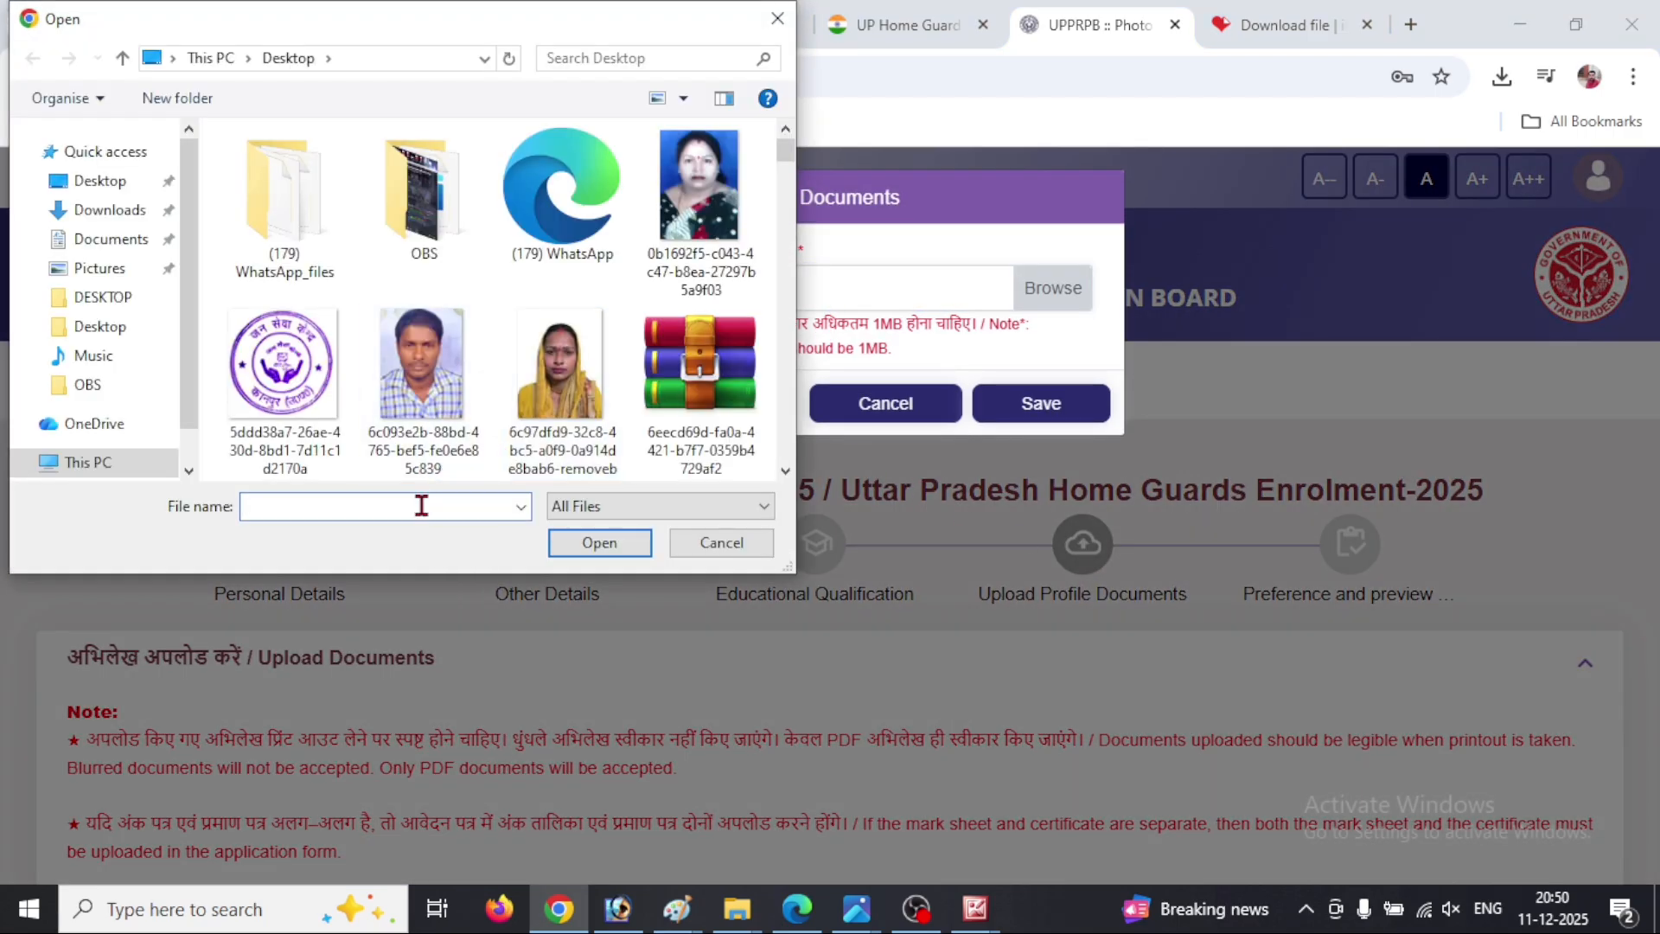
{"action": "type", "text": "100"}
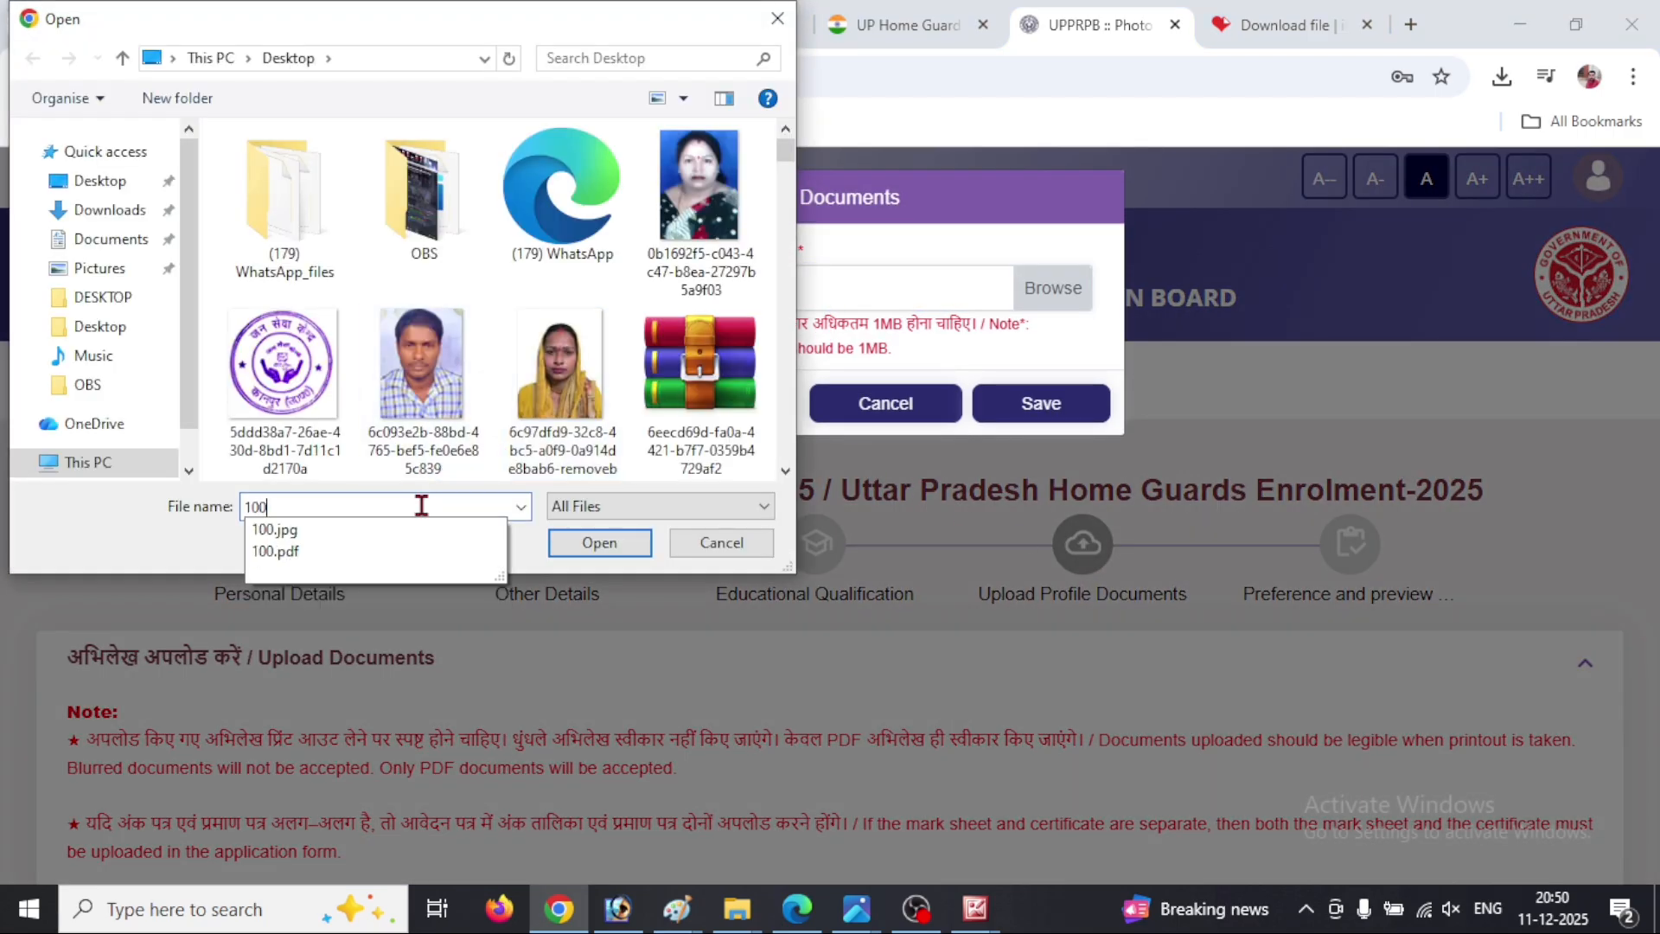
{"action": "left_click", "coordinate": [362, 551]}
{"action": "left_click", "coordinate": [599, 542]}
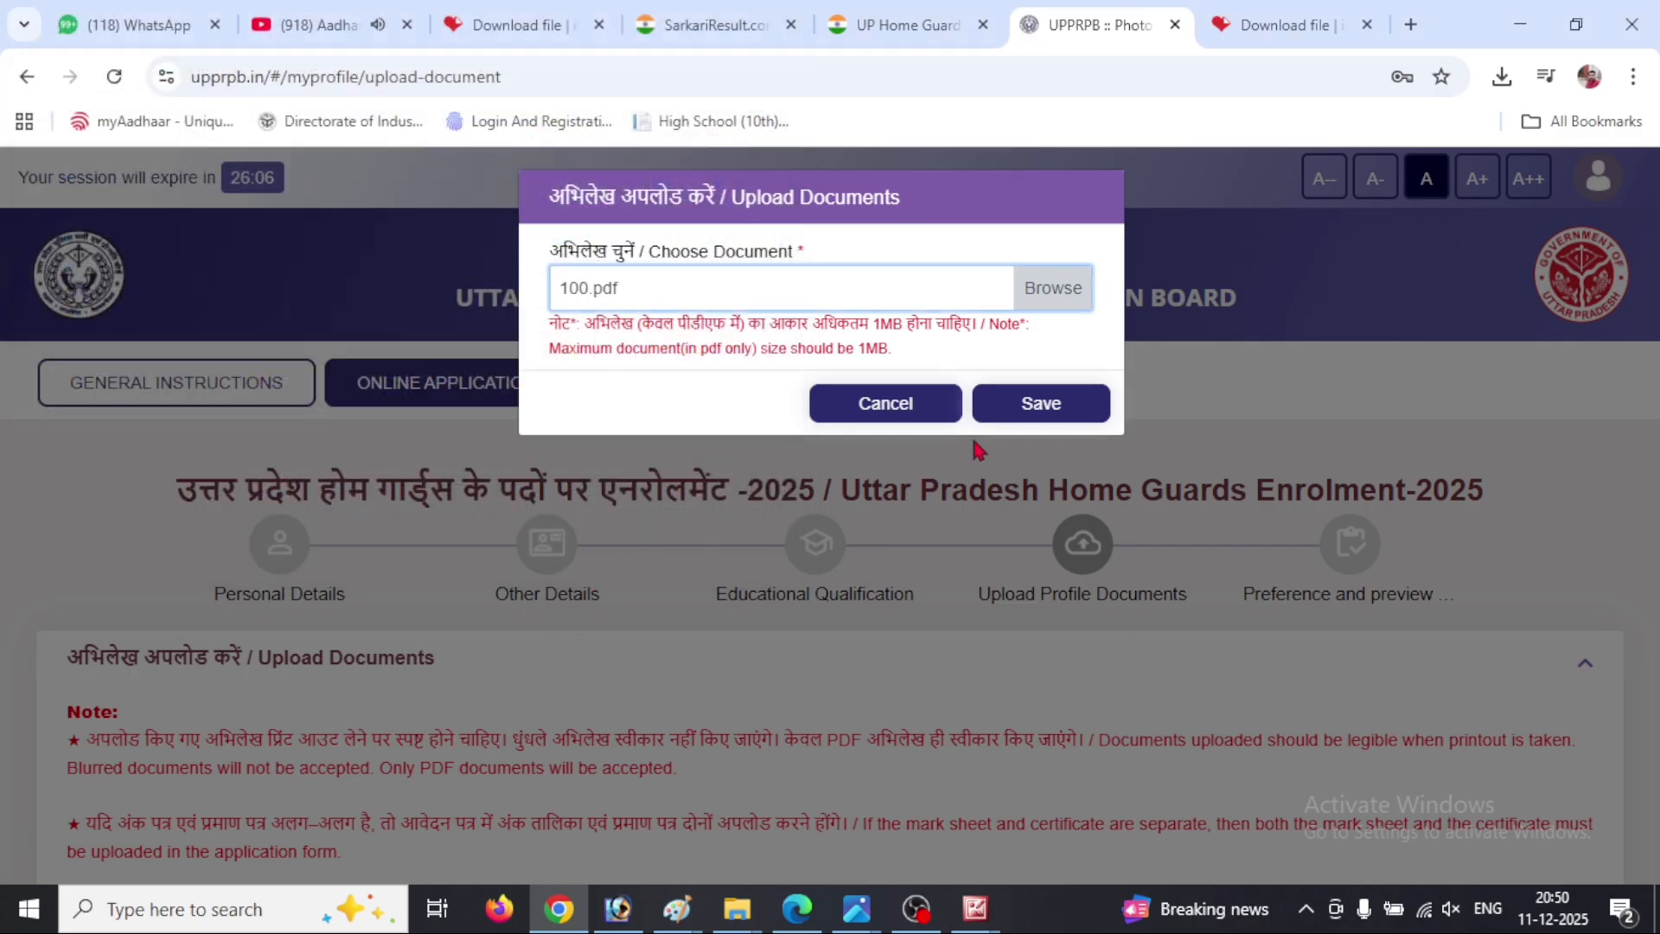
{"action": "left_click", "coordinate": [1003, 408]}
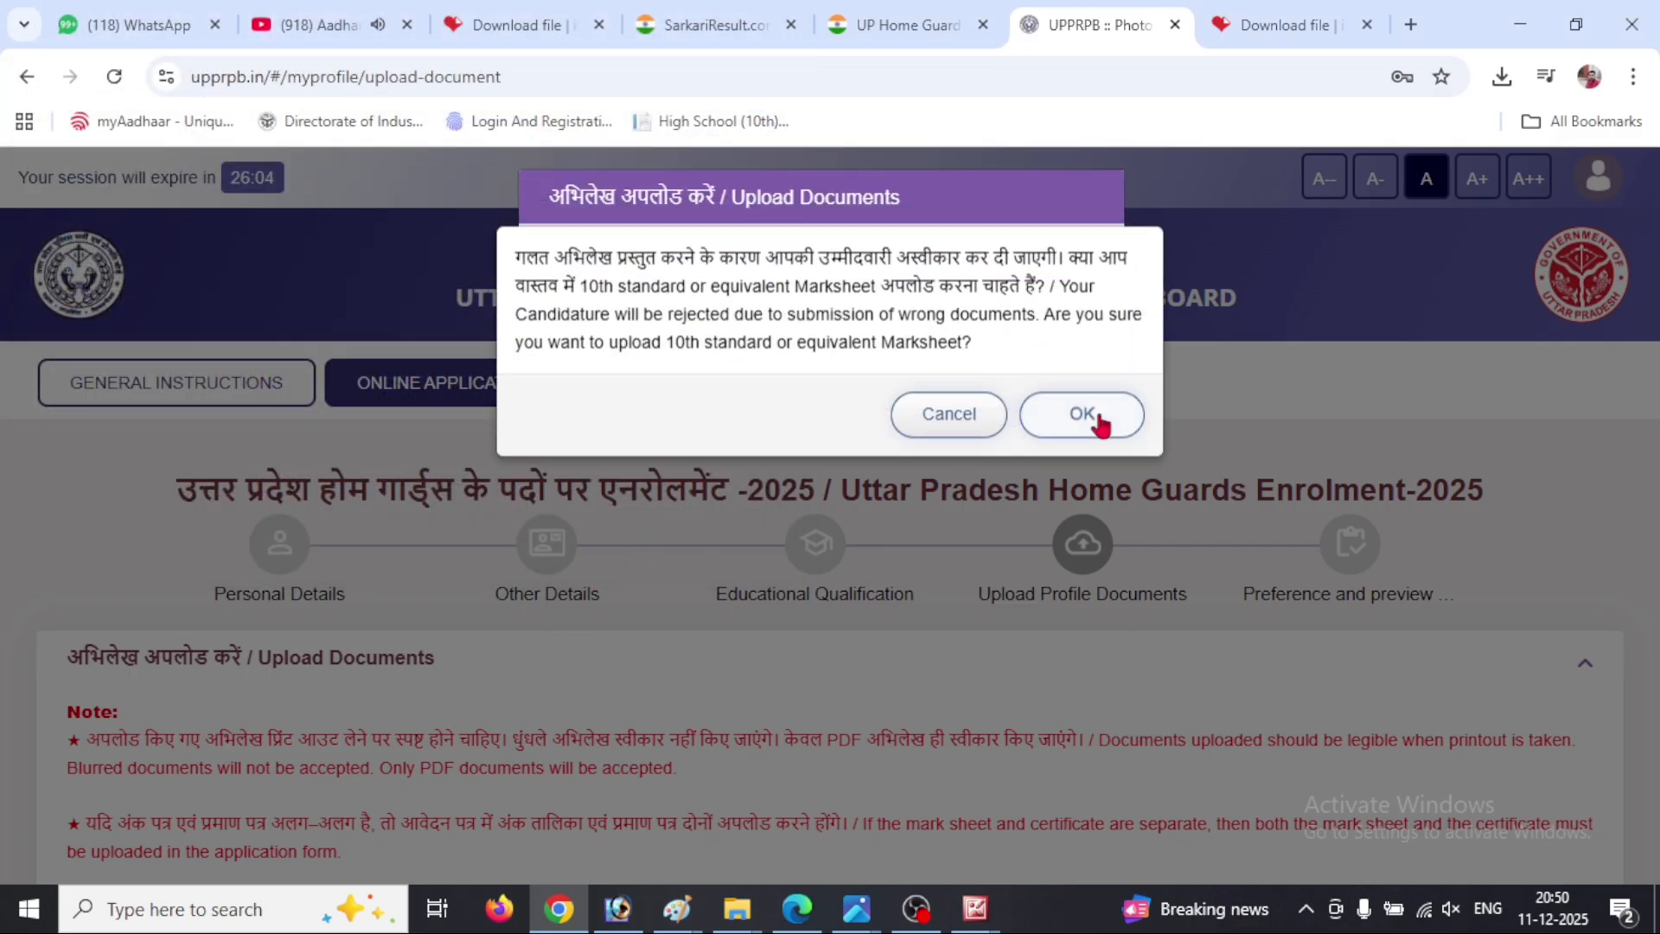
{"action": "left_click", "coordinate": [1096, 417]}
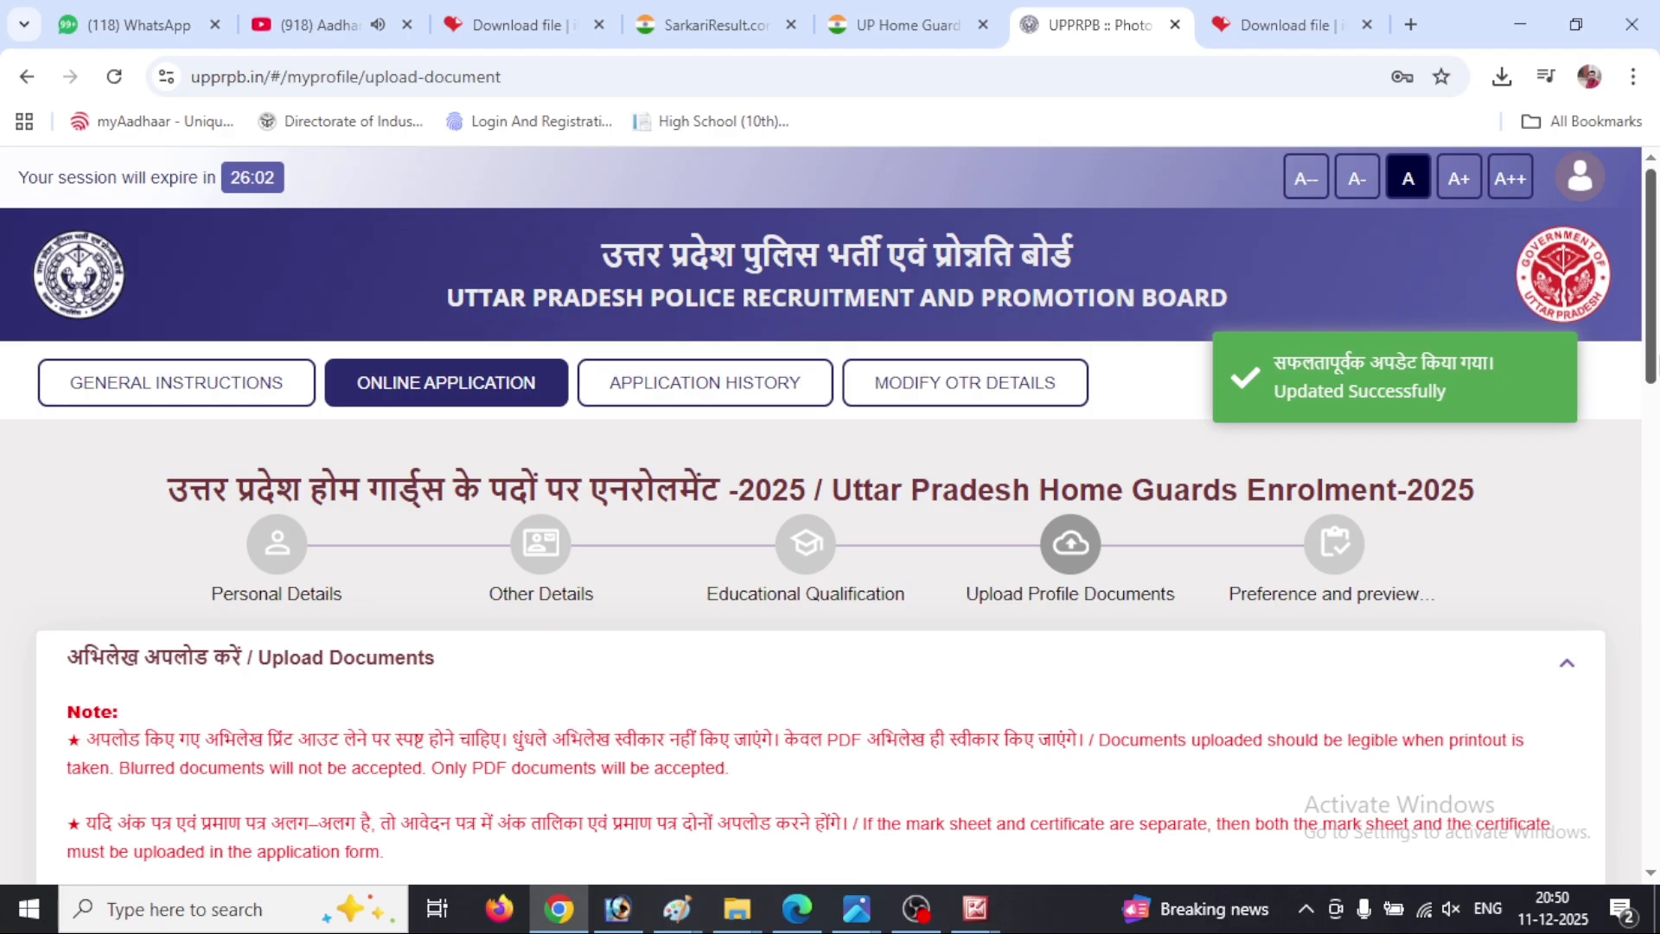
{"action": "scroll", "coordinate": [777, 327], "scroll_direction": "down", "scroll_amount": 7}
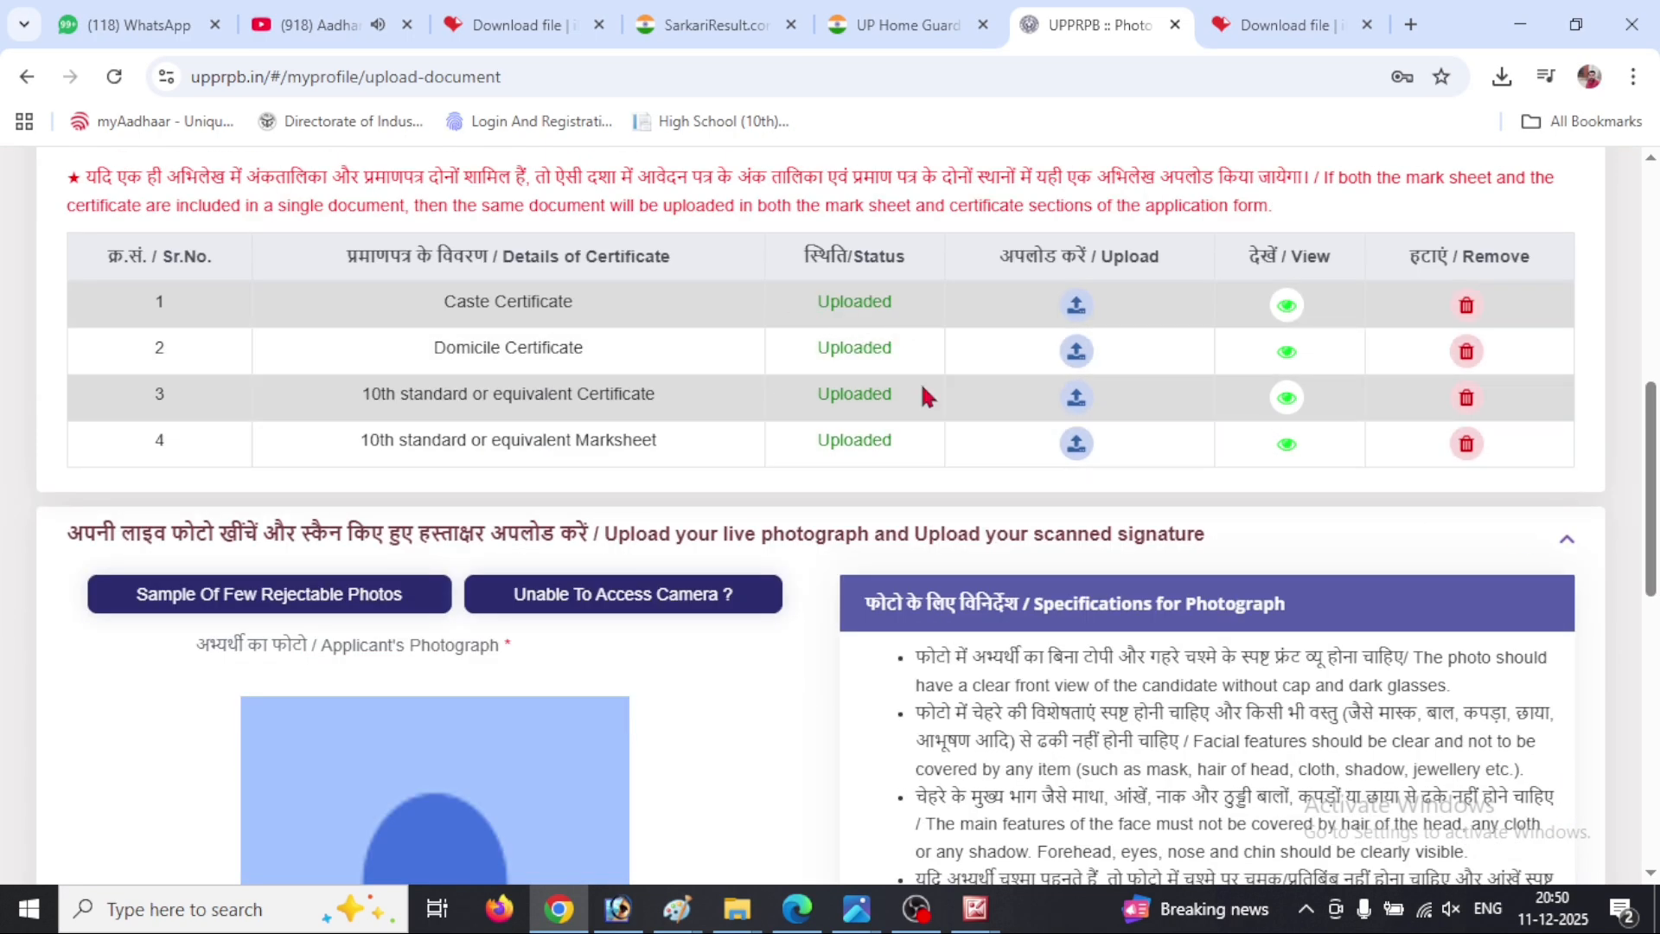
Go to the Applicant's Photograph section and capture a live image of the applicant
{"action": "left_click_drag", "start_coordinate": [1653, 522], "coordinate": [1656, 638]}
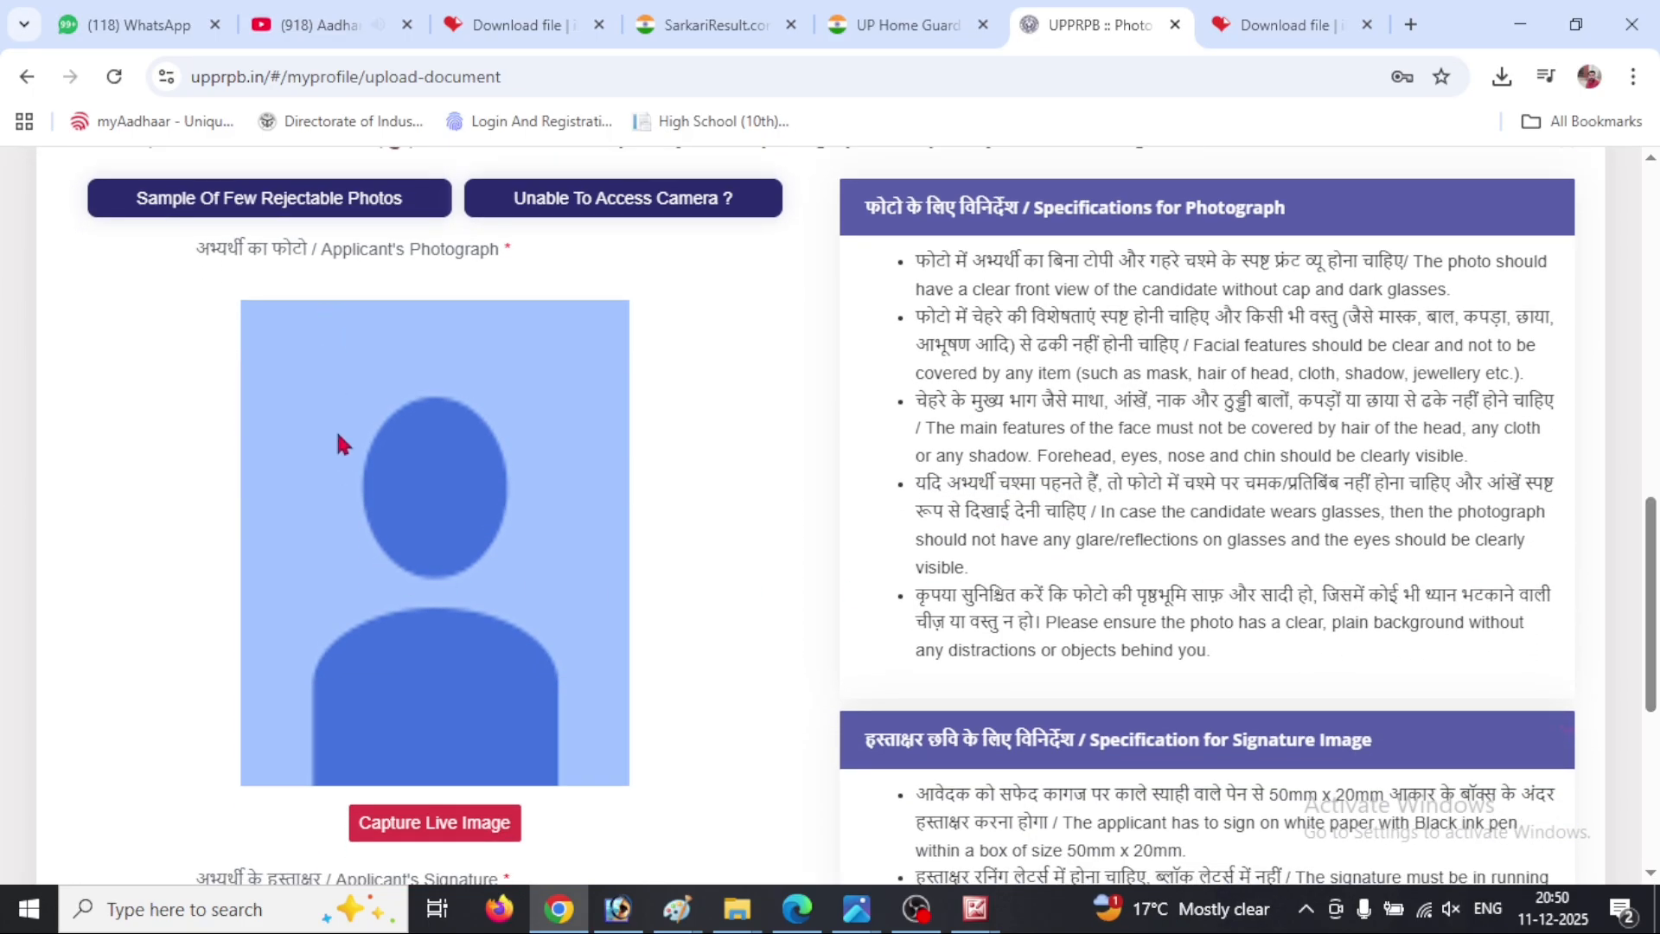
{"action": "scroll", "coordinate": [1653, 562], "scroll_direction": "down", "scroll_amount": 4}
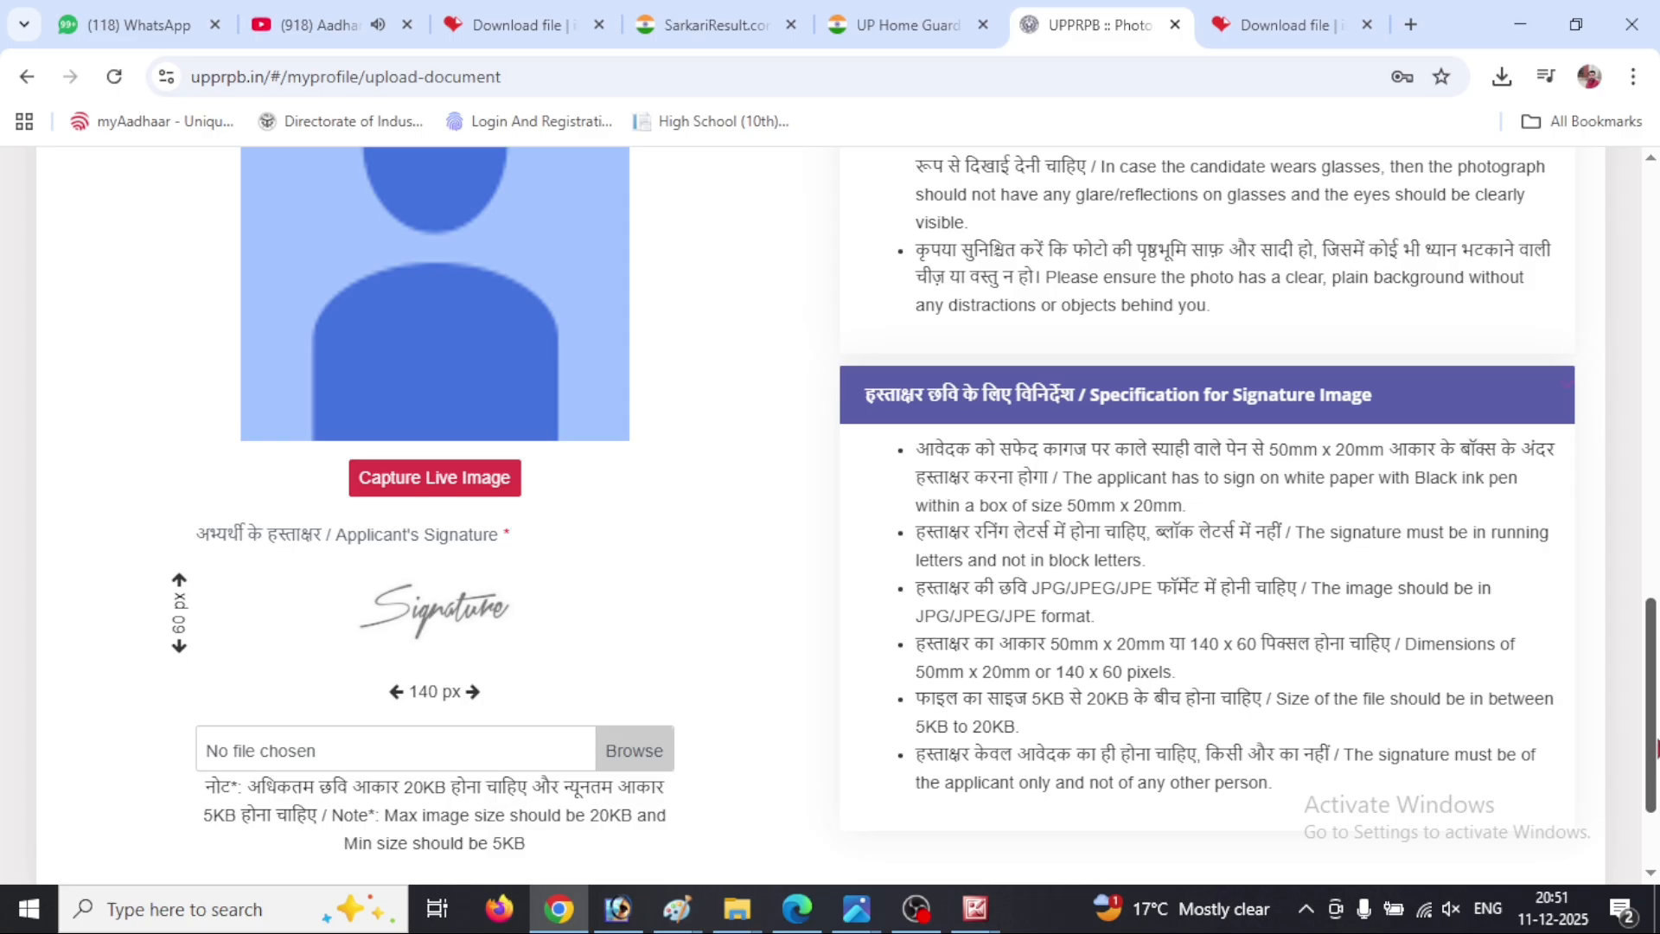
{"action": "scroll", "coordinate": [1101, 598], "scroll_direction": "up", "scroll_amount": 4}
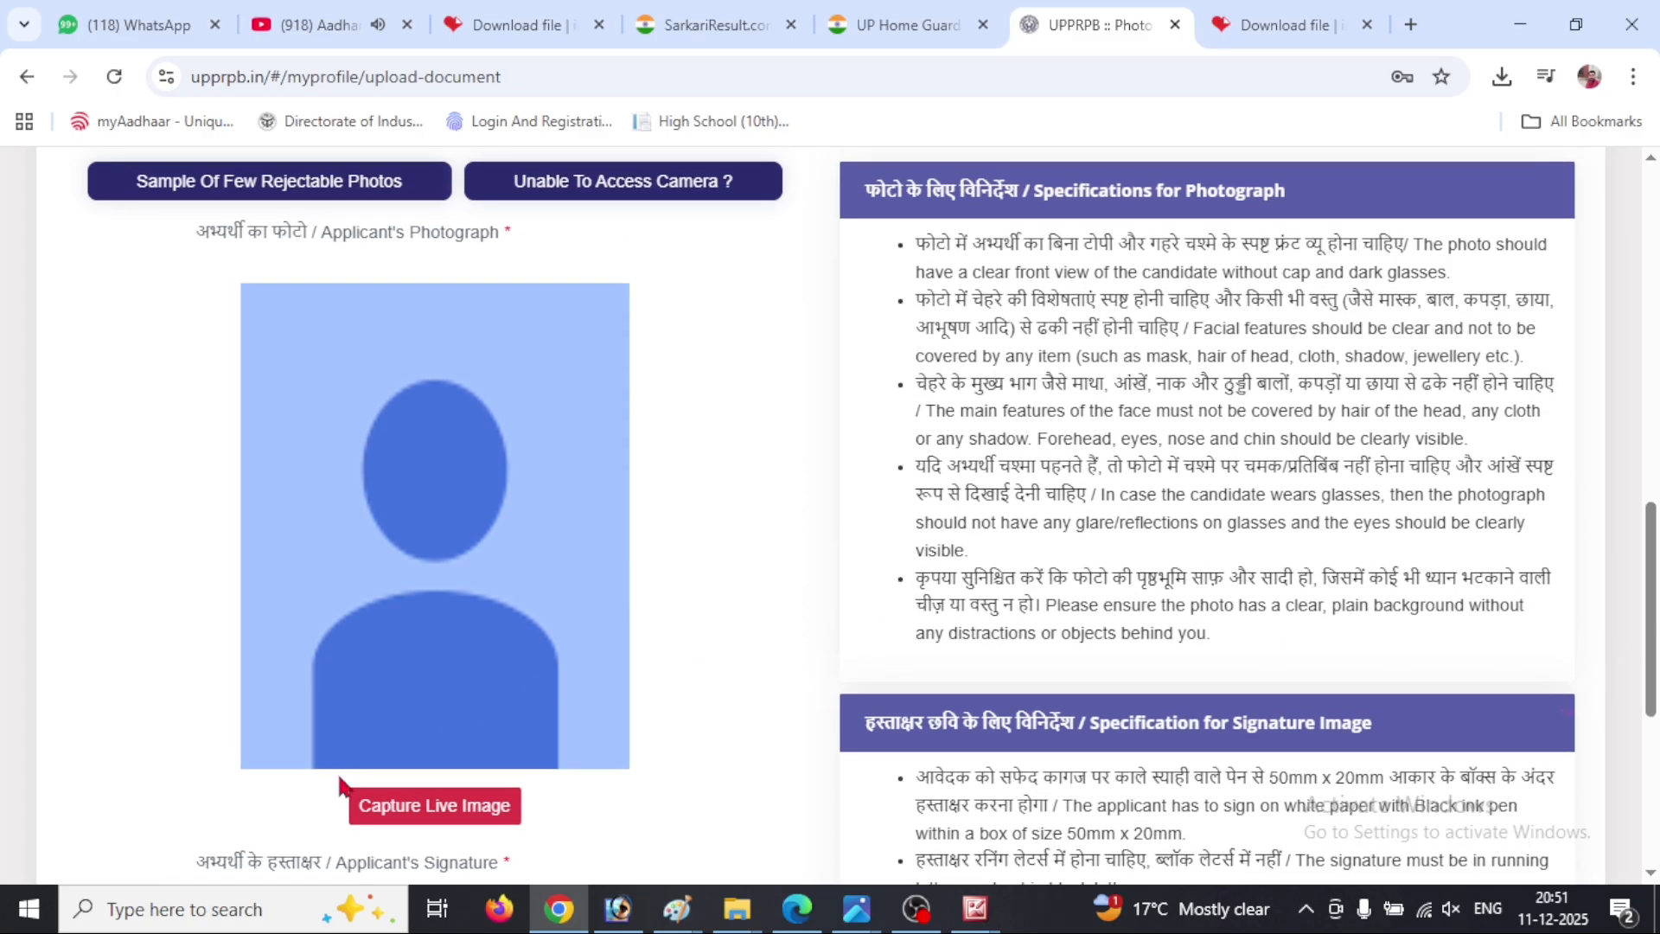
{"action": "left_click", "coordinate": [381, 808]}
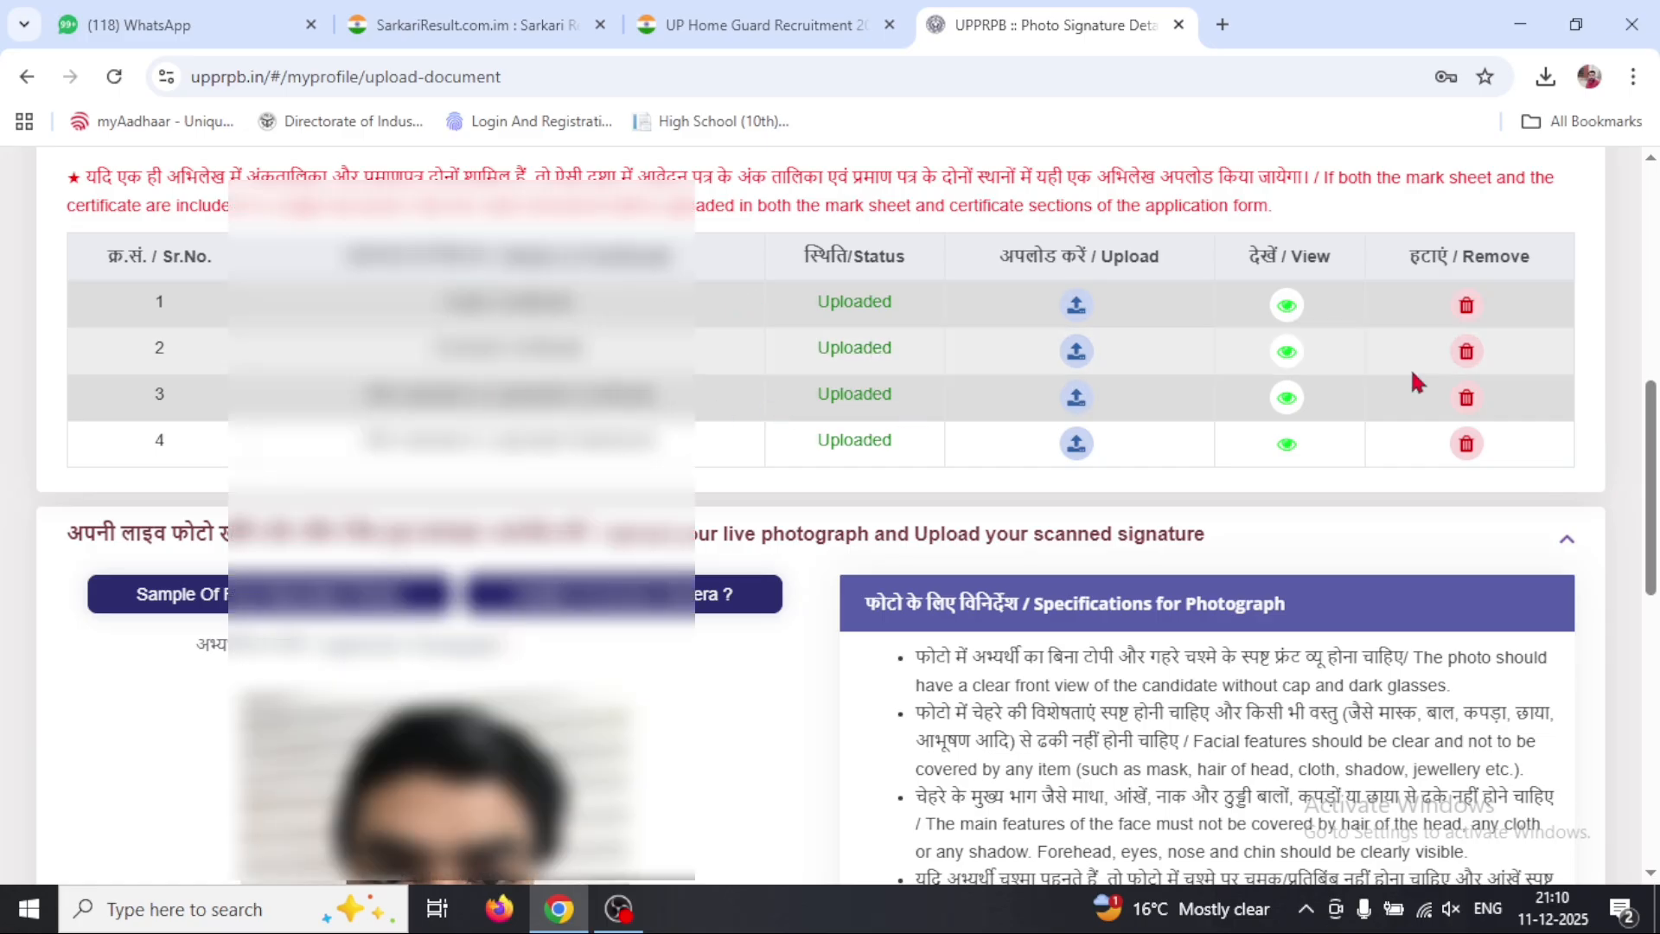
Save the photograph and signature (1000139436.jpg), then go on to the preference page
{"action": "scroll", "coordinate": [1640, 441], "scroll_direction": "down", "scroll_amount": 6}
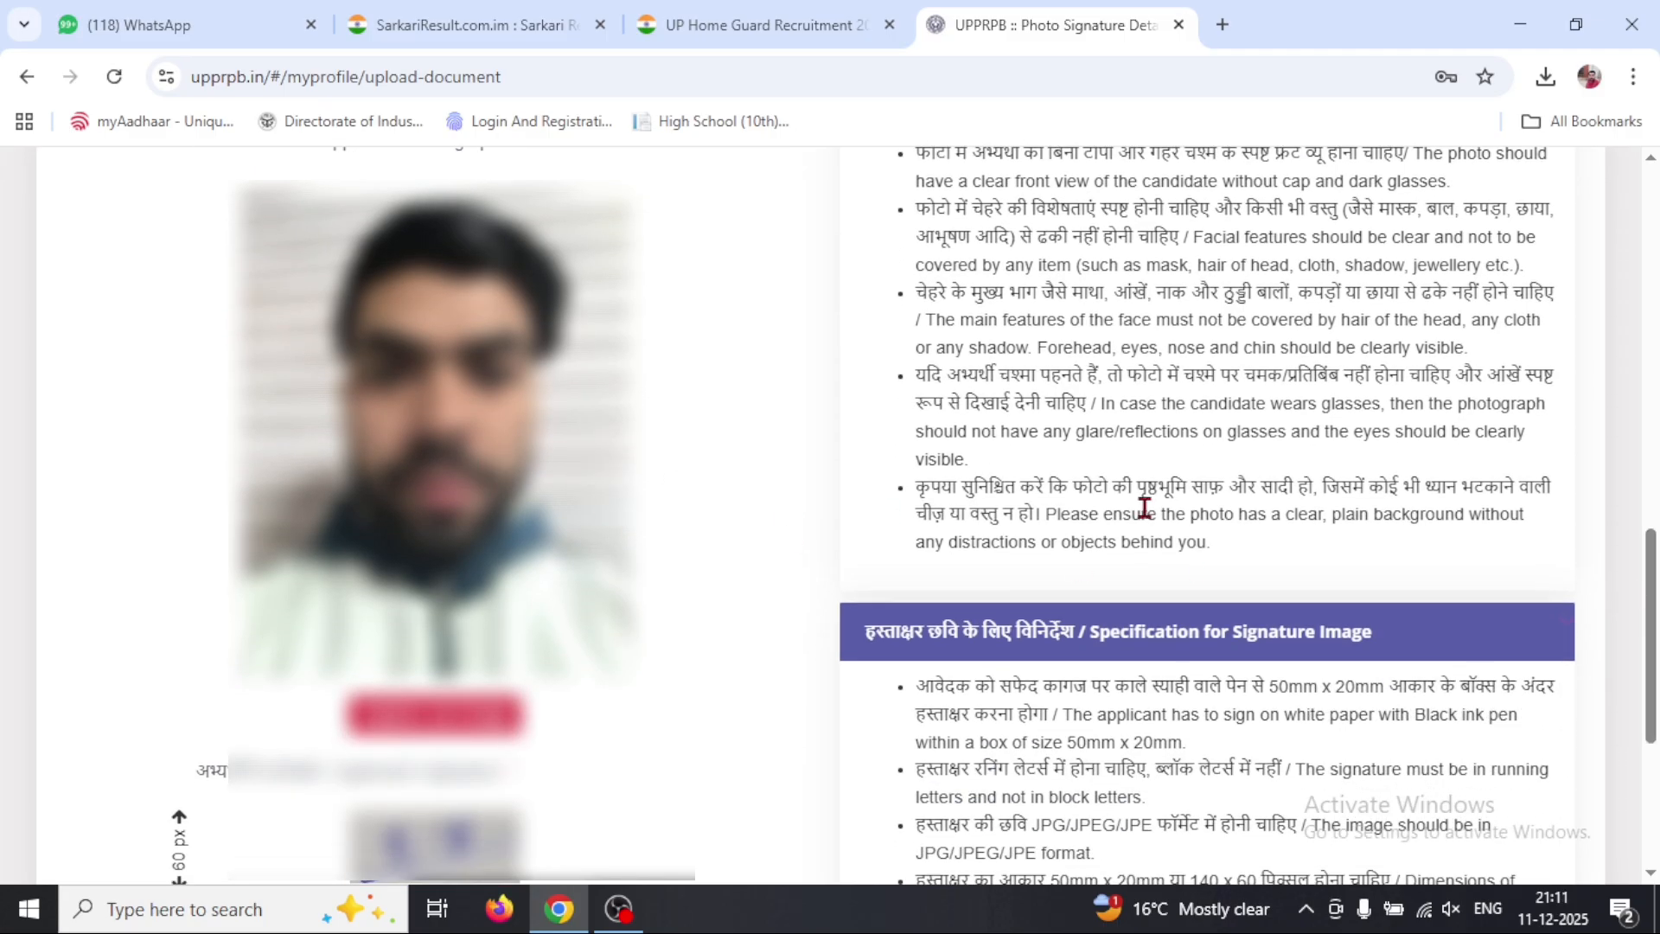
{"action": "scroll", "coordinate": [1124, 606], "scroll_direction": "down", "scroll_amount": 3}
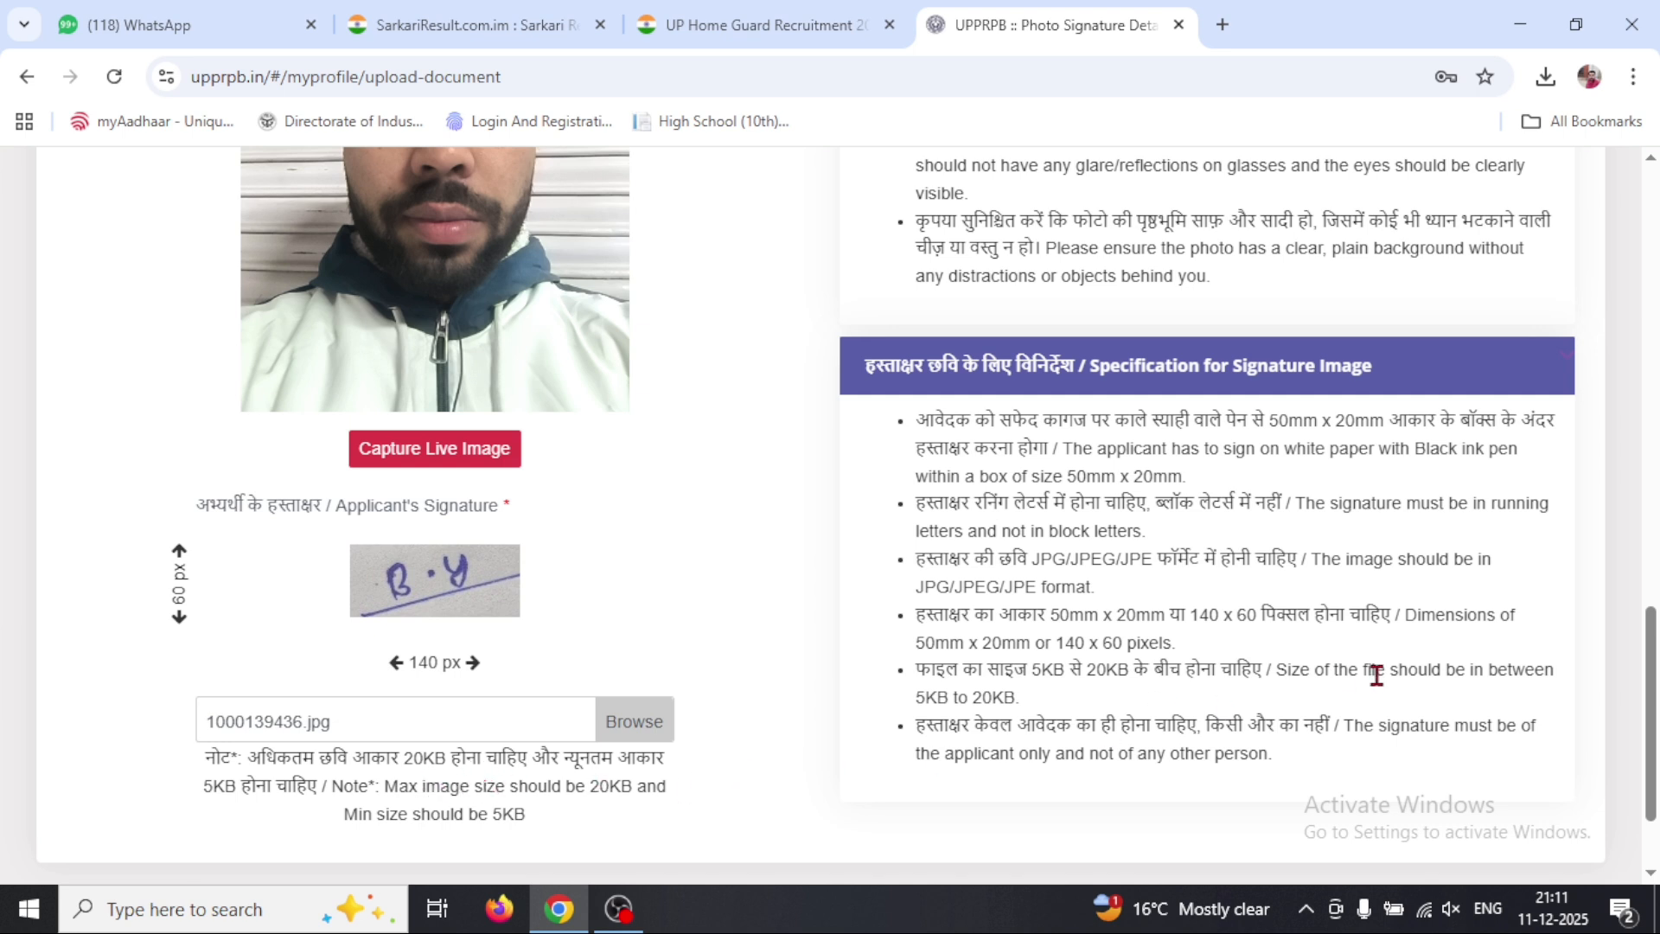
{"action": "left_click_drag", "start_coordinate": [1652, 701], "coordinate": [1658, 746]}
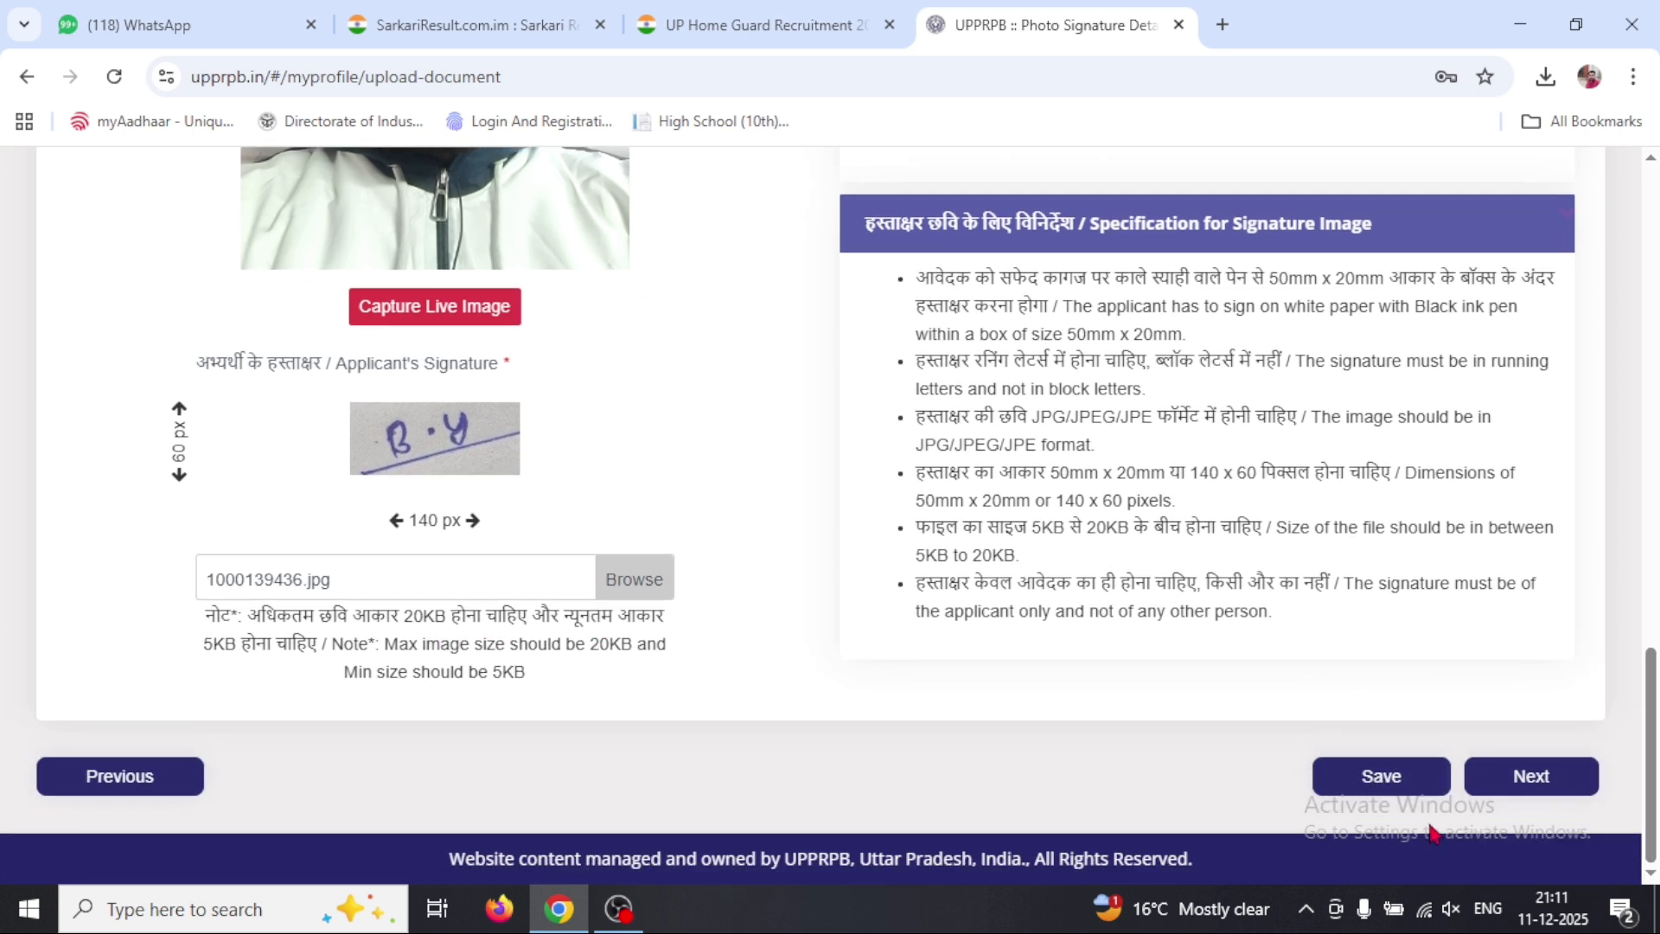
{"action": "left_click", "coordinate": [1407, 787]}
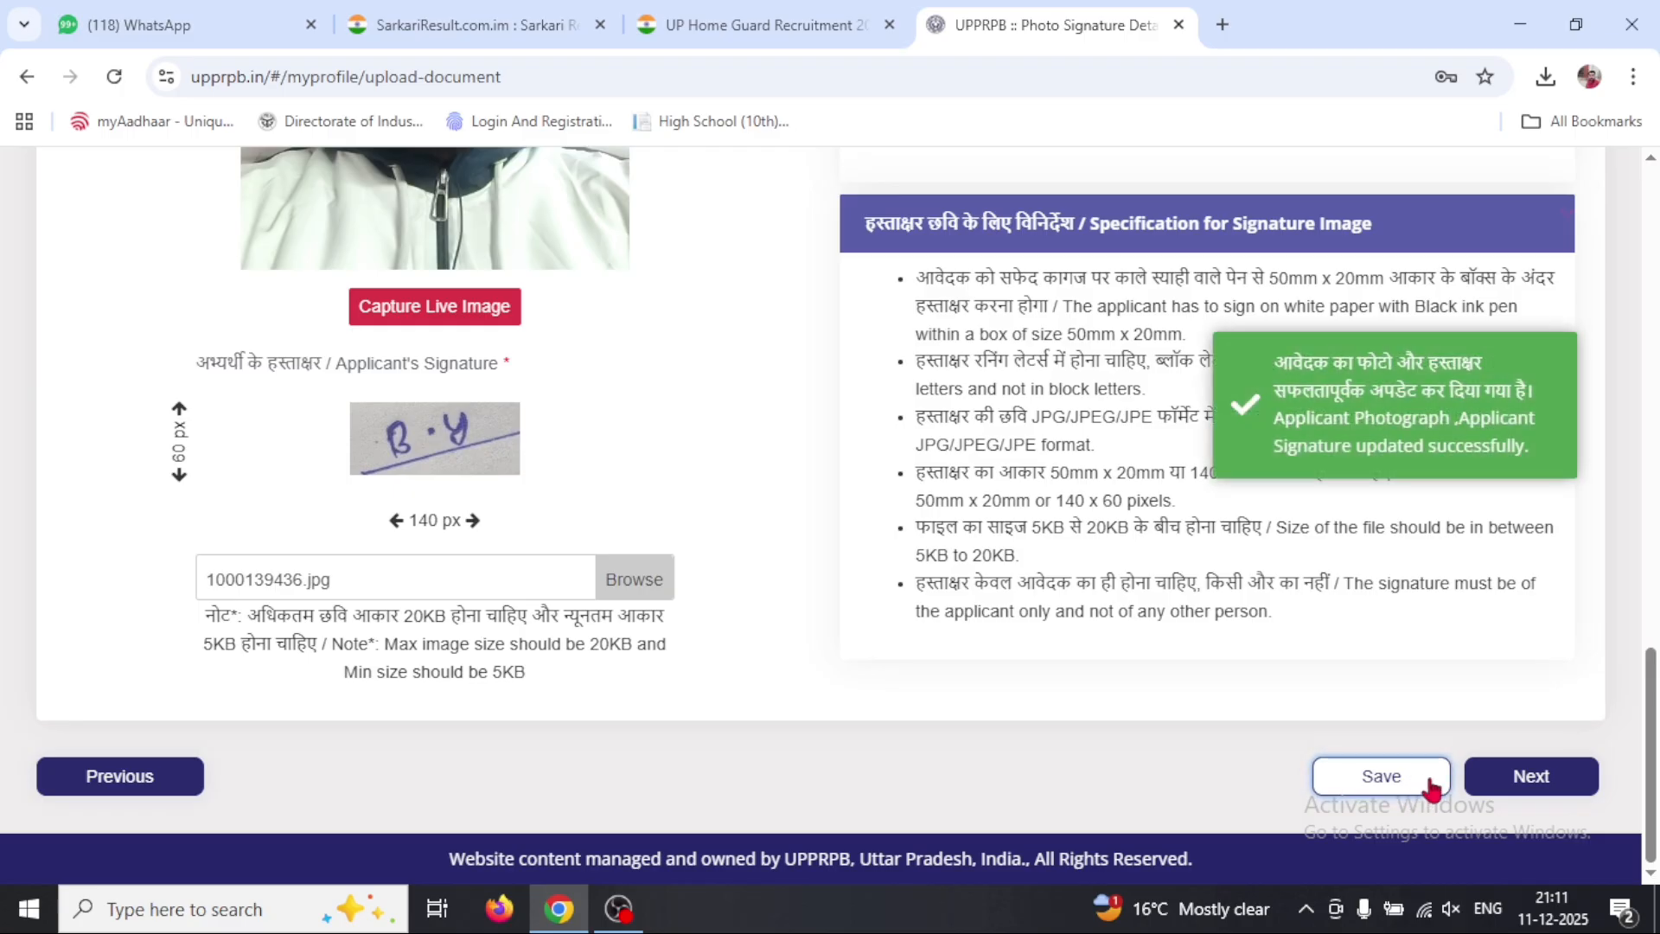
{"action": "left_click", "coordinate": [1497, 789]}
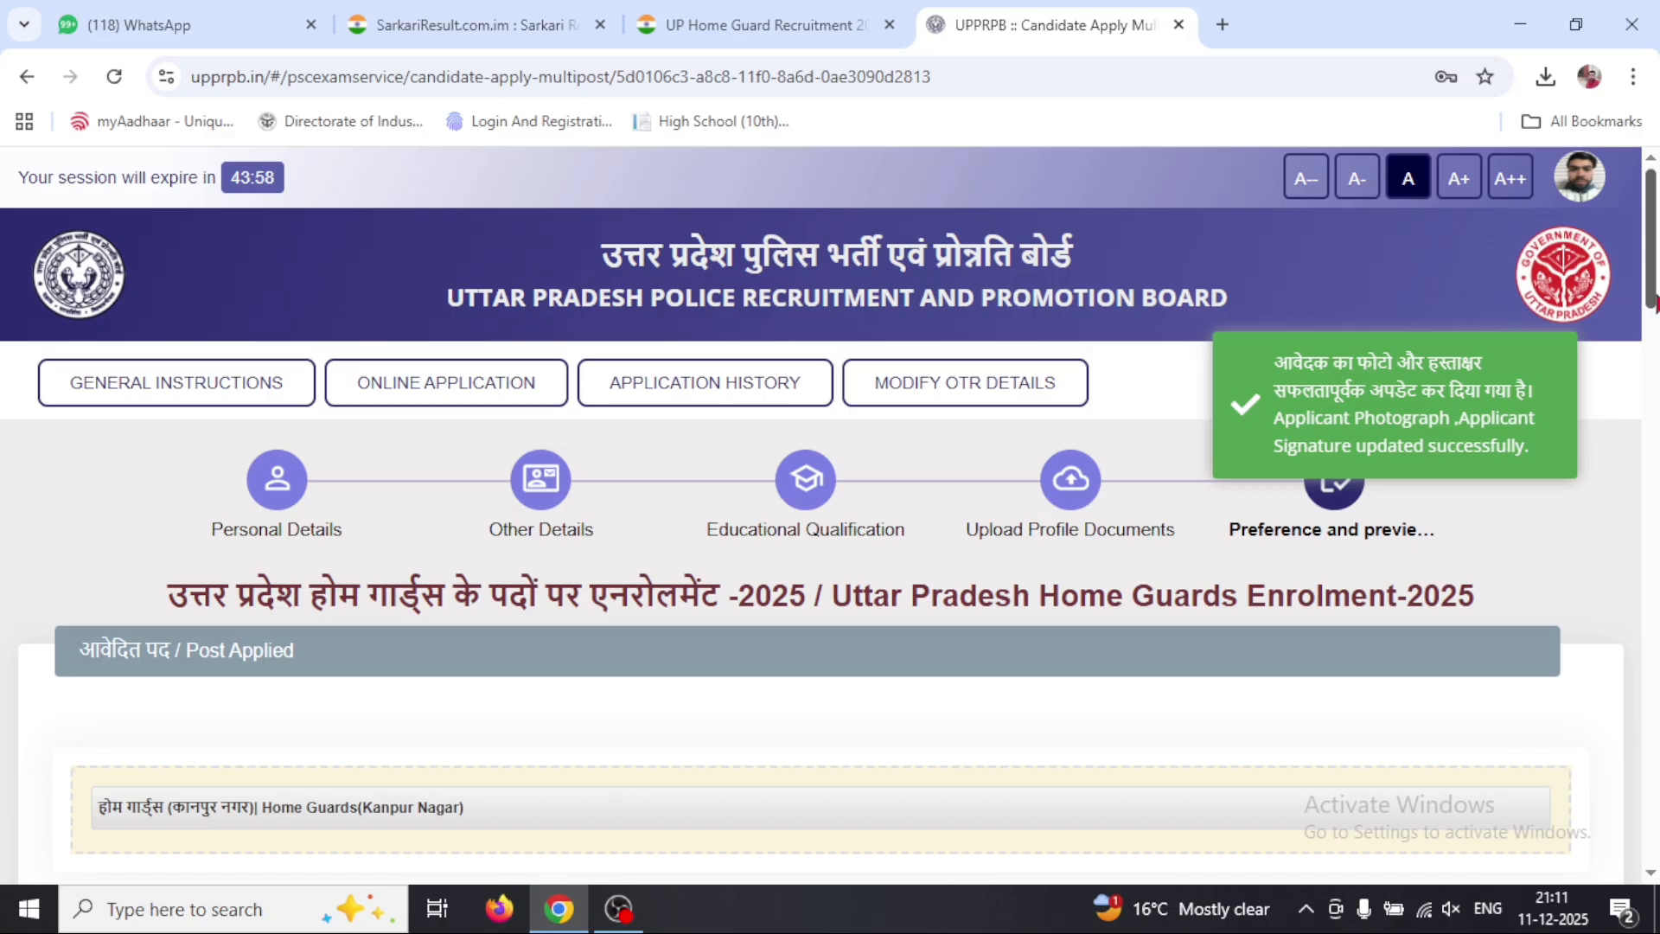
Answer No to India Scout and Guide and to the four-wheeler driving licence question
{"action": "left_click_drag", "start_coordinate": [1654, 302], "coordinate": [1654, 349]}
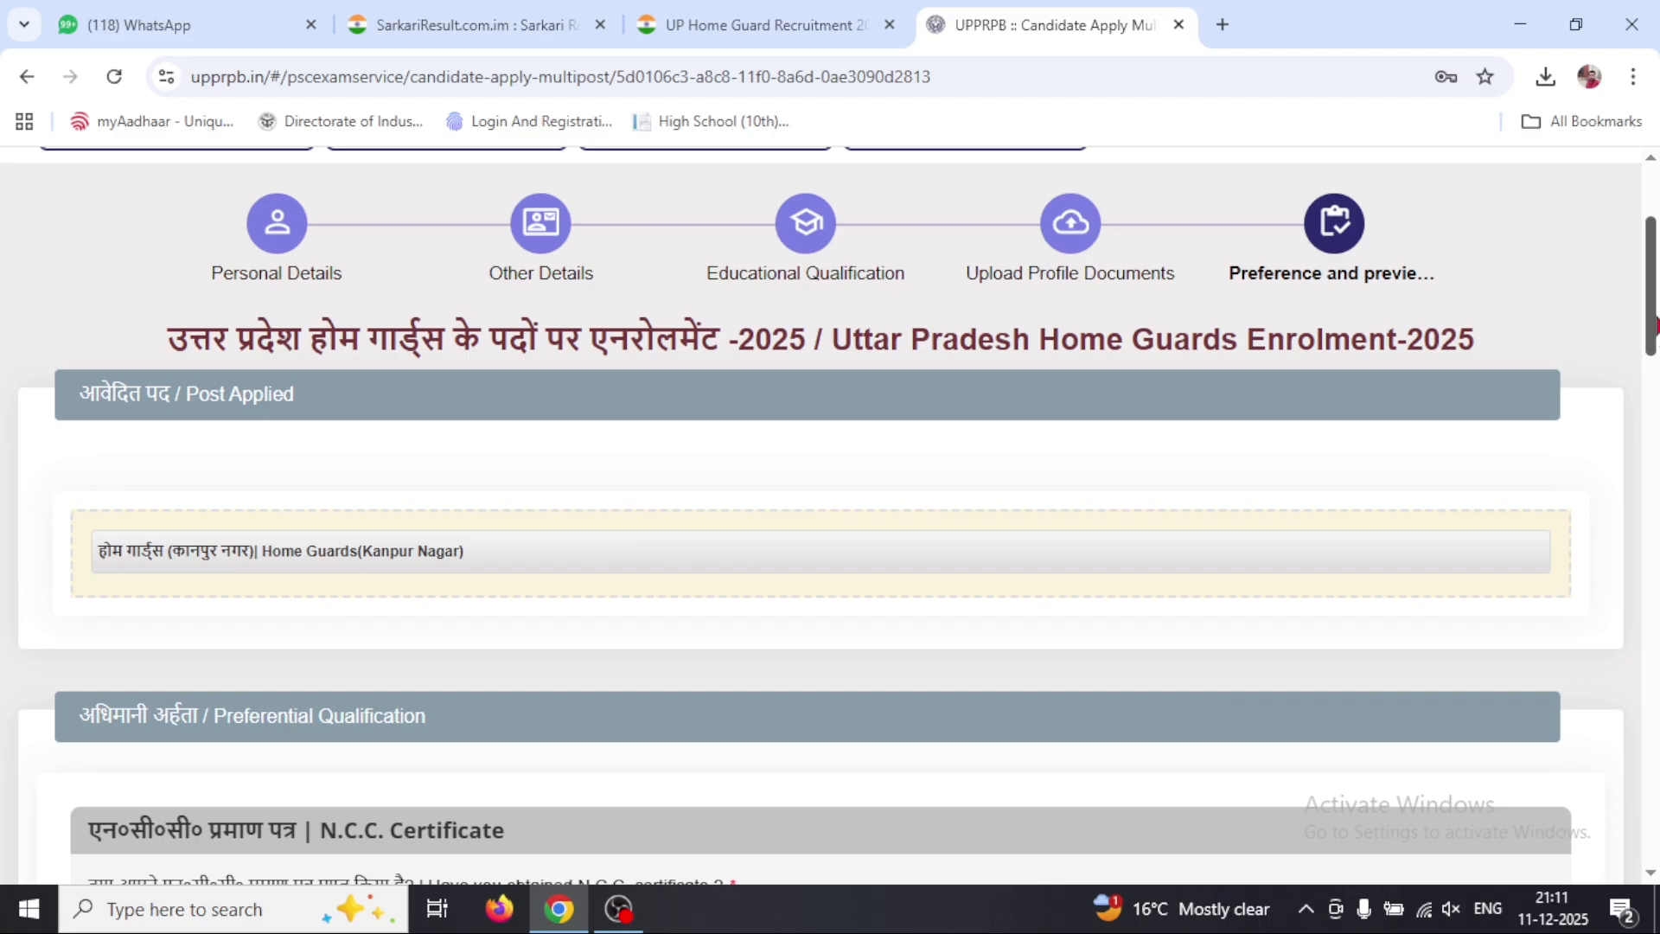
{"action": "left_click_drag", "start_coordinate": [1655, 325], "coordinate": [1655, 441]}
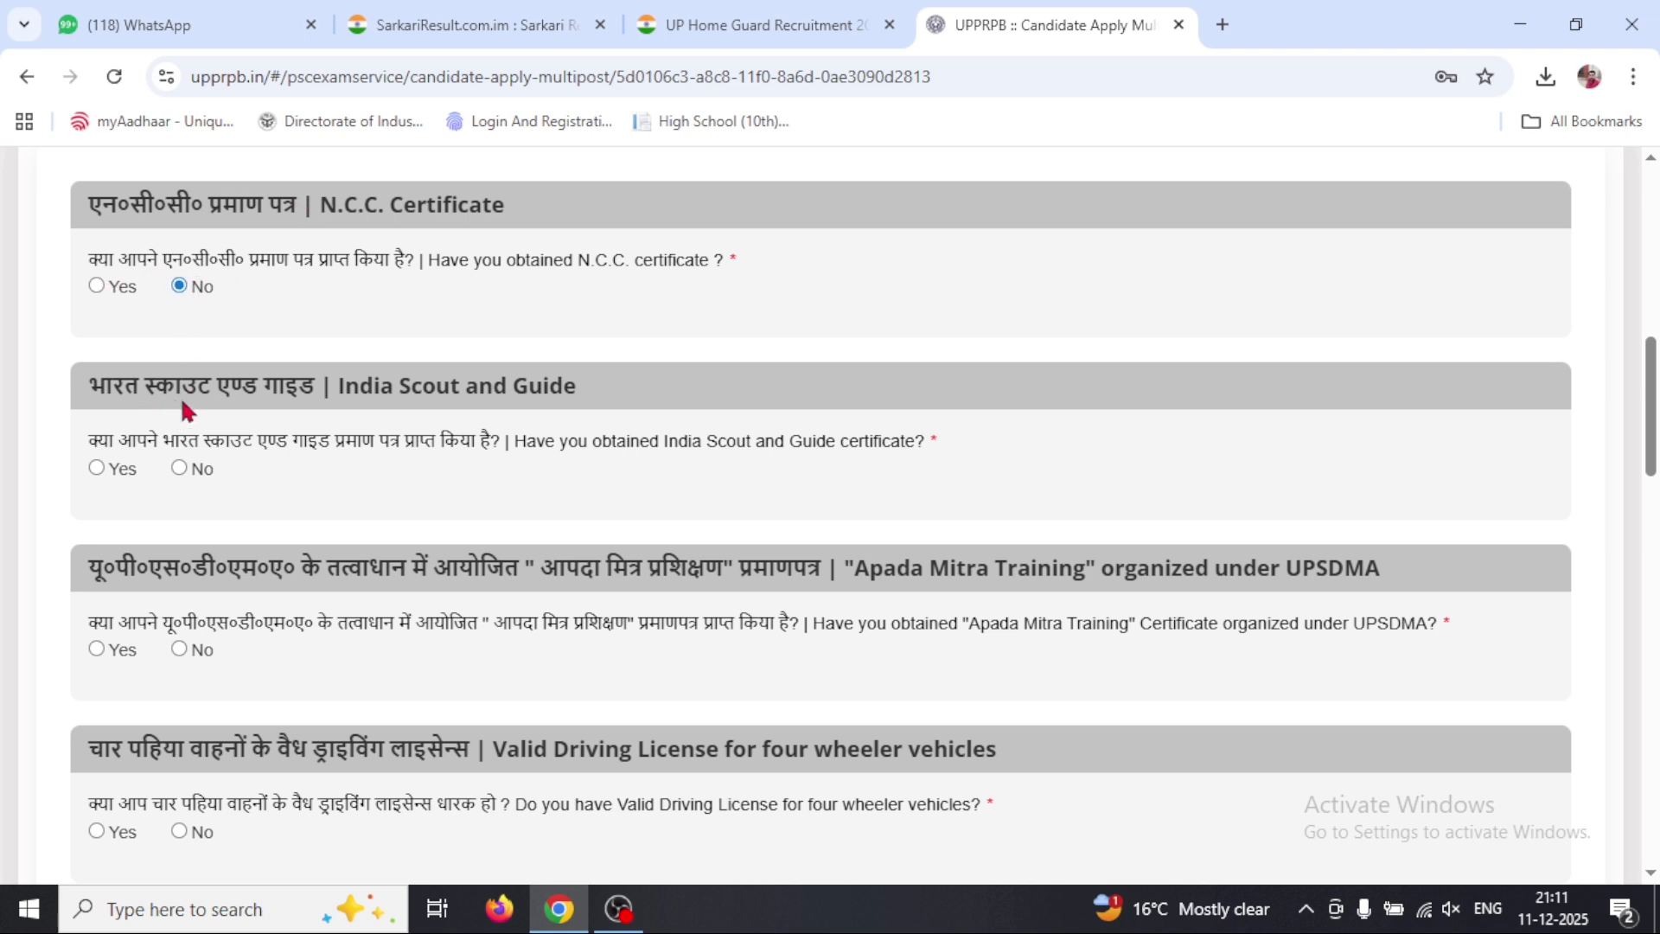
{"action": "left_click", "coordinate": [180, 468]}
{"action": "scroll", "coordinate": [1163, 616], "scroll_direction": "down", "scroll_amount": 4}
{"action": "scroll", "coordinate": [1226, 579], "scroll_direction": "up", "scroll_amount": 1}
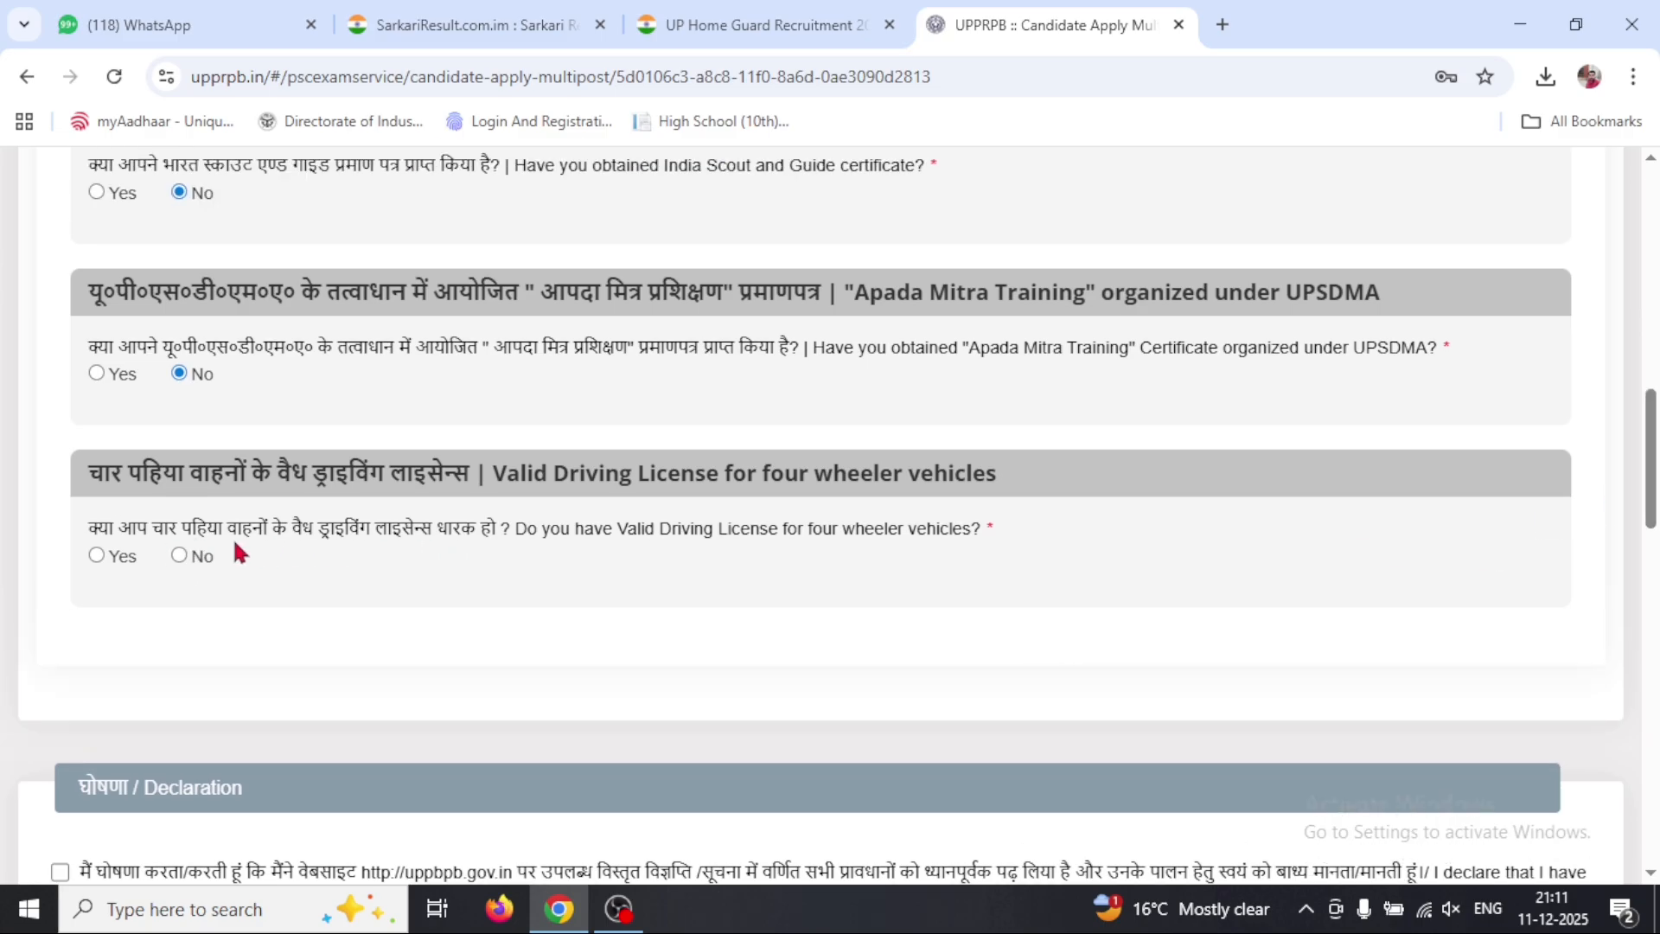
{"action": "left_click", "coordinate": [181, 557]}
{"action": "left_click_drag", "start_coordinate": [1650, 499], "coordinate": [1631, 591]}
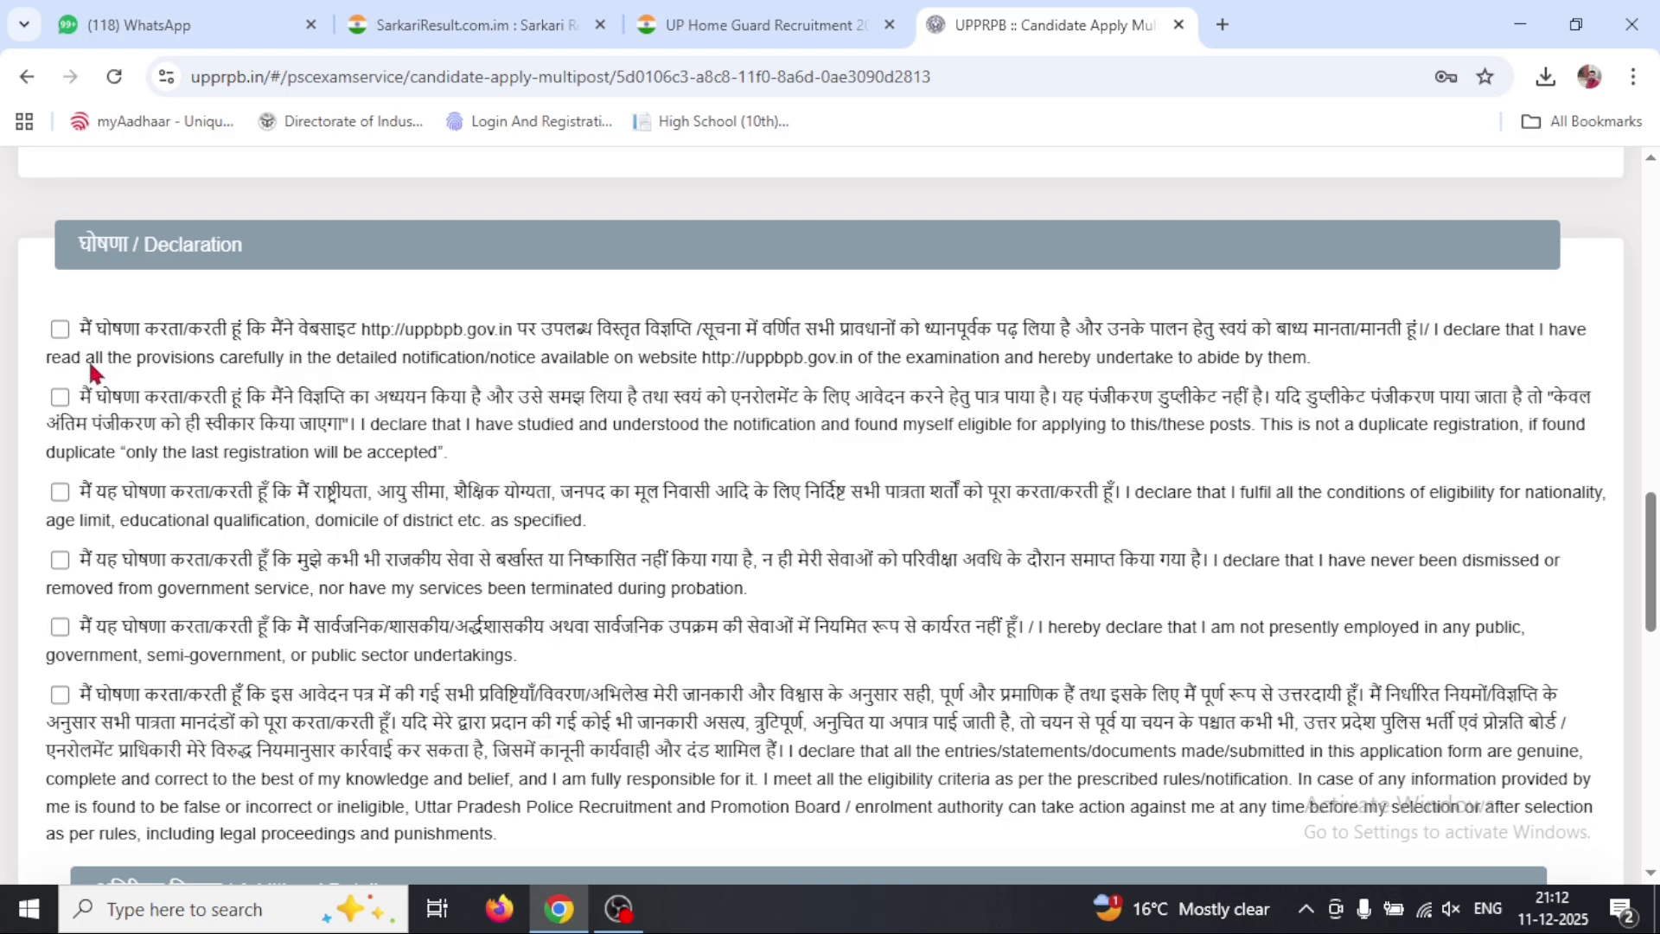
Tick each of the Declaration checkboxes accepting the statements
{"action": "left_click", "coordinate": [60, 493]}
{"action": "left_click", "coordinate": [59, 560]}
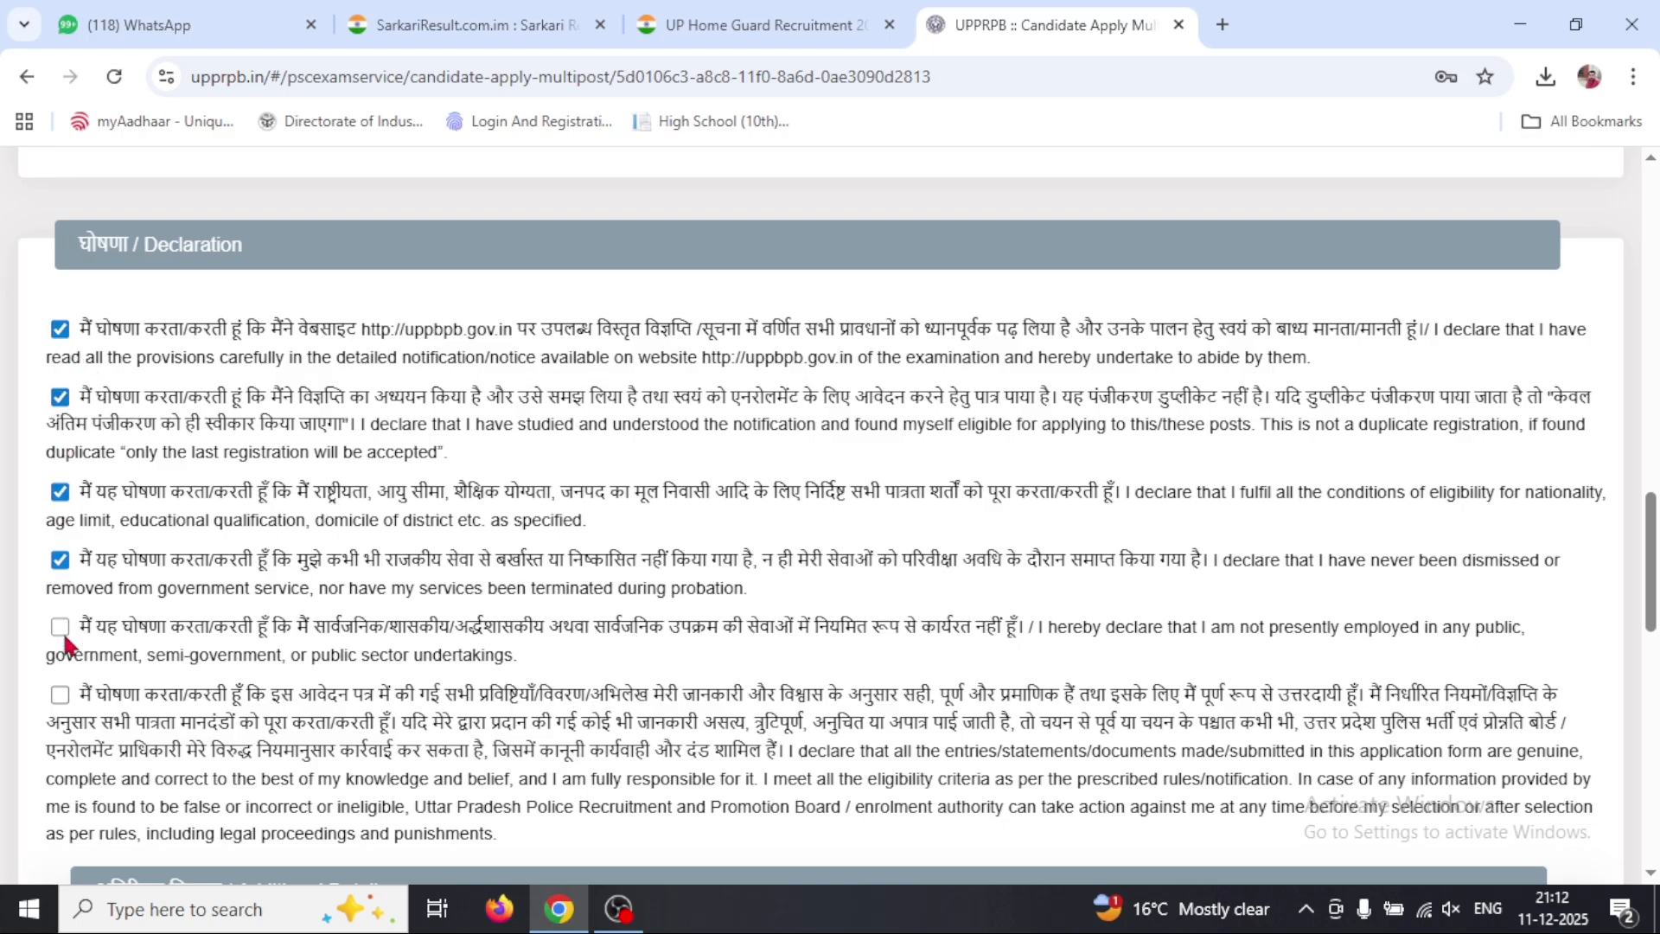
{"action": "left_click", "coordinate": [60, 627]}
{"action": "left_click", "coordinate": [59, 694]}
{"action": "scroll", "coordinate": [117, 689], "scroll_direction": "down", "scroll_amount": 5}
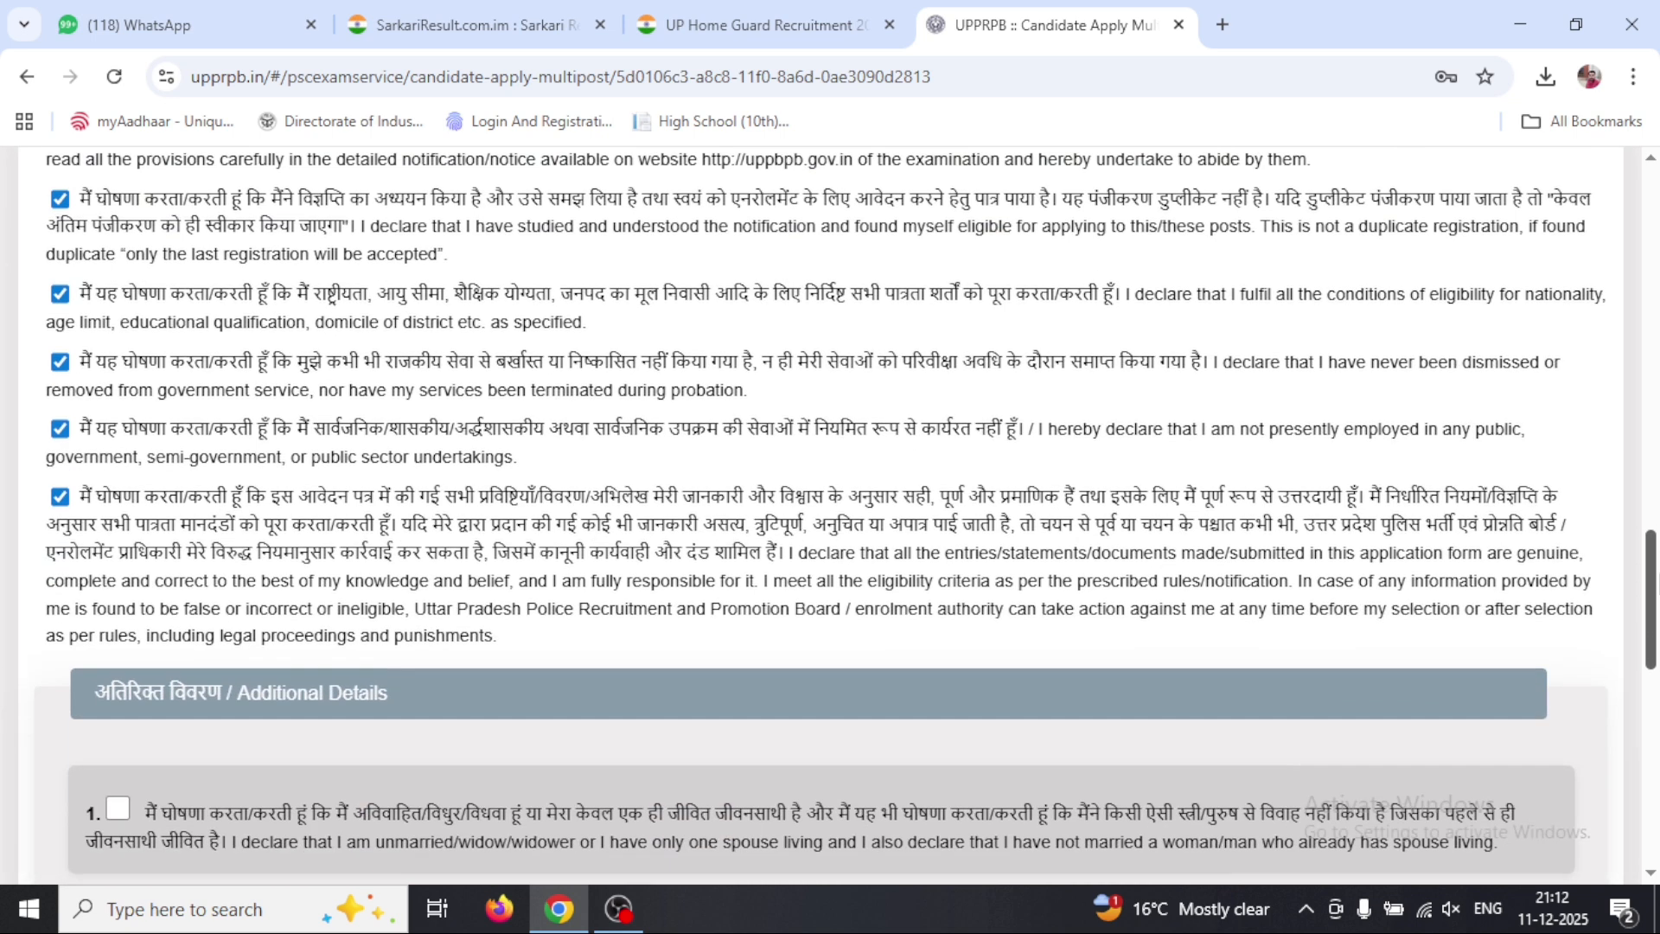
{"action": "scroll", "coordinate": [770, 516], "scroll_direction": "down", "scroll_amount": 3}
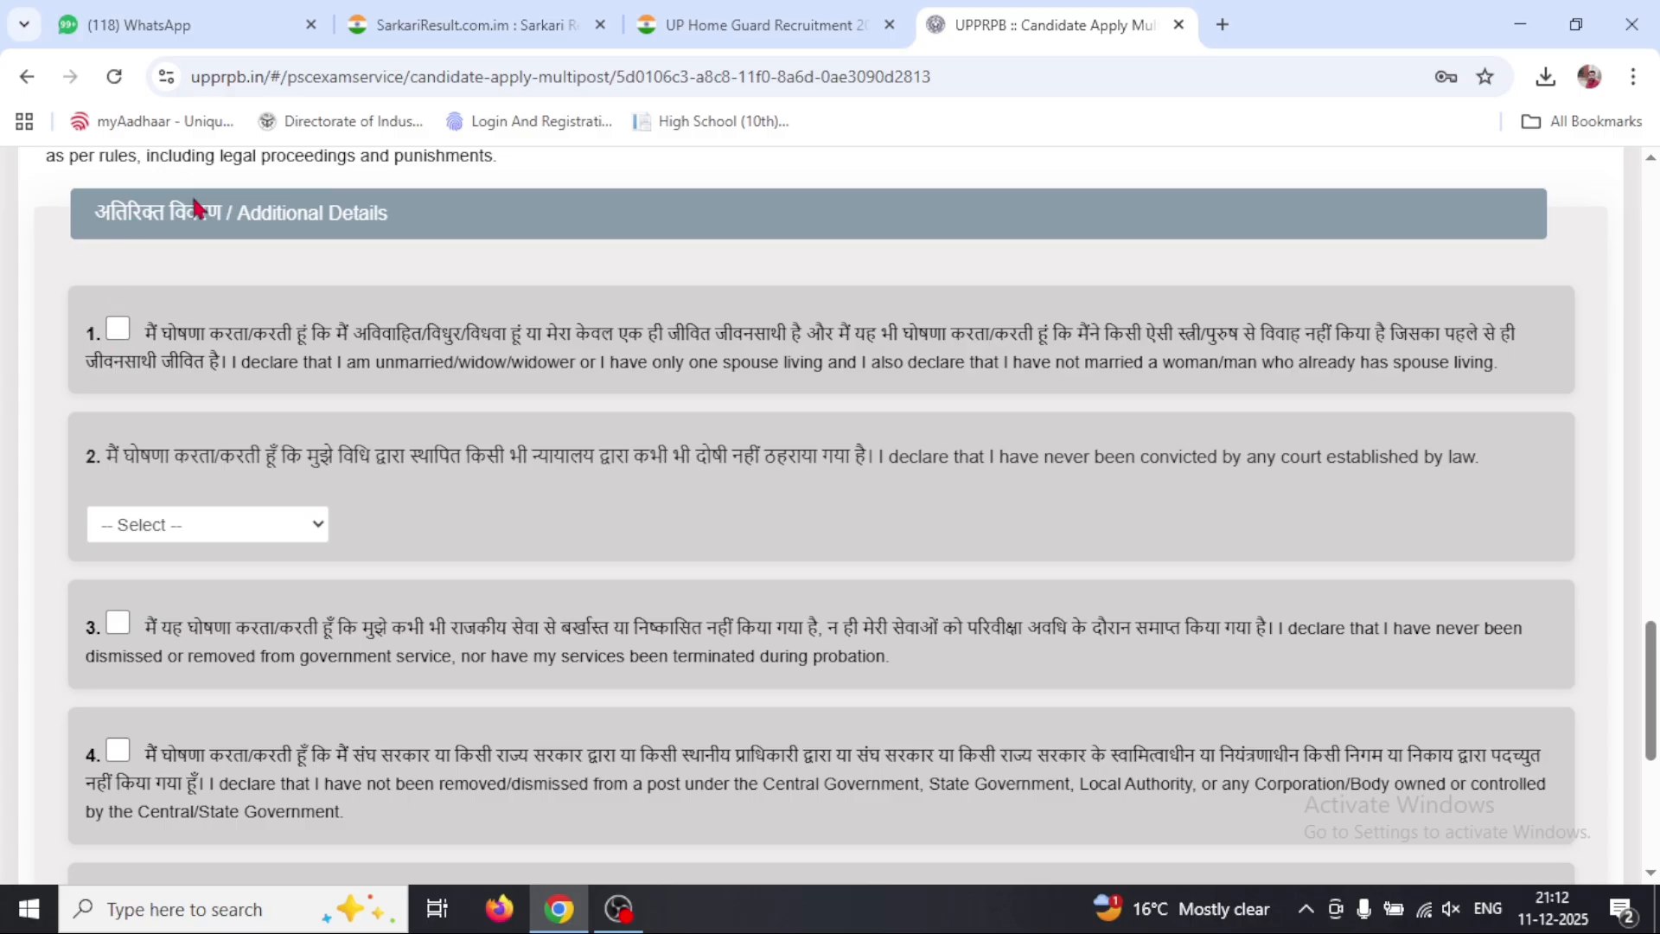
Tick Additional Details declarations 1, 3 and 4, and answer Yes to declaration 2
{"action": "left_click", "coordinate": [120, 331]}
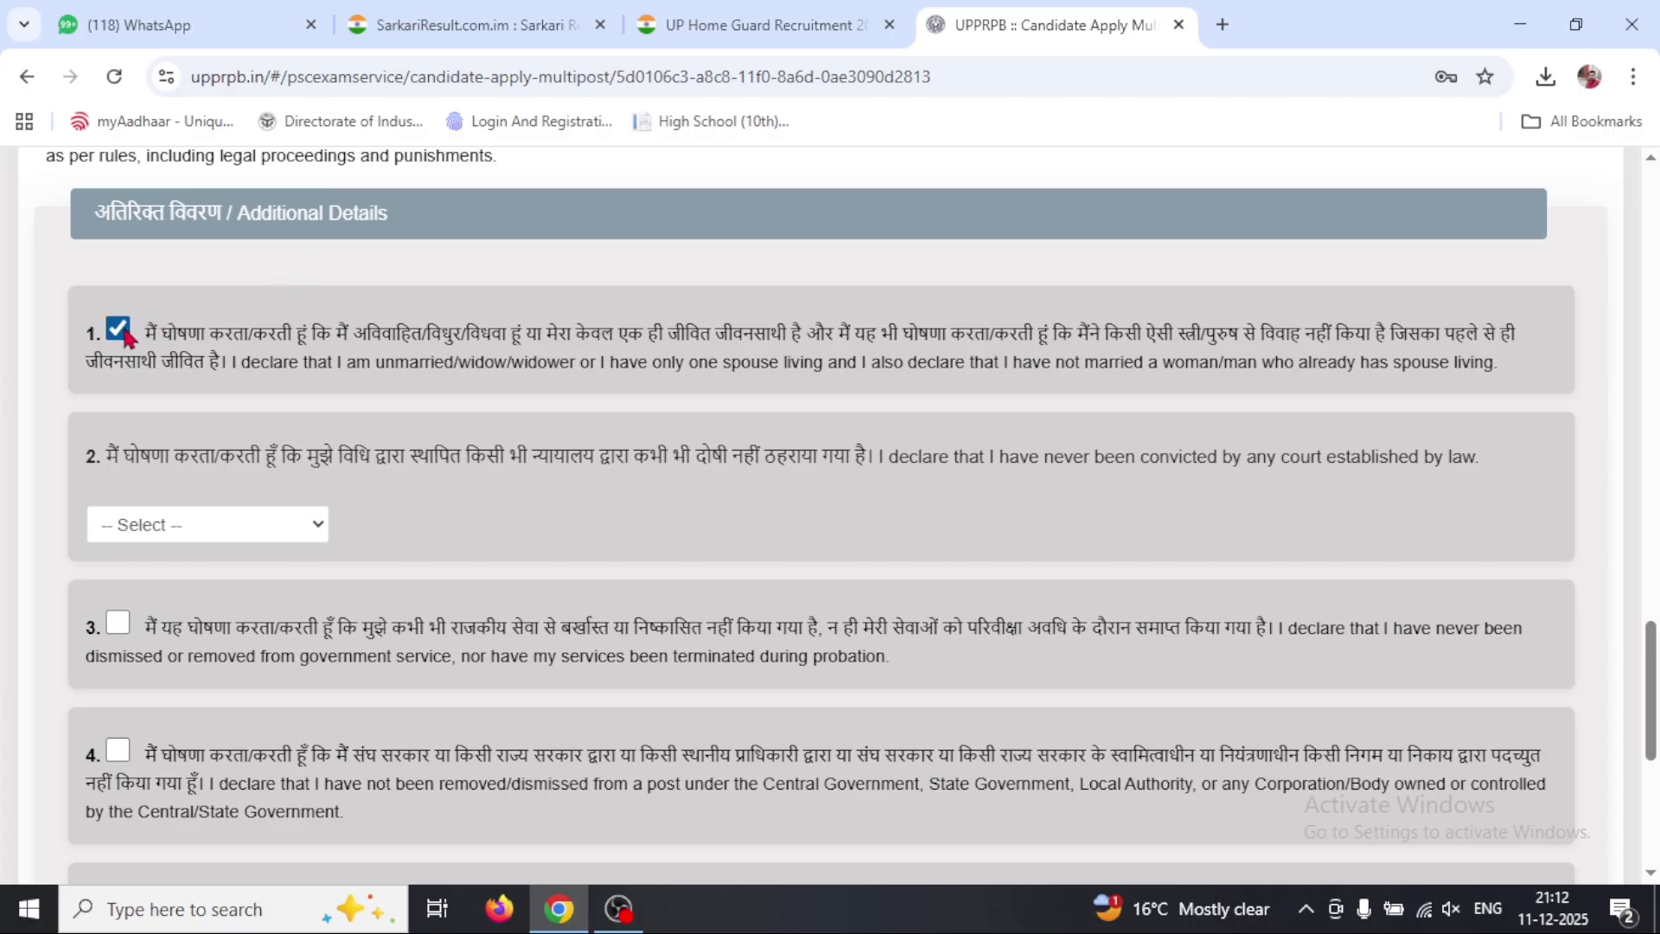
{"action": "left_click", "coordinate": [181, 523]}
{"action": "left_click", "coordinate": [149, 585]}
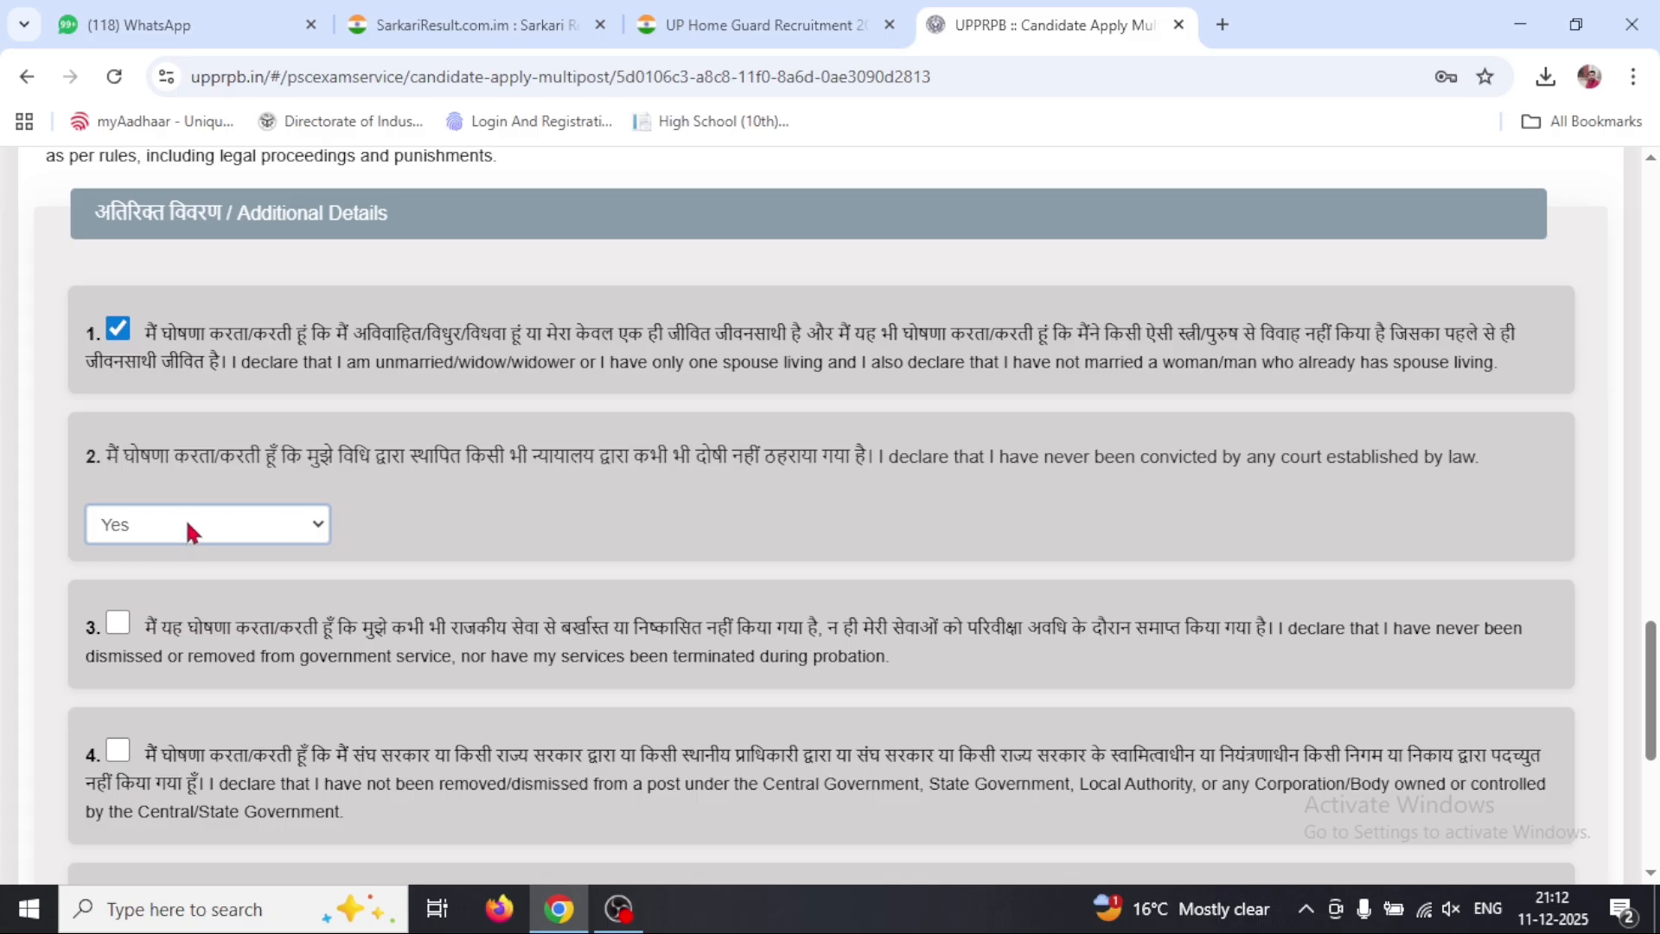
{"action": "left_click", "coordinate": [118, 623]}
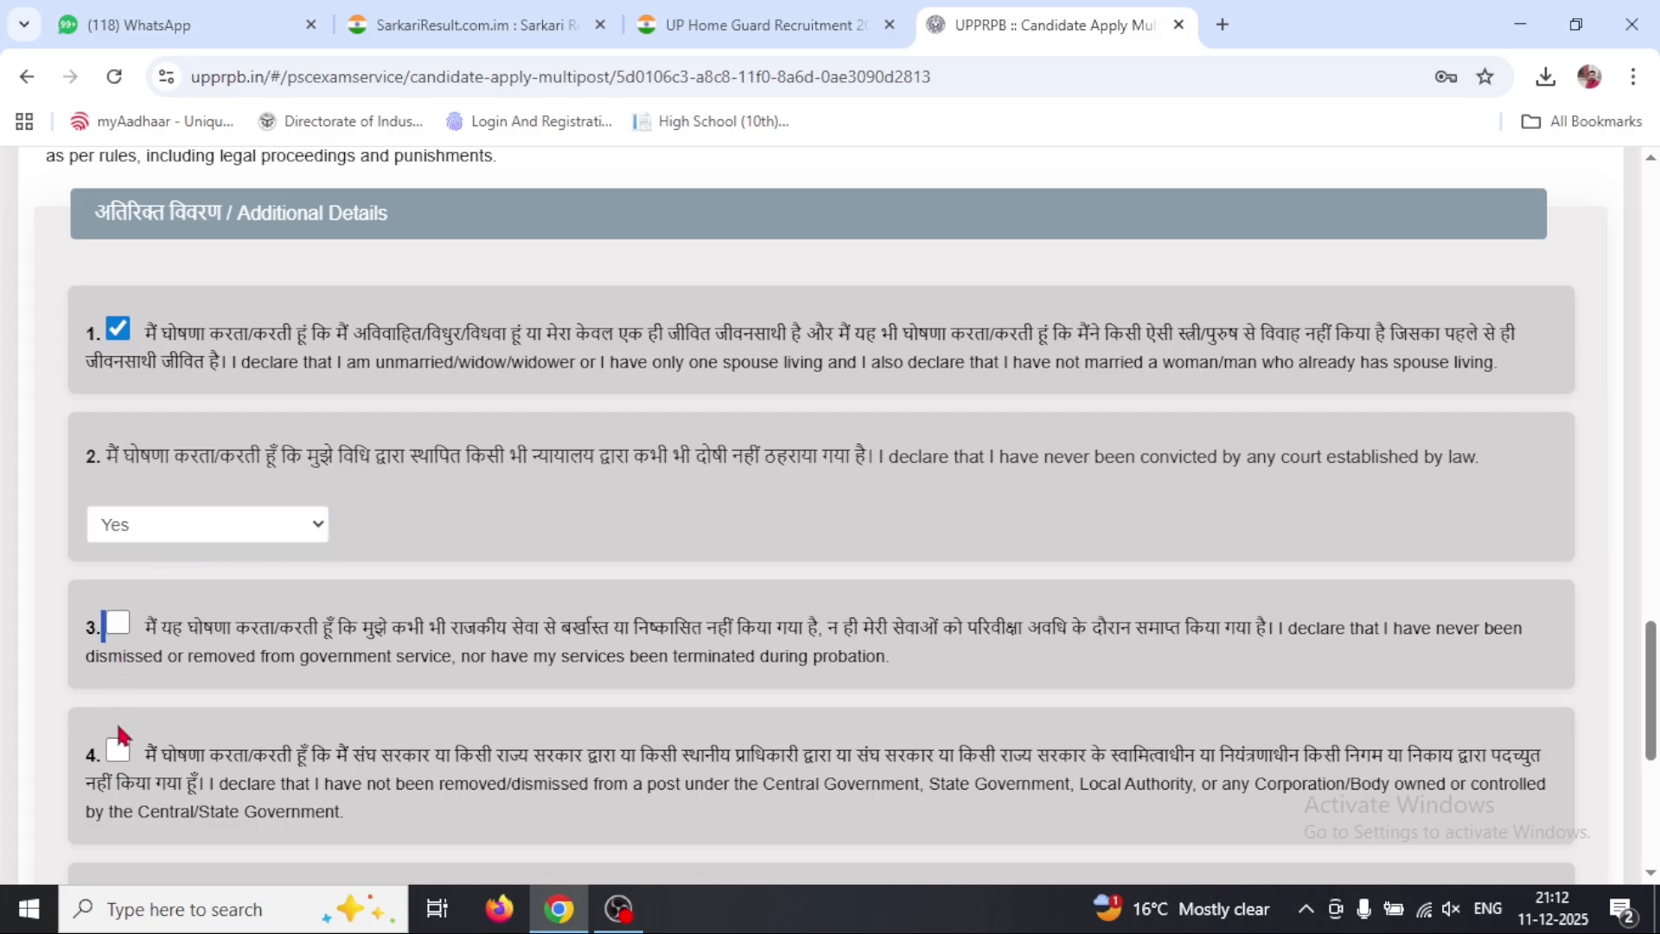
{"action": "left_click", "coordinate": [118, 749]}
{"action": "left_click", "coordinate": [117, 623]}
Answer Yes to declaration 5 and set the Place field to KANPUR NAGAR
{"action": "scroll", "coordinate": [1650, 692], "scroll_direction": "down", "scroll_amount": 5}
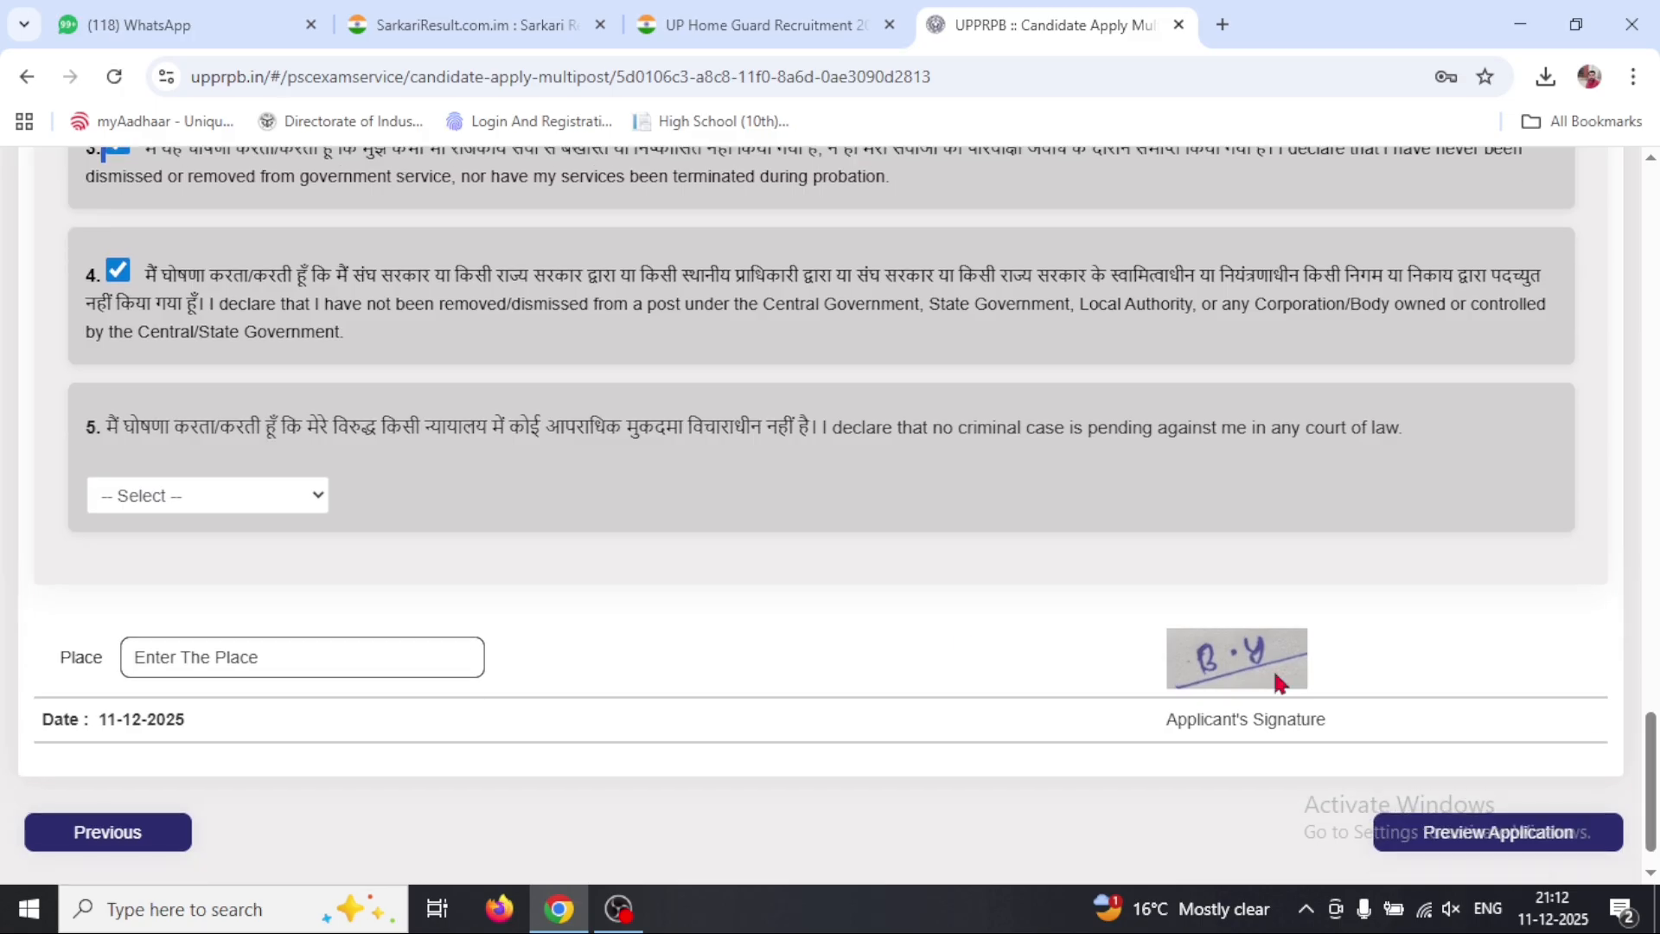
{"action": "left_click", "coordinate": [192, 488]}
{"action": "left_click", "coordinate": [166, 556]}
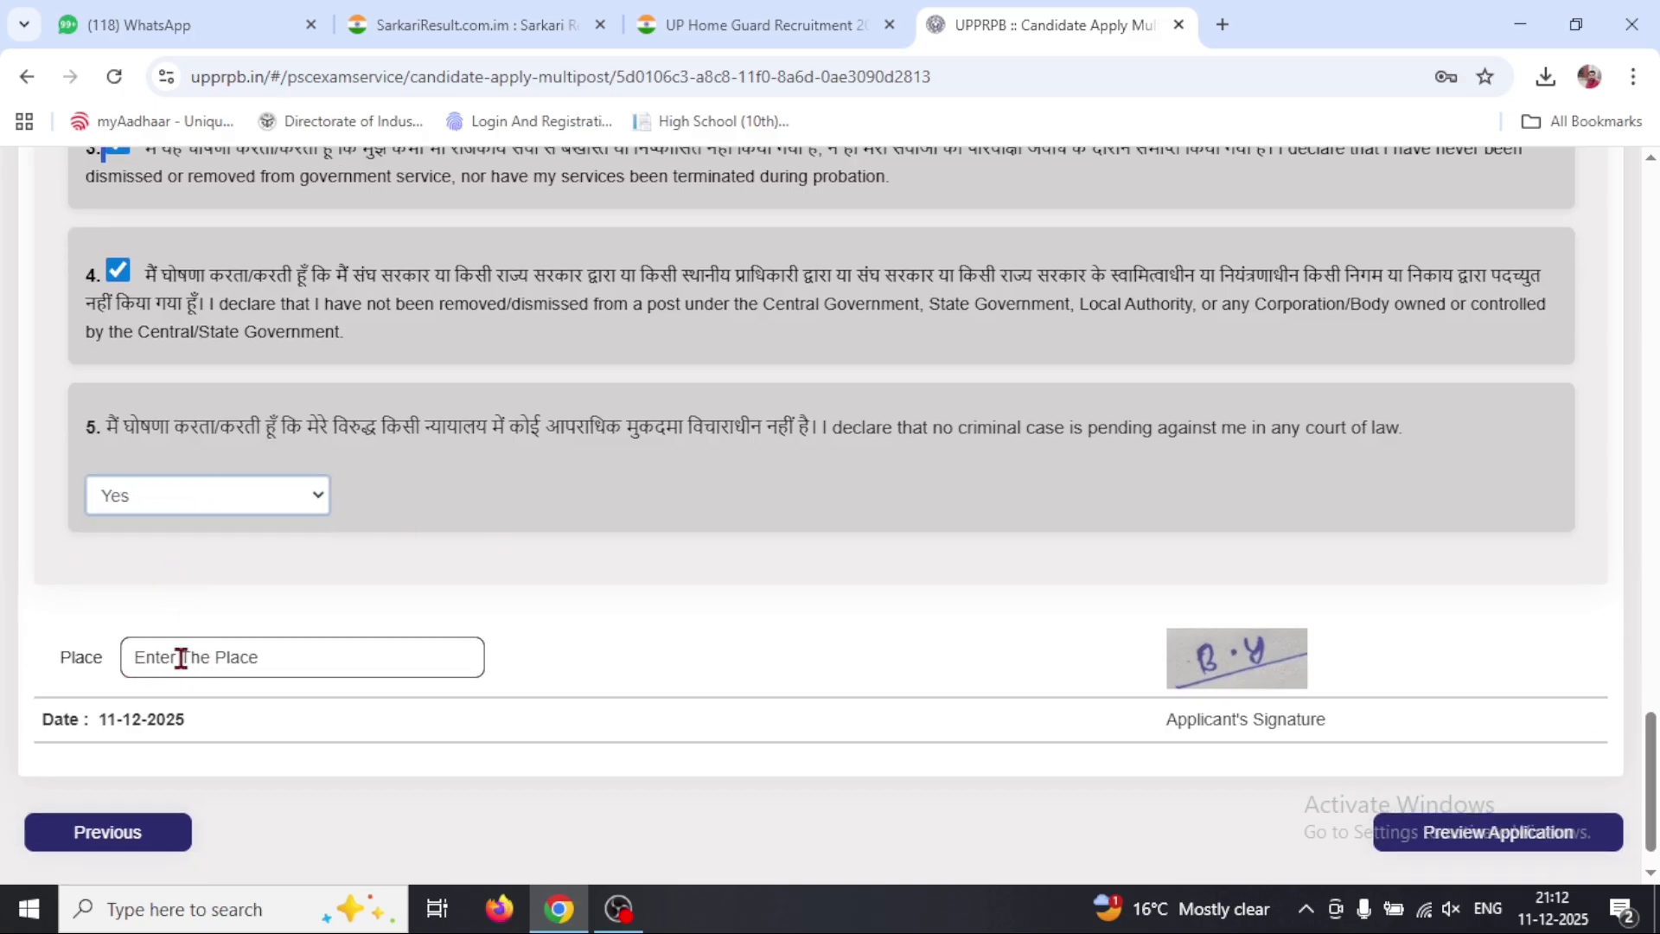
{"action": "left_click", "coordinate": [208, 663]}
{"action": "type", "text": "KA"}
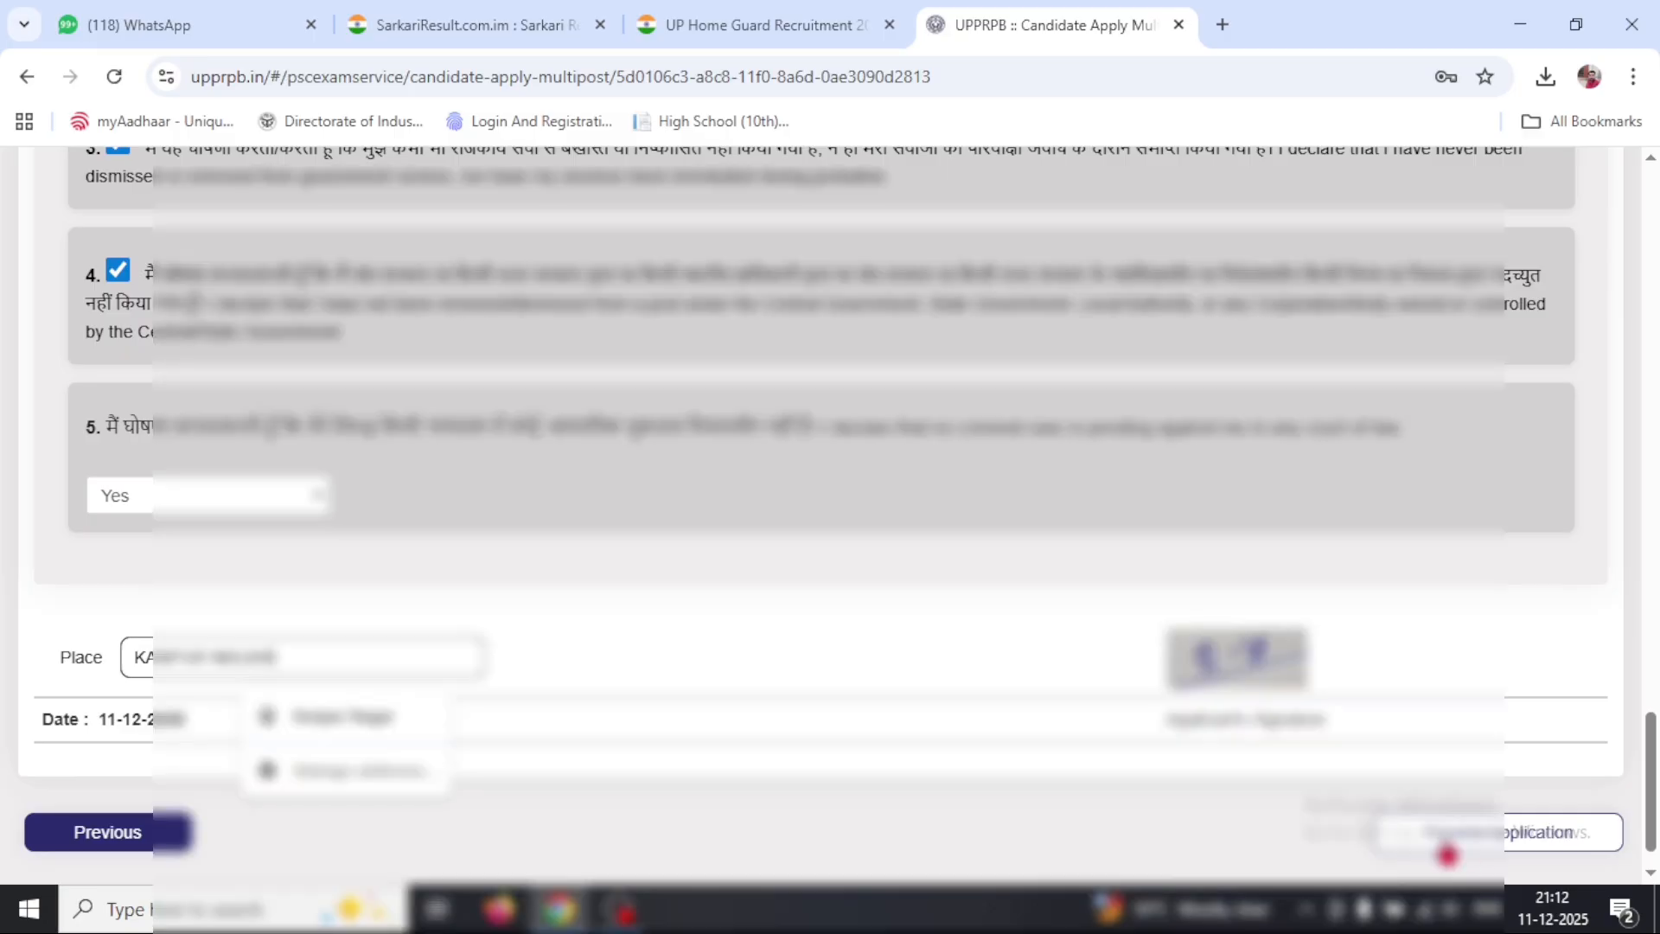
Preview the full Home Guards application, scroll through it, and submit it
{"action": "left_click", "coordinate": [1447, 851]}
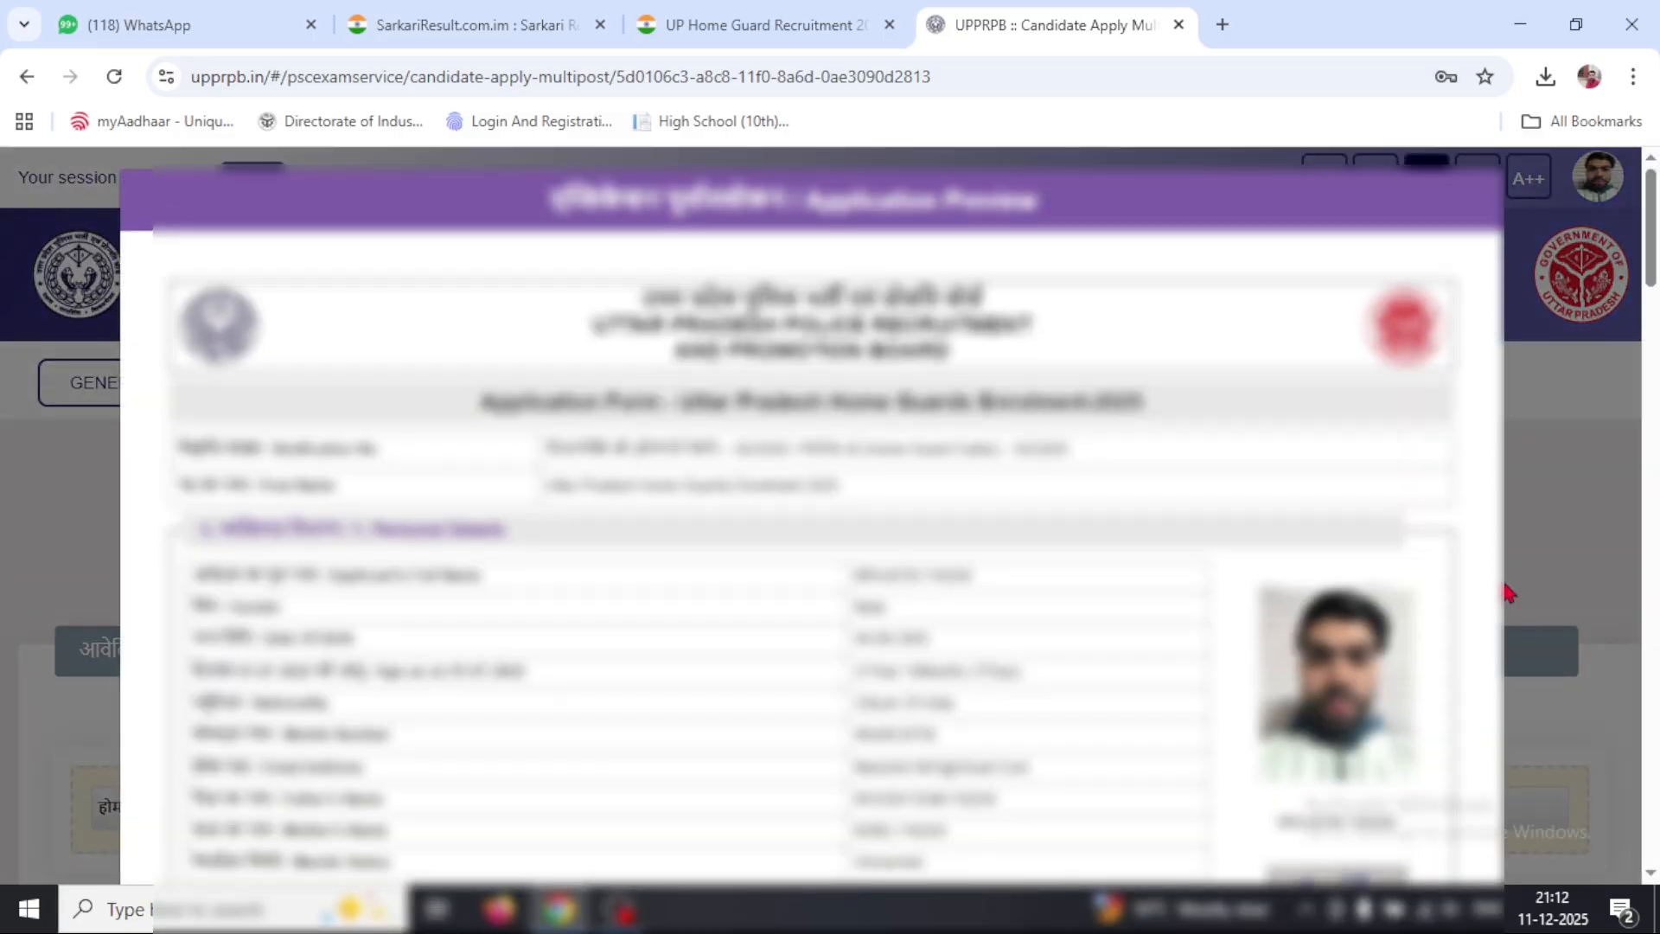
{"action": "scroll", "coordinate": [812, 519], "scroll_direction": "down", "scroll_amount": 1}
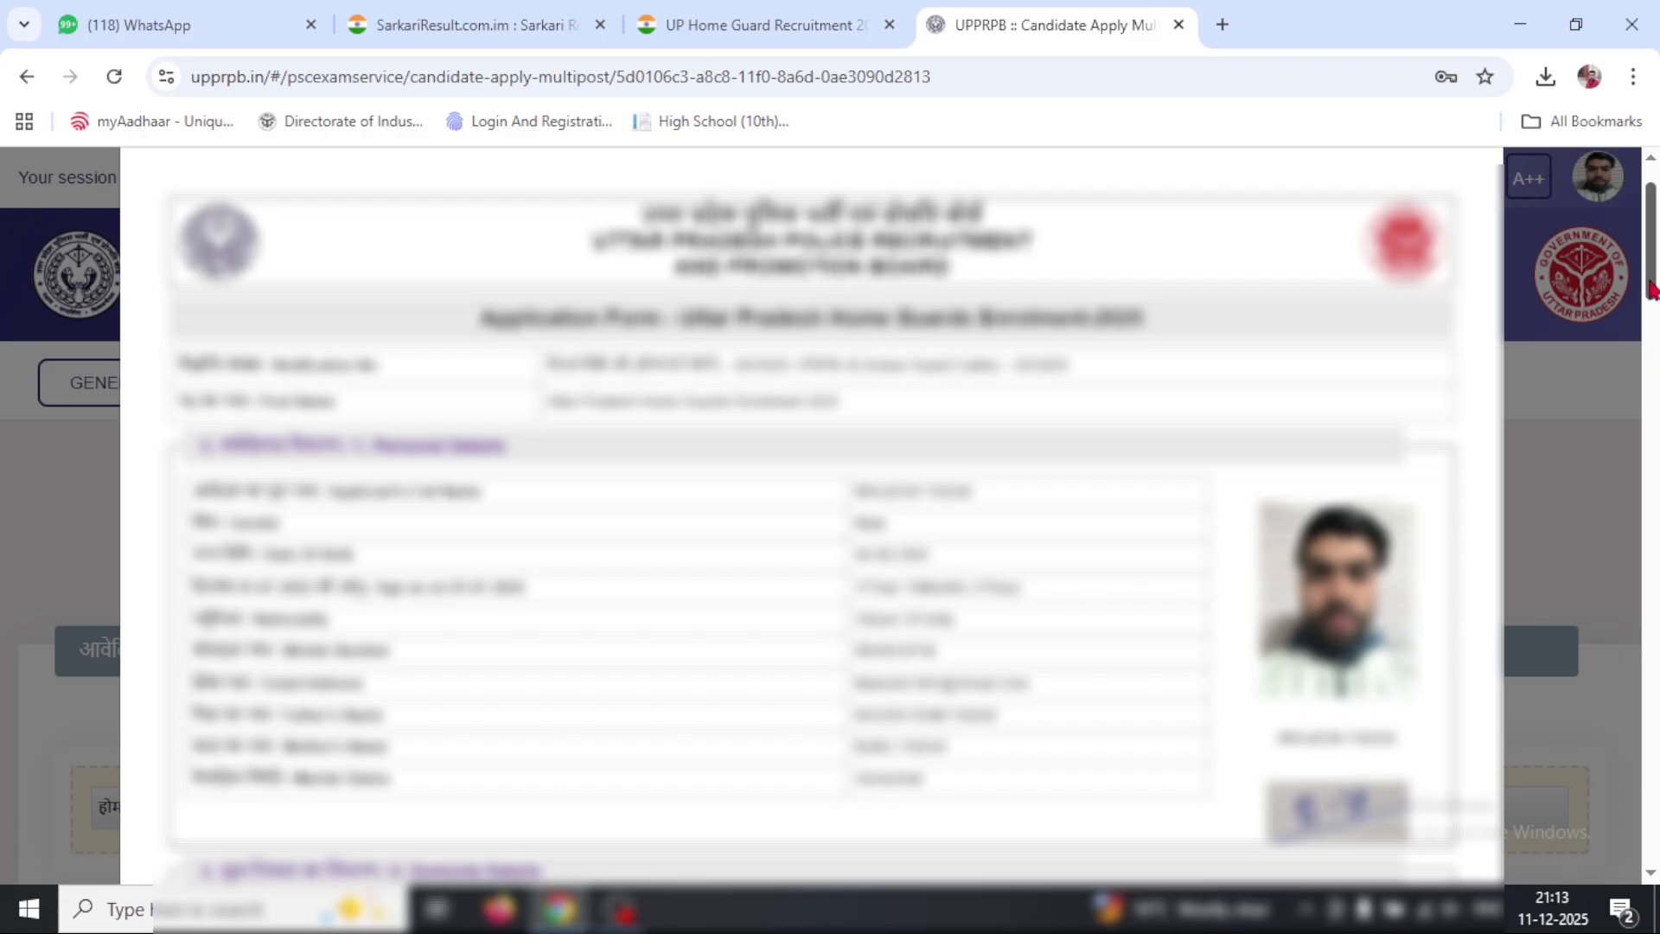
{"action": "left_click_drag", "start_coordinate": [1652, 290], "coordinate": [1653, 363]}
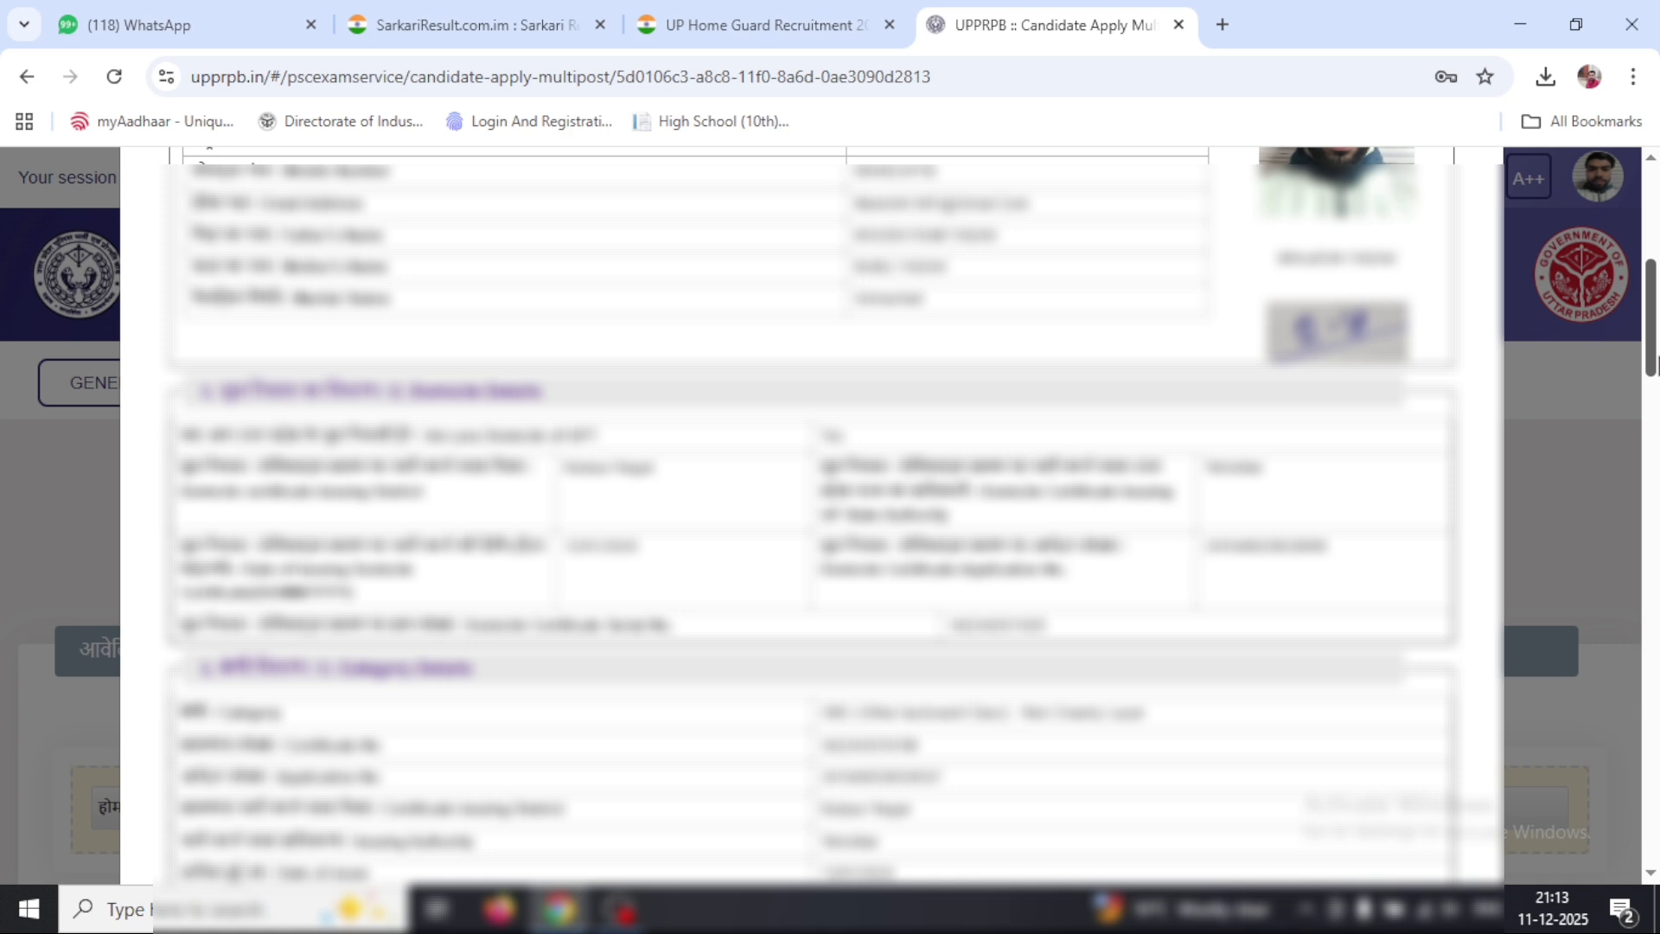
{"action": "left_click_drag", "start_coordinate": [1653, 363], "coordinate": [1613, 530]}
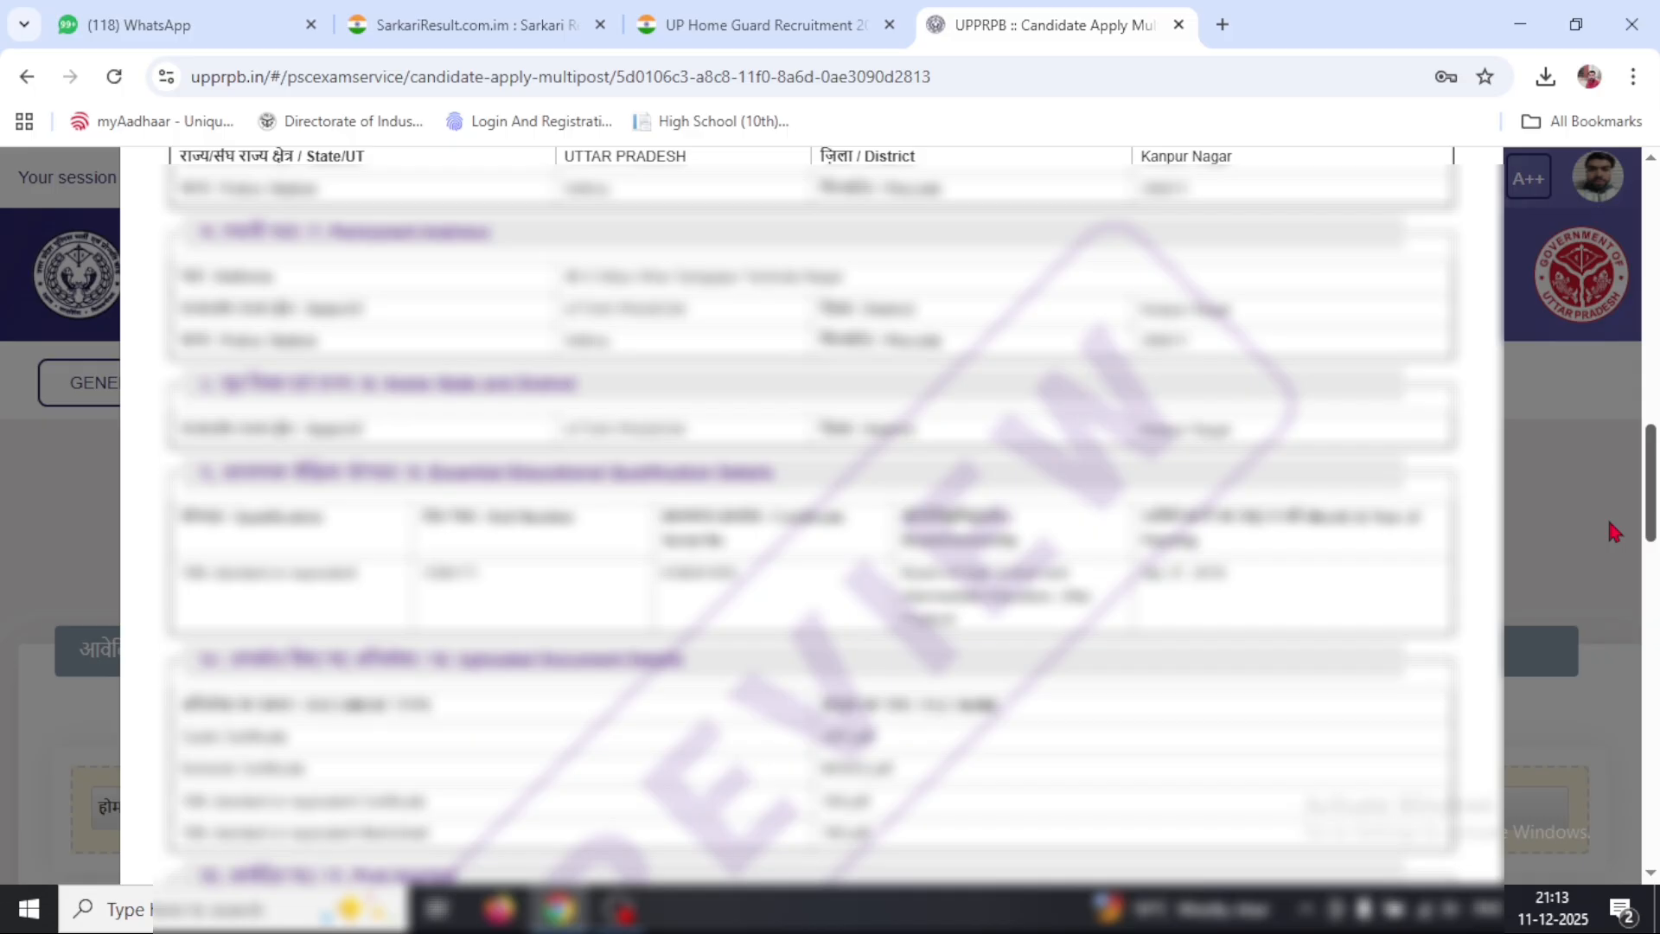
{"action": "left_click_drag", "start_coordinate": [1615, 537], "coordinate": [1632, 868]}
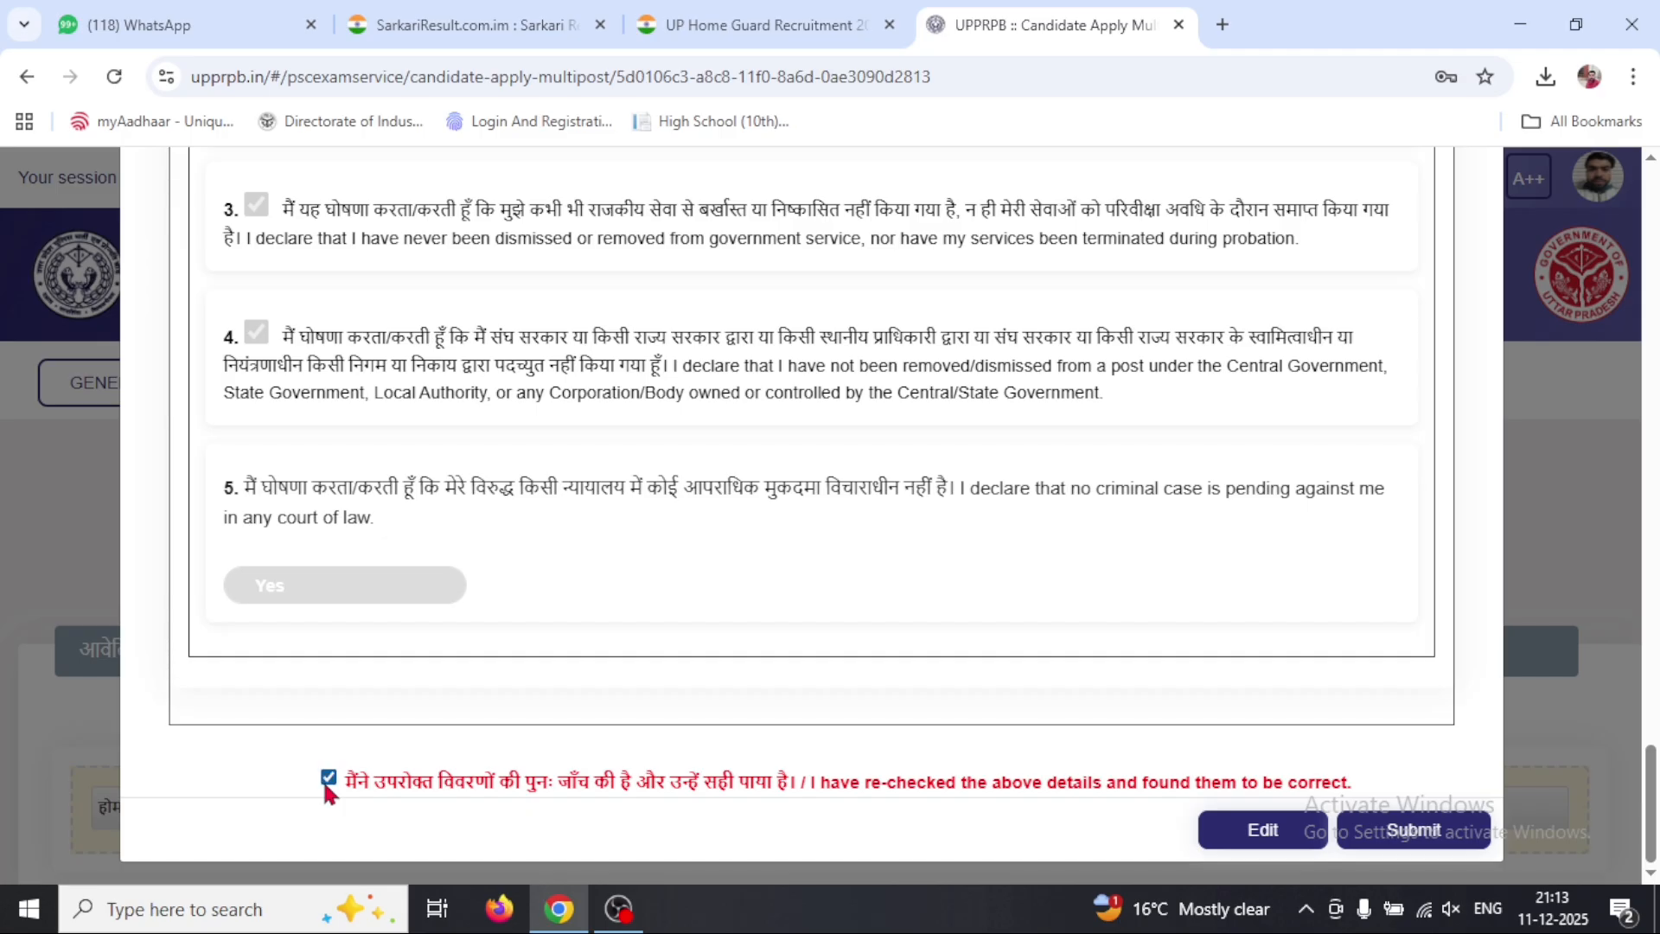
{"action": "left_click", "coordinate": [1416, 834]}
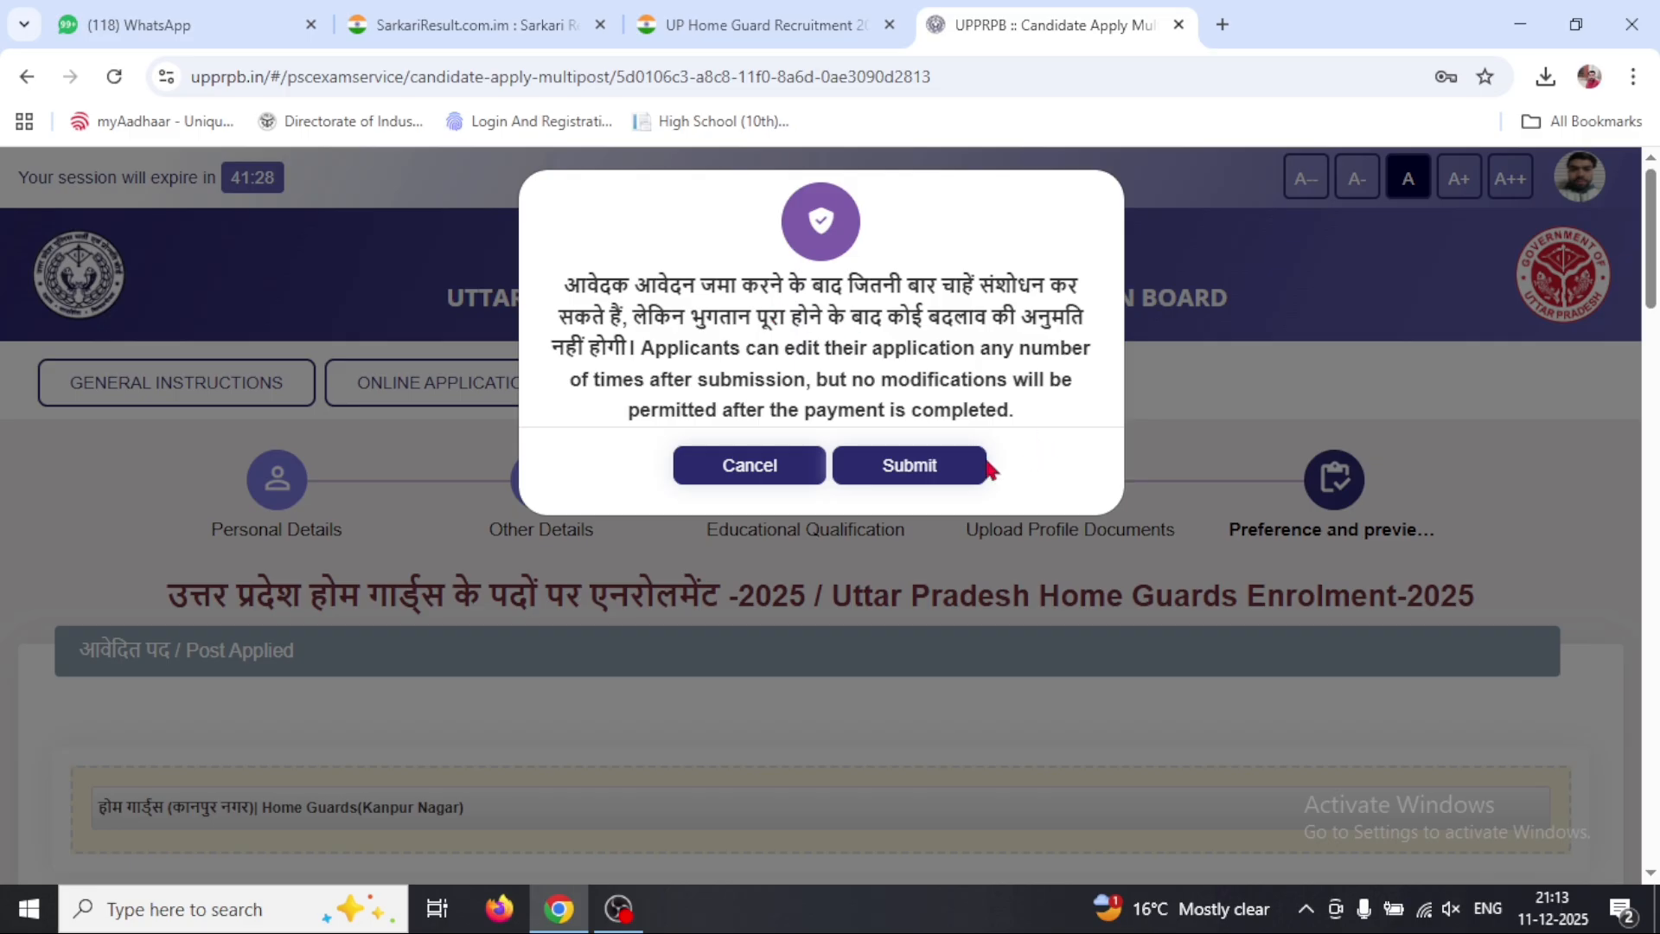
Confirm the application submission, then accept the payment terms to pay the ₹400.00 fee via SBIePay
{"action": "left_click", "coordinate": [928, 468]}
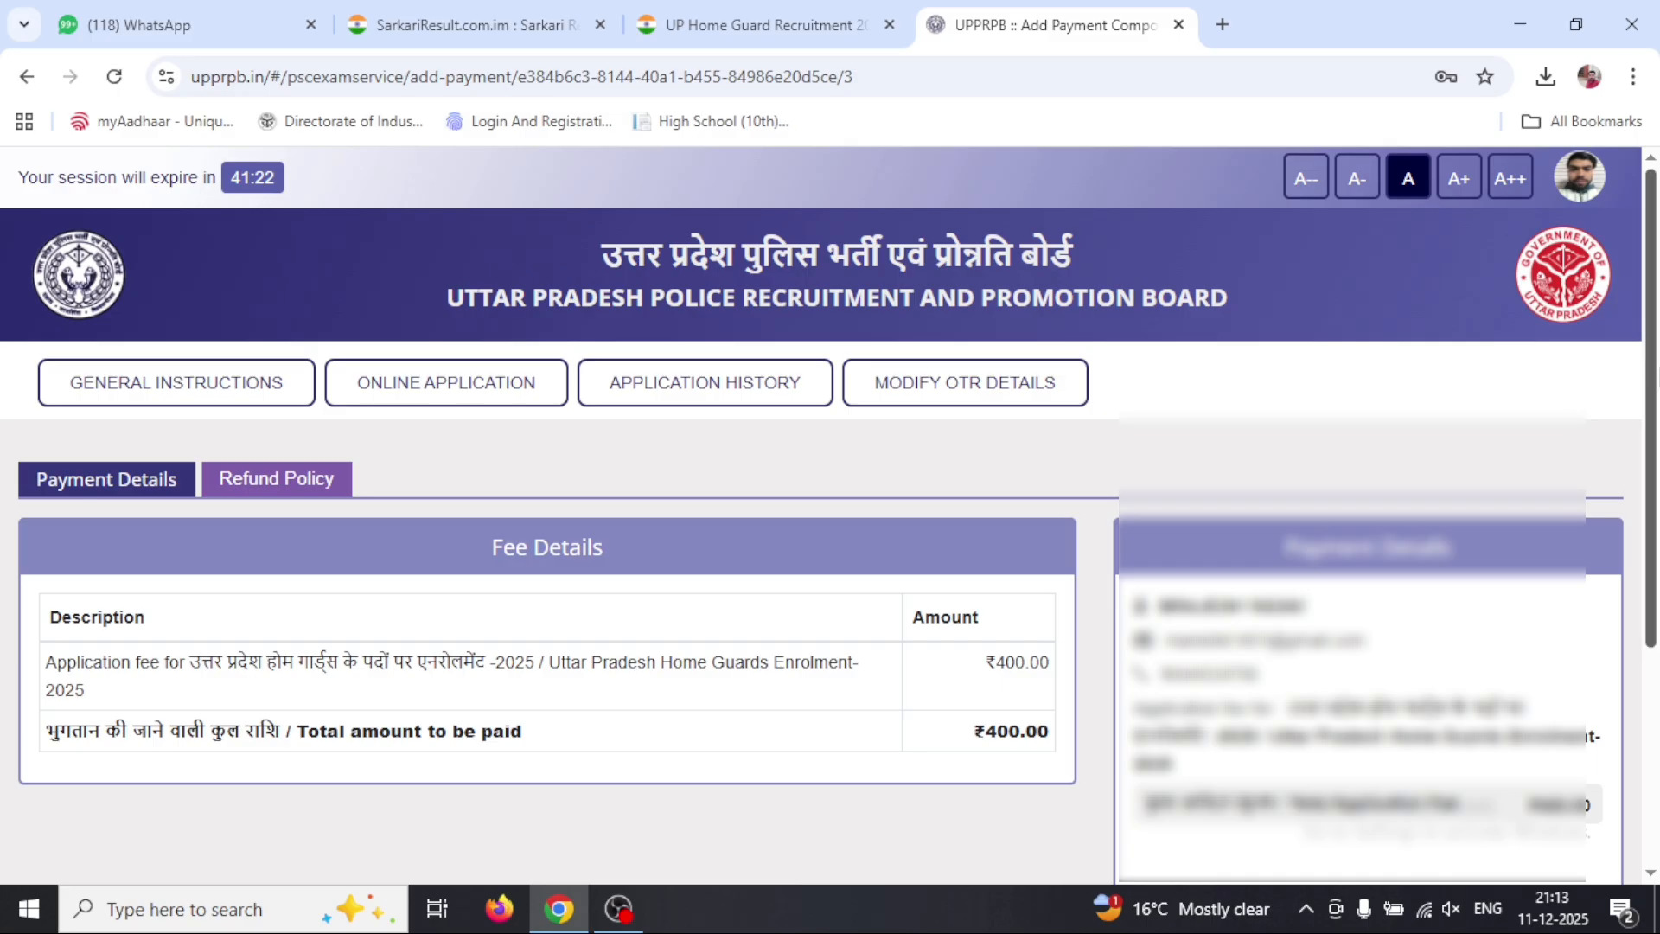
{"action": "scroll", "coordinate": [1297, 606], "scroll_direction": "down", "scroll_amount": 1}
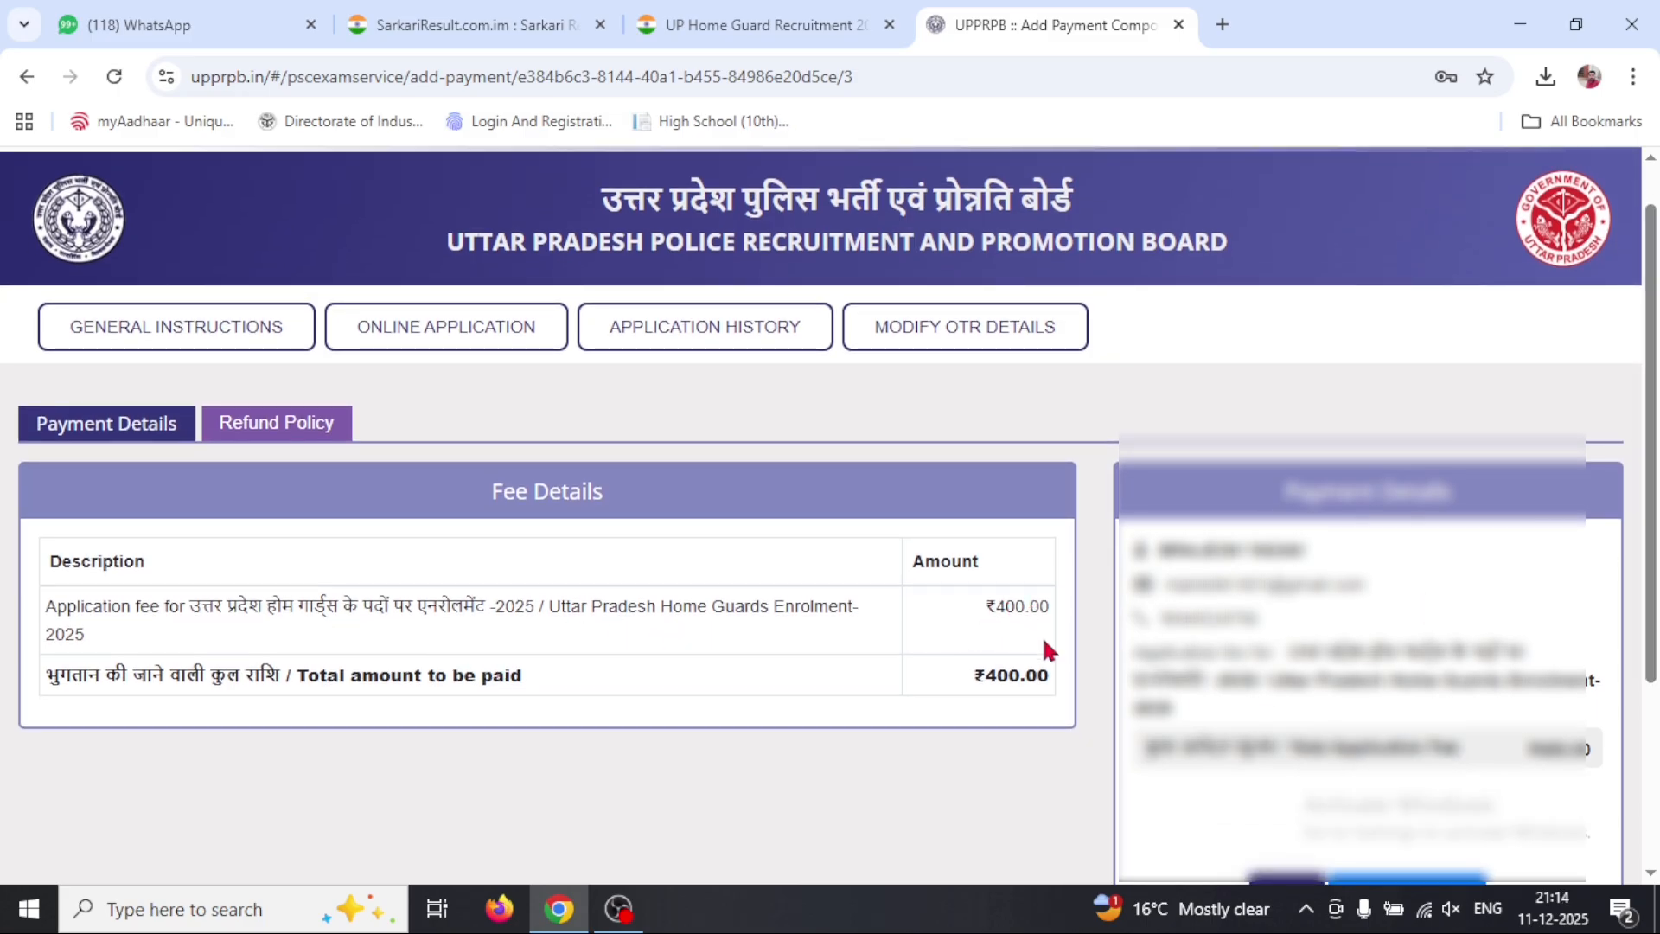
{"action": "left_click_drag", "start_coordinate": [1648, 575], "coordinate": [1654, 657]}
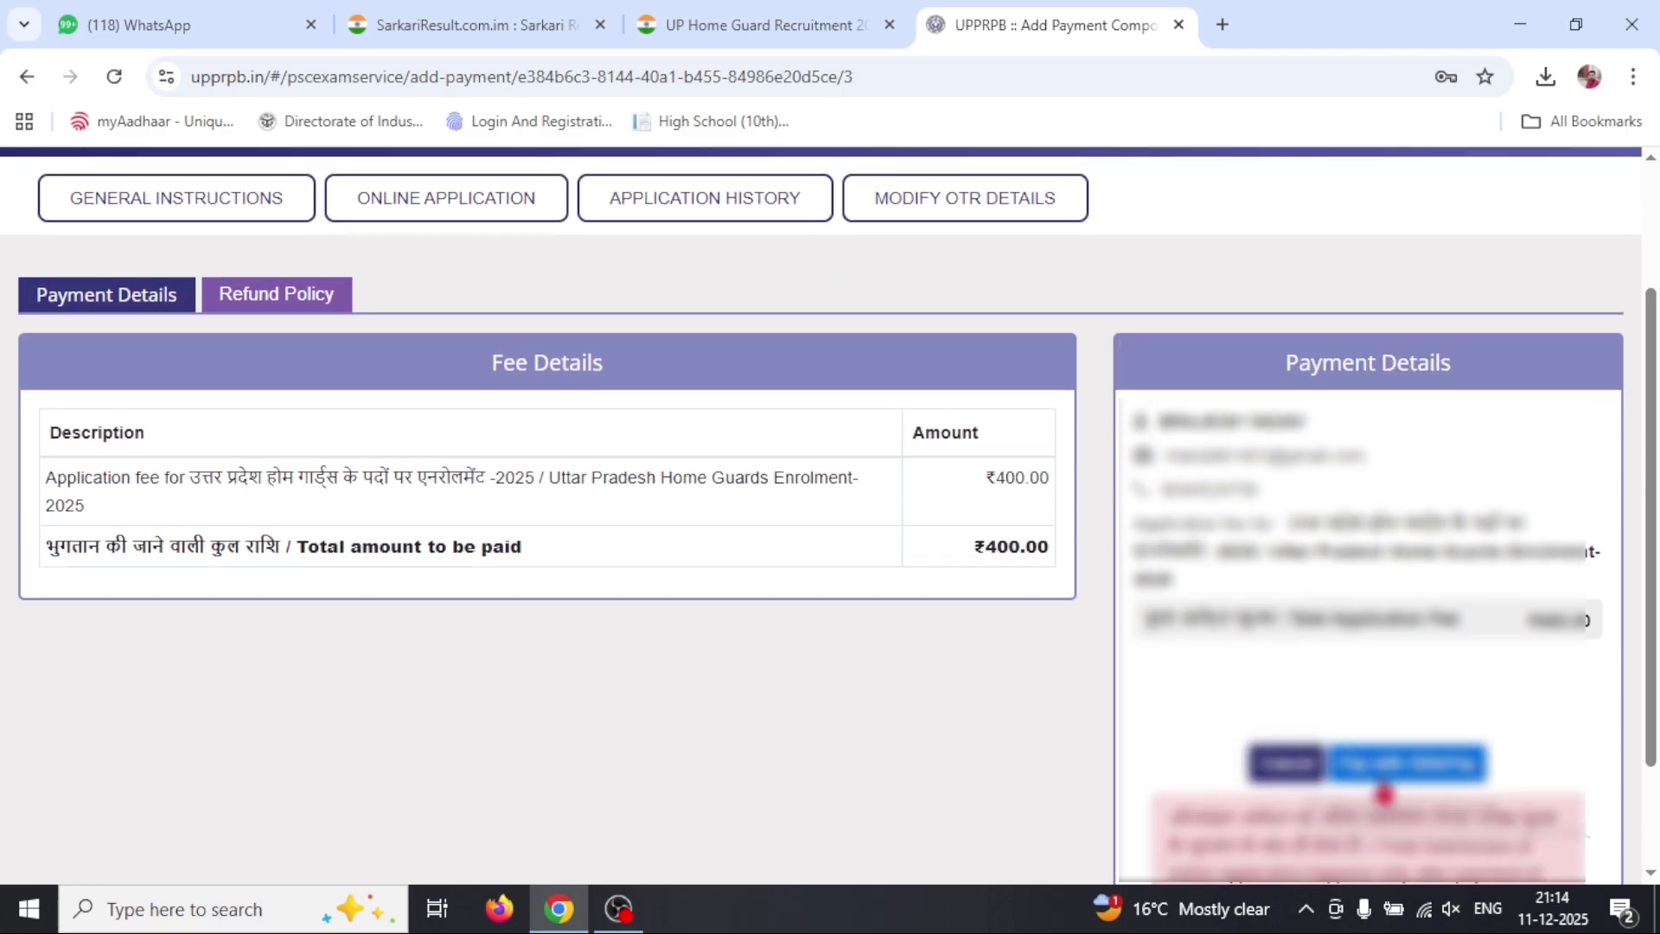
{"action": "left_click", "coordinate": [1422, 784]}
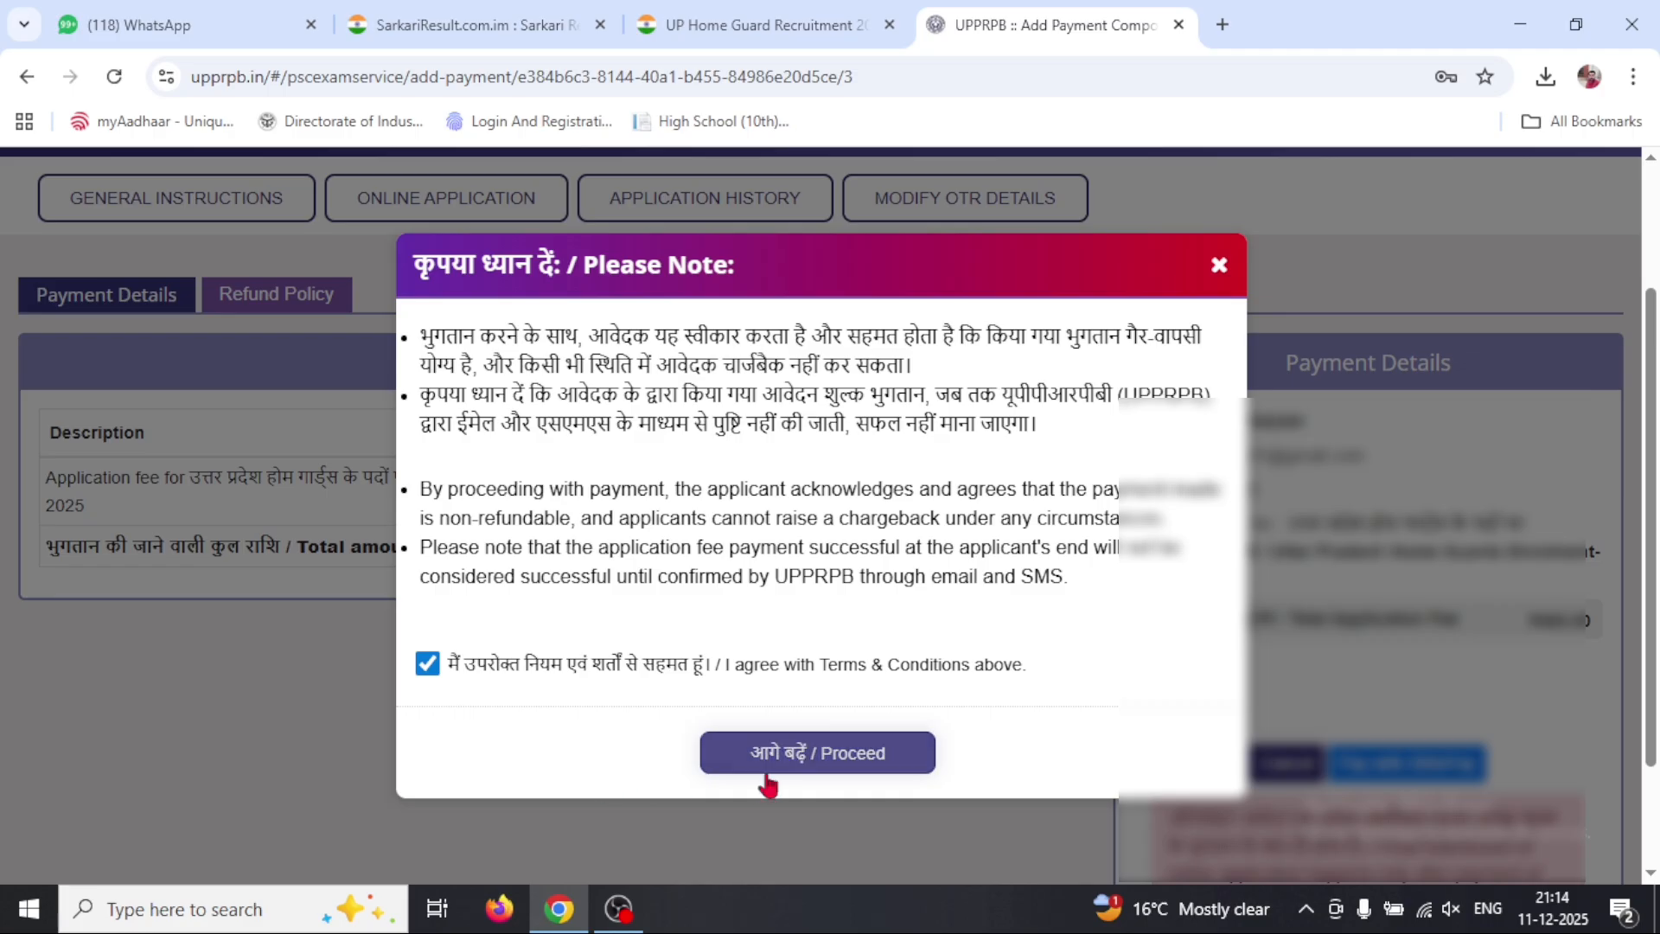
{"action": "left_click", "coordinate": [831, 757]}
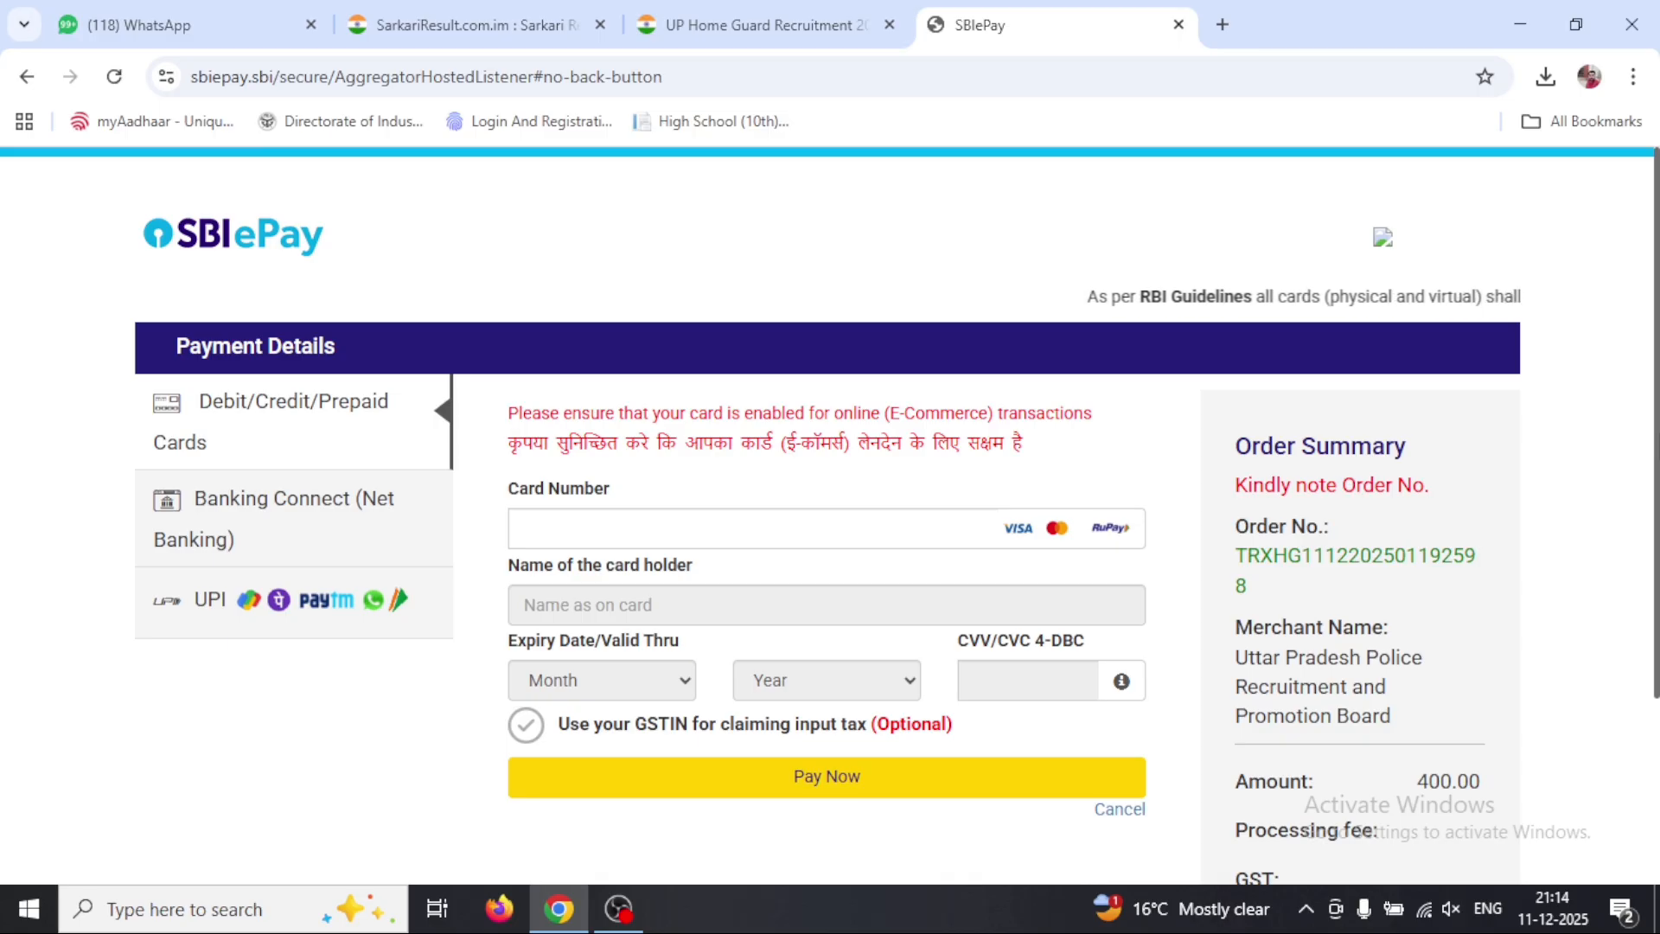
Choose UPI QR as the SBIePay payment method for the 400.00 fee and display the QR code
{"action": "left_click_drag", "start_coordinate": [1656, 443], "coordinate": [1656, 453]}
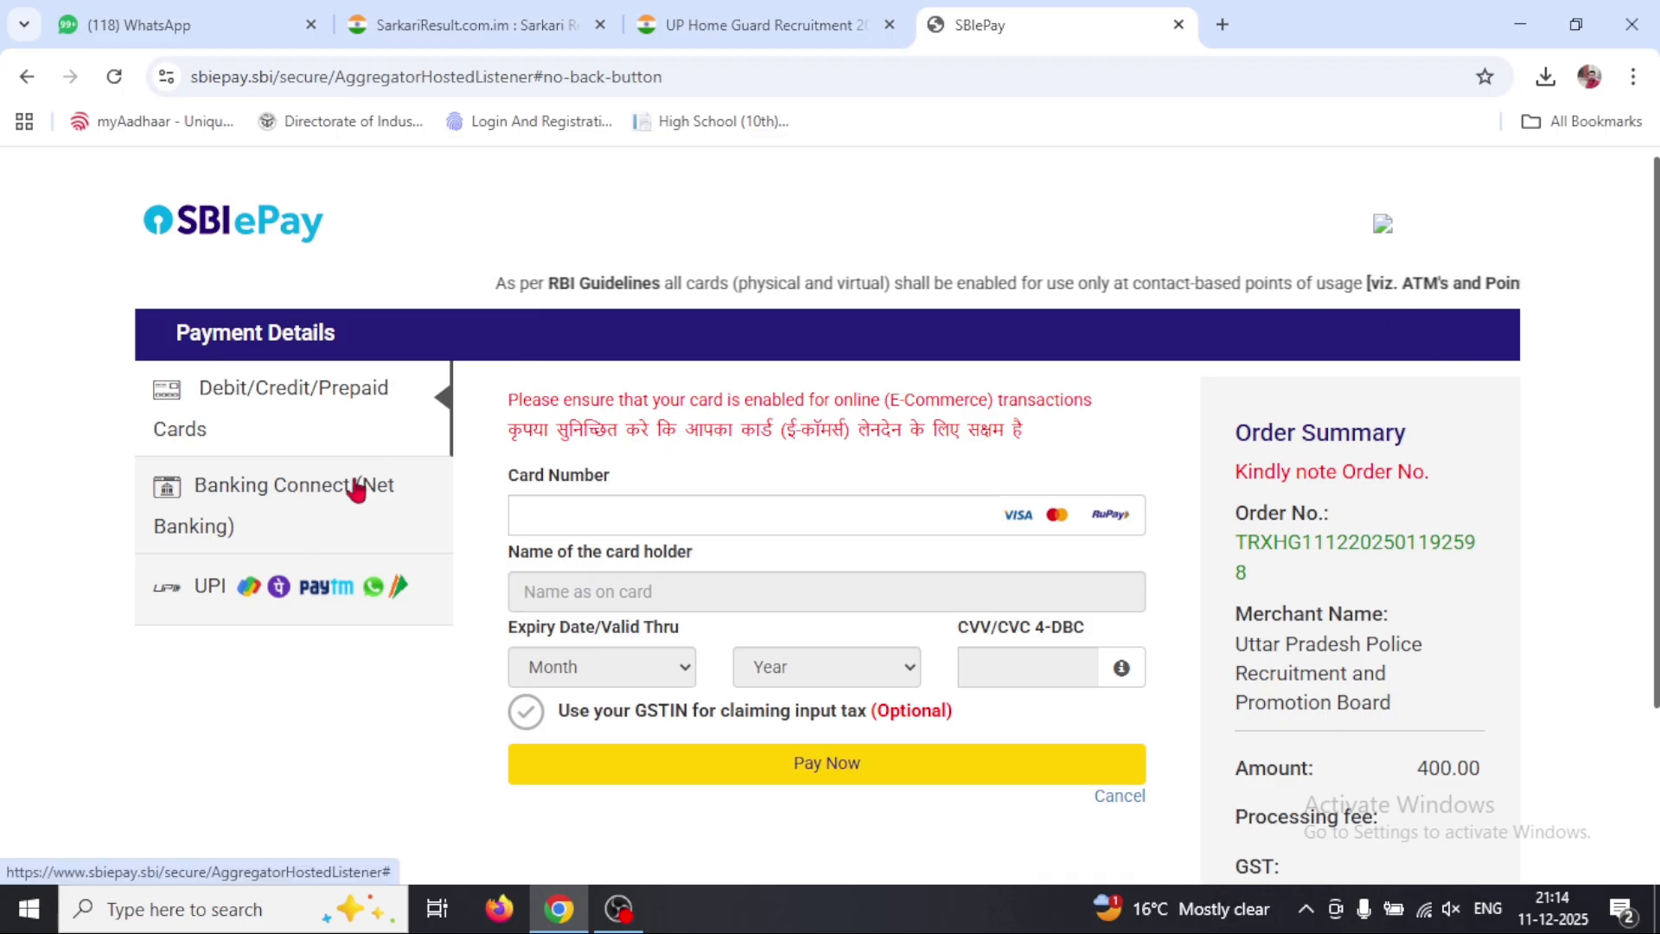
{"action": "left_click", "coordinate": [256, 605]}
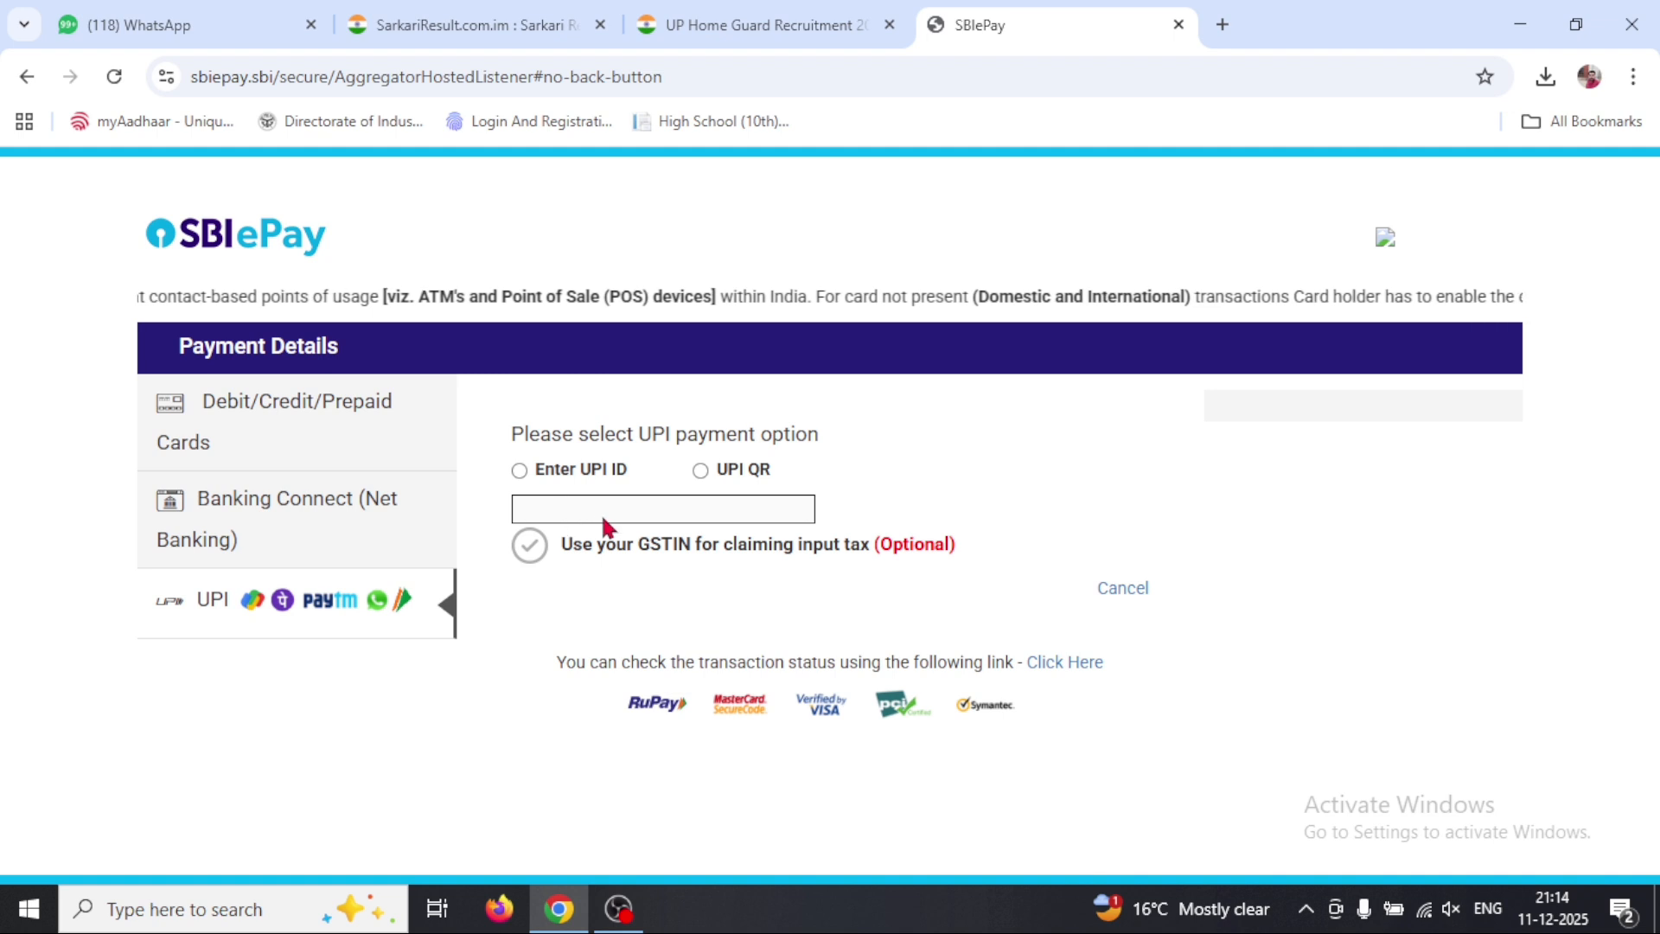
{"action": "left_click", "coordinate": [705, 474]}
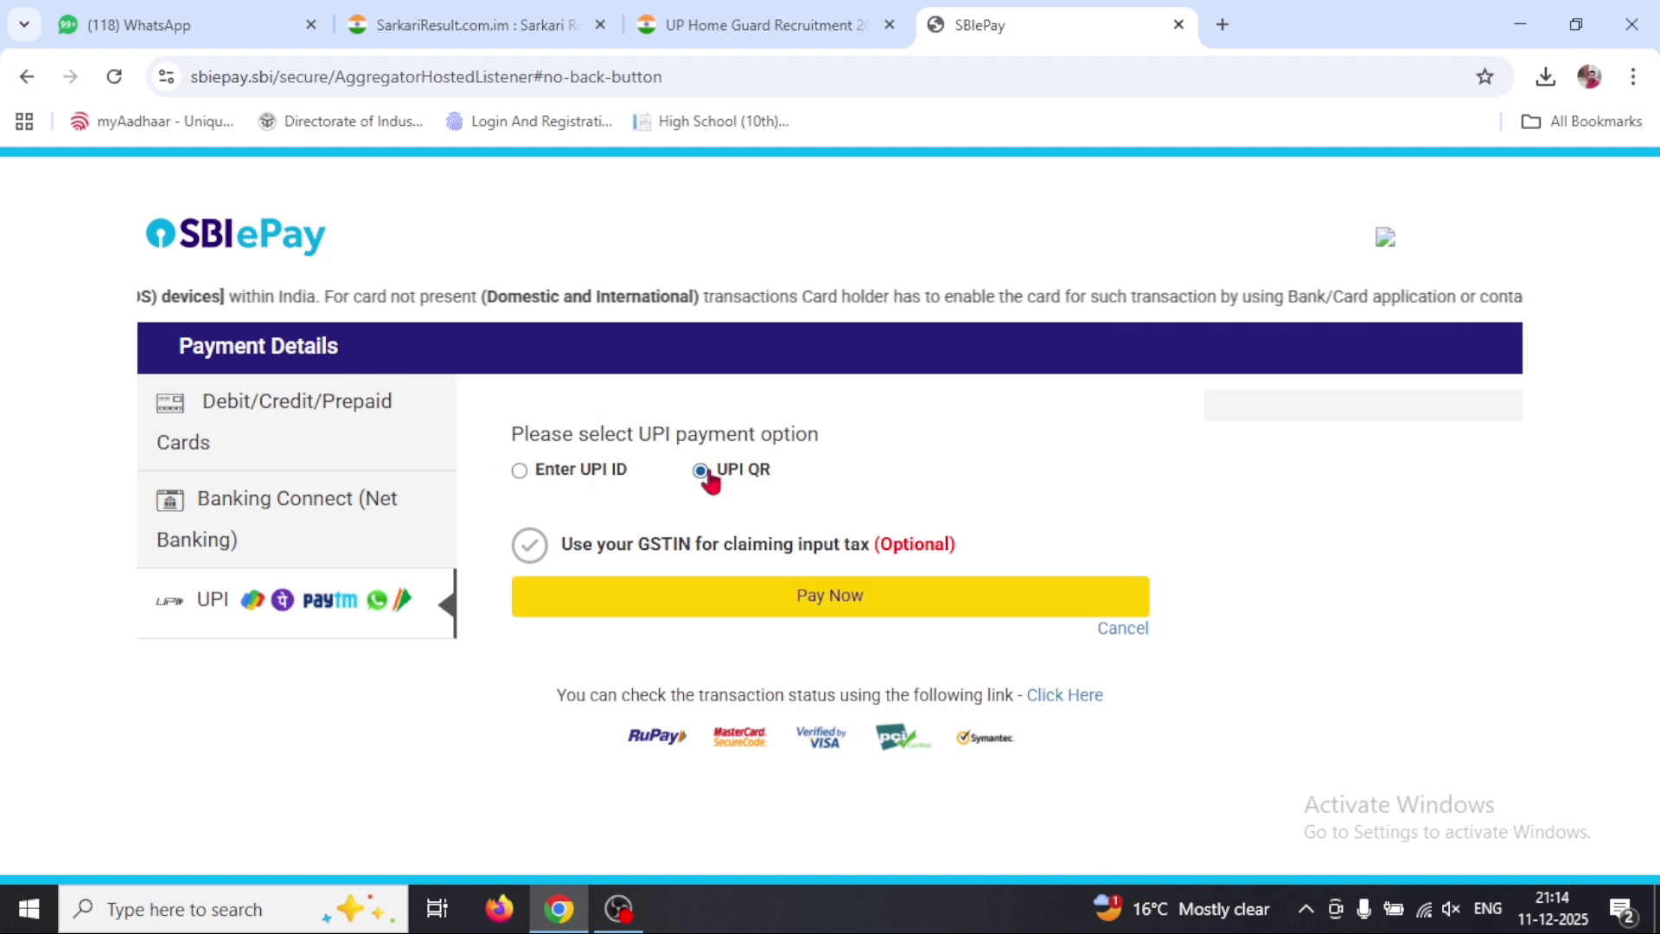
{"action": "left_click", "coordinate": [787, 605]}
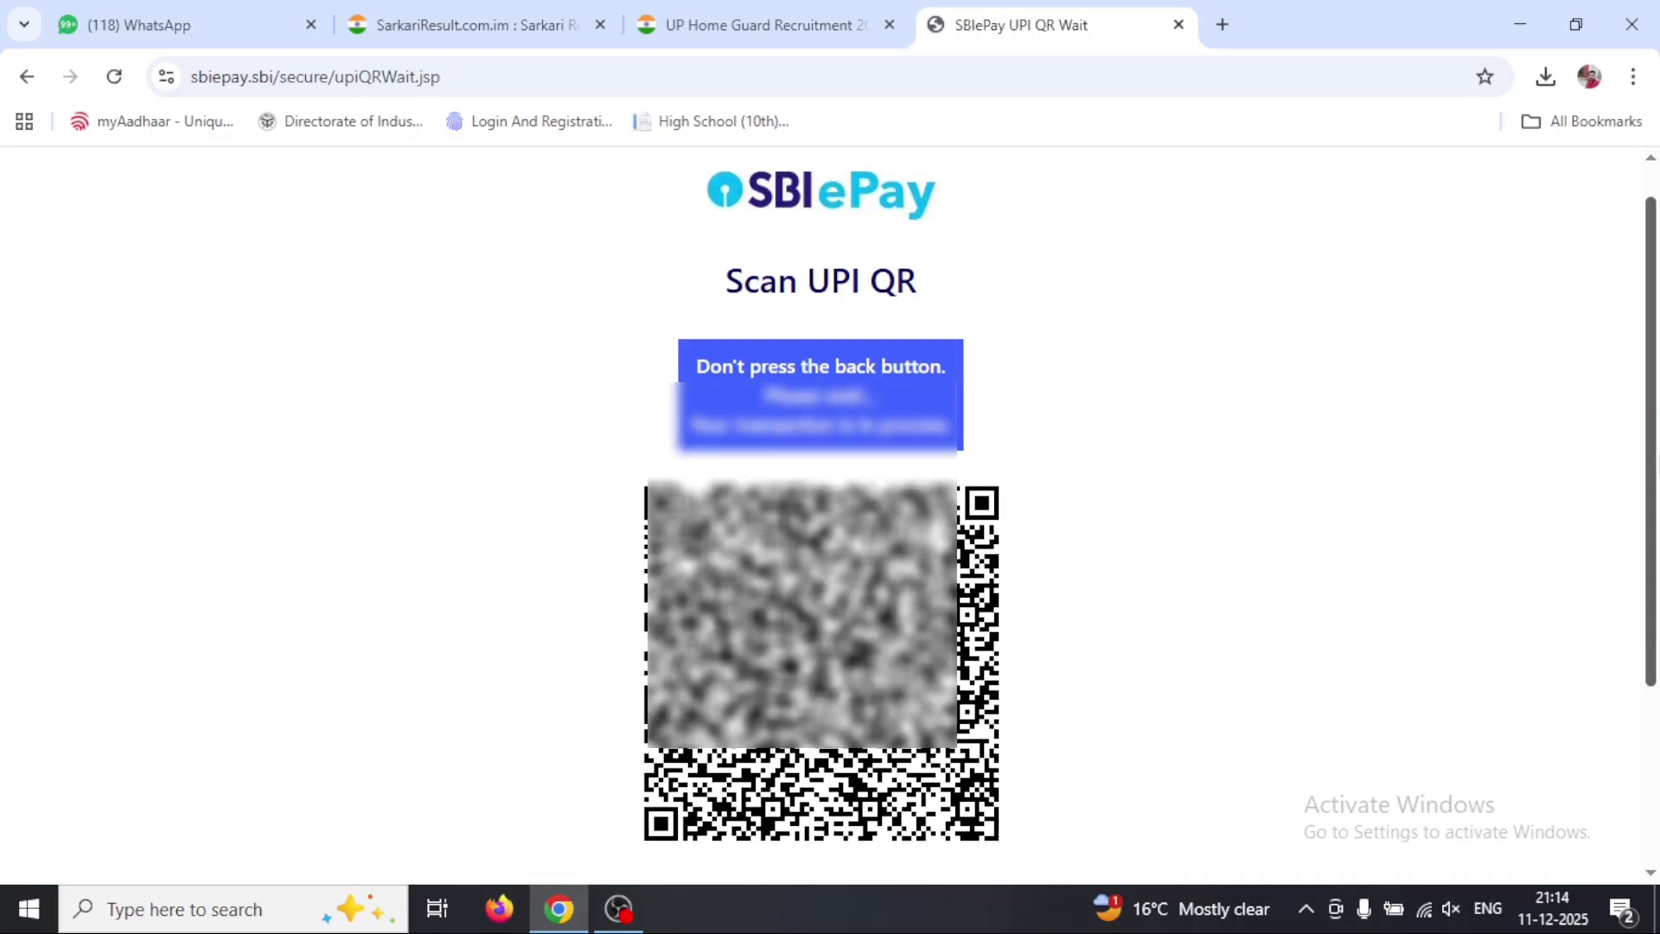
{"action": "scroll", "coordinate": [1643, 475], "scroll_direction": "down", "scroll_amount": 2}
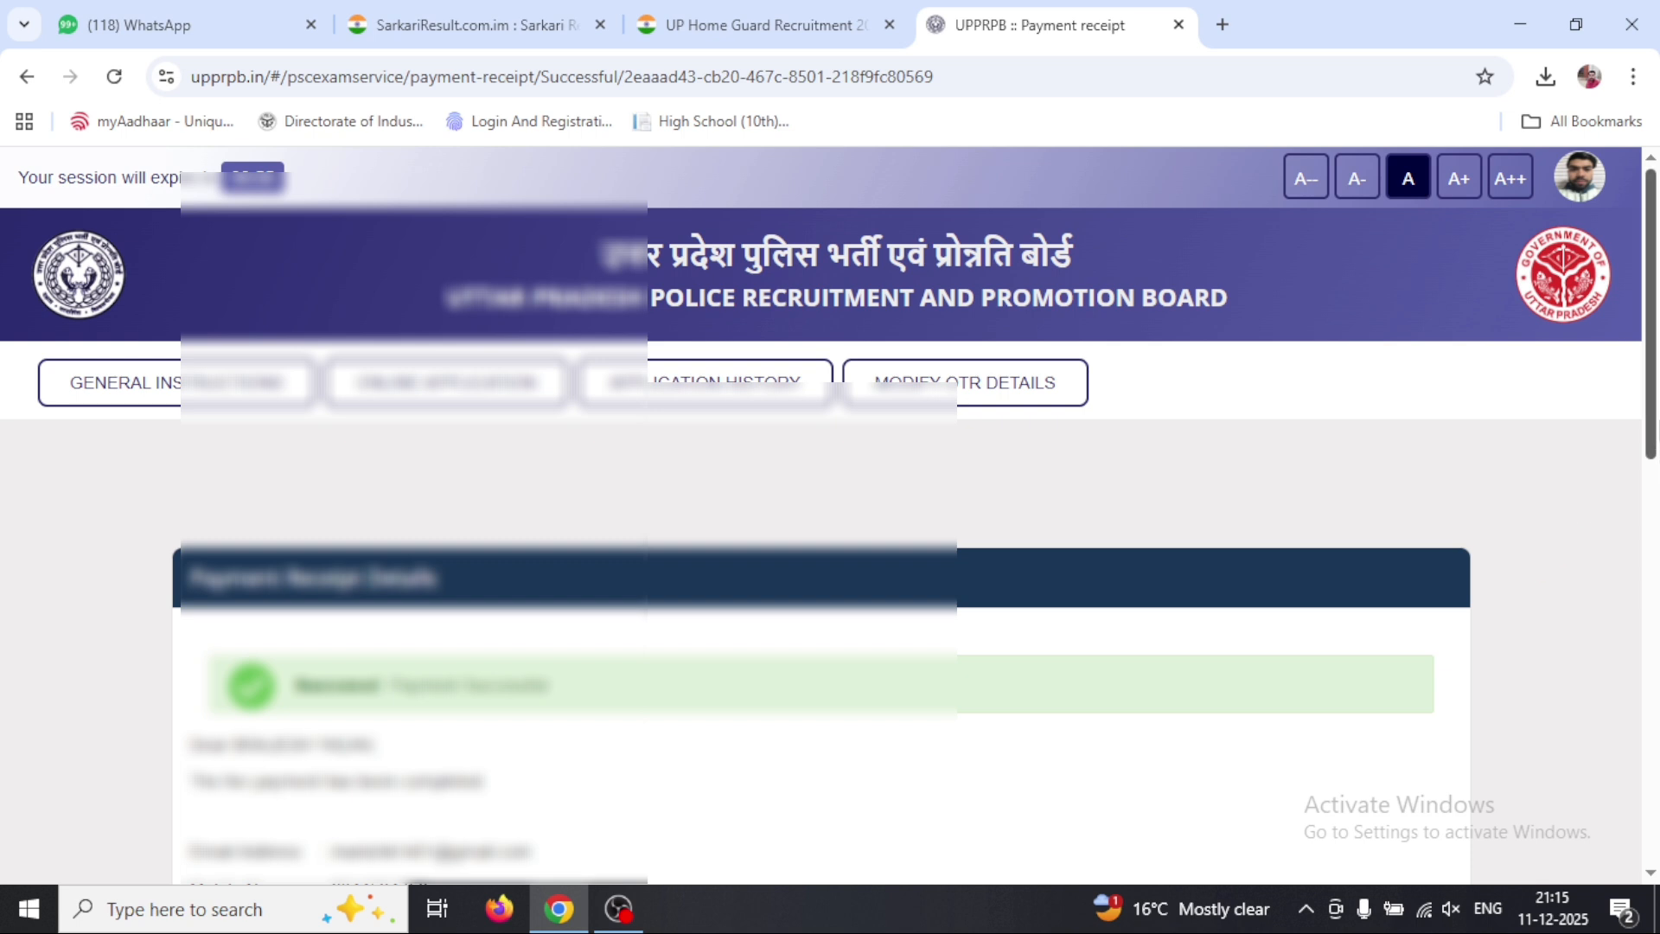
Review the successful payment receipt and go back to the dashboard showing Payment Completed
{"action": "scroll", "coordinate": [829, 514], "scroll_direction": "down", "scroll_amount": 4}
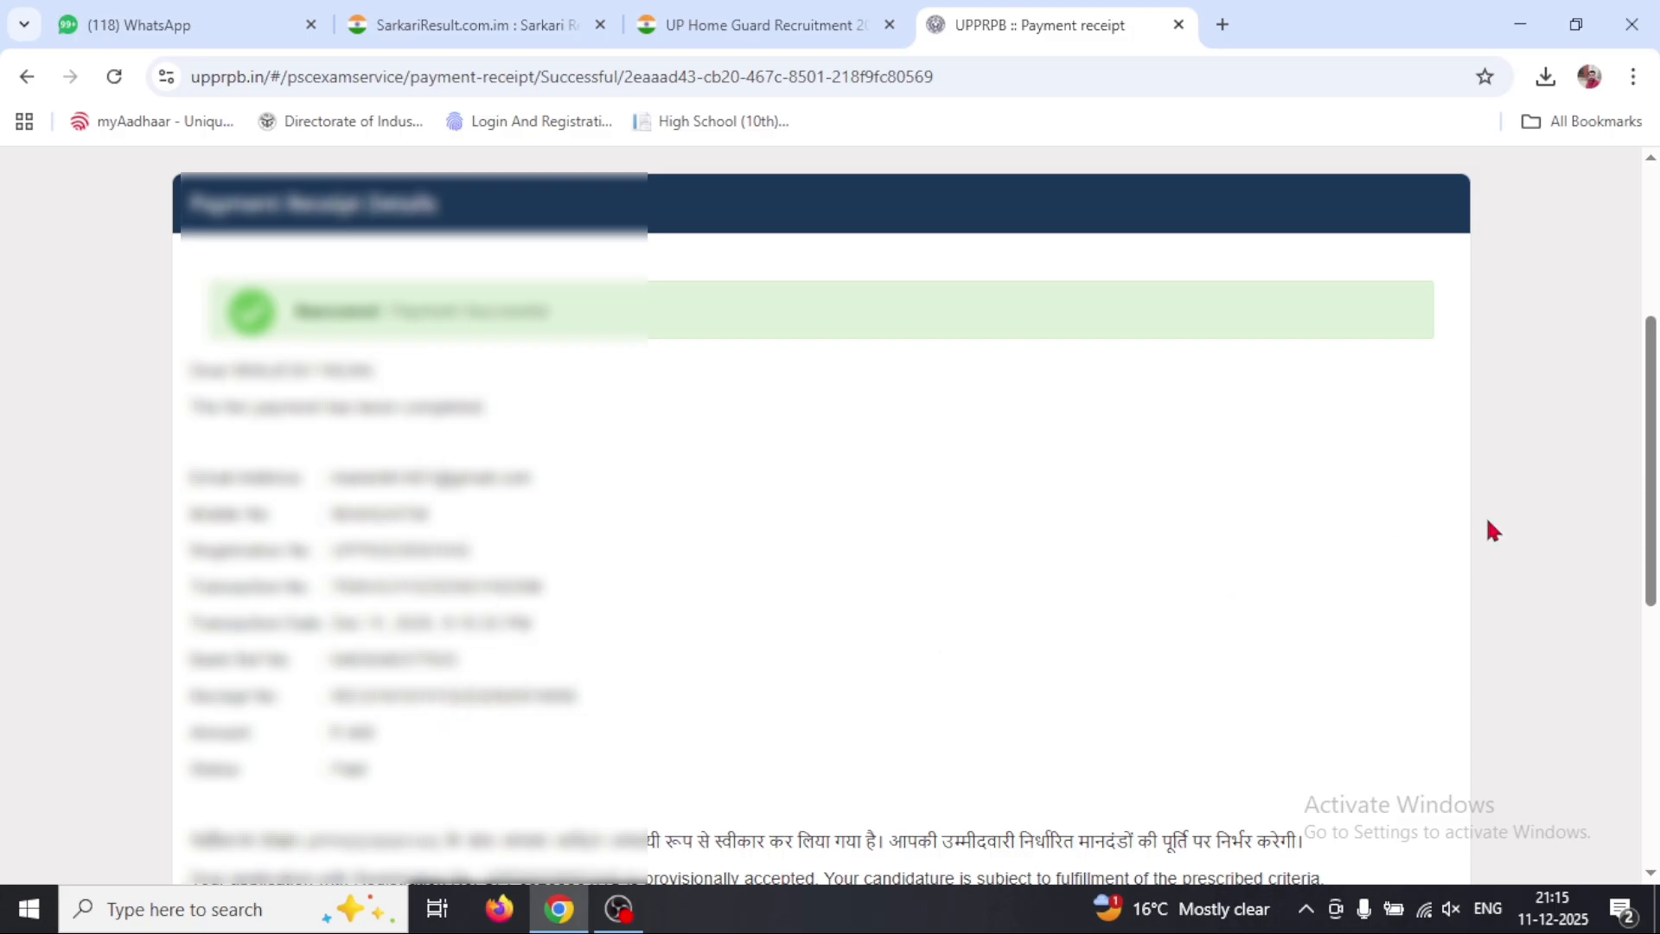
{"action": "left_click_drag", "start_coordinate": [1653, 510], "coordinate": [1657, 621]}
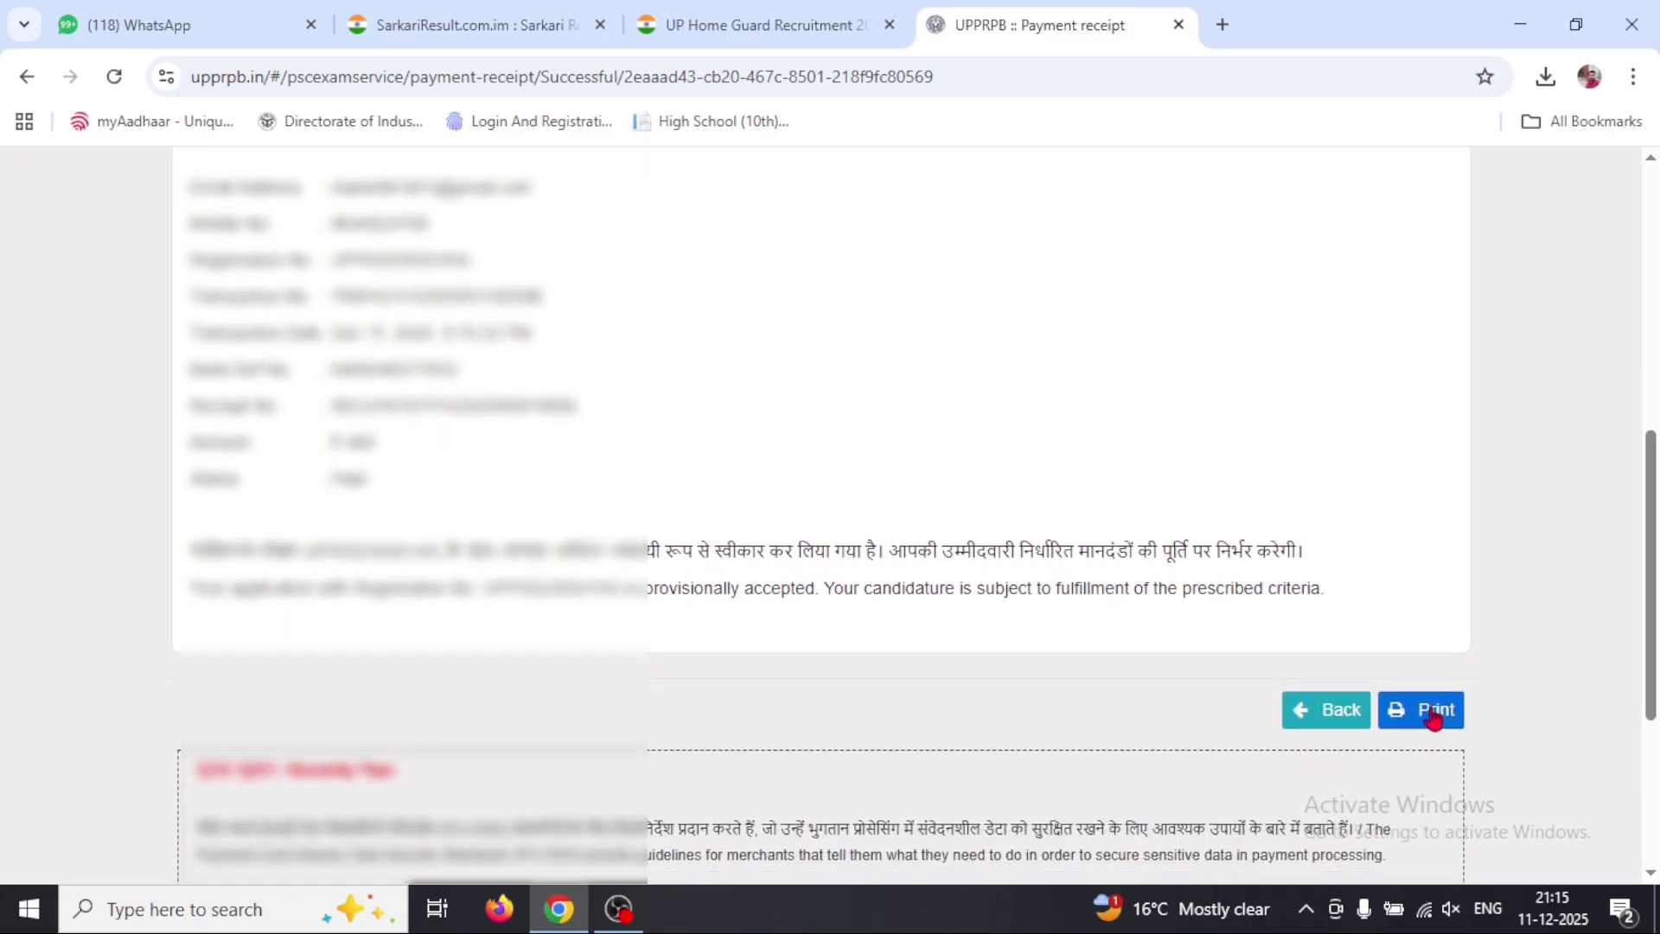
{"action": "left_click", "coordinate": [1351, 723]}
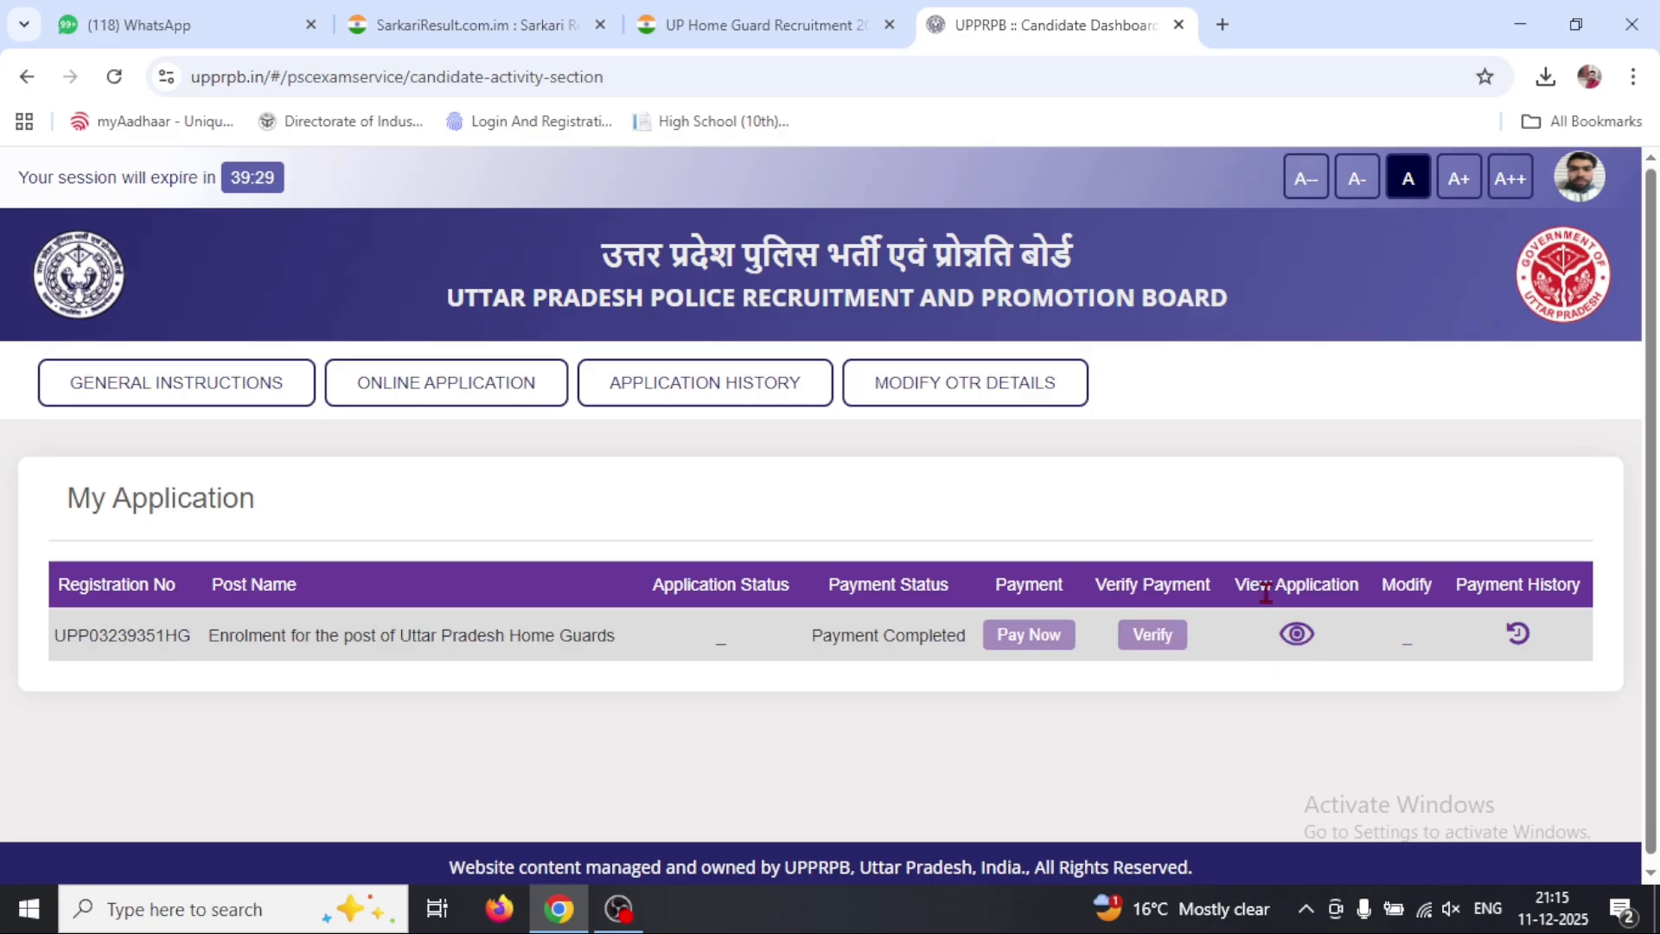
View the submitted Home Guards application and open its 5-page print preview with Save as PDF
{"action": "left_click", "coordinate": [1313, 626]}
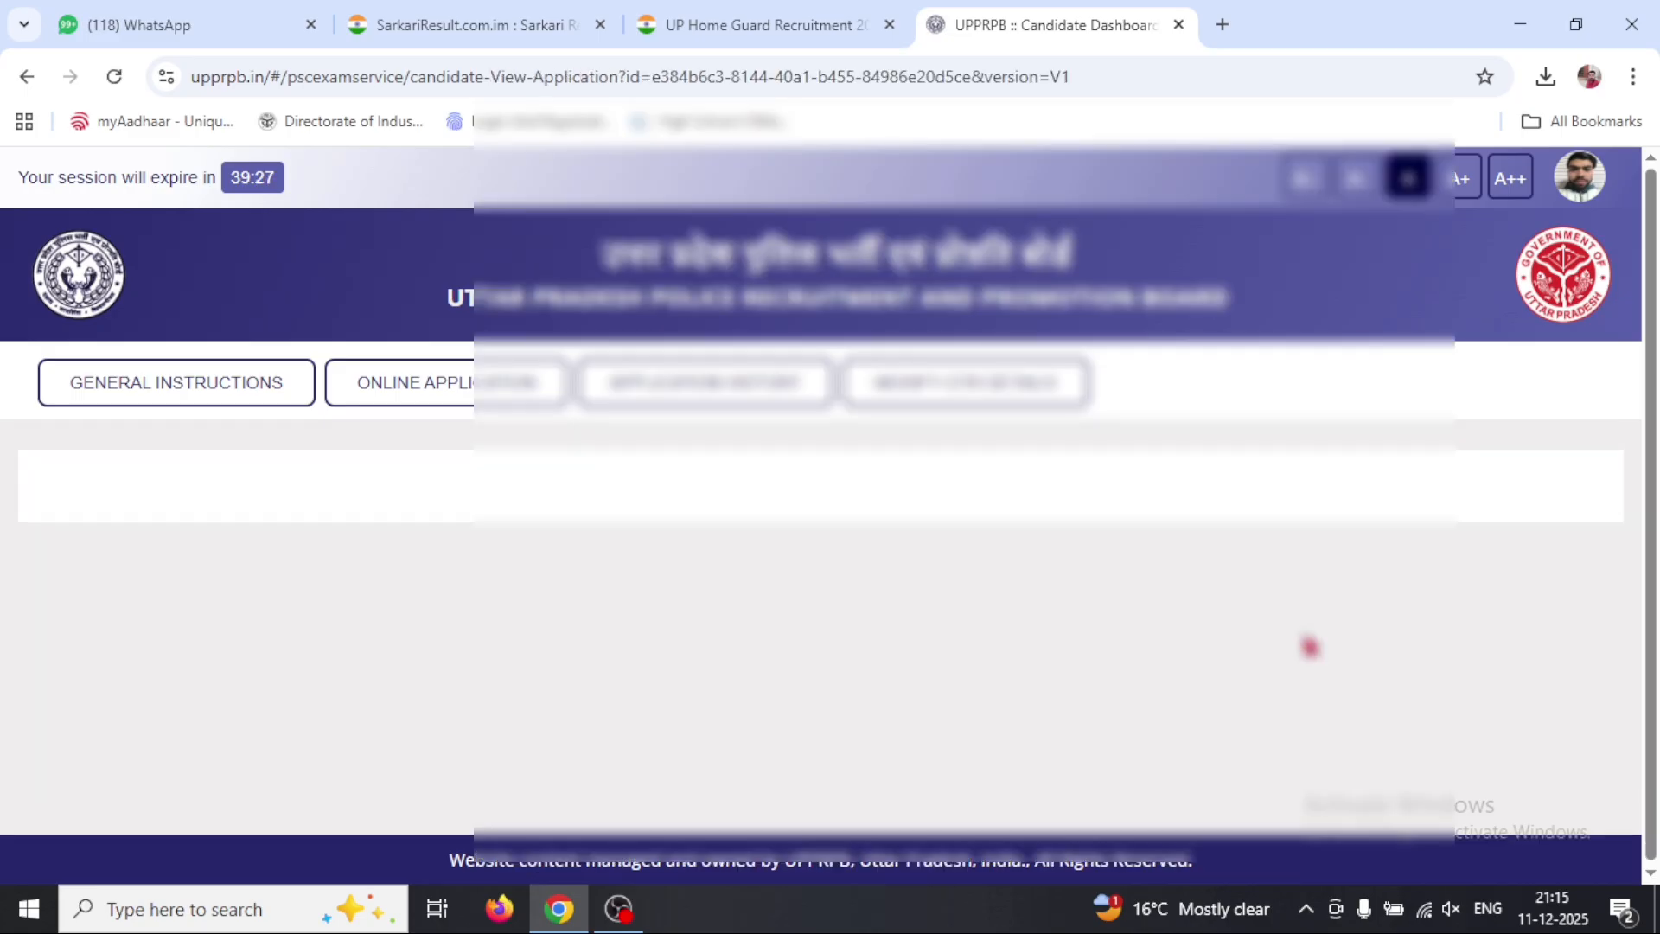
{"action": "left_click_drag", "start_coordinate": [1652, 261], "coordinate": [1654, 838]}
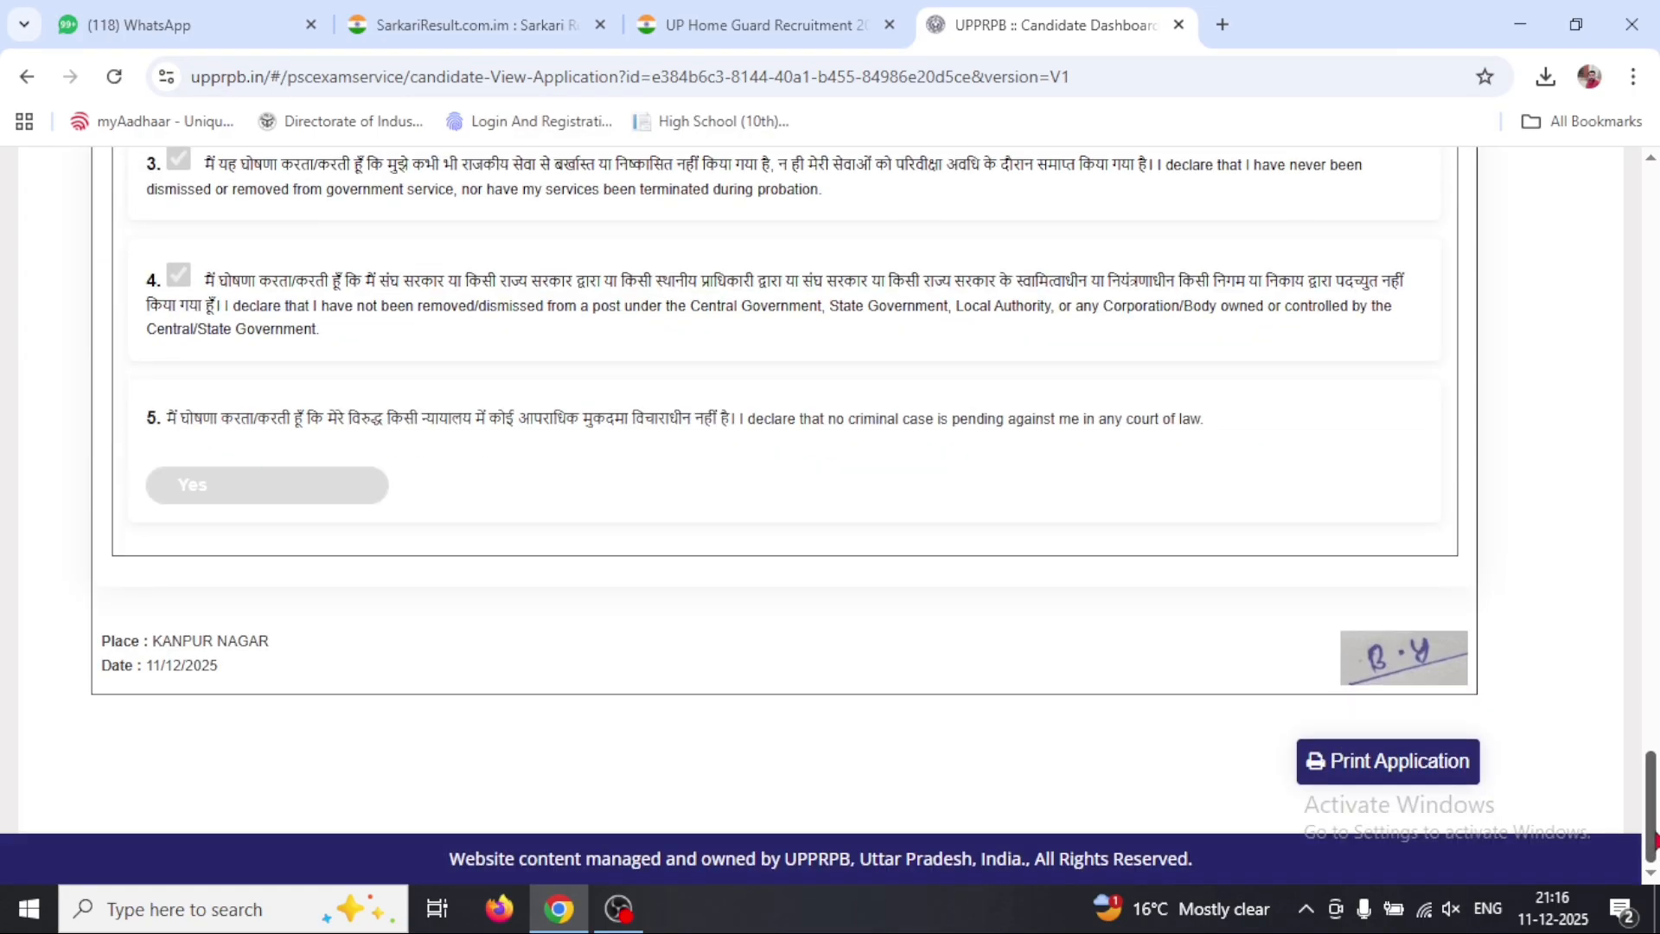
{"action": "left_click", "coordinate": [1358, 772]}
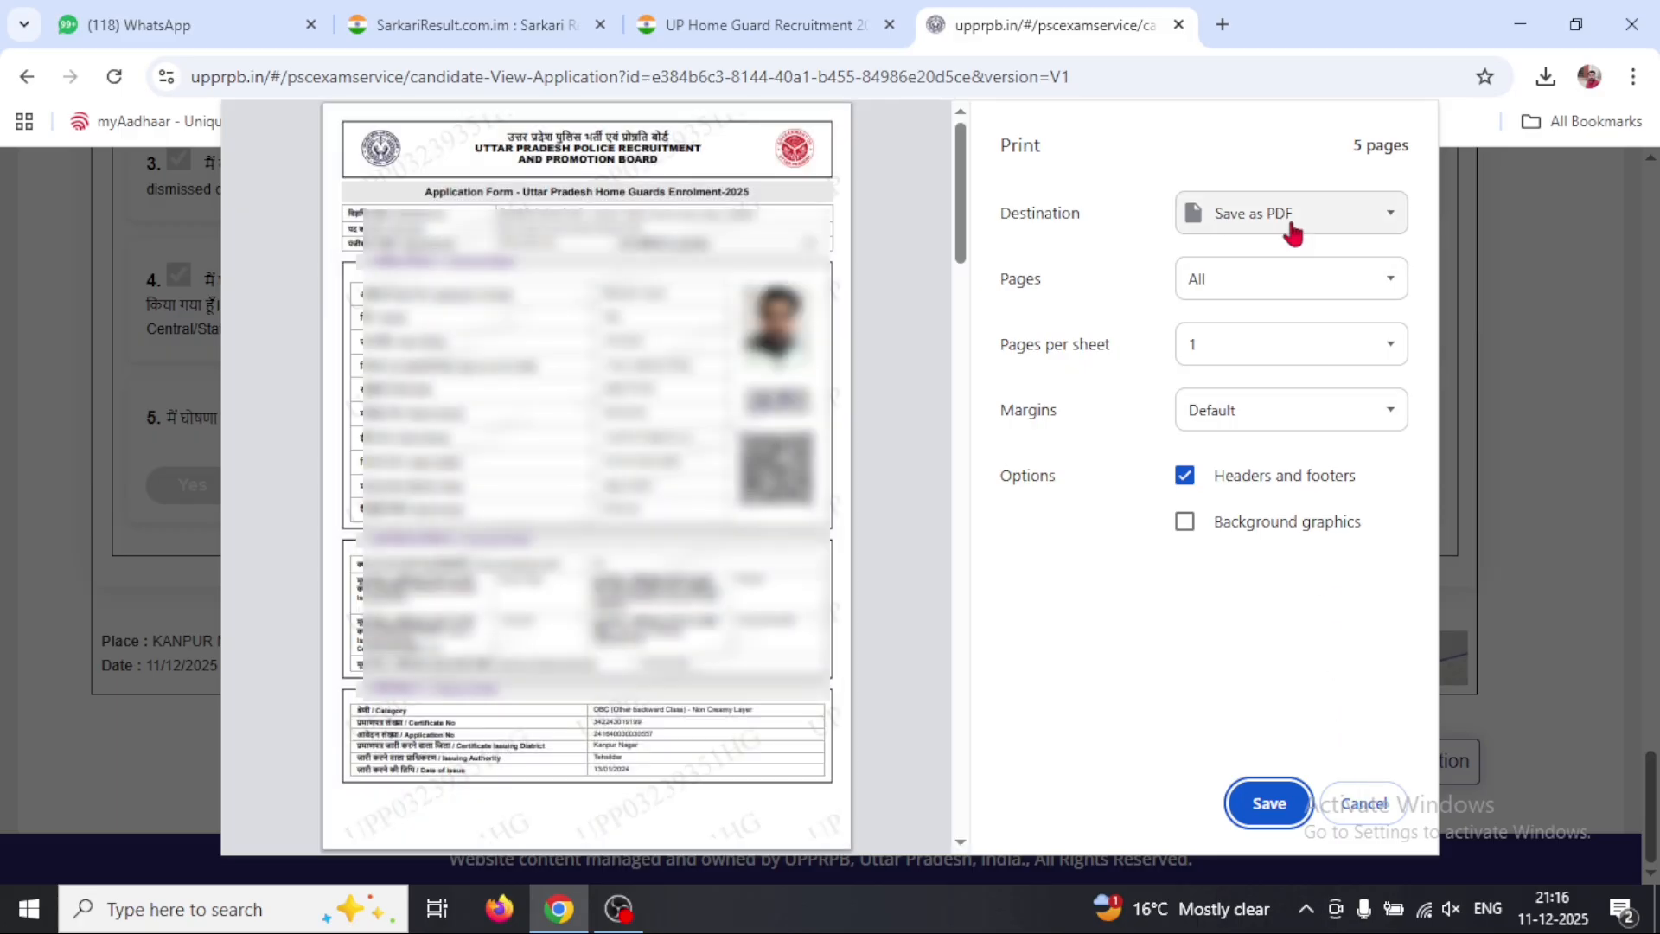
Save the application as a PDF on the Desktop, entering the candidate's name as file name
{"action": "left_click", "coordinate": [1267, 804]}
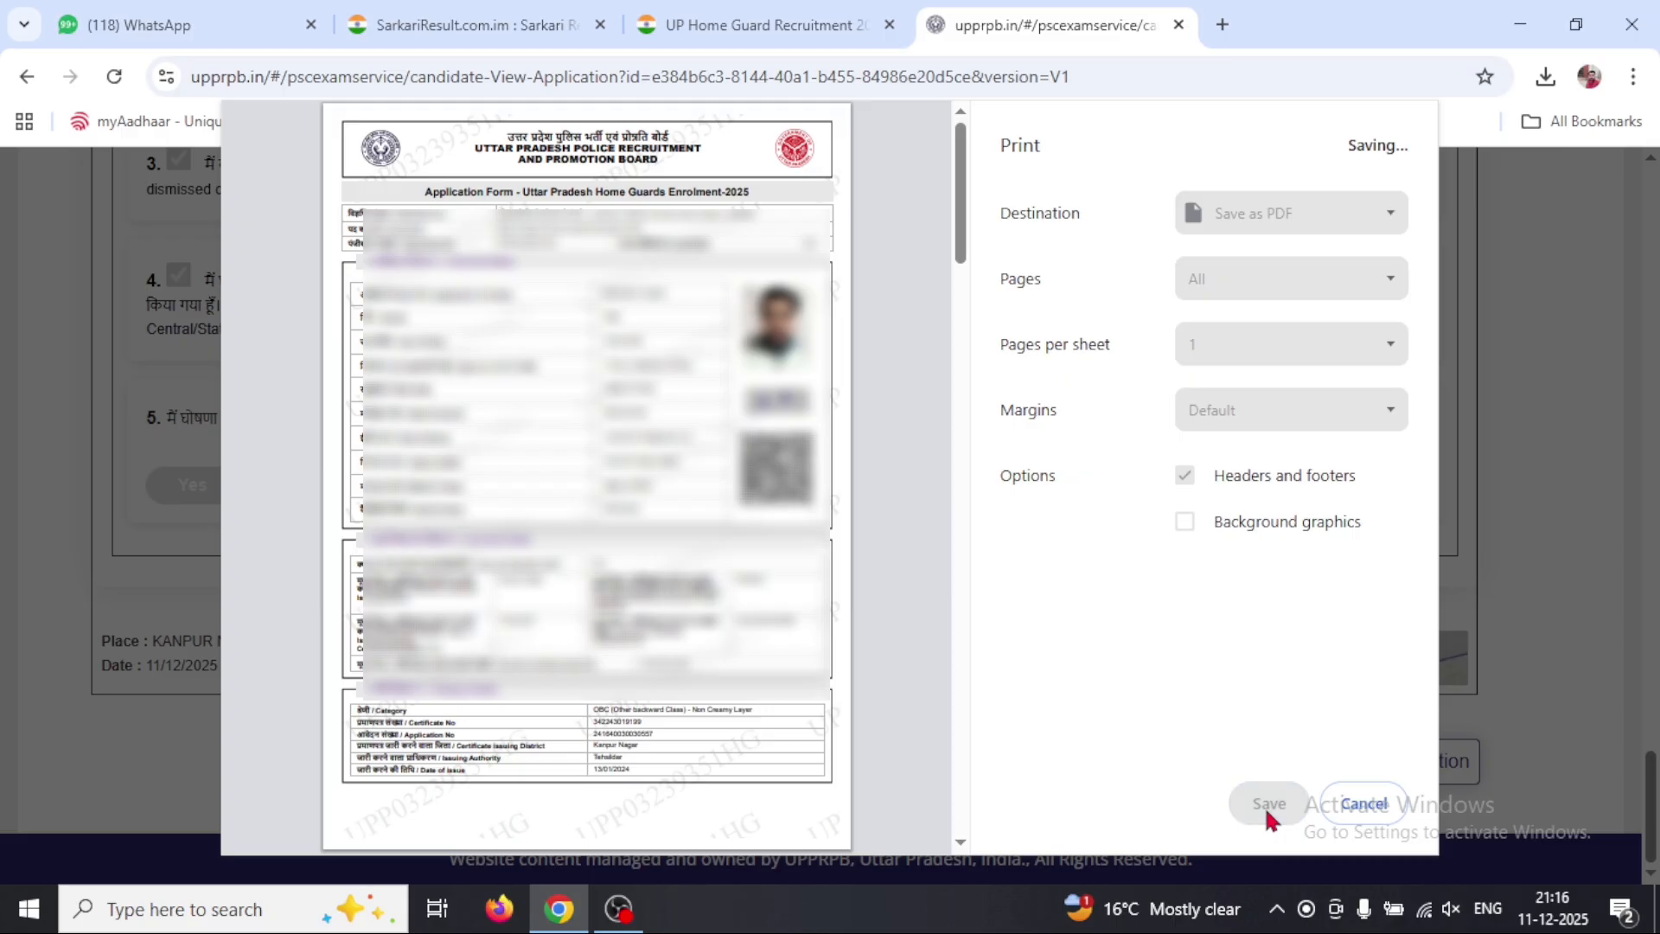
{"action": "type", "text": "BRAJESH"}
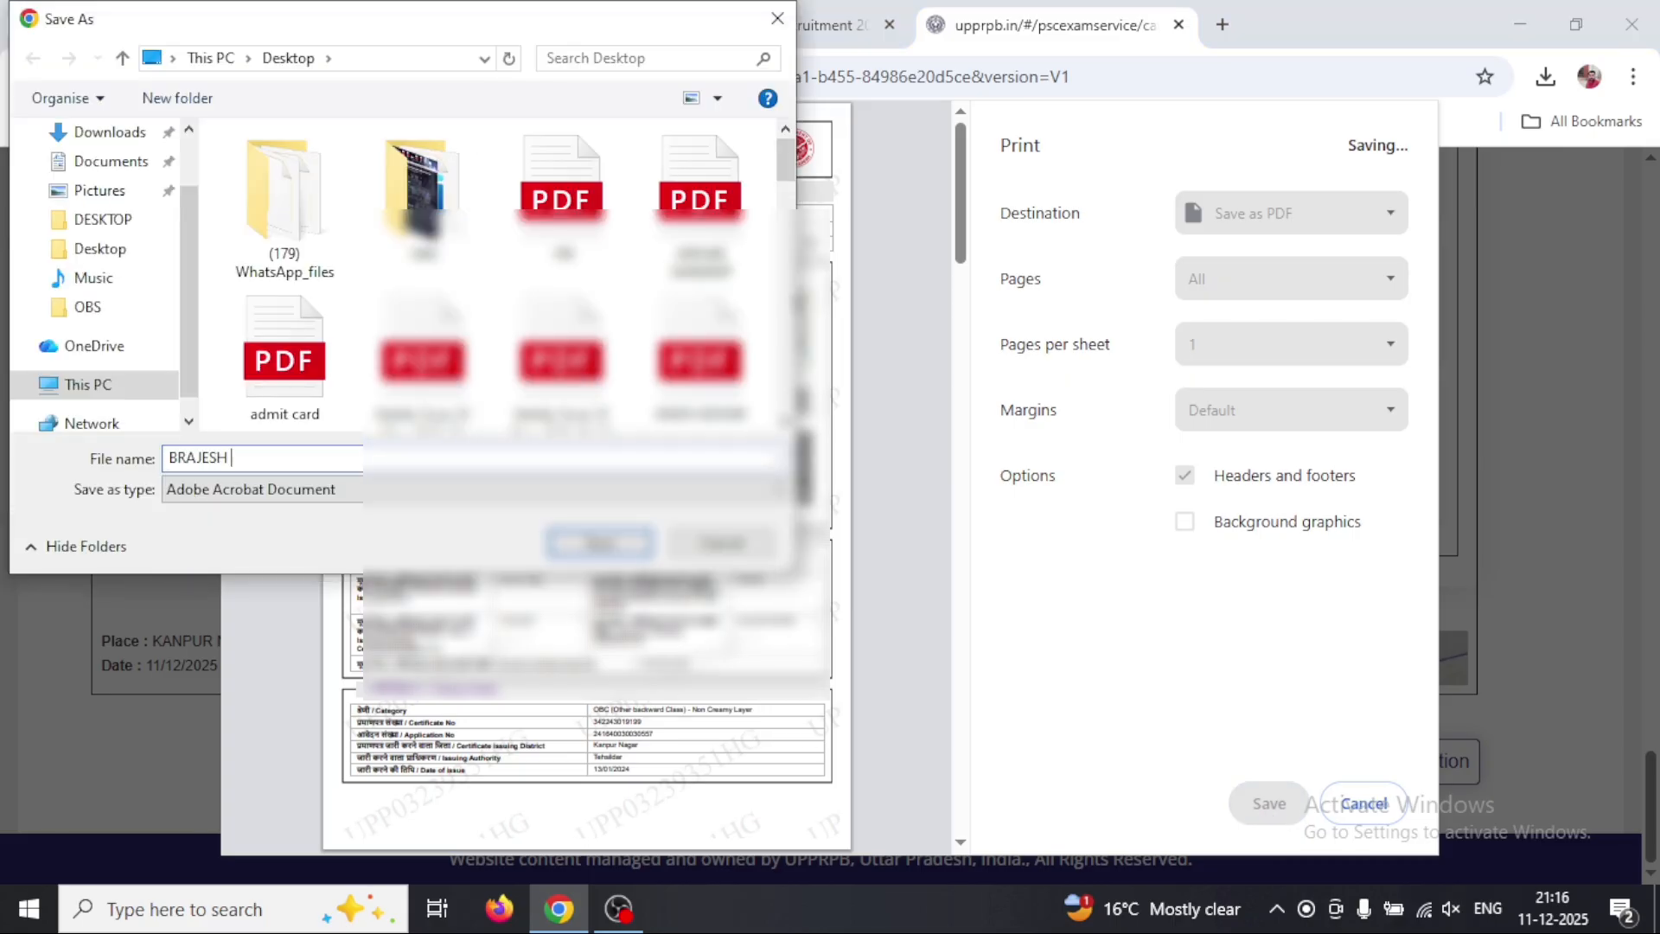
{"action": "type", "text": " HOMEN GARD"}
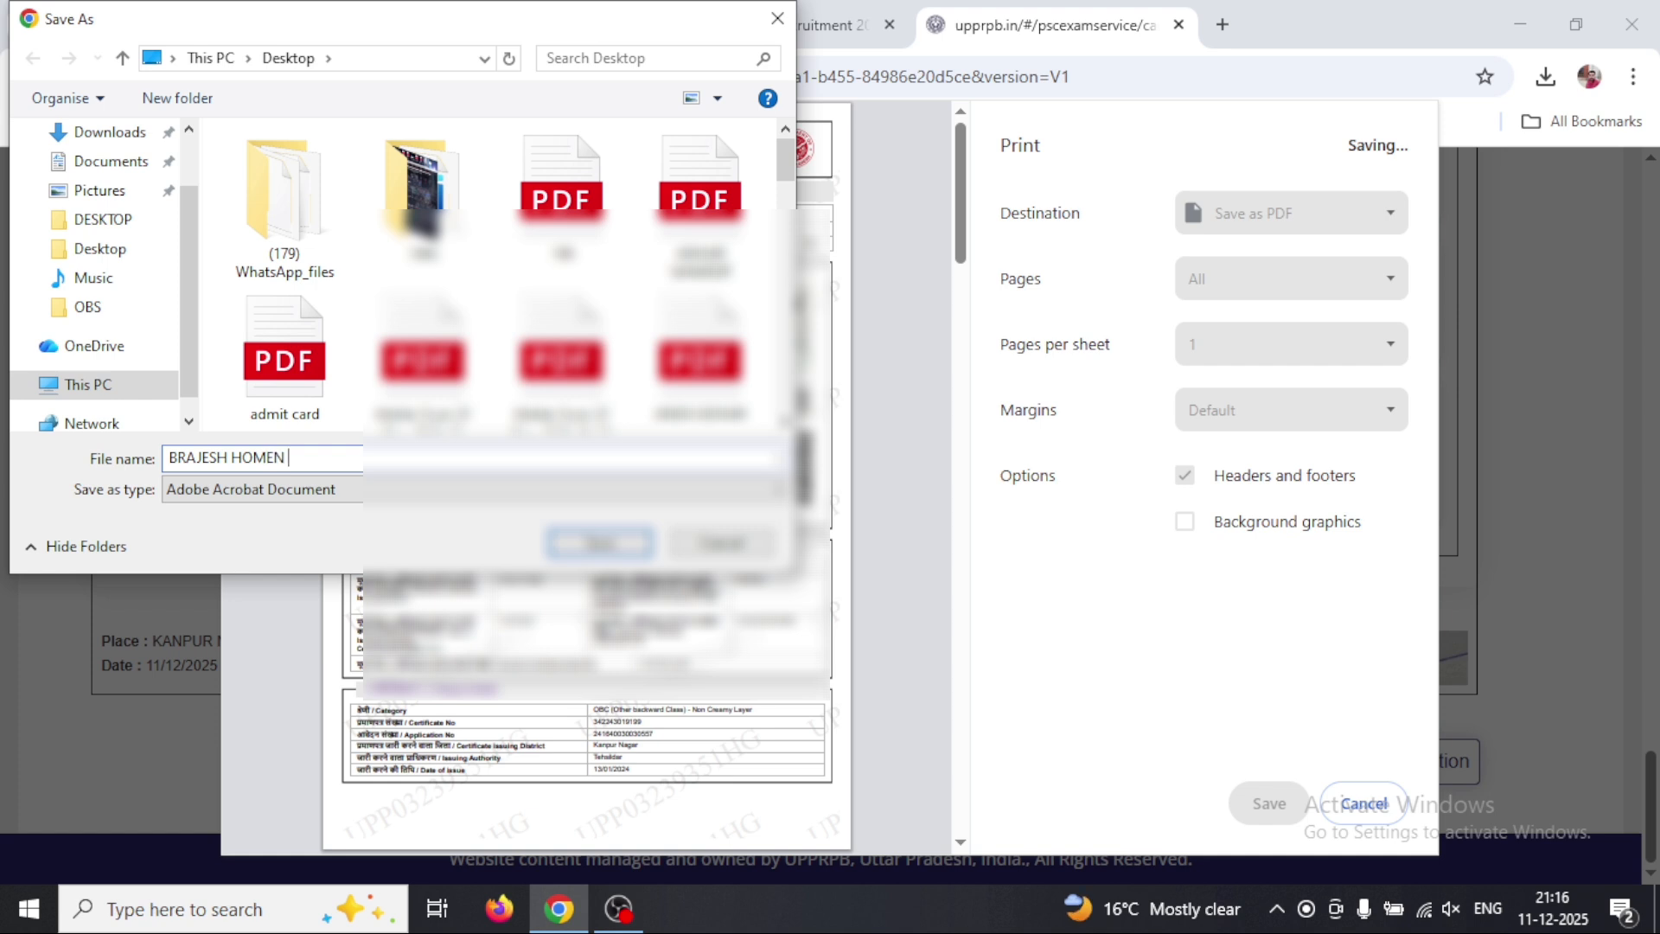